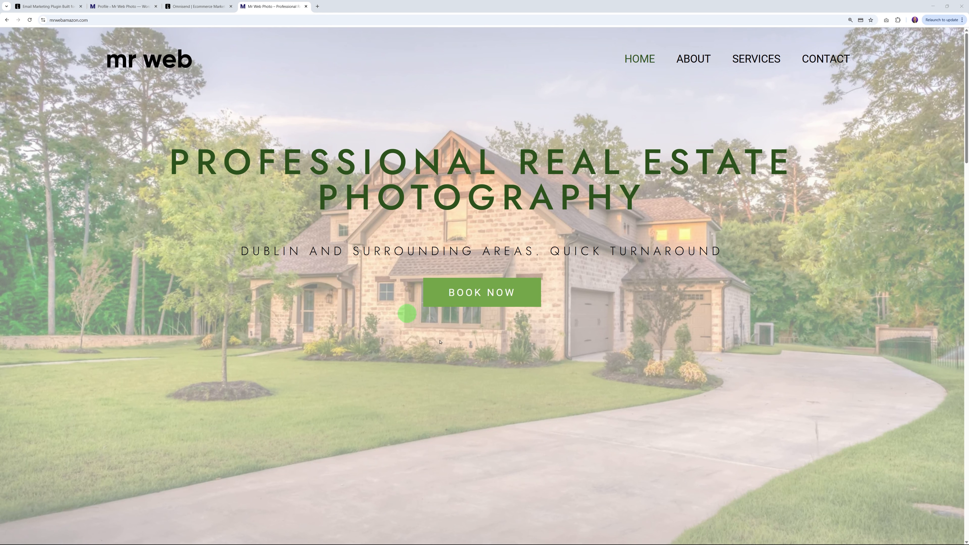
- Scroll down the home page past the services, newsletter and About sections
scroll(795, 324, "down", 10)
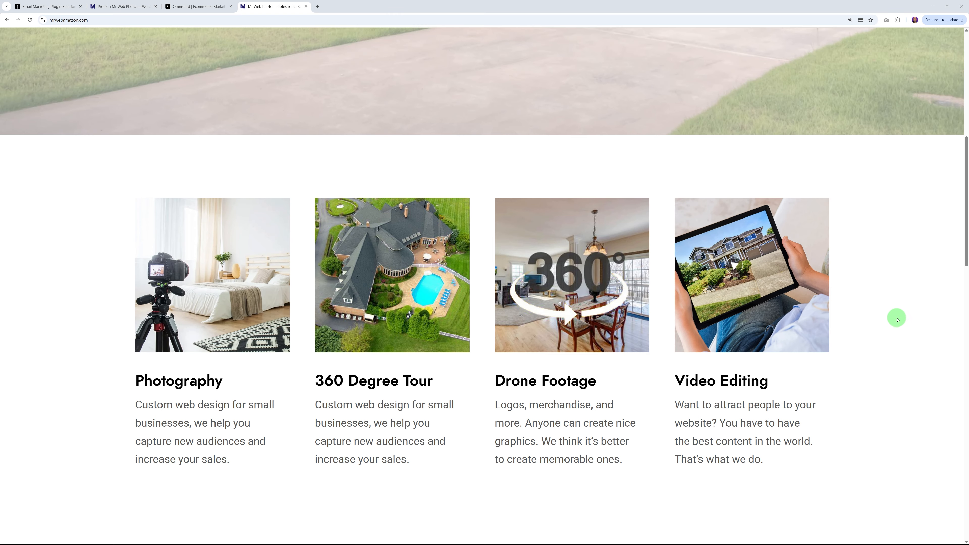
scroll(897, 404, "up", 1)
scroll(907, 405, "down", 5)
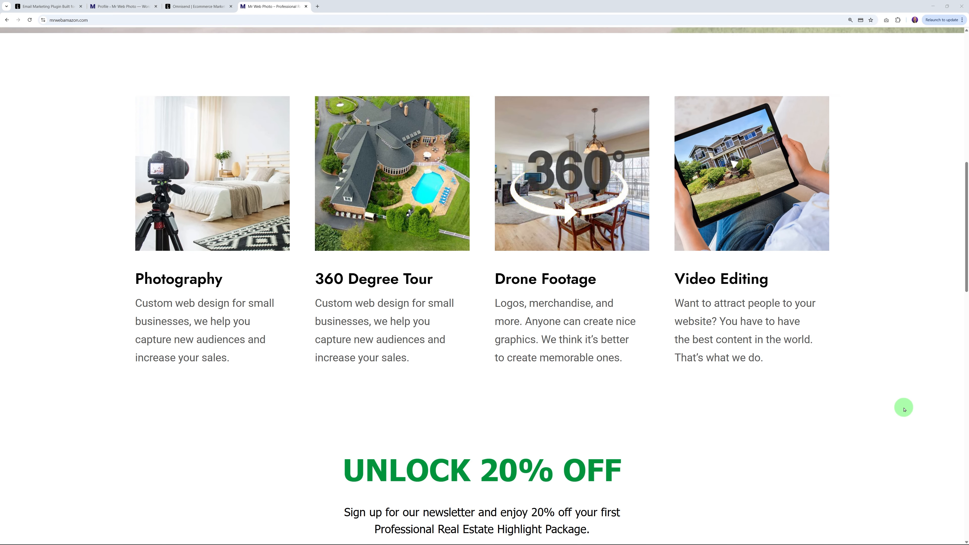
scroll(908, 405, "down", 2)
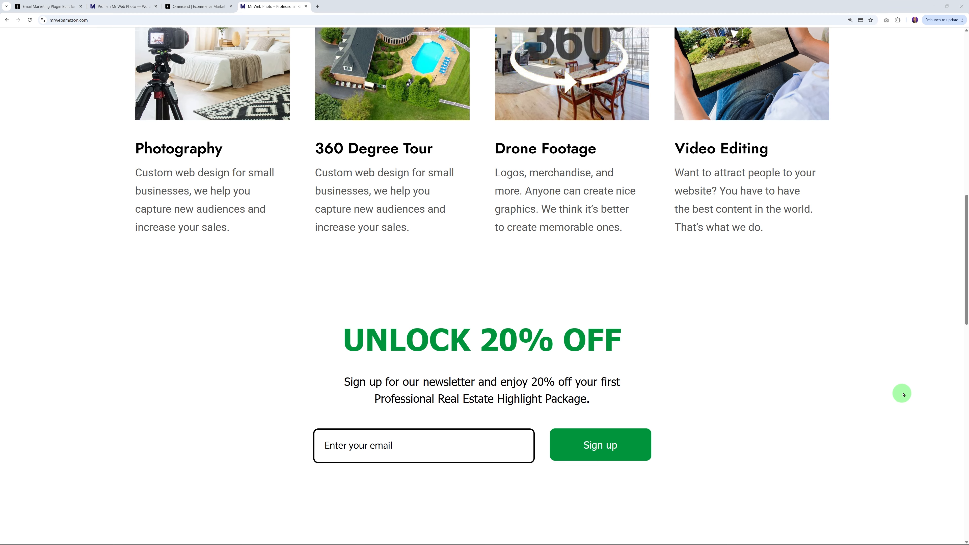
scroll(905, 392, "down", 10)
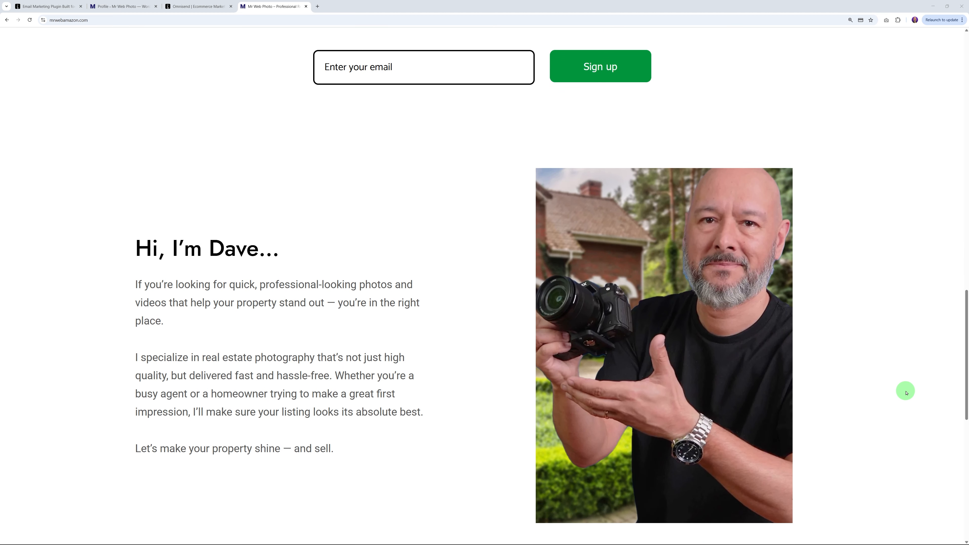
scroll(906, 392, "down", 12)
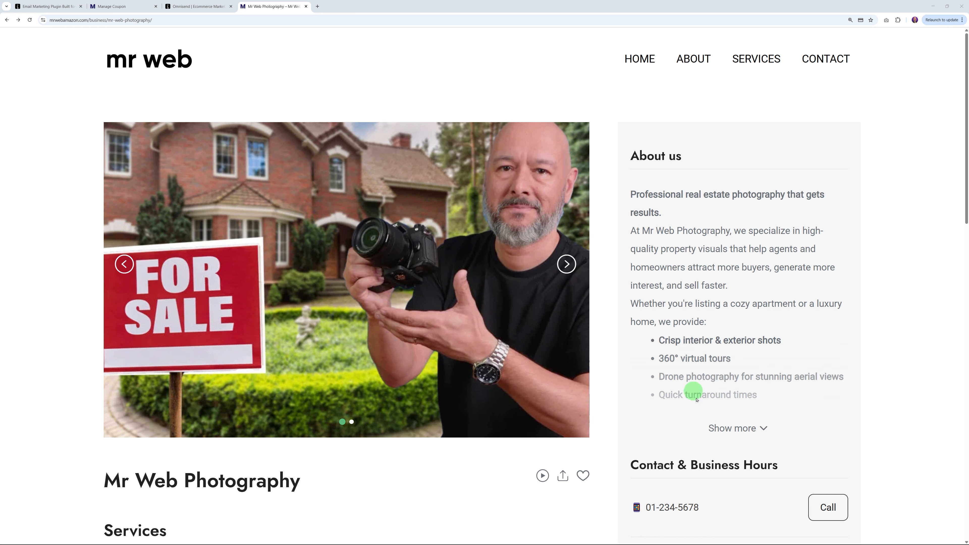
- Expand the full About us description and read through it
left_click(721, 426)
scroll(836, 378, "down", 10)
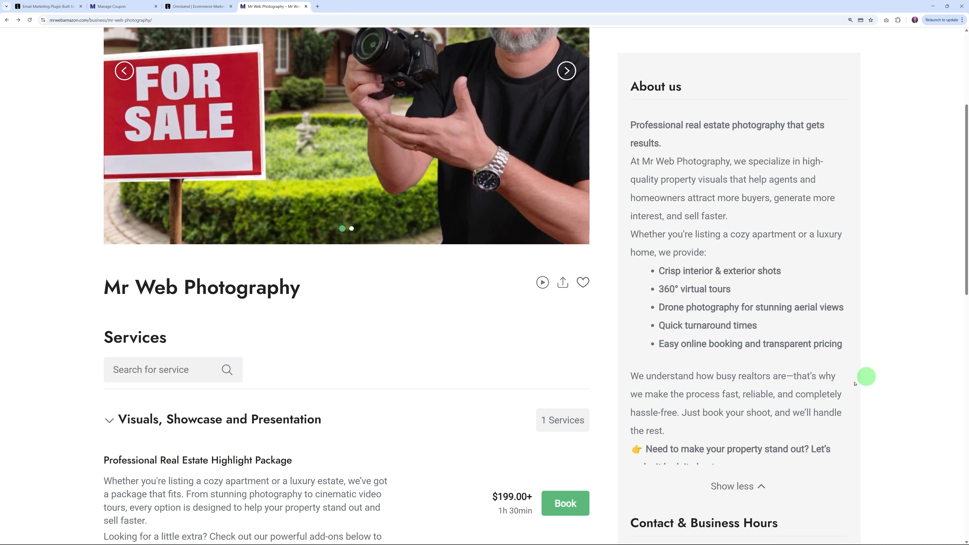
scroll(797, 397, "down", 6)
scroll(738, 300, "down", 3)
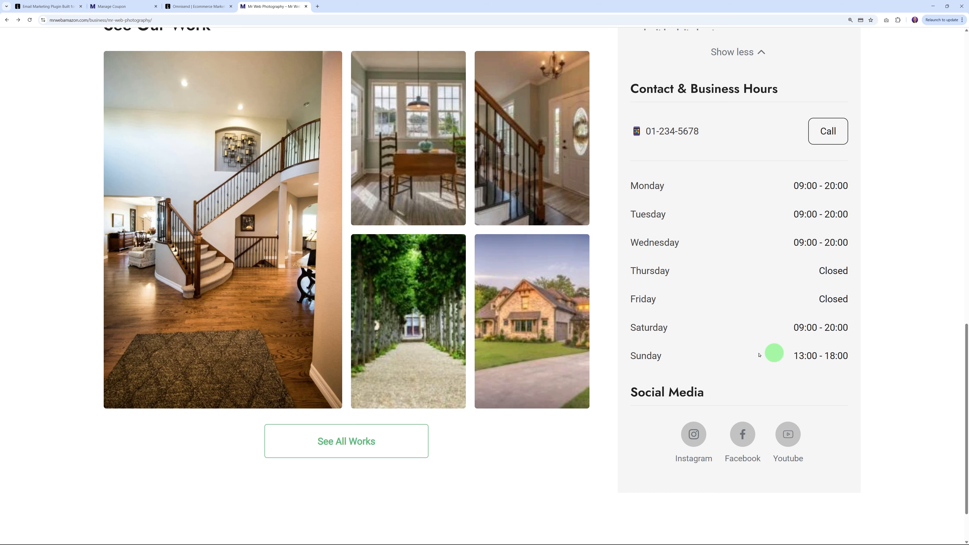
scroll(562, 466, "up", 1)
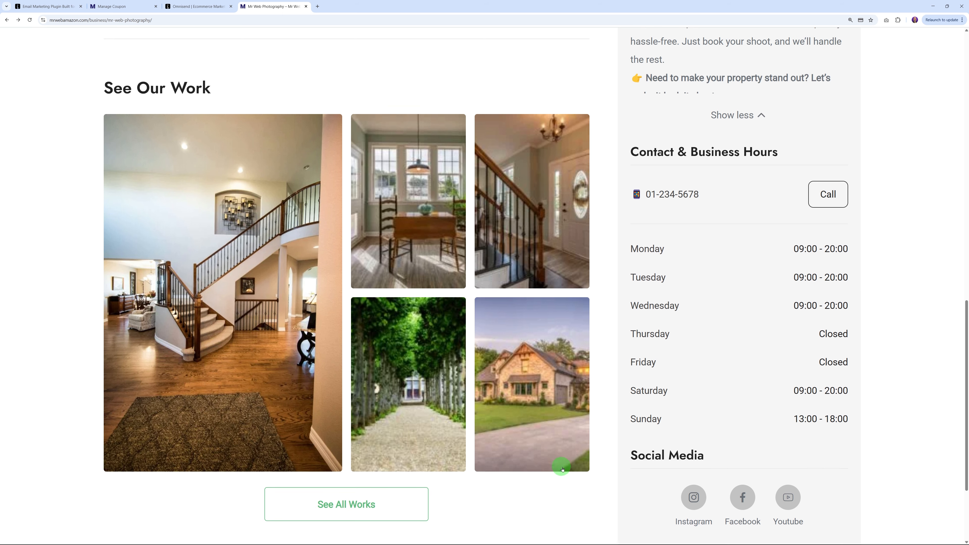
- Browse the See Our Work gallery in full screen and slideshow, then close it
left_click(252, 311)
left_click(930, 264)
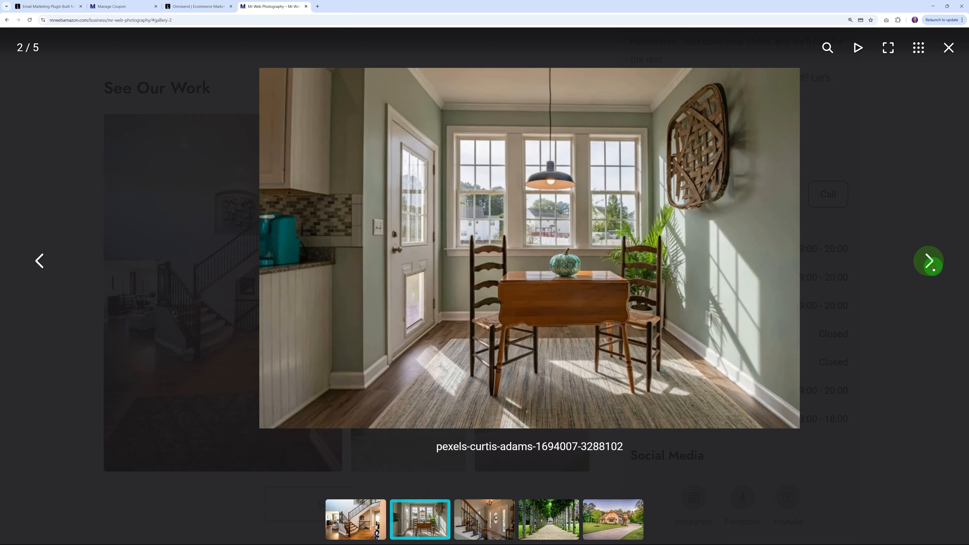
left_click(930, 264)
left_click(888, 48)
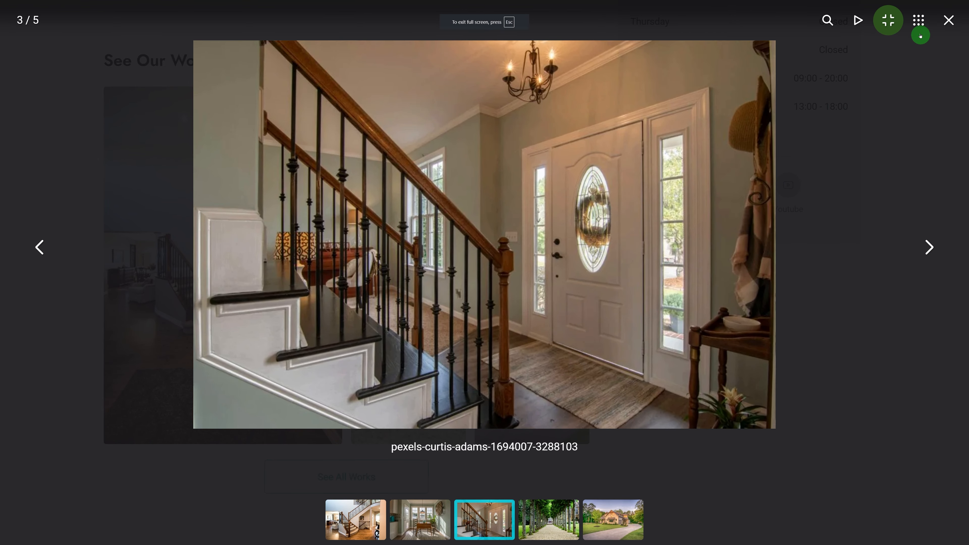
left_click(918, 20)
left_click(859, 21)
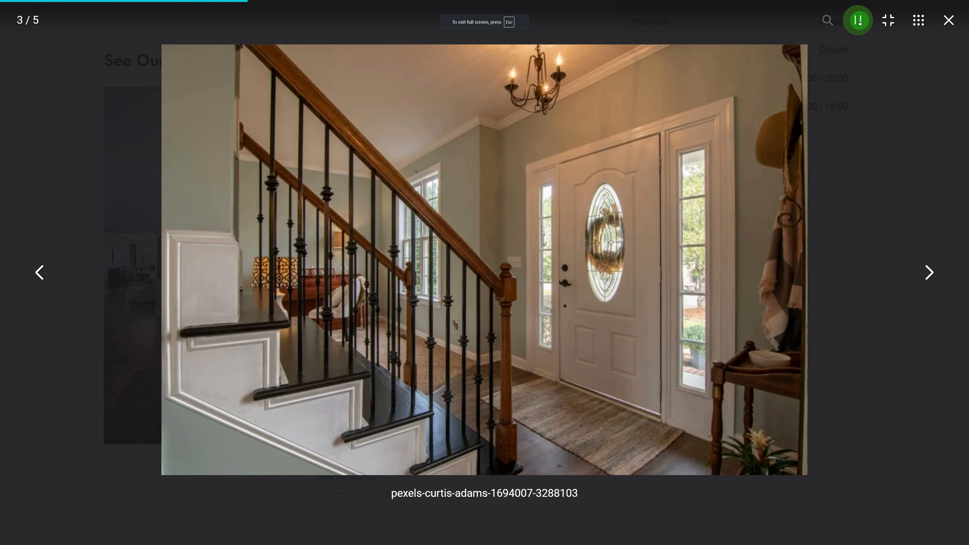
left_click(949, 20)
- Play the business promo video, then close it
left_click_drag(966, 477, 963, 330)
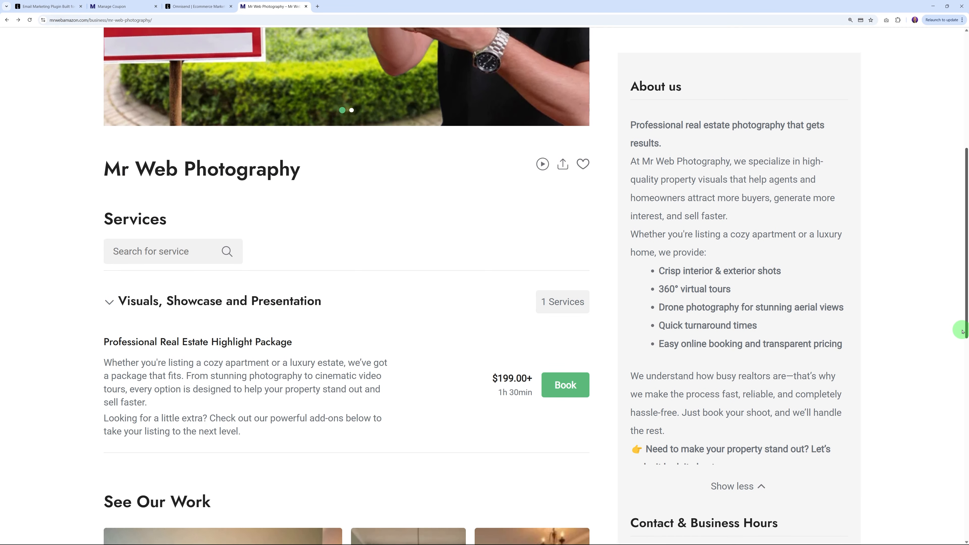
left_click(542, 164)
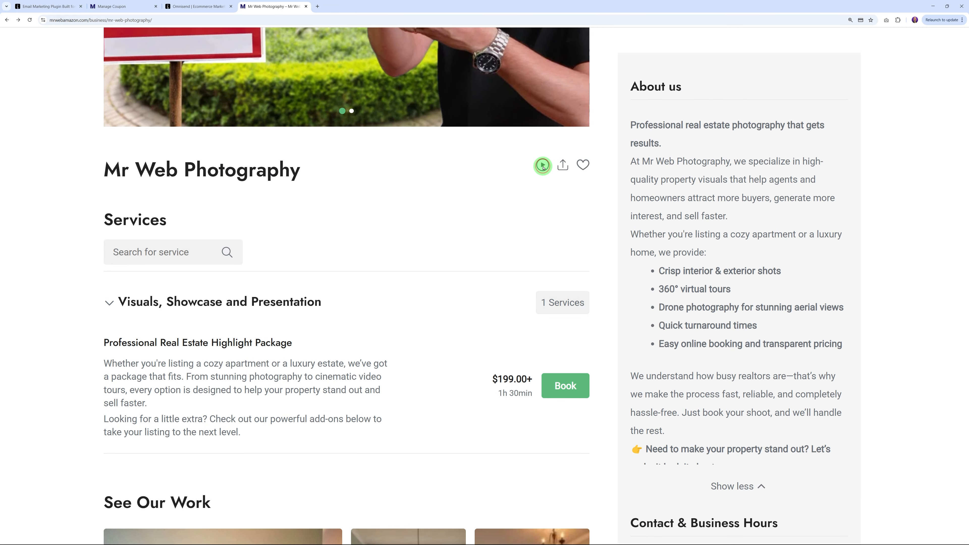
left_click(475, 297)
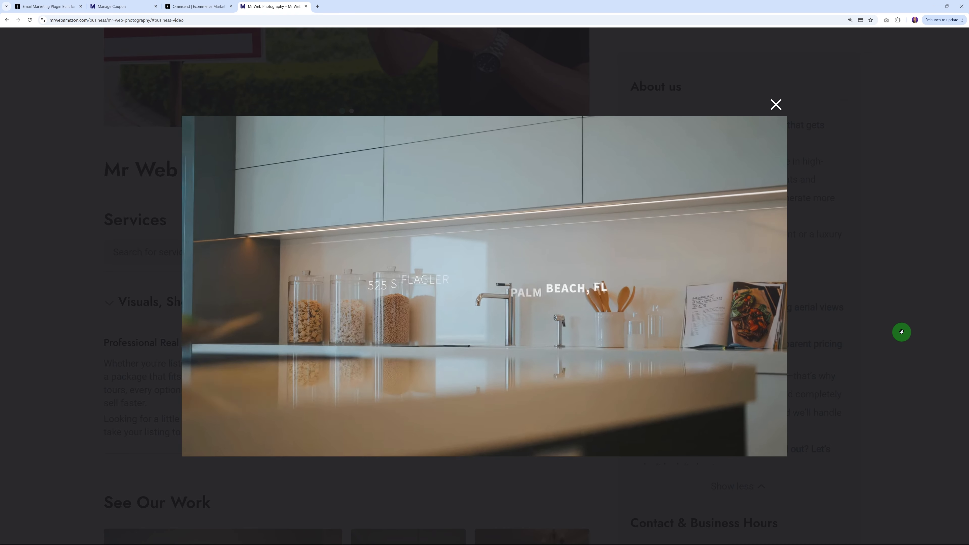
left_click(902, 330)
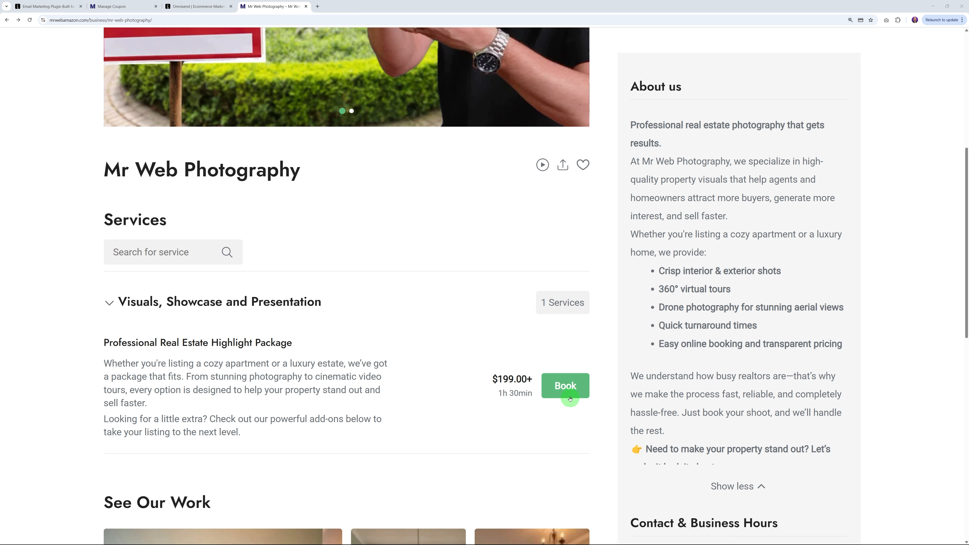
- Book the package for Saturday 29 at 18:00 with Drone Footage, 360 Degree Tour and Cinematic Promo Video extras
left_click(567, 386)
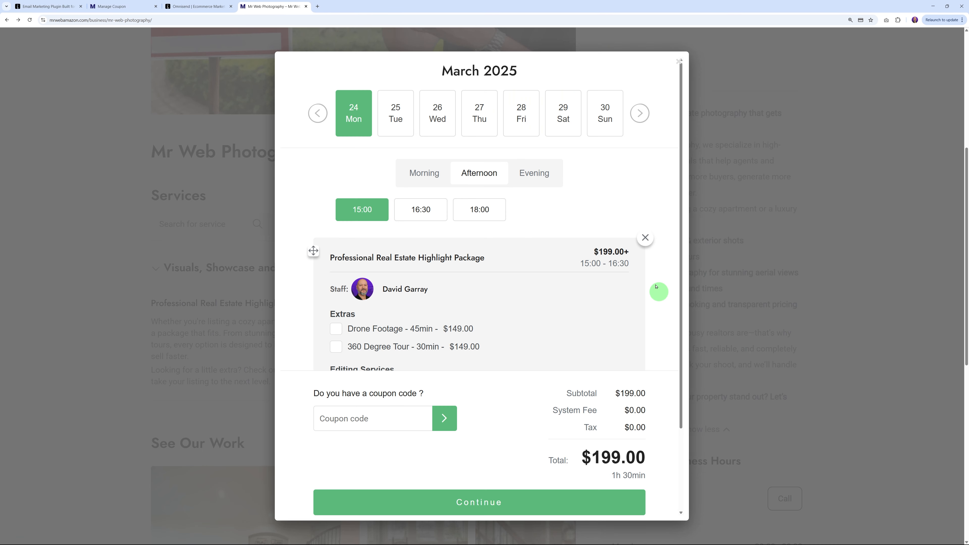
left_click(567, 119)
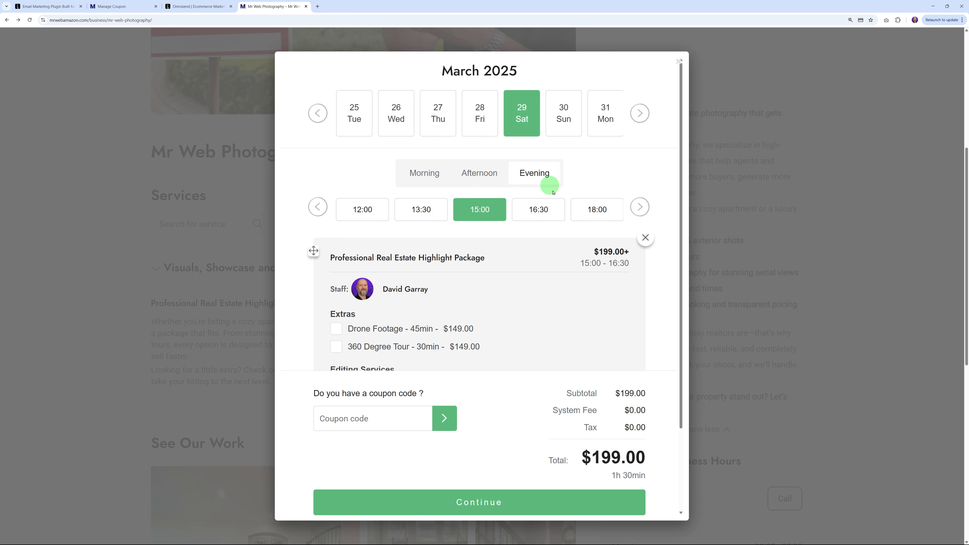
left_click(596, 209)
scroll(662, 258, "down", 1)
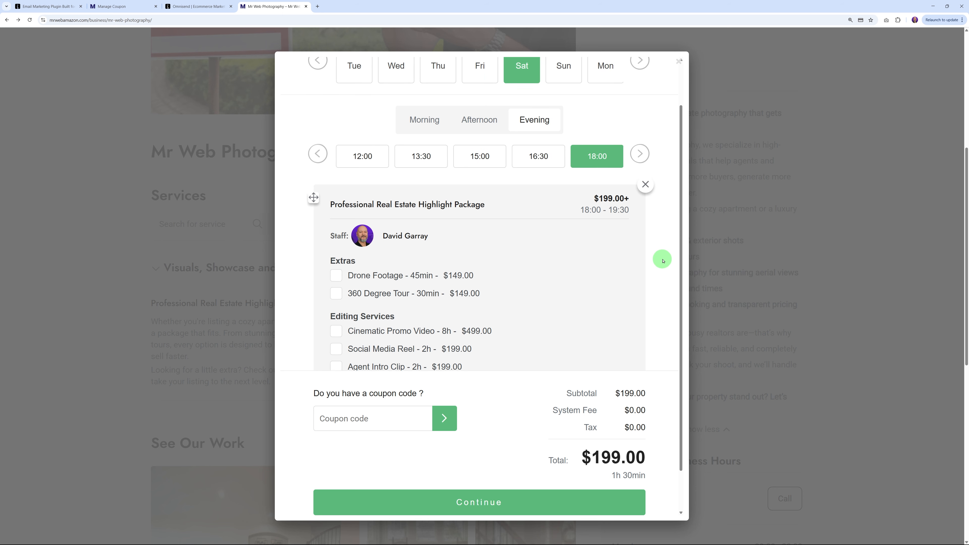
scroll(662, 261, "down", 1)
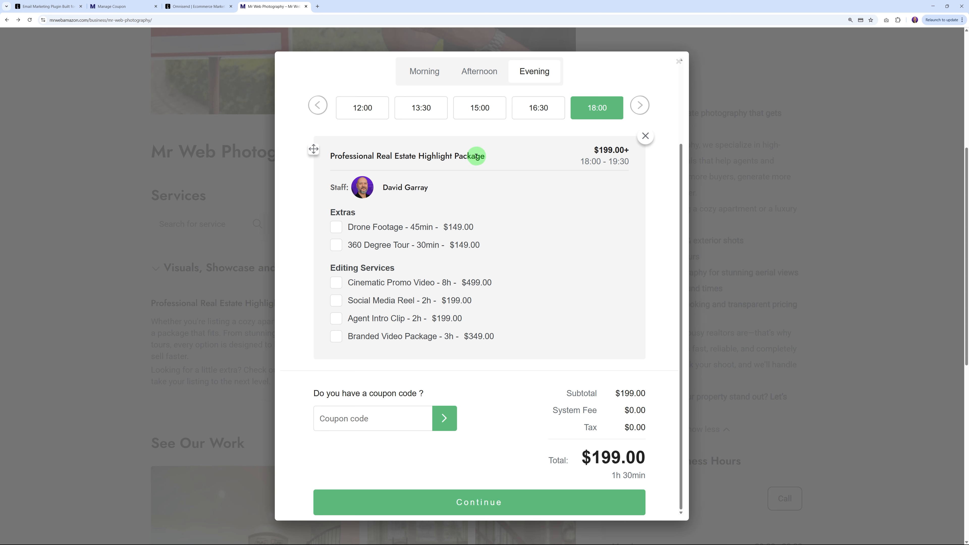
left_click(337, 228)
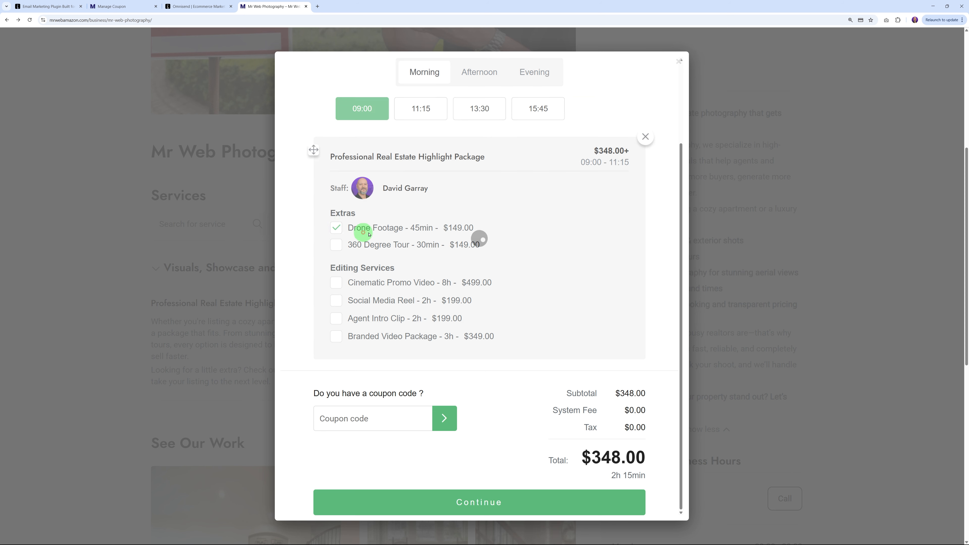
left_click(335, 246)
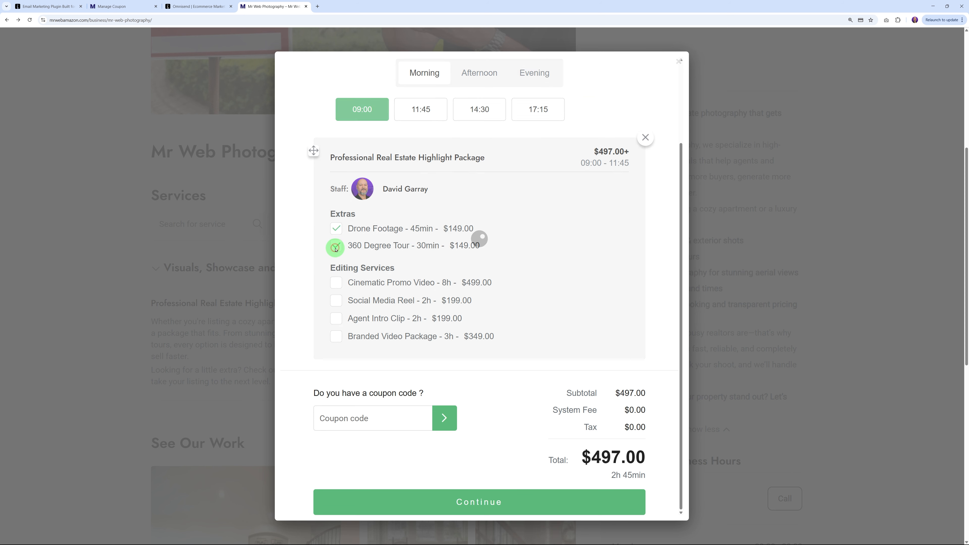
left_click(334, 284)
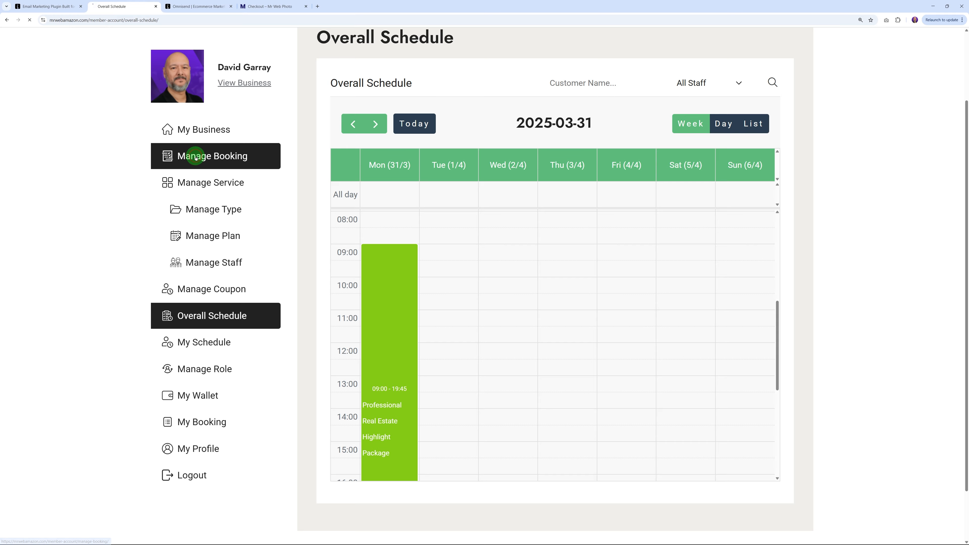
- Open the member account's Manage Booking page
left_click(212, 156)
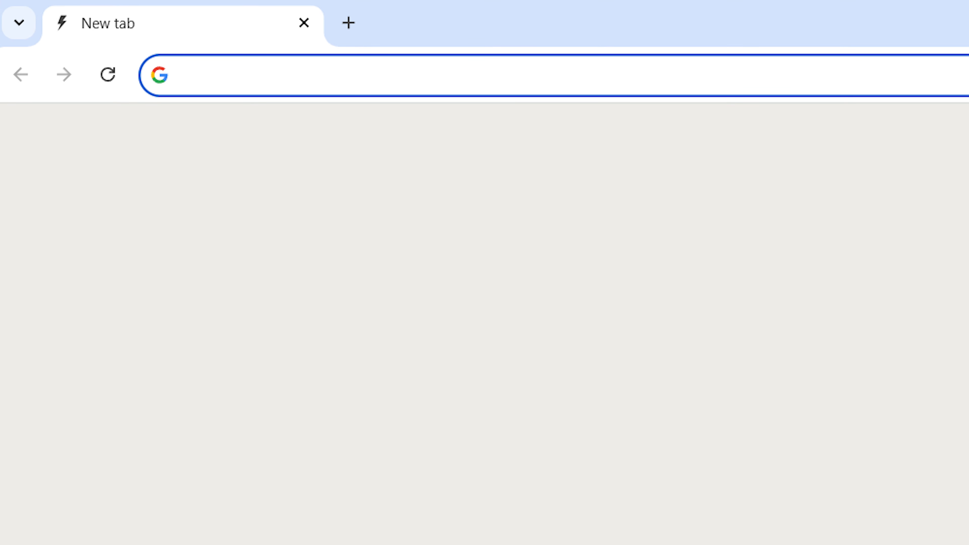
- Go to the Hostinger WordPress hosting page and note the Up to 75% off discount
type("photography")
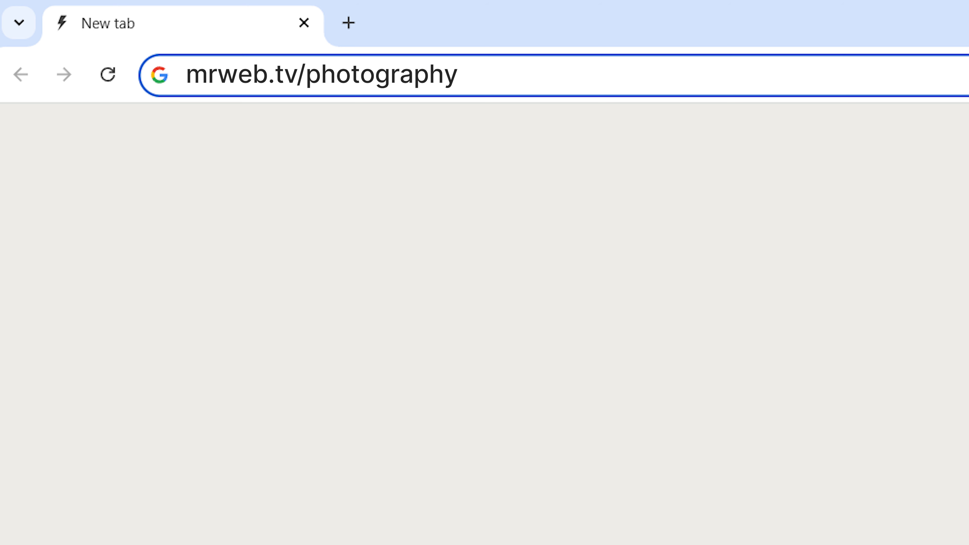
key("Return")
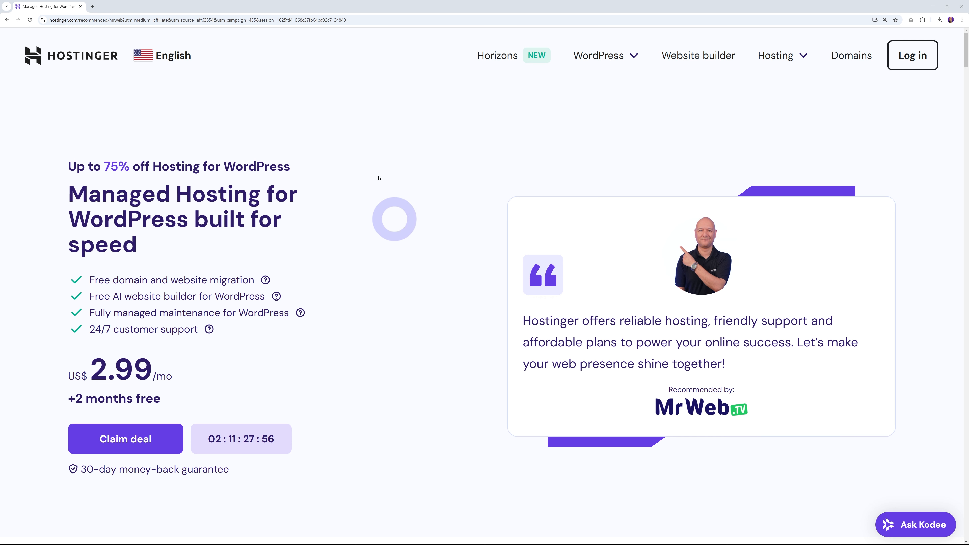
left_click_drag(68, 166, 154, 167)
left_click(343, 193)
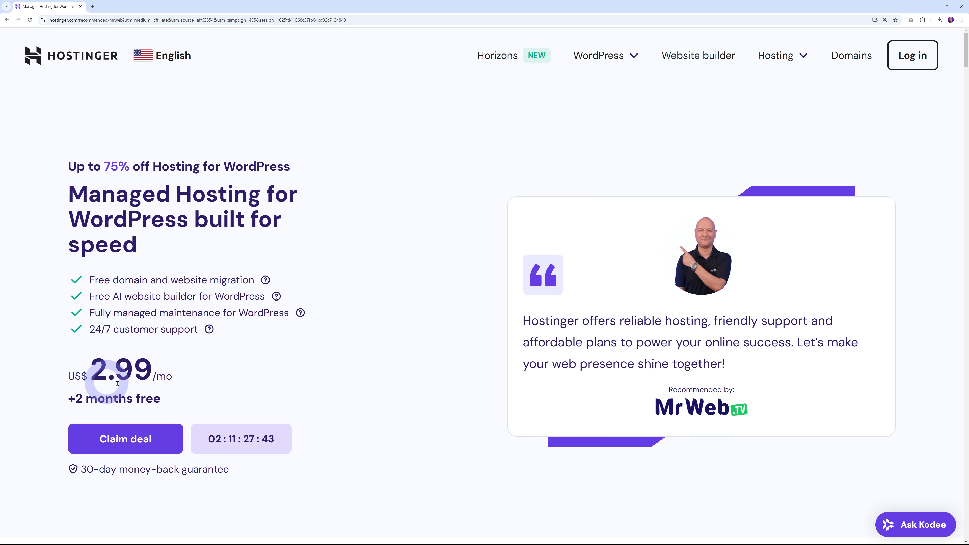
- Show the plans: Premium US$2.99/mo, Business US$3.99/mo, Cloud Startup US$7.99/mo
left_click(140, 437)
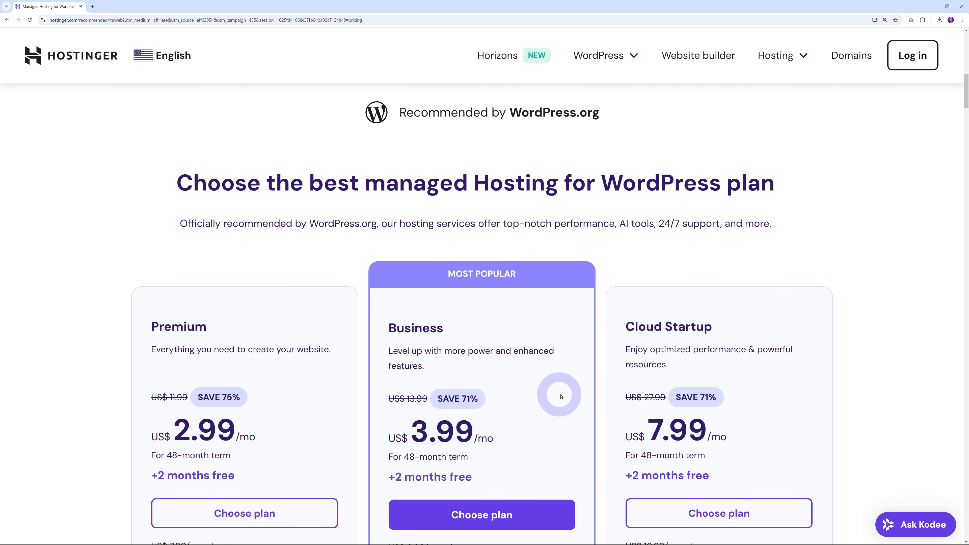
scroll(555, 382, "down", 2)
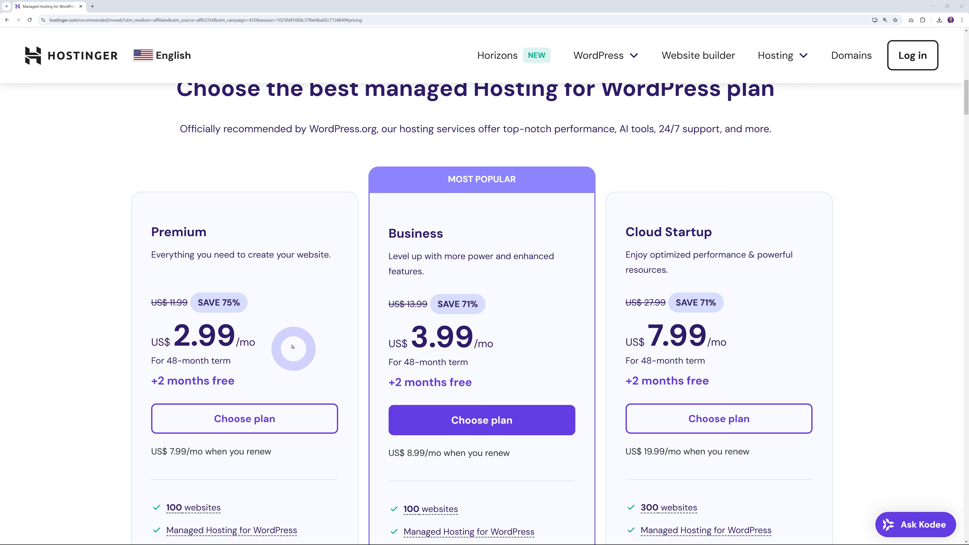
scroll(362, 320, "down", 10)
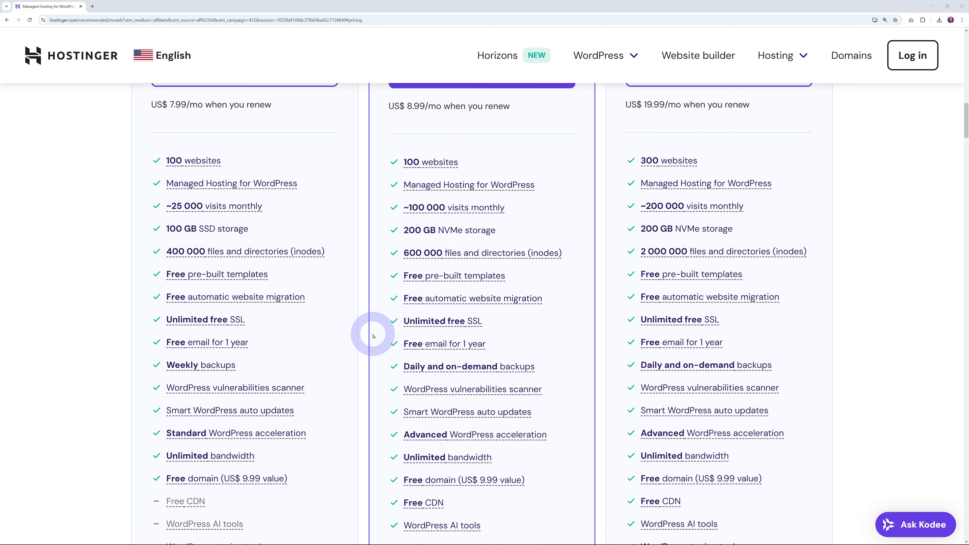
scroll(363, 336, "down", 1)
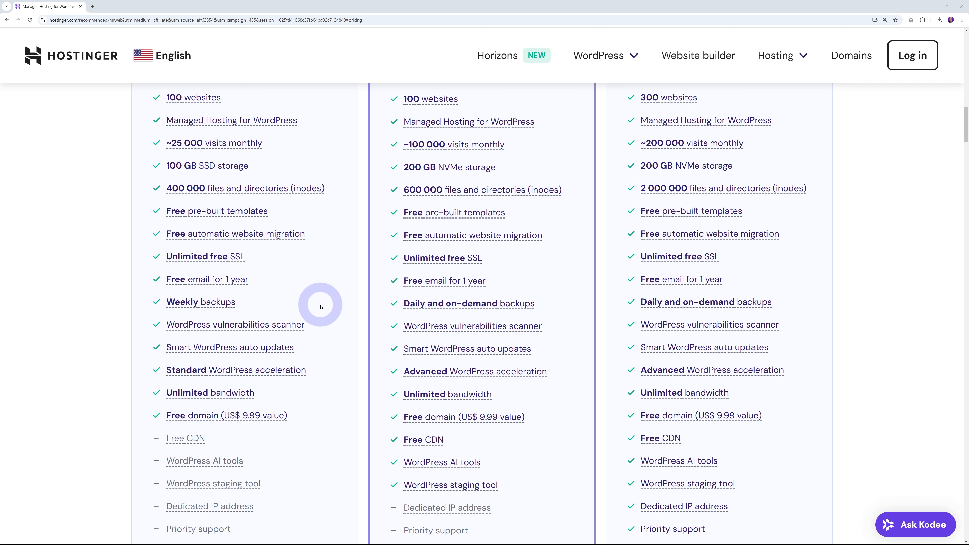
scroll(331, 310, "up", 6)
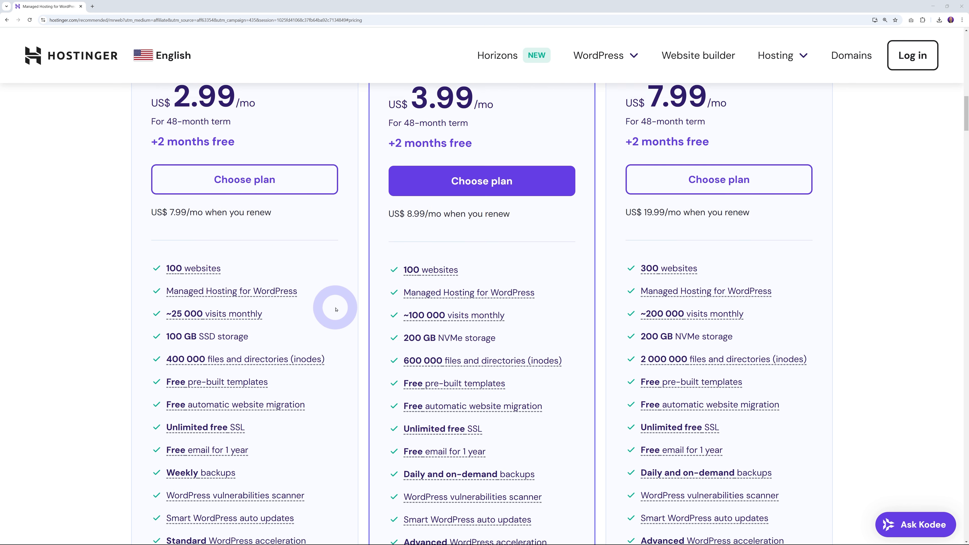
scroll(337, 309, "up", 2)
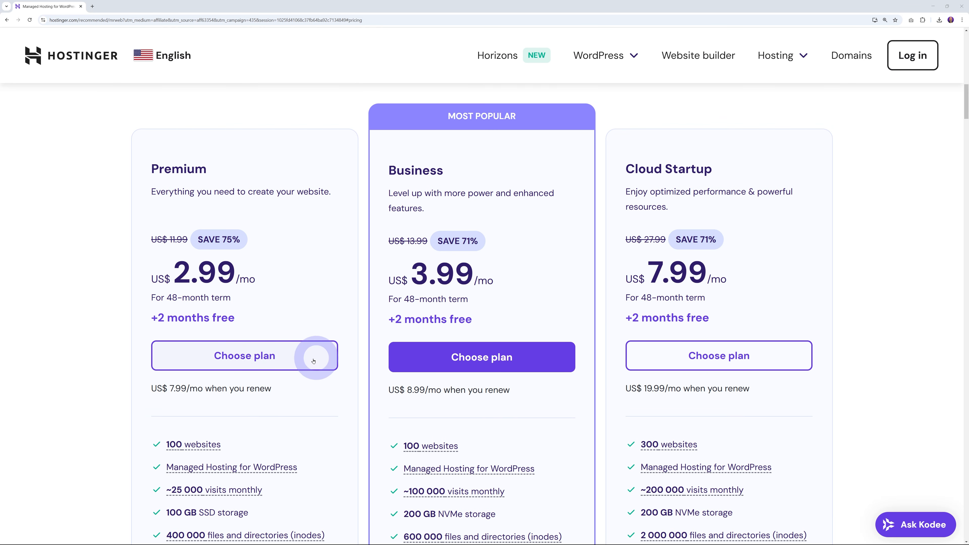
- Add the Premium plan to the cart and compare 24- and 12-month billing, keeping 48 months
left_click(269, 361)
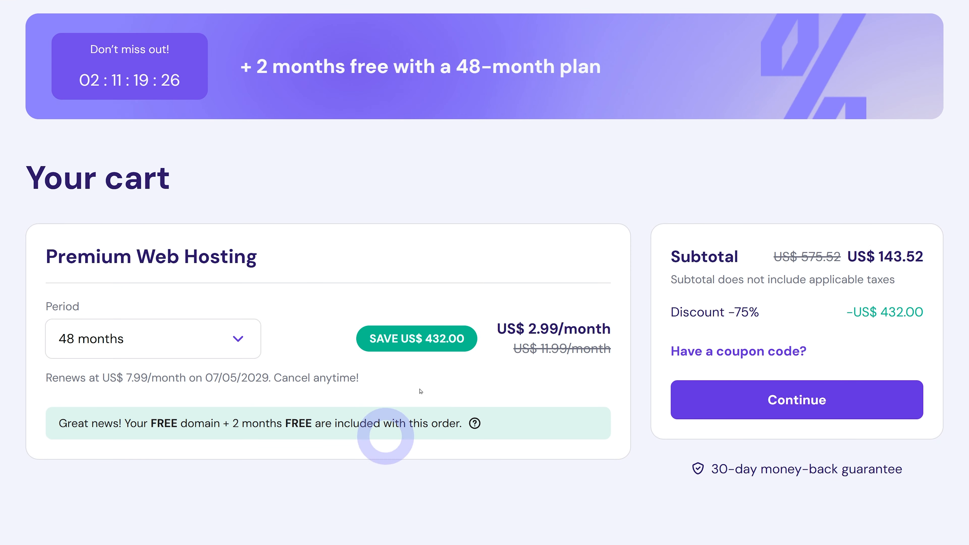
left_click_drag(528, 329, 613, 329)
left_click(606, 327)
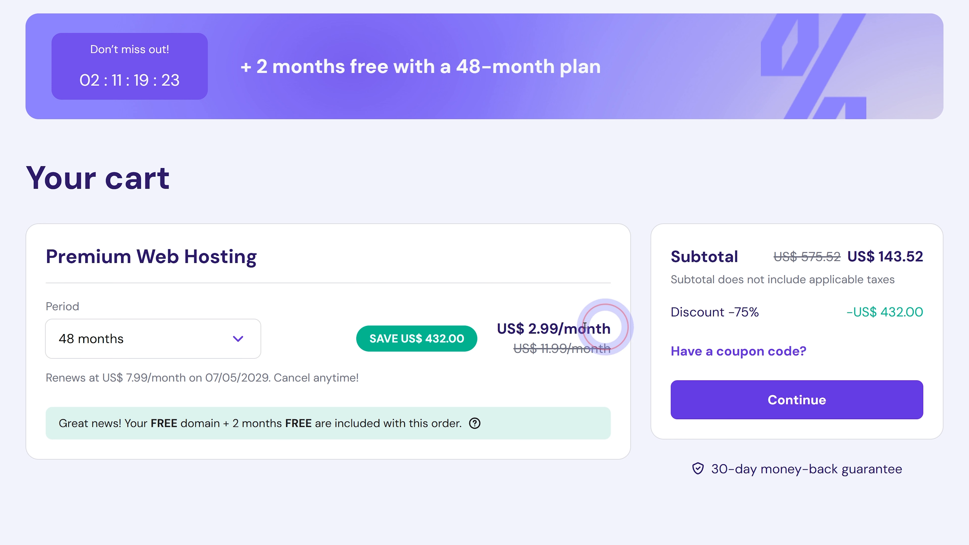
left_click(244, 342)
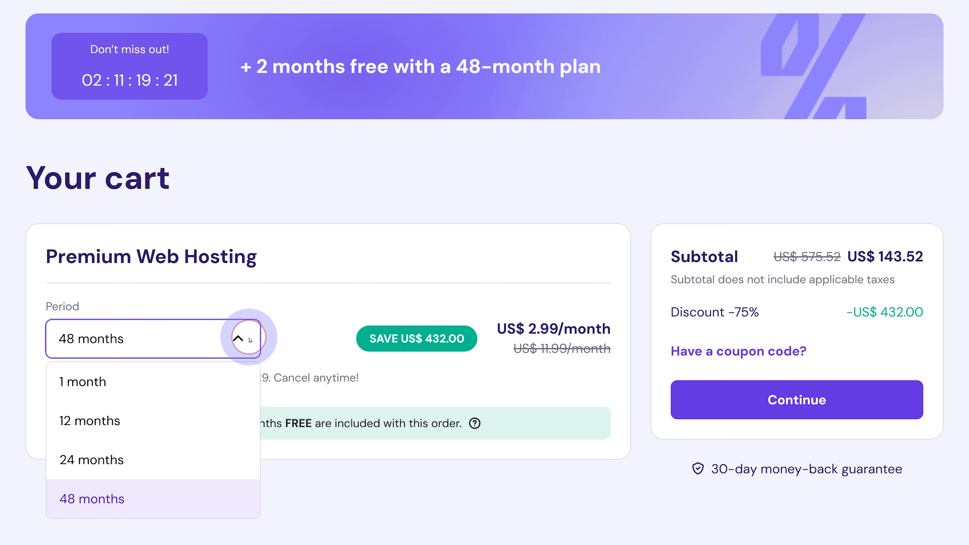
left_click(148, 458)
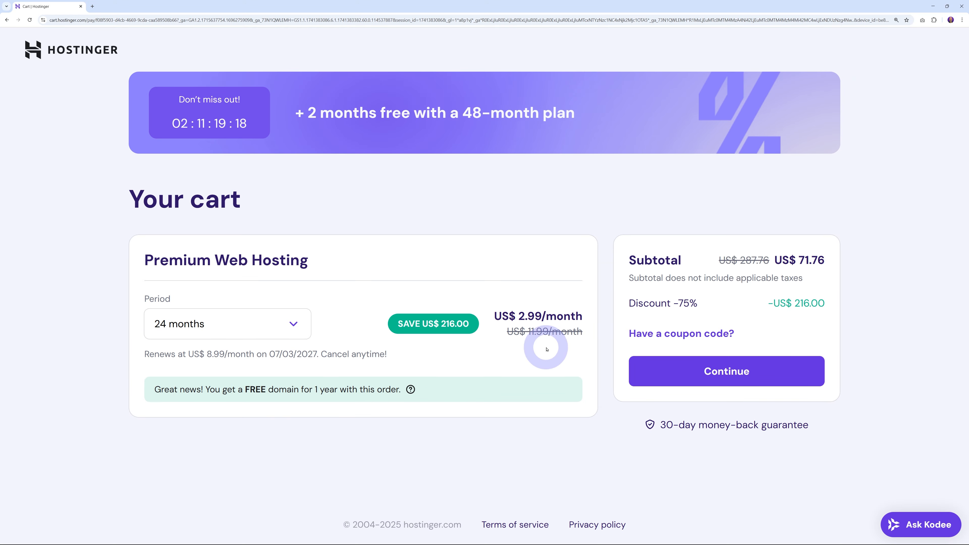
left_click(253, 327)
left_click(225, 388)
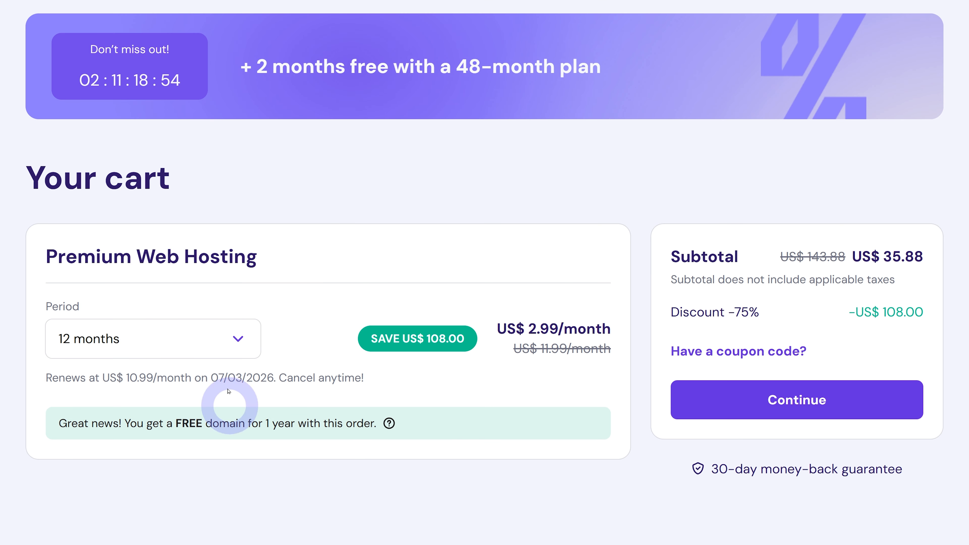
left_click(223, 343)
left_click(135, 495)
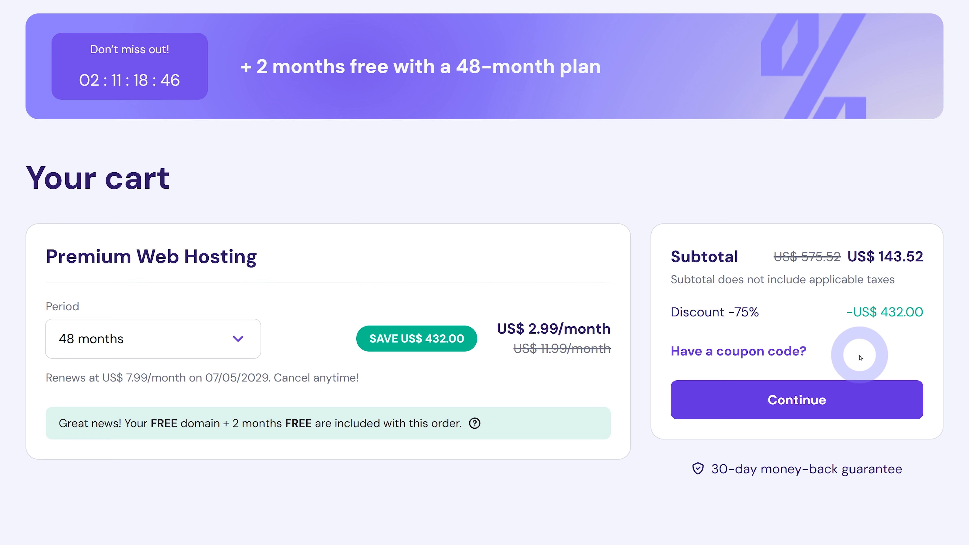
- Enter a coupon code and apply it to the order
left_click(777, 357)
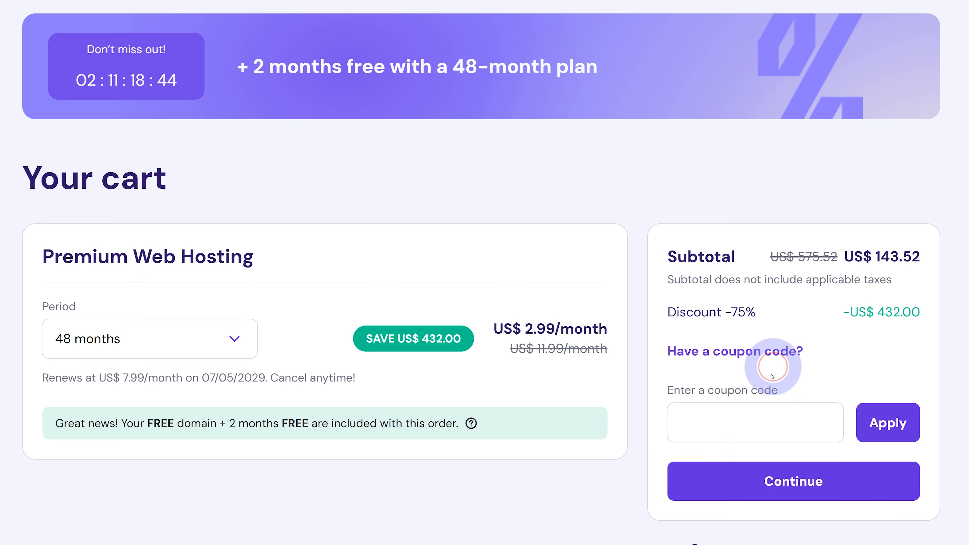
left_click(761, 416)
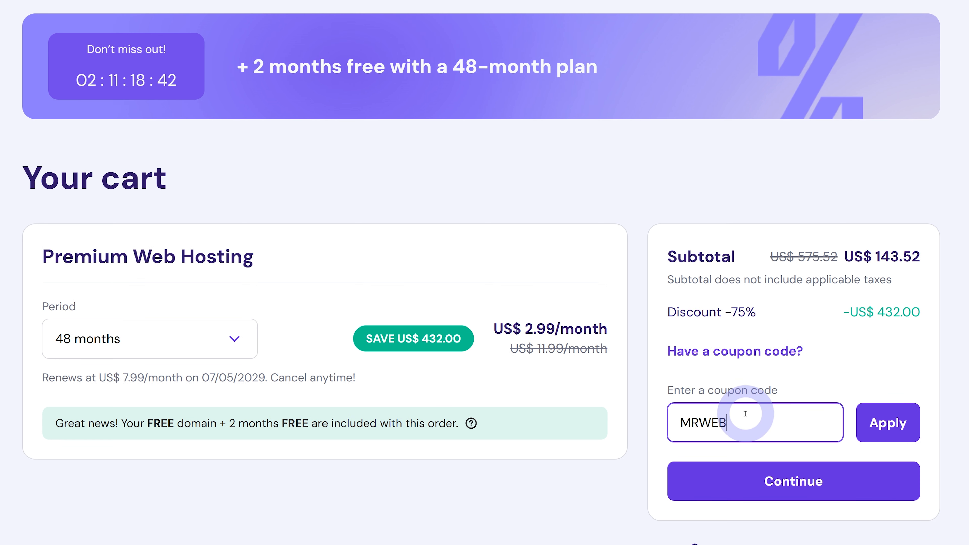
left_click(887, 422)
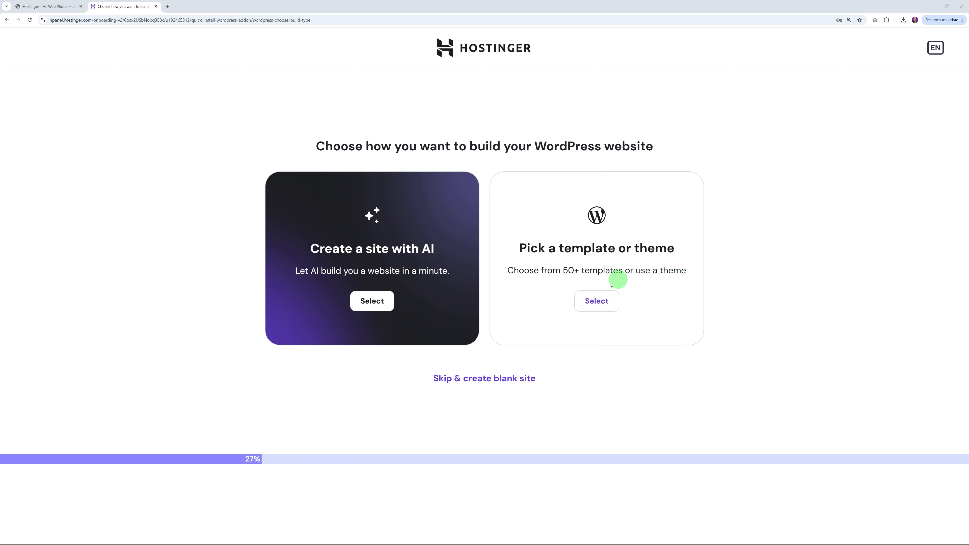
- Build the site from a template, browsing the theme gallery down to the Earth template
left_click(597, 302)
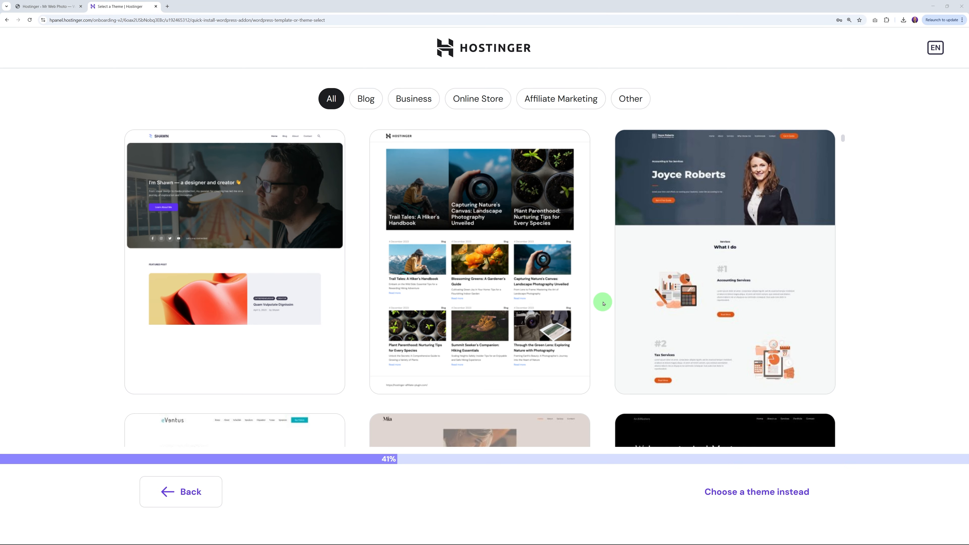
scroll(603, 303, "down", 7)
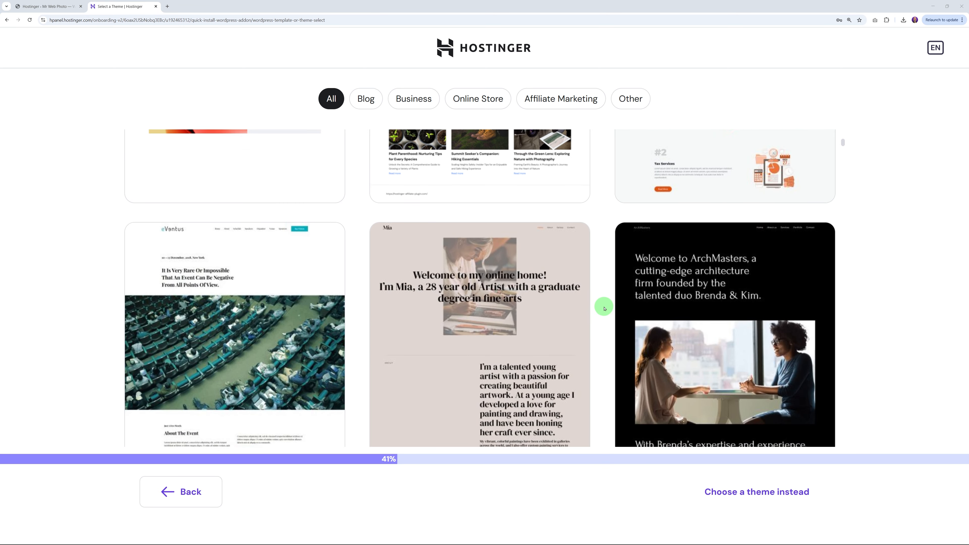
scroll(605, 309, "down", 5)
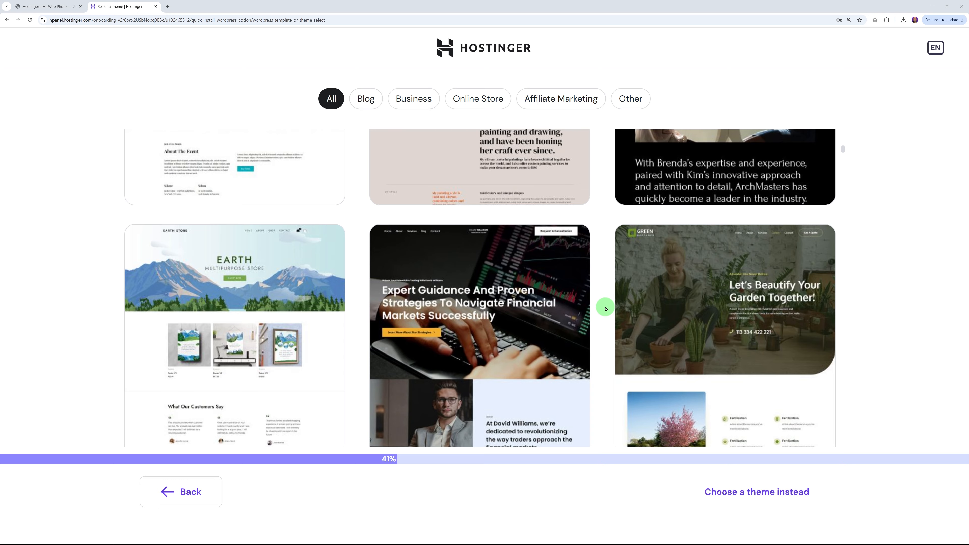
scroll(605, 308, "down", 3)
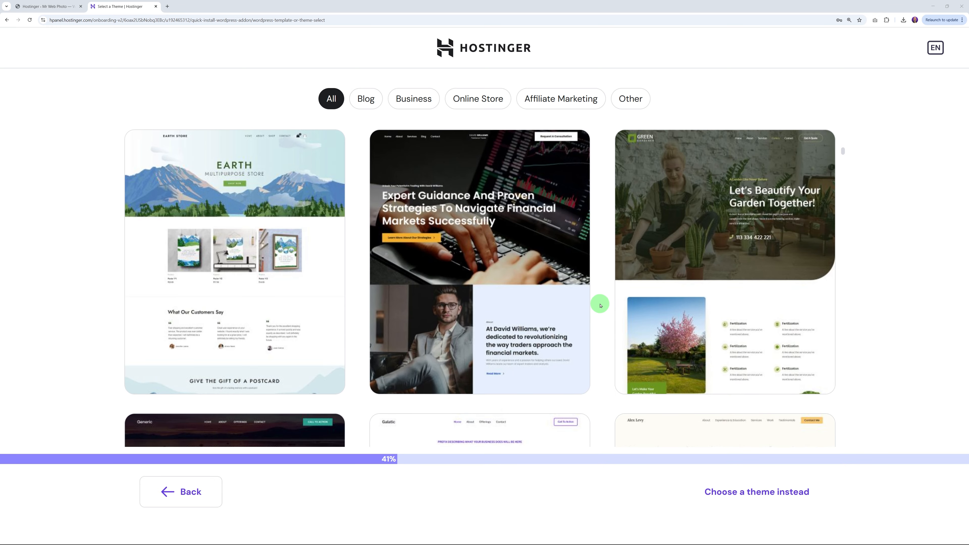
mouse_move(696, 270)
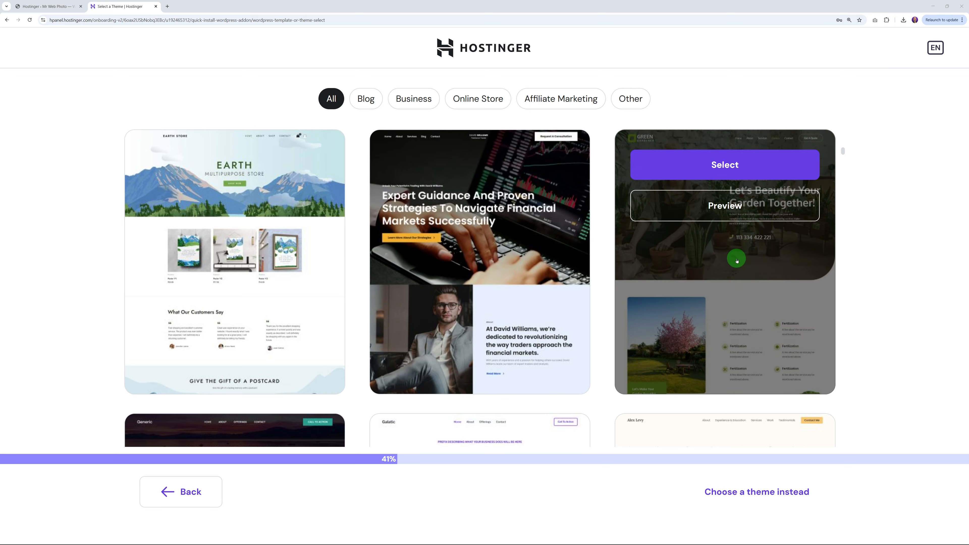
scroll(736, 260, "down", 12)
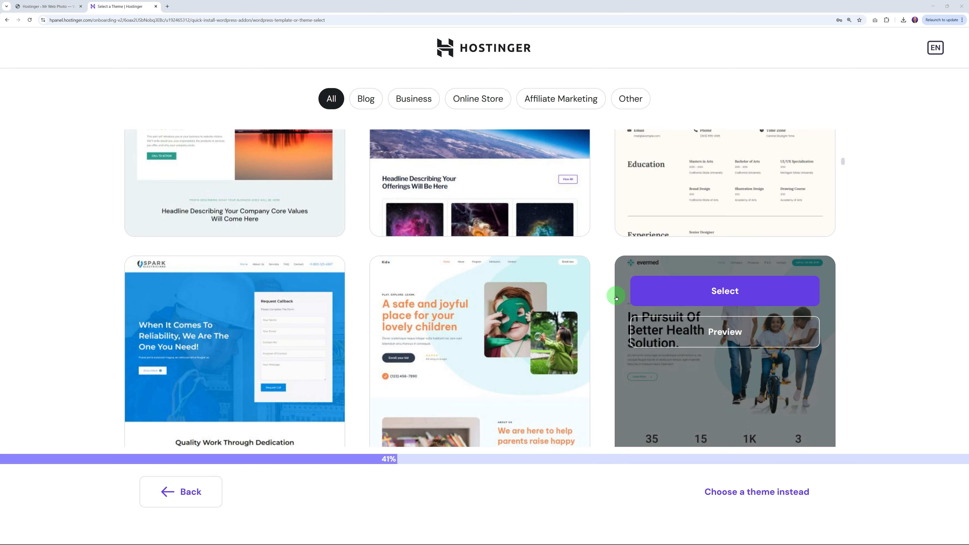
scroll(611, 297, "down", 2)
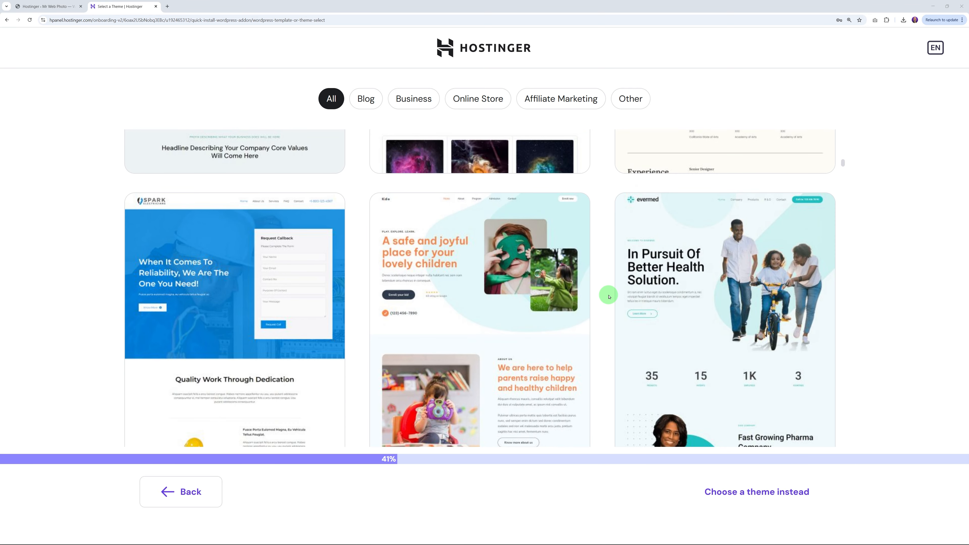
scroll(609, 297, "down", 7)
scroll(609, 299, "down", 3)
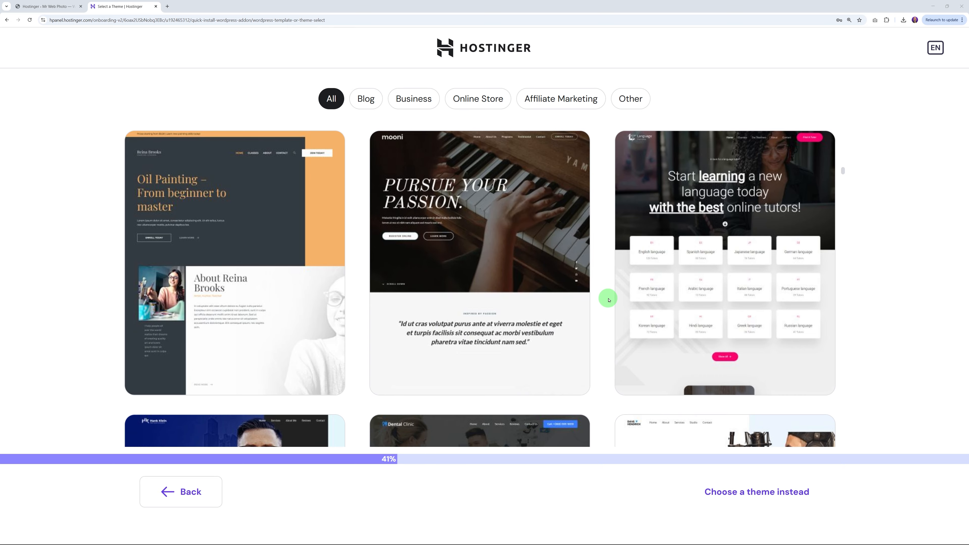
scroll(609, 299, "down", 10)
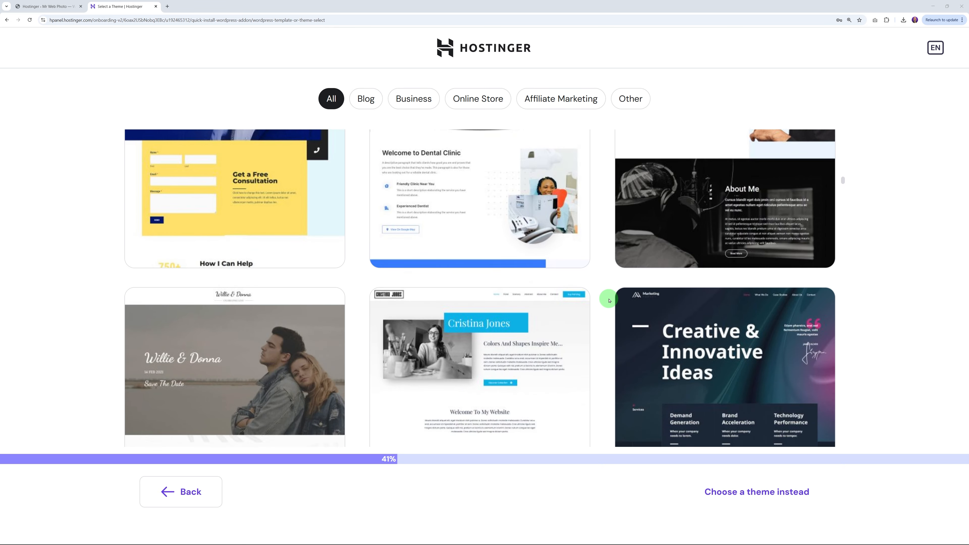
scroll(609, 300, "down", 9)
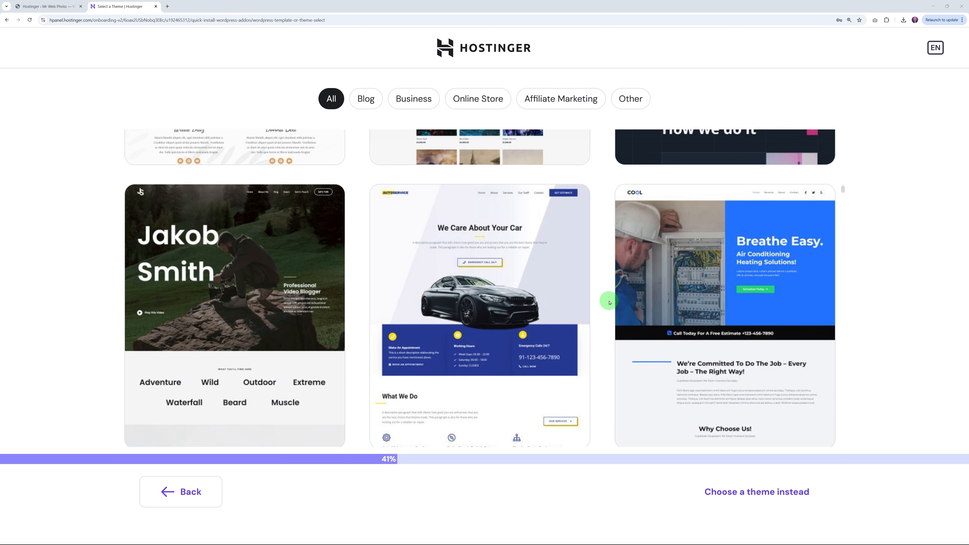
scroll(609, 302, "down", 11)
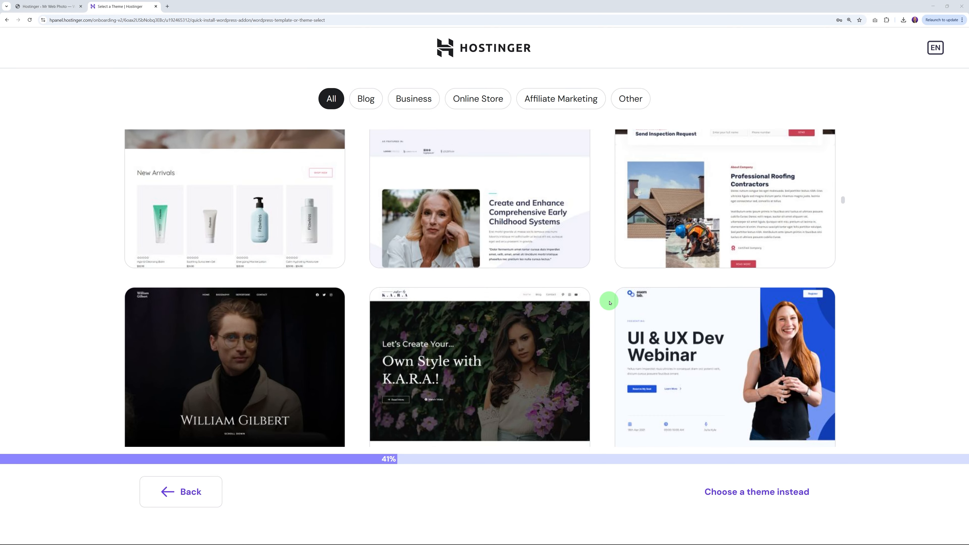
scroll(609, 303, "down", 10)
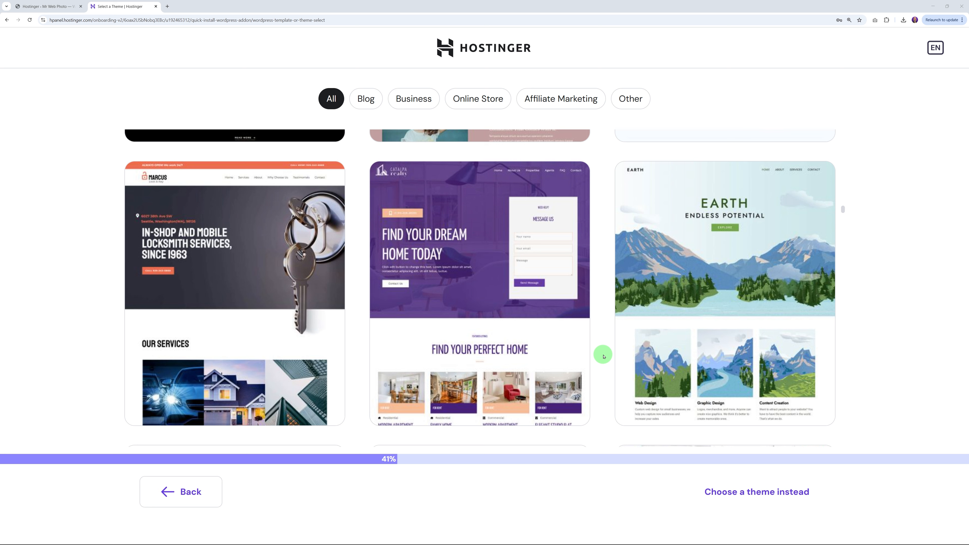
mouse_move(700, 298)
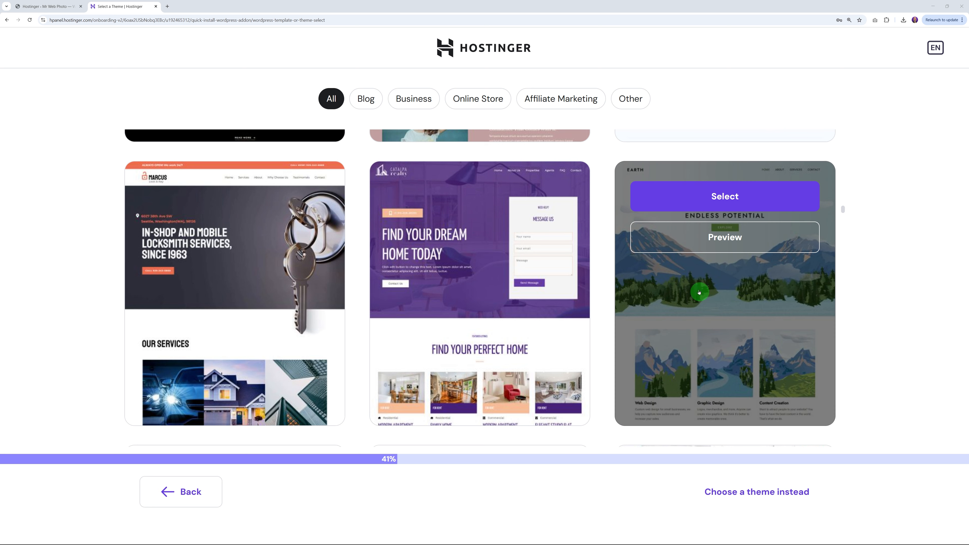
- Pick the Earth template and skip all recommended plugins
left_click(734, 197)
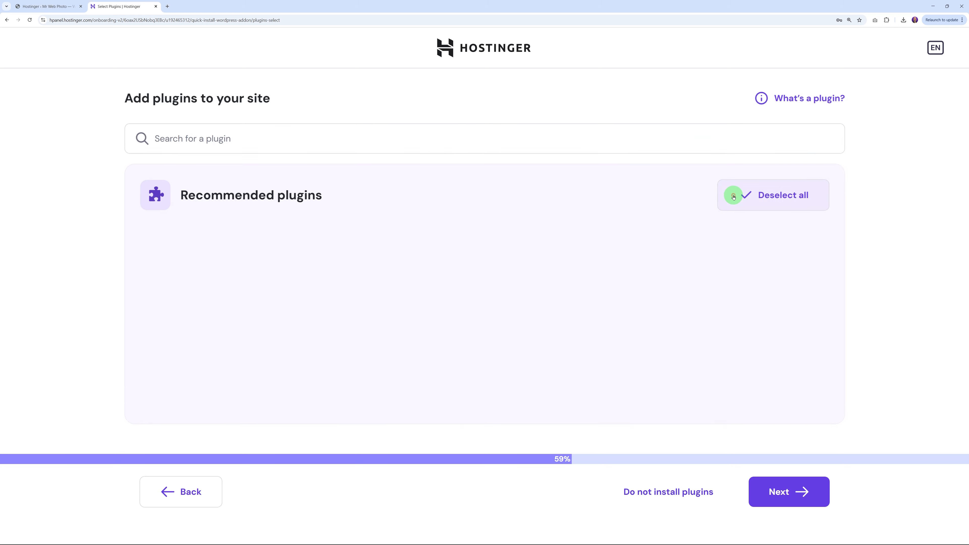
left_click(784, 202)
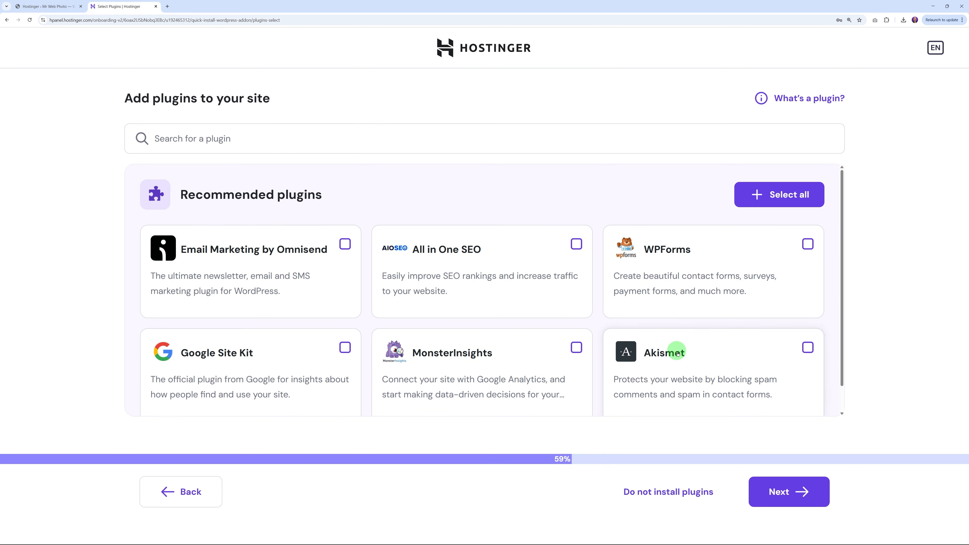
left_click(790, 482)
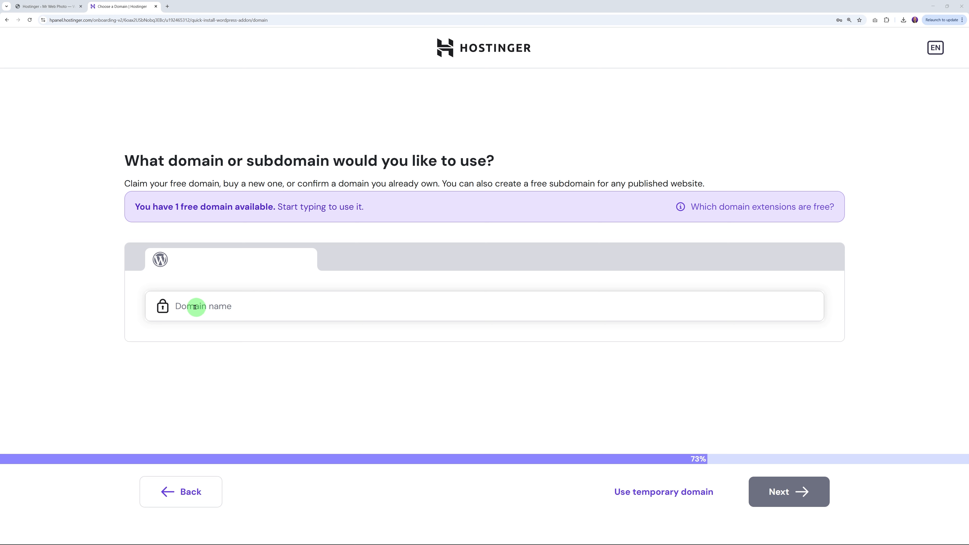
- Claim mrwebphotography.com as the free domain and start the WordPress install
left_click(240, 307)
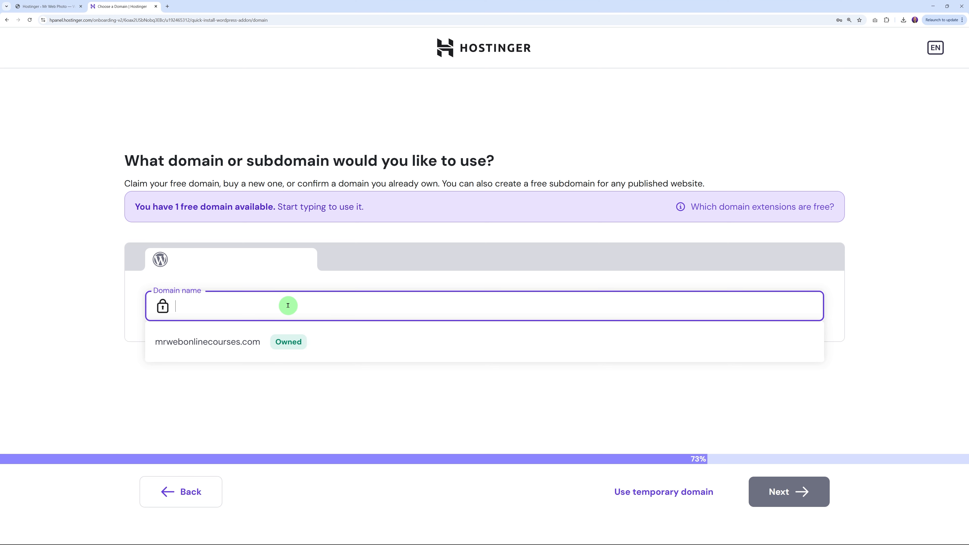
type("mrwebphotography")
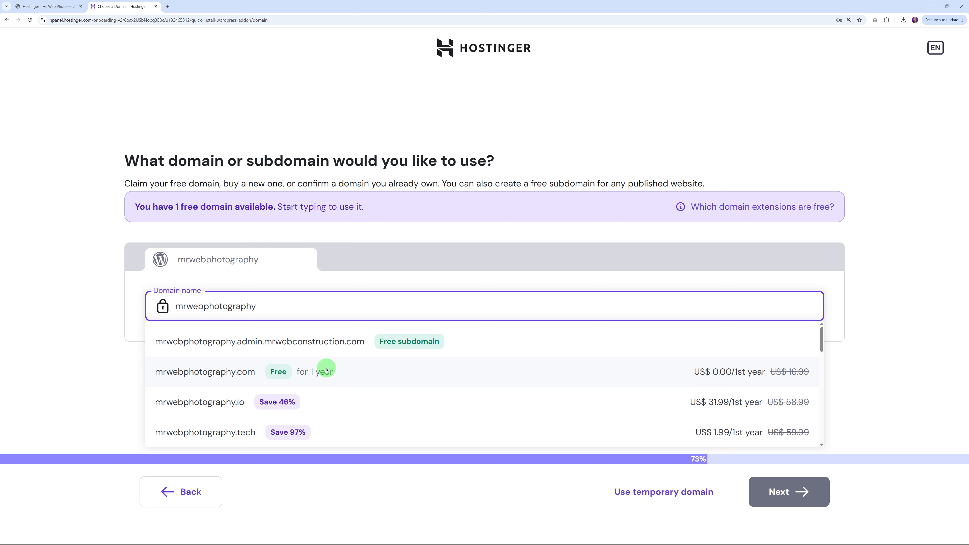
left_click(232, 373)
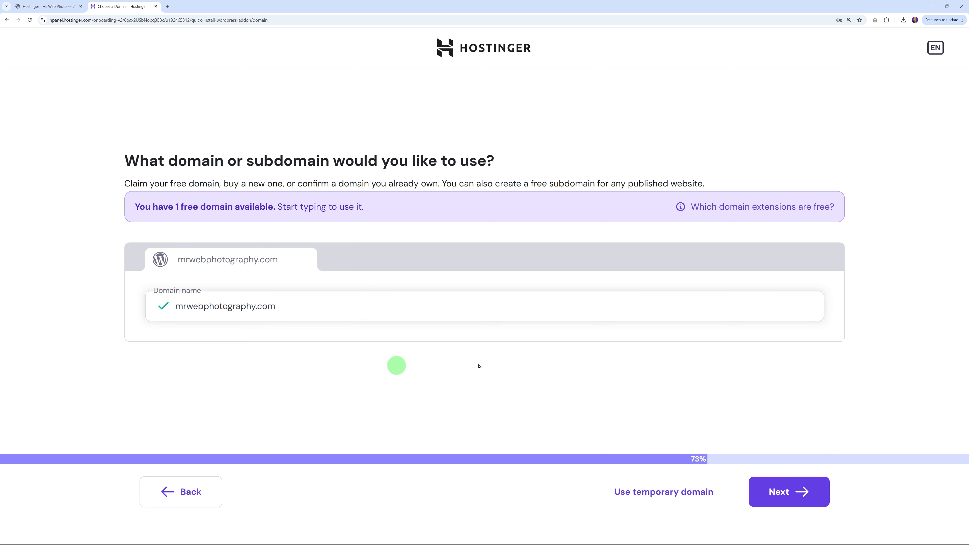
left_click(776, 490)
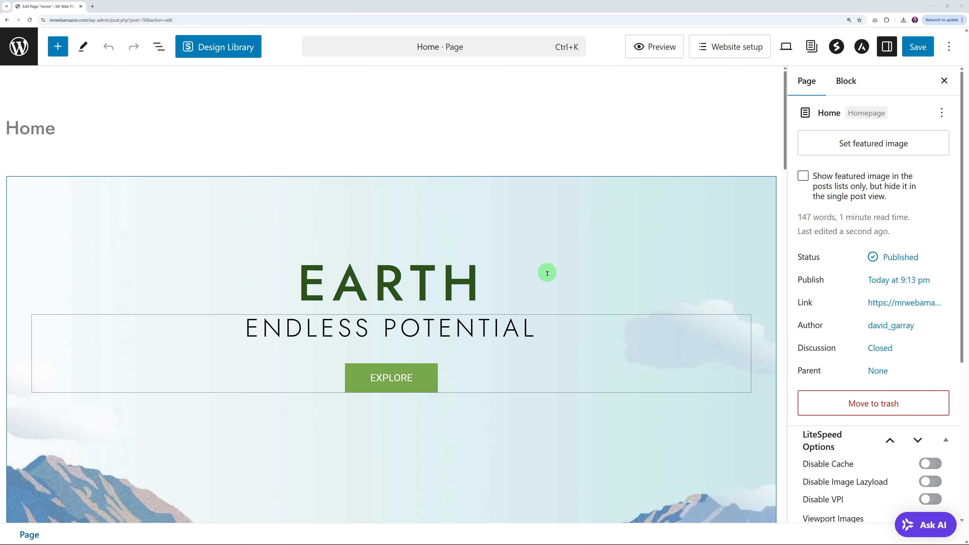
- Leave the Home page editor and open Settings > General
scroll(628, 267, "down", 15)
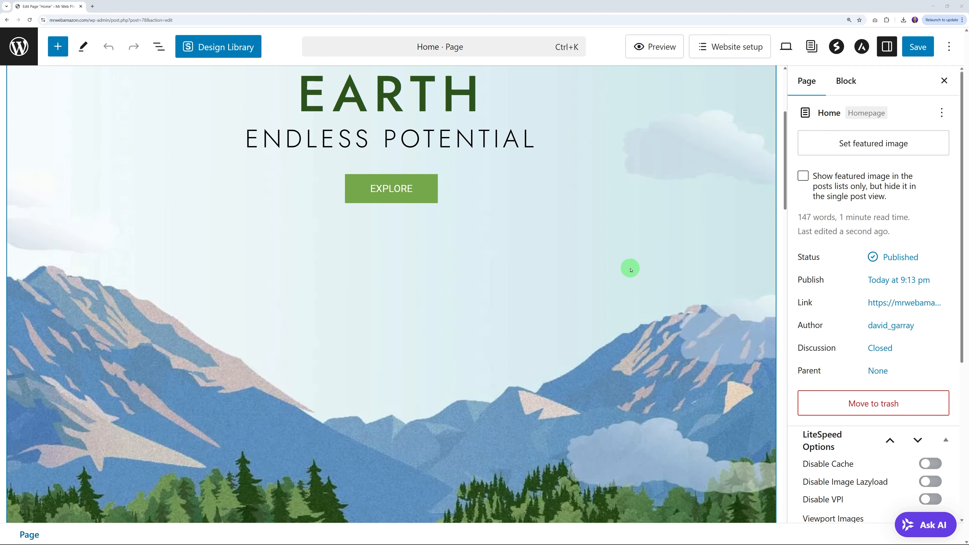
scroll(633, 285, "up", 11)
scroll(632, 285, "up", 4)
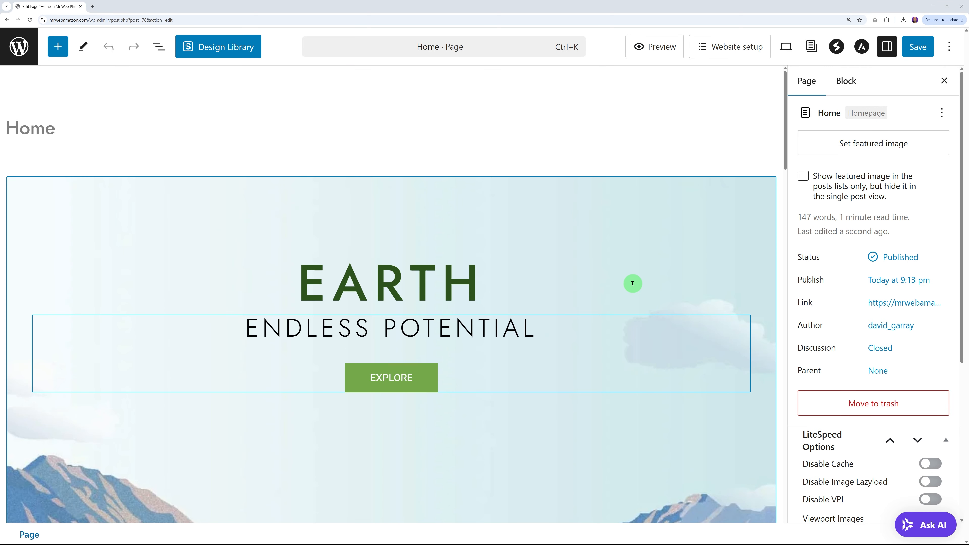
left_click(25, 54)
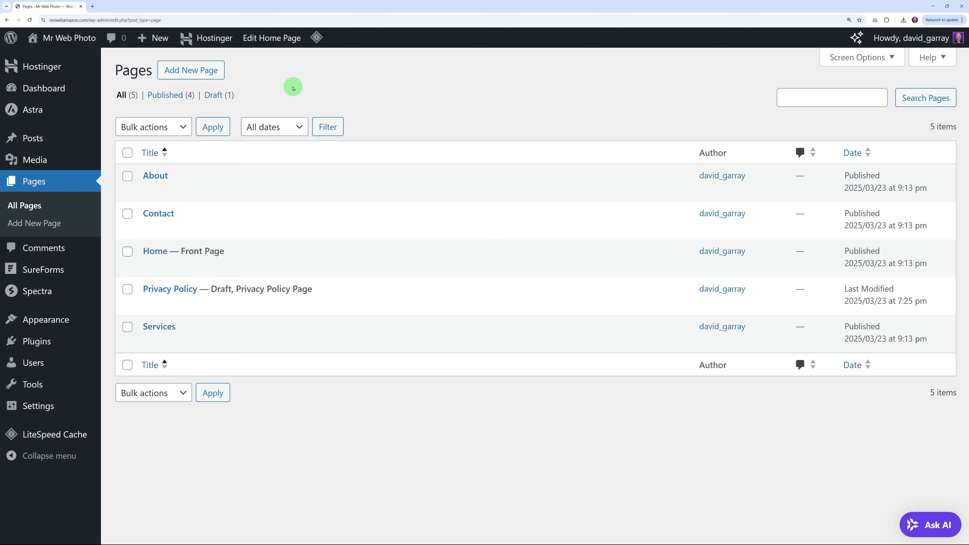
mouse_move(36, 405)
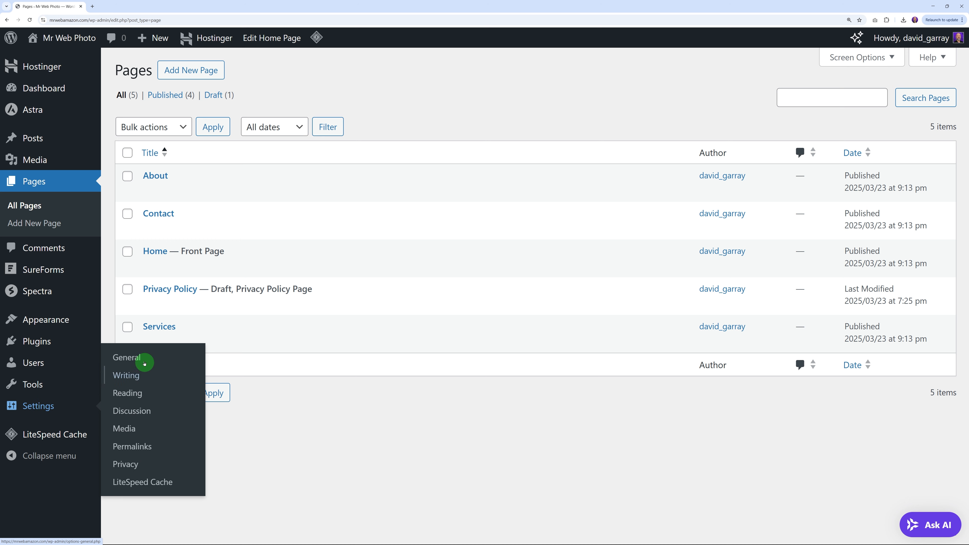
left_click(132, 362)
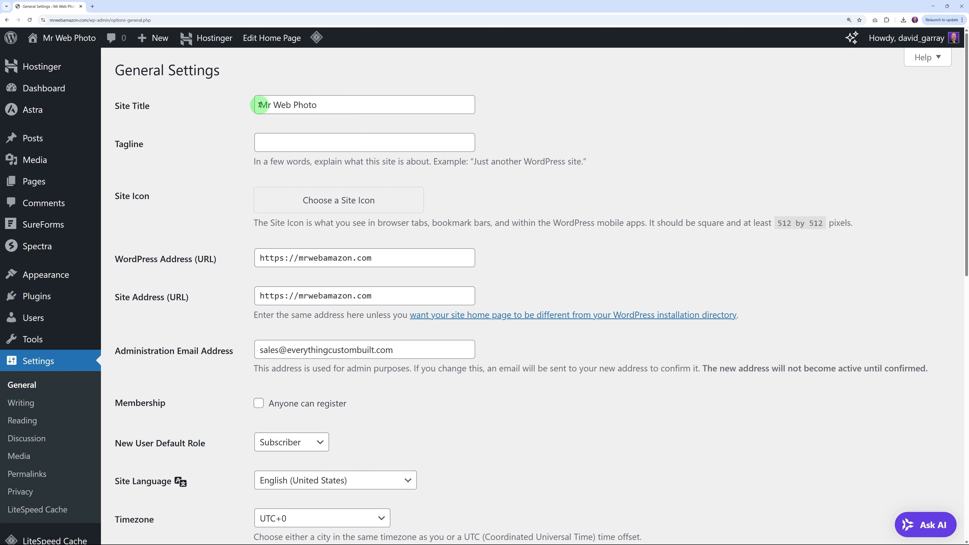
- Check the Mr Web Photo site title, leaving it unchanged
left_click_drag(261, 102, 349, 100)
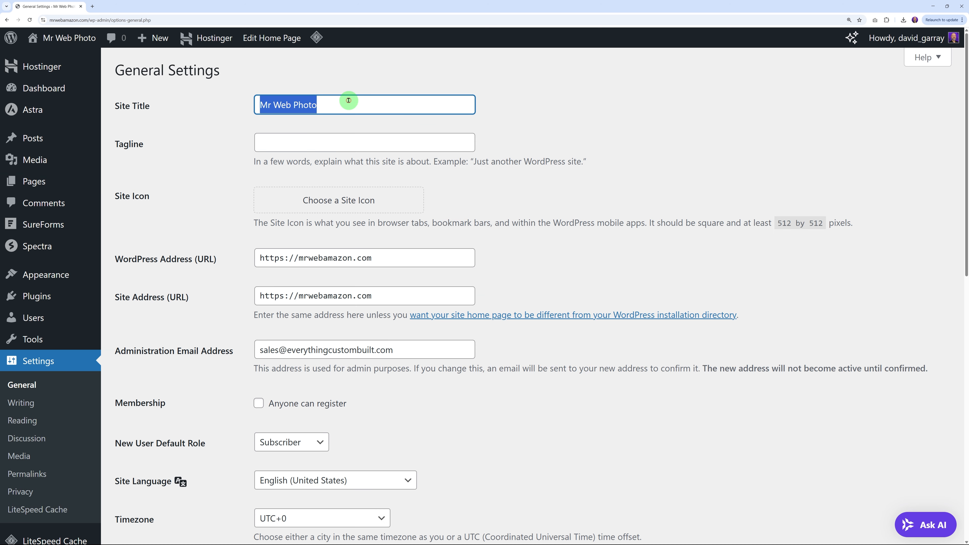
triple_click(334, 105)
left_click(292, 127)
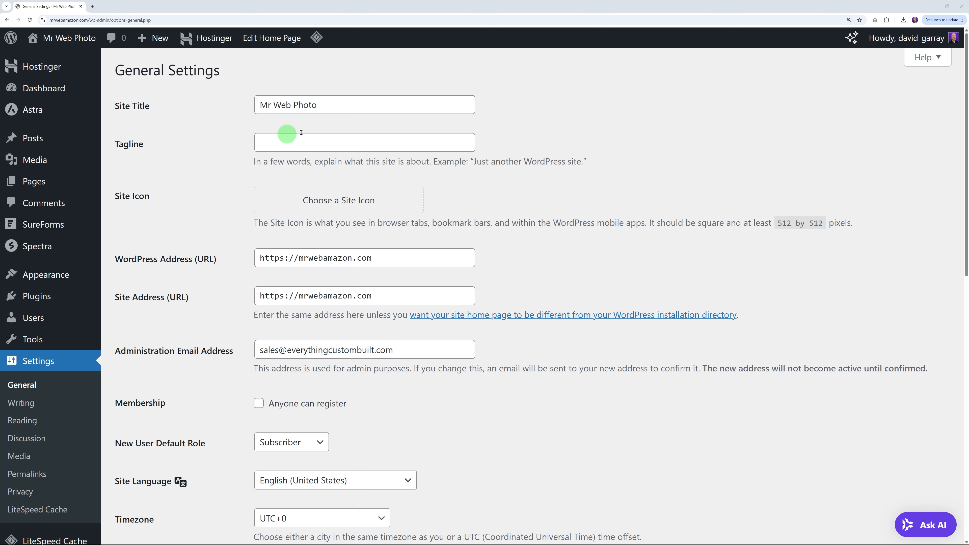
left_click(260, 104)
left_click_drag(260, 104, 340, 102)
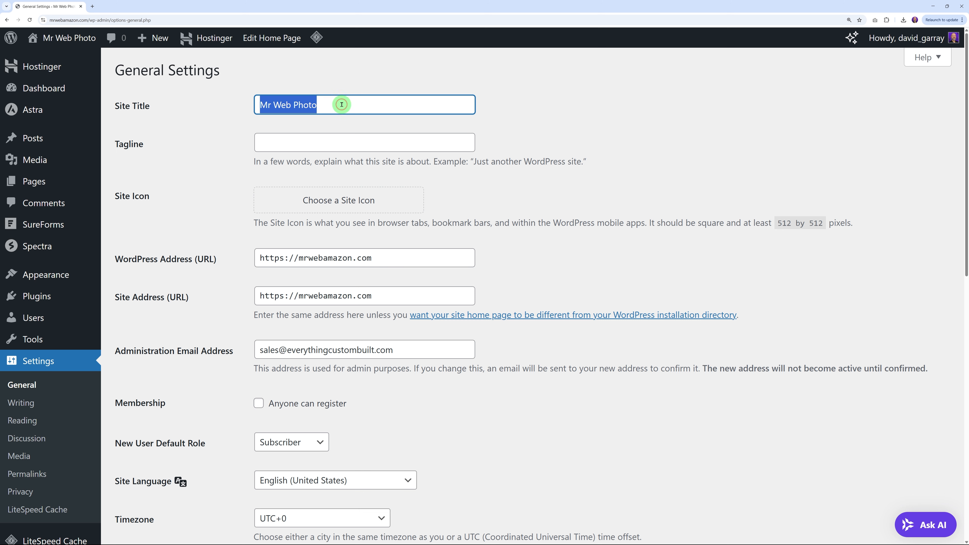
left_click(342, 104)
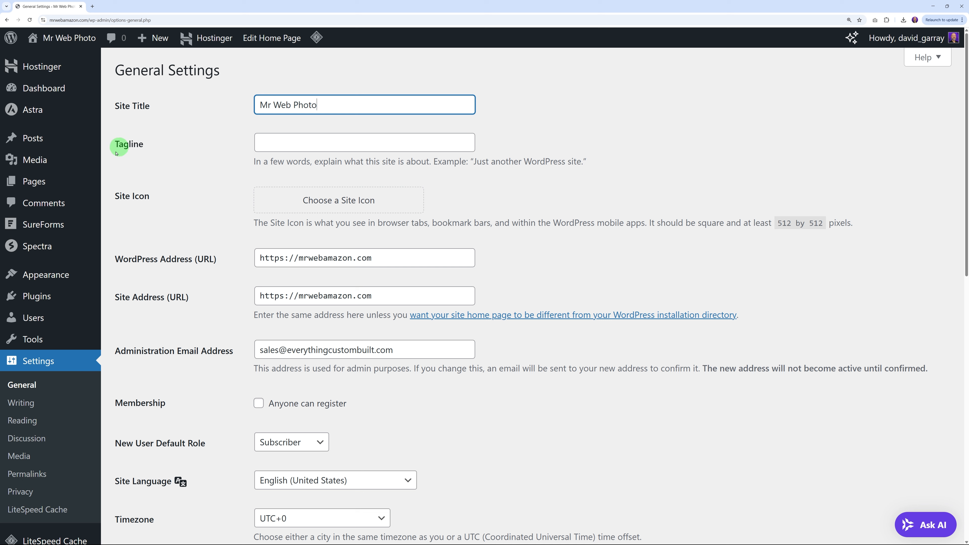
- Paste 'Professional Real Estate Photography in Dublin and Surrounding Areas. Book Online Now.' as the tagline
left_click(264, 148)
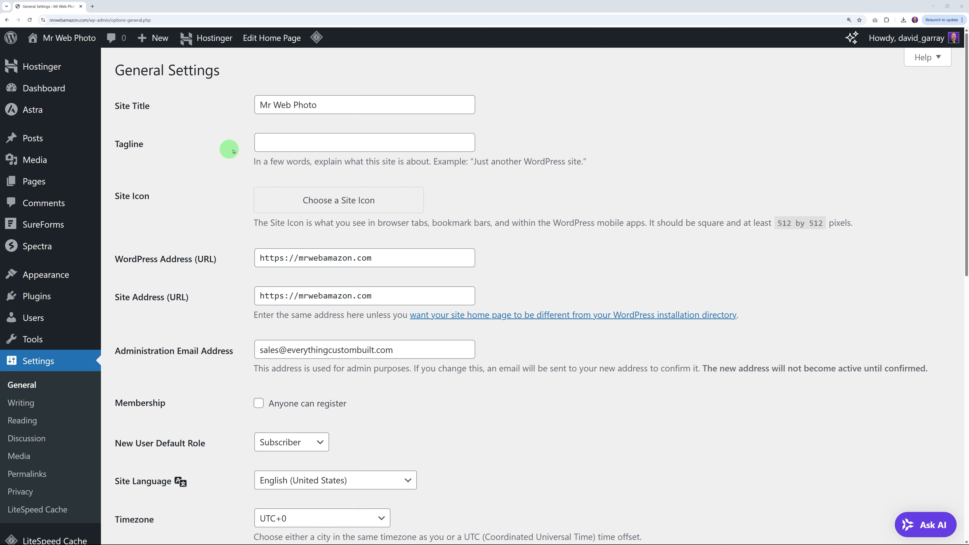
left_click(277, 148)
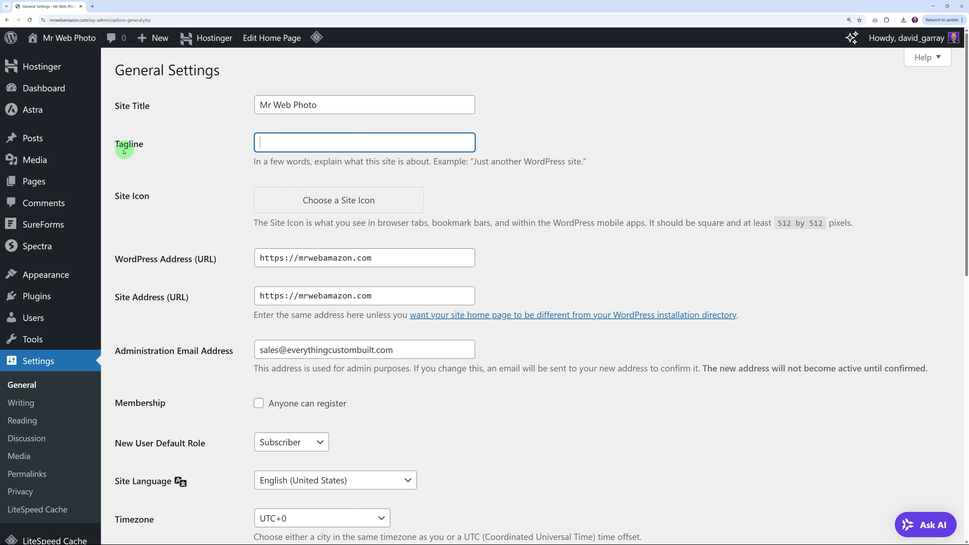
key("ctrl+v")
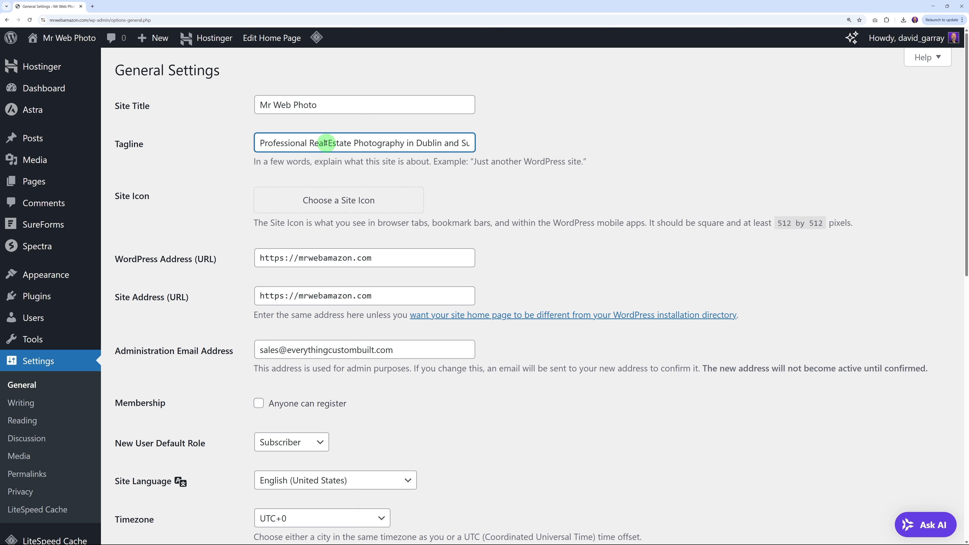
left_click_drag(445, 143, 486, 144)
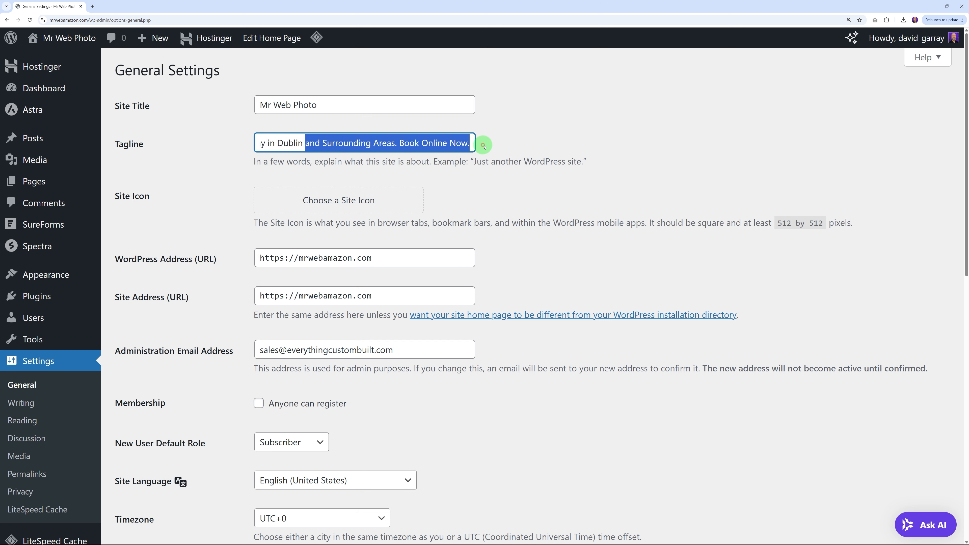
left_click(430, 143)
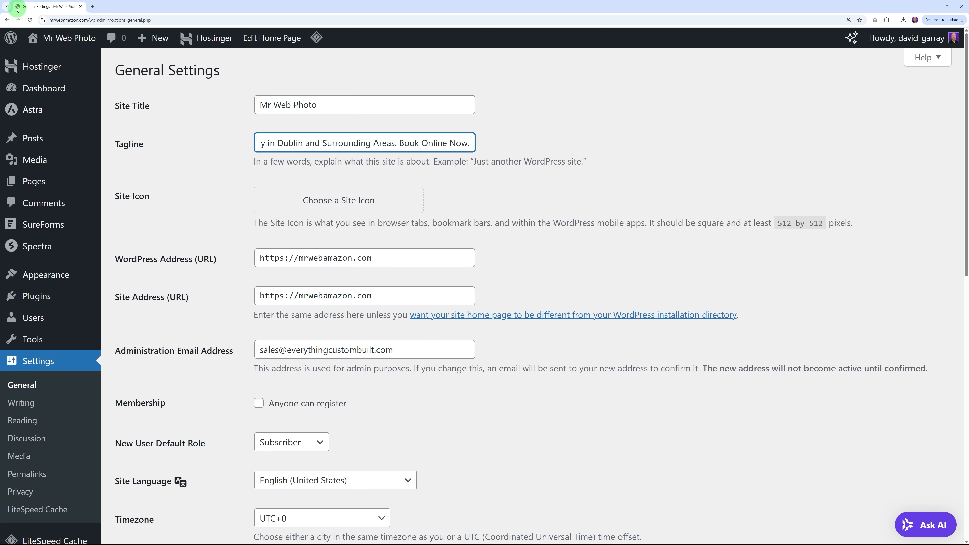
- Upload favicon.png and set it, cropped, as the site icon
left_click(320, 201)
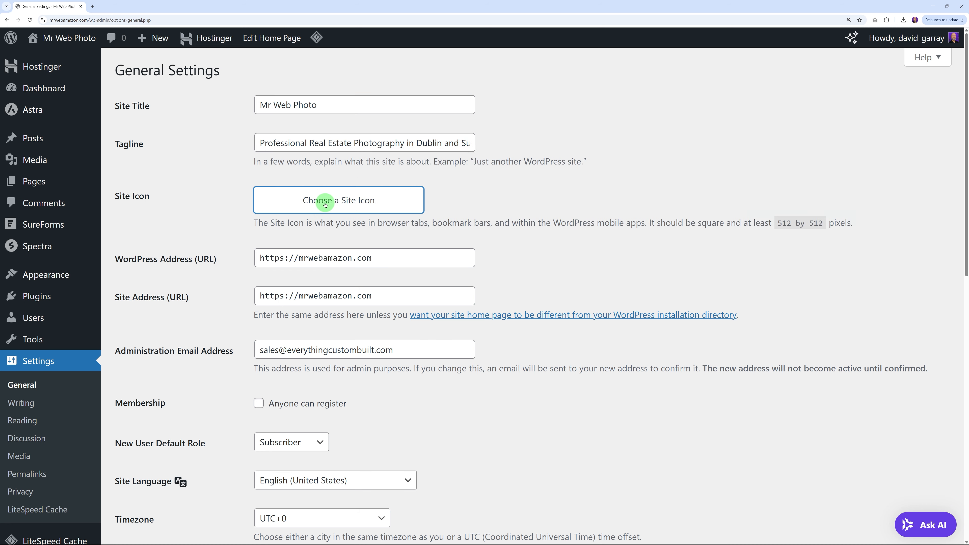
left_click(67, 100)
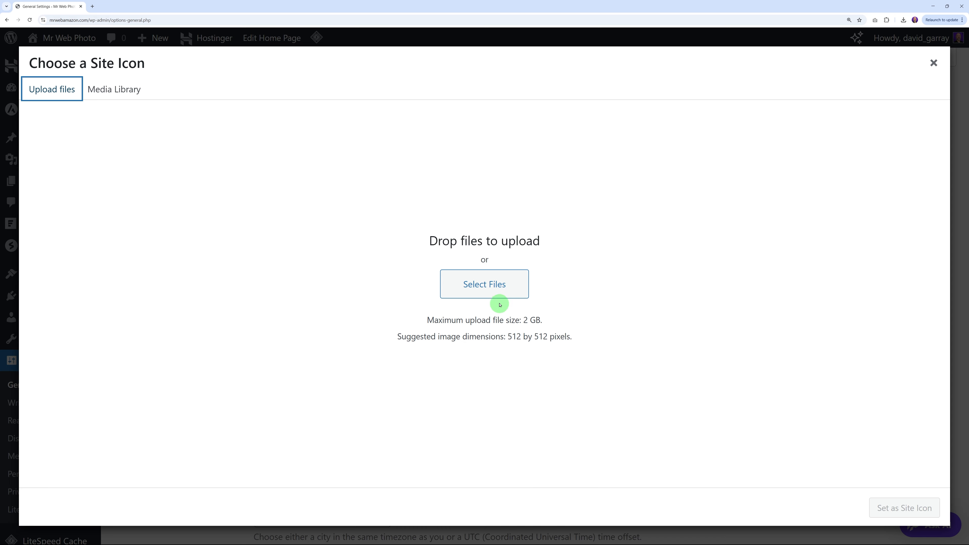
left_click(494, 289)
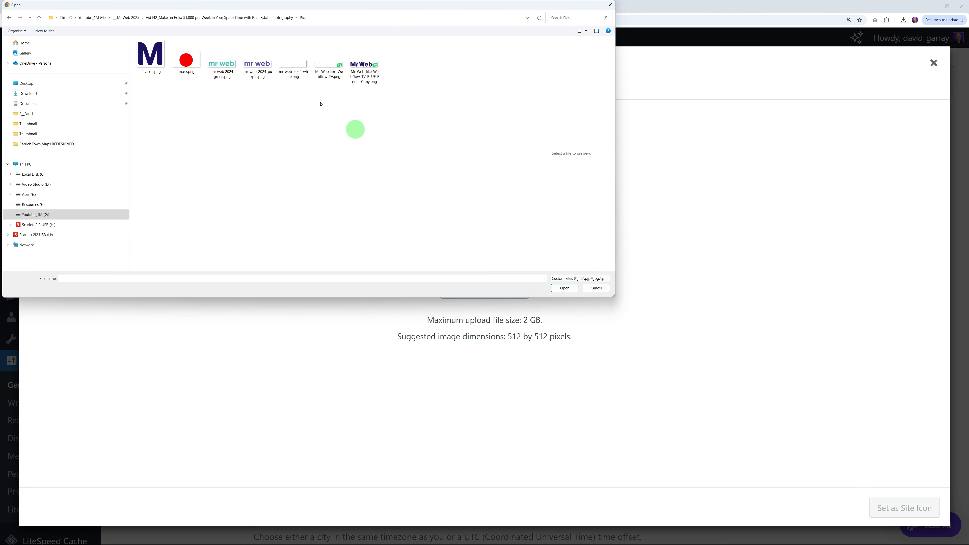
left_click(151, 65)
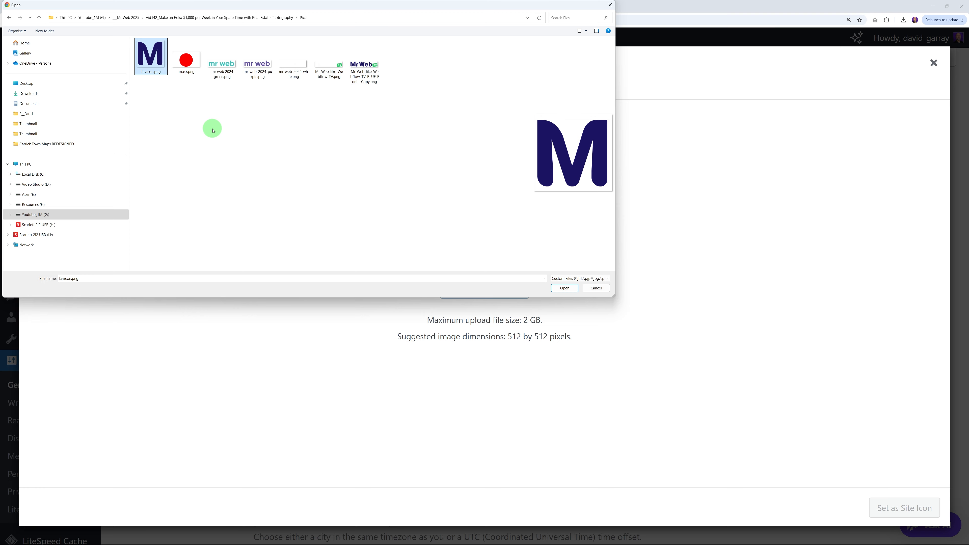
left_click(564, 288)
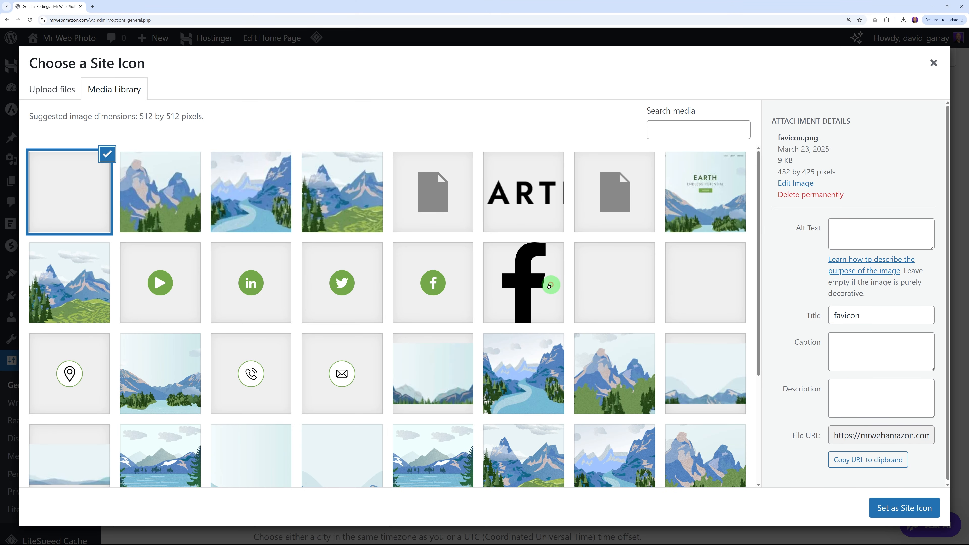
left_click(886, 507)
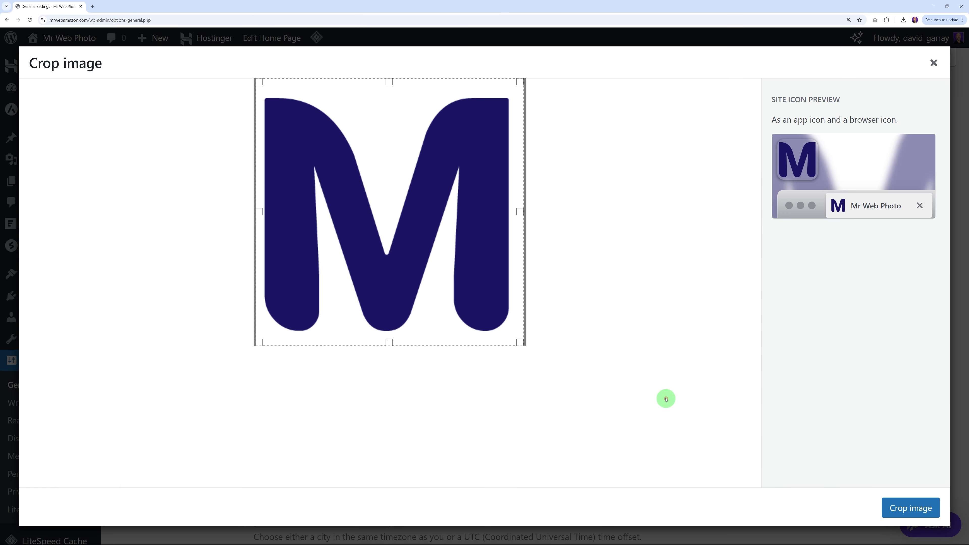
left_click(901, 509)
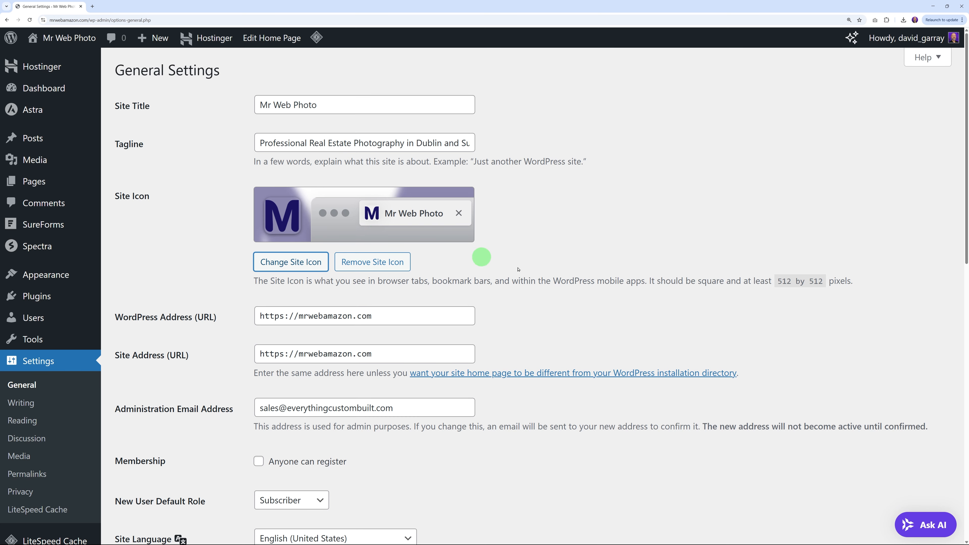
- Save the General Settings changes and go to the Permalinks settings page
scroll(613, 315, "down", 6)
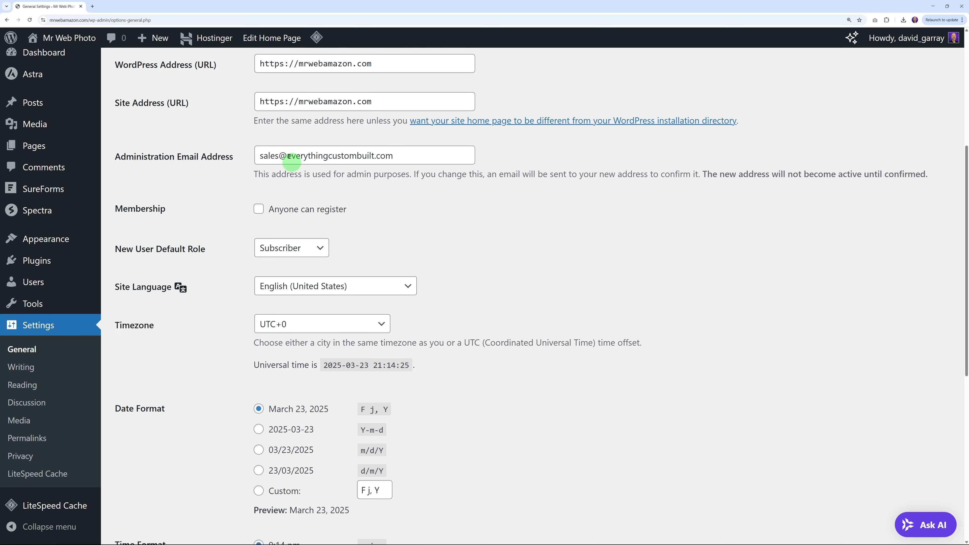
left_click_drag(261, 156, 414, 155)
left_click(482, 213)
scroll(511, 227, "down", 2)
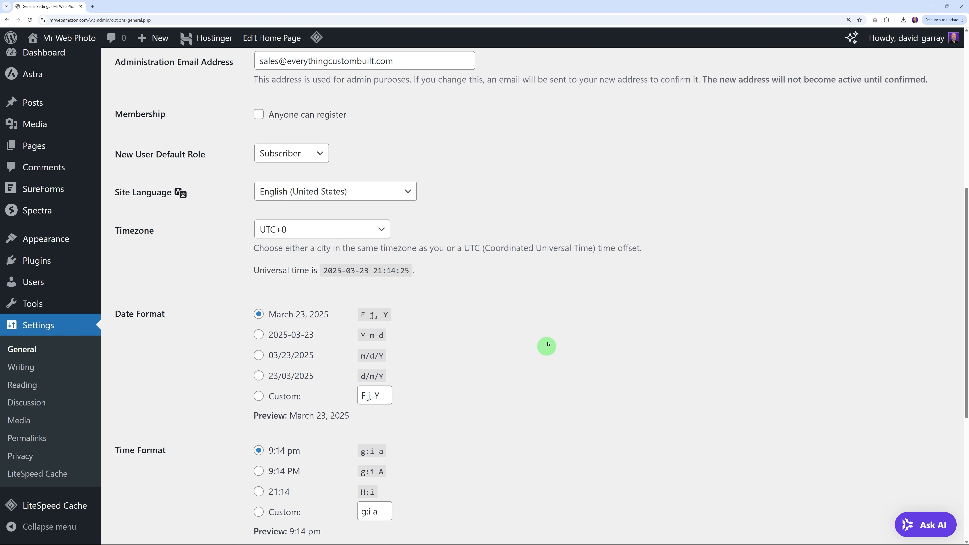
scroll(557, 339, "down", 1)
scroll(556, 339, "down", 2)
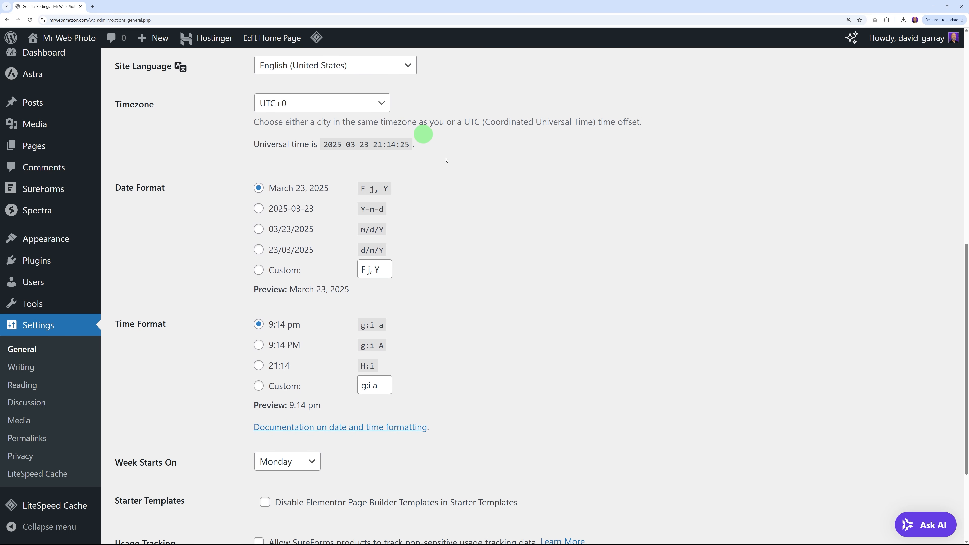
scroll(462, 311, "down", 1)
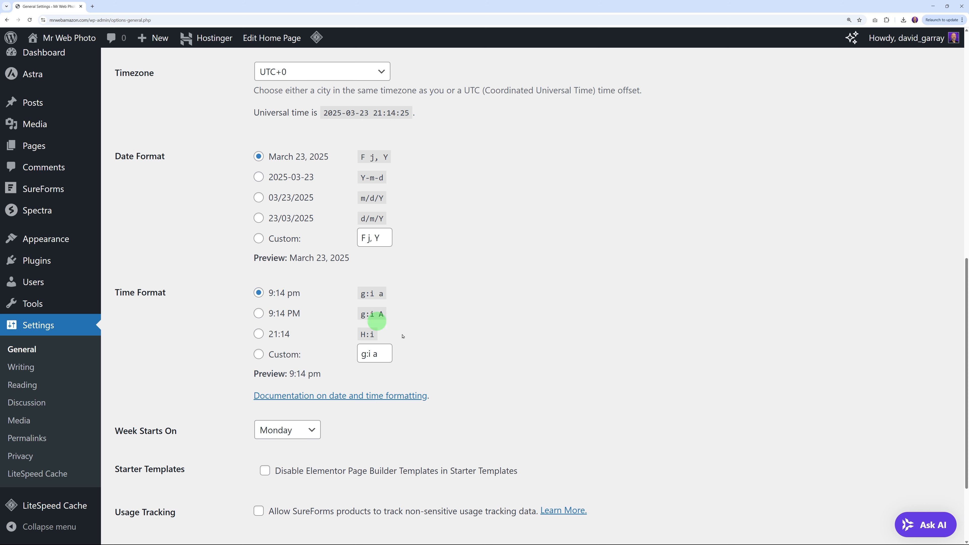
scroll(376, 314, "down", 3)
left_click(156, 480)
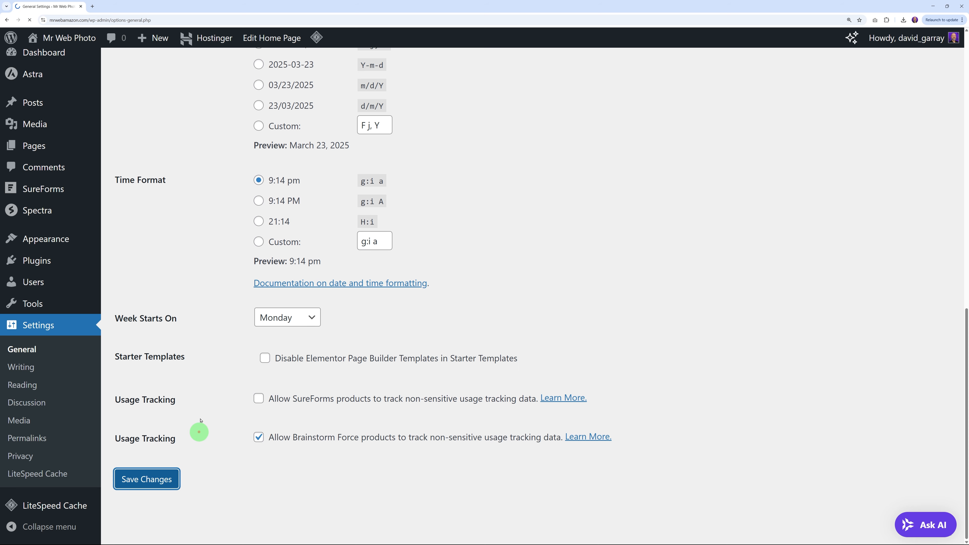
left_click(25, 475)
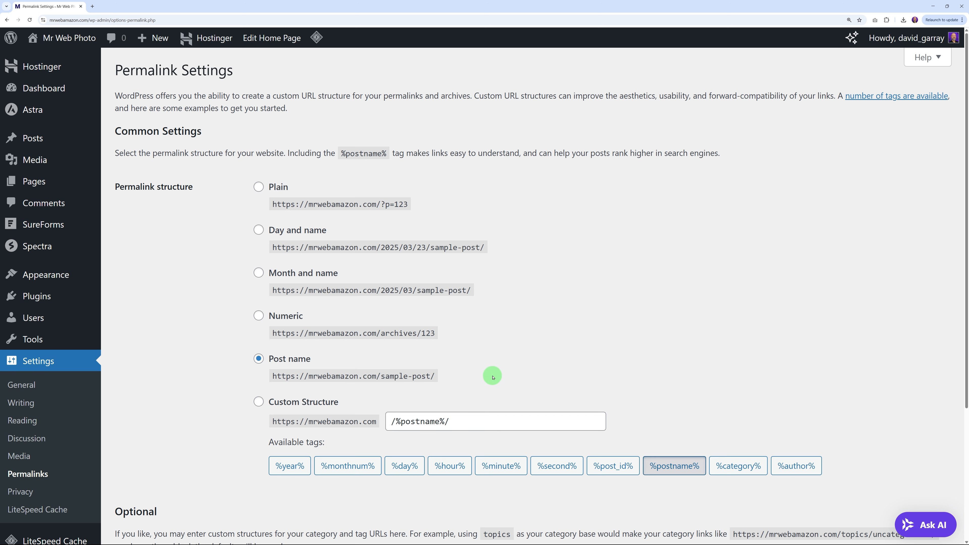
- Save the Post name (/%postname%/) permalink structure
scroll(340, 358, "down", 5)
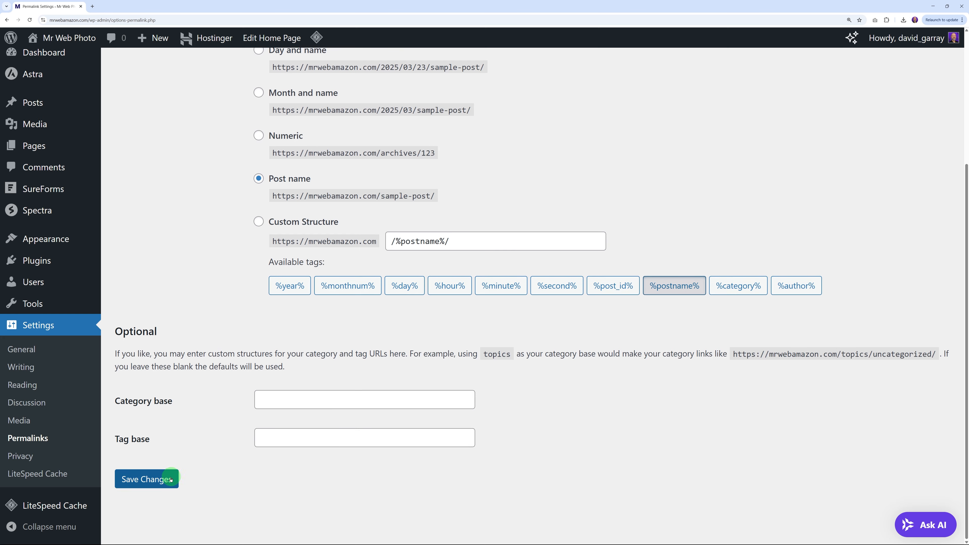
left_click(170, 479)
scroll(208, 438, "down", 1)
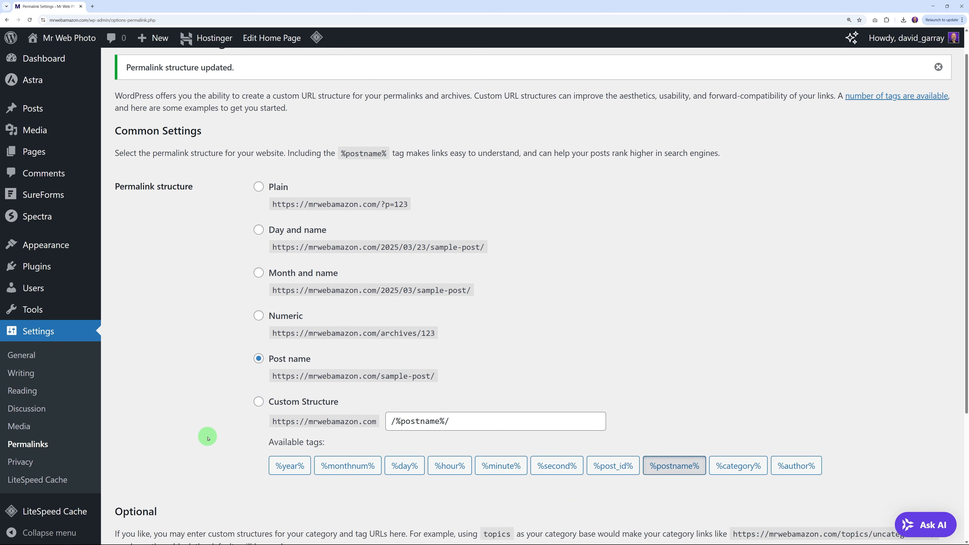
scroll(208, 438, "down", 3)
mouse_move(62, 502)
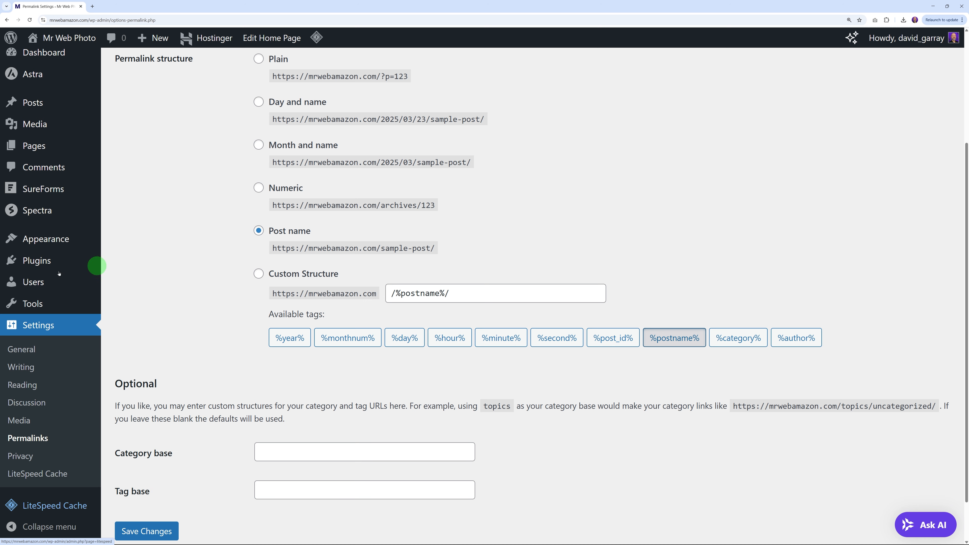
mouse_move(35, 262)
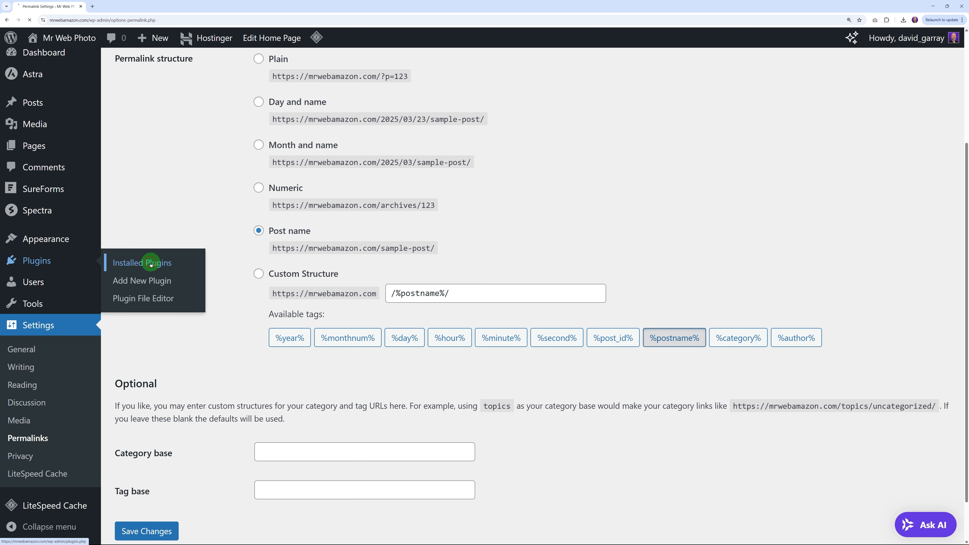
- Deactivate LiteSpeed Cache on the Installed Plugins page
scroll(516, 262, "down", 2)
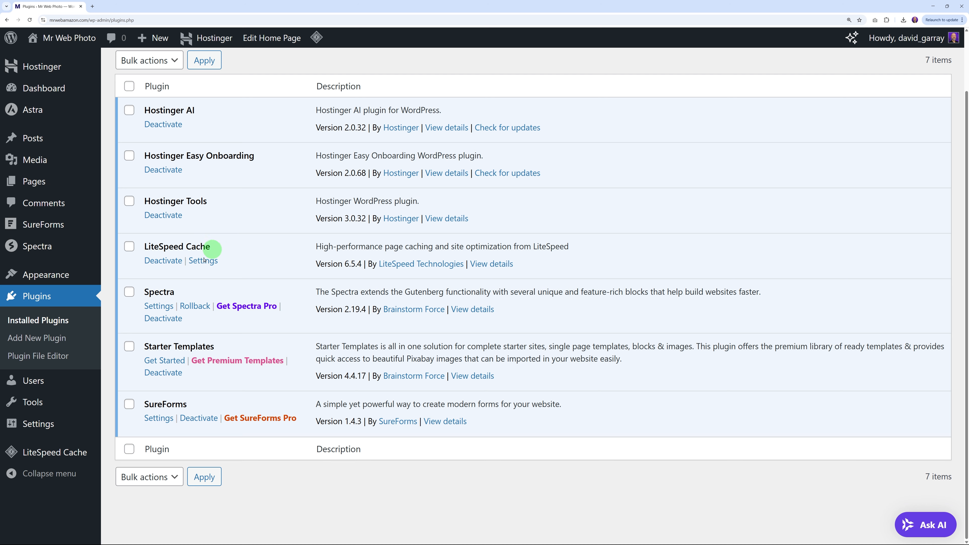
left_click(164, 263)
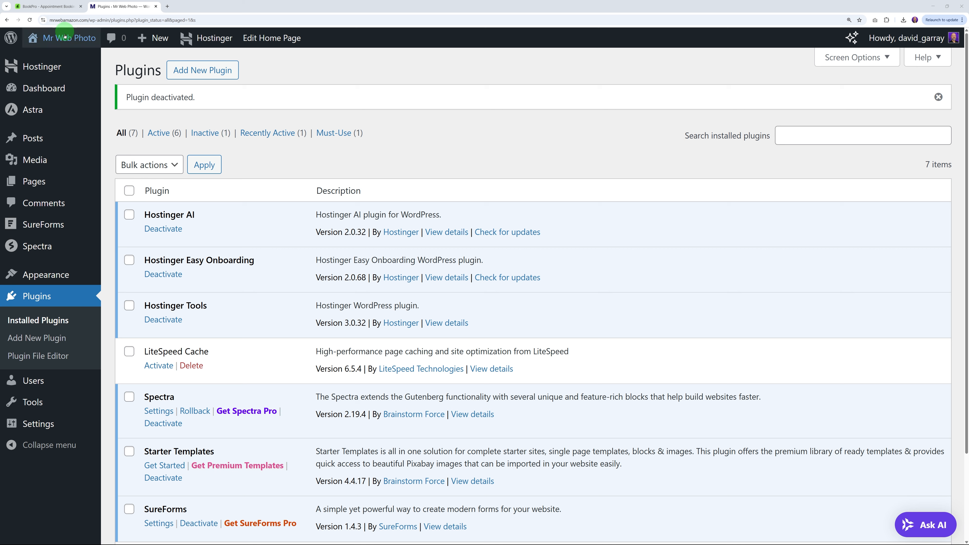
- Open the Mr Web Photo site in a new tab and scroll through its homepage
mouse_move(68, 45)
right_click(49, 58)
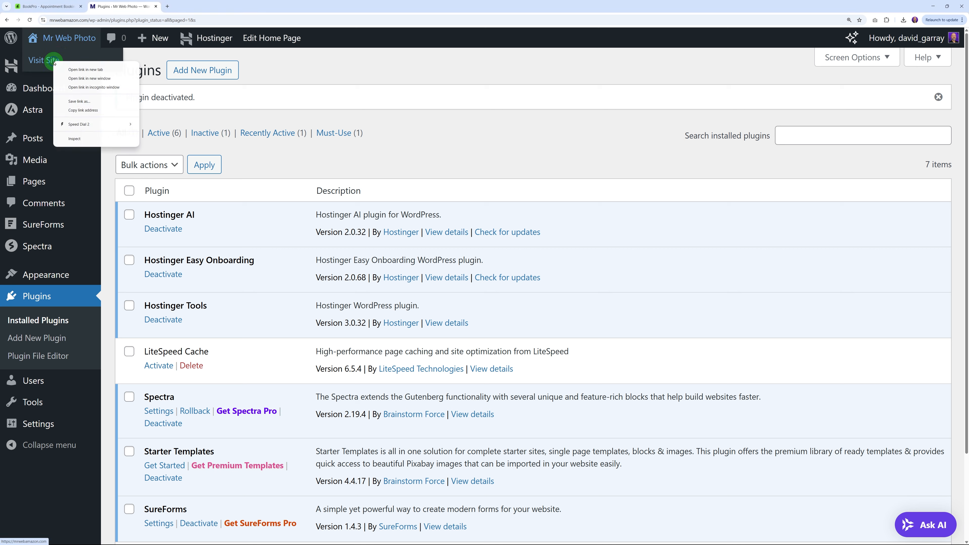
left_click(68, 64)
left_click(193, 8)
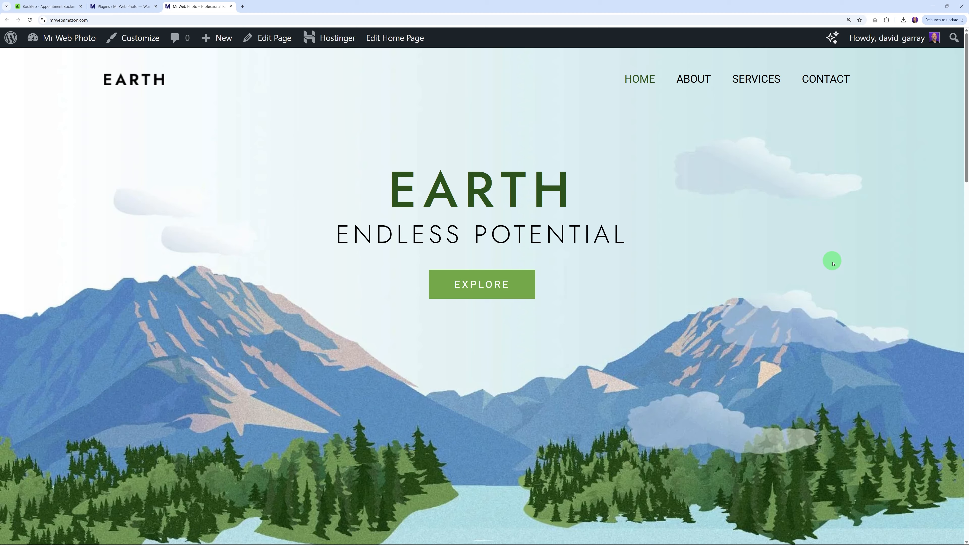
scroll(831, 262, "down", 8)
scroll(889, 294, "down", 15)
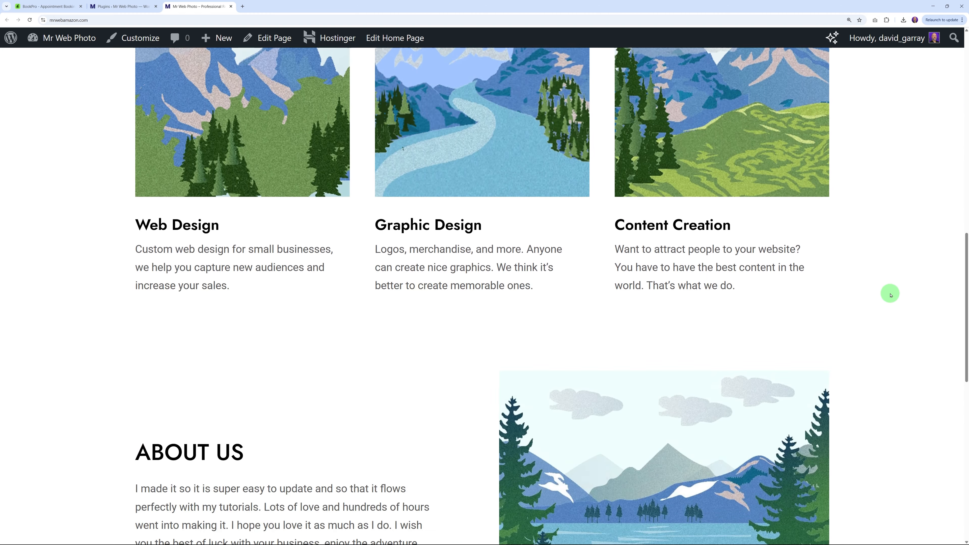
scroll(896, 301, "up", 20)
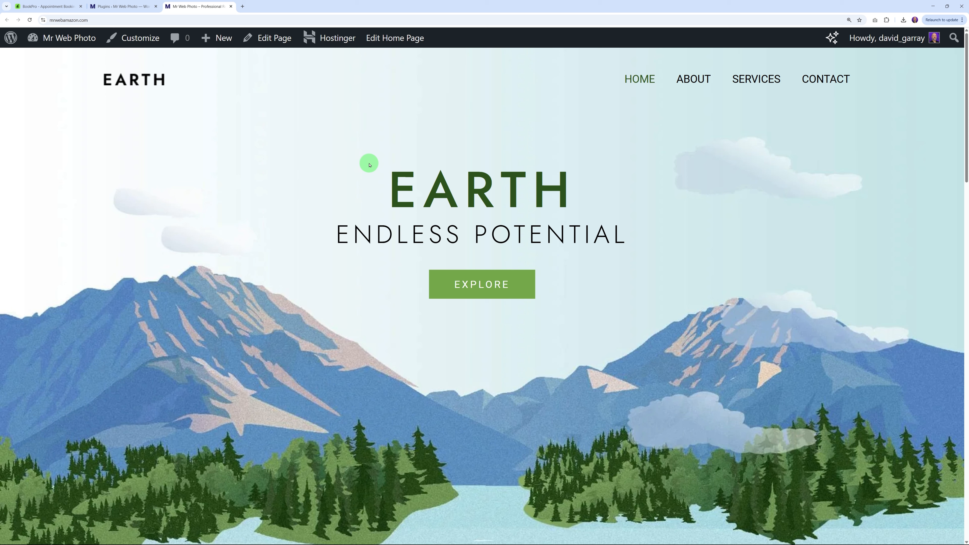
- Save BookPro's installable WordPress zip from CodeCanyon Downloads, then return to the WordPress tab
left_click(48, 7)
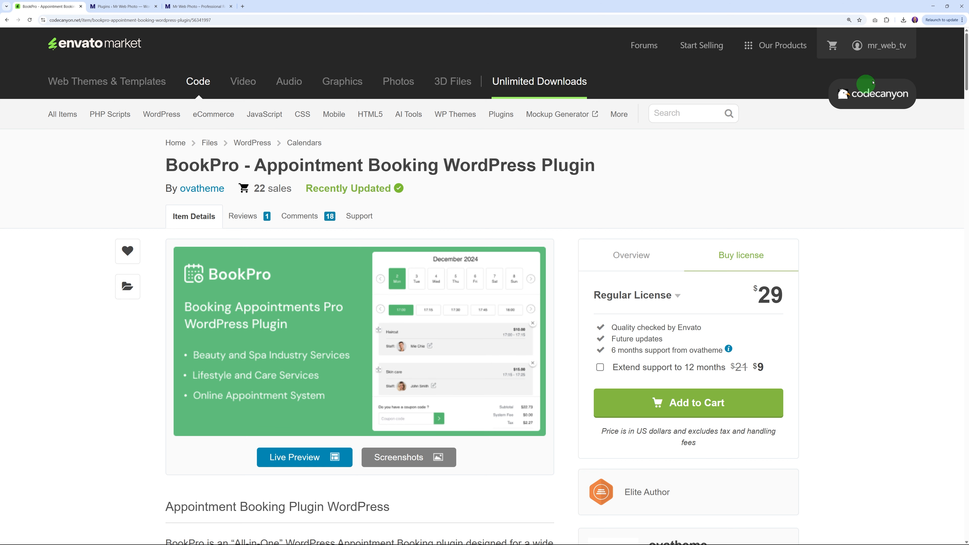
mouse_move(873, 45)
left_click(821, 137)
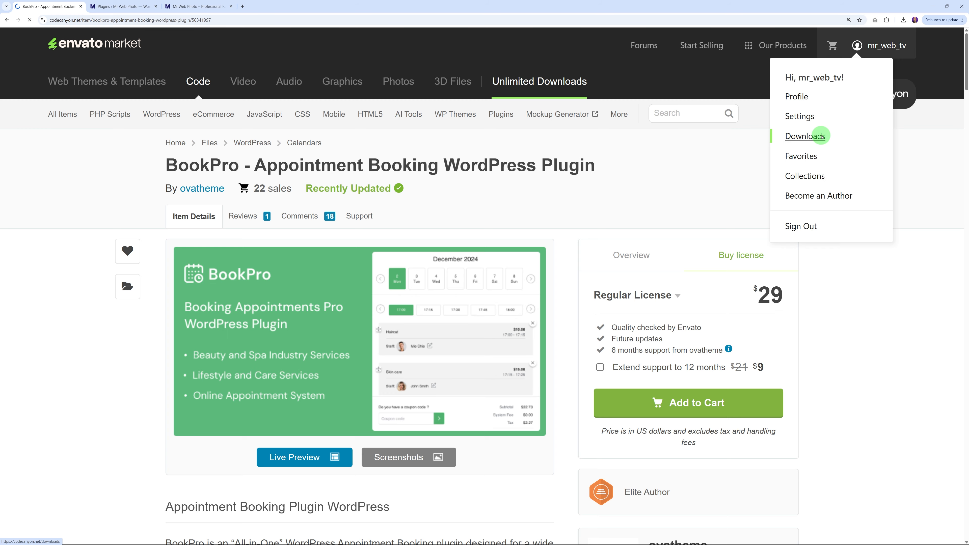
scroll(493, 407, "down", 1)
left_click(499, 322)
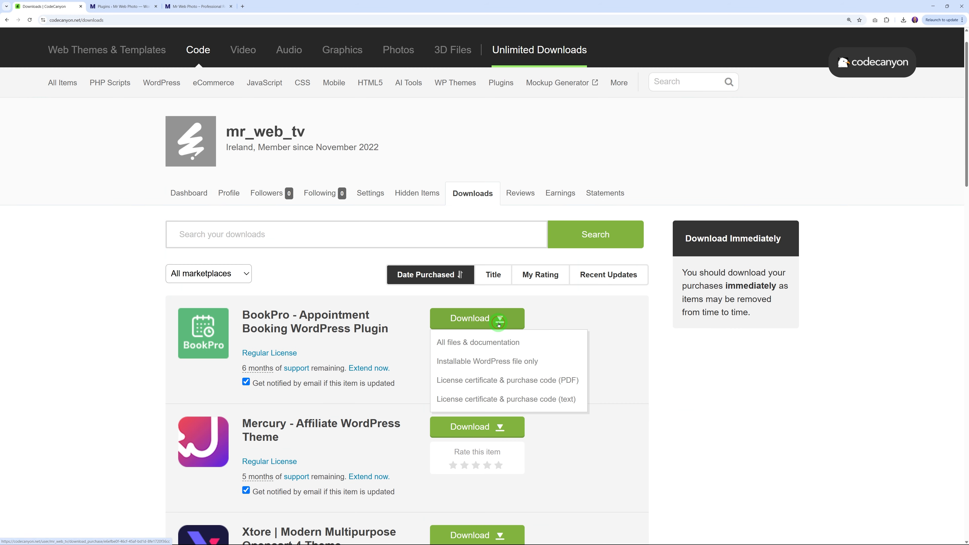
left_click(469, 362)
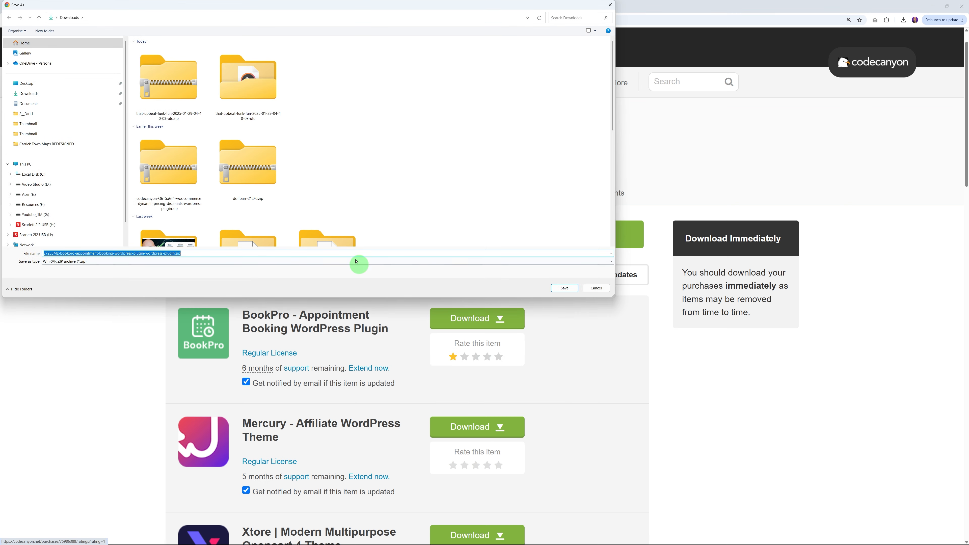
key("Return")
left_click(101, 8)
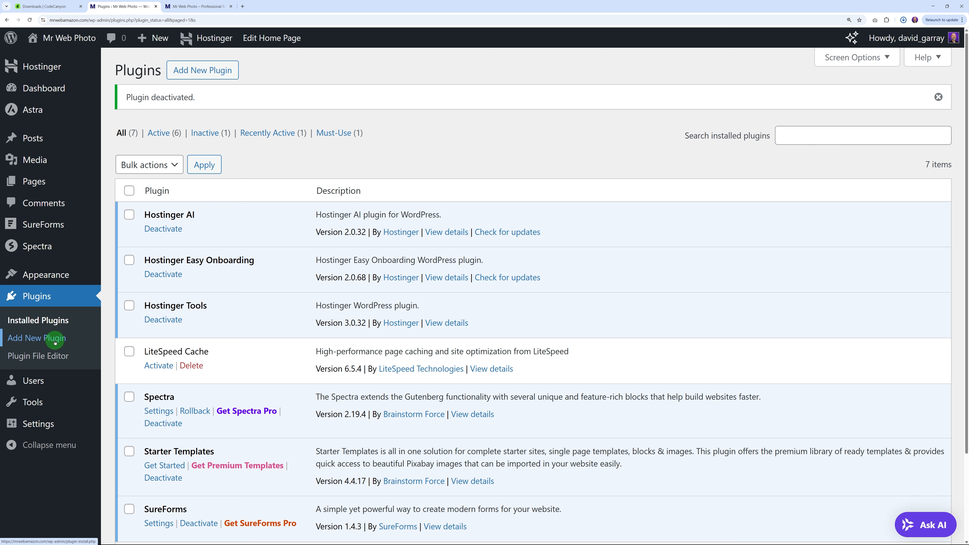
- Upload the downloaded BookPro zip, install it and activate BookPro 1.0.3
left_click(32, 339)
left_click(245, 72)
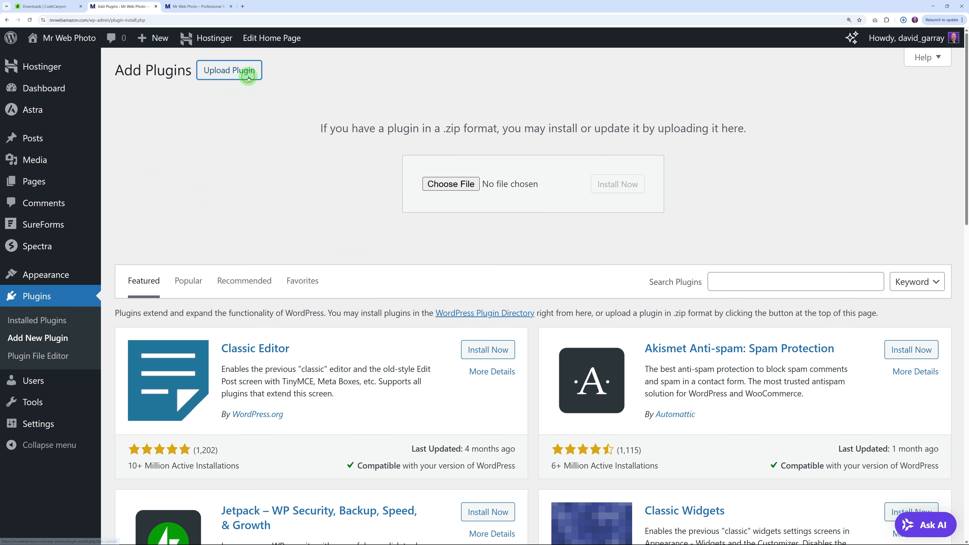
left_click(456, 189)
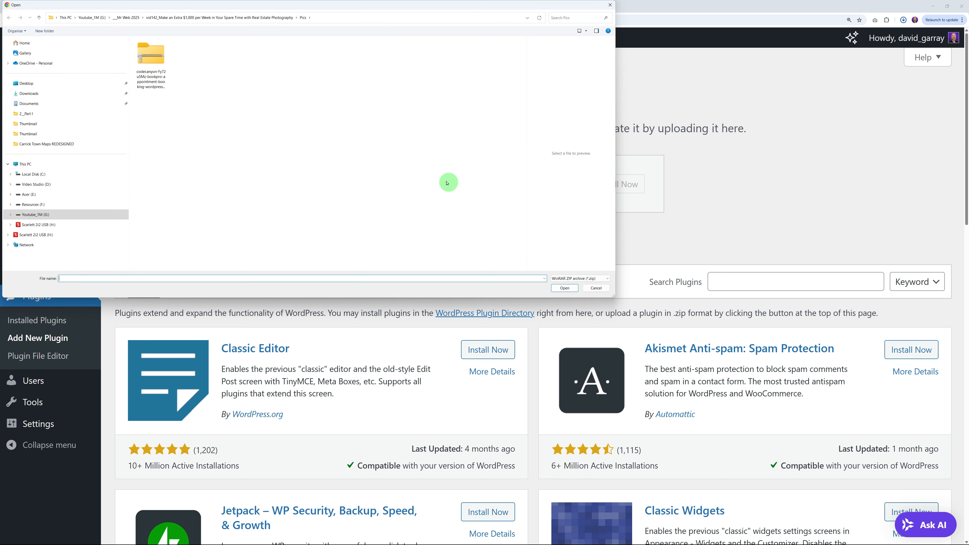
left_click(152, 63)
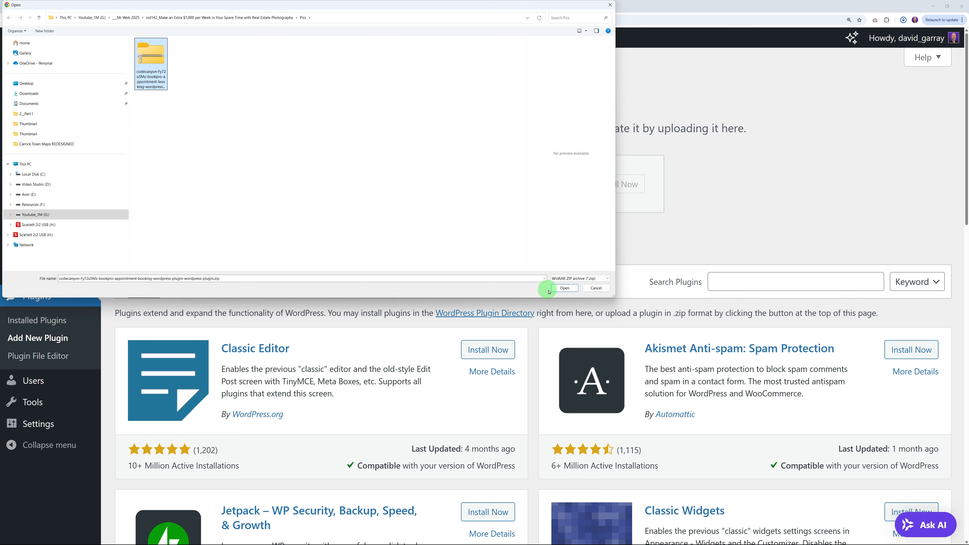
left_click(561, 288)
left_click(612, 182)
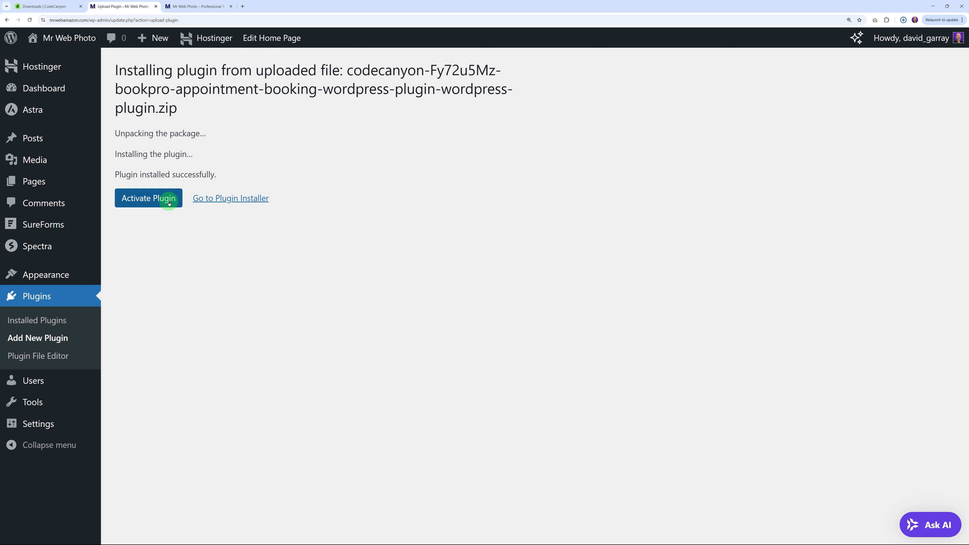
left_click(169, 201)
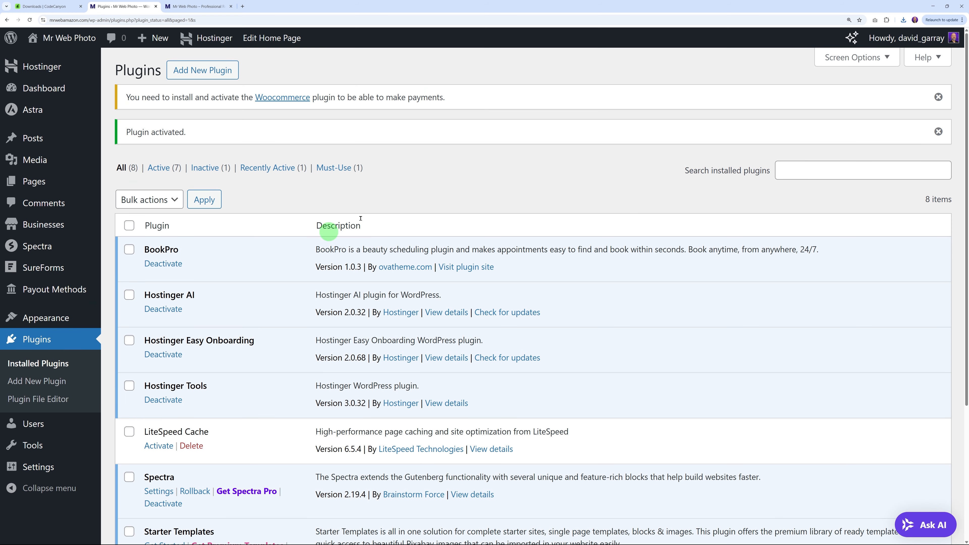
- Search the plugin directory for 'woocommerce' and install the WooCommerce plugin
mouse_move(41, 240)
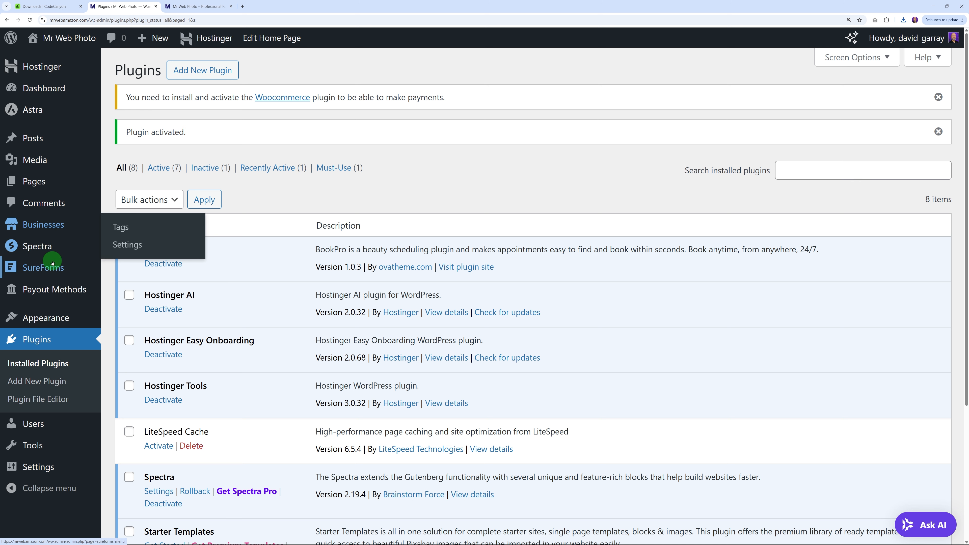
mouse_move(62, 283)
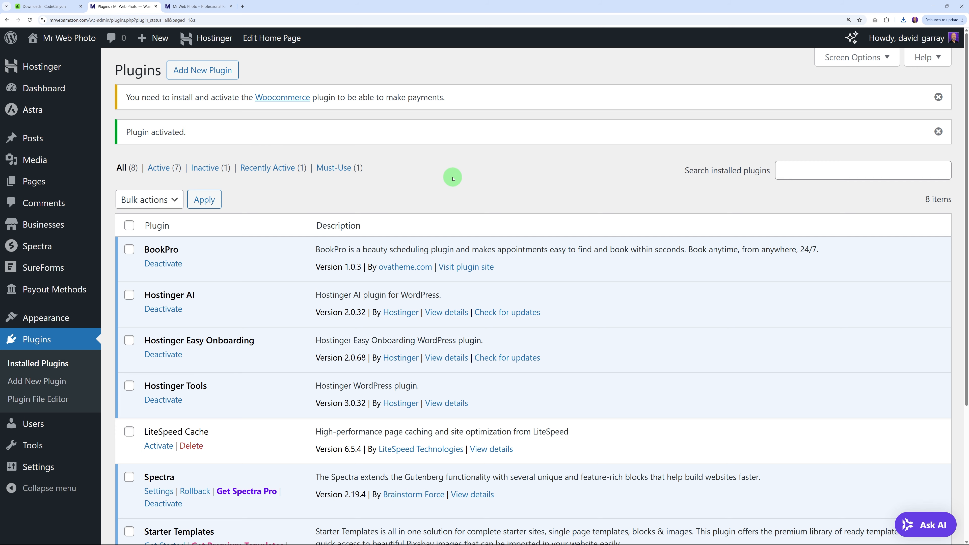
left_click(202, 73)
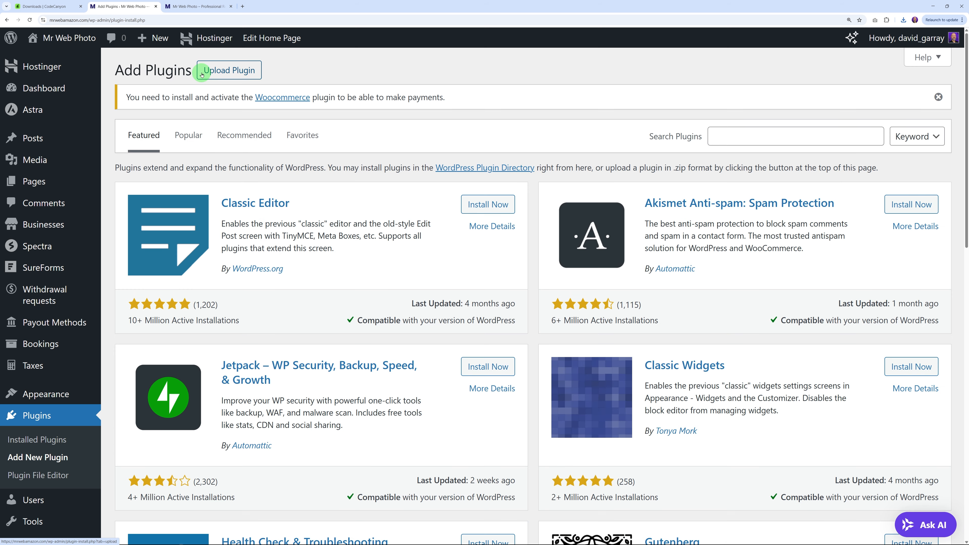
left_click(761, 138)
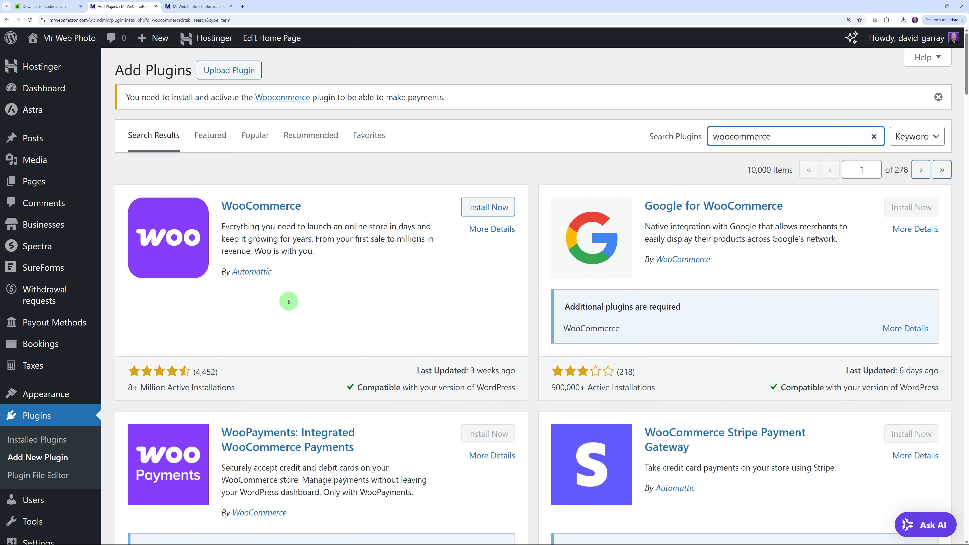
left_click(481, 211)
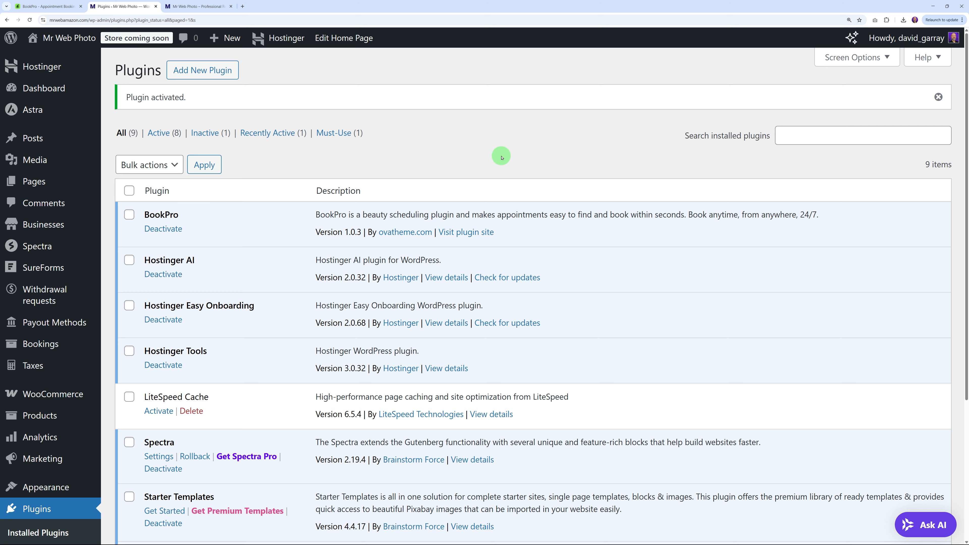
- Go to Businesses > Categories, briefly checking the CodeCanyon BookPro tab
left_click(46, 227)
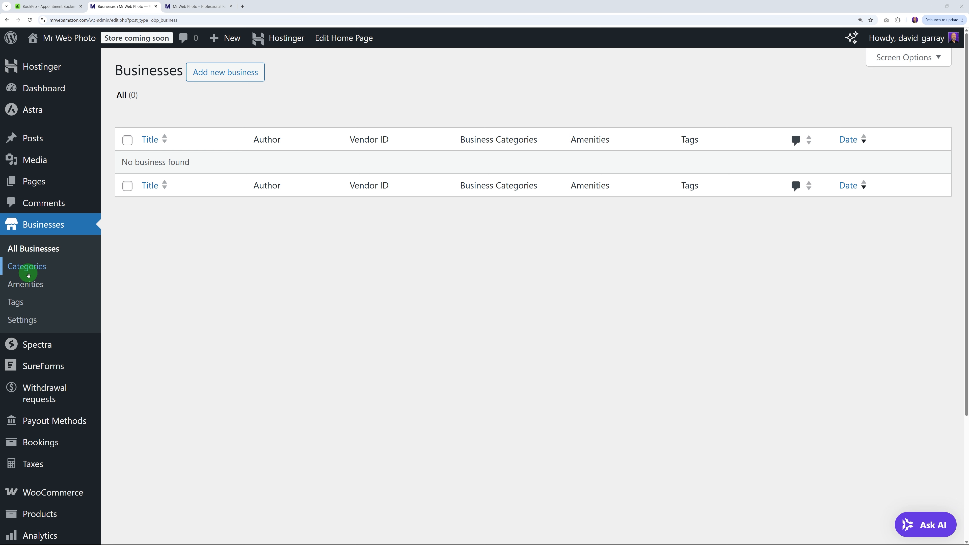
left_click(34, 267)
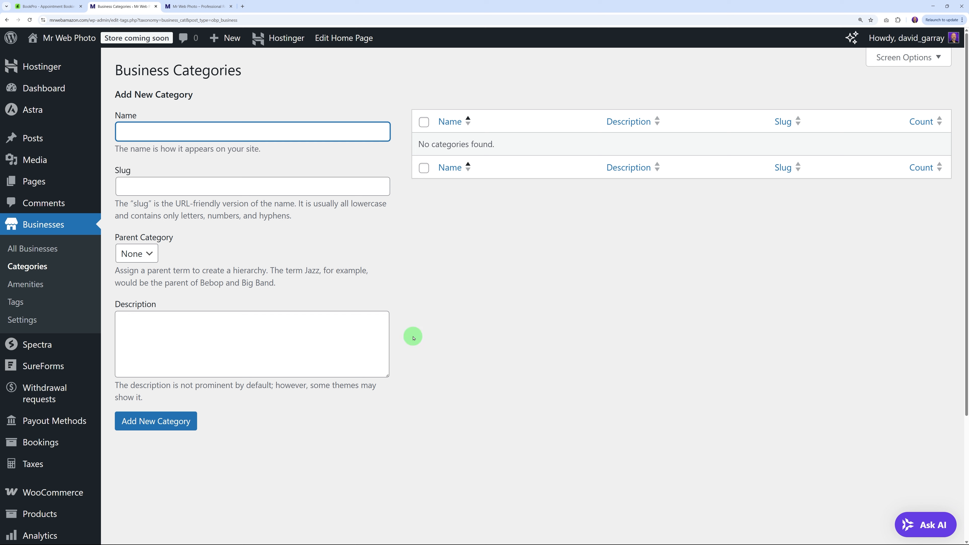
left_click(57, 7)
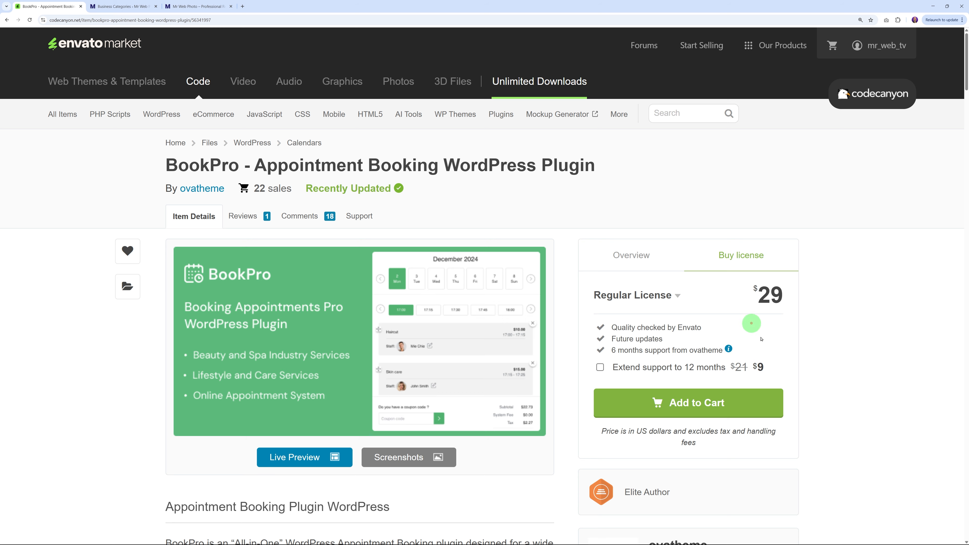
left_click(123, 6)
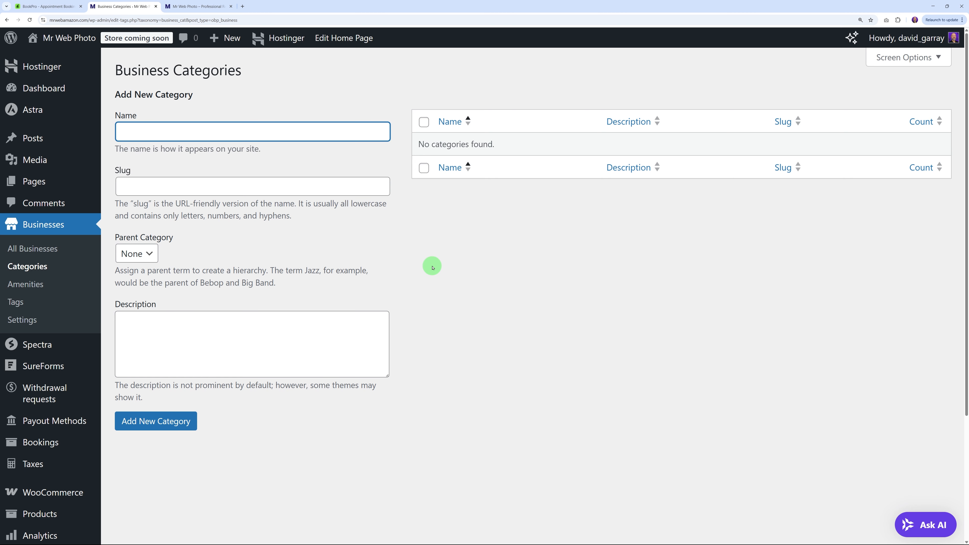
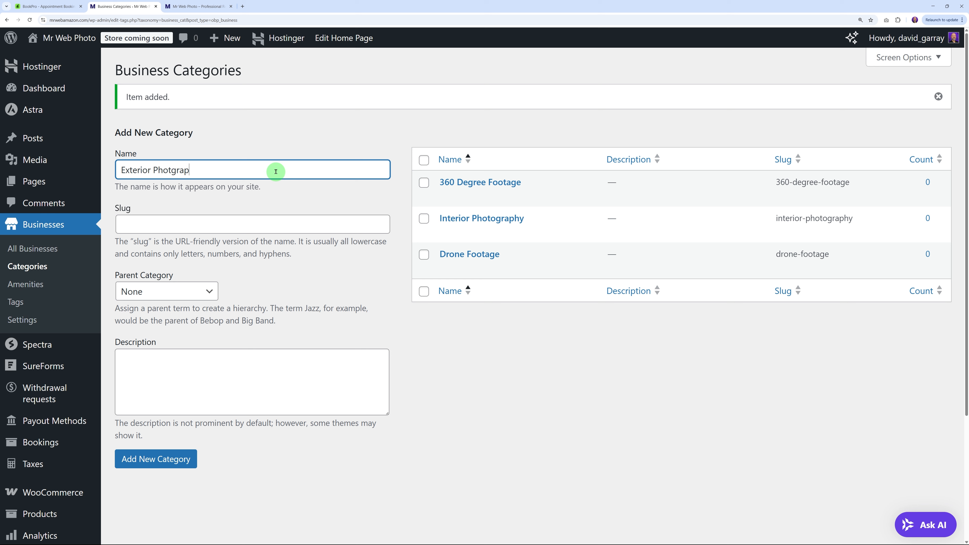
- Add the Exterior Photography and Cinematic Introduction categories, then view the empty All Businesses list
key("Return")
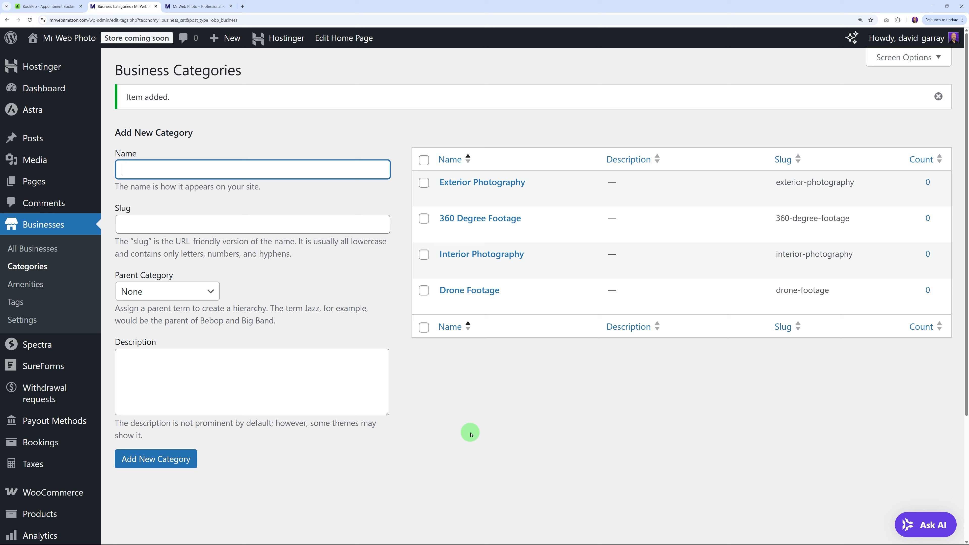
key("Return")
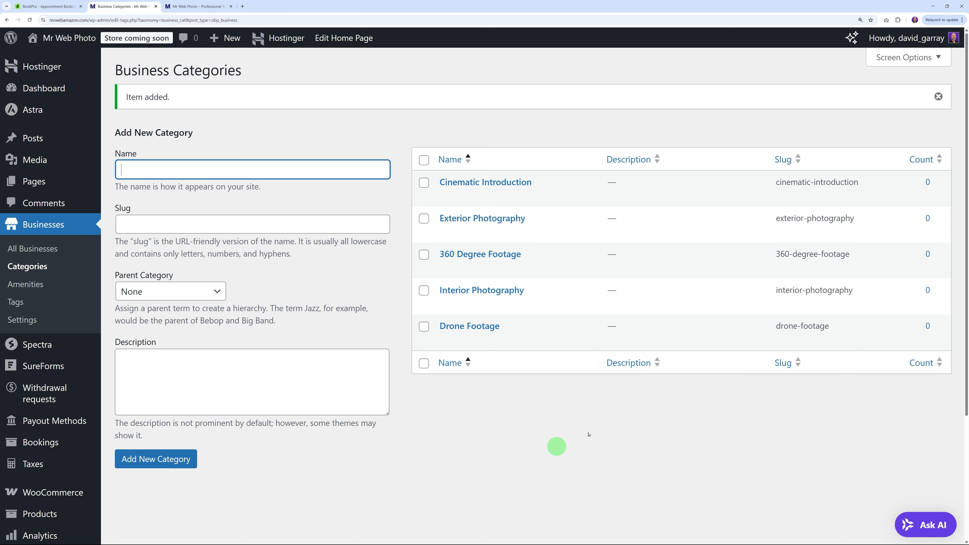
left_click(536, 406)
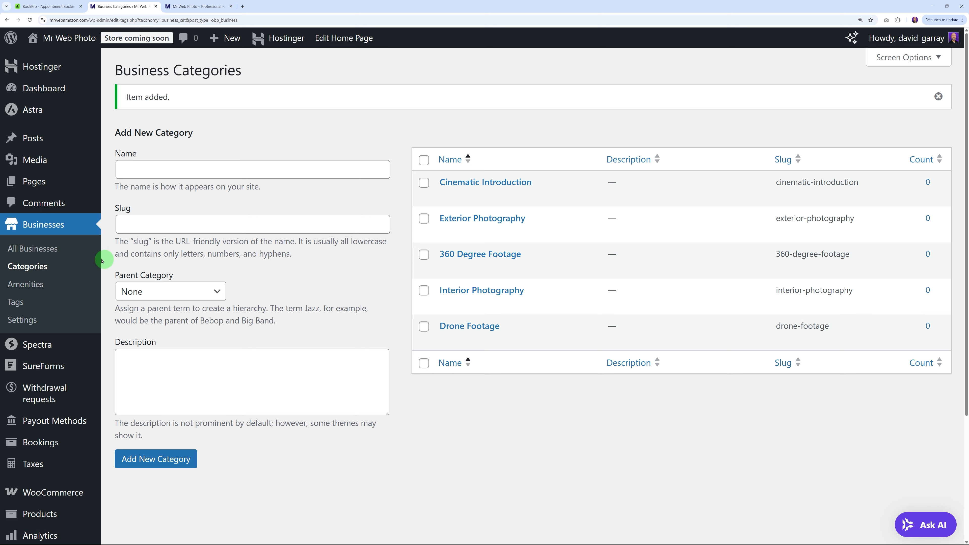
left_click(50, 249)
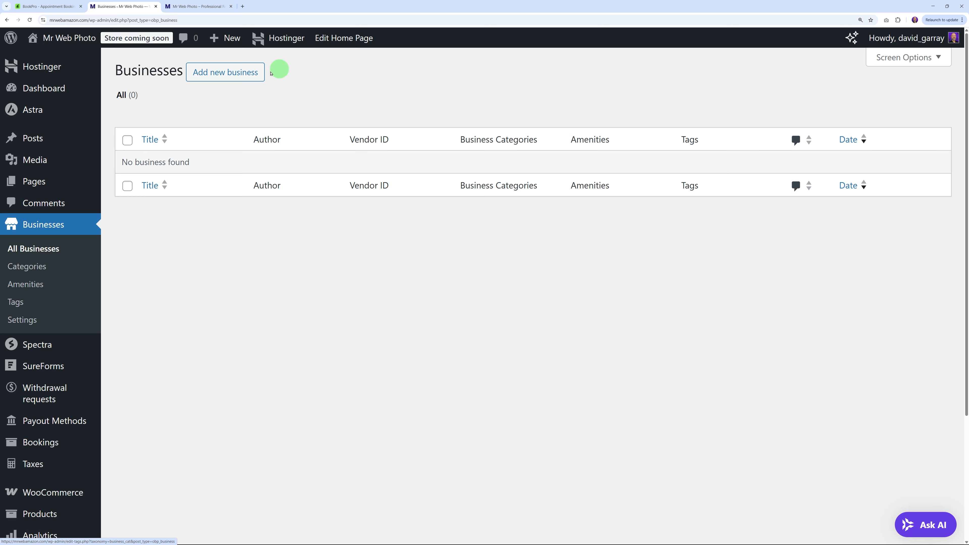
- Start a new business and upload 'Turn Free Time Into $1,000 per Week Shooting Homes.jpg' for its avatar
left_click(240, 78)
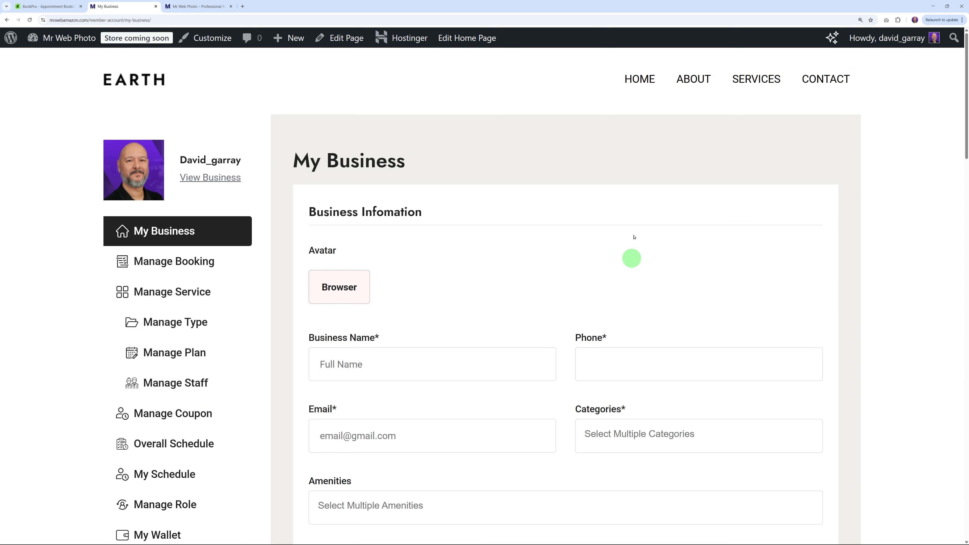
left_click(350, 291)
left_click(76, 90)
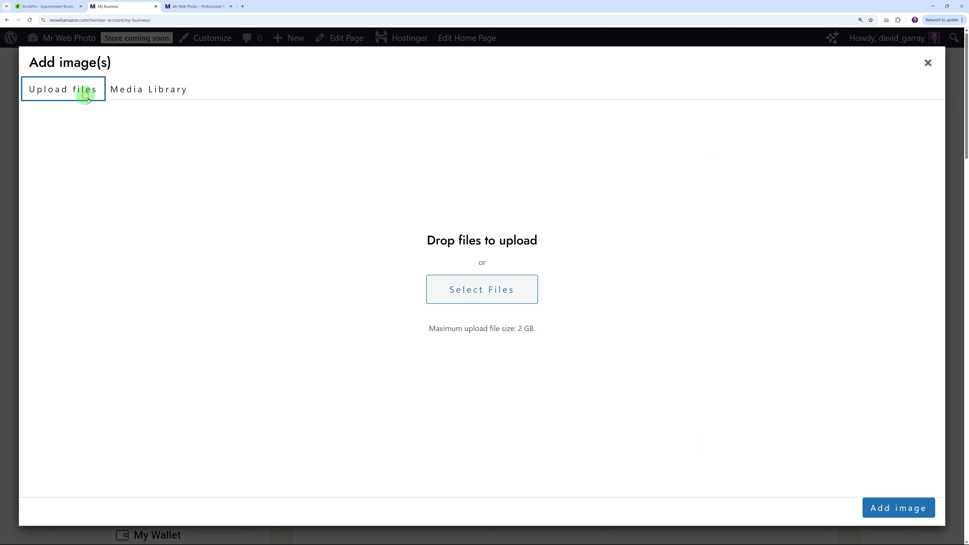
left_click(439, 283)
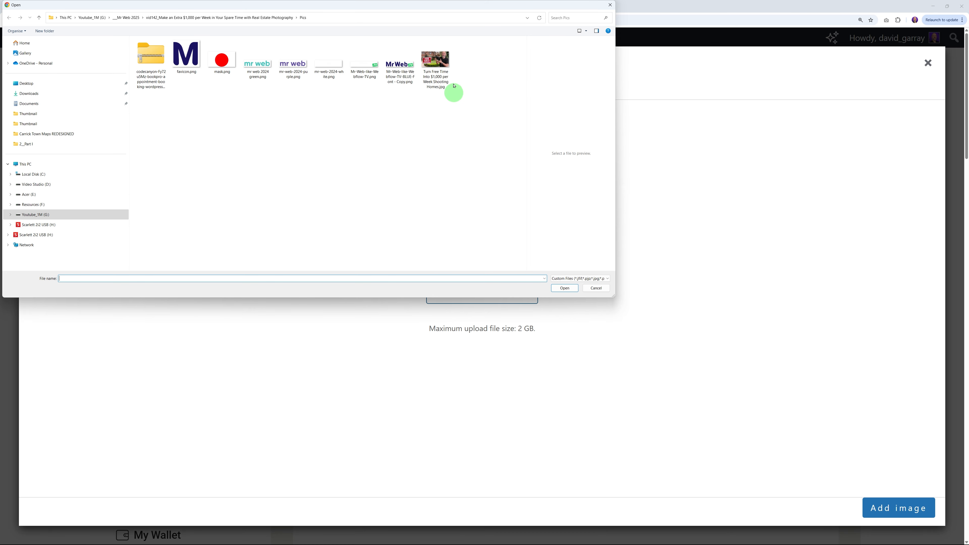
left_click(439, 73)
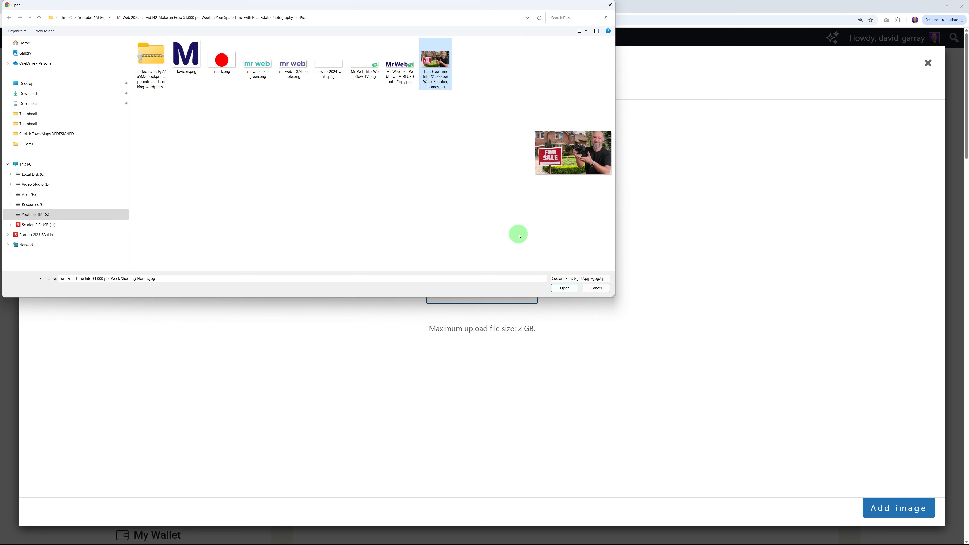
left_click_drag(527, 235, 416, 239)
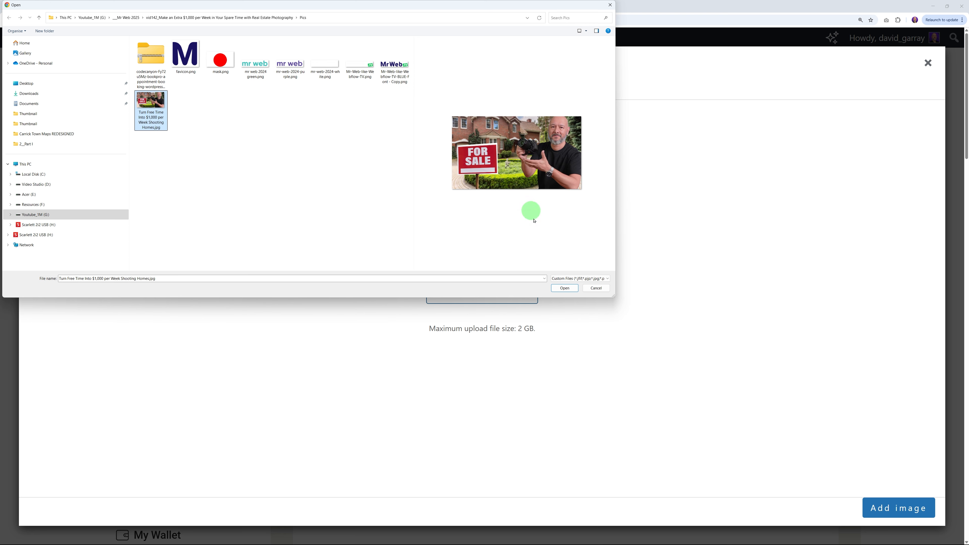
left_click(564, 288)
- Use the uploaded home-shoot photo as the business avatar
left_click(893, 507)
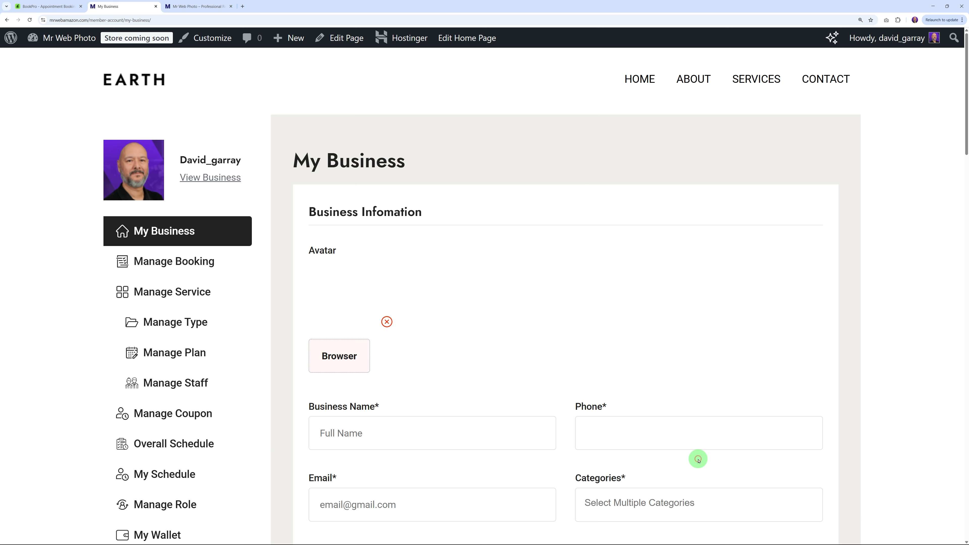
scroll(533, 313, "down", 5)
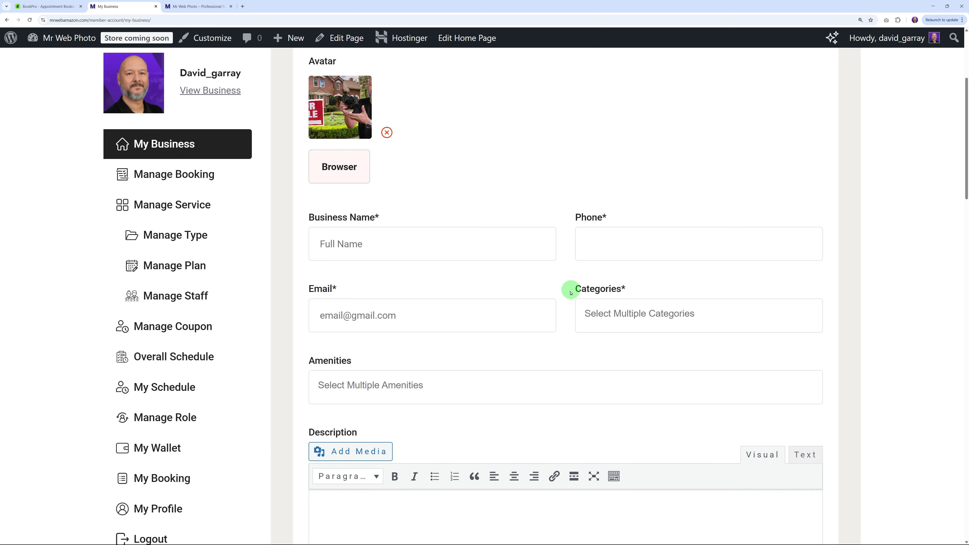
scroll(570, 293, "down", 2)
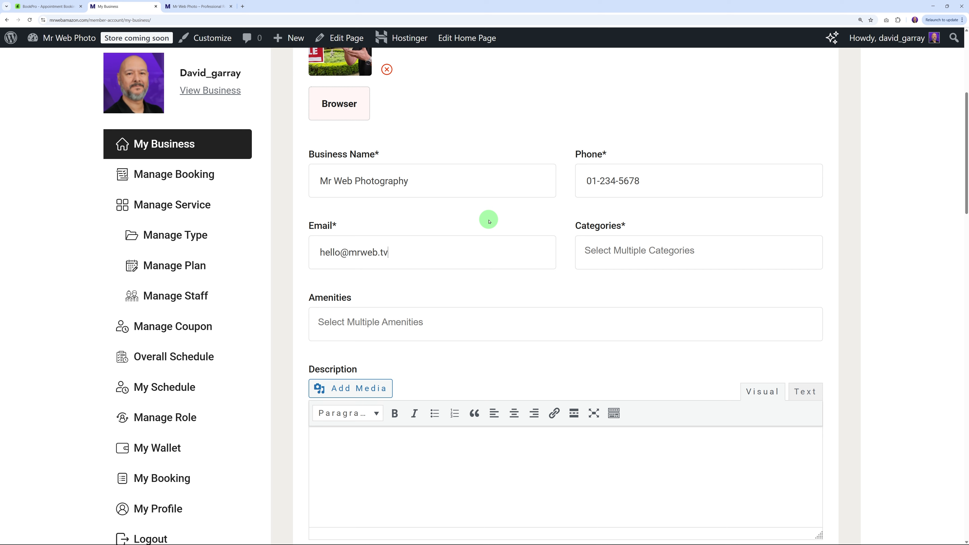
- Select categories 360 Degree Footage, Cinematic Introduction, Drone Footage, Exterior Photography and Interior Photography
left_click(644, 254)
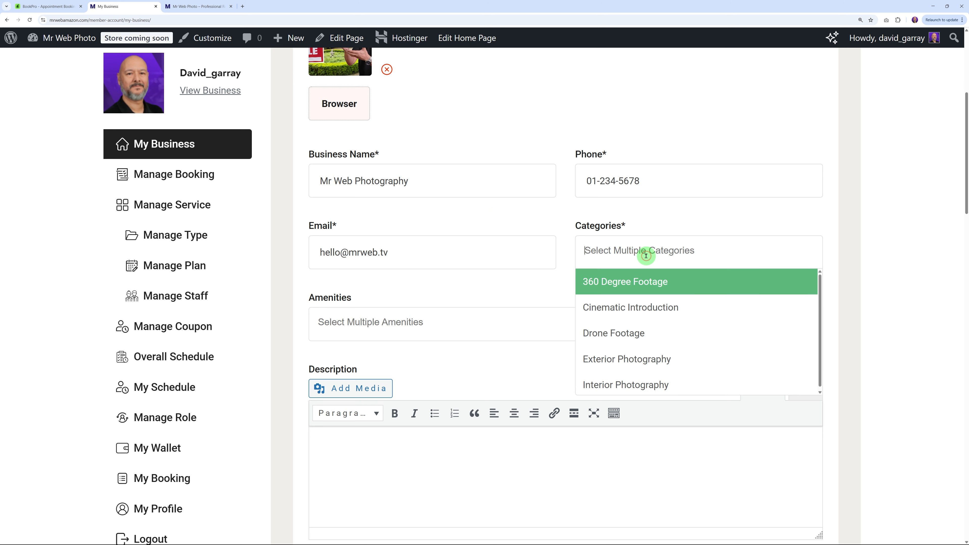
left_click(647, 289)
left_click(719, 261)
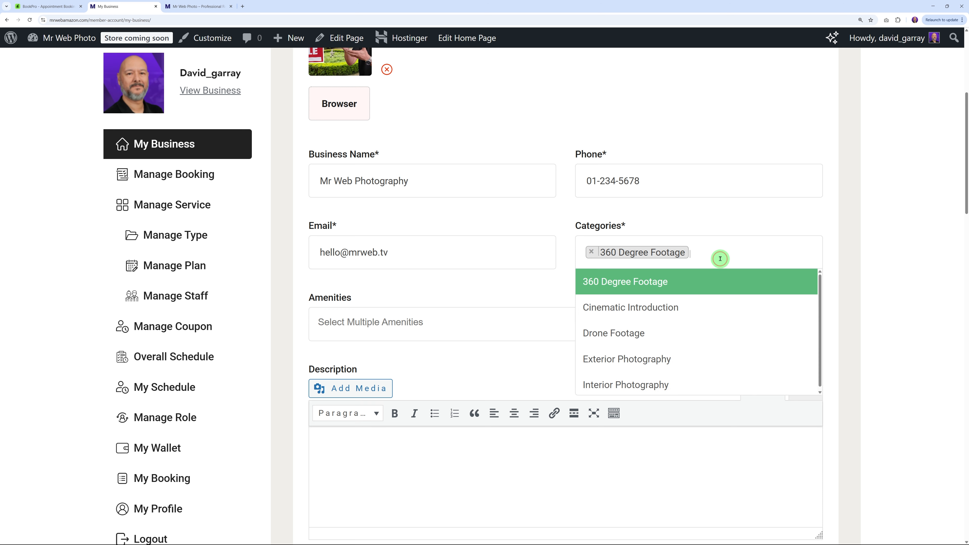
left_click(673, 308)
left_click(807, 254)
left_click(647, 331)
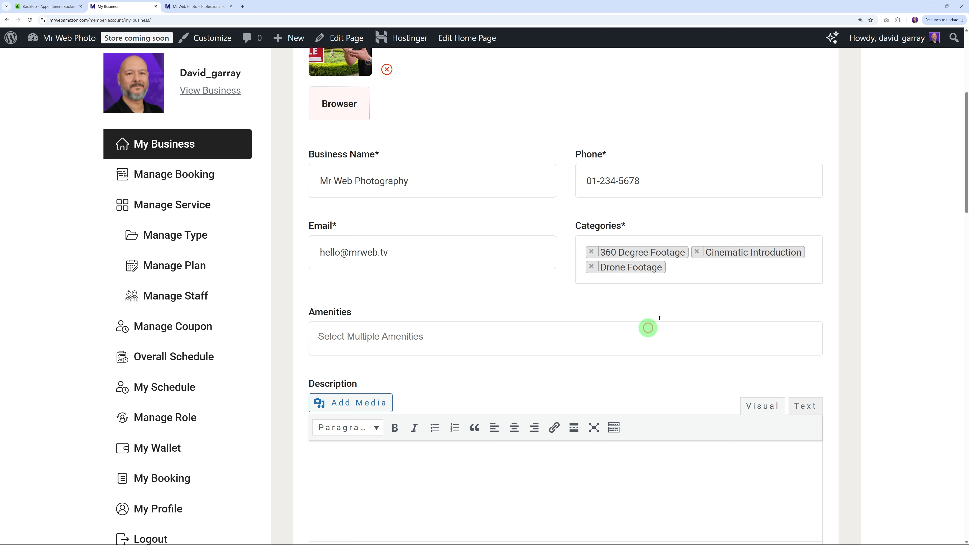
left_click(695, 267)
left_click(659, 372)
left_click(785, 274)
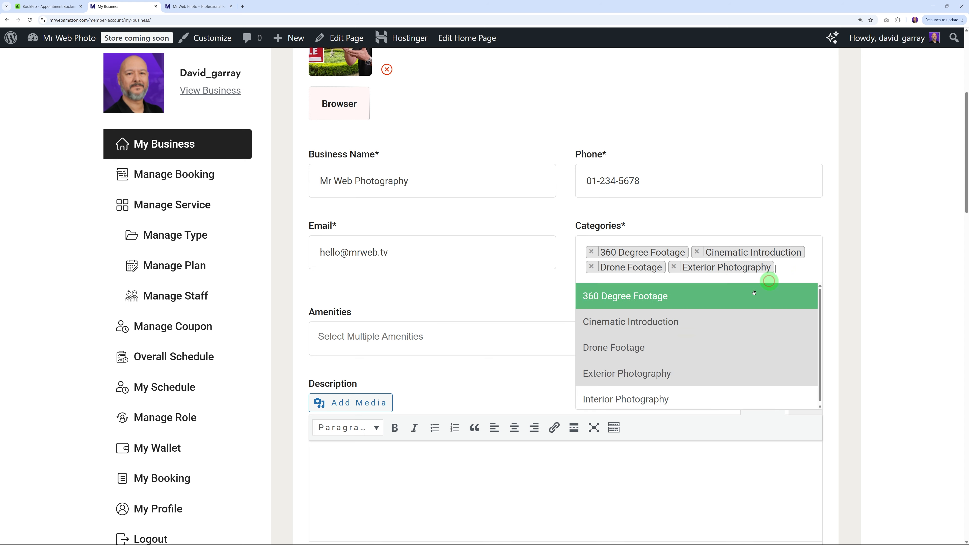
left_click(667, 396)
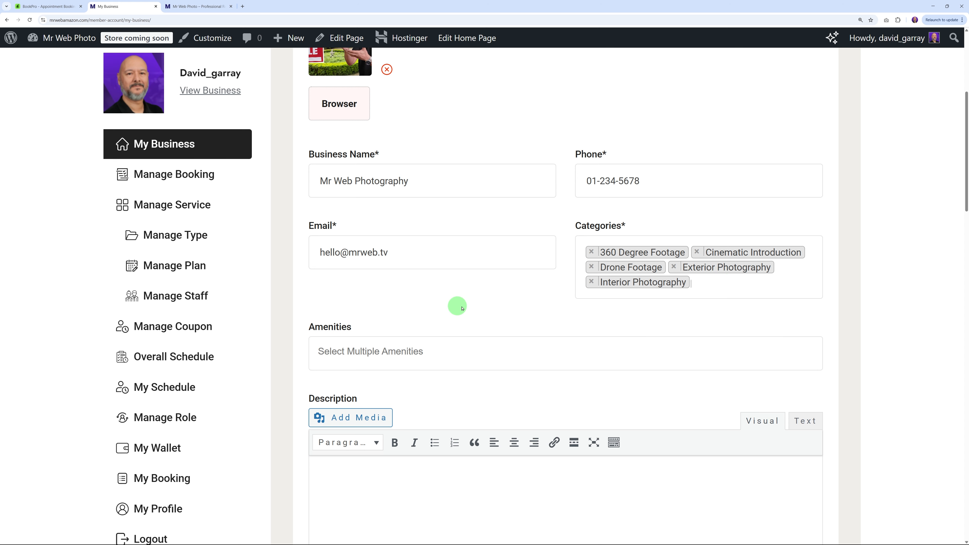
scroll(496, 302, "down", 2)
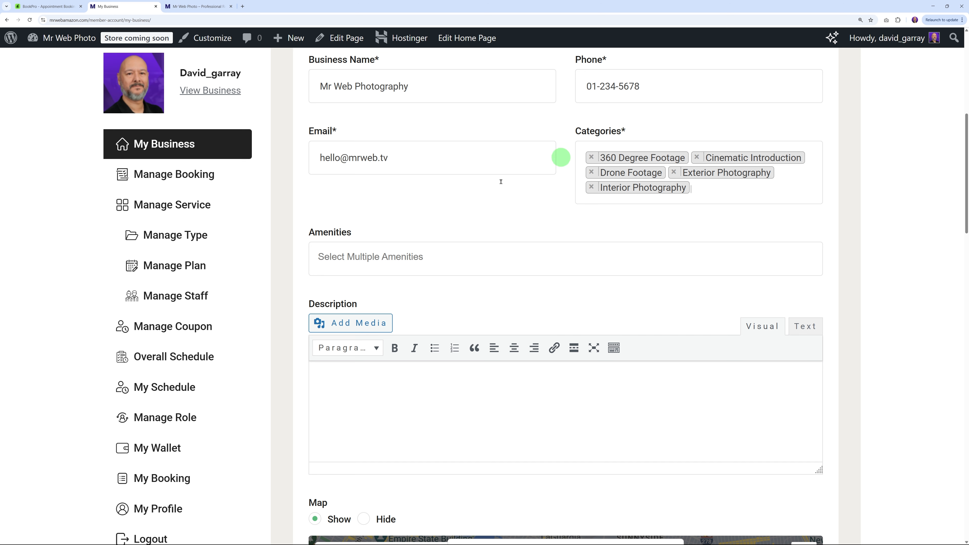
scroll(435, 253, "down", 2)
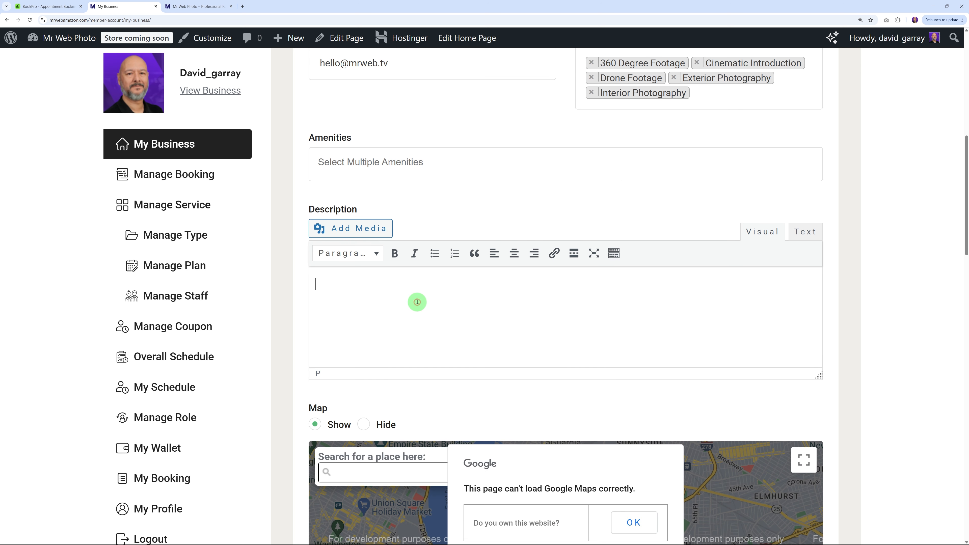
left_click(453, 313)
key("ctrl+v")
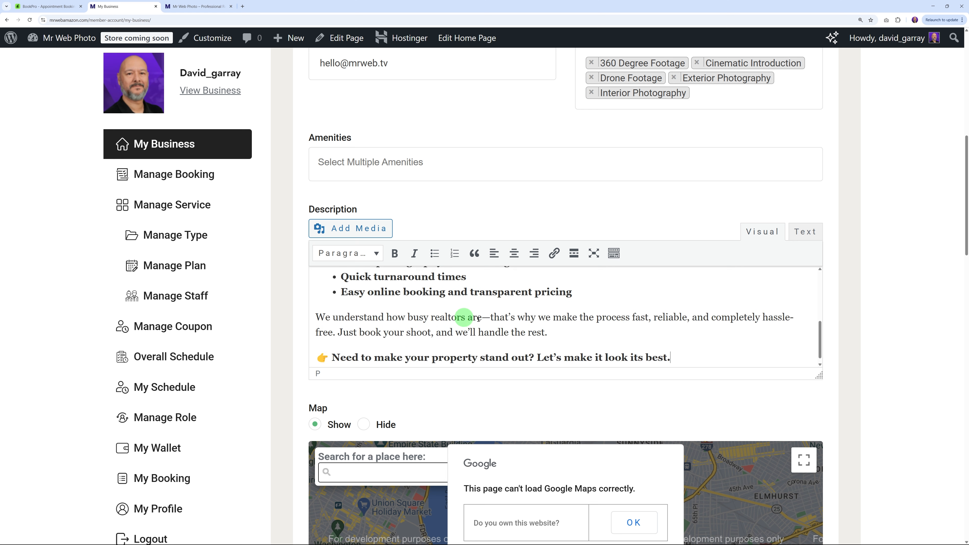
scroll(610, 330, "up", 5)
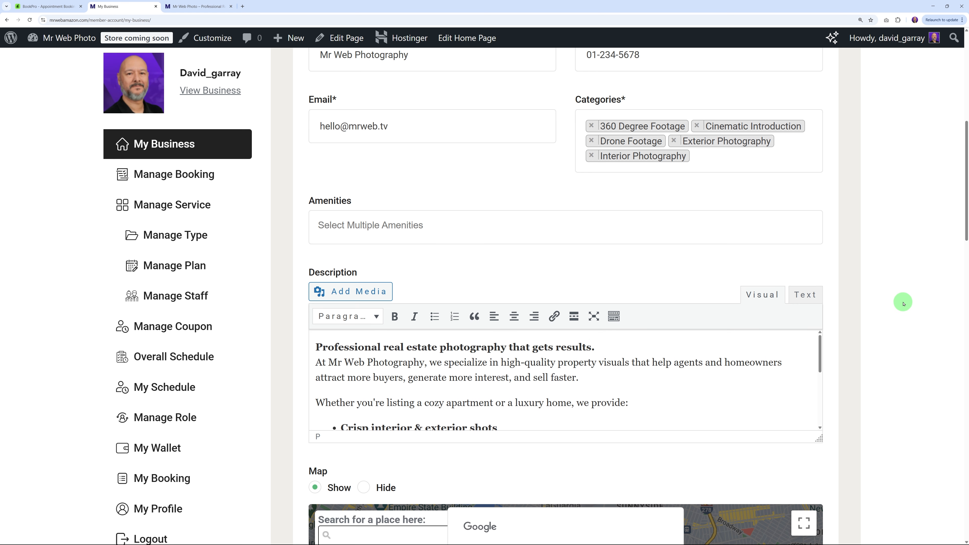
scroll(842, 256, "down", 2)
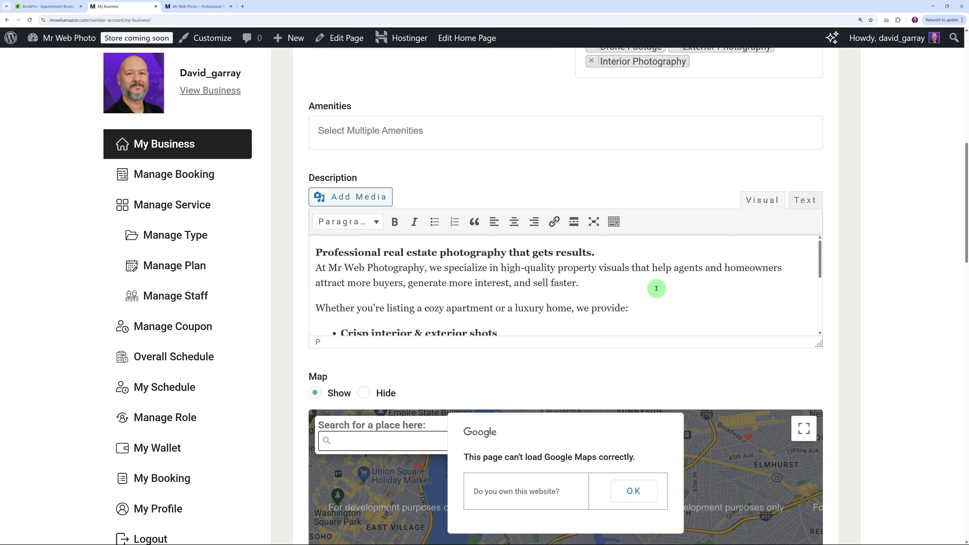
scroll(656, 288, "down", 1)
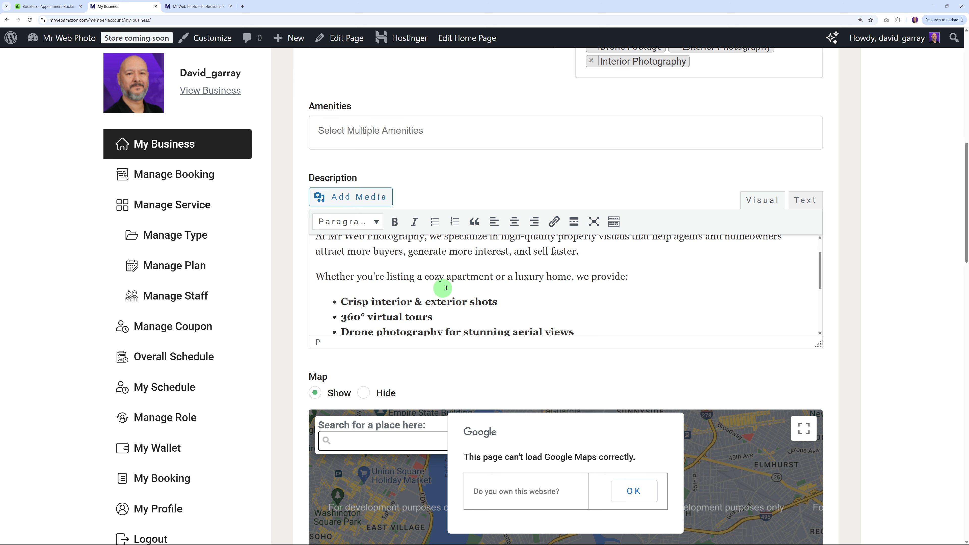
scroll(701, 294, "down", 1)
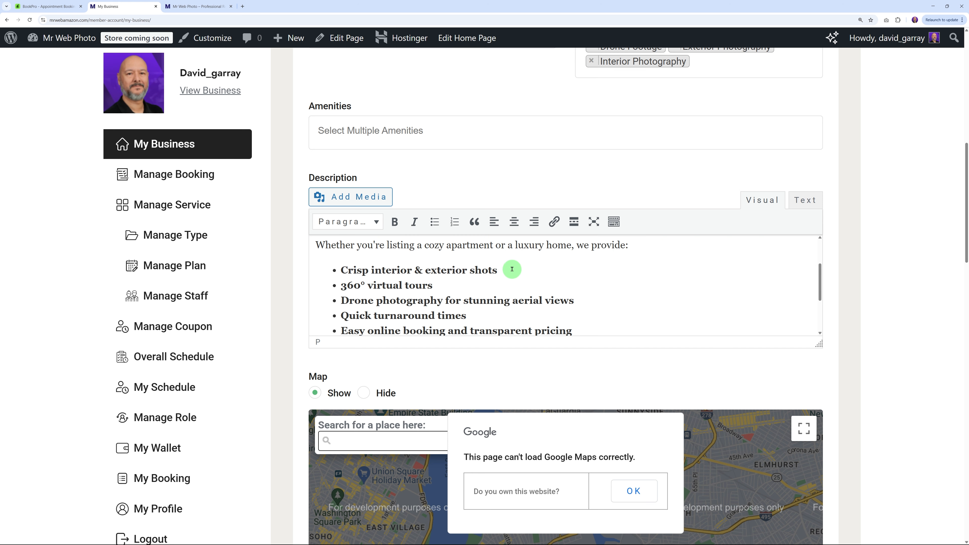
scroll(643, 282, "down", 1)
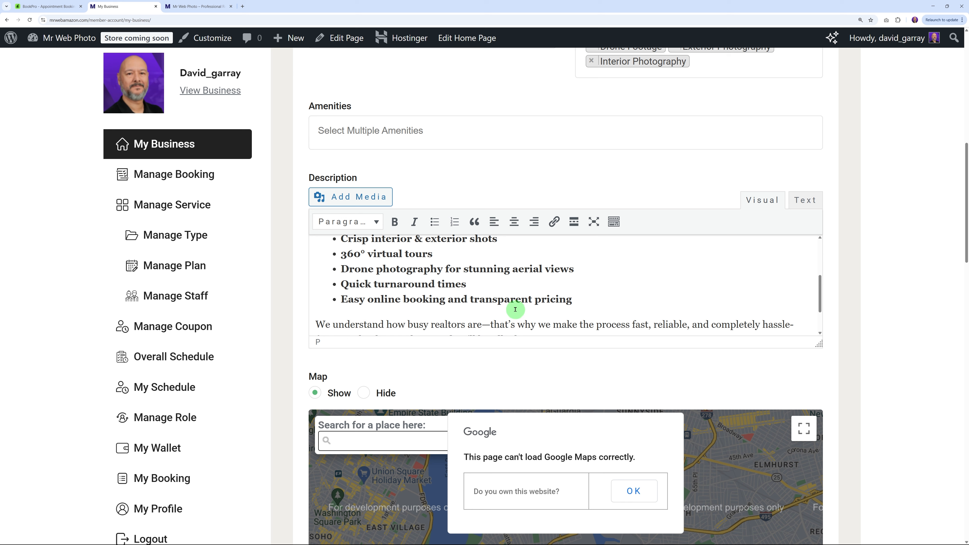
scroll(655, 297, "down", 1)
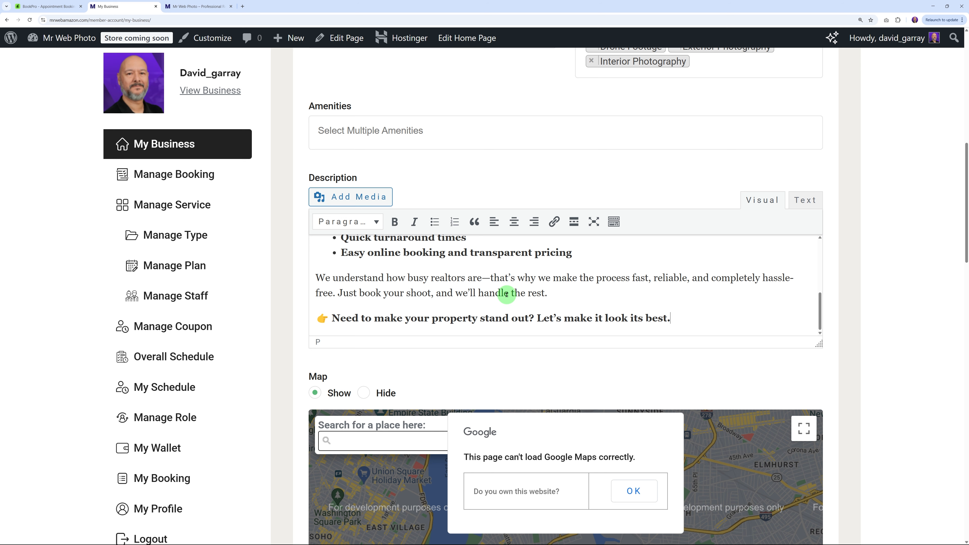
scroll(503, 367, "down", 2)
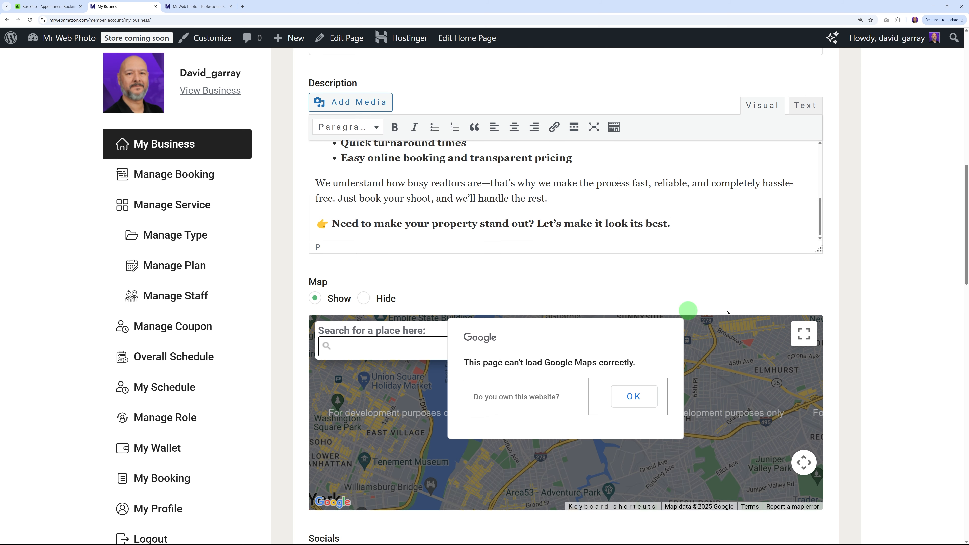
- Hide the map and add an Instagram social entry with link #
left_click(364, 298)
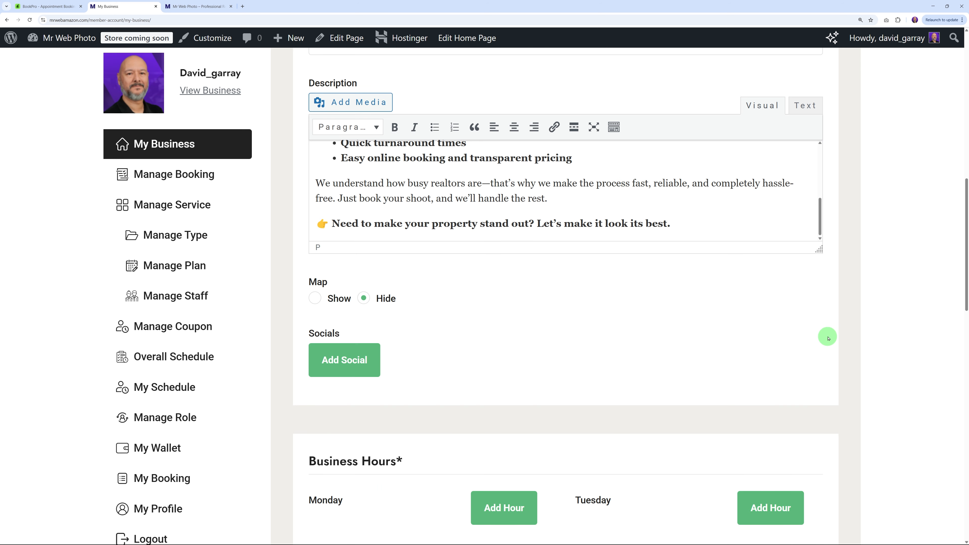
scroll(845, 336, "down", 3)
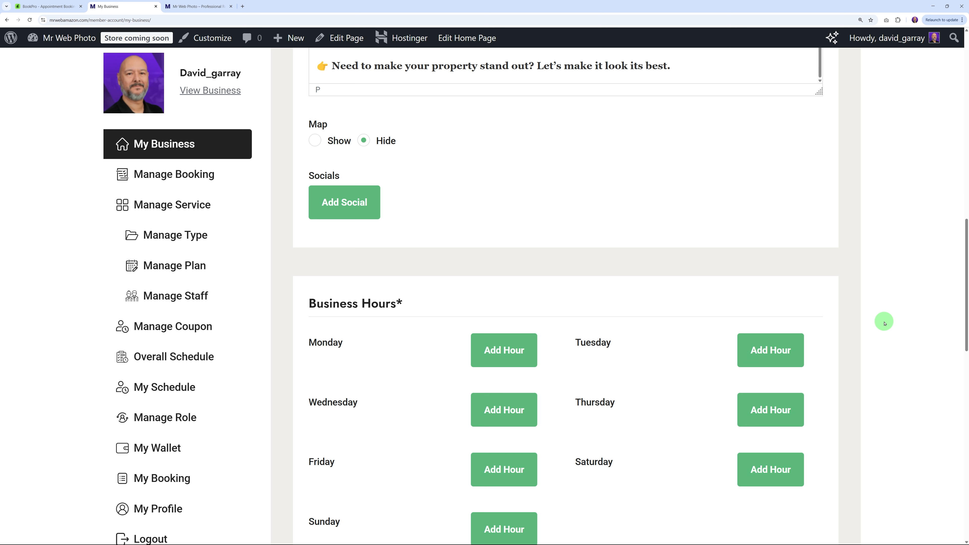
left_click(363, 210)
left_click(405, 201)
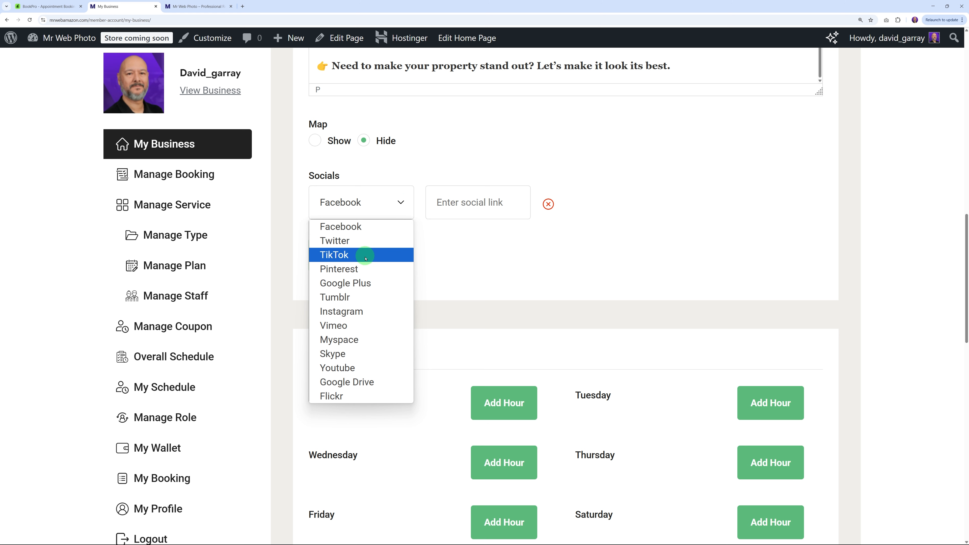
left_click(372, 312)
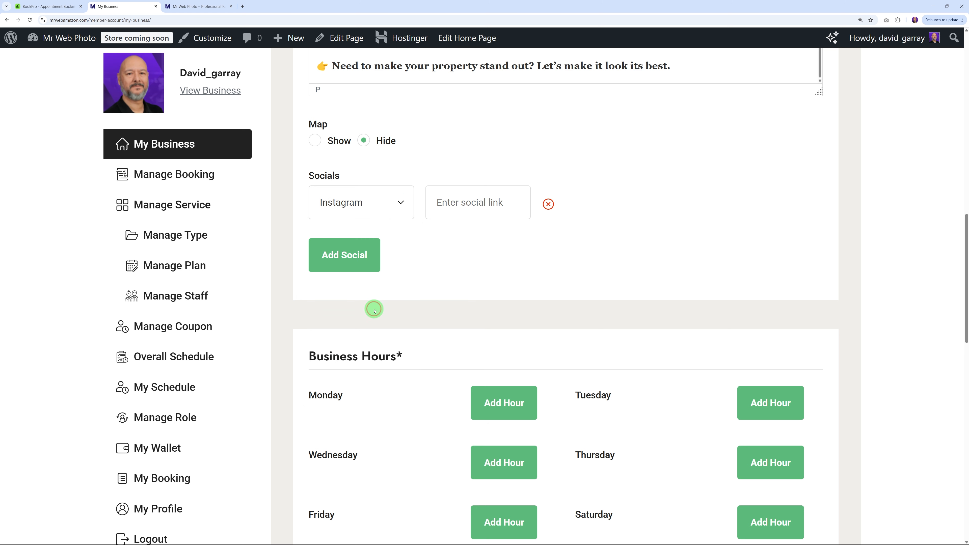
left_click(480, 208)
type("#")
- Add Facebook and Youtube social entries, each with link #
left_click(367, 253)
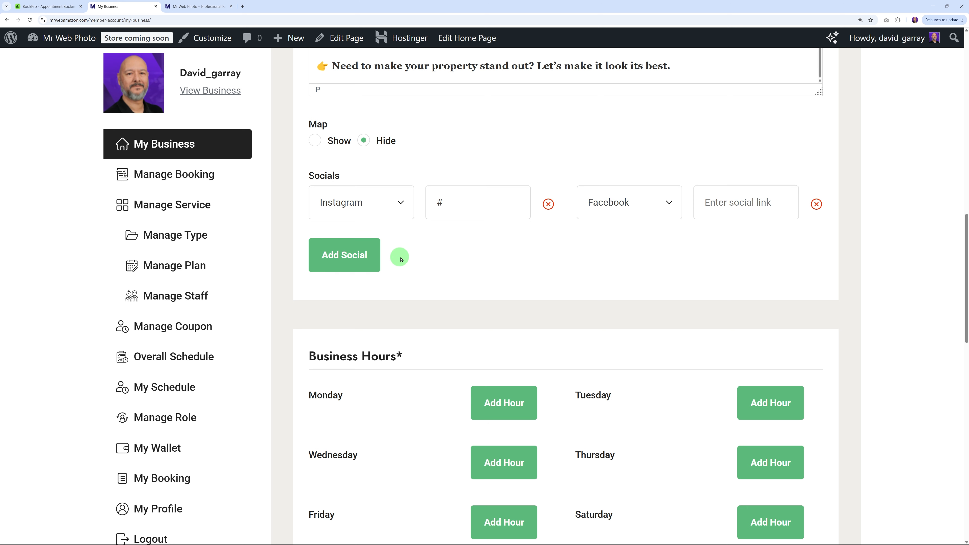
left_click(632, 215)
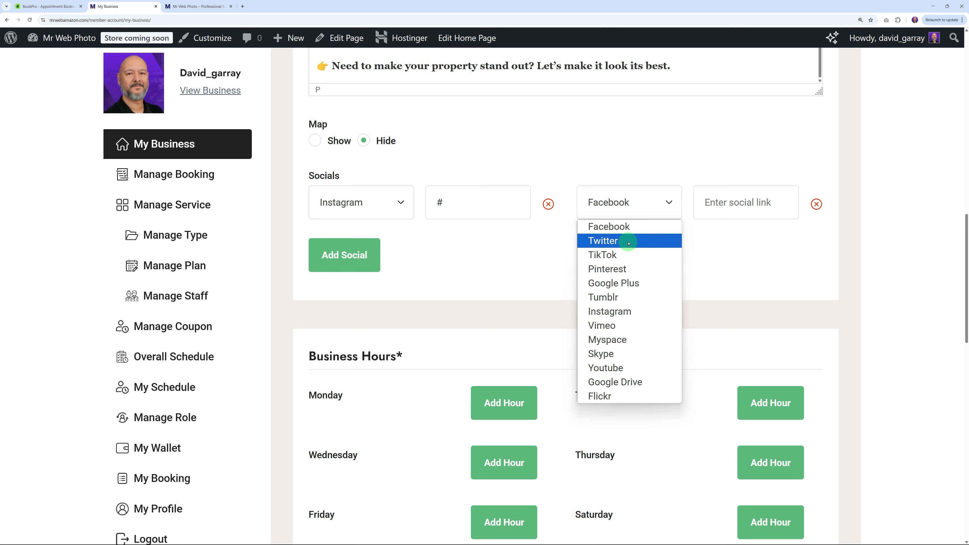
left_click(726, 210)
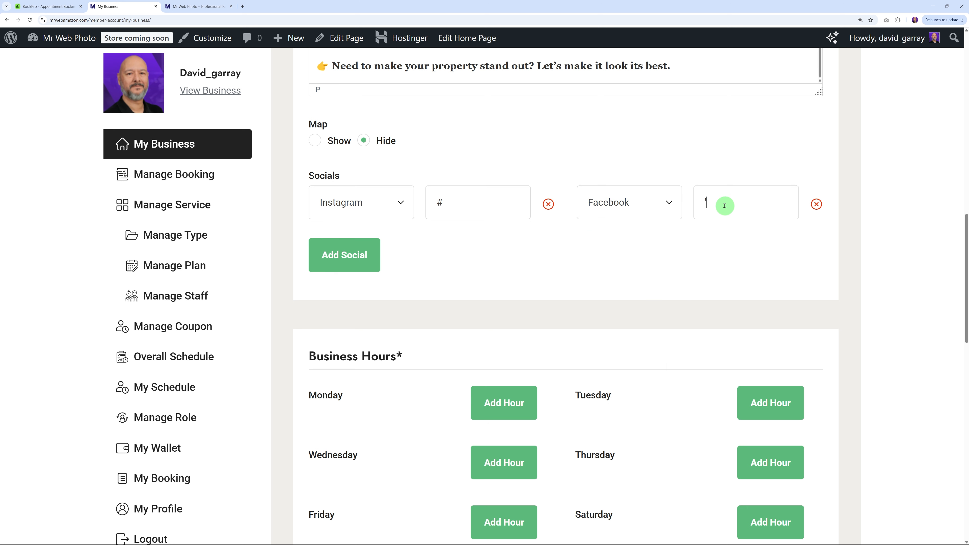
type("#")
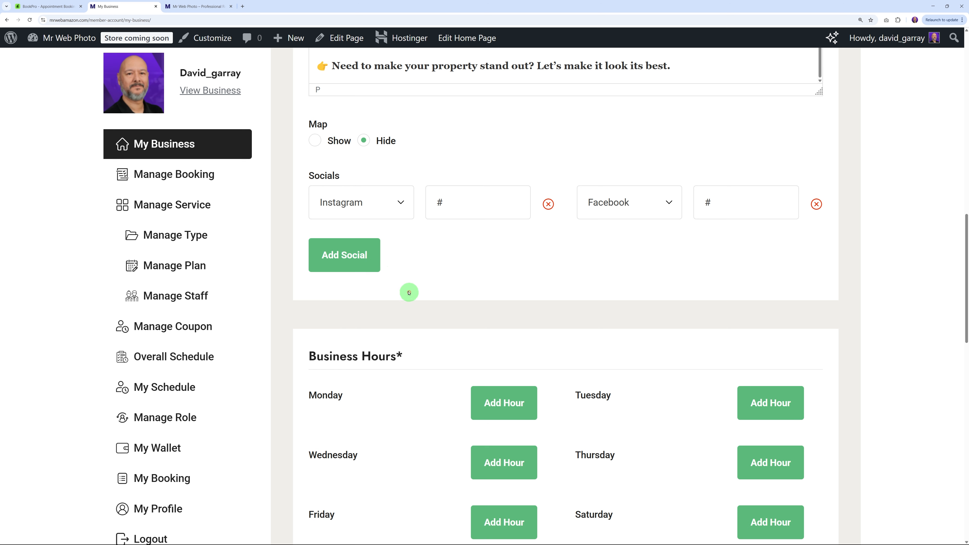
left_click(355, 267)
left_click(396, 250)
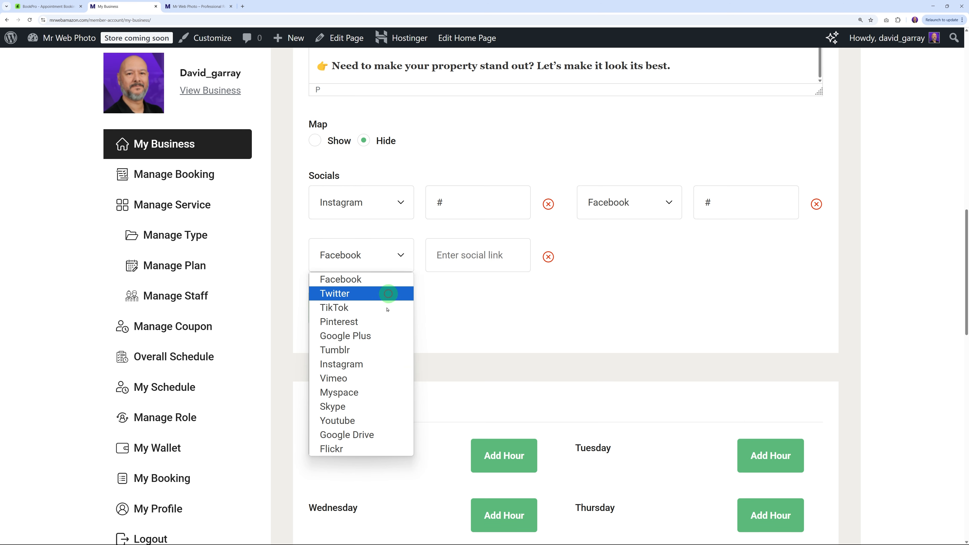
left_click(371, 422)
type("#")
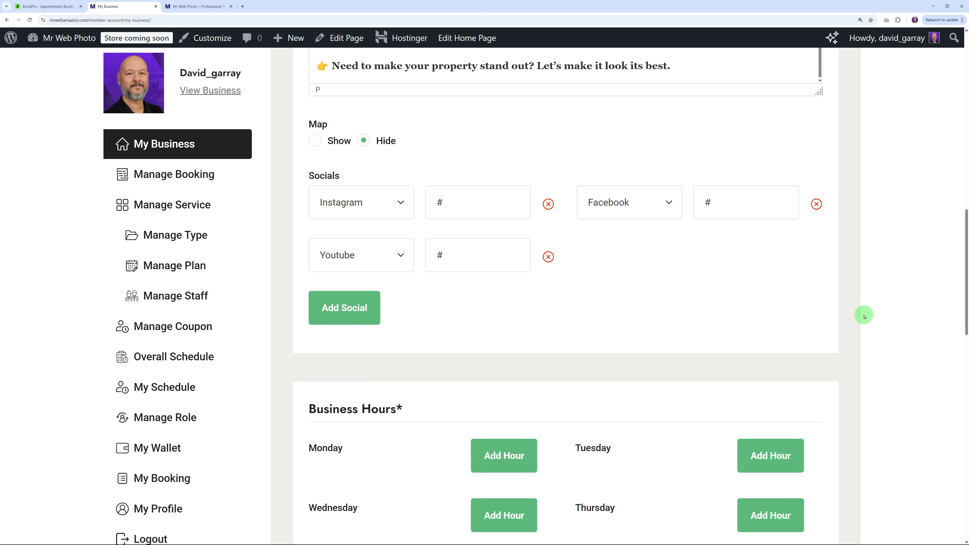
scroll(854, 310, "down", 5)
scroll(857, 247, "down", 2)
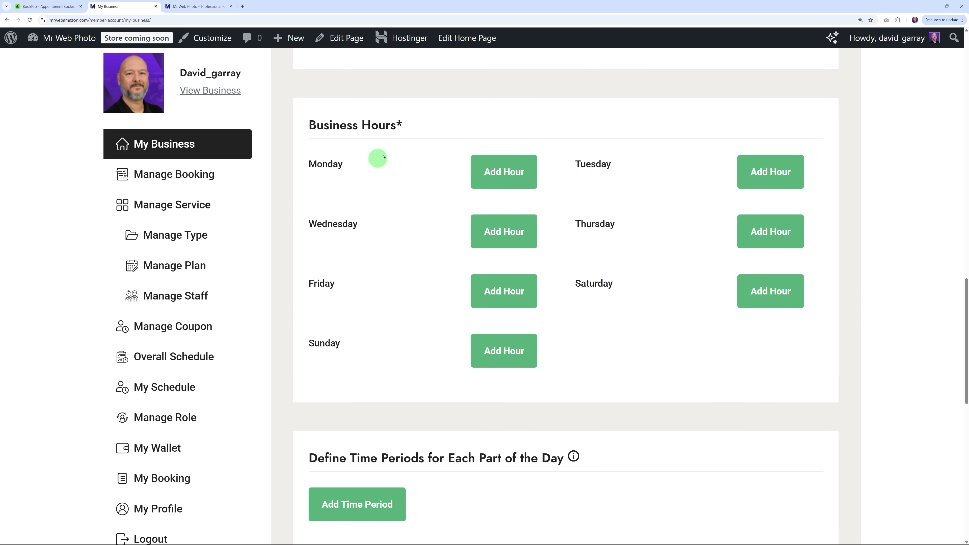
- Add Monday business hours from 09:00 to 20:00
left_click(504, 175)
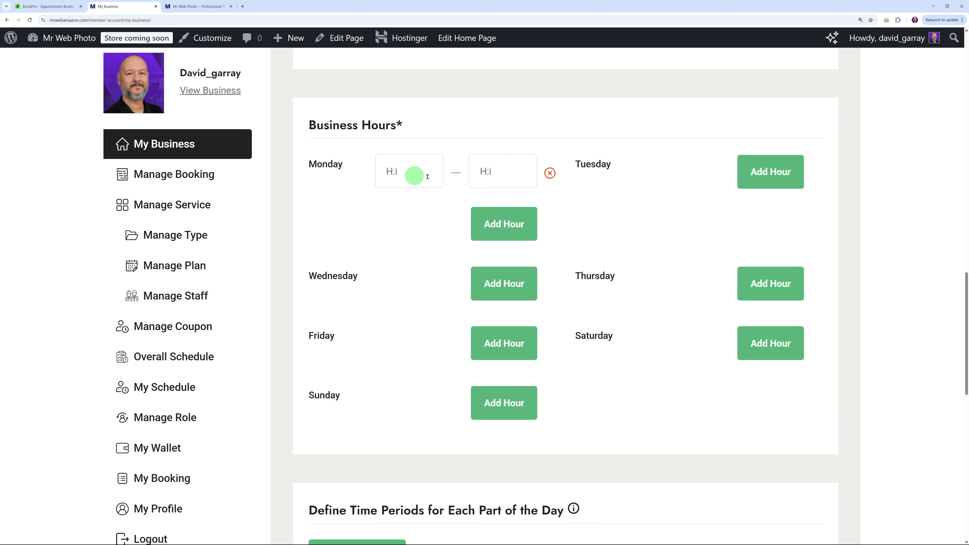
left_click(406, 174)
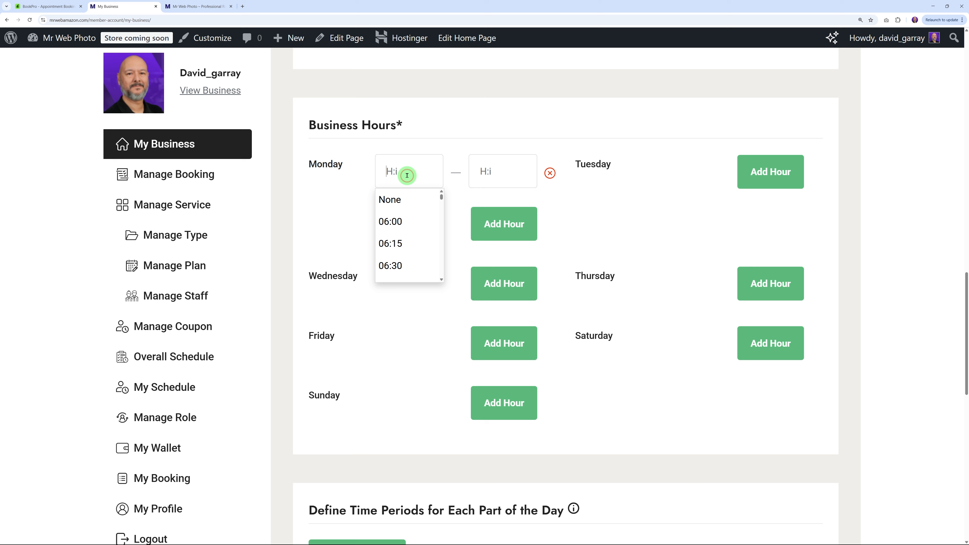
scroll(412, 242, "down", 5)
left_click(411, 238)
left_click(503, 179)
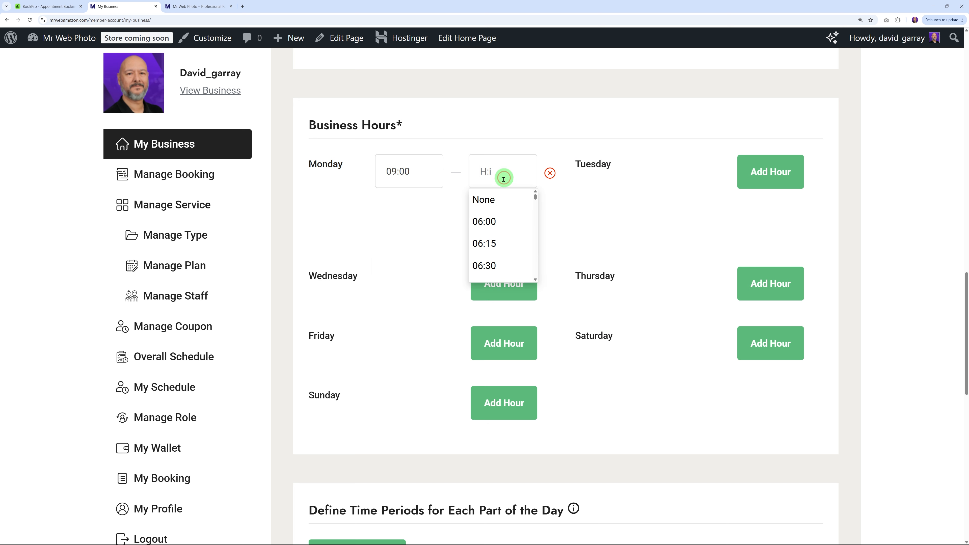
scroll(509, 260, "down", 15)
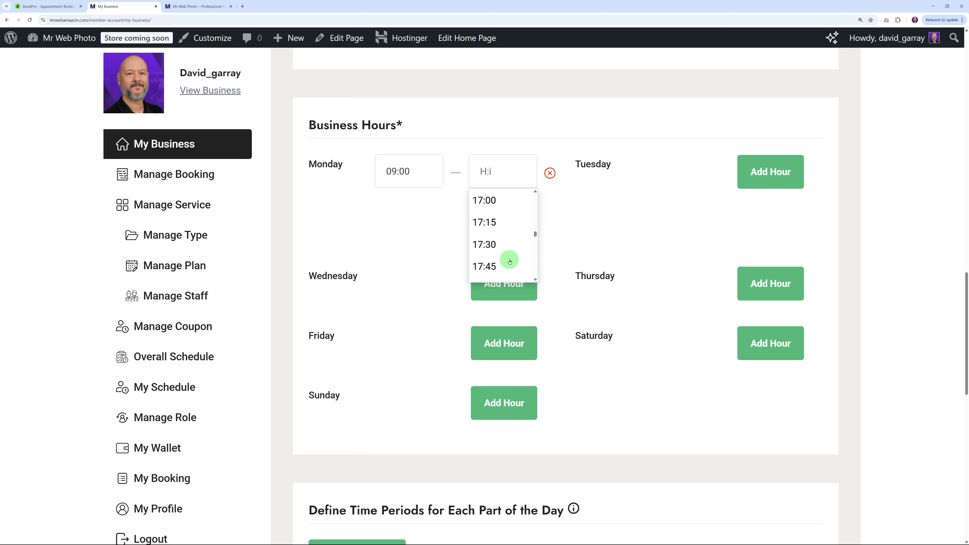
scroll(510, 261, "down", 7)
scroll(509, 261, "up", 3)
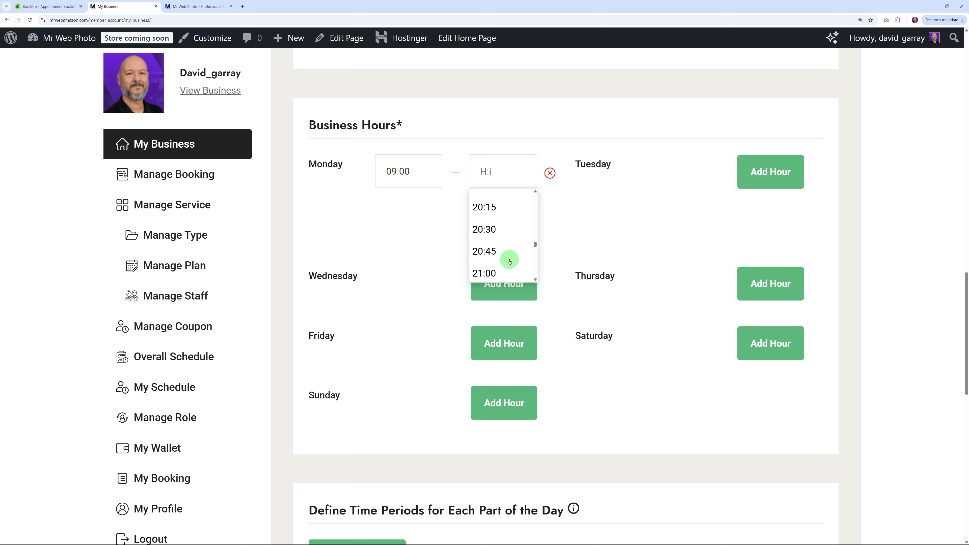
scroll(509, 261, "up", 1)
left_click(510, 261)
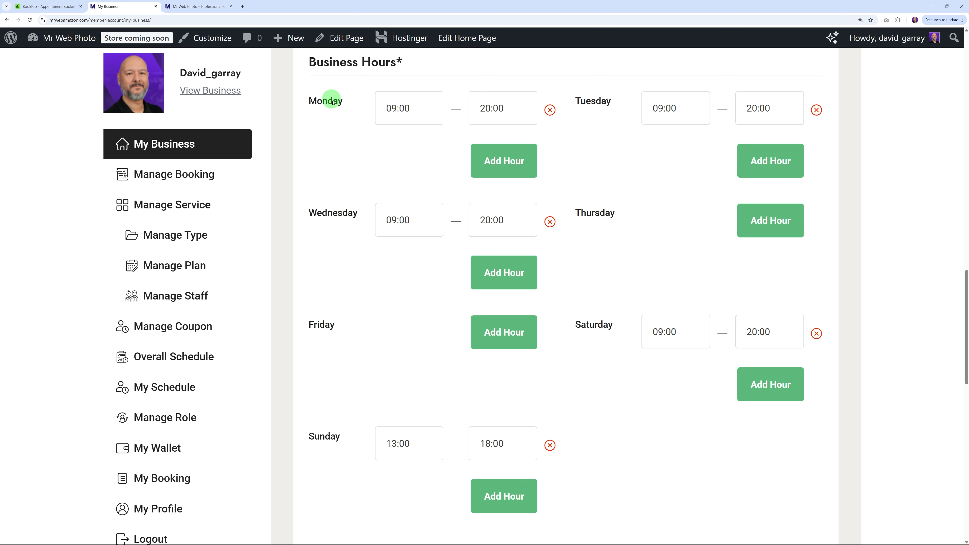
scroll(419, 229, "down", 1)
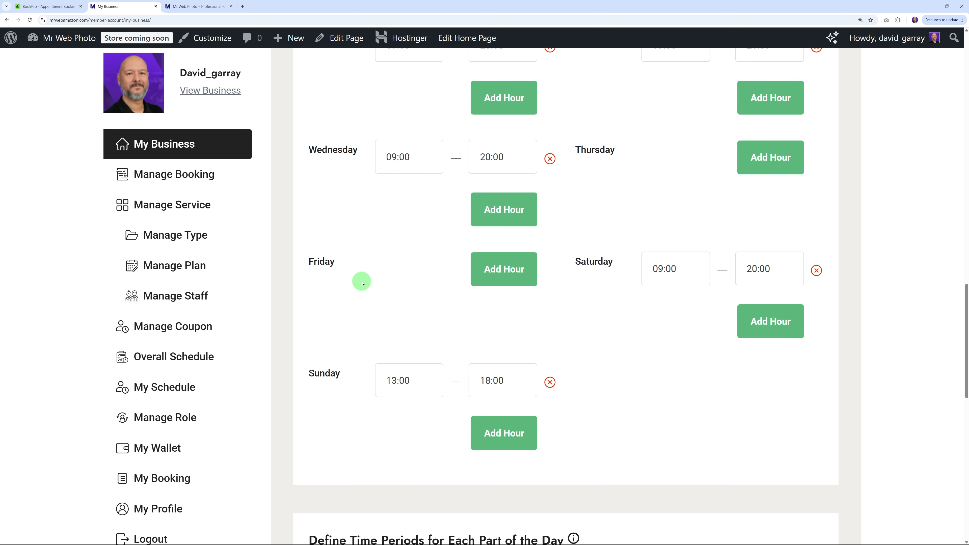
scroll(358, 288, "down", 1)
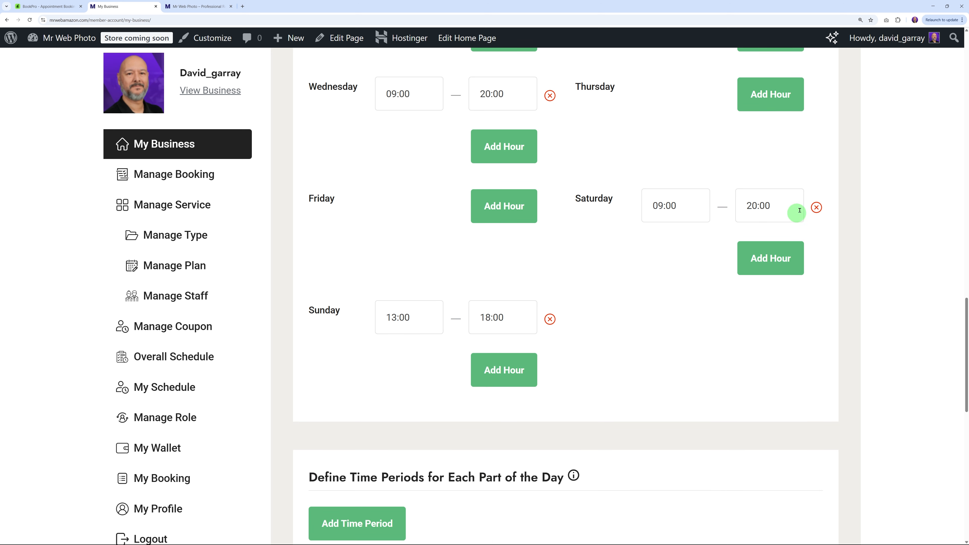
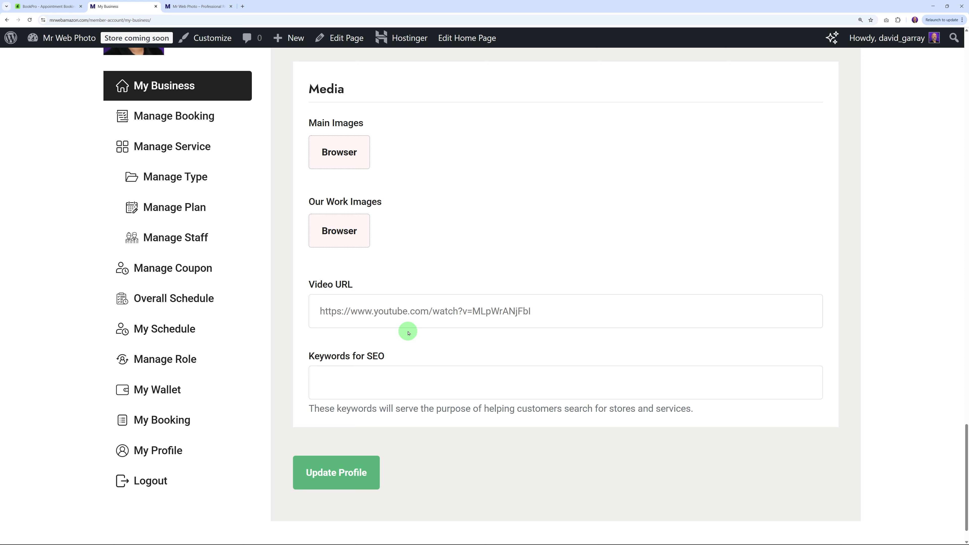
- Save the business profile and open the public Mr Web Photography page in a new tab
left_click(359, 473)
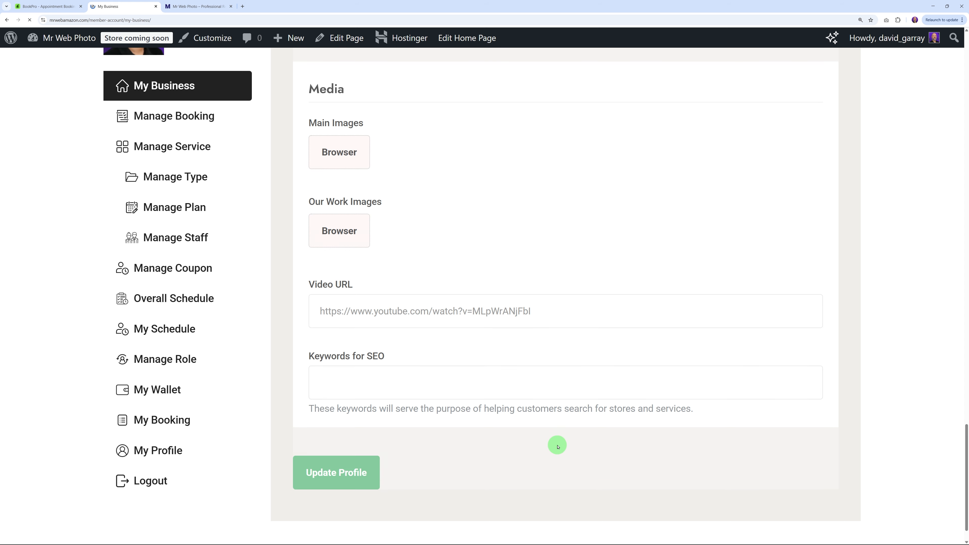
scroll(496, 305, "up", 2)
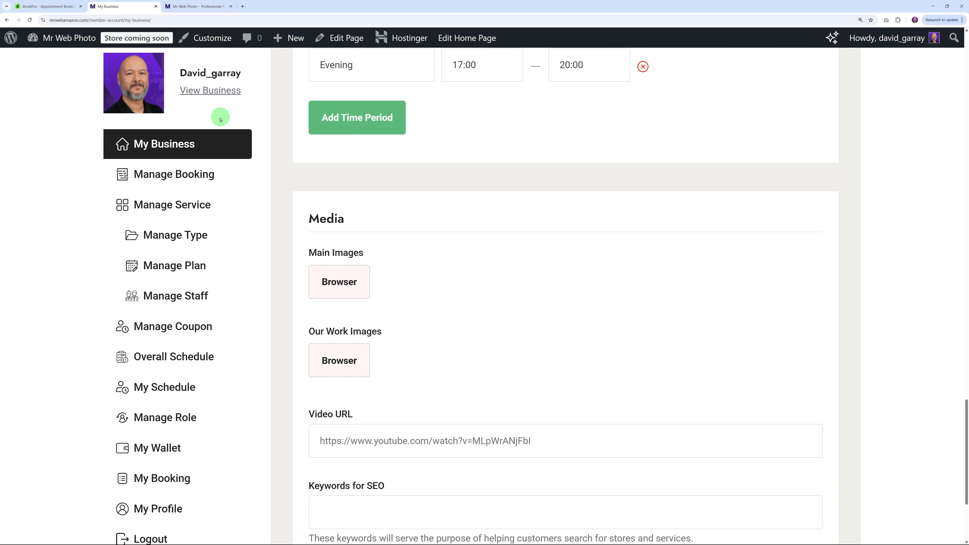
right_click(204, 93)
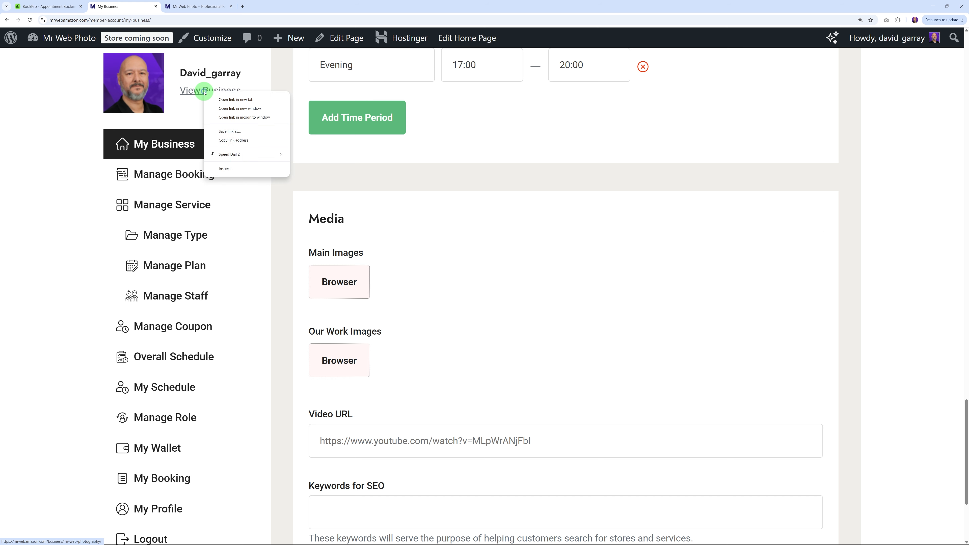
left_click(212, 97)
left_click(197, 8)
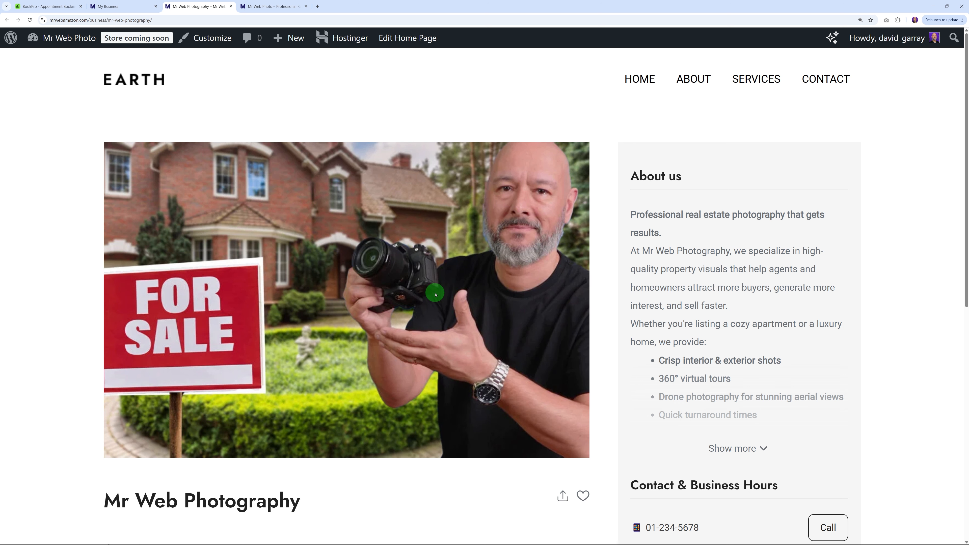
- Review the public page, expanding the full About us text, then return to the profile form
scroll(435, 293, "down", 2)
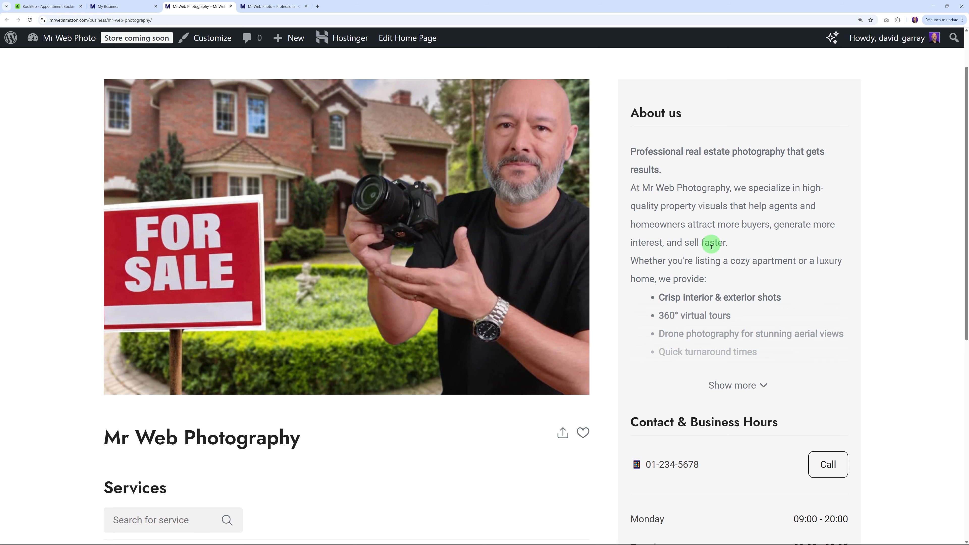
left_click(758, 393)
scroll(827, 344, "down", 1)
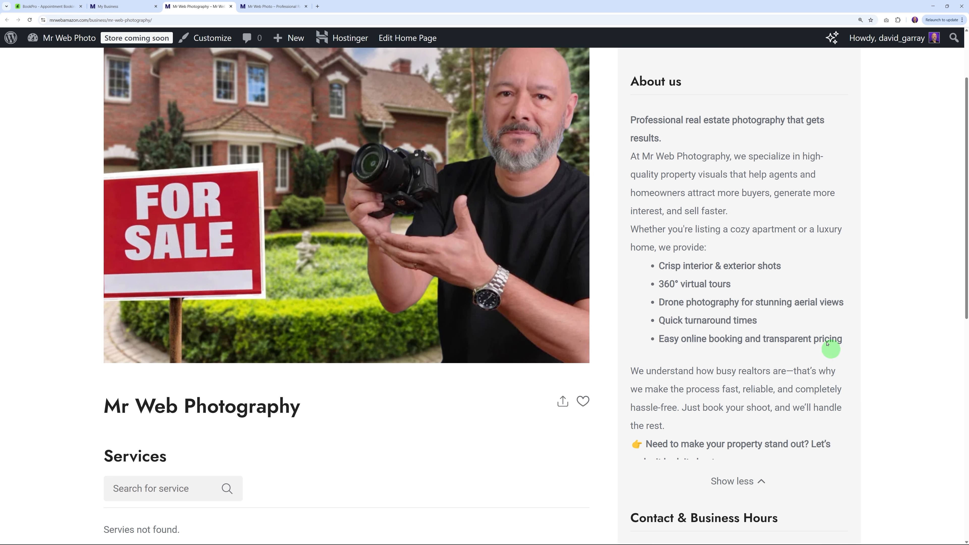
scroll(733, 188, "down", 9)
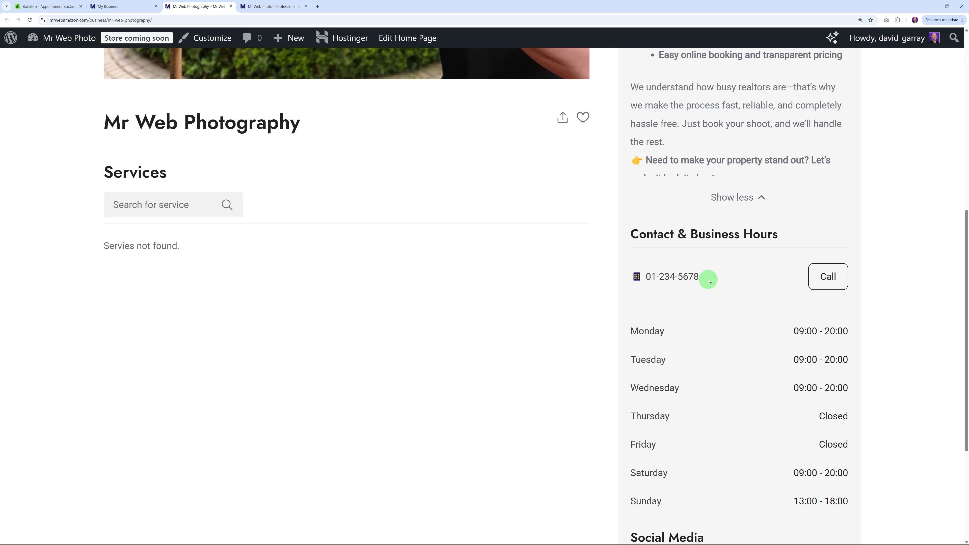
scroll(707, 277, "down", 3)
scroll(684, 427, "down", 2)
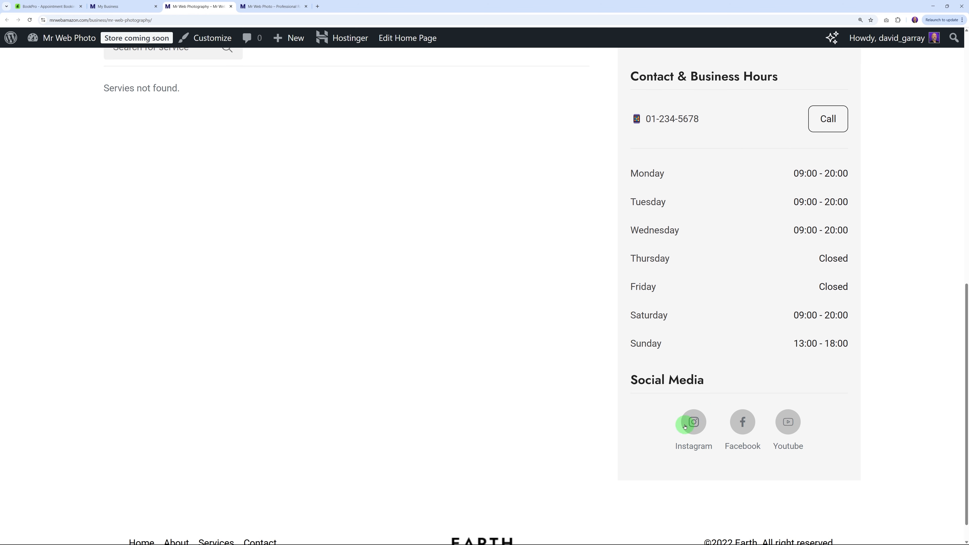
scroll(614, 348, "up", 10)
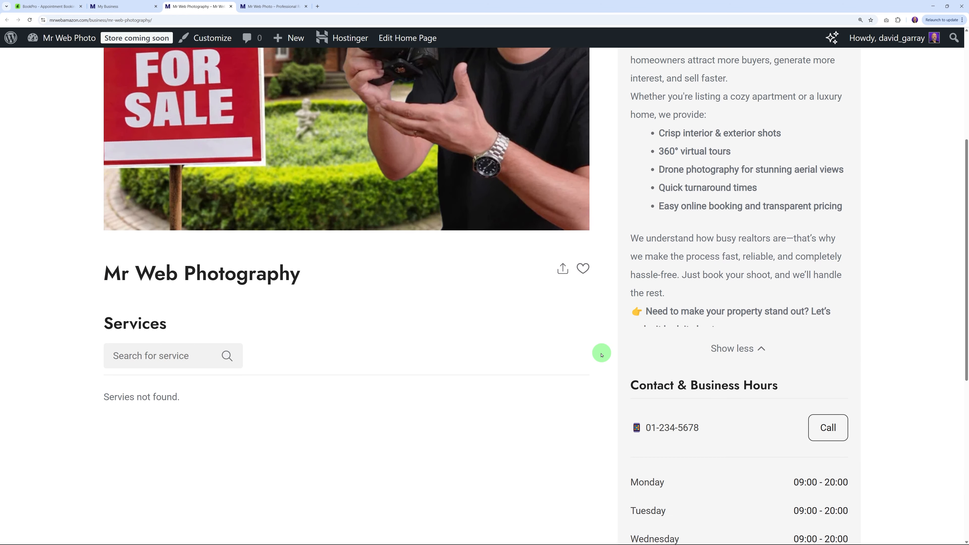
scroll(435, 333, "down", 7)
scroll(387, 358, "up", 5)
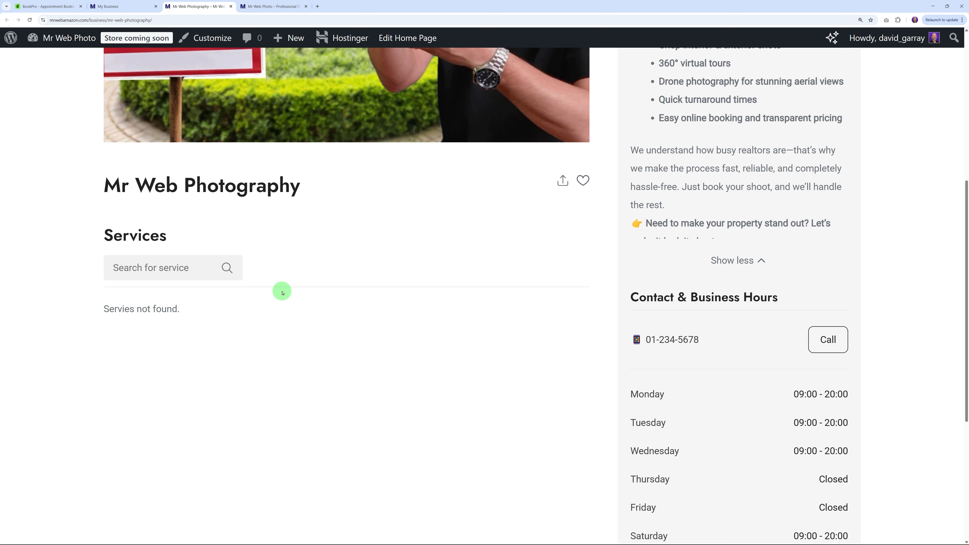
scroll(301, 305, "down", 8)
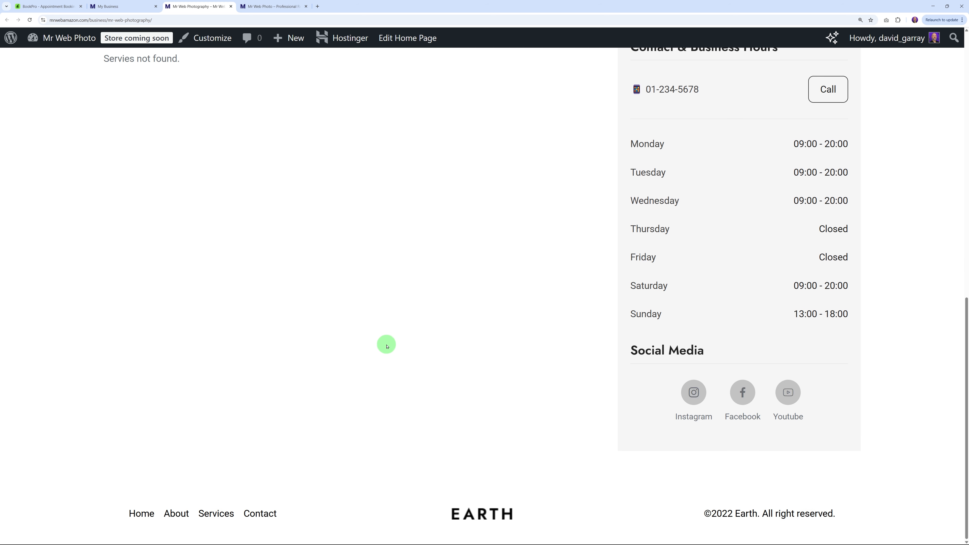
scroll(385, 344, "up", 18)
left_click(114, 6)
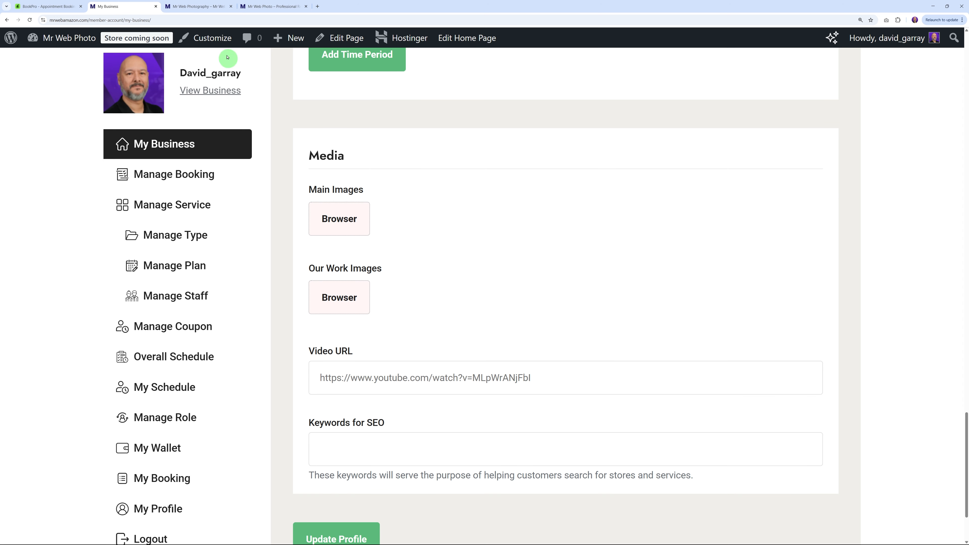
- Go back to the business profile form and scroll through its Media section
left_click(198, 6)
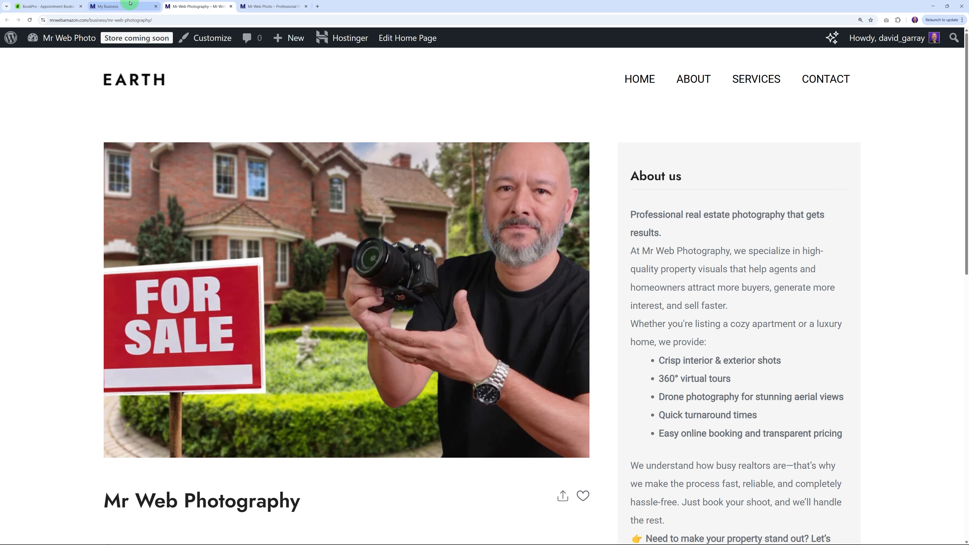
left_click(119, 6)
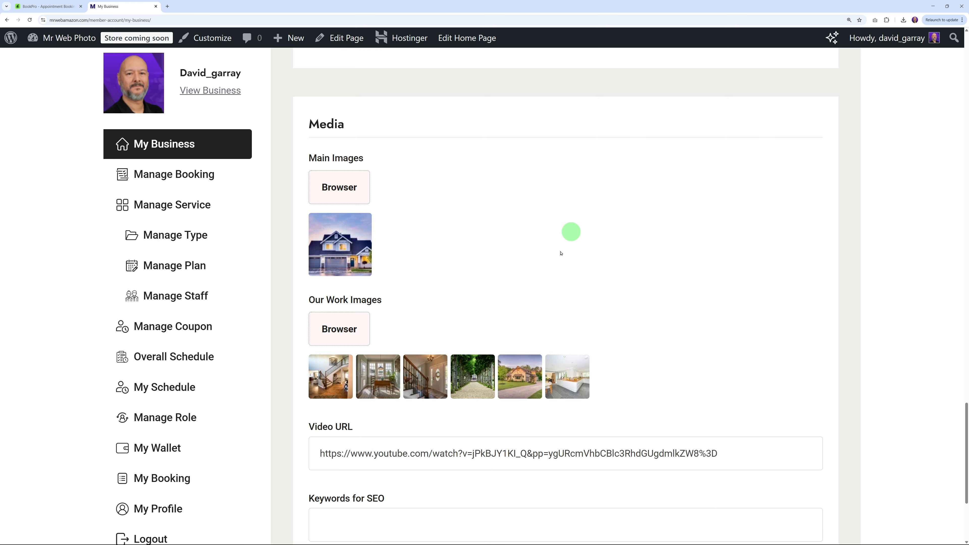
scroll(698, 214, "down", 1)
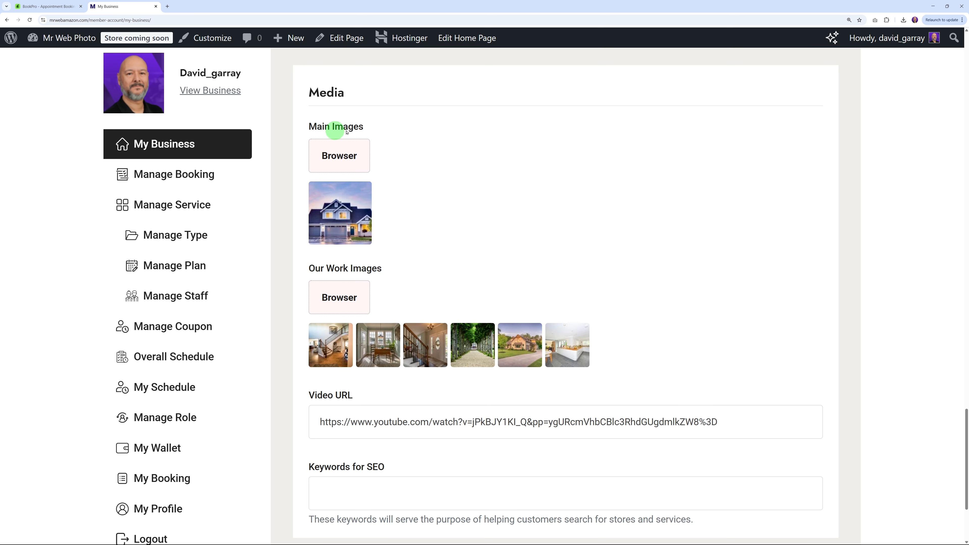
scroll(601, 168, "down", 2)
scroll(607, 214, "down", 1)
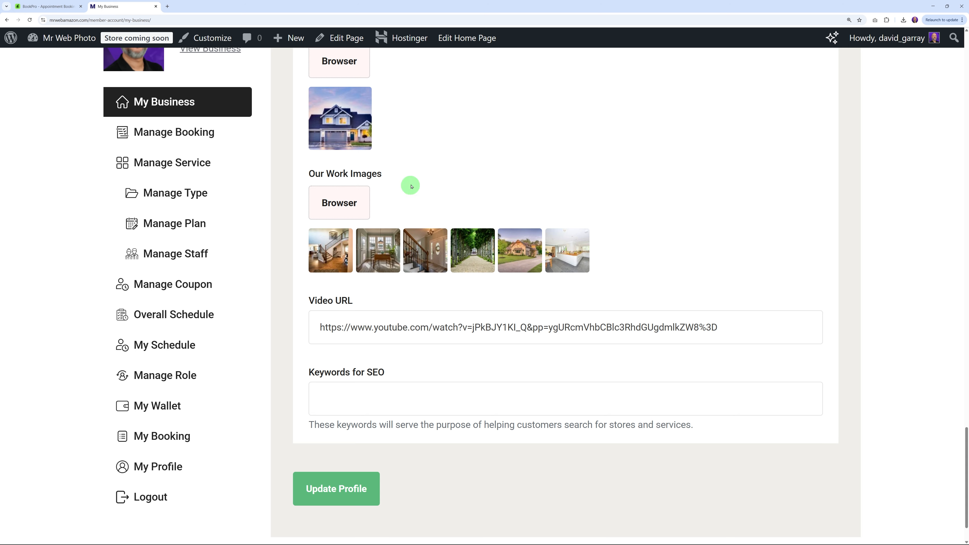
scroll(601, 196, "up", 2)
- Open the public business page from View Business in a new tab
right_click(223, 94)
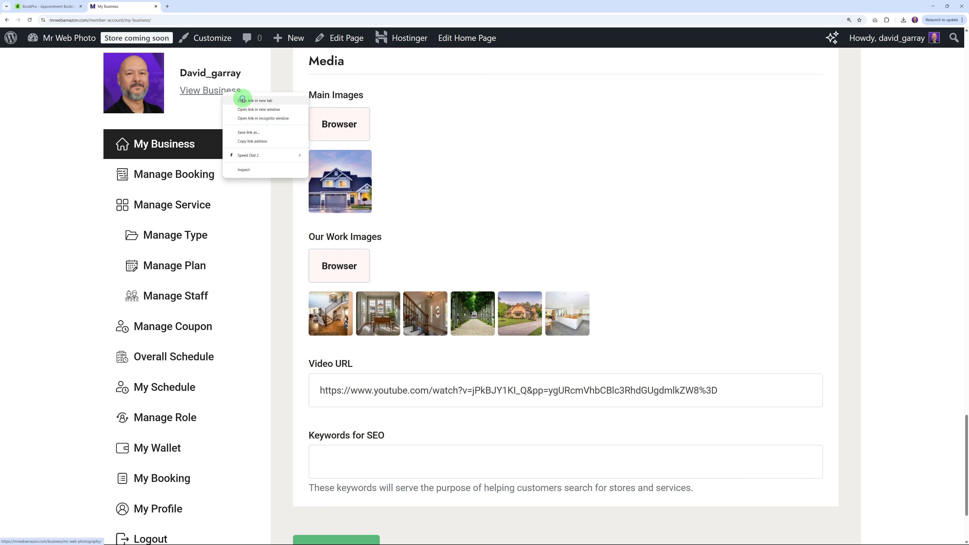
left_click(248, 97)
left_click(215, 11)
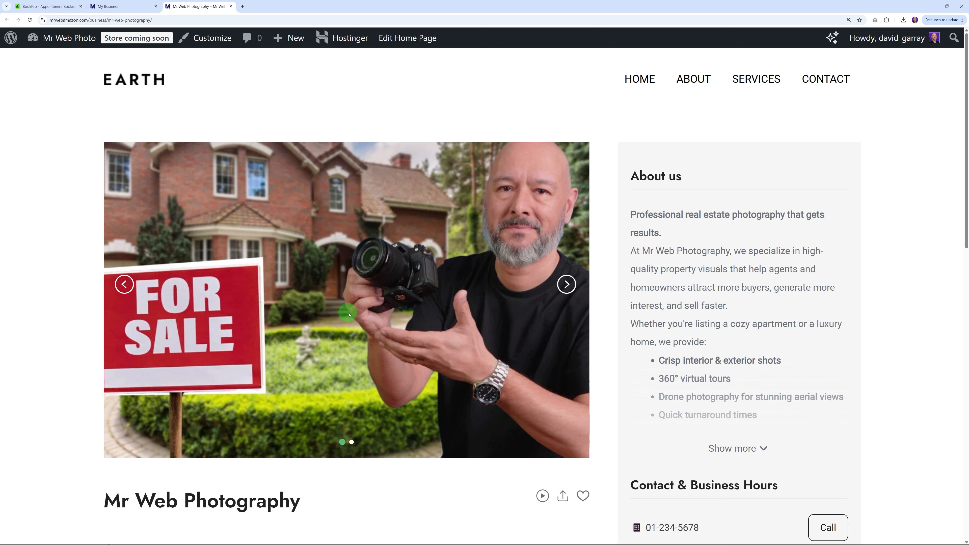
- Flip the slider between the blue house and photographer images, then scroll to See Our Work
left_click(566, 284)
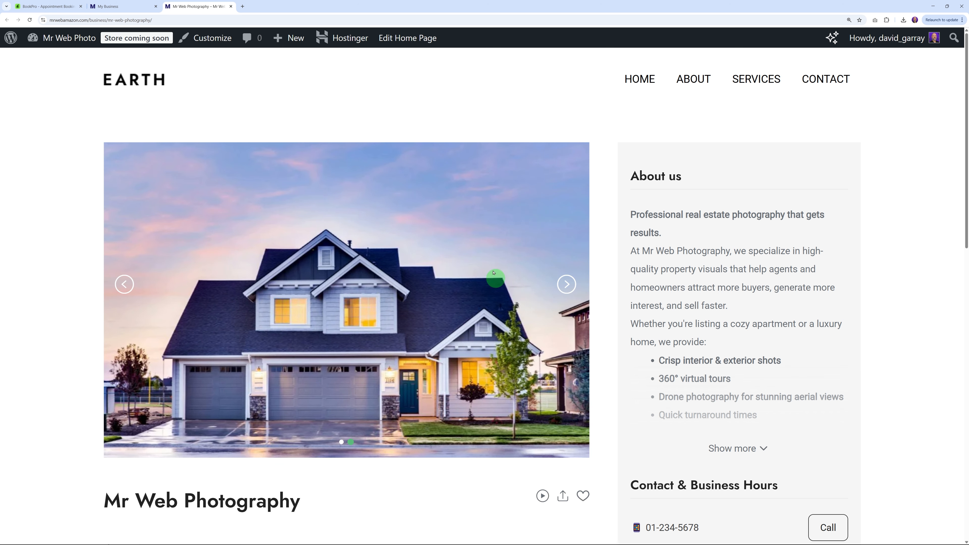
left_click(121, 292)
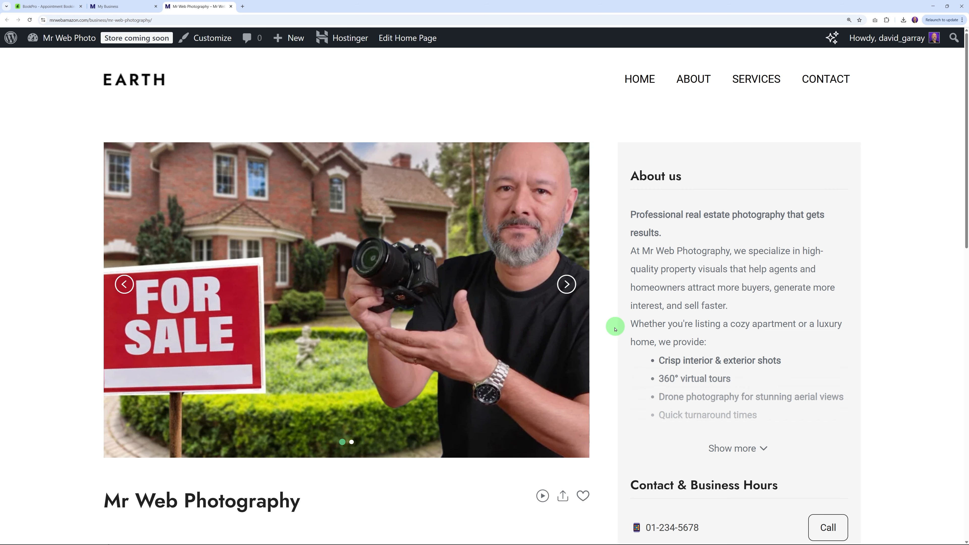
scroll(615, 329, "down", 7)
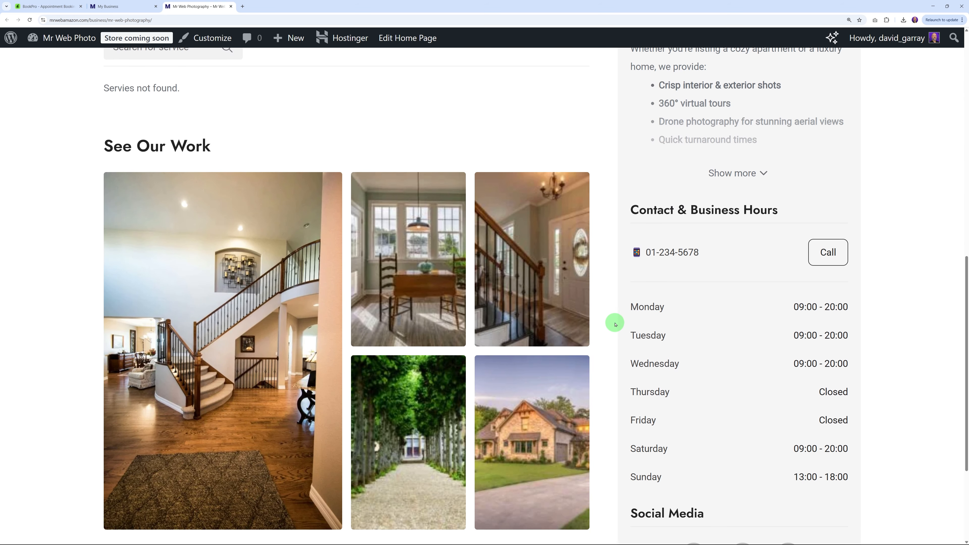
scroll(615, 322, "down", 1)
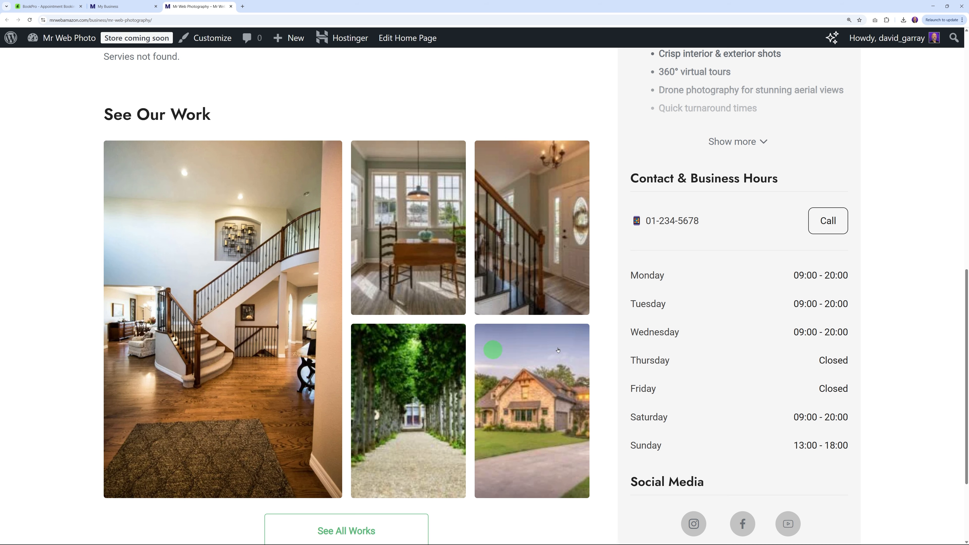
scroll(615, 361, "down", 1)
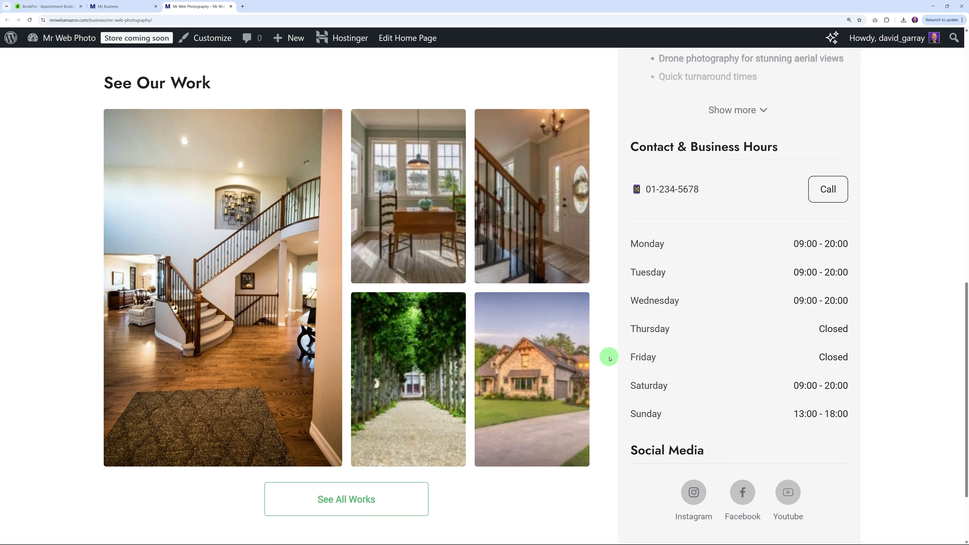
- Enlarge the staircase photo, page through all the See Our Work photos, and close the viewer
left_click(221, 297)
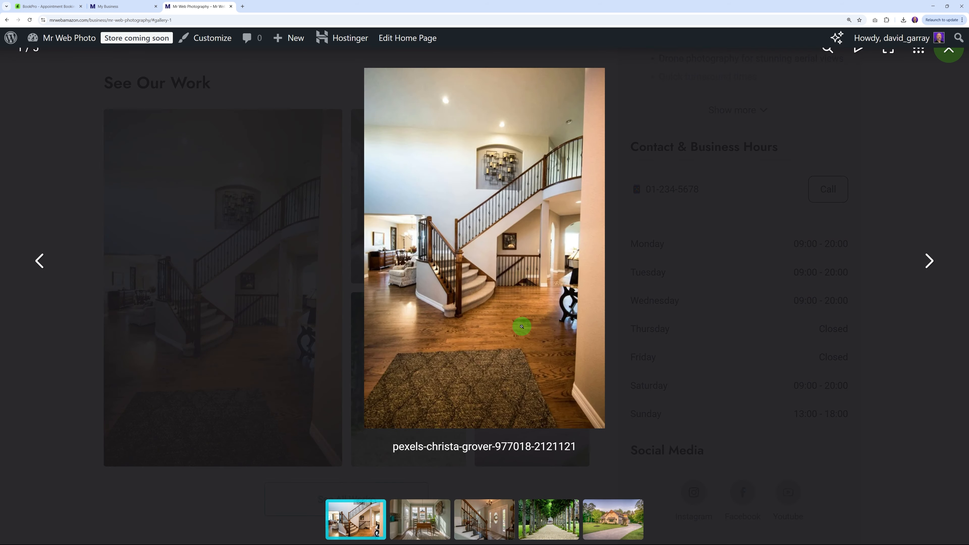
left_click(929, 261)
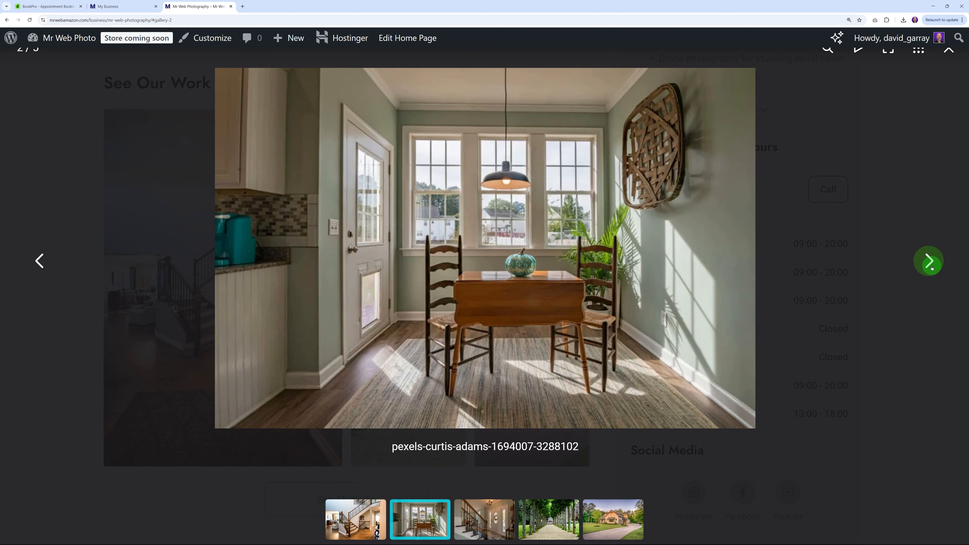
left_click(929, 261)
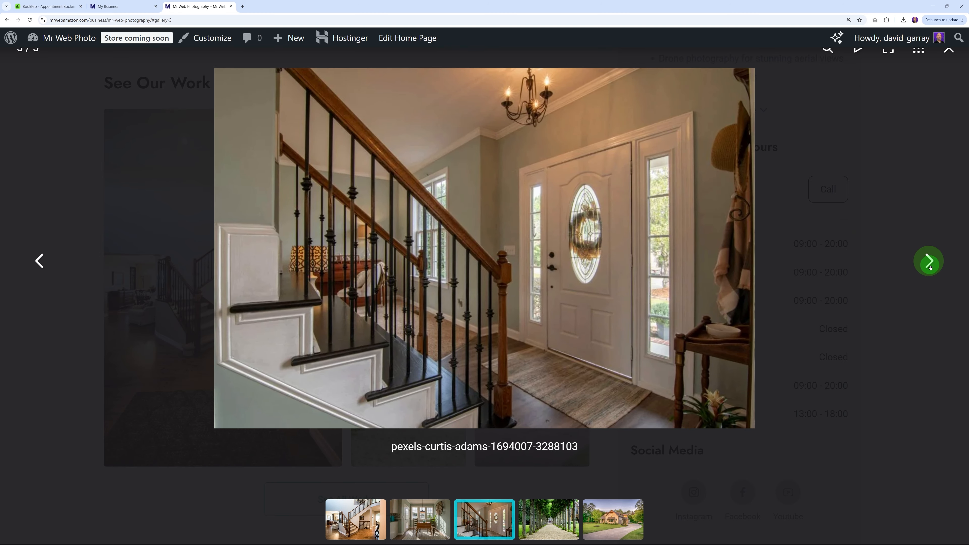
left_click(930, 263)
left_click(930, 264)
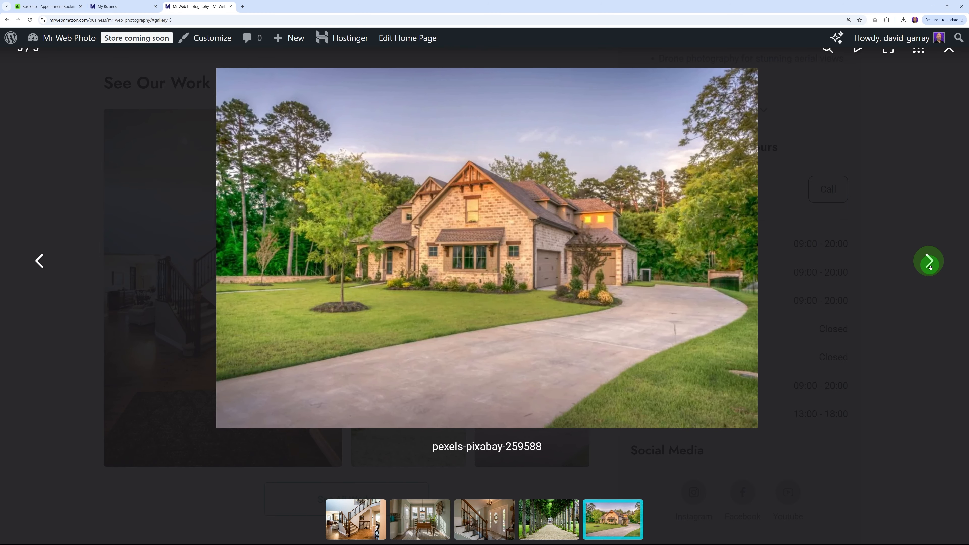
left_click(929, 264)
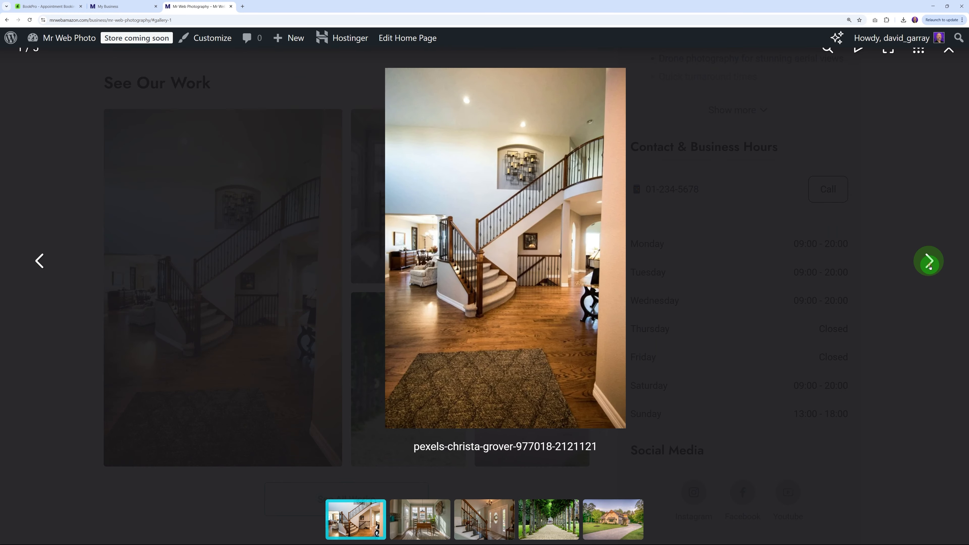
left_click(928, 264)
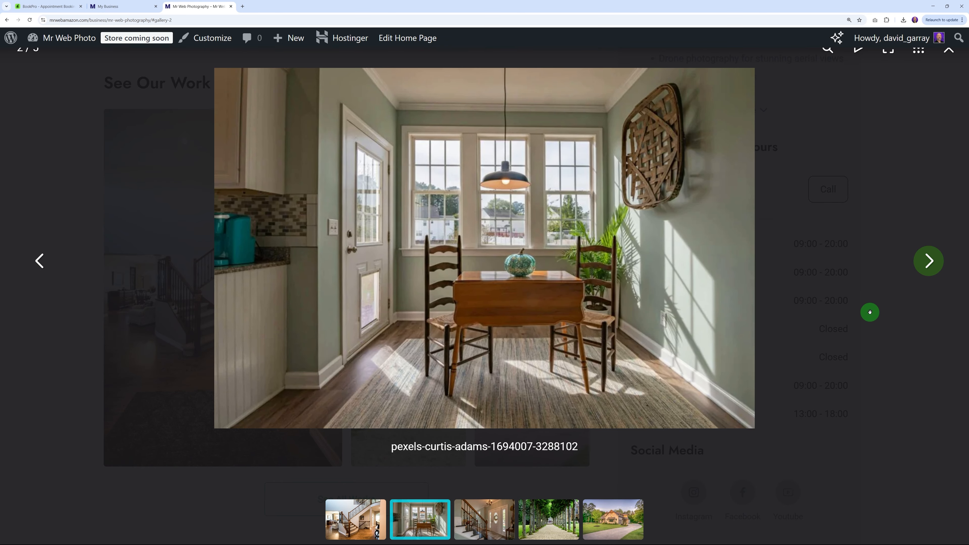
left_click(878, 328)
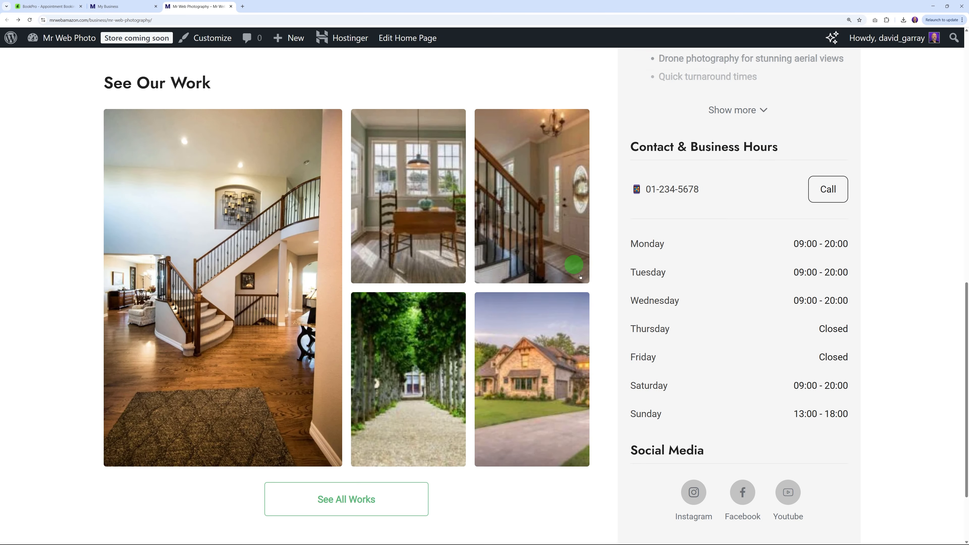
- Scroll the business page back up toward the hero slideshow
scroll(510, 372, "up", 2)
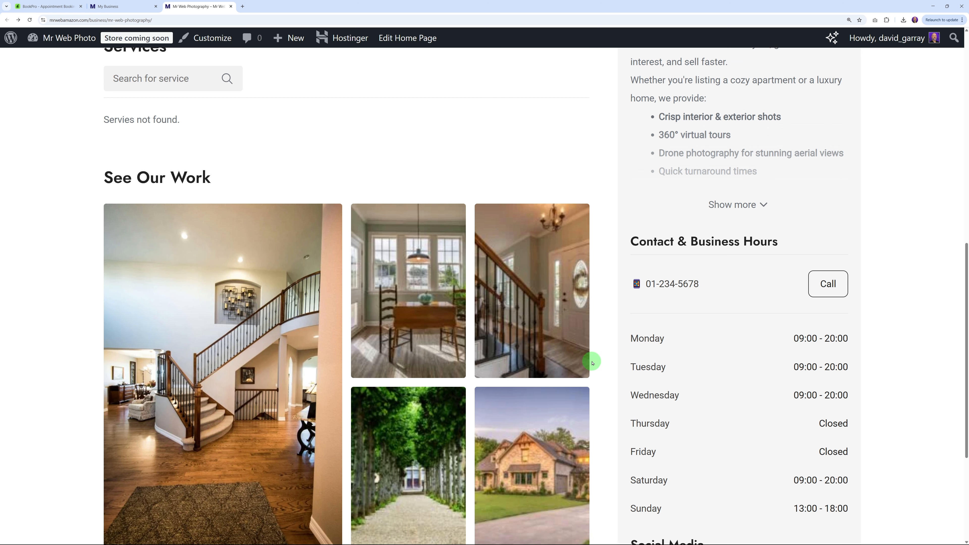
scroll(523, 400, "down", 4)
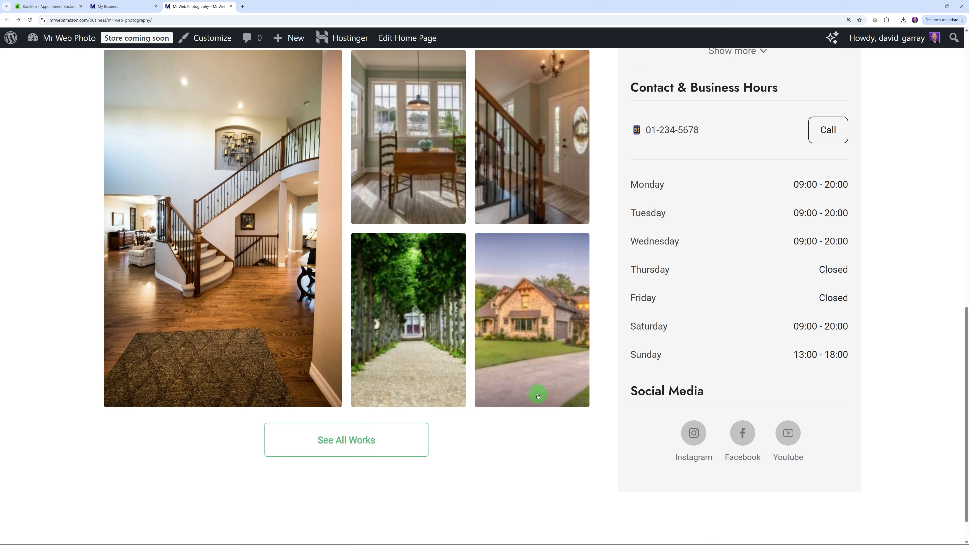
scroll(576, 394, "up", 6)
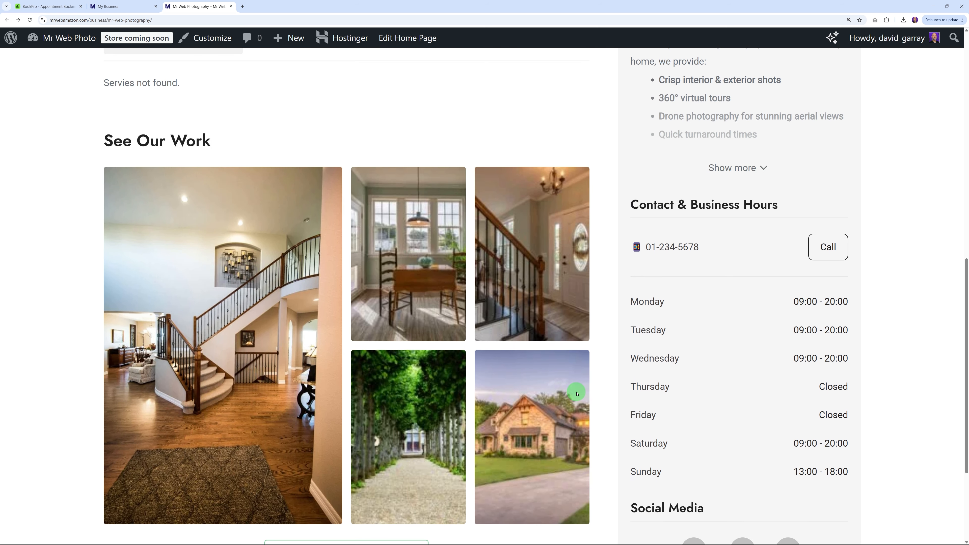
scroll(576, 395, "up", 5)
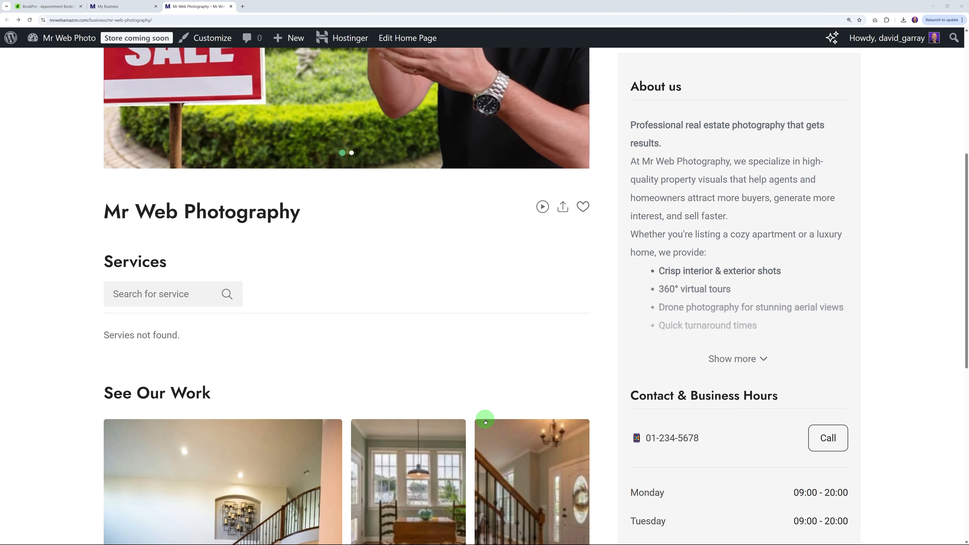
scroll(486, 423, "up", 1)
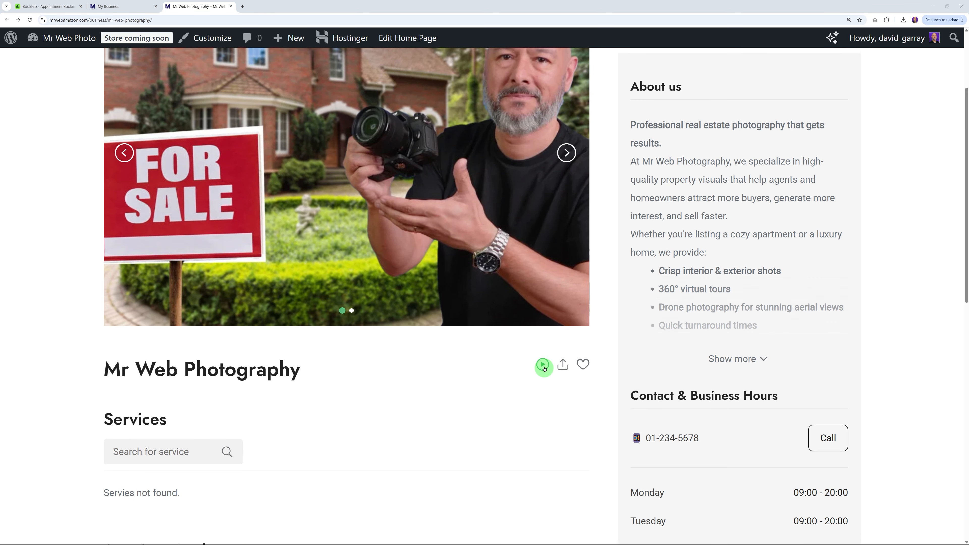
left_click(543, 365)
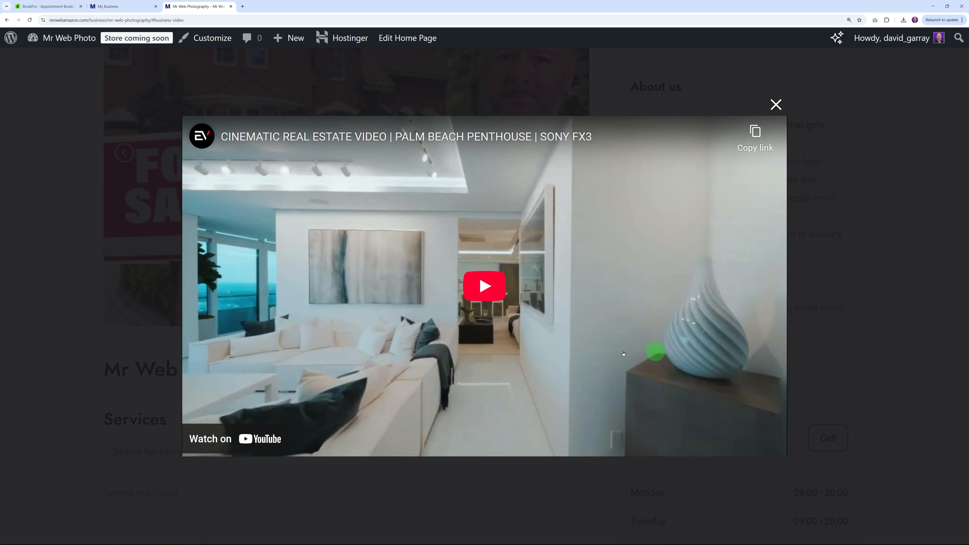
left_click(445, 362)
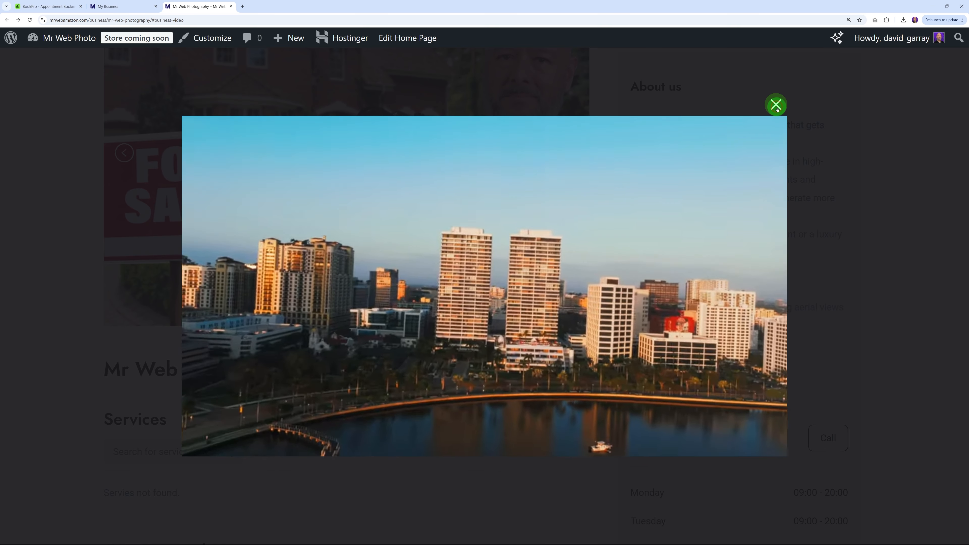
left_click(775, 108)
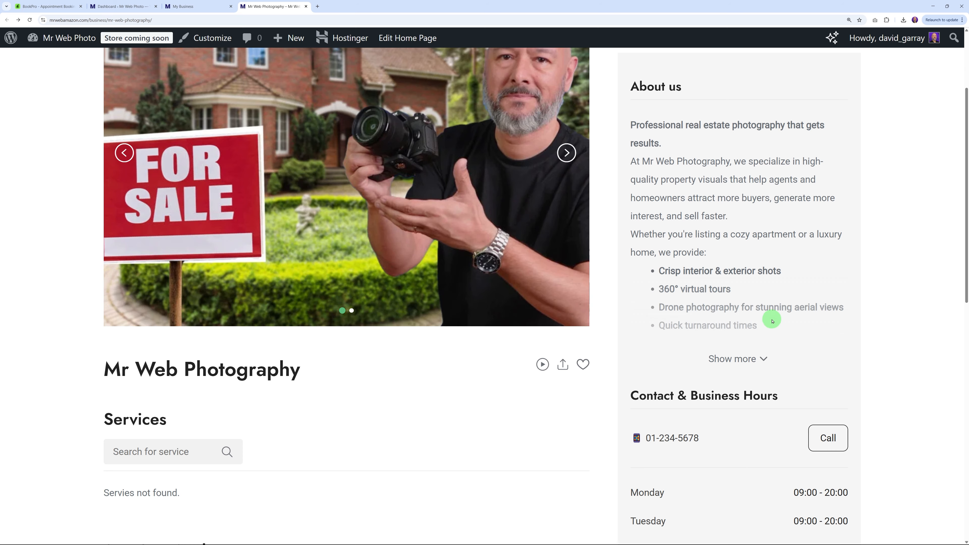
- Look over the public business page once more, then return to the My Business editor
scroll(772, 321, "up", 3)
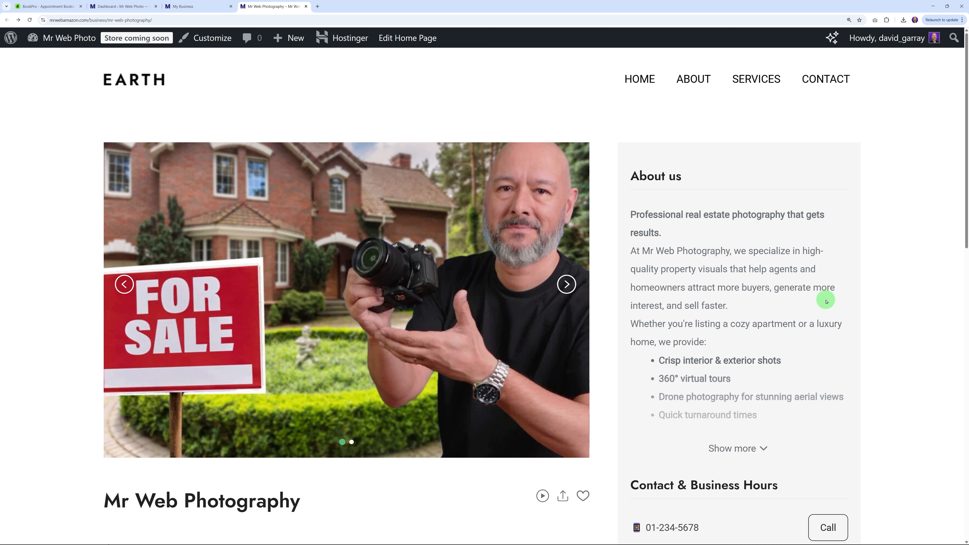
scroll(676, 375, "down", 10)
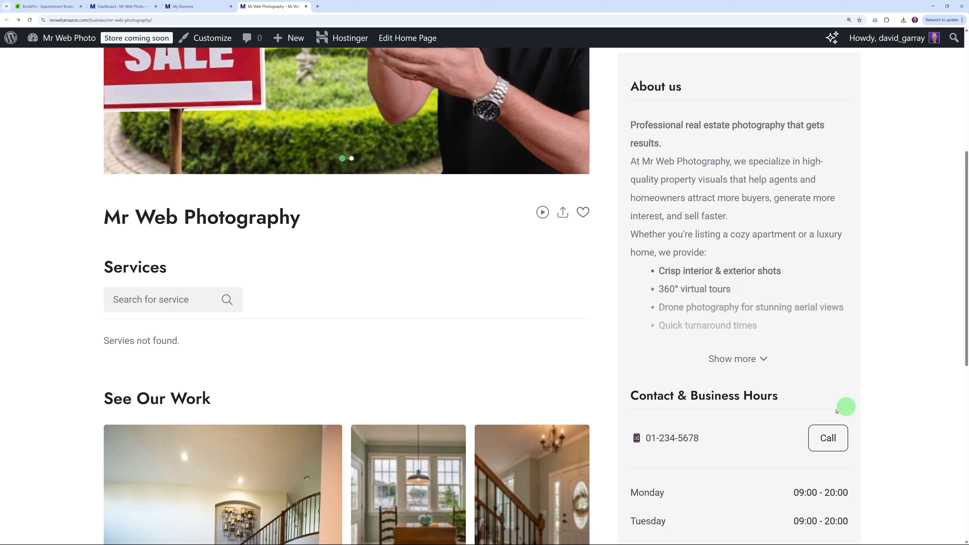
scroll(347, 389, "down", 6)
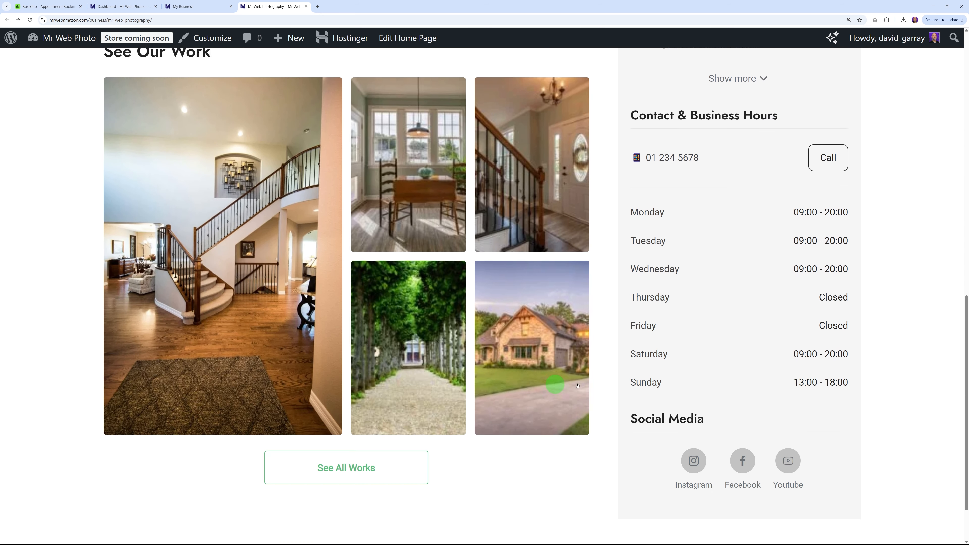
scroll(712, 387, "up", 8)
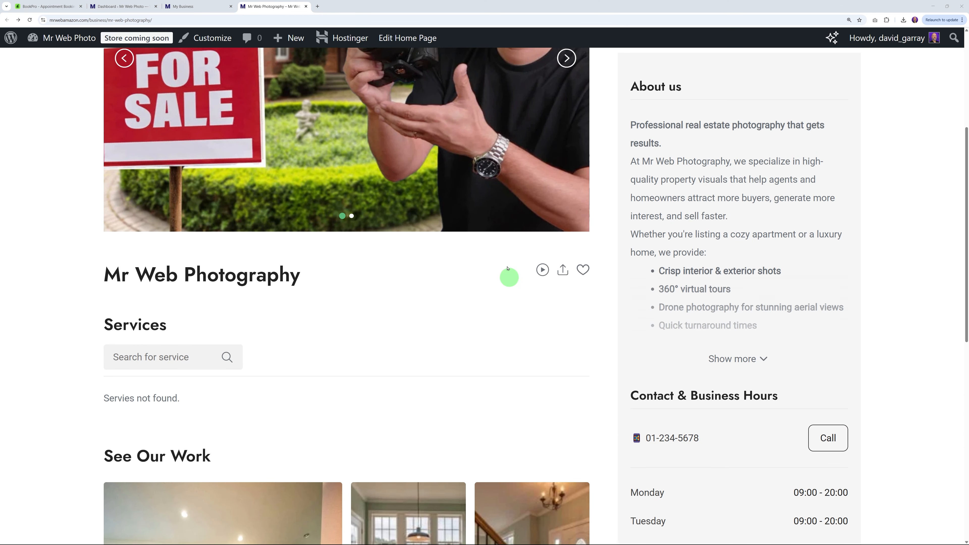
left_click(188, 7)
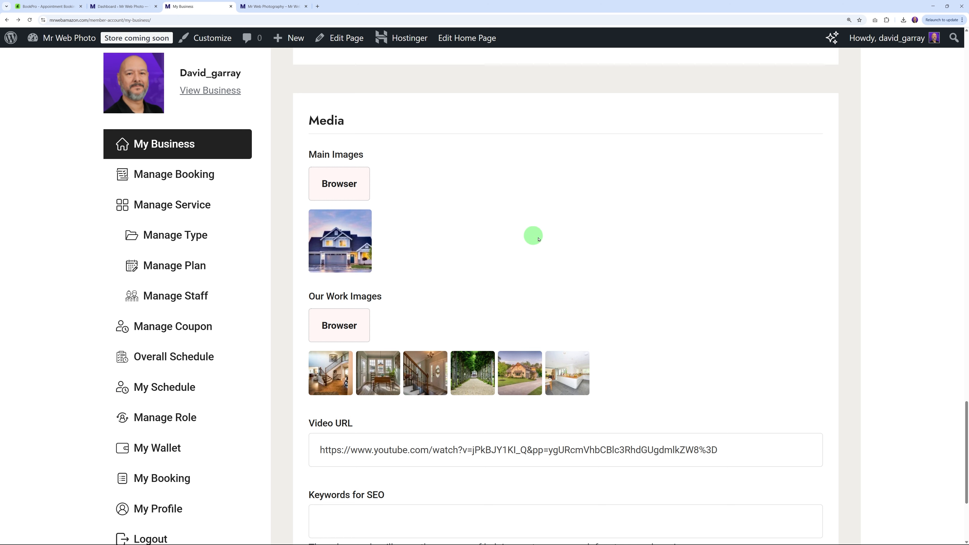
- From Manage Service, start a new service and look through its form down to Service Staff and Sale Off
left_click(198, 204)
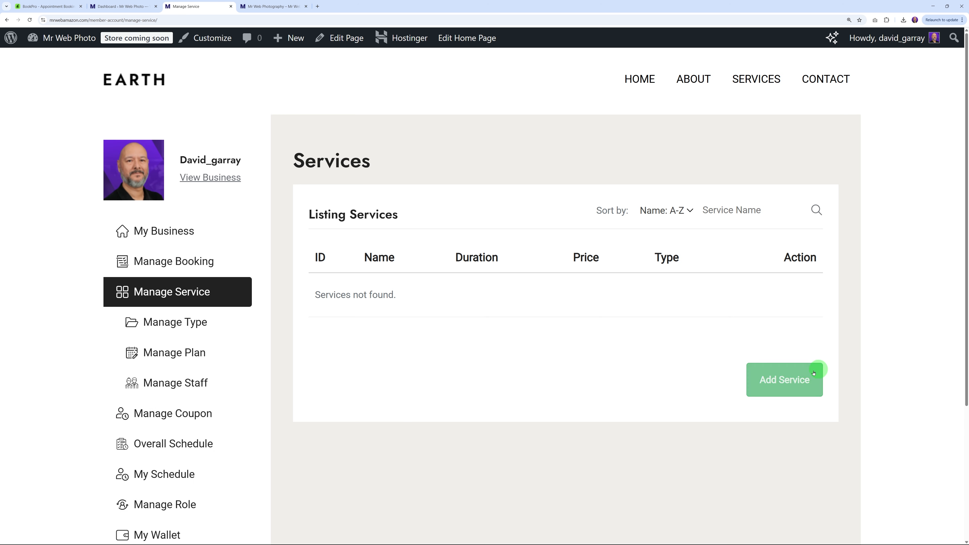
left_click(804, 385)
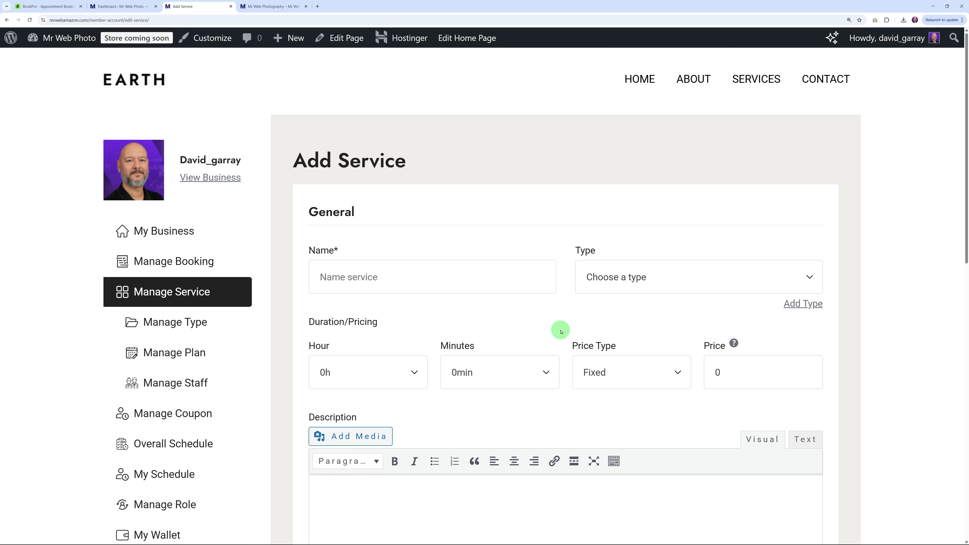
scroll(566, 323, "down", 2)
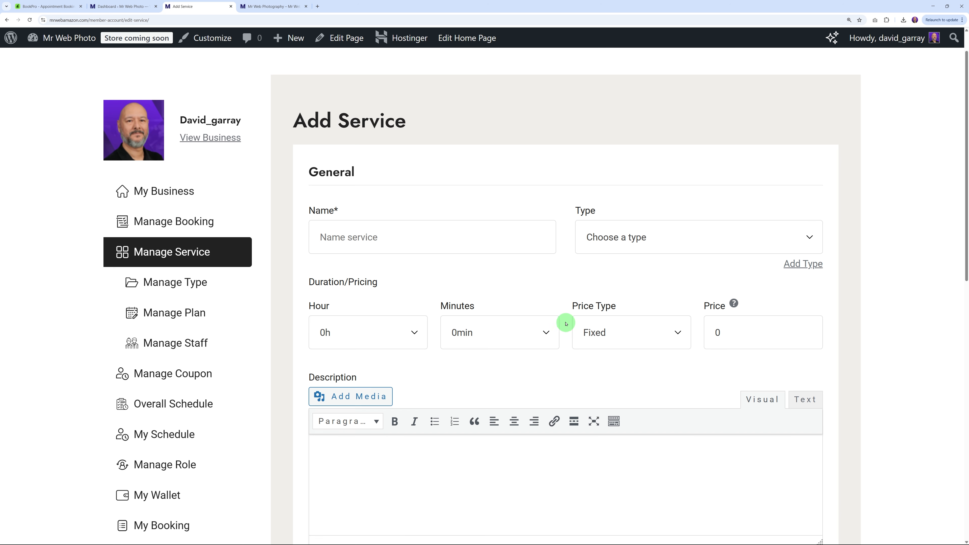
scroll(568, 300, "down", 5)
scroll(568, 300, "down", 4)
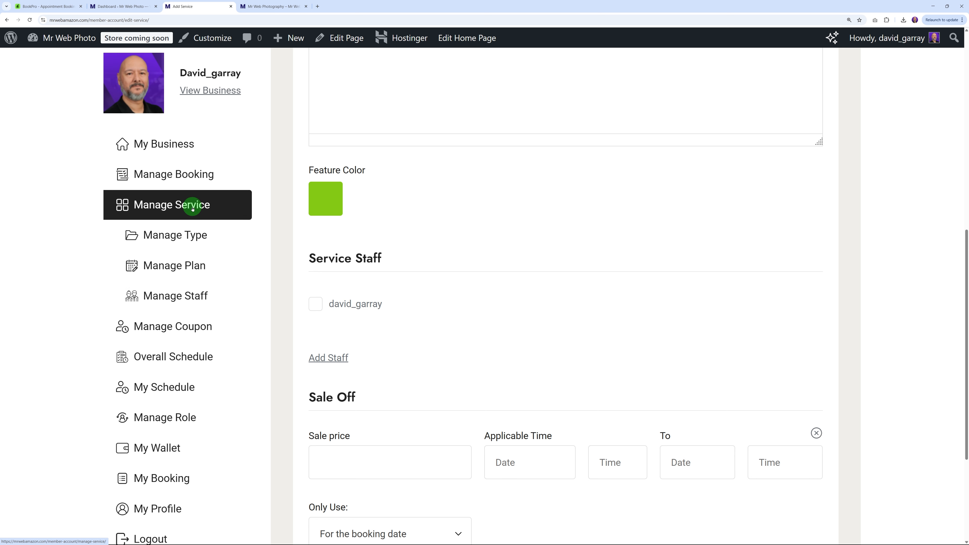
scroll(554, 263, "up", 10)
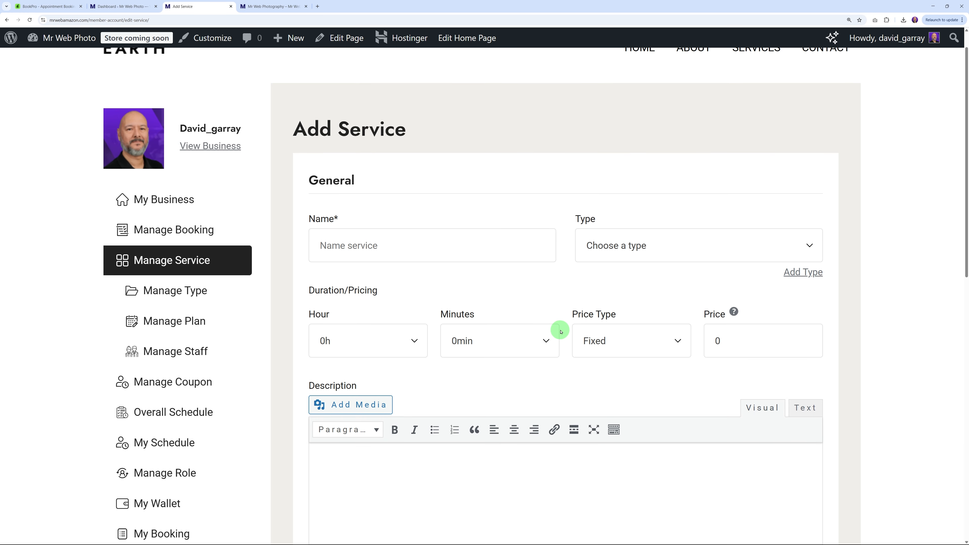
scroll(560, 331, "up", 1)
scroll(537, 340, "down", 10)
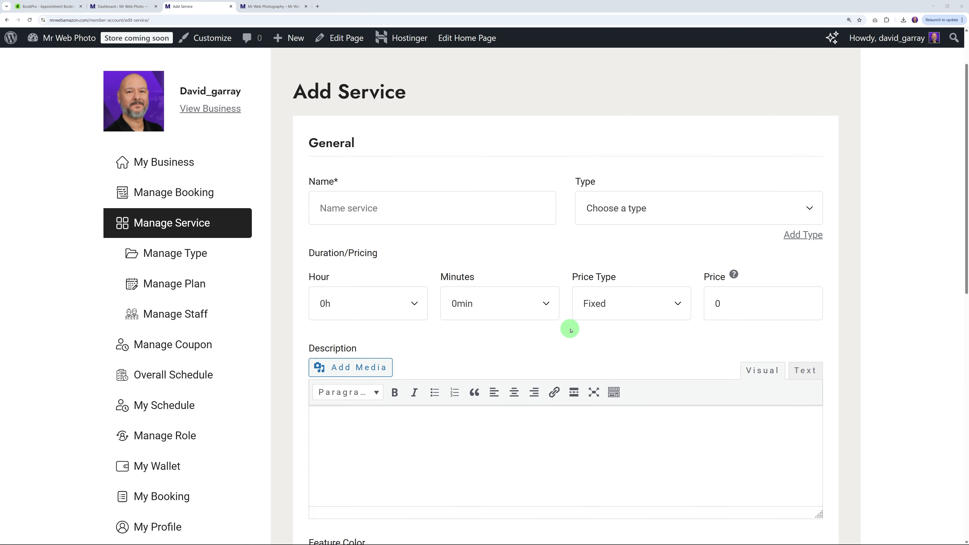
scroll(570, 334, "down", 2)
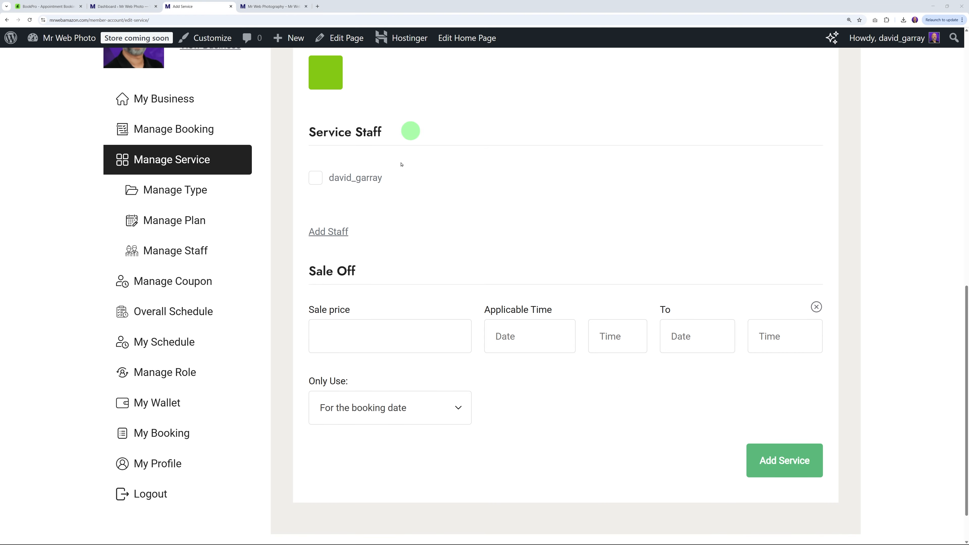
left_click(393, 136)
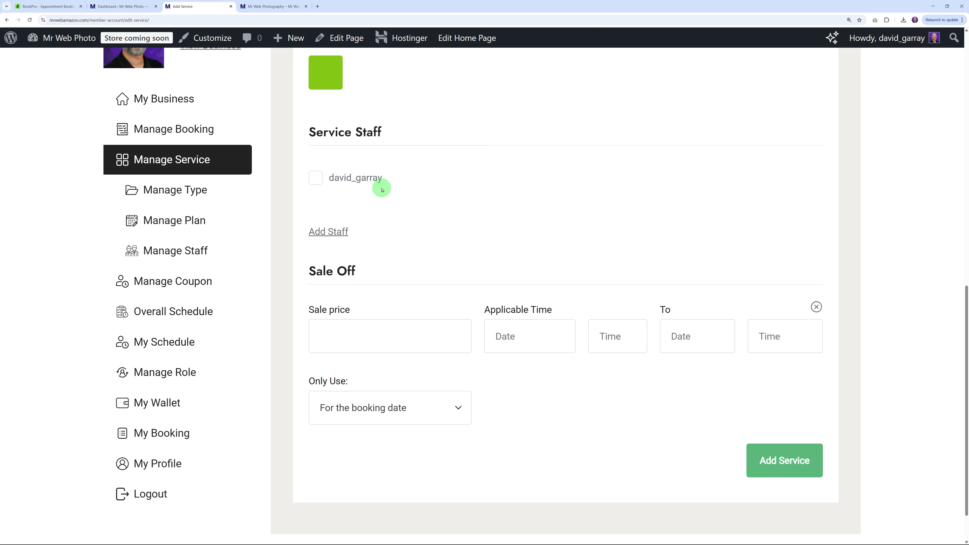
left_click(128, 6)
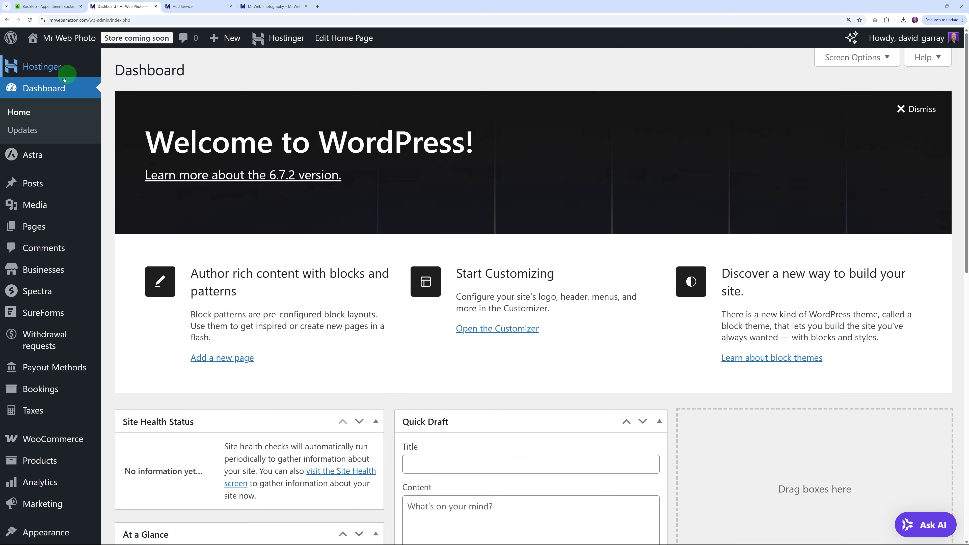
- Open the admin user's profile from Users > All Users
scroll(73, 336, "down", 5)
mouse_move(44, 464)
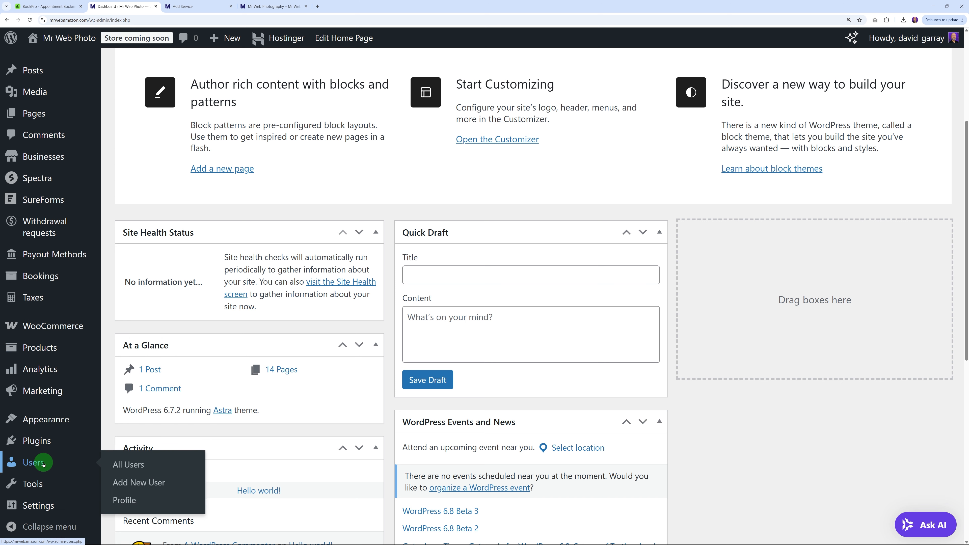
left_click(128, 464)
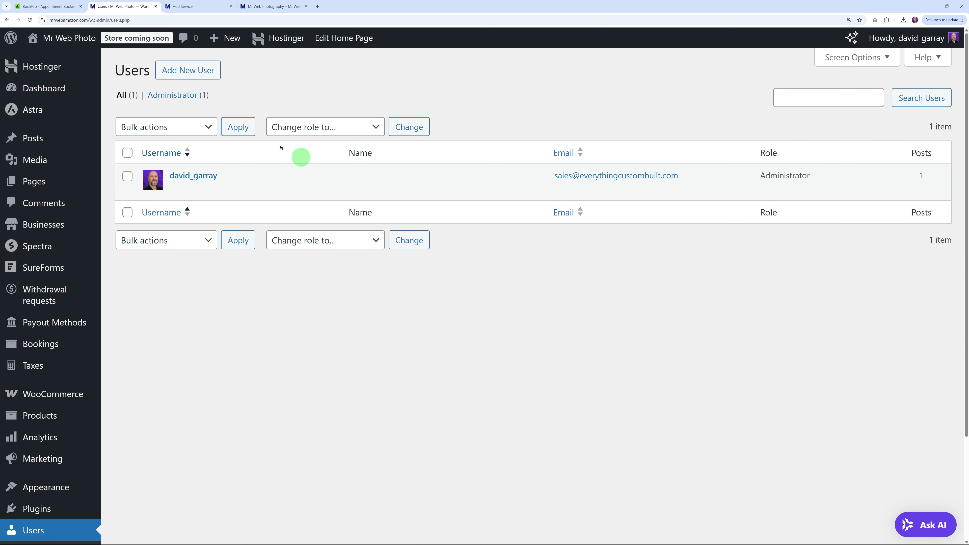
left_click(198, 177)
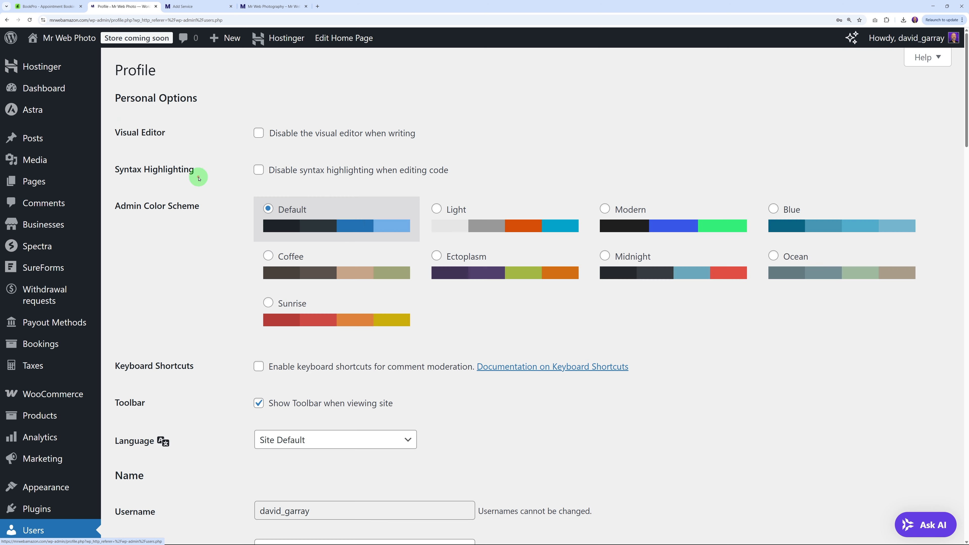
- Replace the nickname with the user's full name, show it as the public display name, and update
scroll(478, 270, "down", 8)
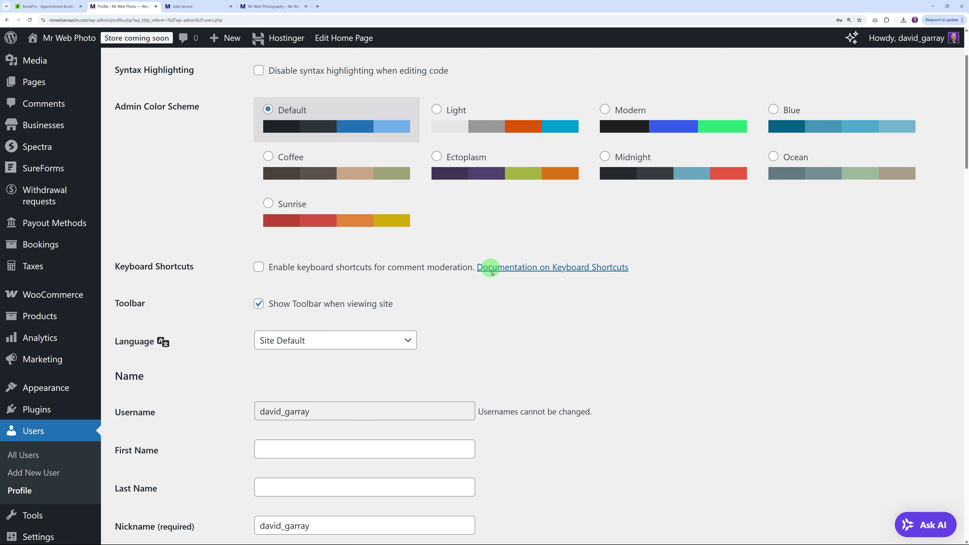
scroll(286, 162, "down", 1)
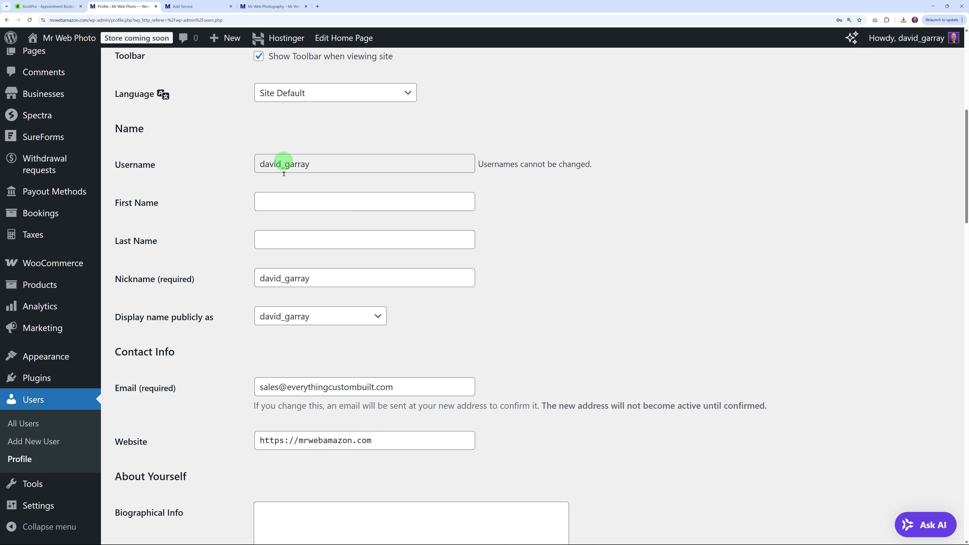
scroll(287, 211, "down", 3)
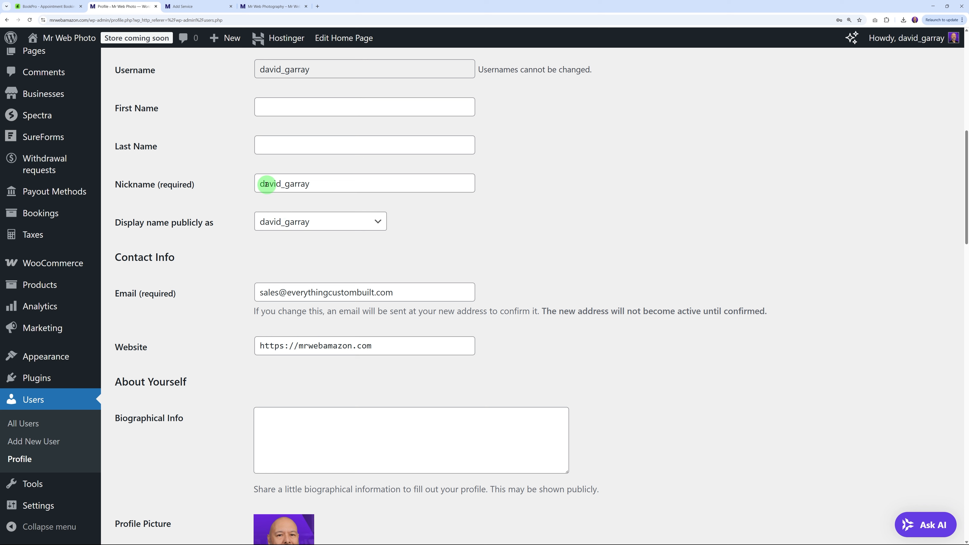
left_click_drag(260, 184, 493, 171)
type("Da")
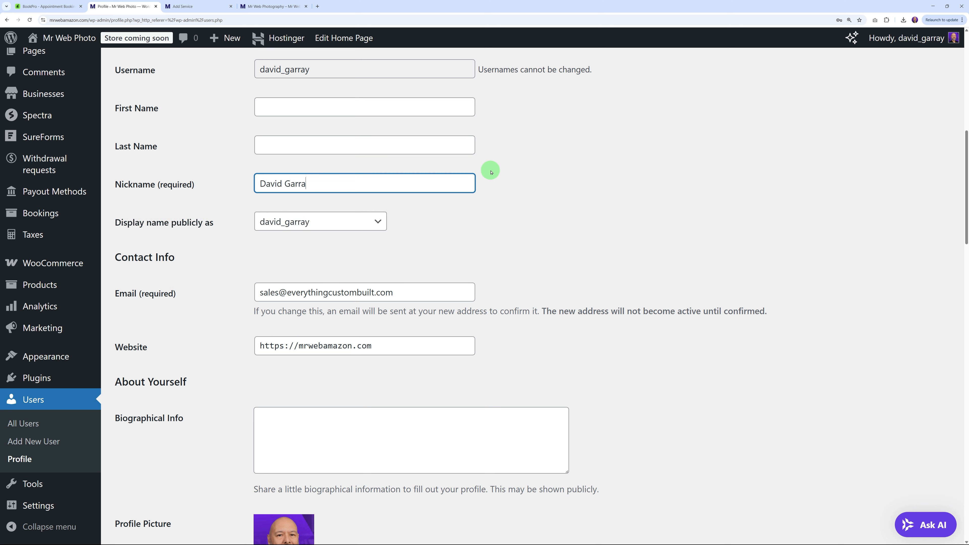
left_click(377, 222)
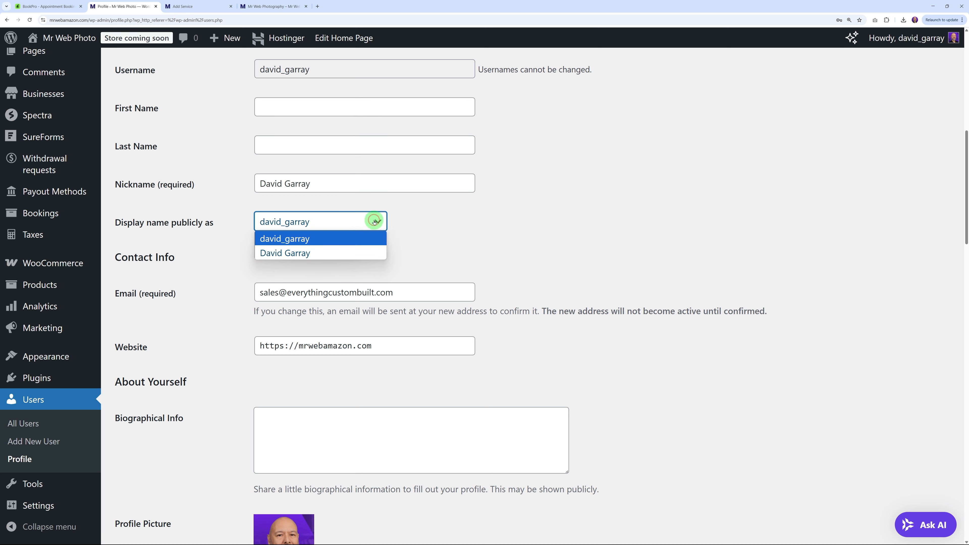
left_click(294, 254)
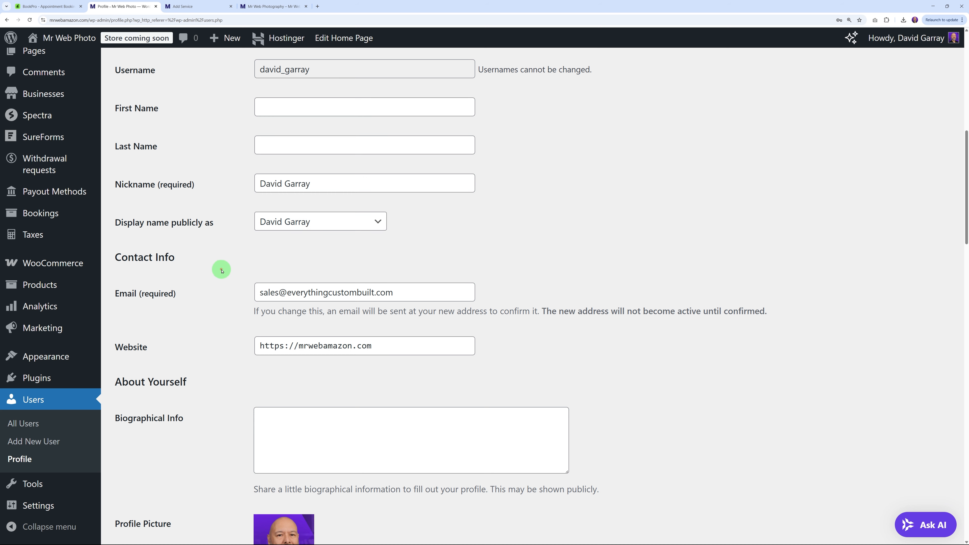
scroll(221, 270, "down", 15)
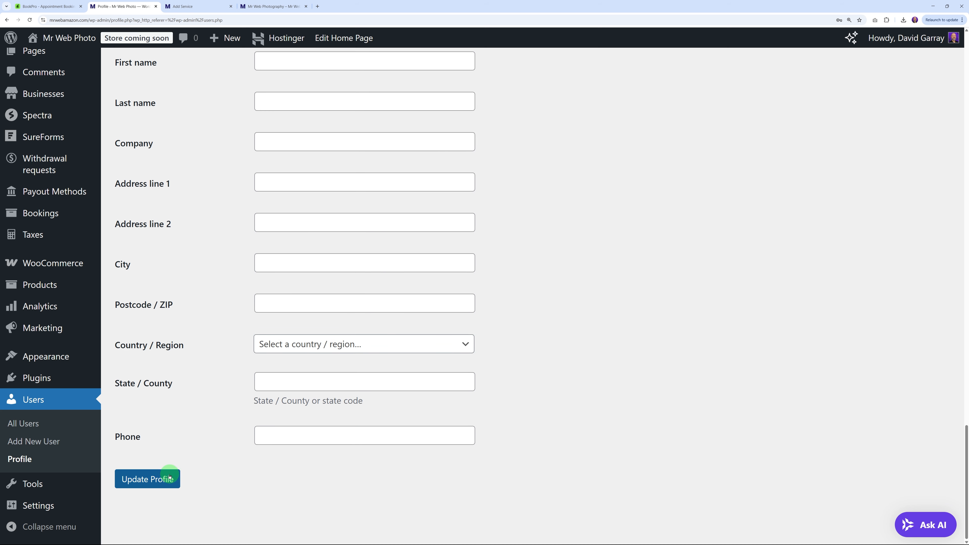
left_click(162, 485)
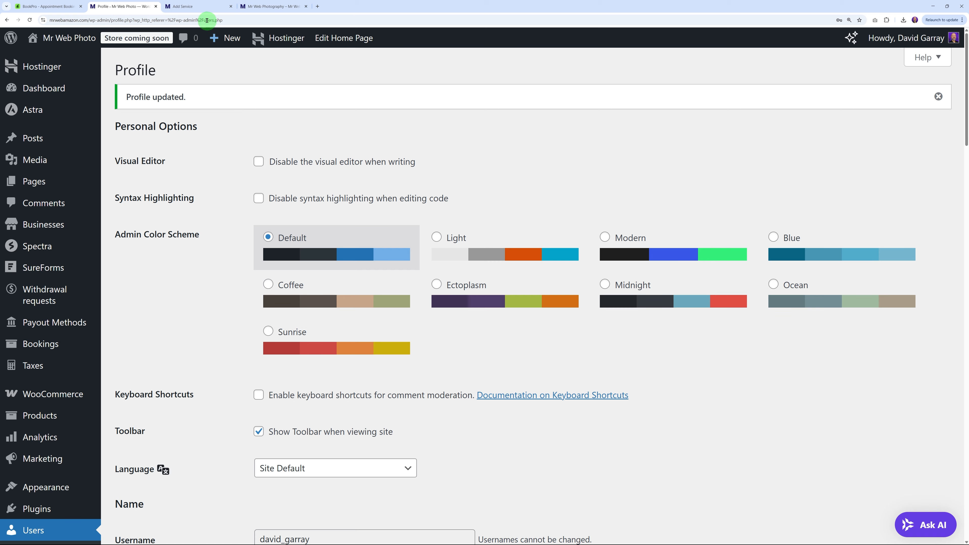
- On the Add Service form, open and dismiss the Add Staff form, then scroll to General
left_click(211, 11)
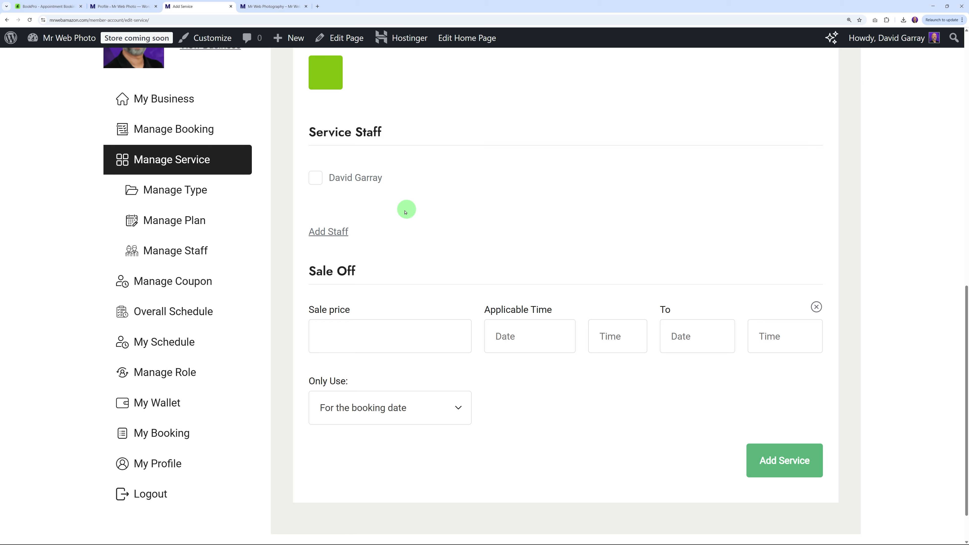
left_click(340, 234)
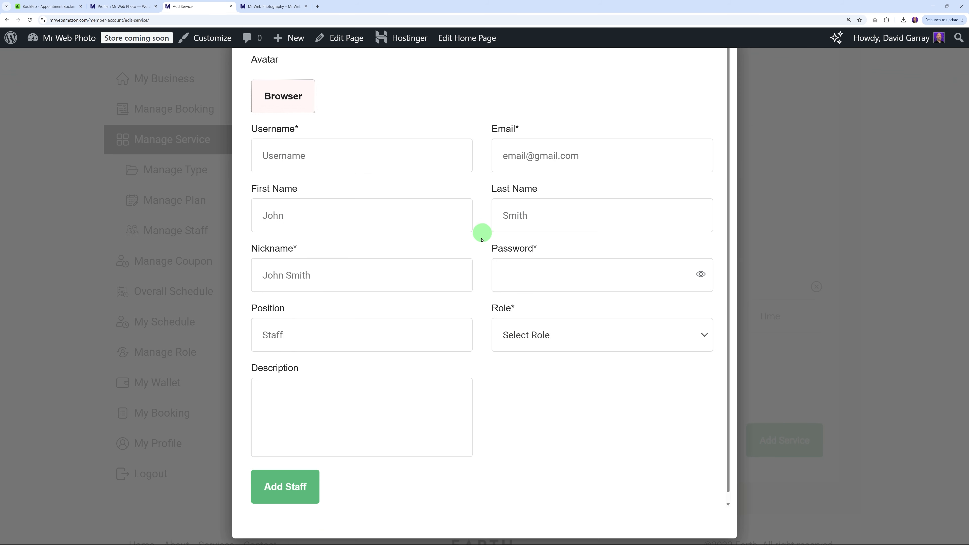
left_click(768, 382)
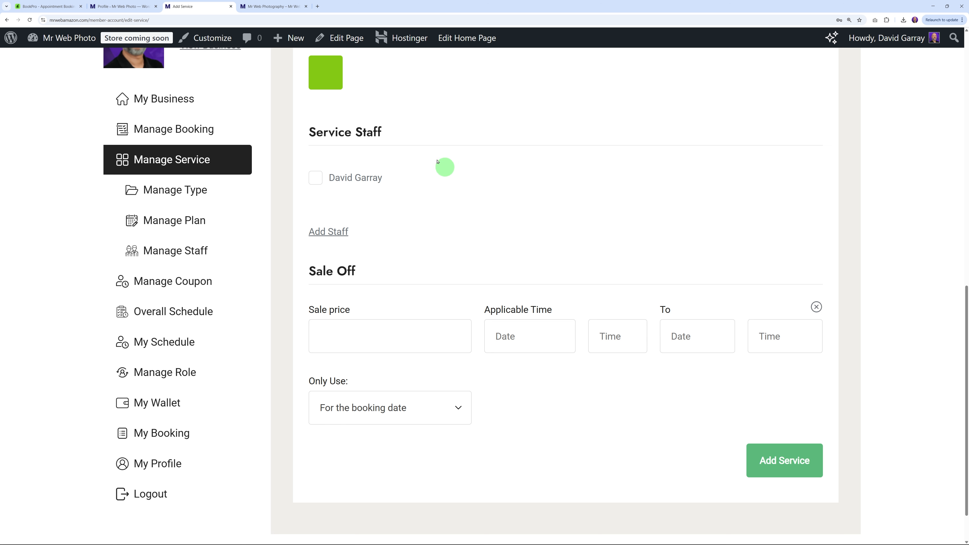
scroll(482, 278, "up", 8)
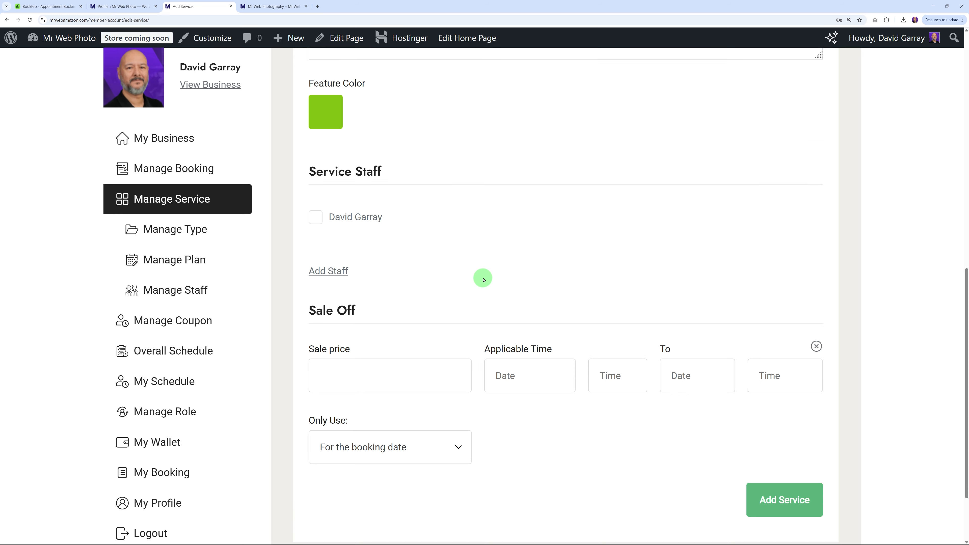
scroll(480, 283, "up", 5)
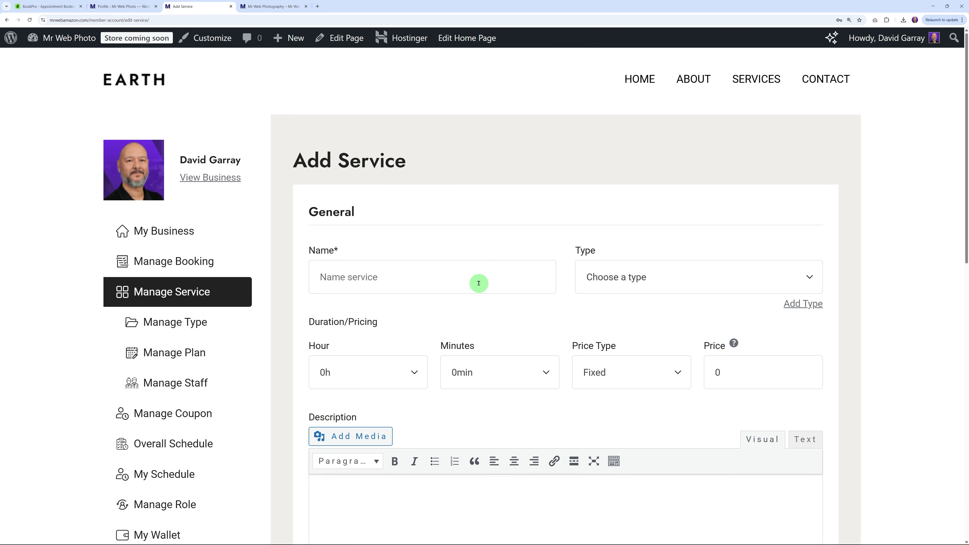
scroll(512, 322, "down", 1)
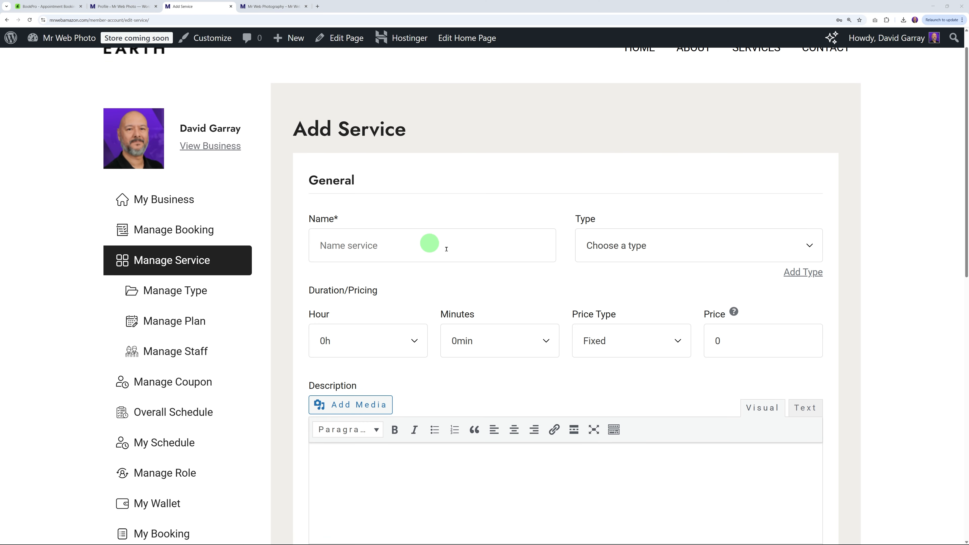
- Try the names Bronze, Silver and Gold, then clear the field and enter Main Plan
left_click(400, 248)
type("Bronze")
key("ctrl+a")
type("S")
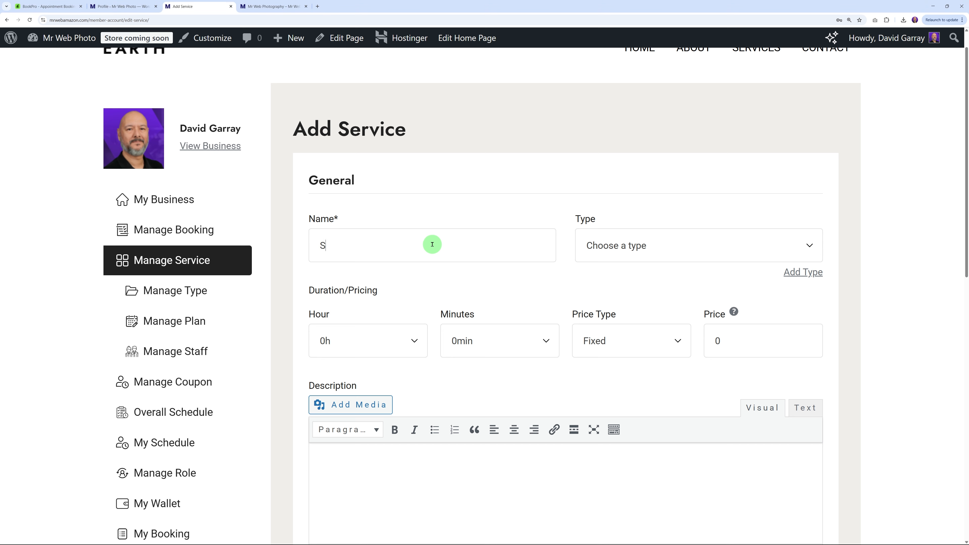
type("ilver")
key("ctrl+a")
type("Gold")
key("ctrl+a")
key("BackSpace")
type("M")
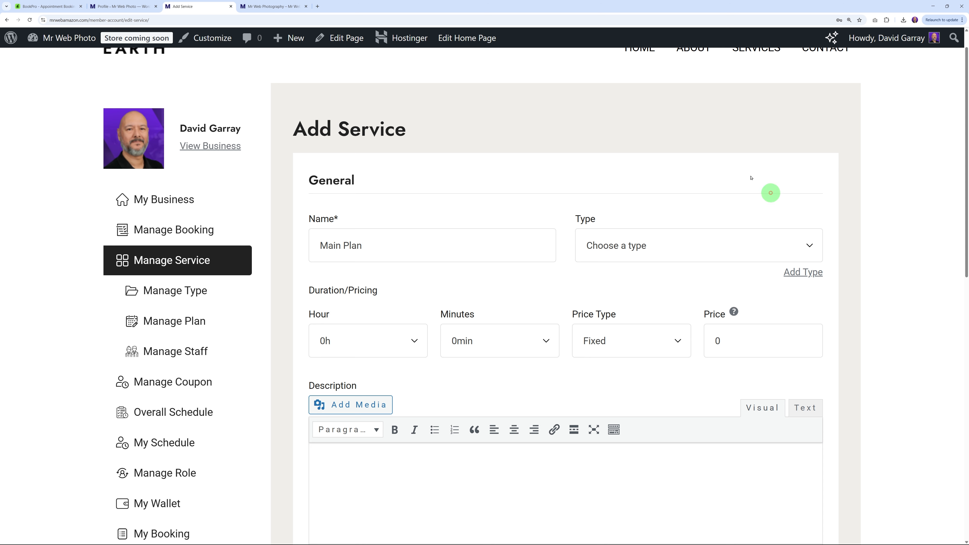
- Set the price type to Start at, adding and then removing an extra option block
left_click(624, 342)
left_click(621, 392)
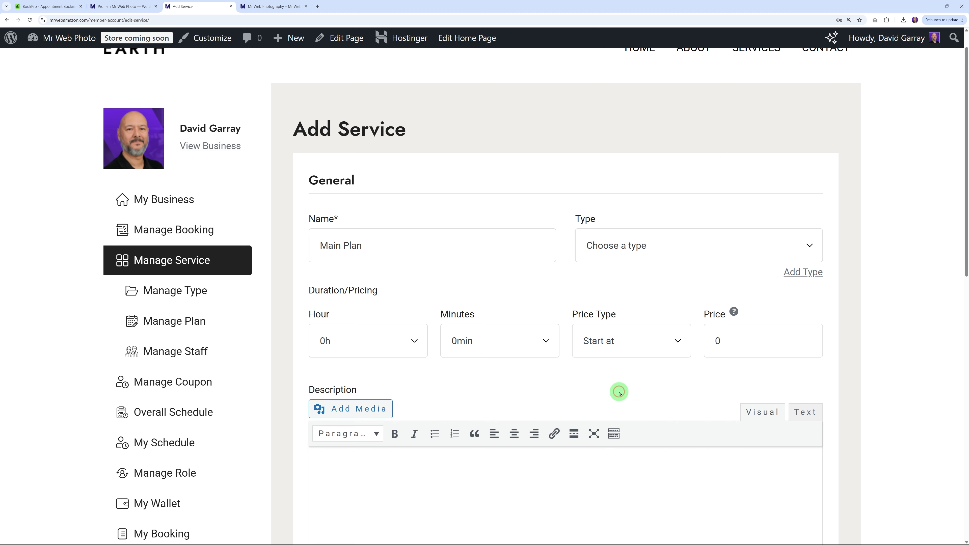
left_click(395, 400)
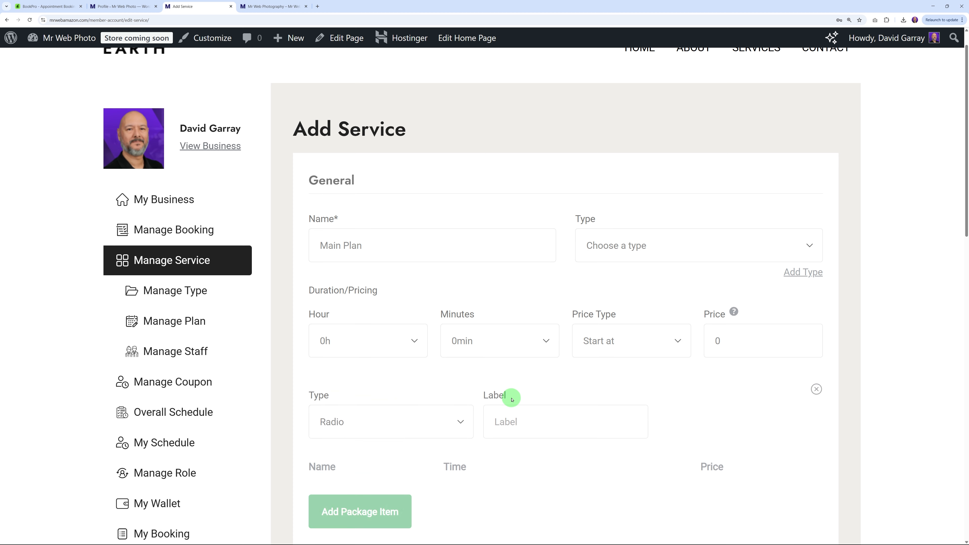
scroll(578, 425, "down", 1)
scroll(578, 426, "down", 1)
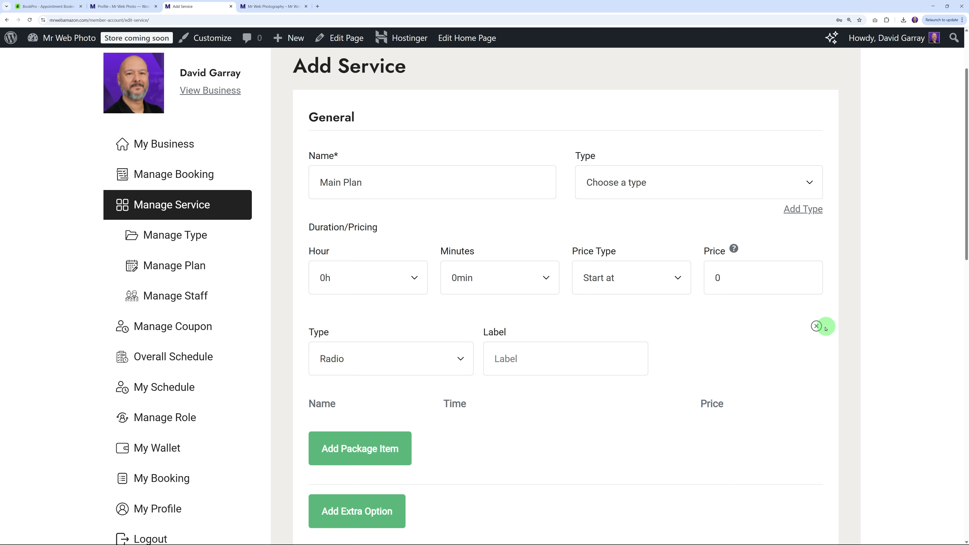
left_click(816, 326)
scroll(774, 336, "up", 2)
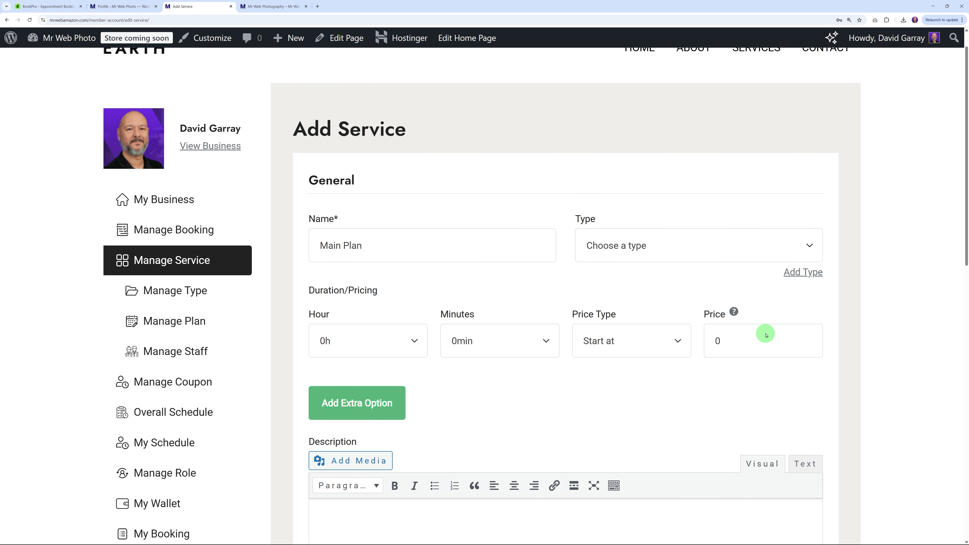
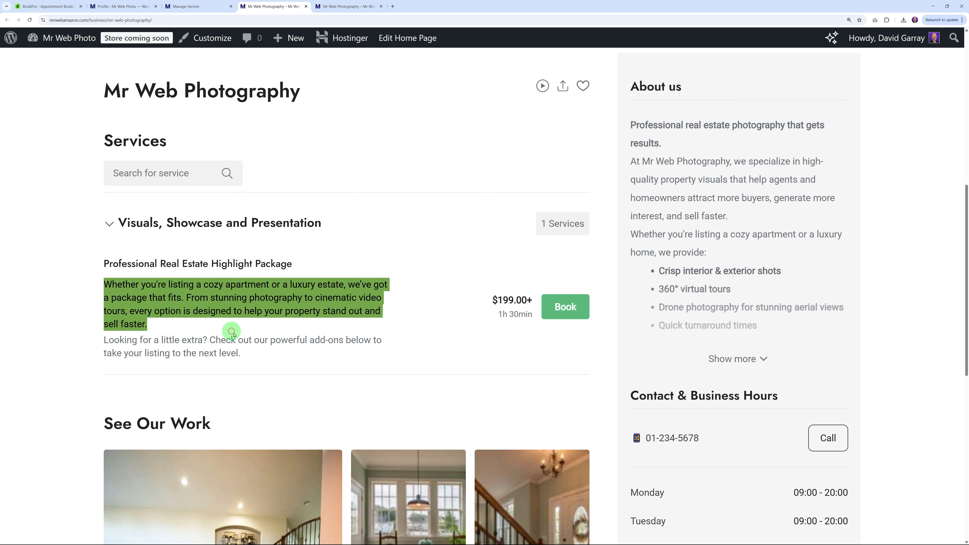
- Try booking the $199.00+ Highlight Package, which shows that no plan has been established
left_click(255, 361)
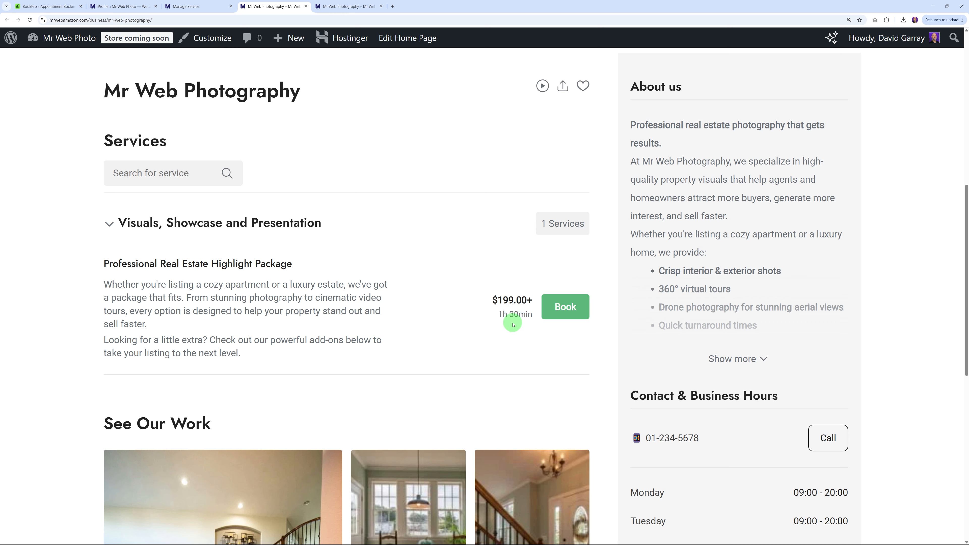
left_click(566, 306)
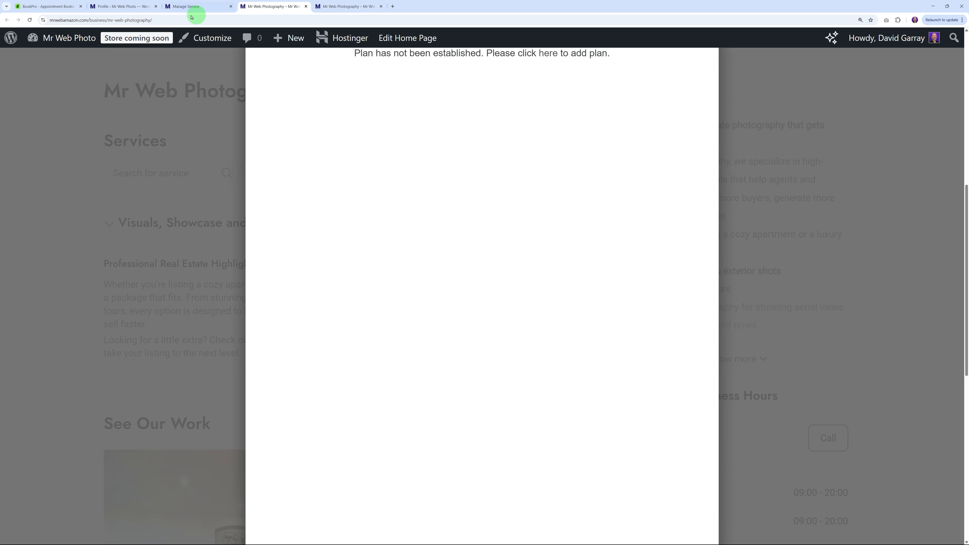
- Add a new plan row under Manage Plan, leaving its status Open
left_click(188, 6)
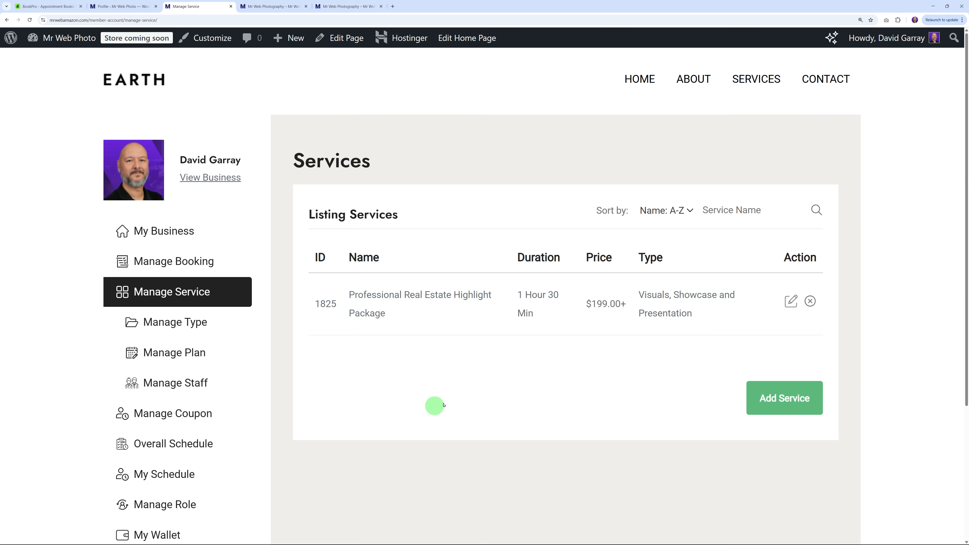
left_click(177, 354)
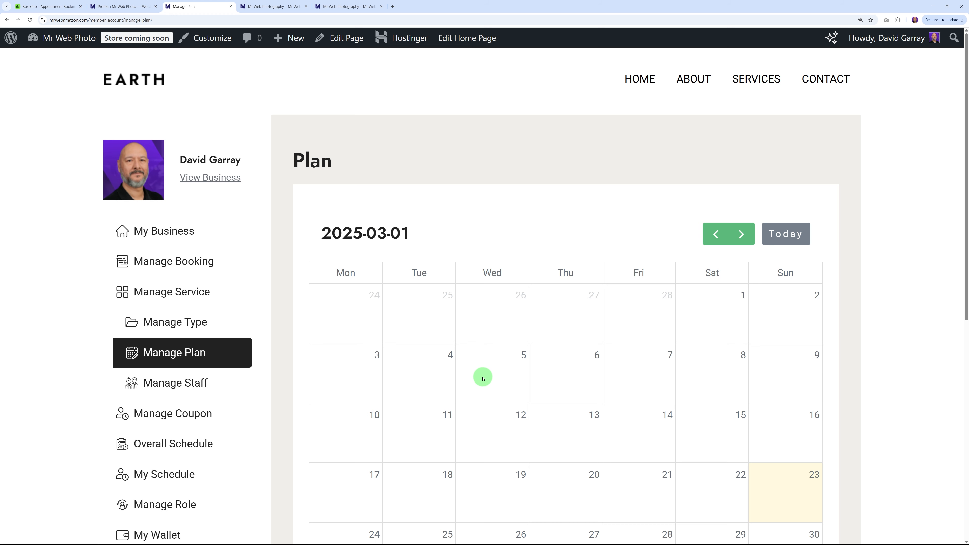
scroll(846, 302, "down", 5)
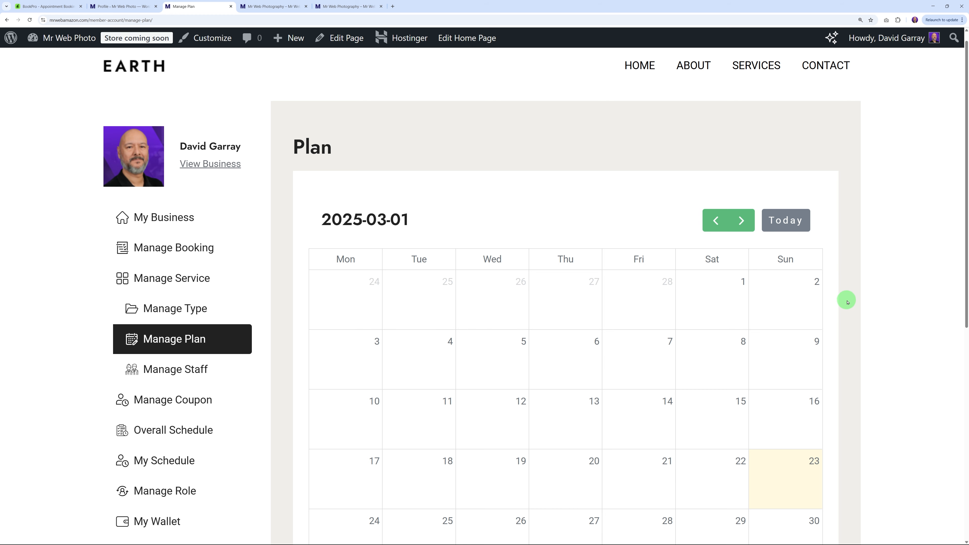
scroll(850, 304, "down", 3)
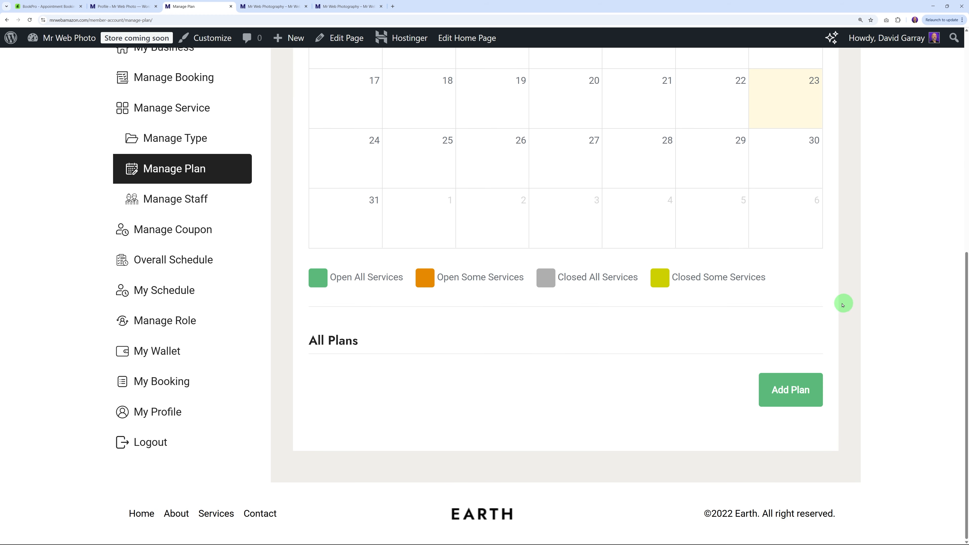
left_click(774, 391)
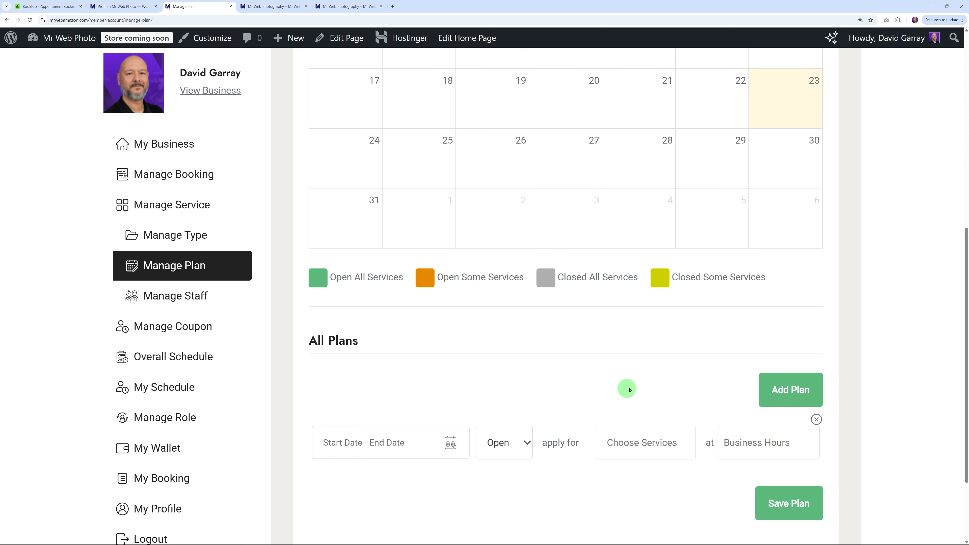
scroll(501, 374, "up", 3)
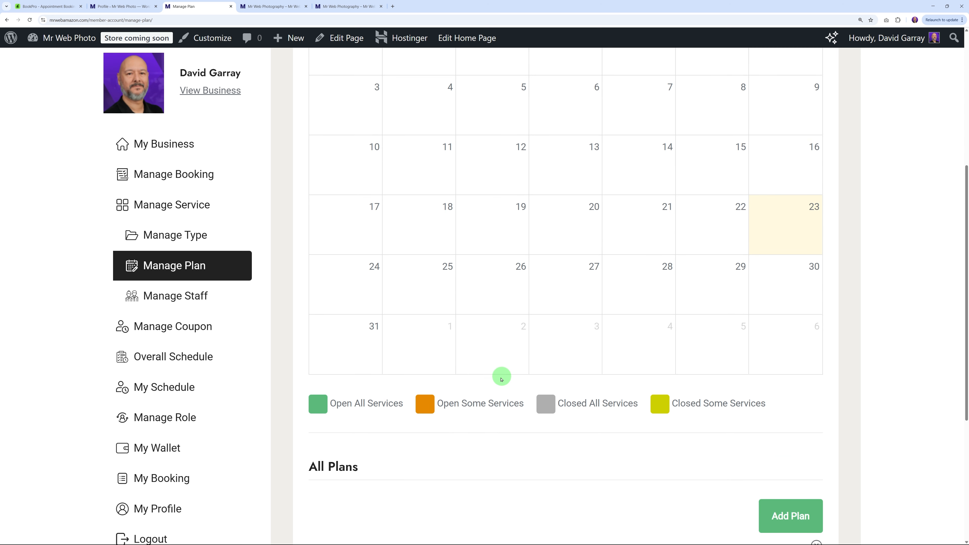
scroll(649, 302, "down", 3)
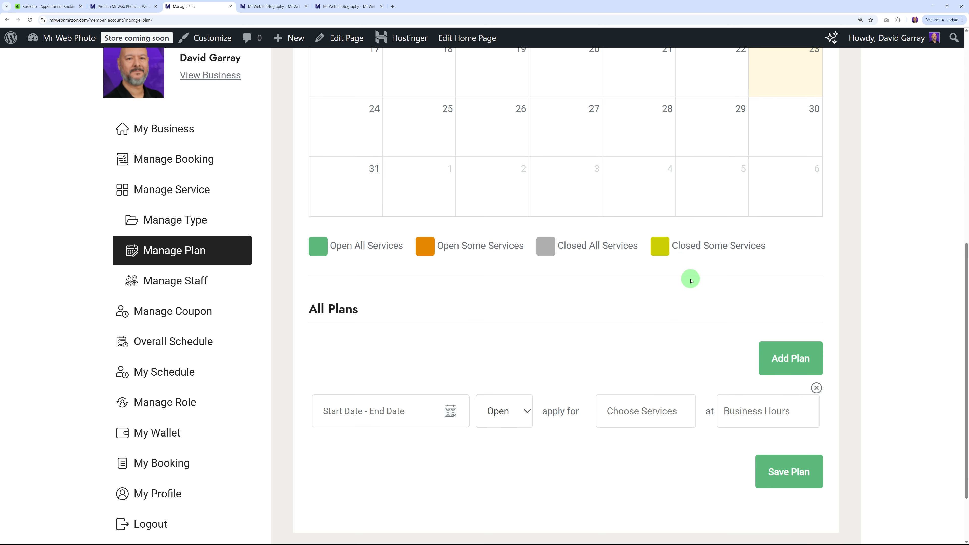
scroll(691, 281, "down", 2)
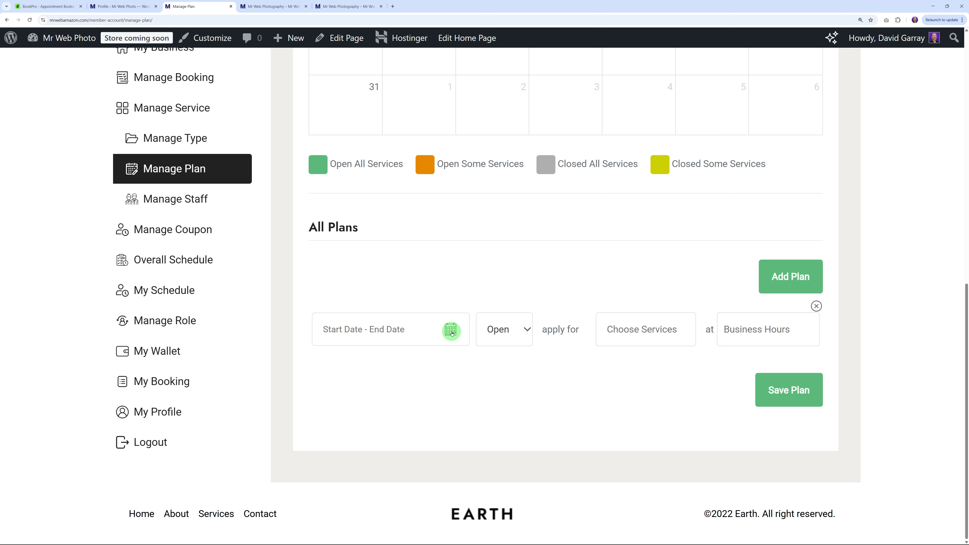
left_click(514, 334)
left_click(601, 389)
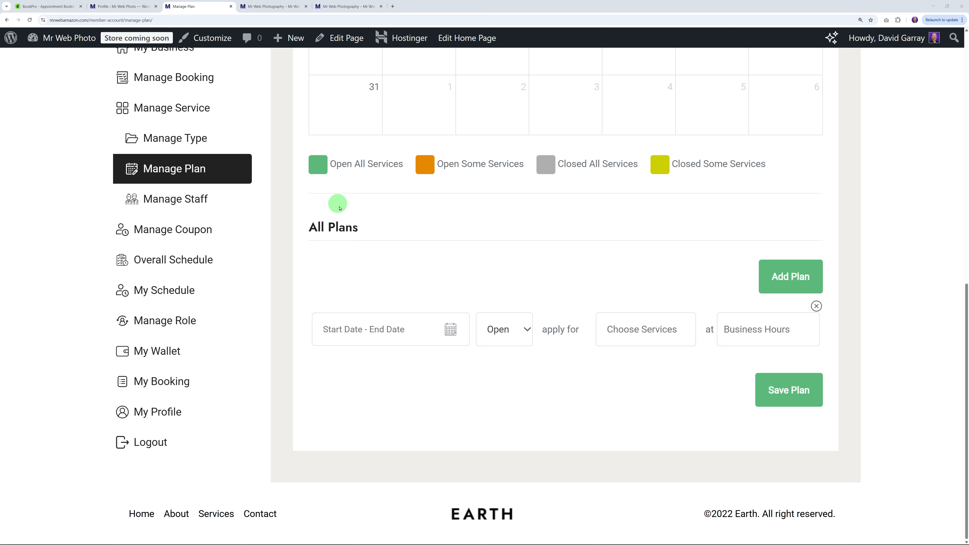
- Set the plan's date range from 2025-02-01 to 2025-06-30
left_click_drag(331, 227, 380, 226)
left_click(380, 226)
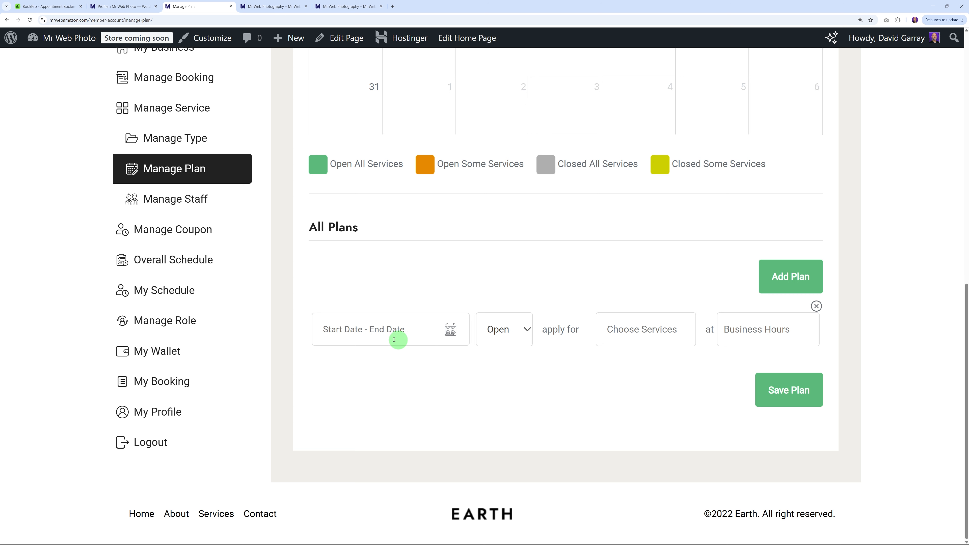
left_click(382, 329)
left_click(325, 358)
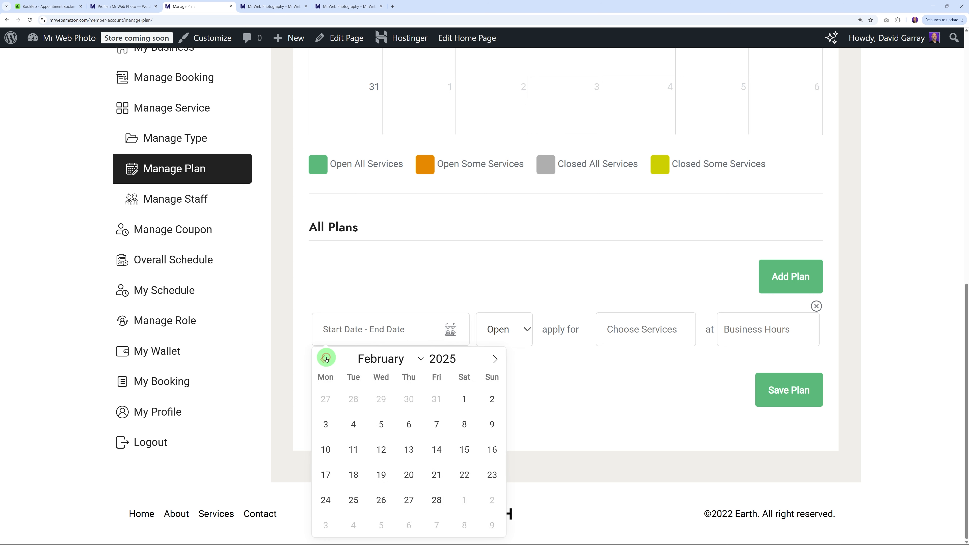
left_click(464, 399)
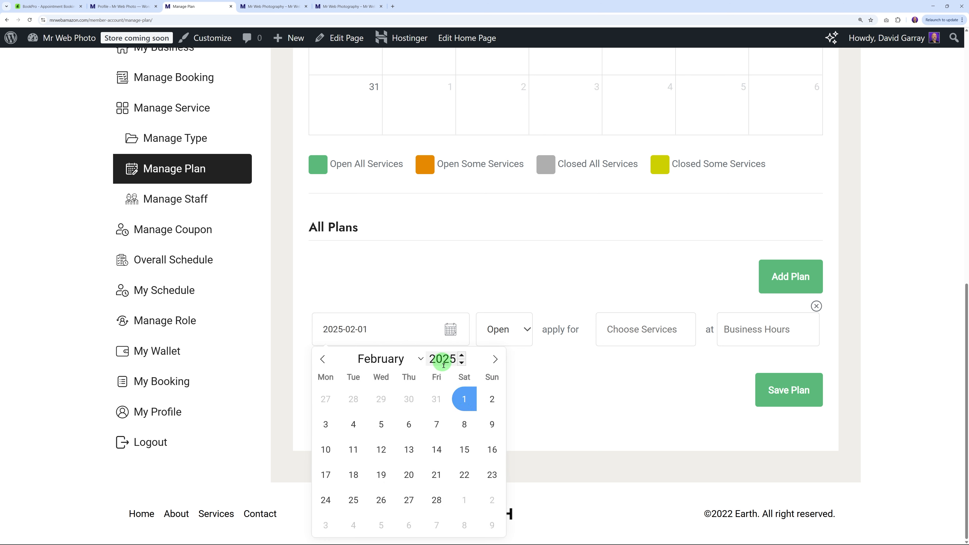
left_click(498, 362)
left_click(498, 362)
left_click(497, 362)
left_click(498, 362)
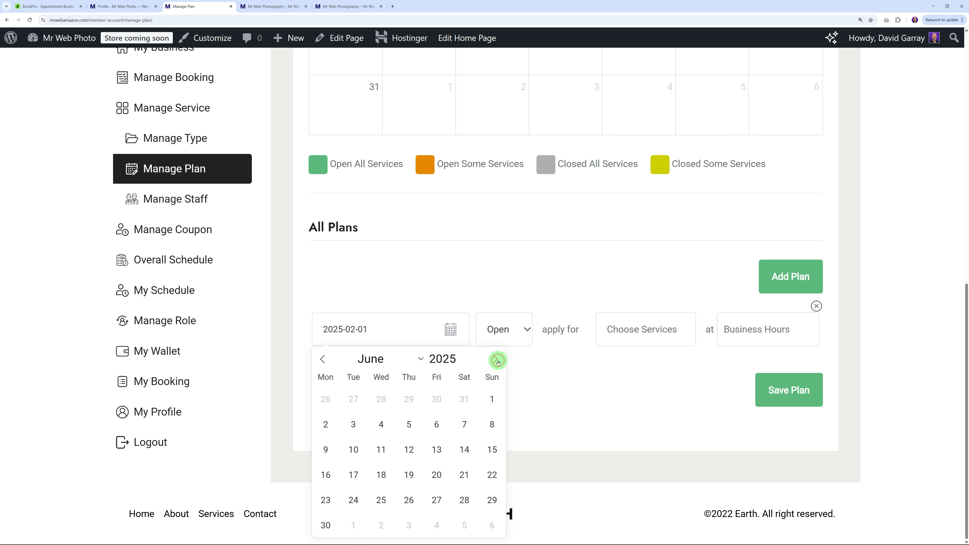
left_click(326, 525)
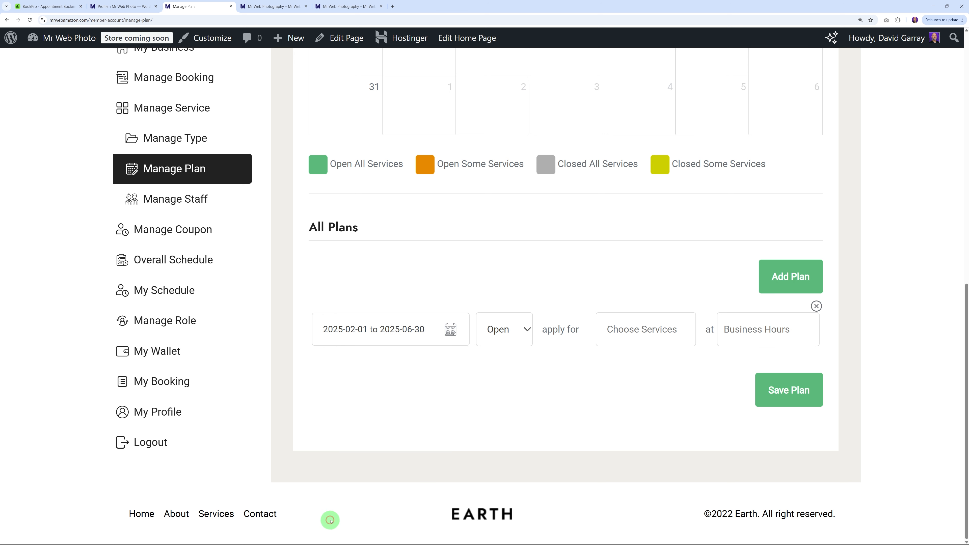
- Keep All Services and Full Time business hours, then save the plan
left_click(637, 338)
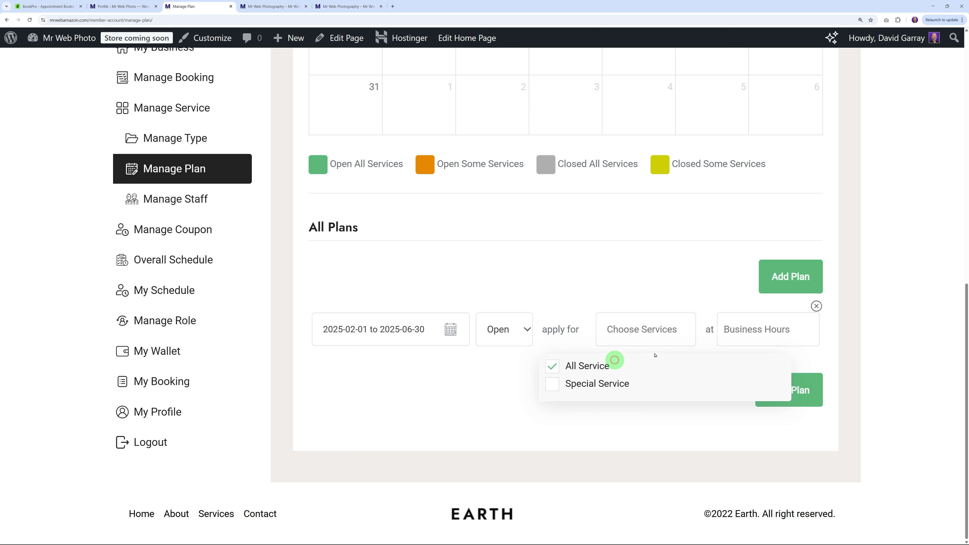
left_click(773, 327)
left_click(751, 331)
left_click(649, 334)
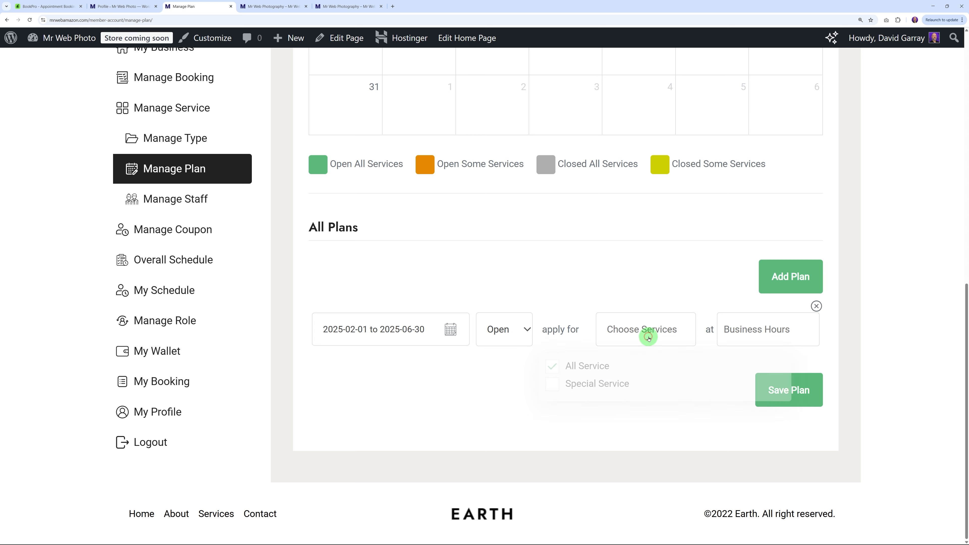
left_click(796, 395)
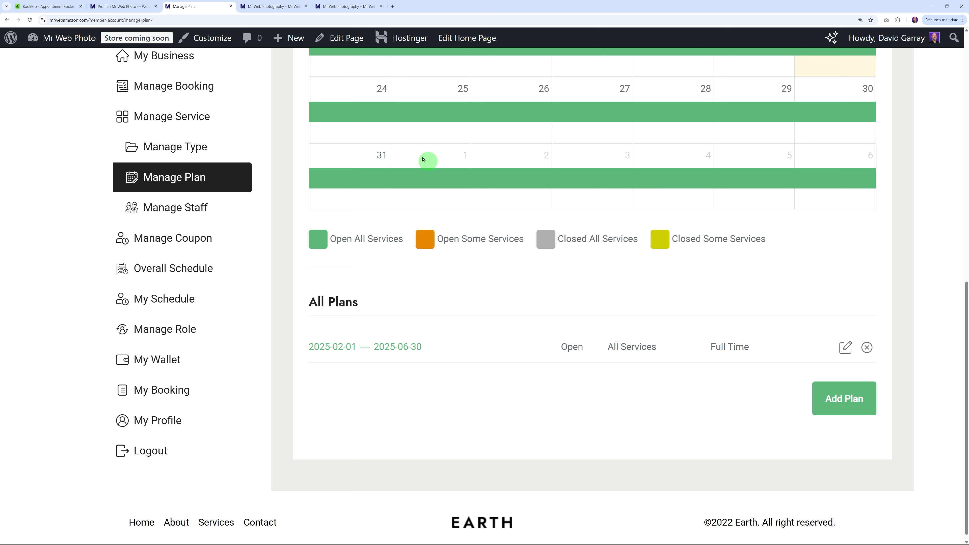
- Reopen the Highlight Package booking and pick Saturday 29 March at the 18:00 evening slot
left_click(282, 5)
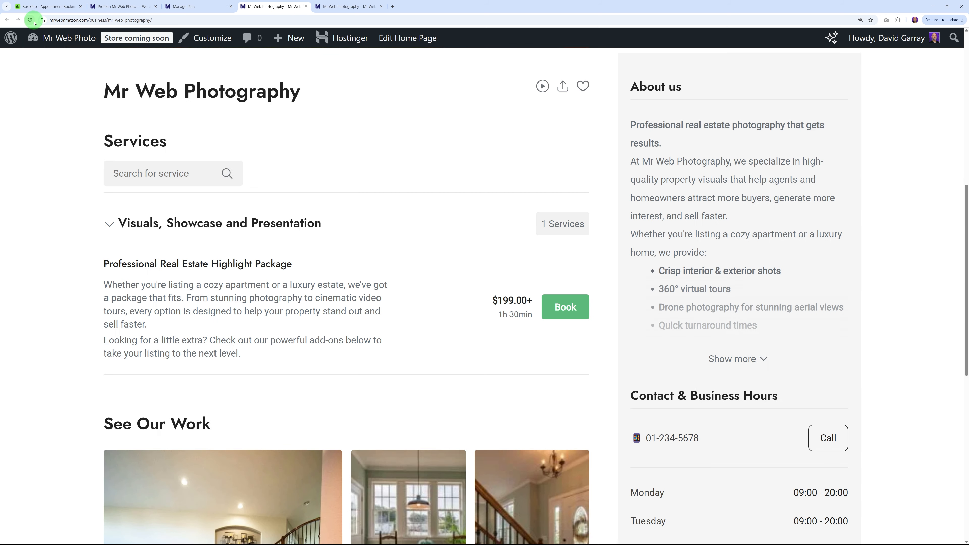
left_click(572, 310)
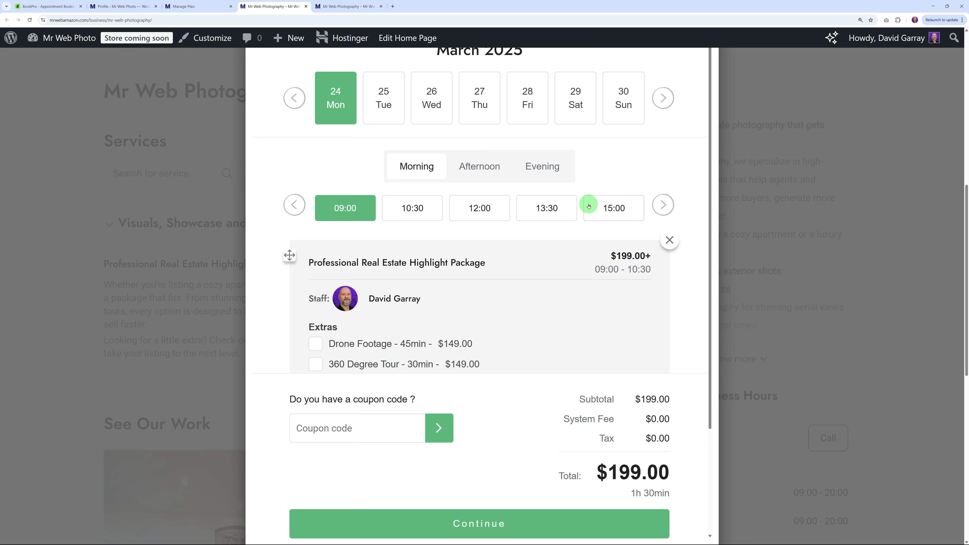
key("ctrl+minus")
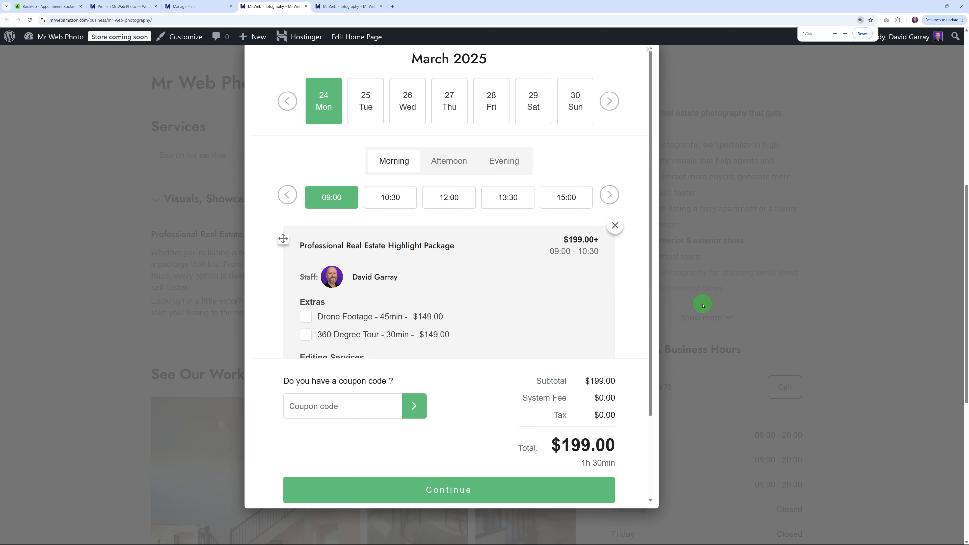
scroll(671, 298, "up", 1)
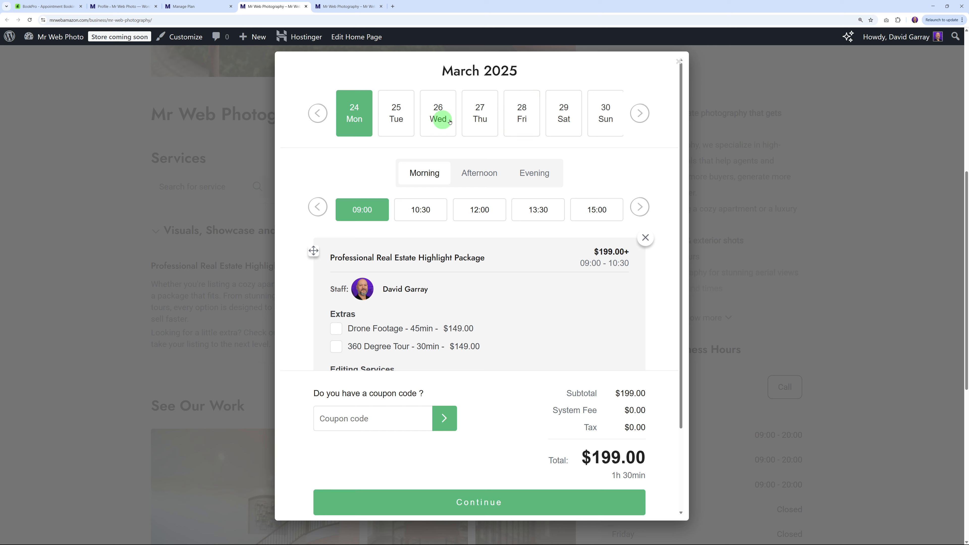
left_click(565, 119)
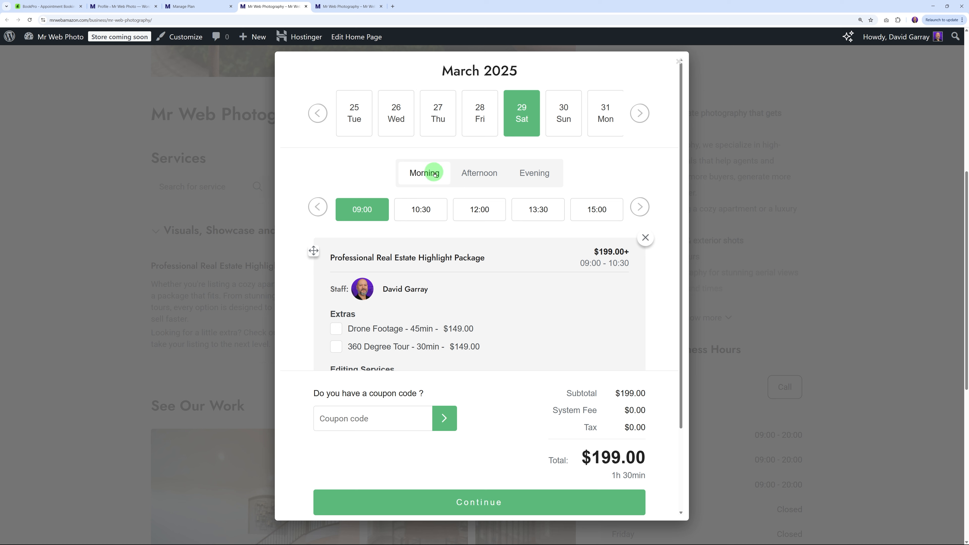
left_click(542, 176)
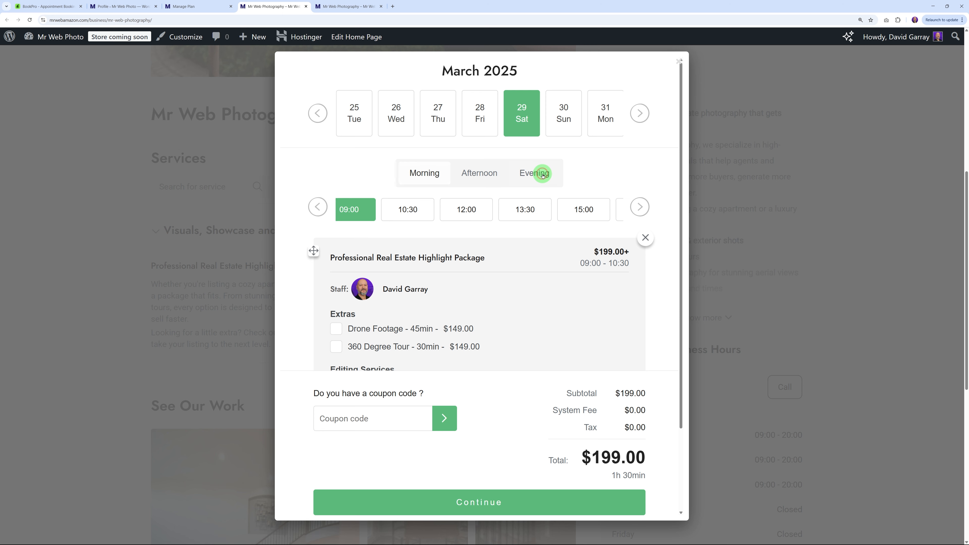
left_click(596, 210)
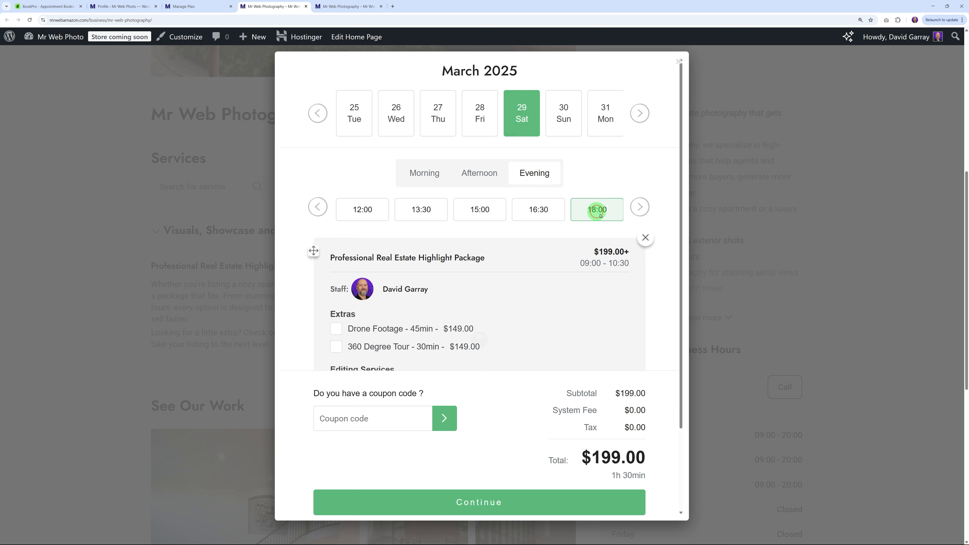
- Add Drone Footage, 360 Degree Tour and Cinematic Promo Video, then continue to checkout
scroll(659, 294, "down", 3)
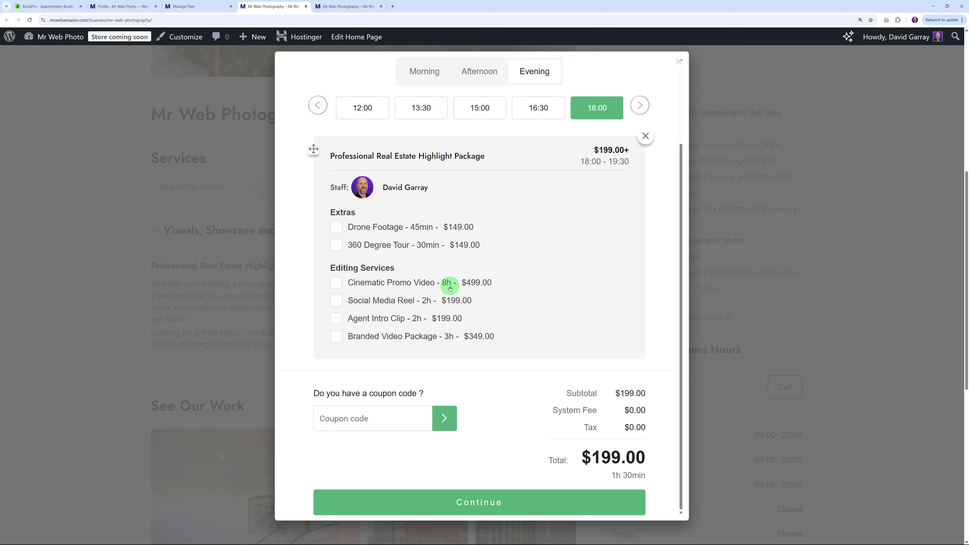
left_click(337, 227)
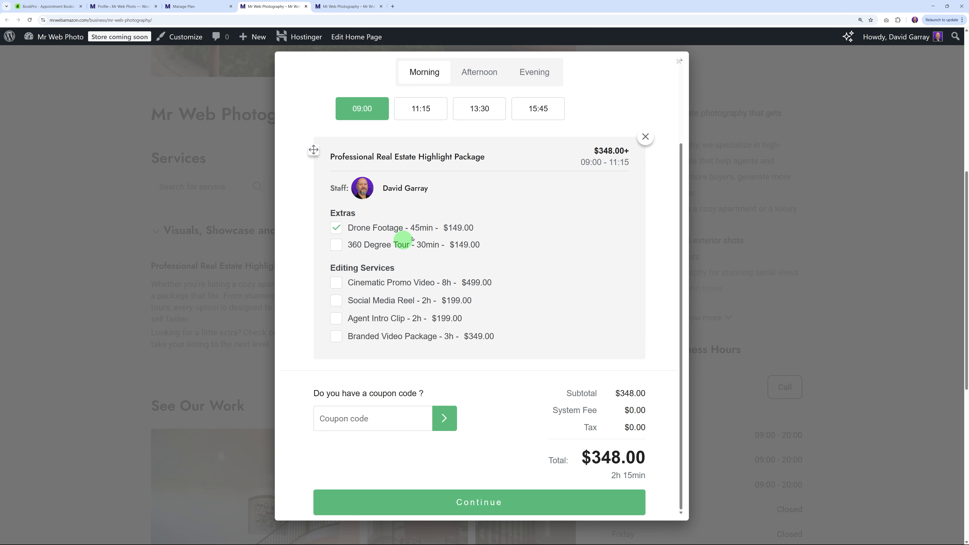
left_click(336, 244)
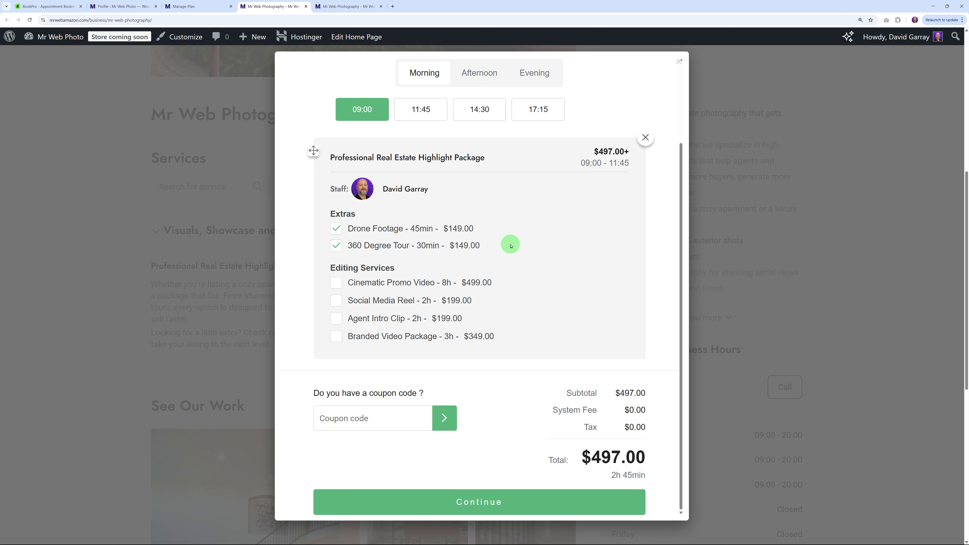
left_click(337, 283)
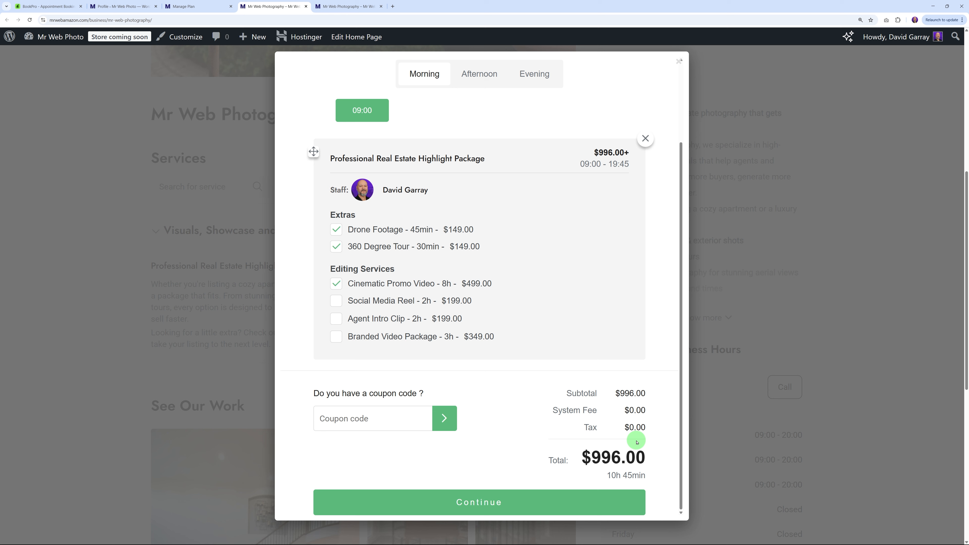
scroll(636, 442, "down", 1)
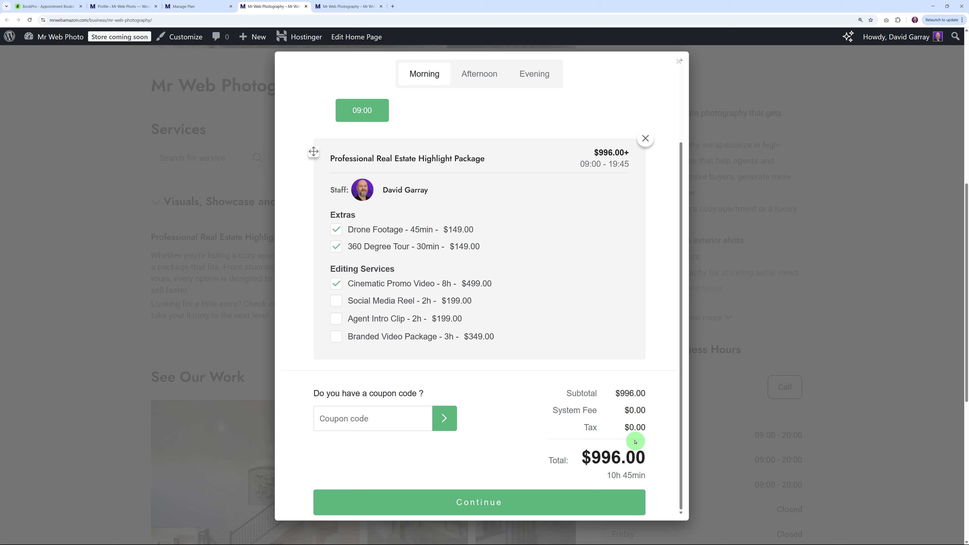
left_click(490, 500)
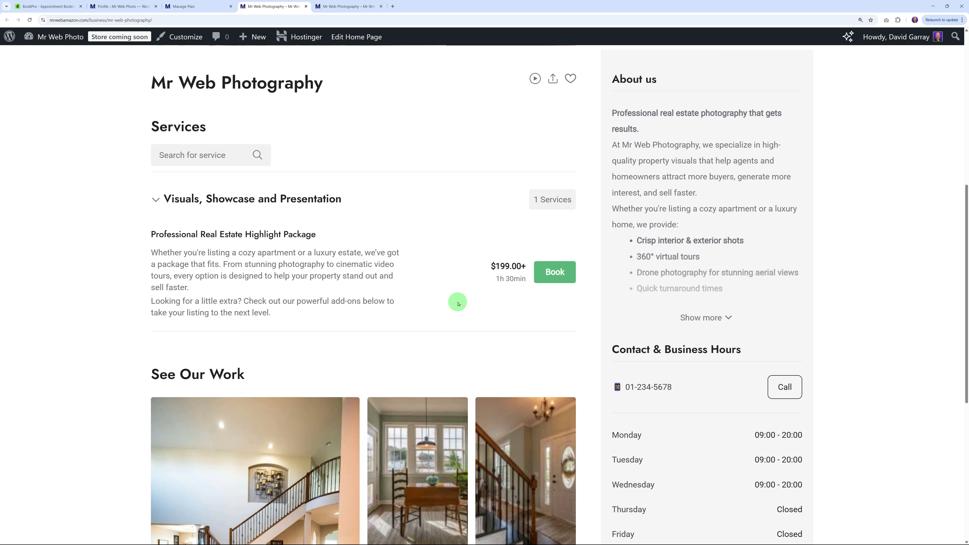
- Check WooCommerce Settings > Payments, finding no payment methods enabled
left_click(129, 8)
key("ctrl+plus")
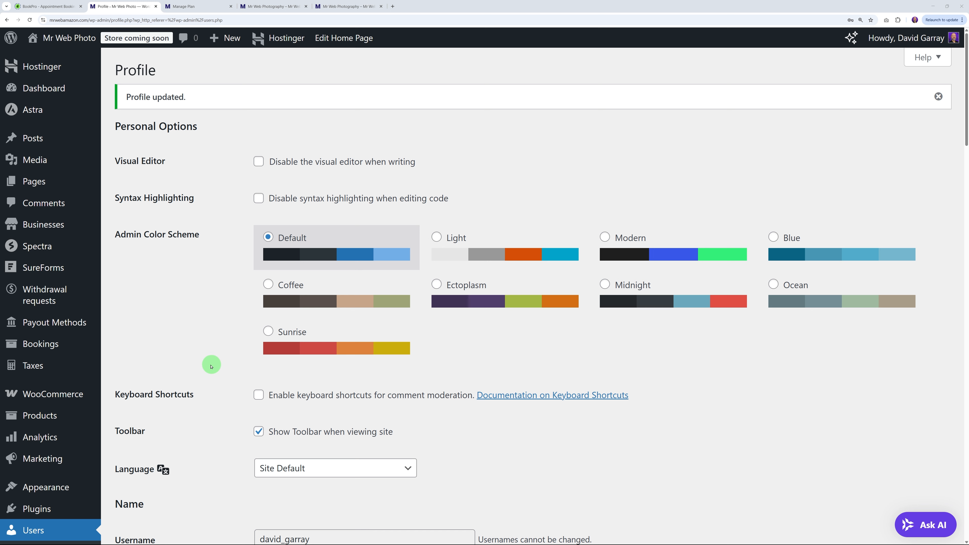
mouse_move(42, 394)
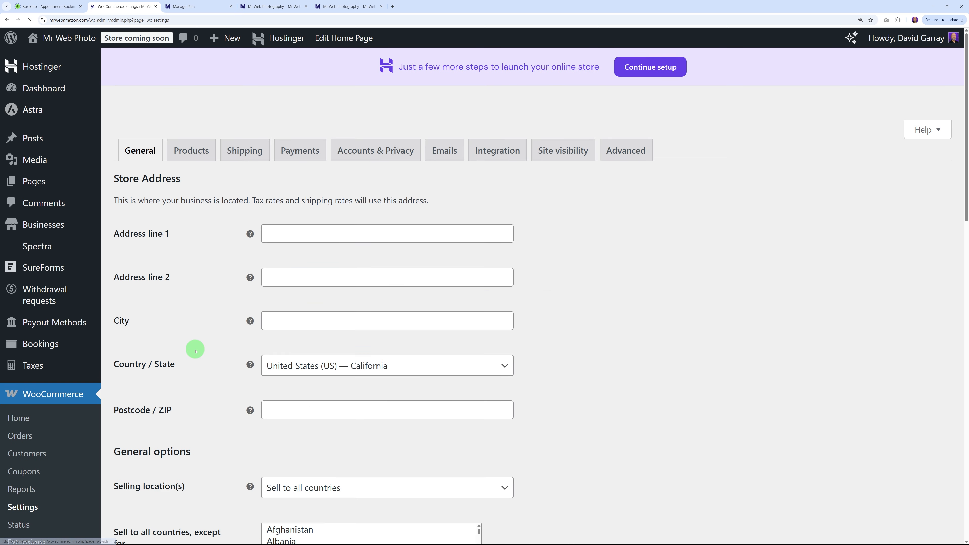
left_click(301, 152)
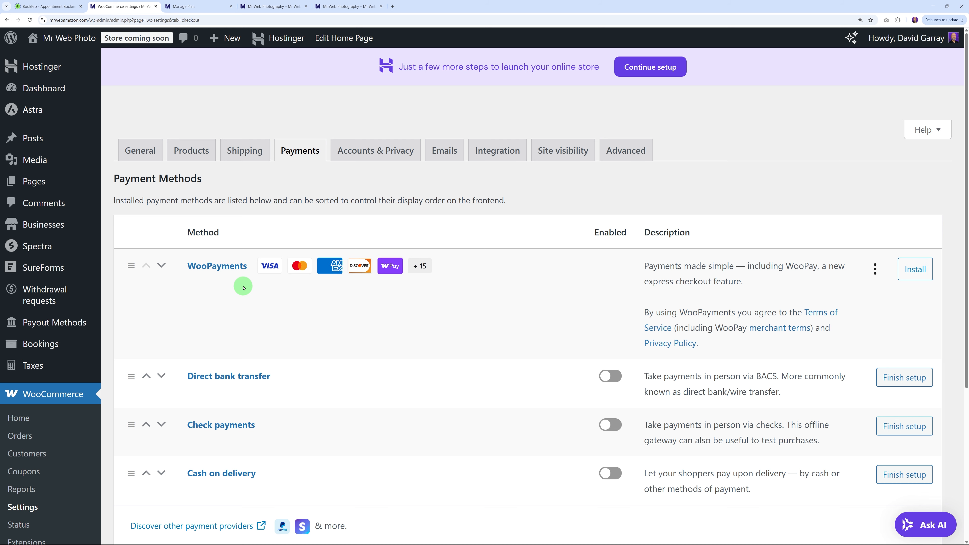
- Go to Plugins > Add New Plugin
scroll(80, 400, "down", 5)
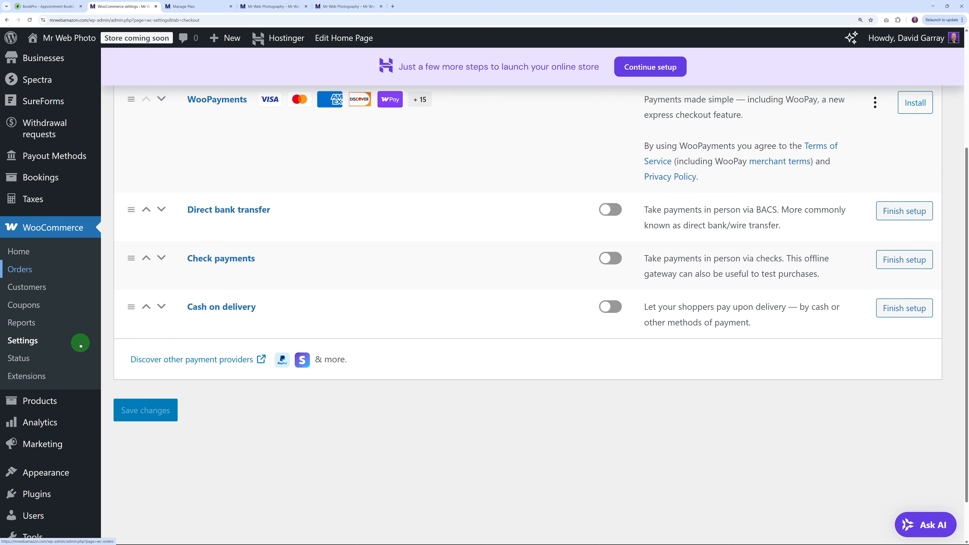
mouse_move(54, 444)
left_click(119, 461)
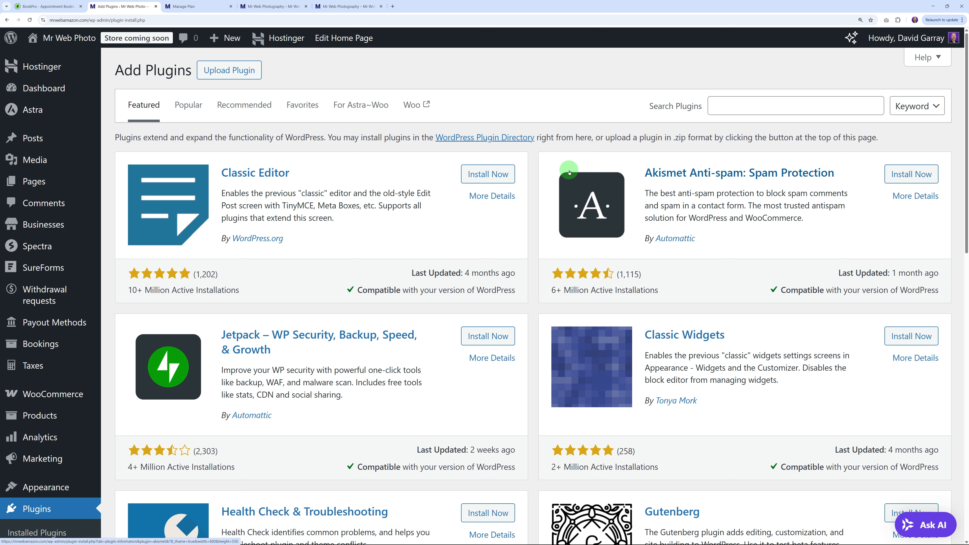
- Search plugins for 'woocommerce stripe' and install Payment Plugins for Stripe WooCommerce
left_click(777, 103)
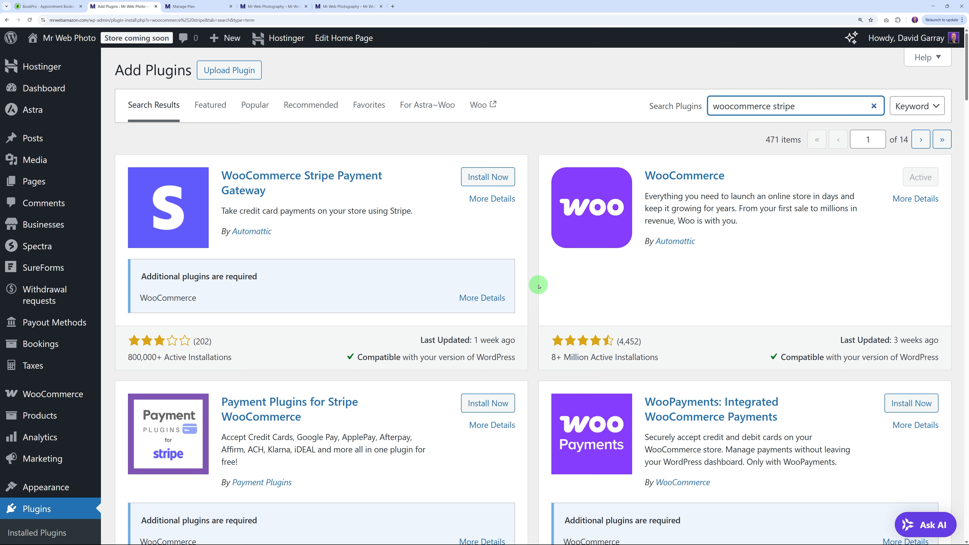
scroll(539, 286, "down", 3)
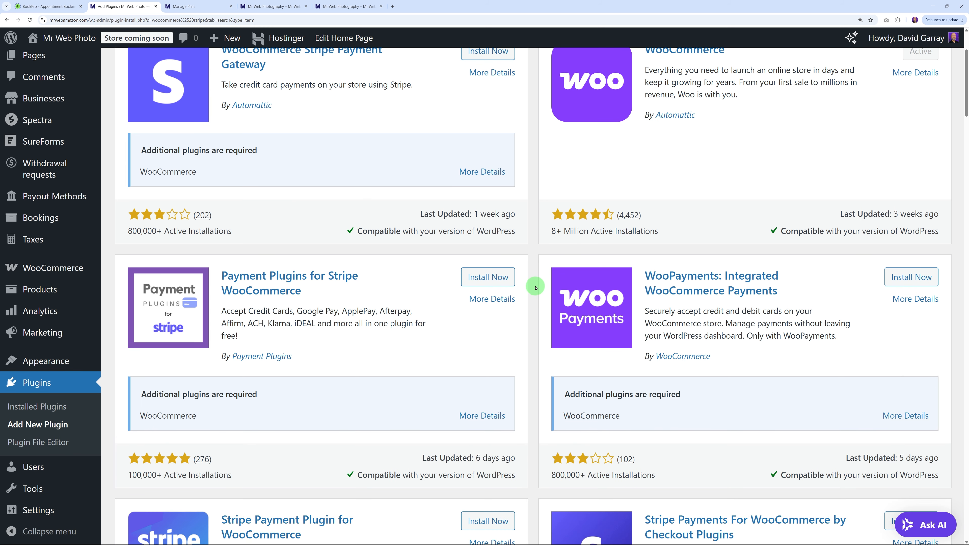
scroll(632, 244, "down", 2)
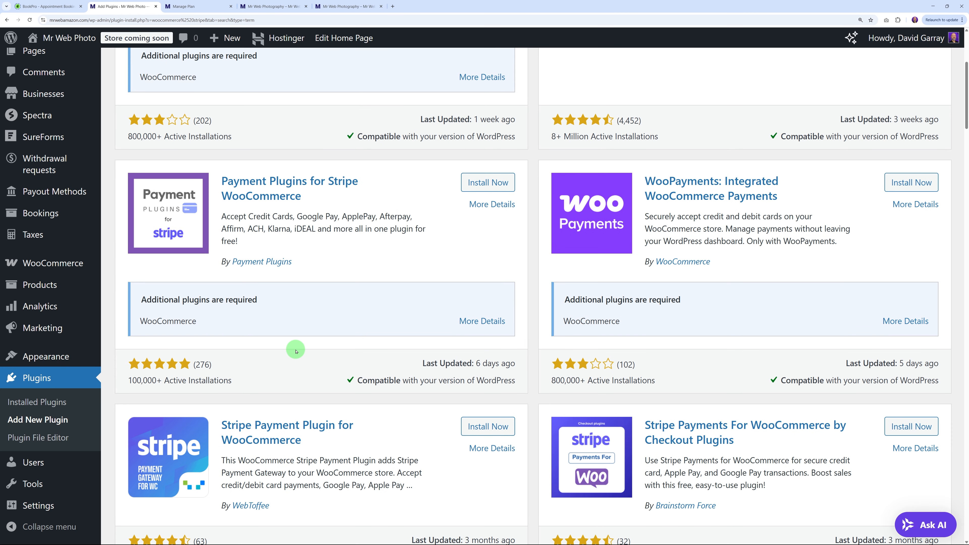
scroll(296, 351, "up", 2)
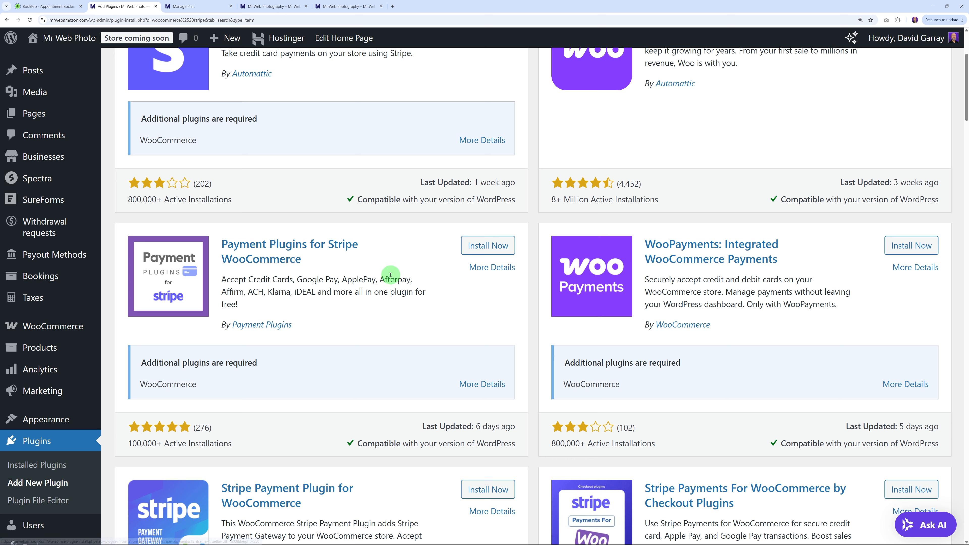
left_click(487, 249)
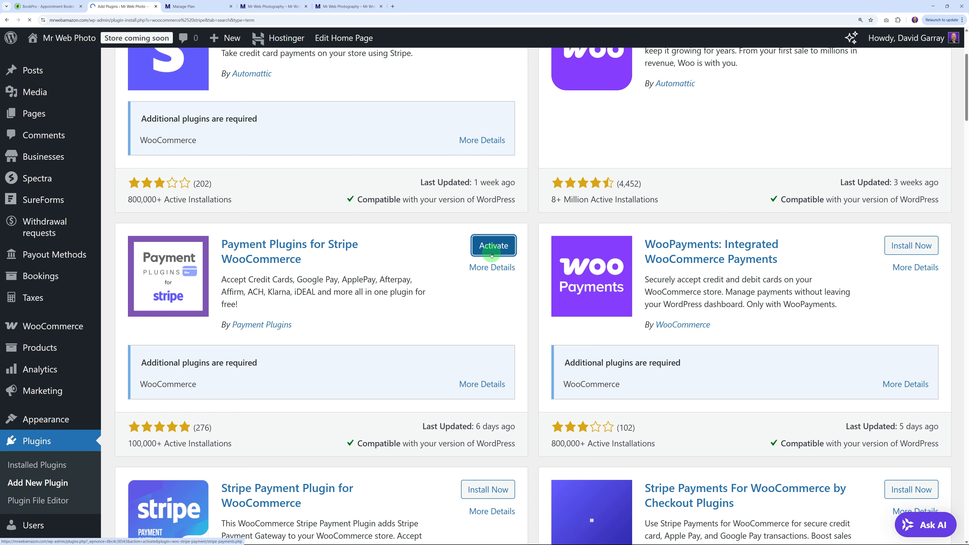
- Activate the Stripe plugin and go to WooCommerce Settings > Payments
left_click(489, 251)
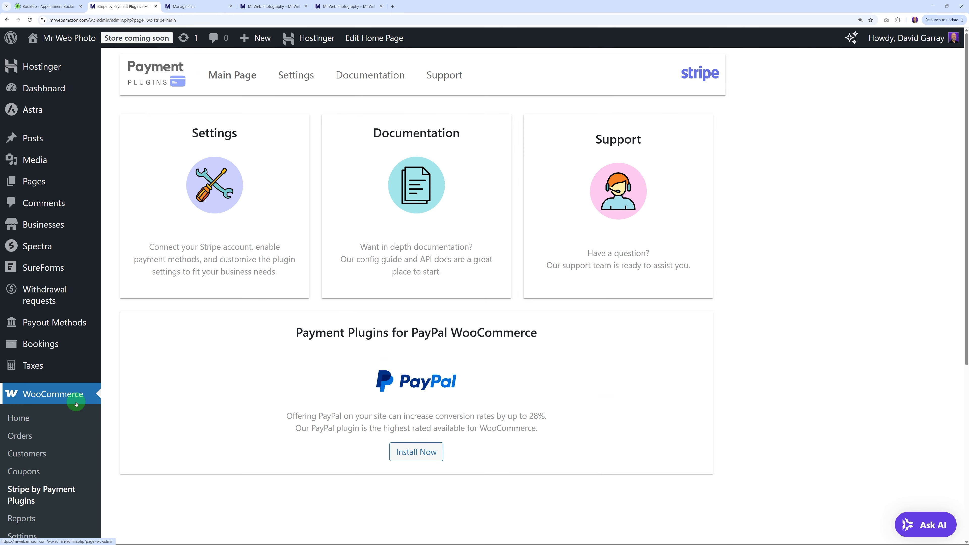
scroll(76, 396, "down", 3)
left_click(35, 410)
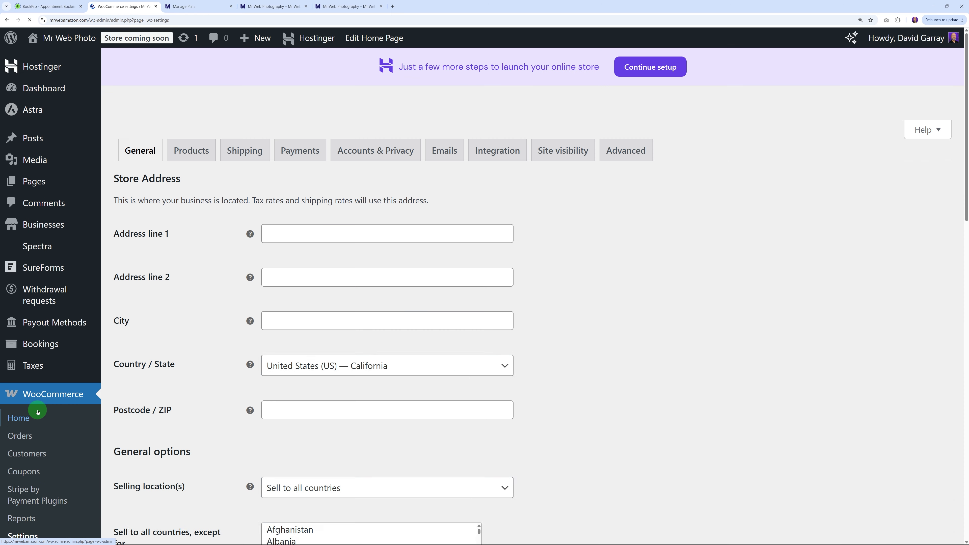
left_click(309, 160)
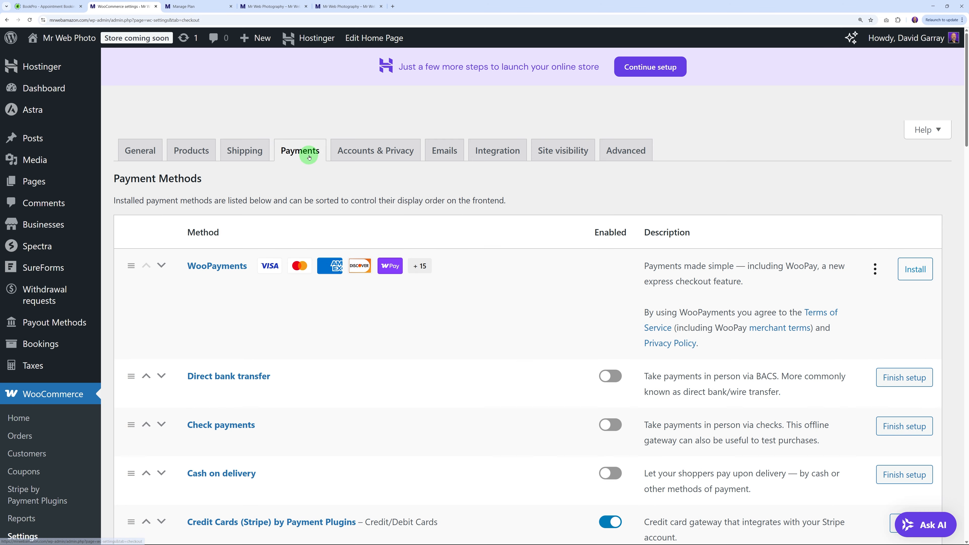
- Review the new Stripe gateways, noting Credit Cards (Stripe) is enabled
scroll(494, 285, "down", 3)
scroll(493, 284, "down", 5)
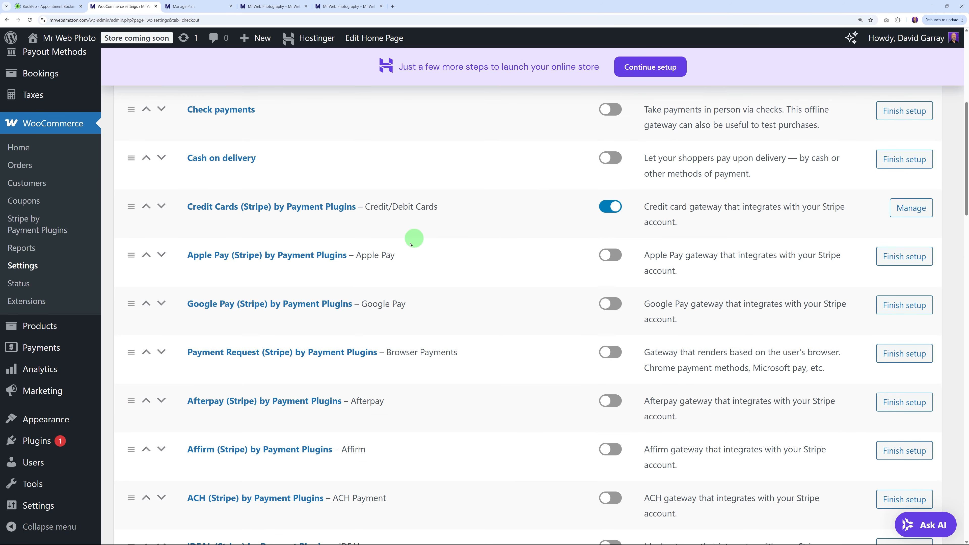
scroll(434, 434, "up", 1)
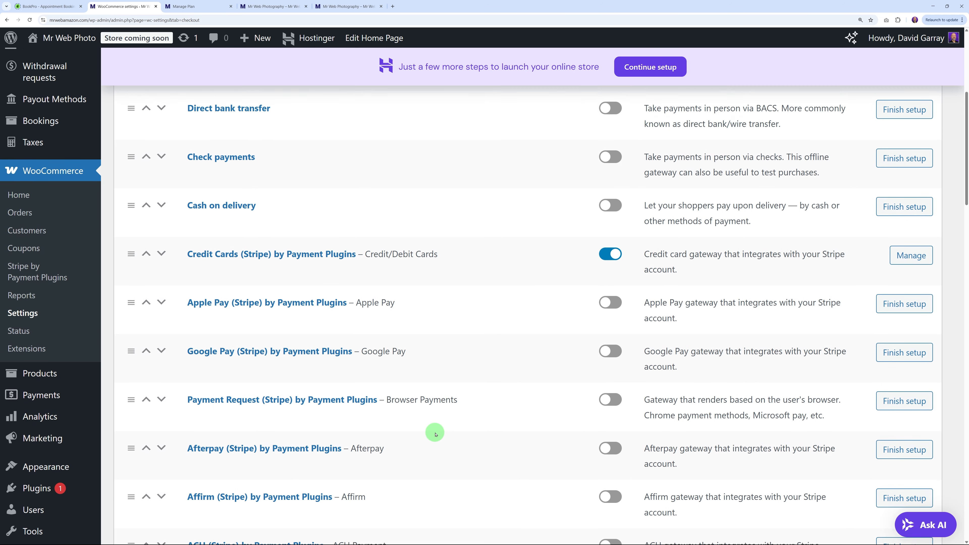
scroll(439, 427, "down", 3)
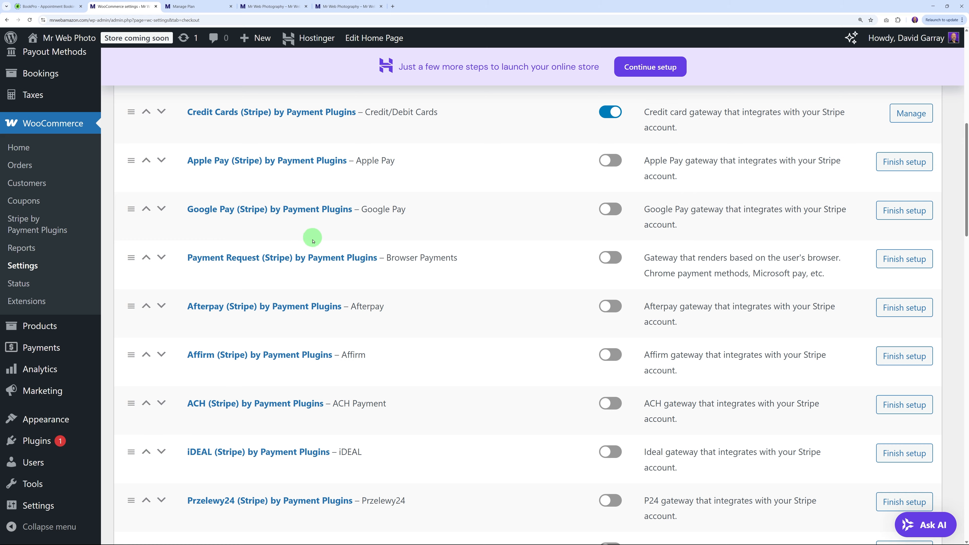
scroll(314, 239, "down", 2)
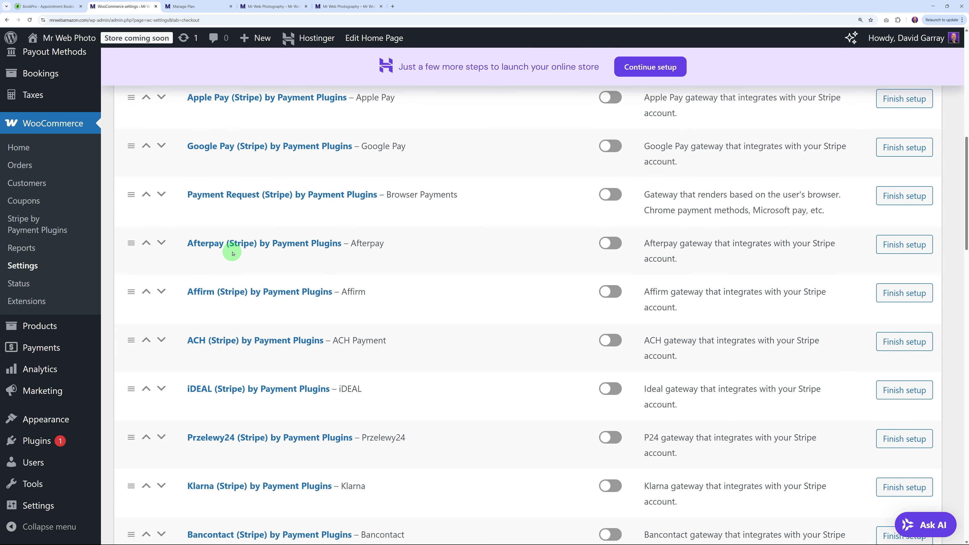
scroll(267, 278, "down", 2)
scroll(275, 344, "down", 2)
scroll(382, 374, "up", 3)
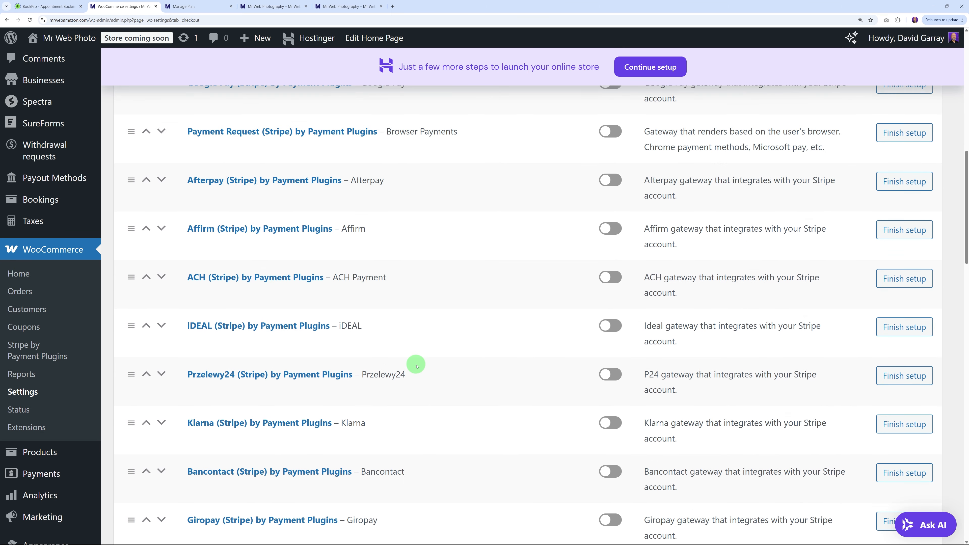
scroll(419, 363, "up", 6)
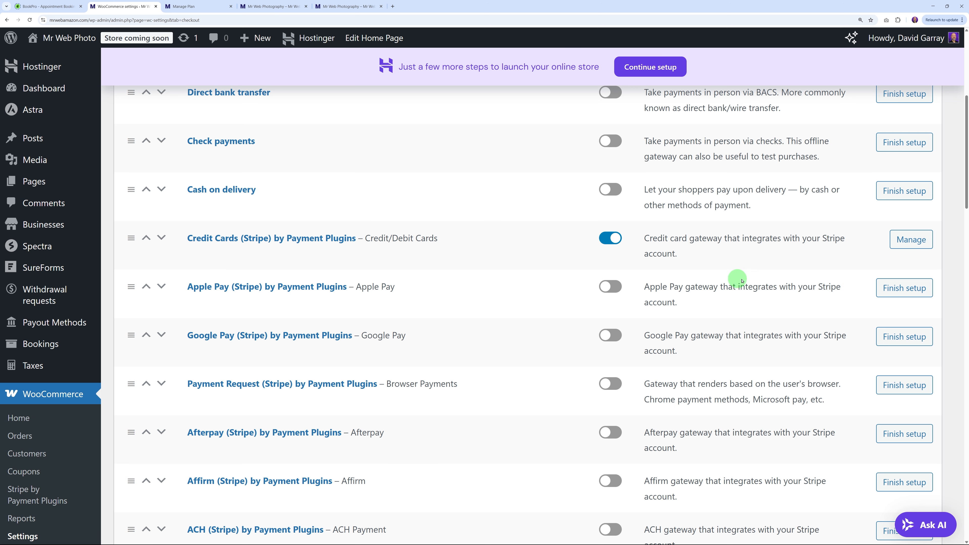
- Open the Credit Cards (Stripe) API settings and keep Mode on Test
left_click(912, 239)
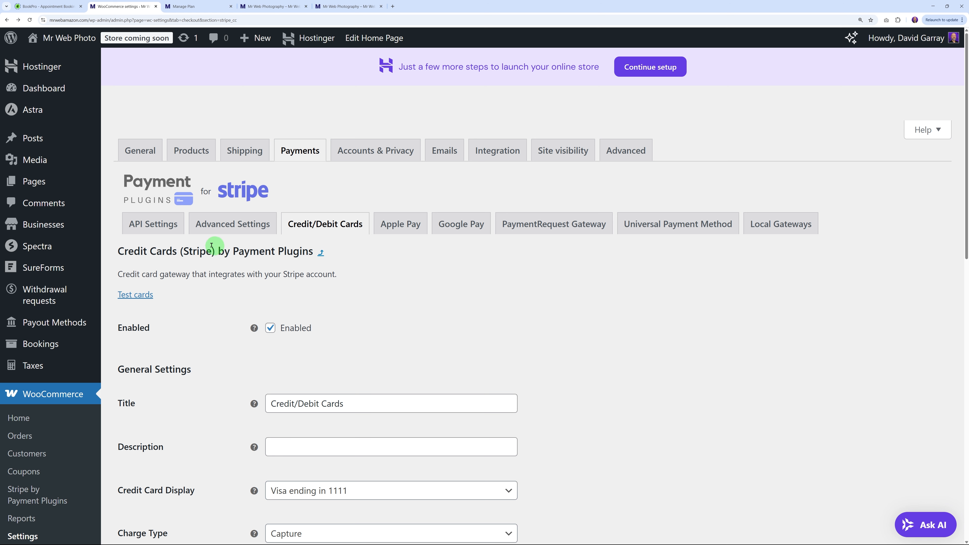
left_click(155, 226)
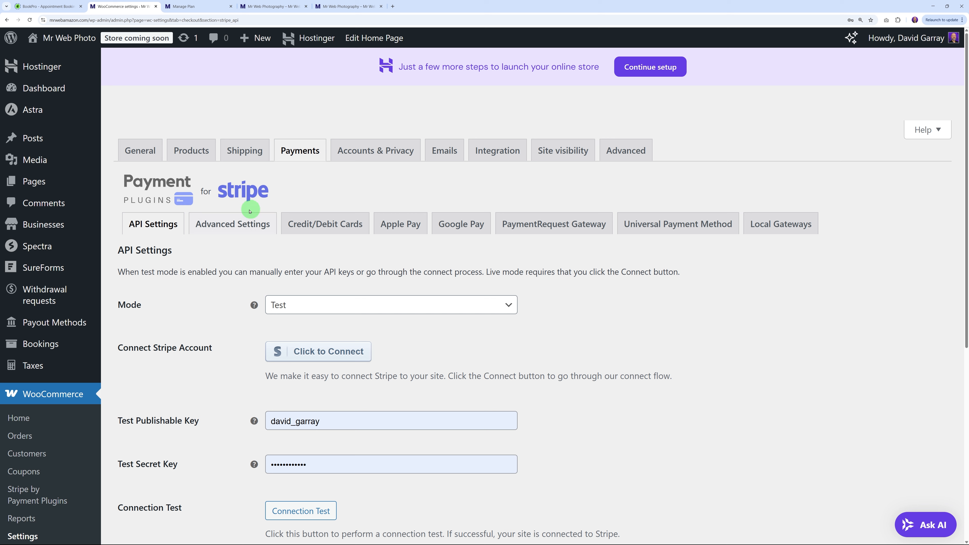
left_click(328, 308)
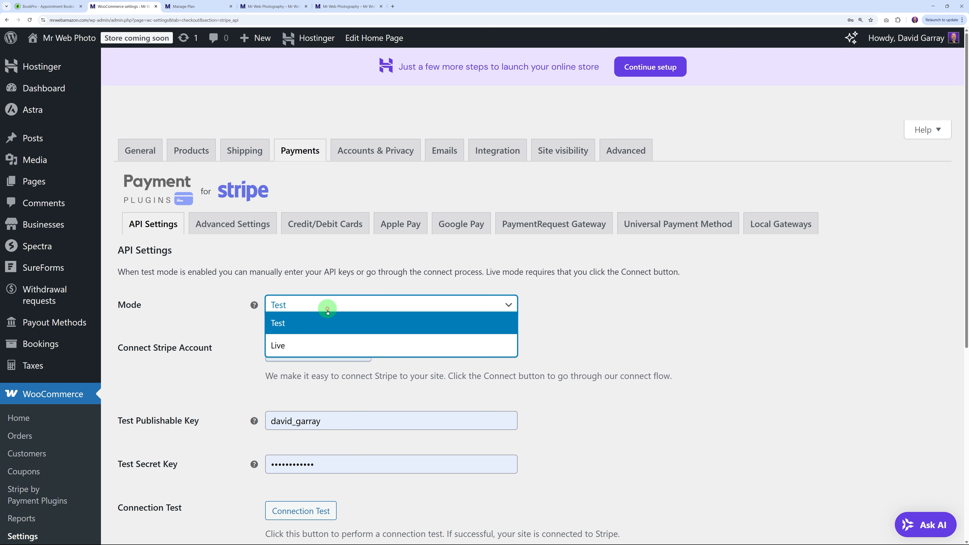
left_click(316, 323)
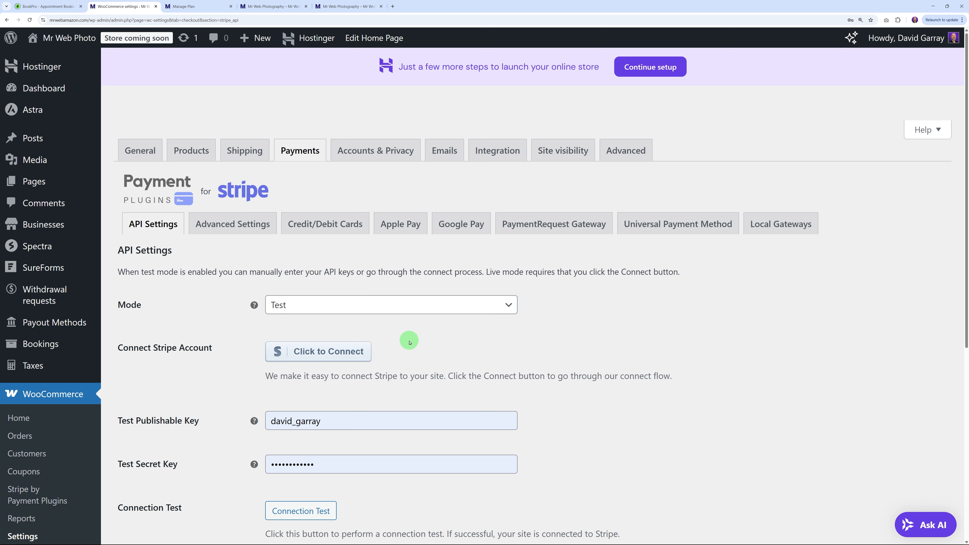
left_click(398, 307)
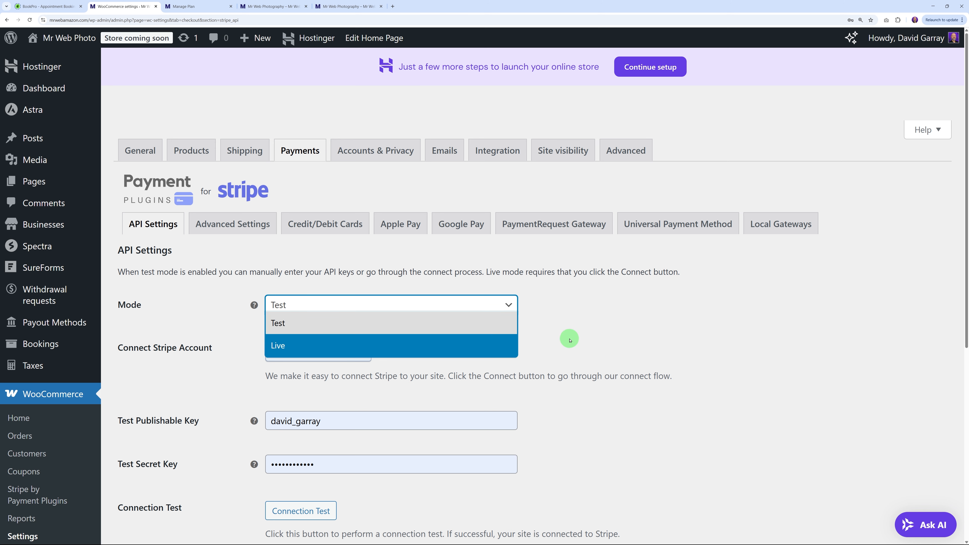
left_click(569, 338)
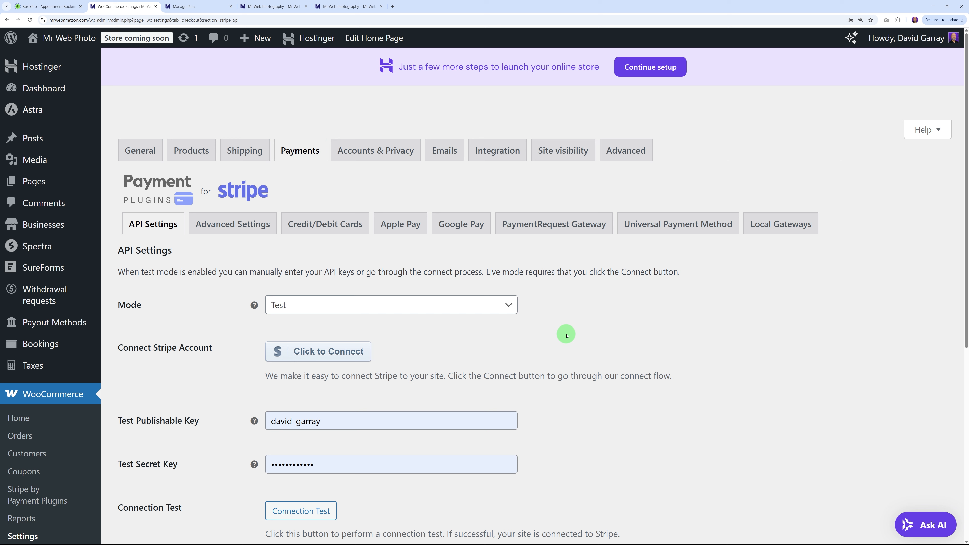
- Connect a Stripe account to the store through Click to Connect
left_click(335, 355)
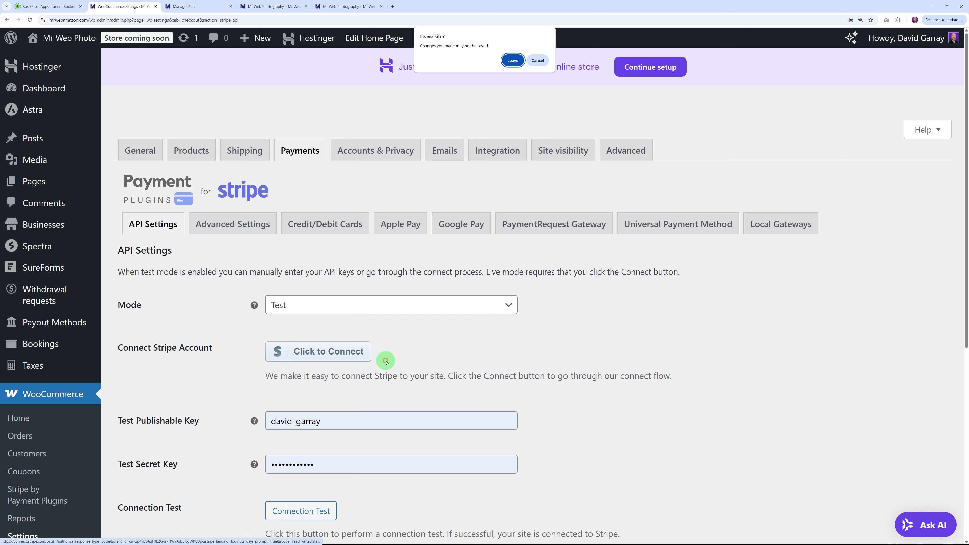
left_click(514, 61)
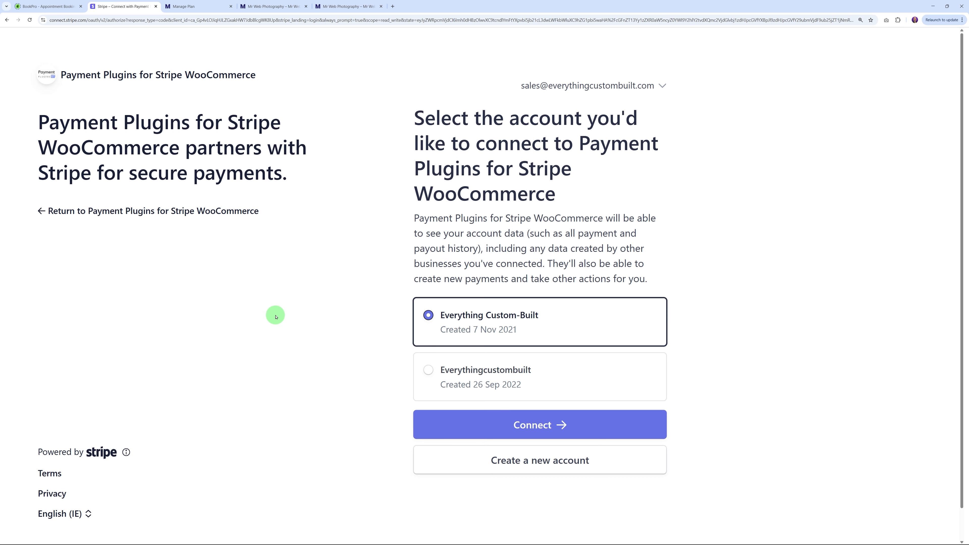
left_click(511, 414)
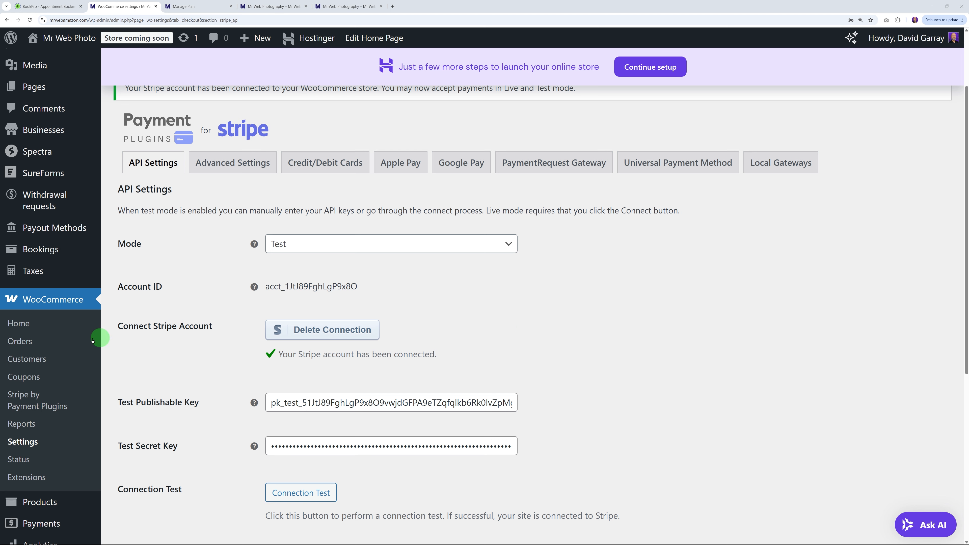
mouse_move(44, 128)
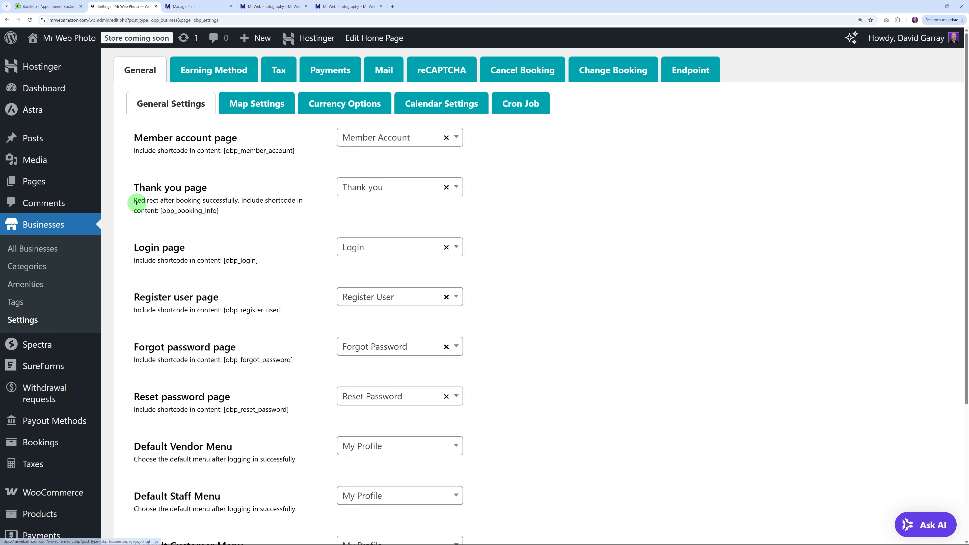
- Enable Woocommerce booking payments with Processing order status and save the settings
left_click(336, 74)
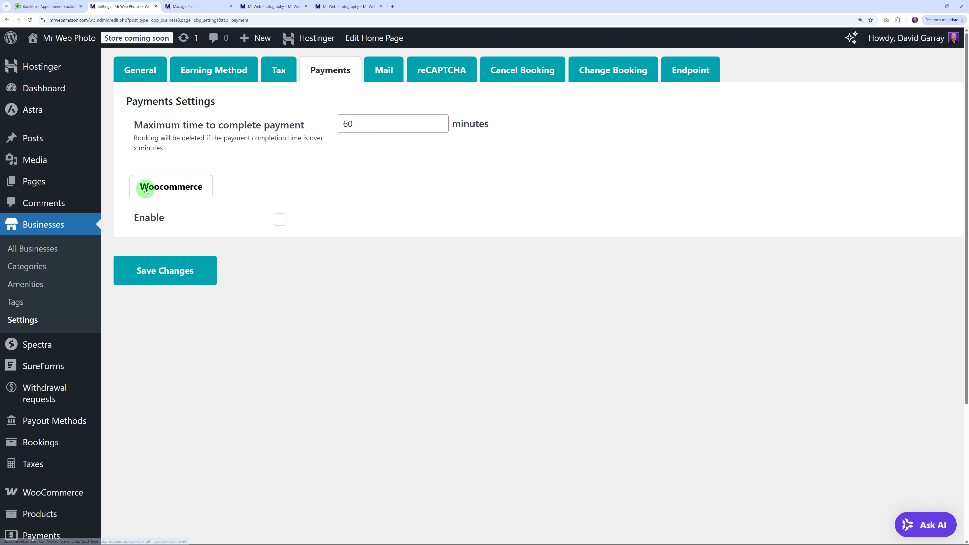
left_click(280, 220)
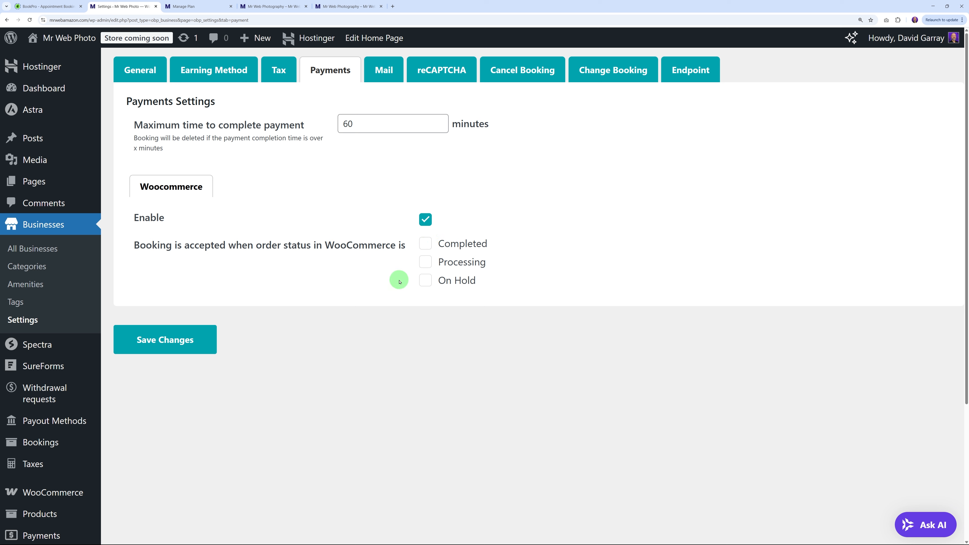
left_click(426, 264)
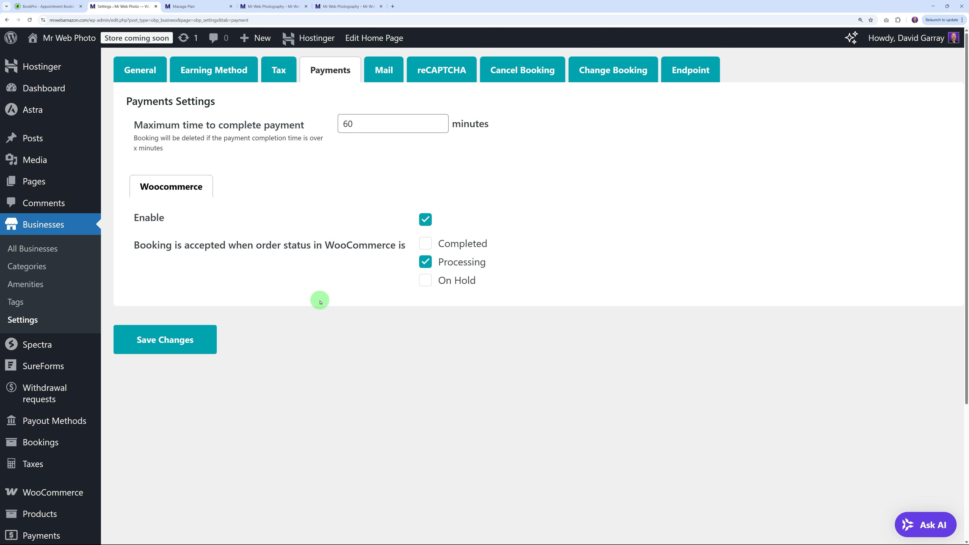
left_click(162, 339)
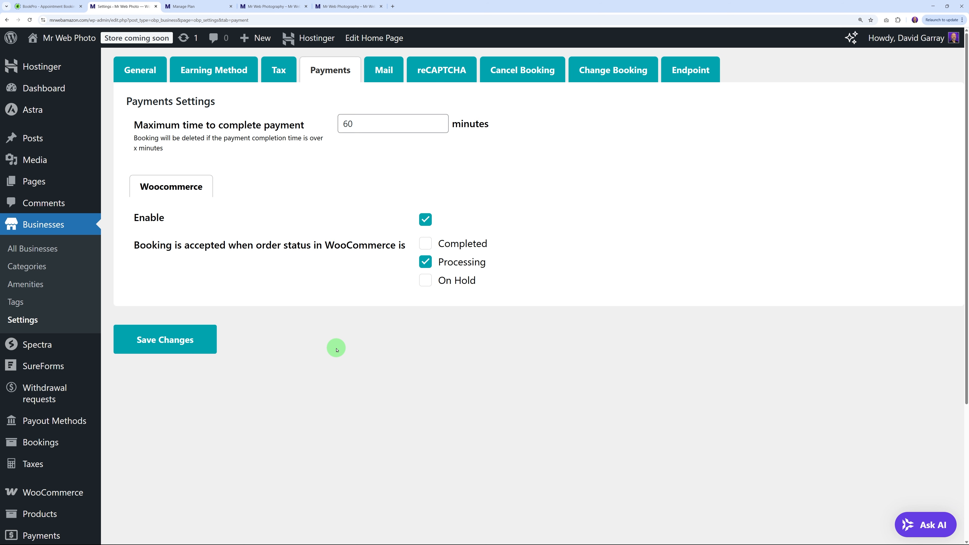
left_click(292, 7)
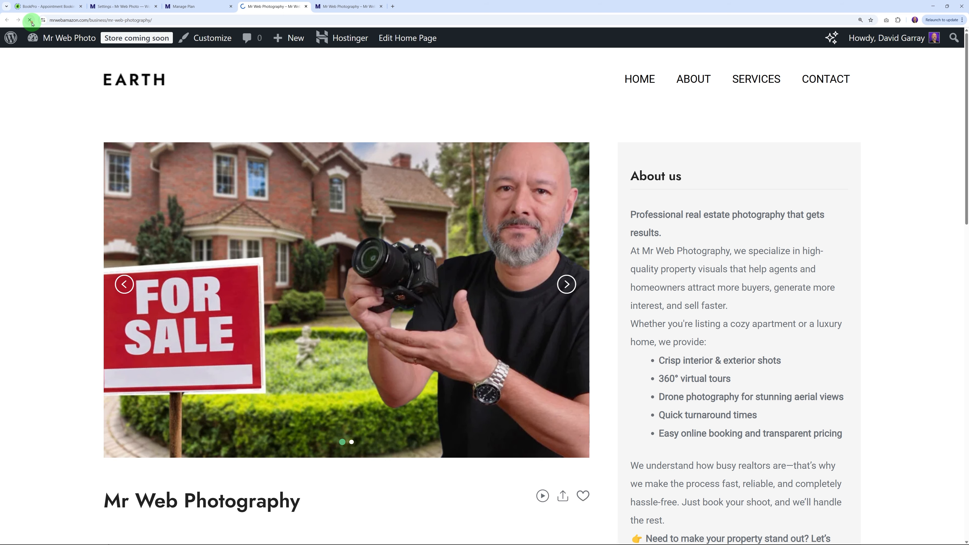
- Book the Highlight Package for Saturday 29 March at the 15:00 afternoon slot
scroll(397, 306, "down", 8)
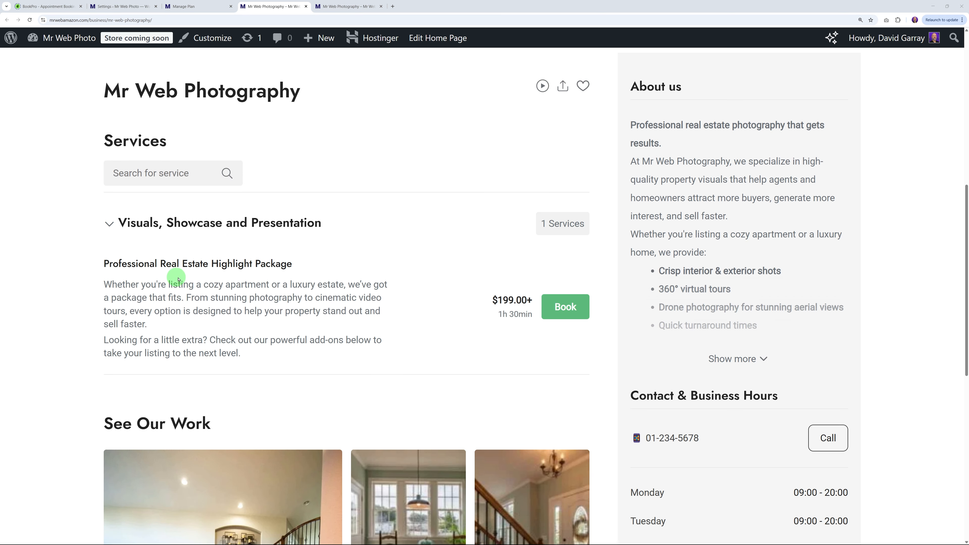
left_click(566, 307)
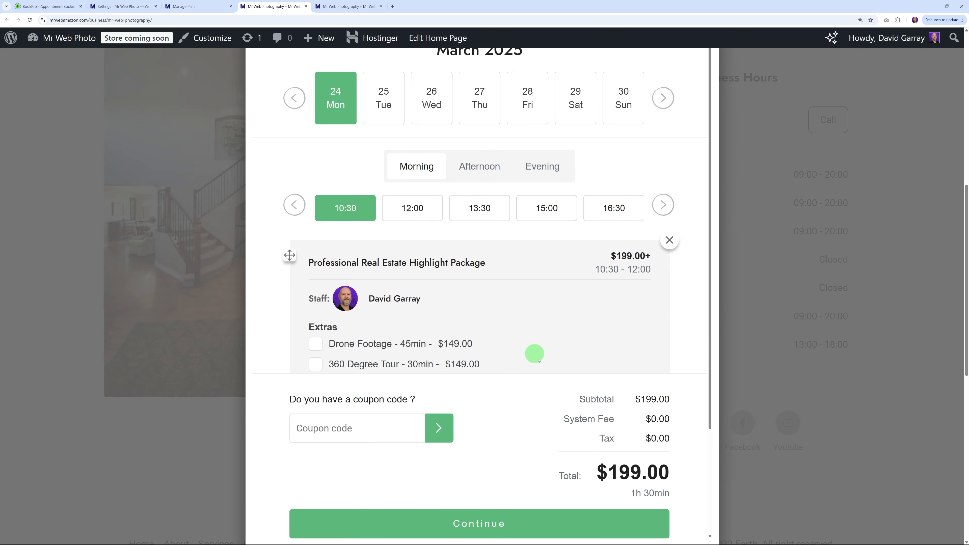
left_click(576, 102)
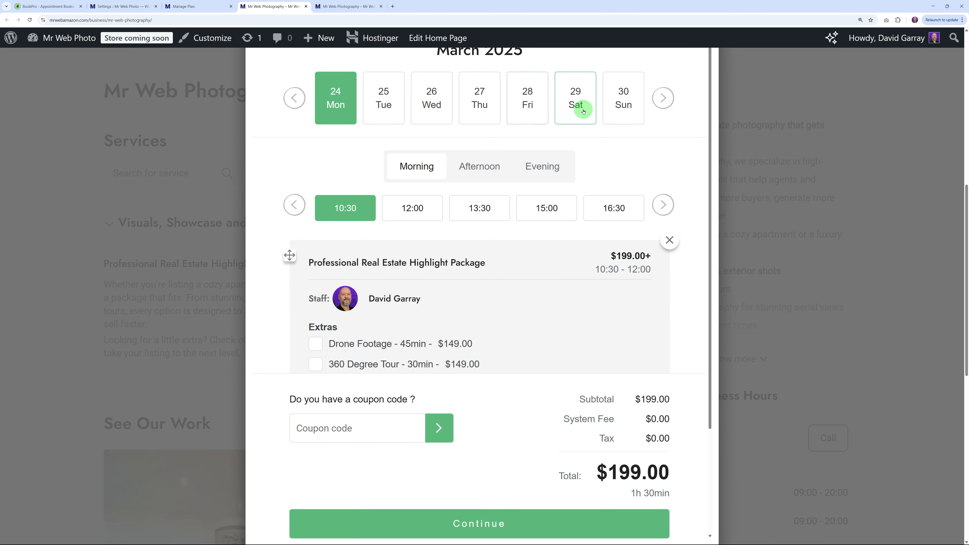
left_click(493, 164)
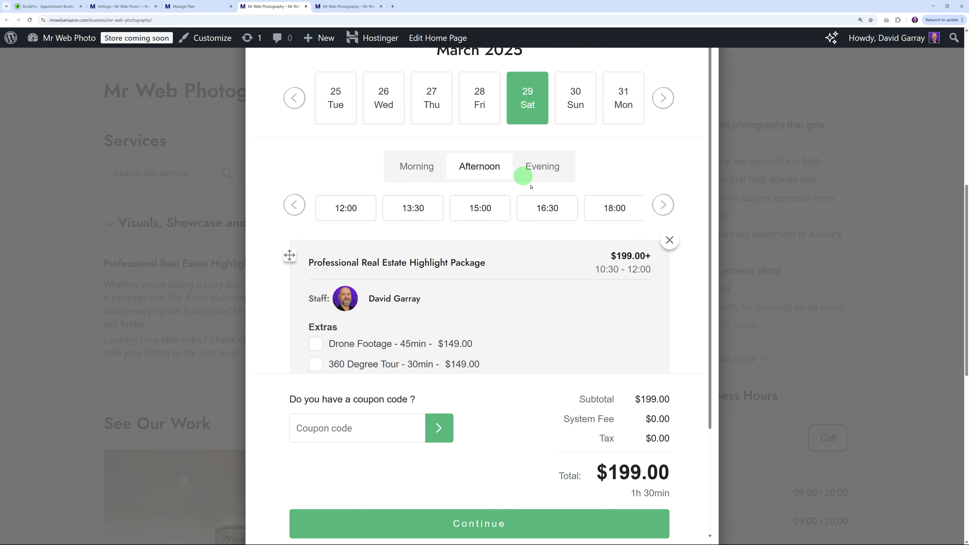
left_click(497, 213)
- Add Drone Footage, 360 Degree Tour and Cinematic Promo Video, then proceed to checkout
scroll(647, 302, "down", 2)
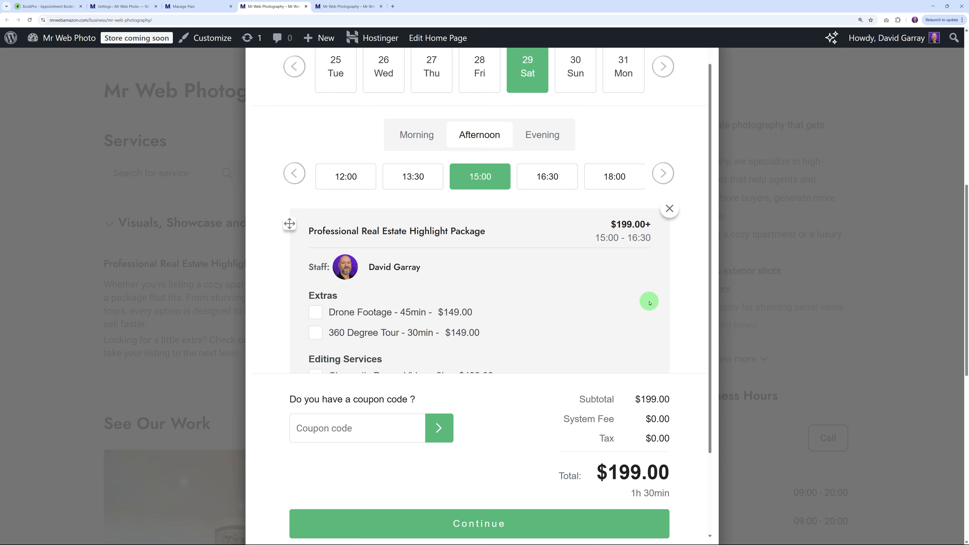
scroll(648, 301, "down", 2)
left_click(315, 218)
left_click(321, 243)
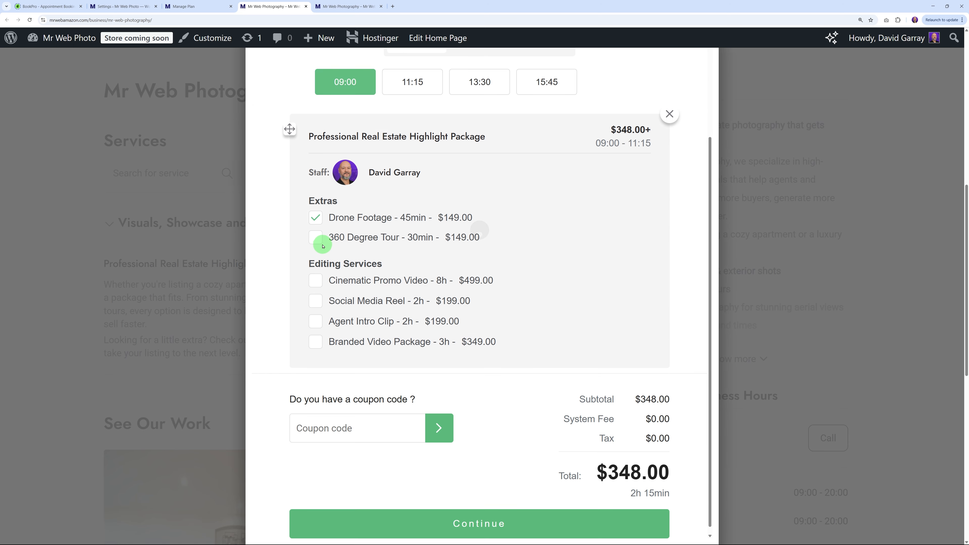
left_click(317, 279)
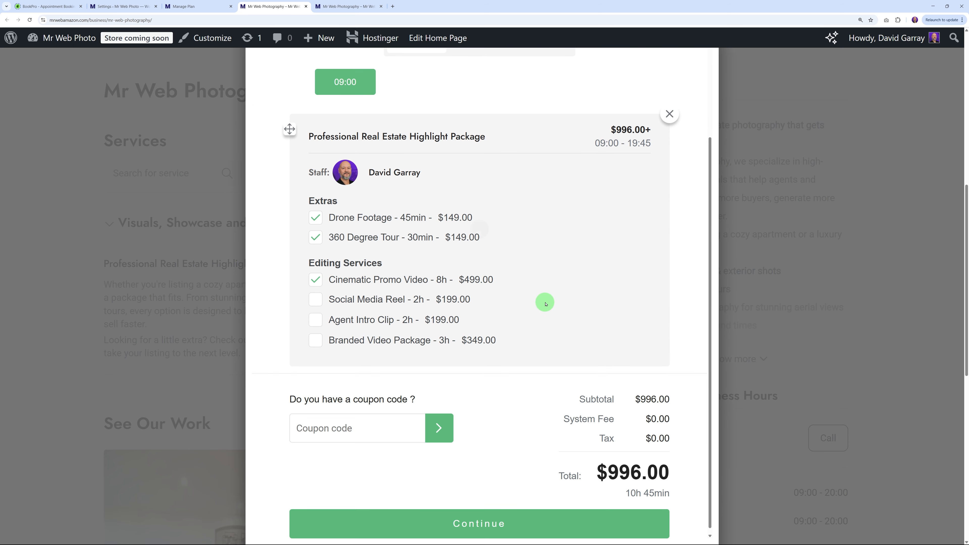
scroll(689, 299, "down", 1)
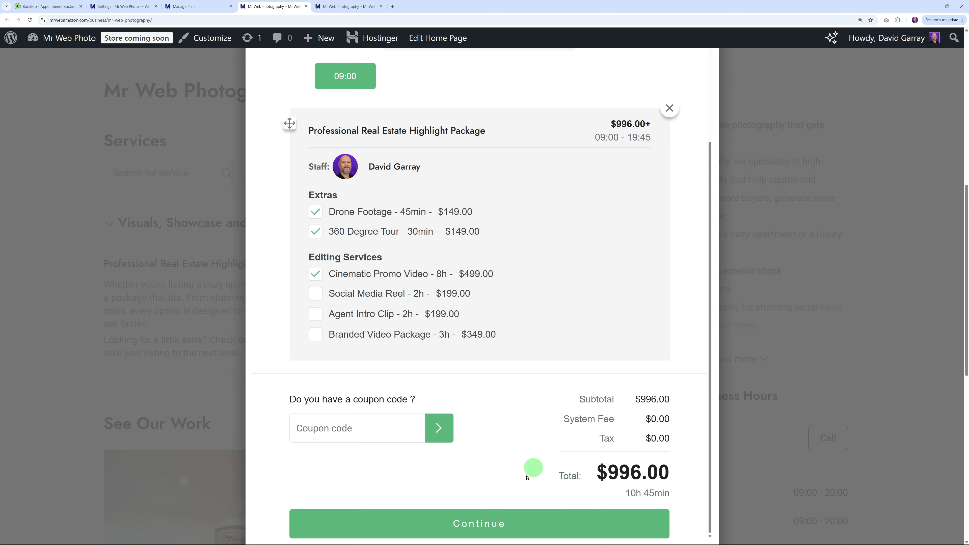
left_click(502, 523)
- Scroll through the checkout form to review the billing and Stripe test card details
scroll(557, 309, "down", 3)
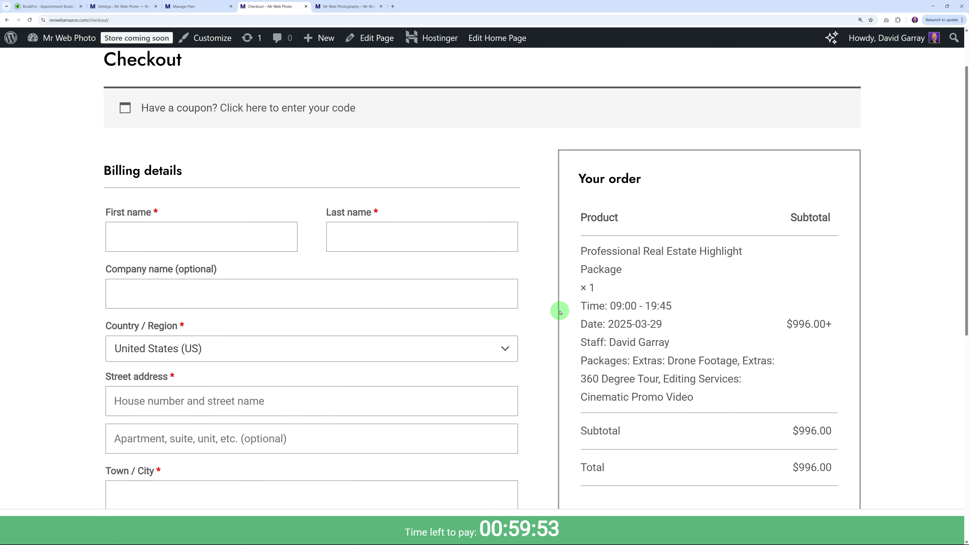
scroll(551, 311, "down", 5)
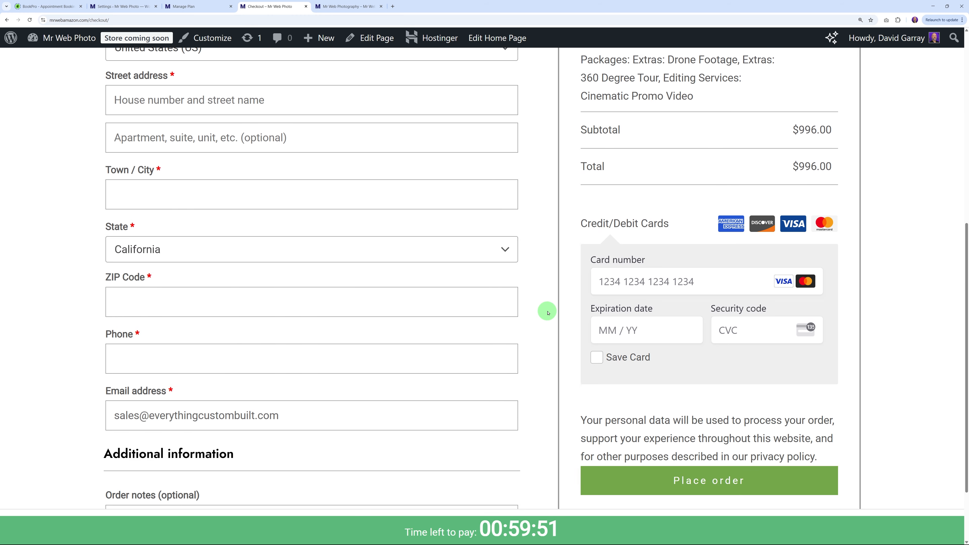
scroll(549, 313, "up", 8)
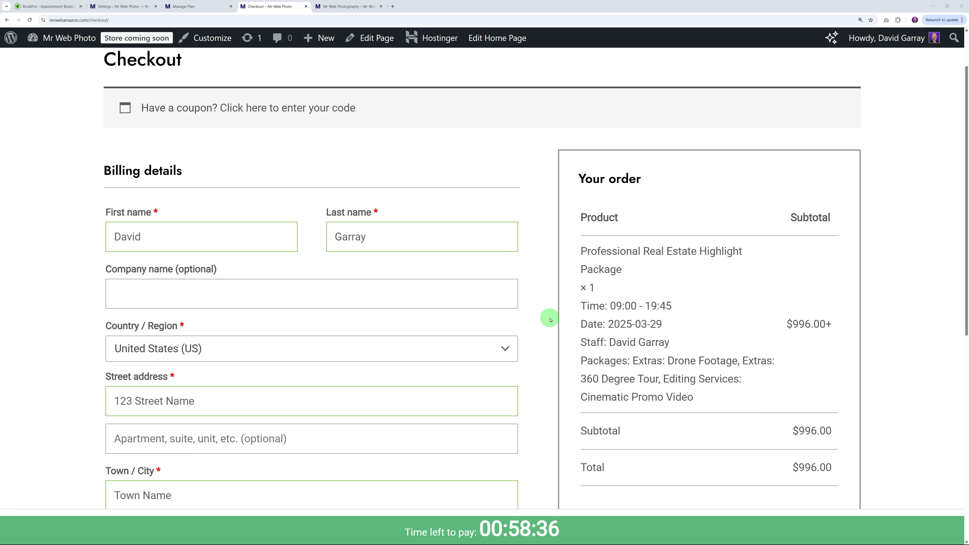
scroll(550, 320, "down", 6)
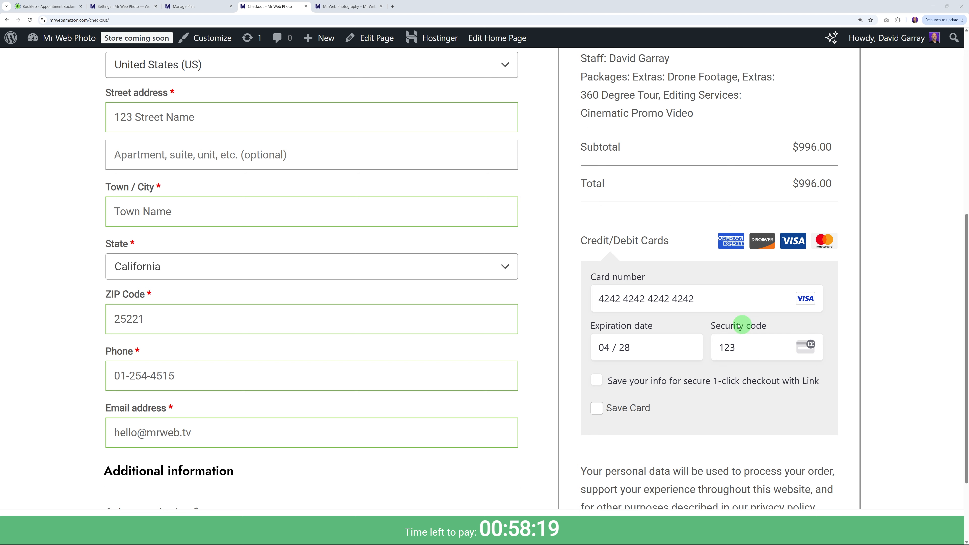
scroll(903, 351, "down", 3)
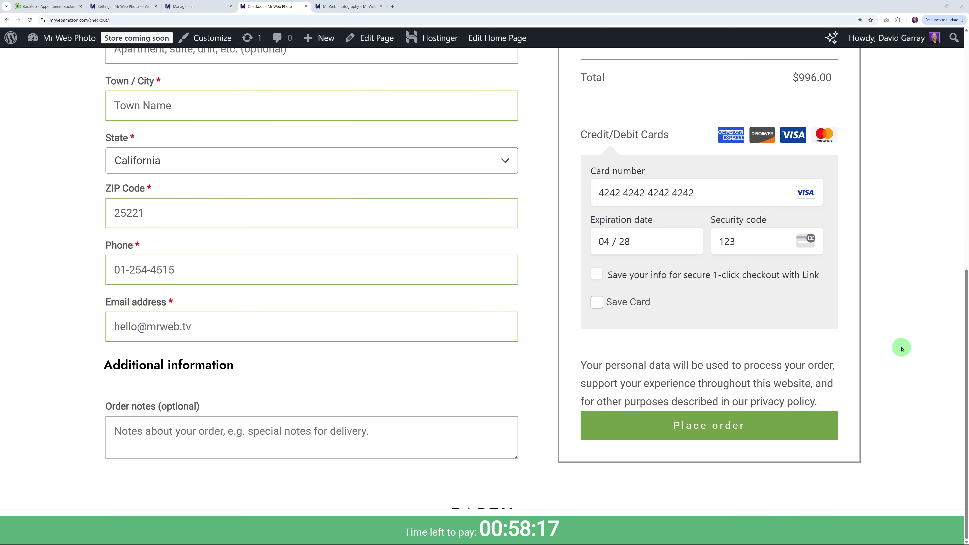
- Place the $996 booking order and look over the Thank you page
left_click(700, 431)
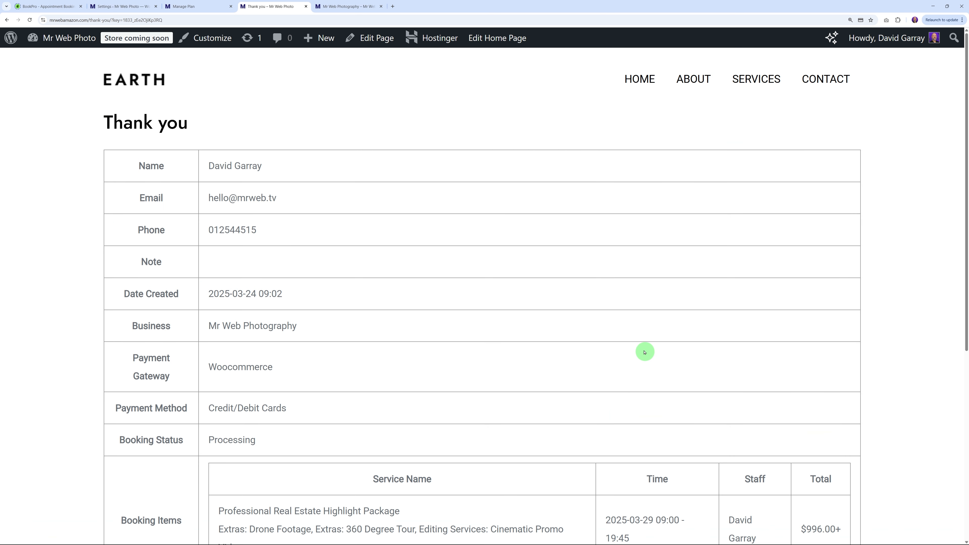
scroll(659, 319, "down", 8)
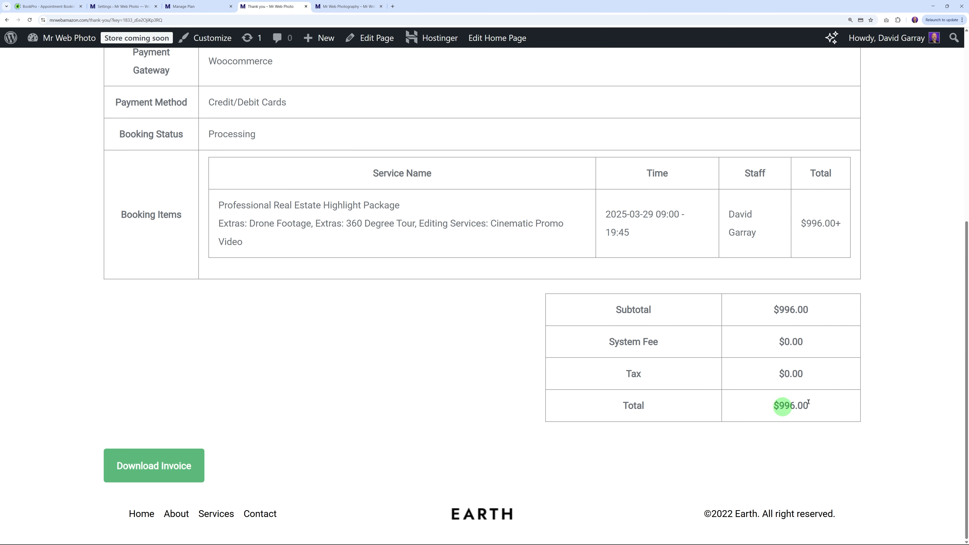
scroll(787, 405, "up", 2)
- Download the invoice for the $996 booking and go to the Manage Plan page
scroll(787, 405, "down", 2)
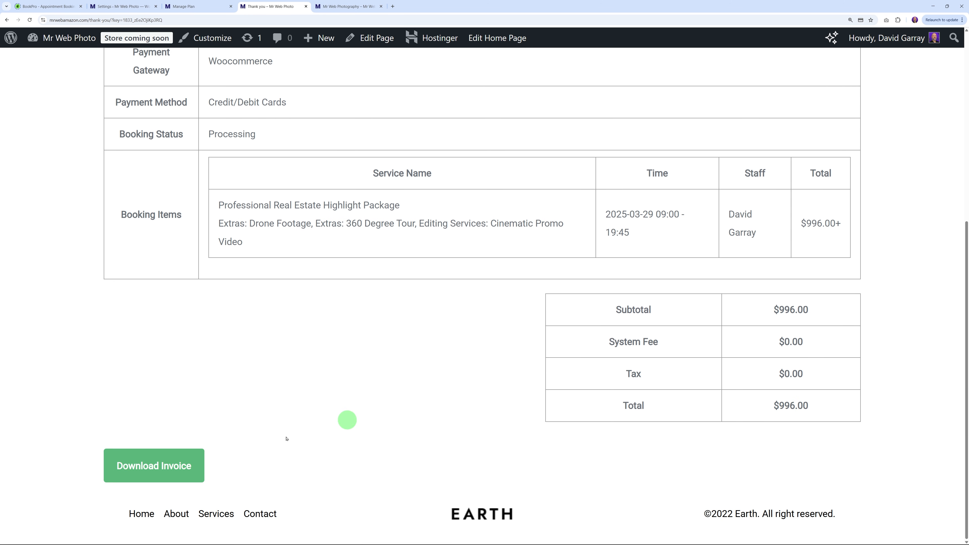
left_click(159, 477)
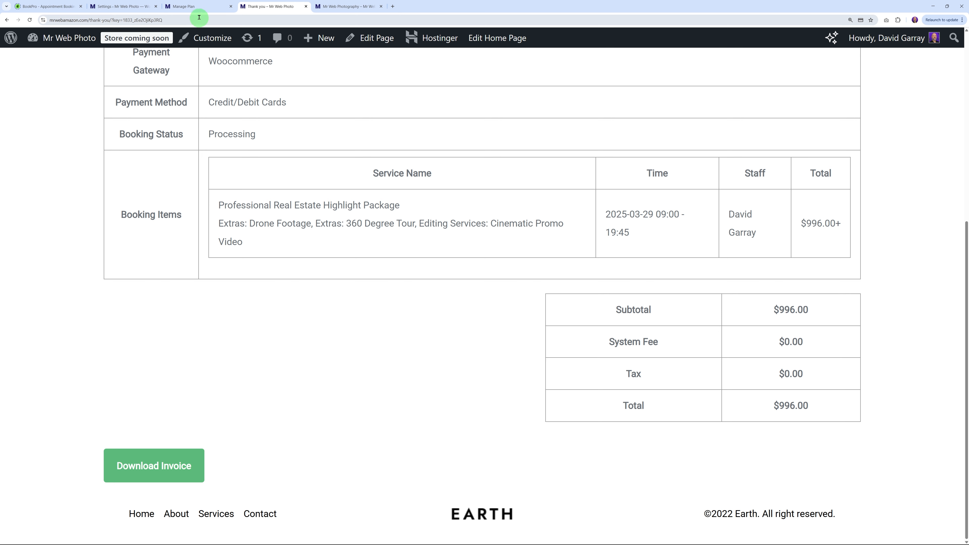
left_click(201, 9)
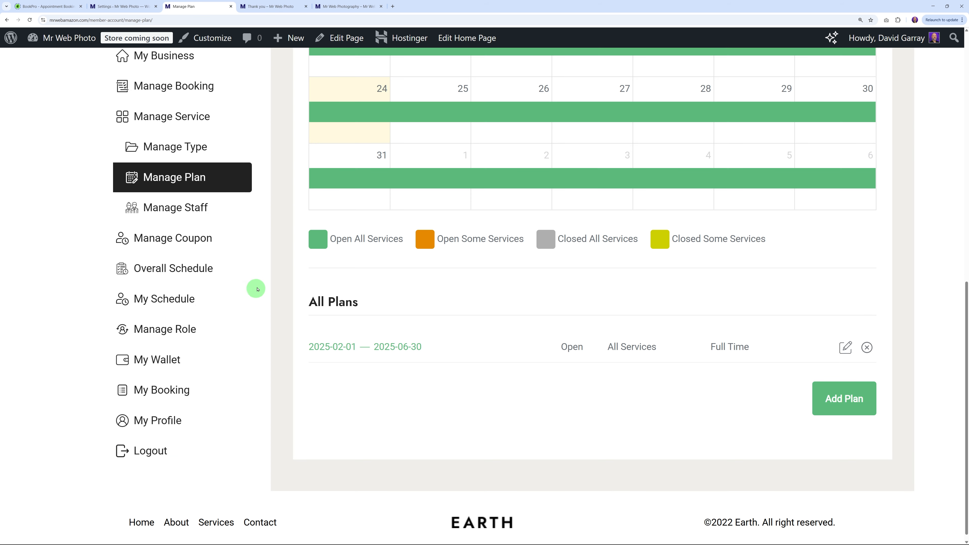
- Find the 09:00–19:45 Saturday 29/3 booking in the Overall Schedule week grid, then go to Manage Booking
left_click(201, 276)
scroll(897, 370, "down", 5)
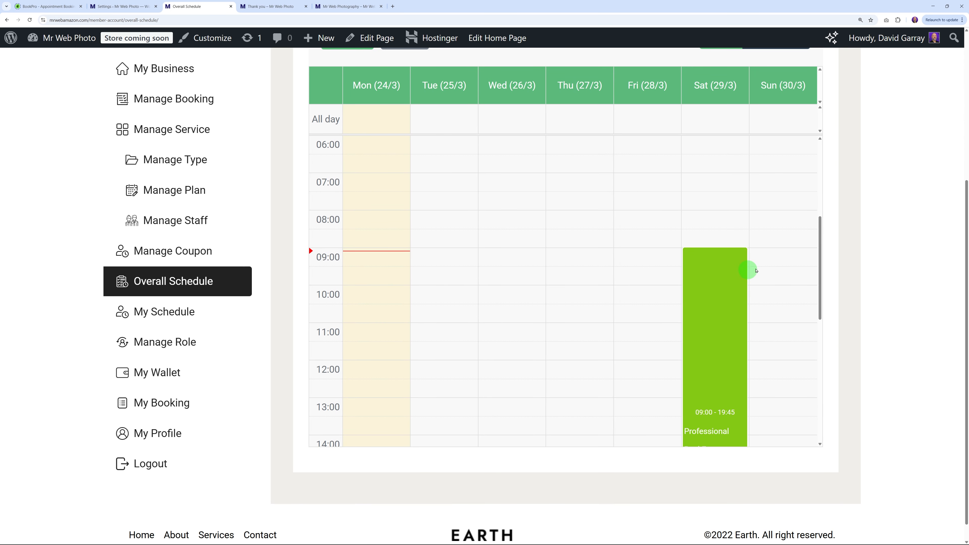
scroll(756, 270, "down", 10)
scroll(742, 310, "up", 3)
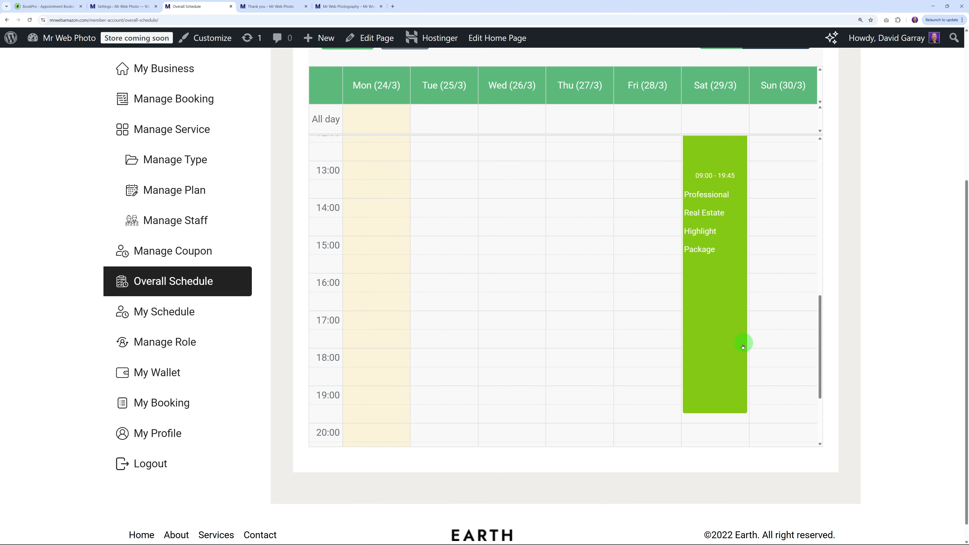
scroll(716, 333, "up", 2)
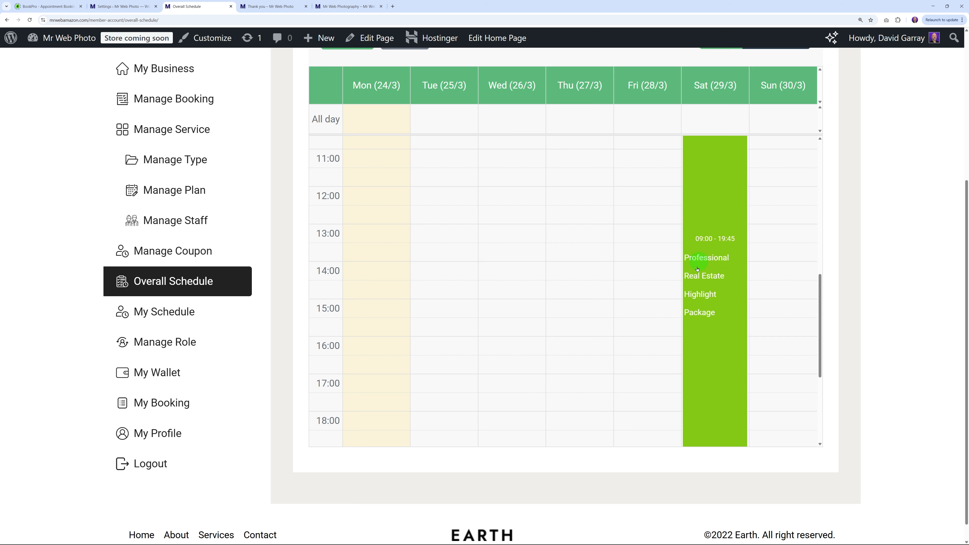
scroll(715, 336, "up", 10)
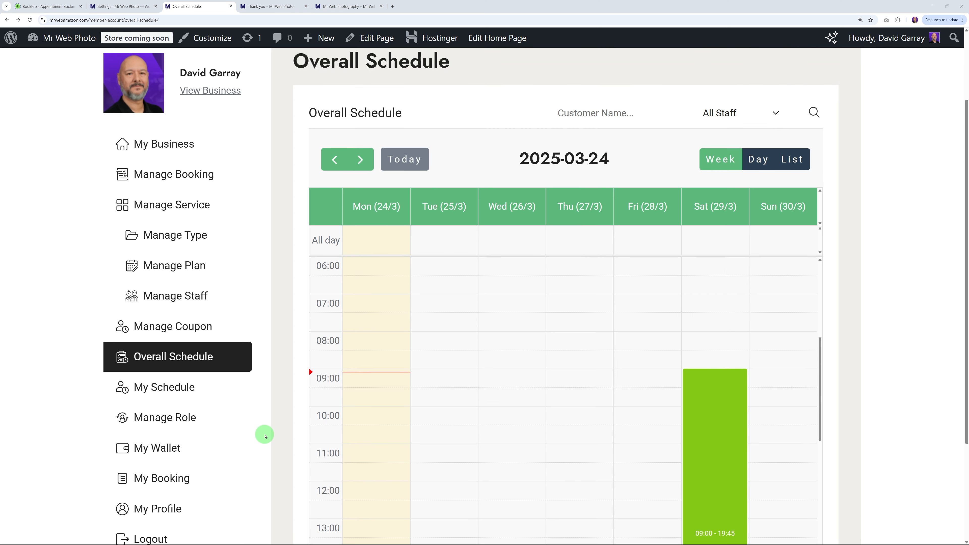
left_click(175, 230)
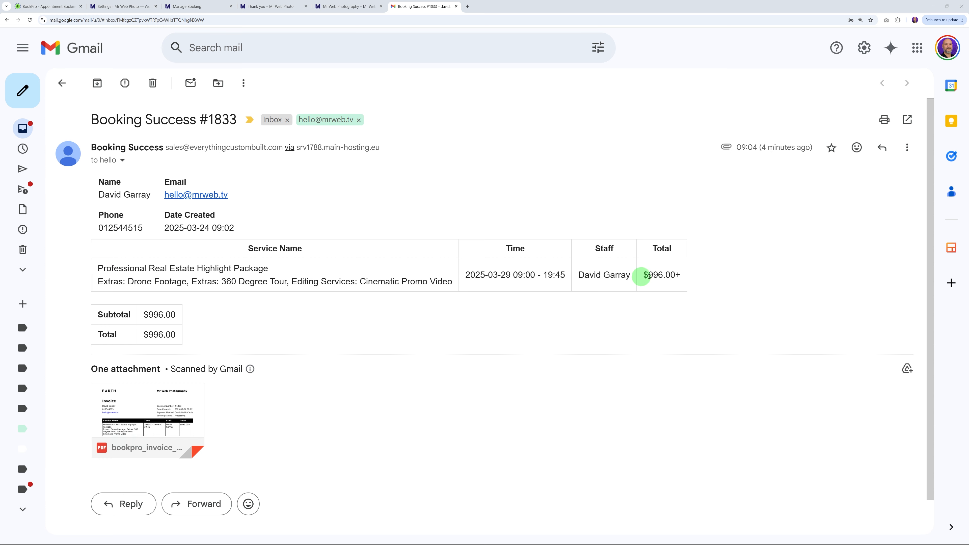
- Preview the bookpro_invoice_1833.pdf attachment in the Booking Success #1833 email, then close it
left_click(175, 397)
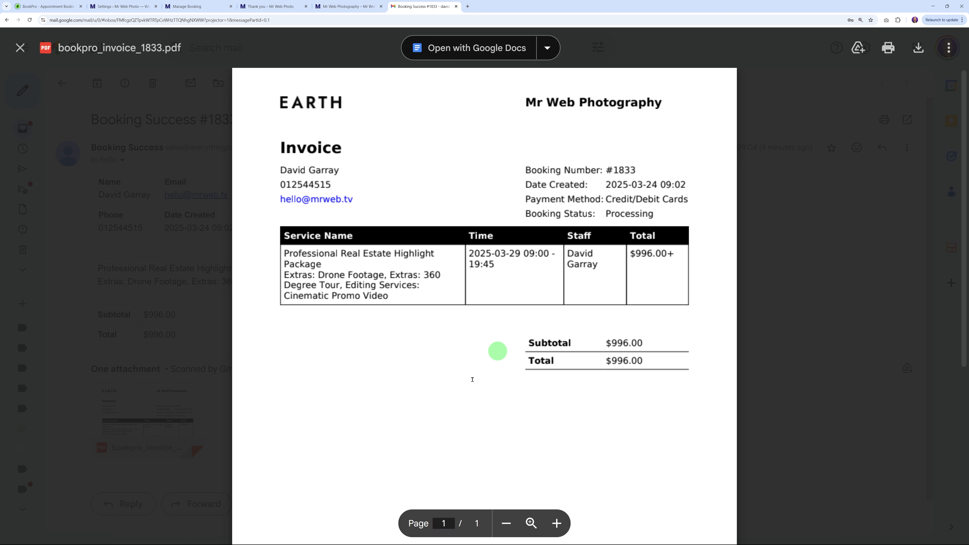
scroll(570, 349, "down", 6)
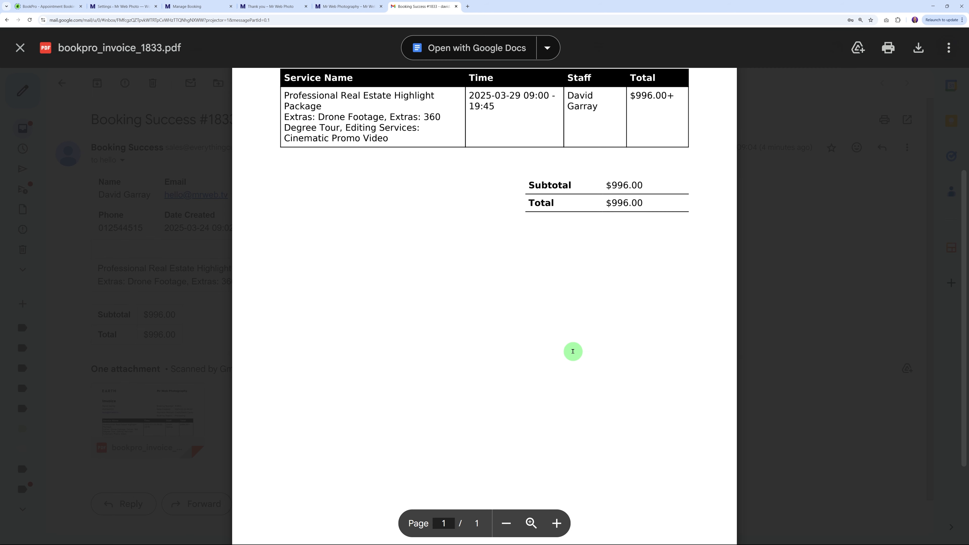
scroll(569, 349, "up", 6)
scroll(570, 349, "up", 1)
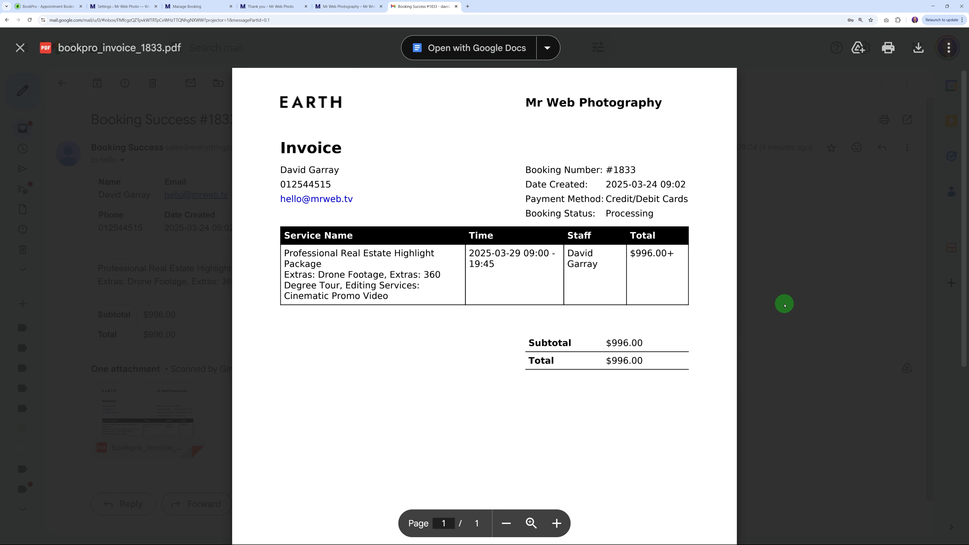
left_click(761, 307)
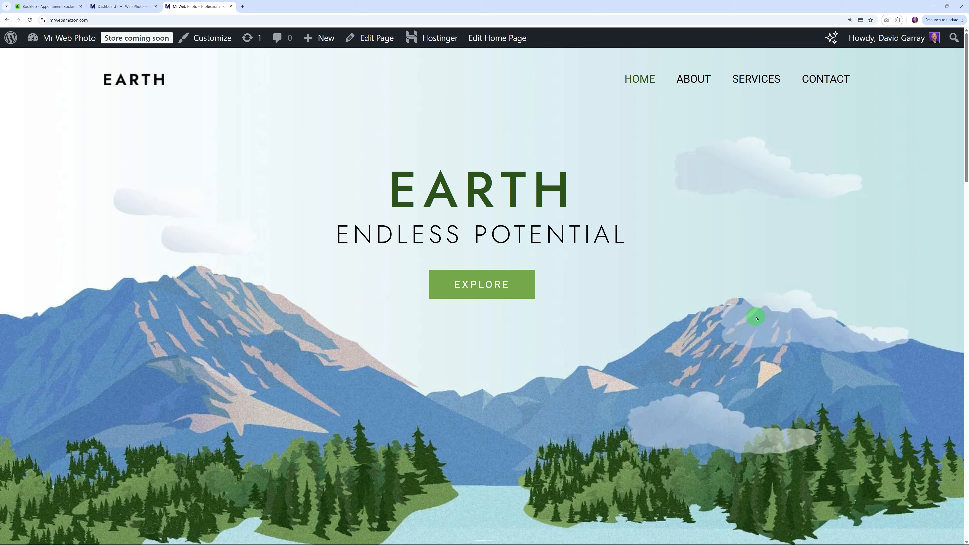
- Scroll through the live Mr Web Photo homepage
scroll(754, 315, "down", 10)
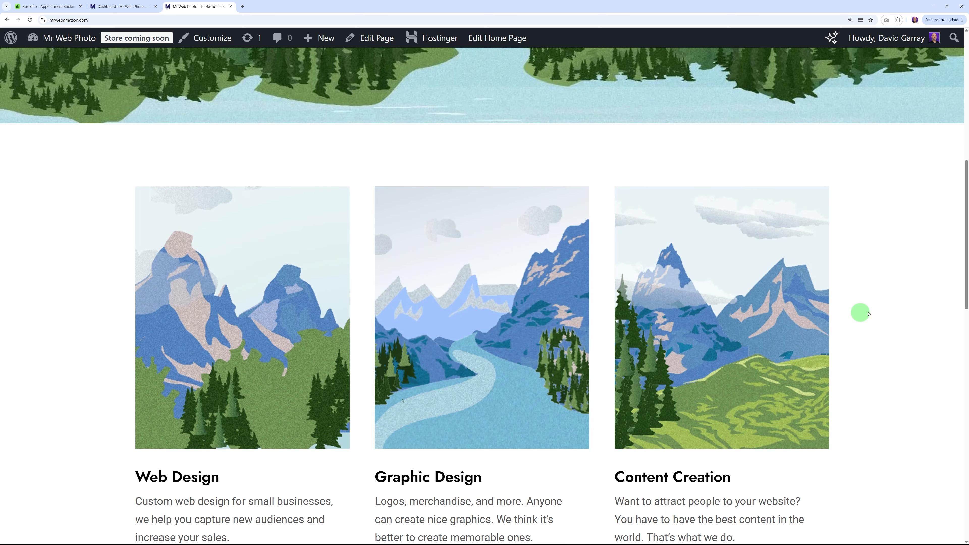
scroll(885, 302, "down", 12)
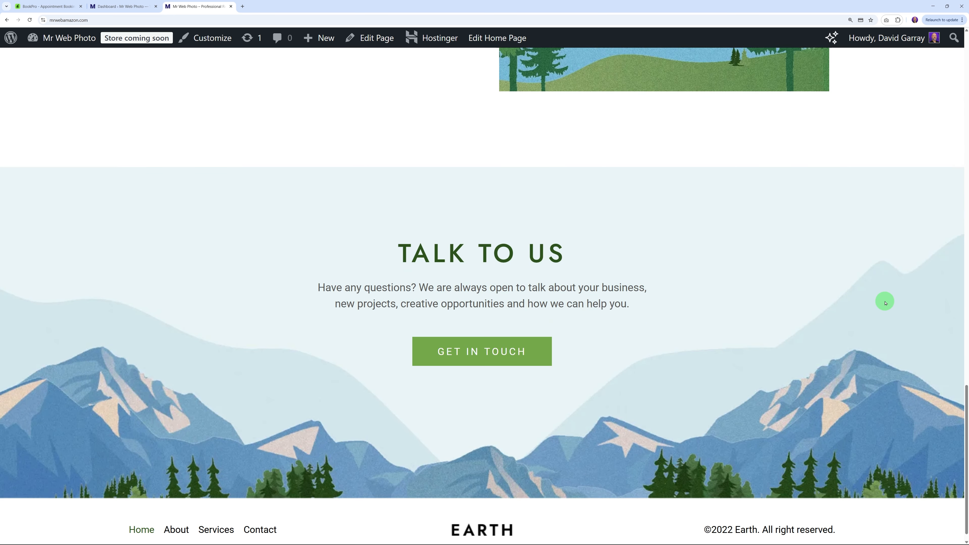
scroll(885, 302, "up", 20)
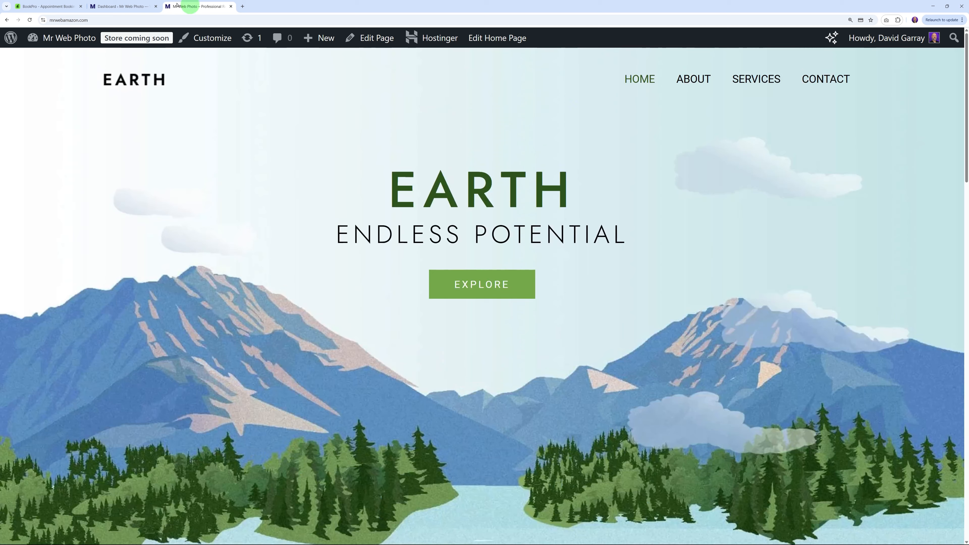
- Open the Home — Front Page from the admin All Pages list in the block editor
left_click(134, 7)
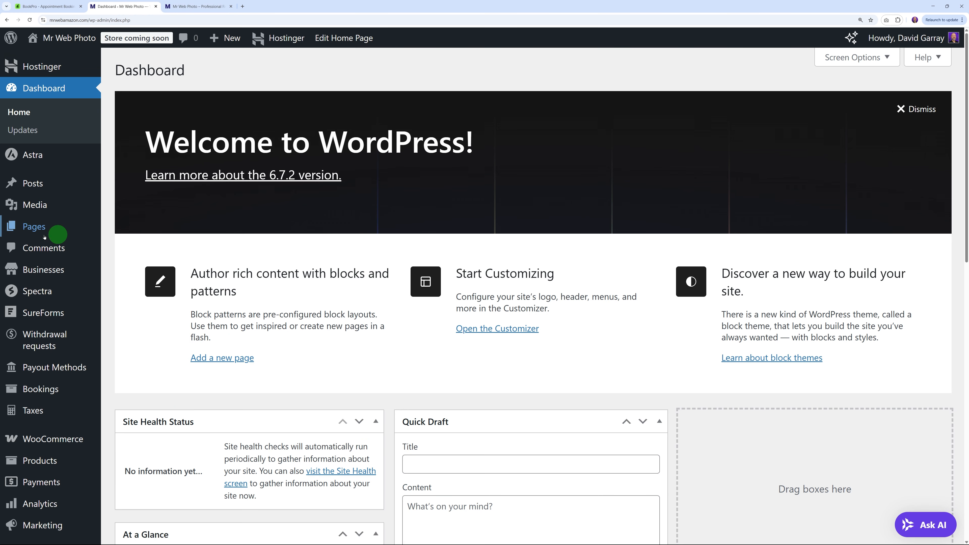
mouse_move(29, 231)
left_click(126, 228)
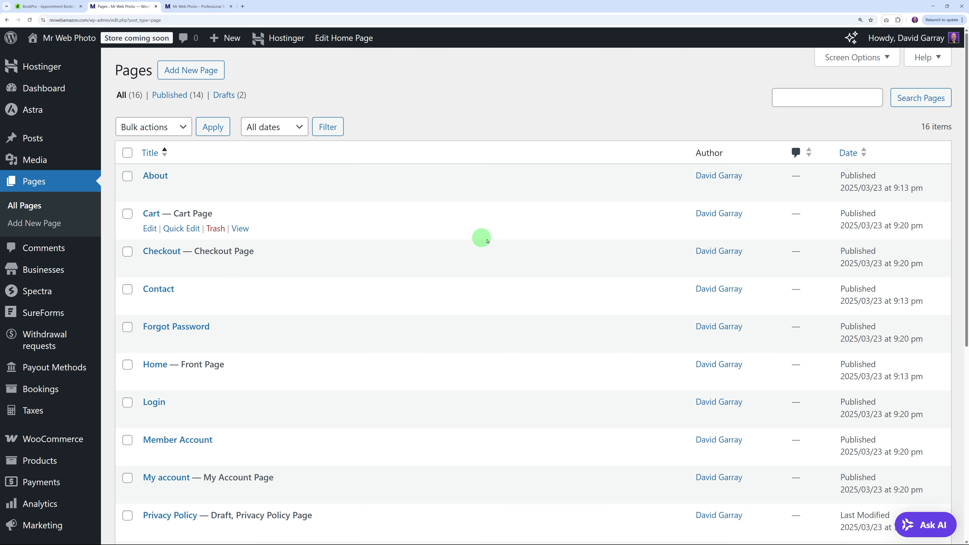
scroll(465, 336, "down", 1)
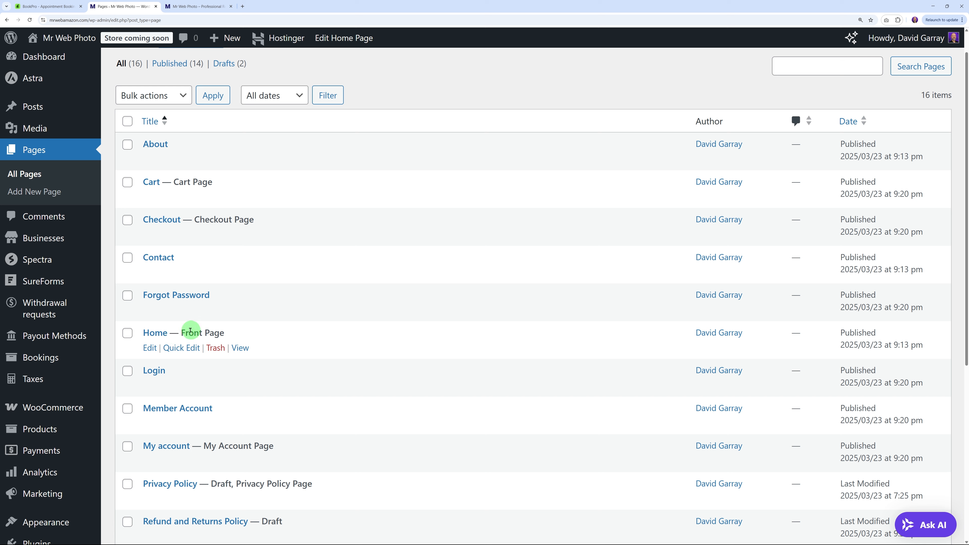
left_click_drag(183, 332, 223, 333)
left_click(154, 333)
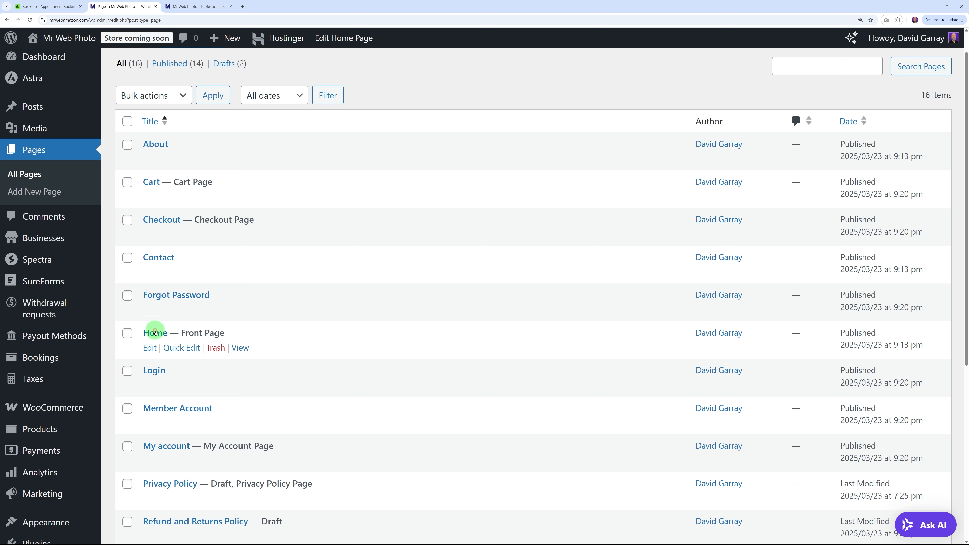
- Select the Web Design, Graphic Design and Content Creation service cards in the editor
scroll(513, 364, "down", 5)
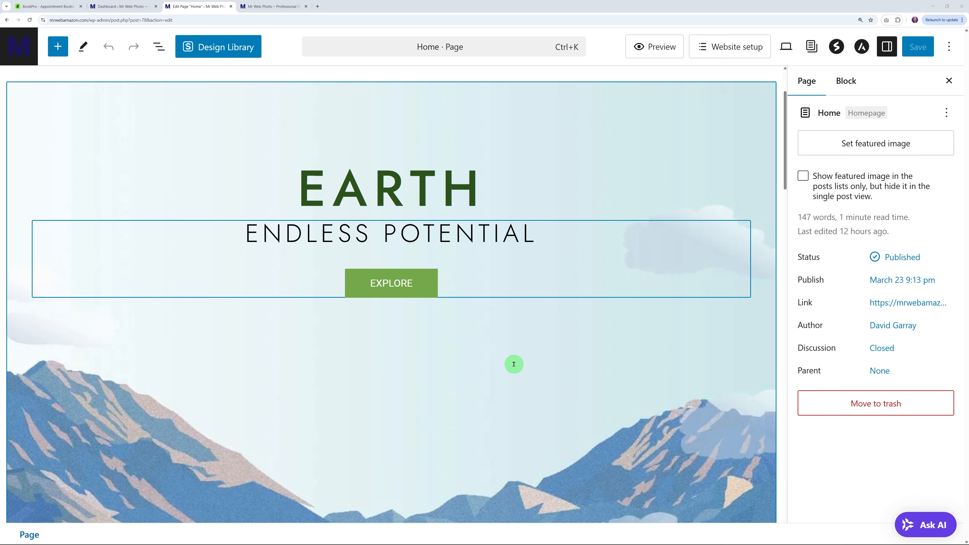
scroll(514, 364, "down", 10)
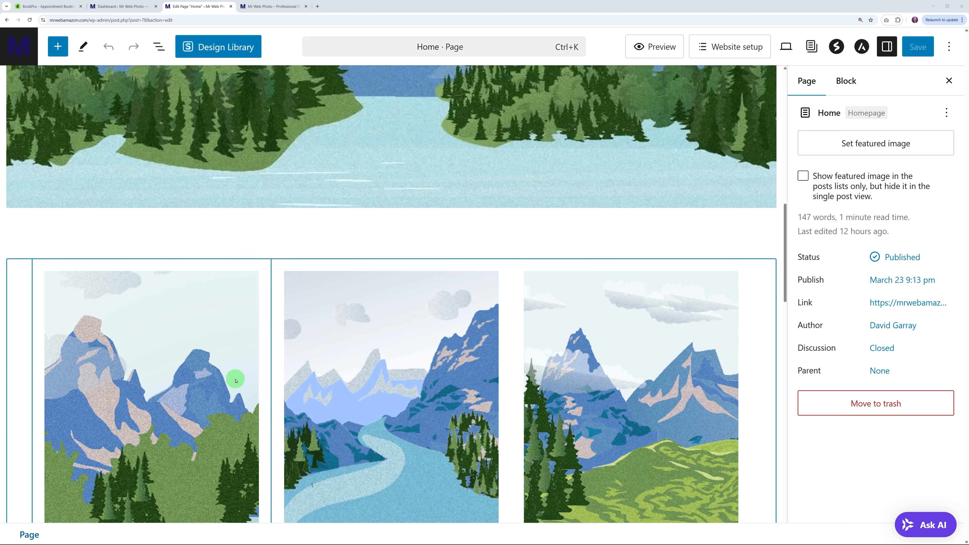
scroll(232, 374, "down", 2)
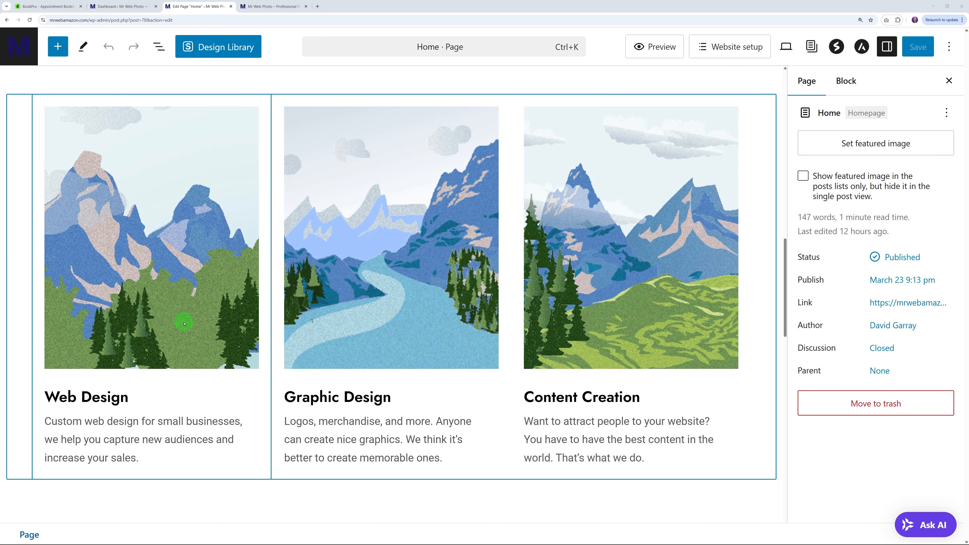
left_click(237, 303)
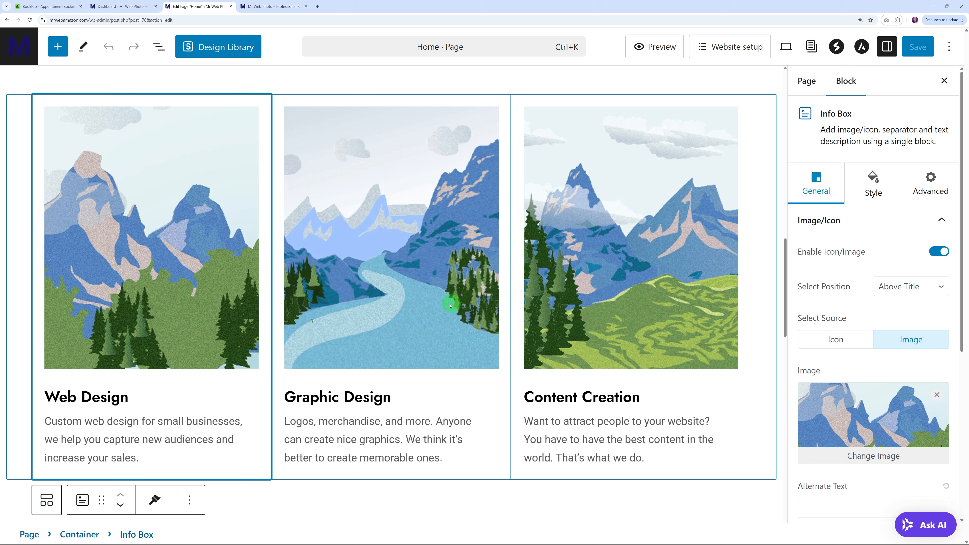
left_click(405, 309)
left_click(586, 291)
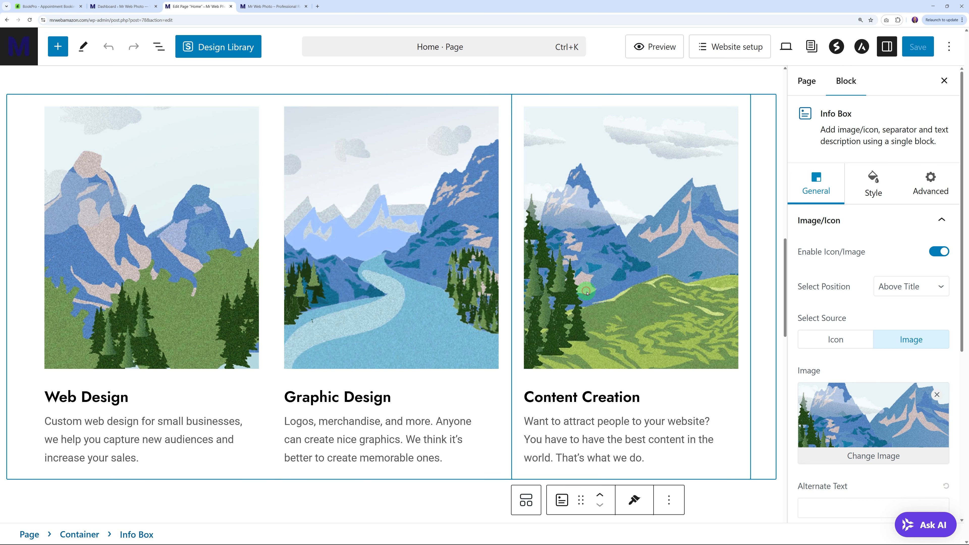
- Inspect the Content Creation heading and description text, then scroll back to the hero
scroll(636, 402, "down", 2)
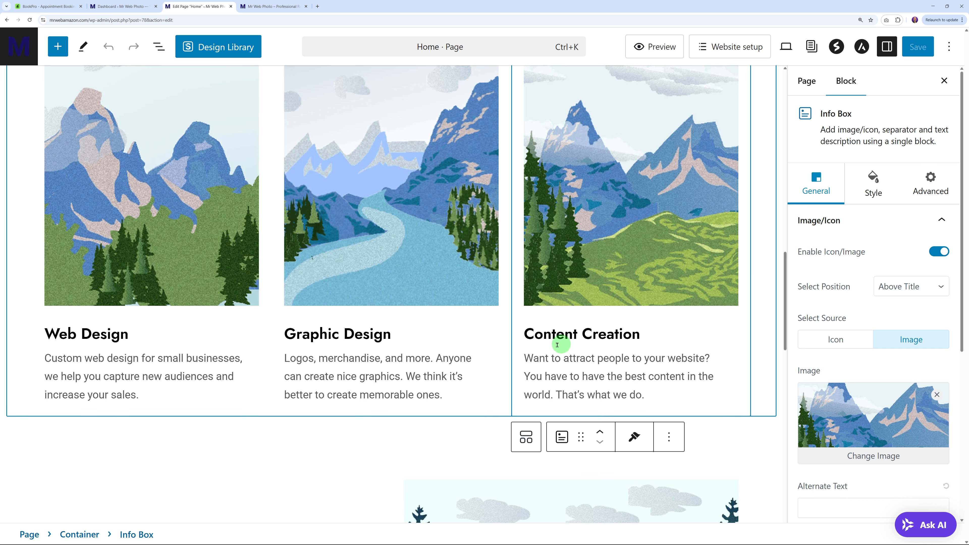
triple_click(552, 339)
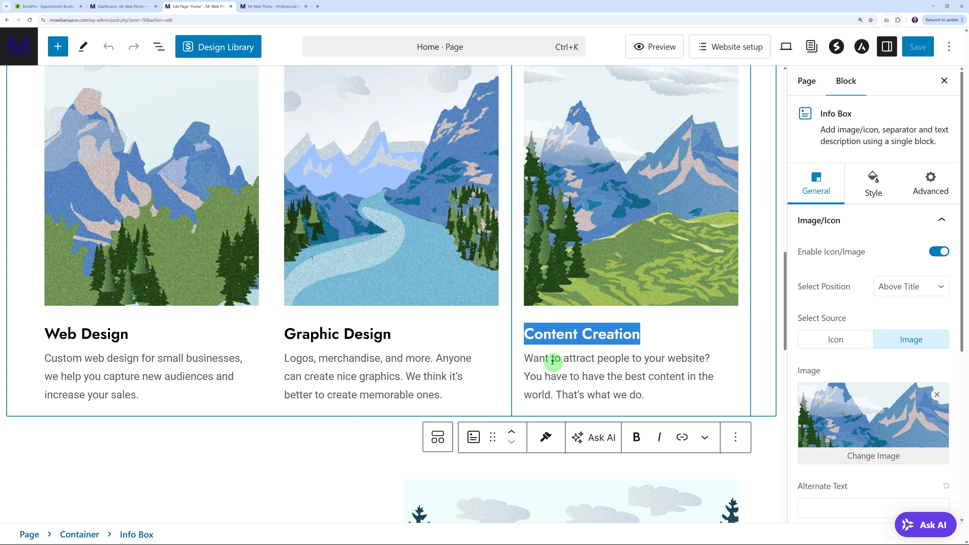
left_click(532, 359)
left_click_drag(526, 358, 624, 395)
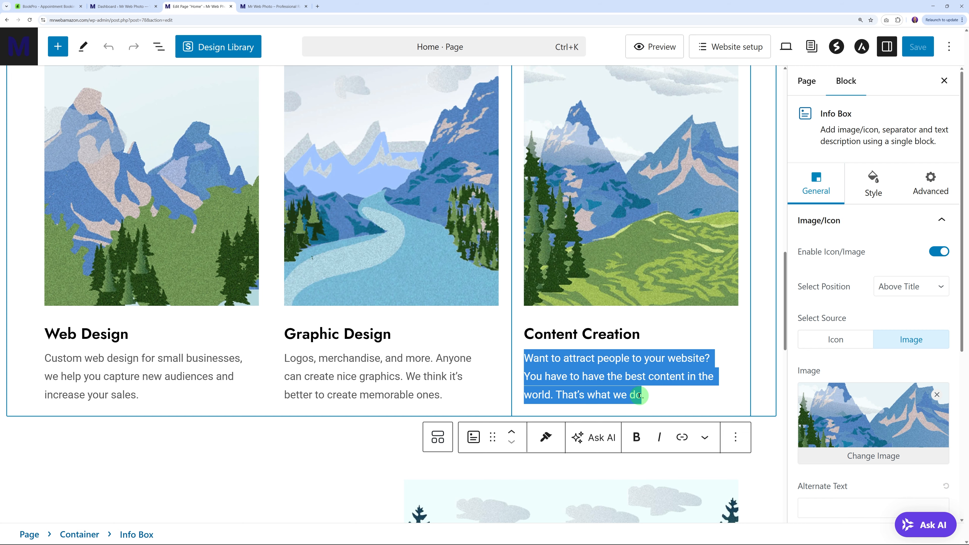
left_click(635, 395)
scroll(636, 393, "up", 10)
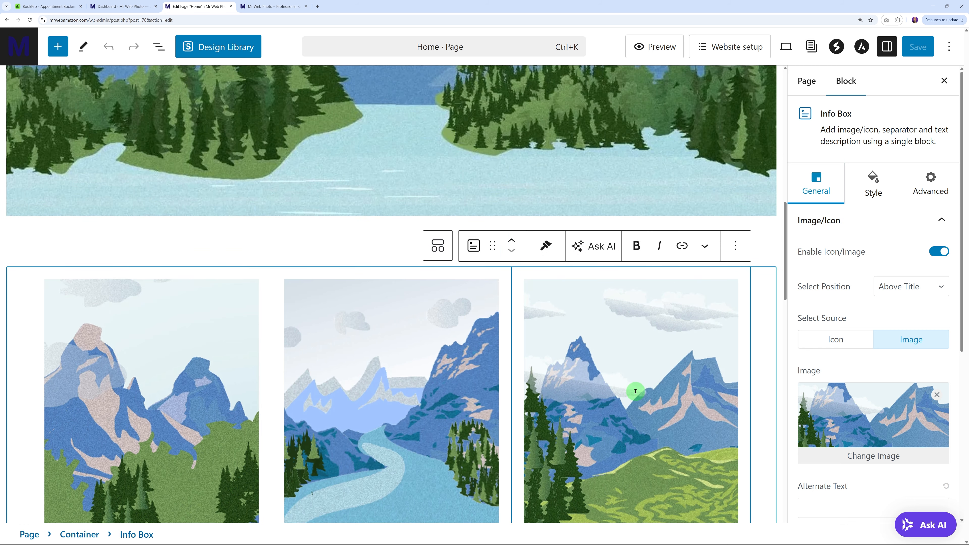
scroll(496, 312, "up", 4)
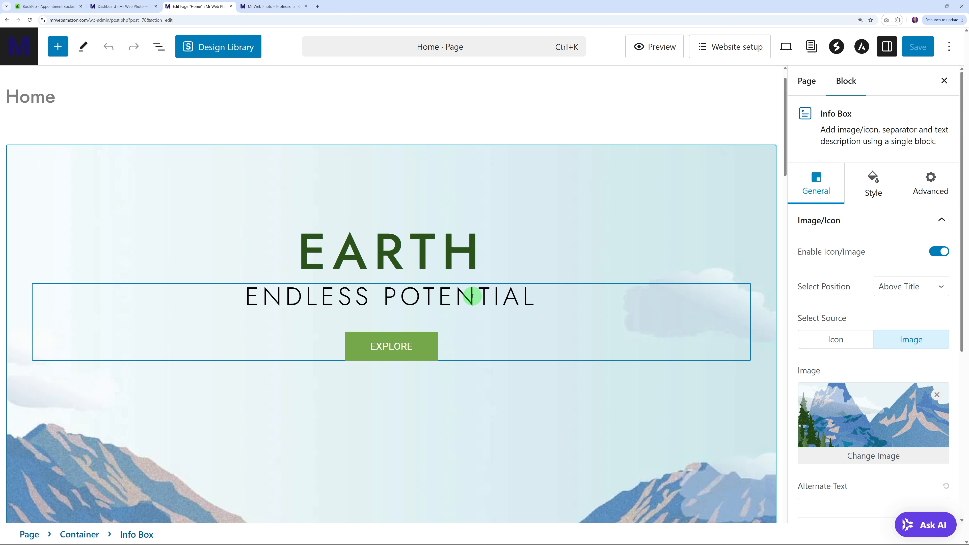
- Read the full General Settings tagline, including 'Book Online Now.', then return to the Home page editor
left_click(129, 6)
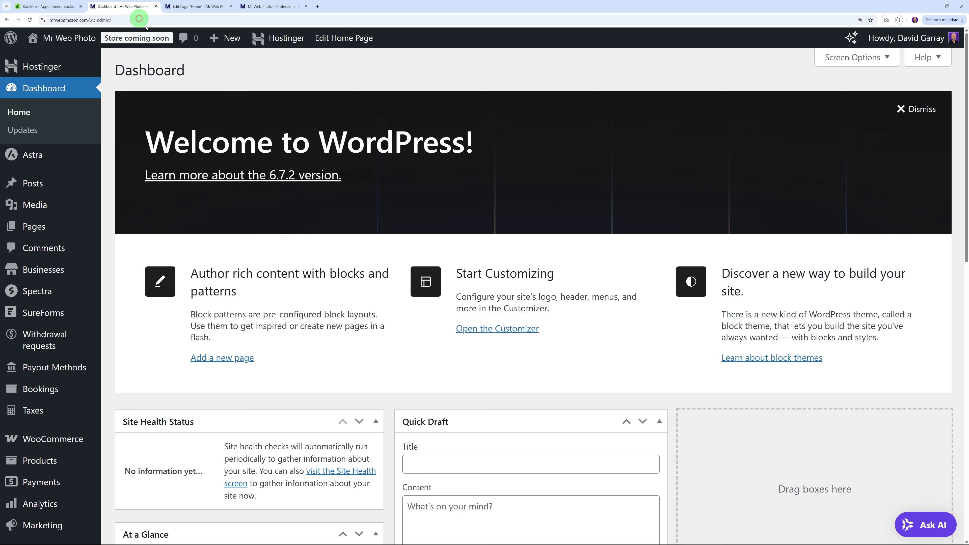
scroll(62, 389, "down", 5)
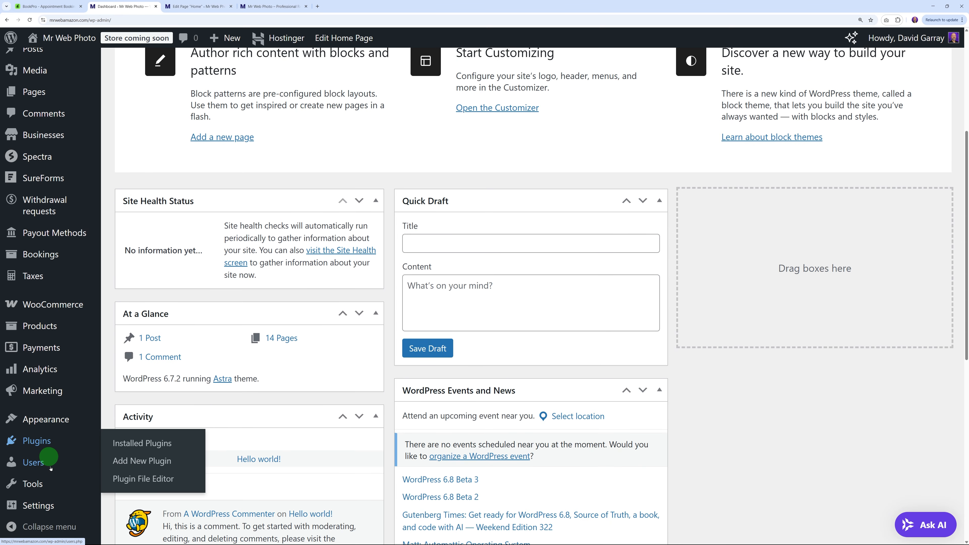
mouse_move(48, 507)
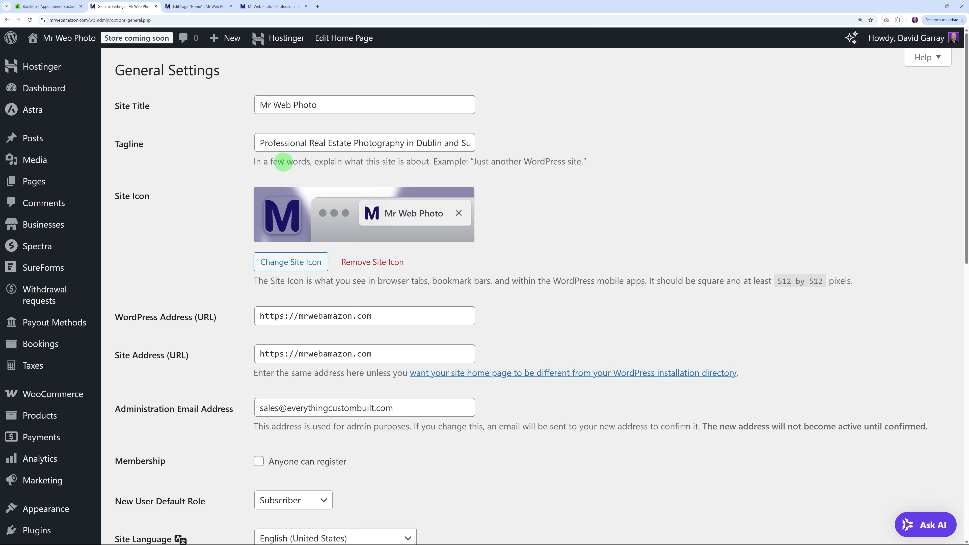
left_click_drag(415, 144, 474, 144)
left_click(380, 144)
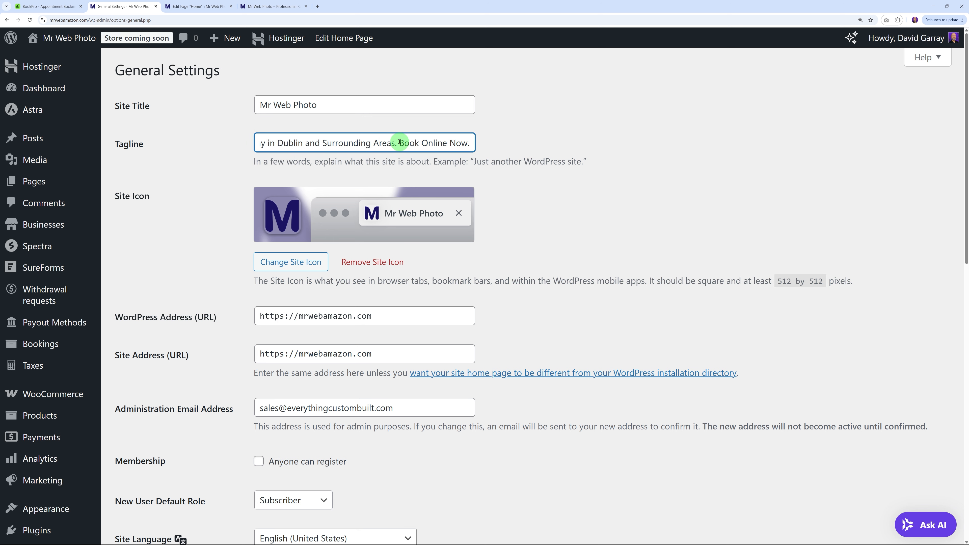
left_click_drag(399, 143, 240, 144)
left_click(469, 143)
left_click(408, 143)
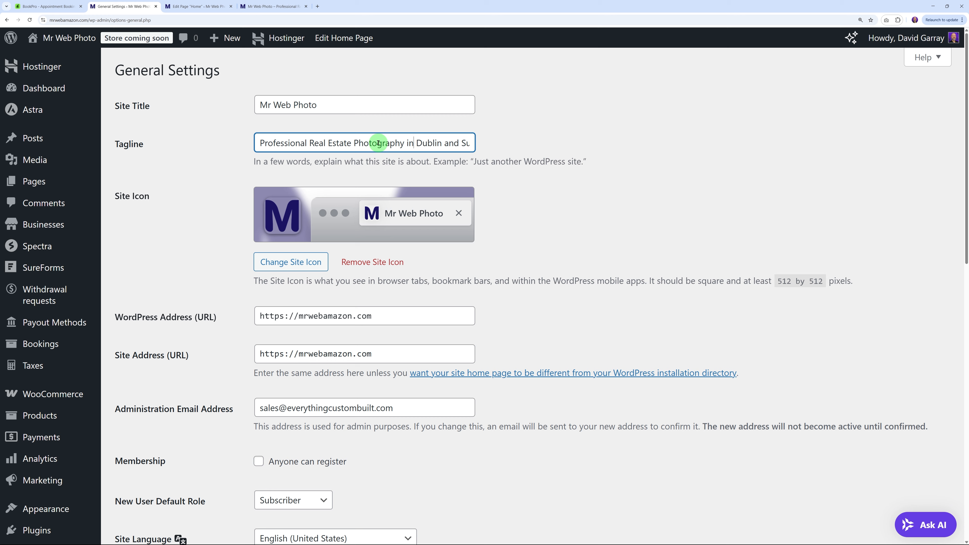
left_click(199, 6)
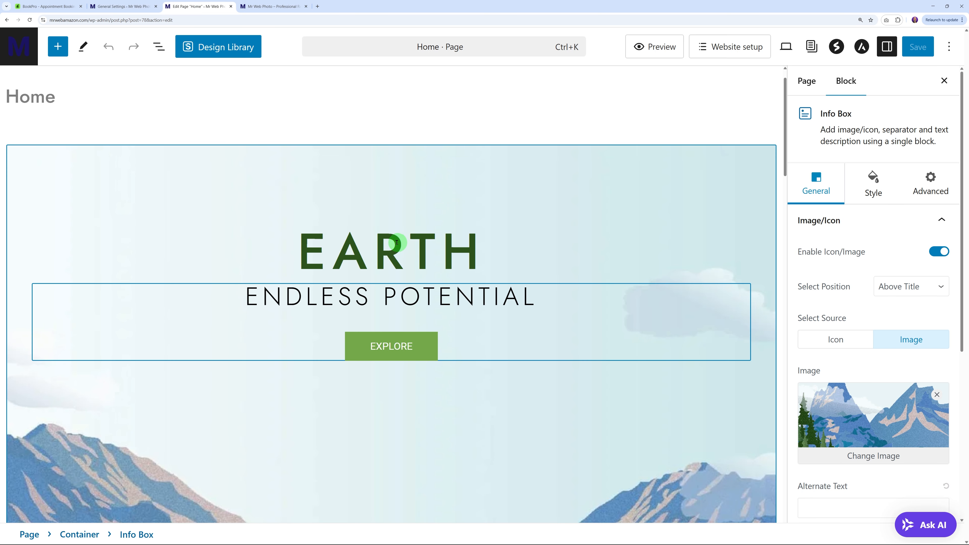
- Replace EARTH and ENDLESS POTENTIAL with PROFESSIONAL REAL ESTATE PHOTOGRAPHY and DUBLIN AND SURROUNDING AREAS. QUICK TURNAROUND
triple_click(372, 302)
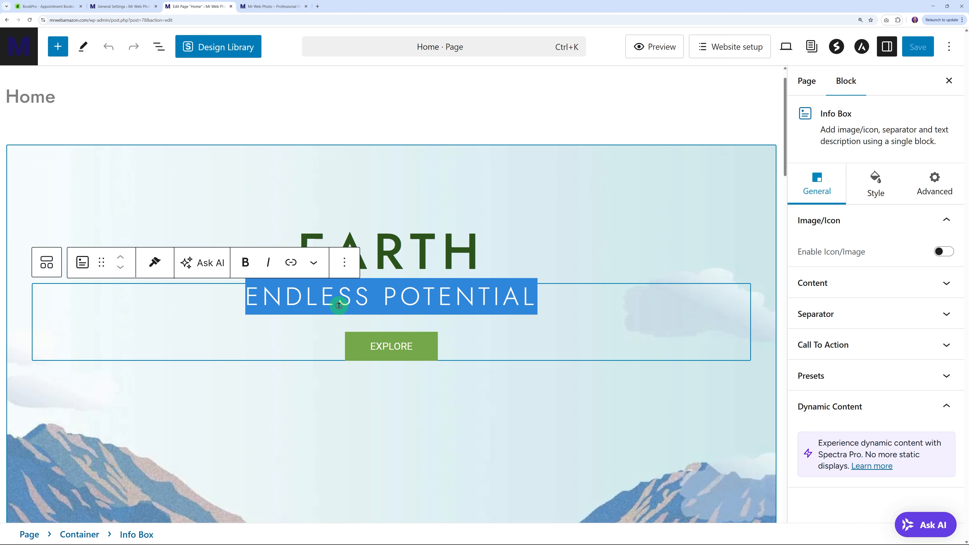
double_click(424, 263)
double_click(419, 262)
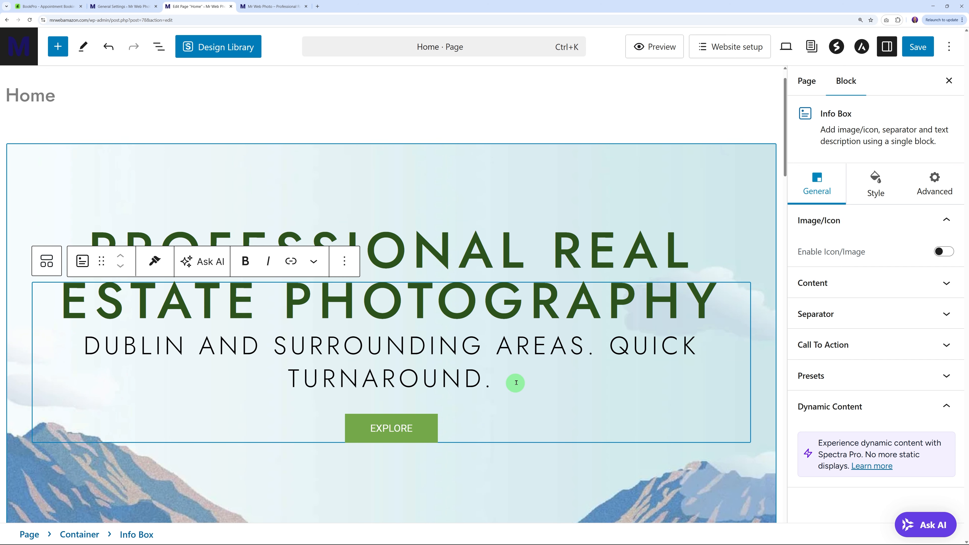
key("BackSpace")
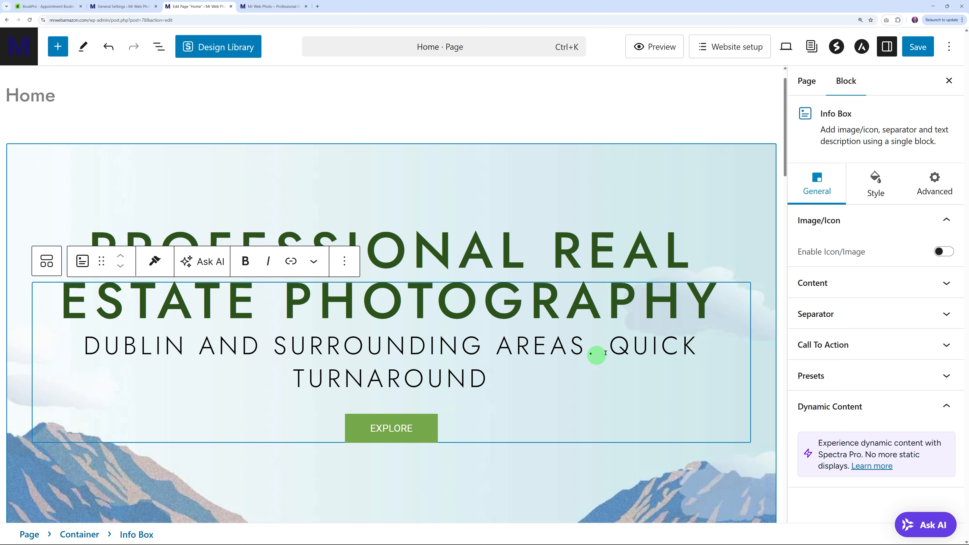
left_click(294, 213)
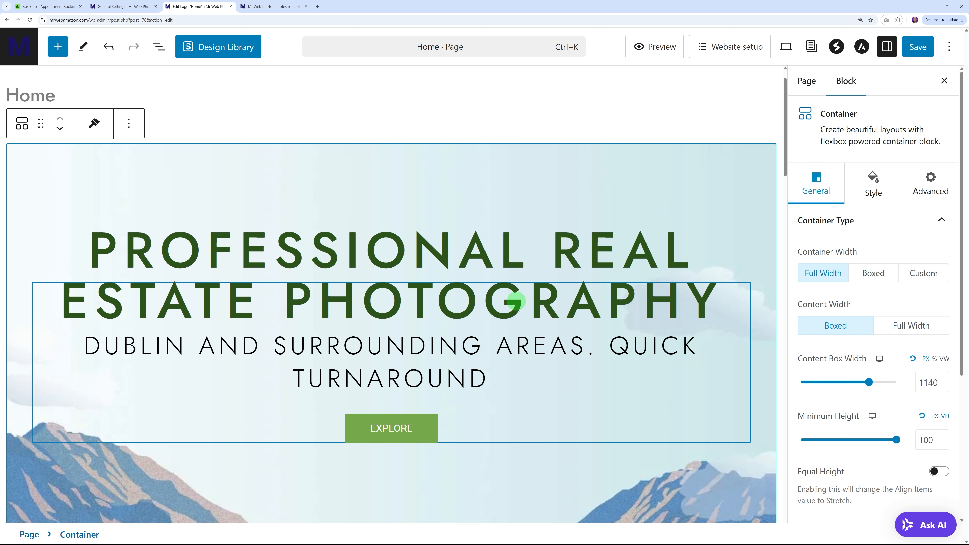
- Reduce the hero Info Box's Prefix heading font size from 80 to 56 in the Style settings
left_click(394, 296)
triple_click(399, 261)
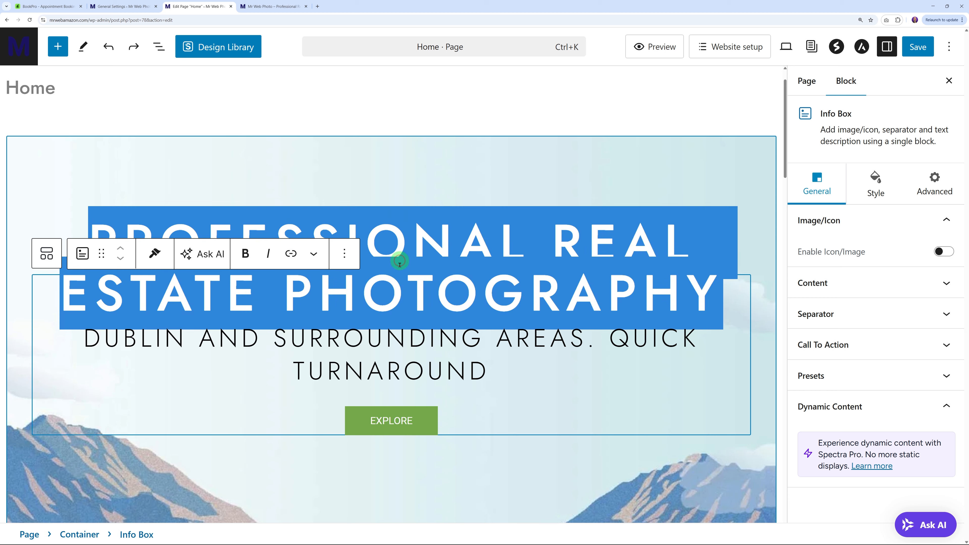
left_click(406, 292)
scroll(470, 290, "up", 1)
left_click(466, 286)
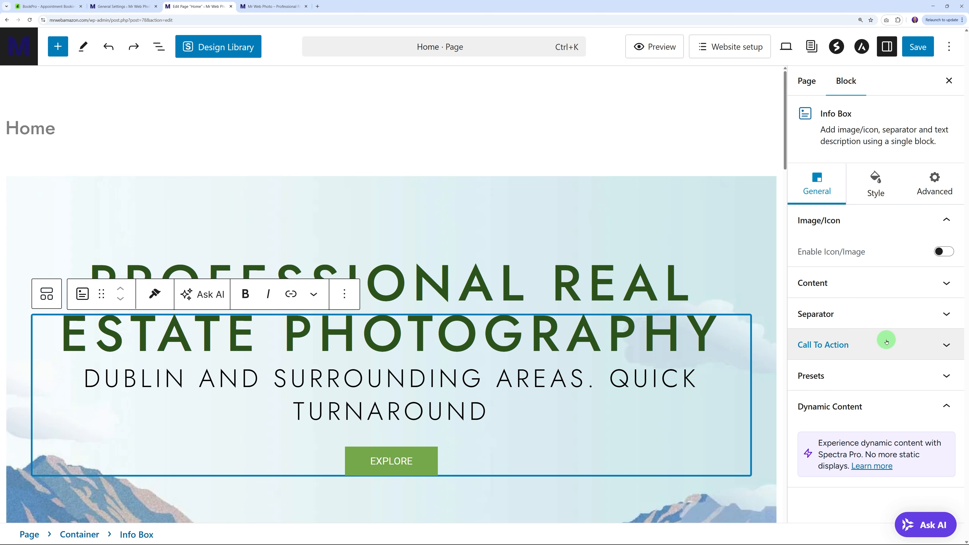
left_click(875, 190)
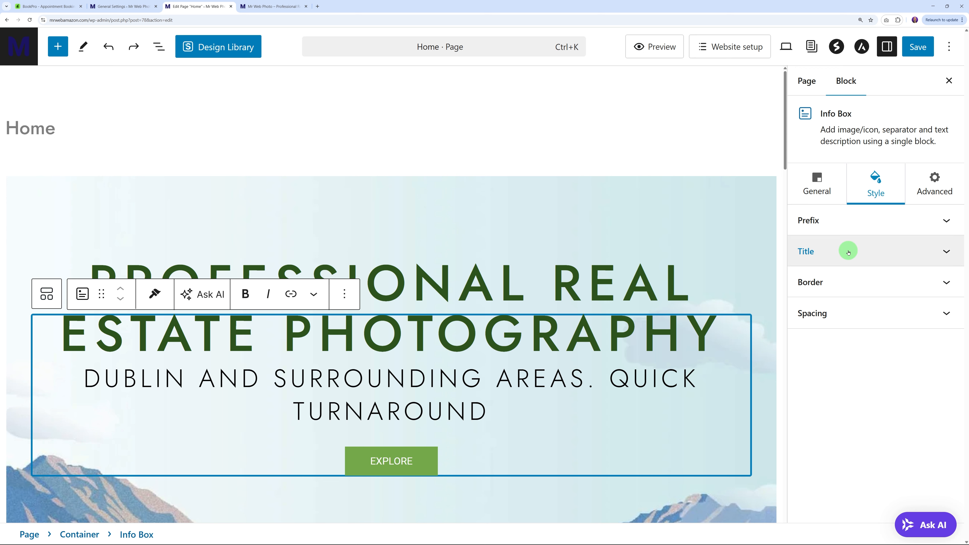
left_click(946, 221)
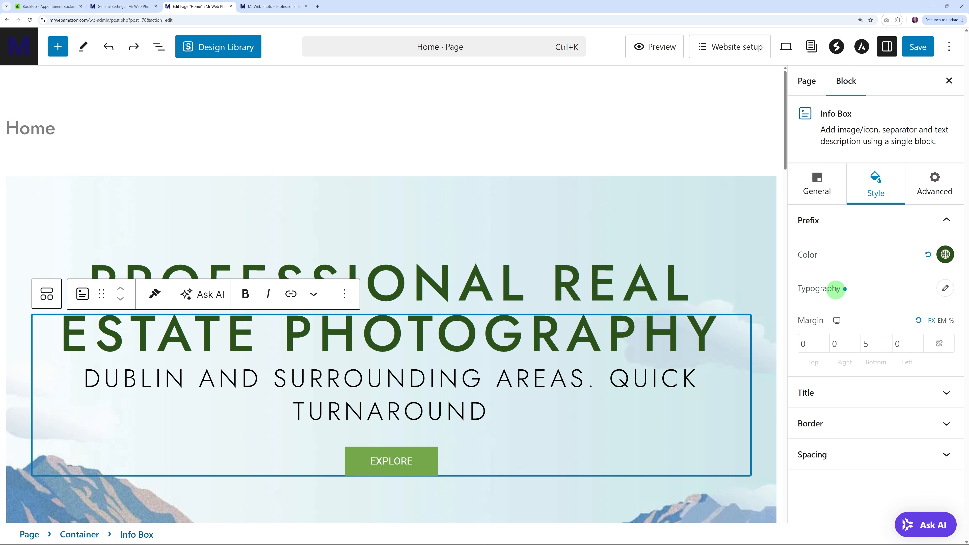
left_click(945, 288)
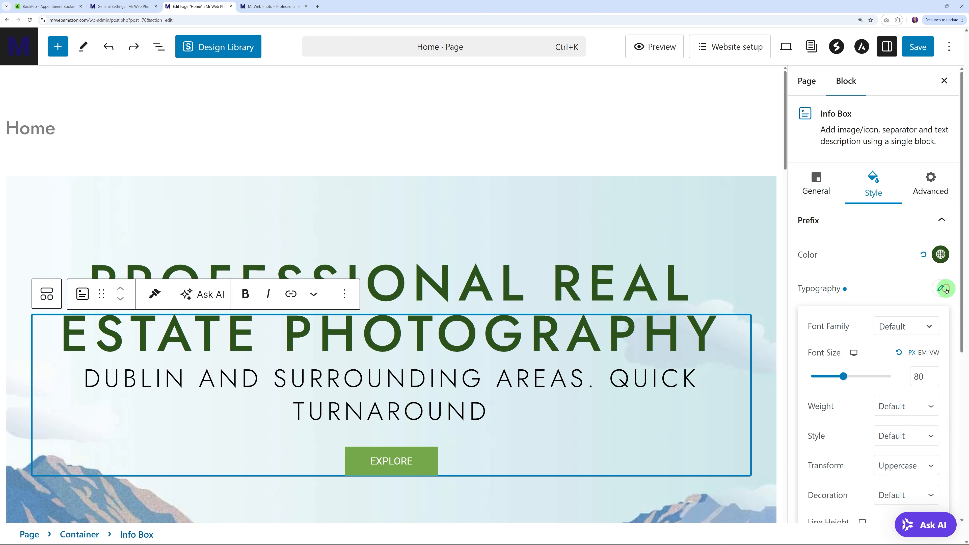
left_click_drag(843, 377, 834, 377)
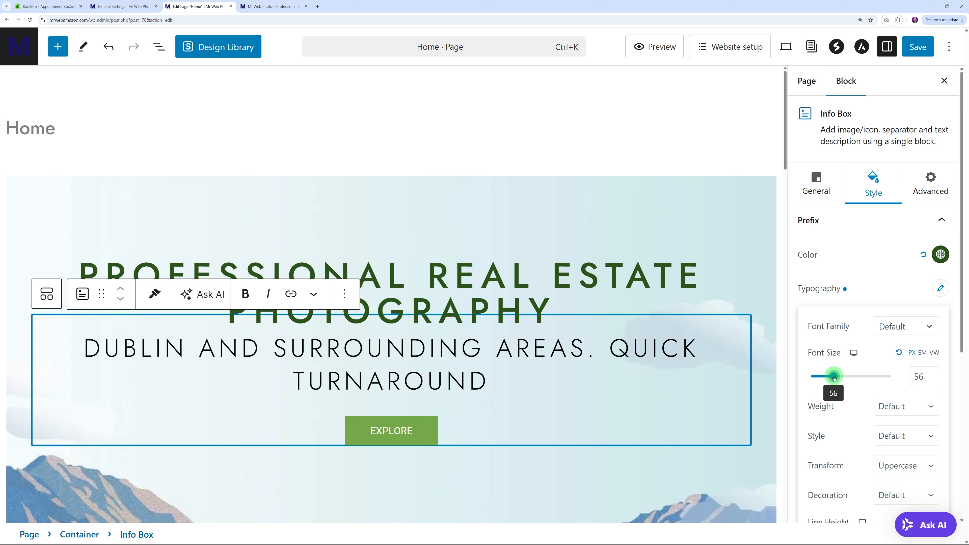
left_click(887, 277)
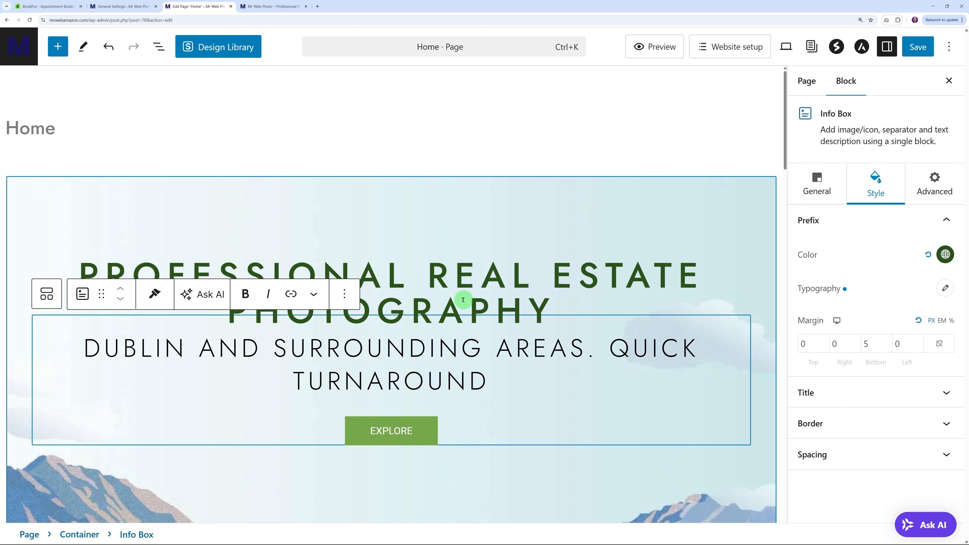
- Set the DUBLIN AND SURROUNDING AREAS subtitle's Title font size to 19
left_click(945, 222)
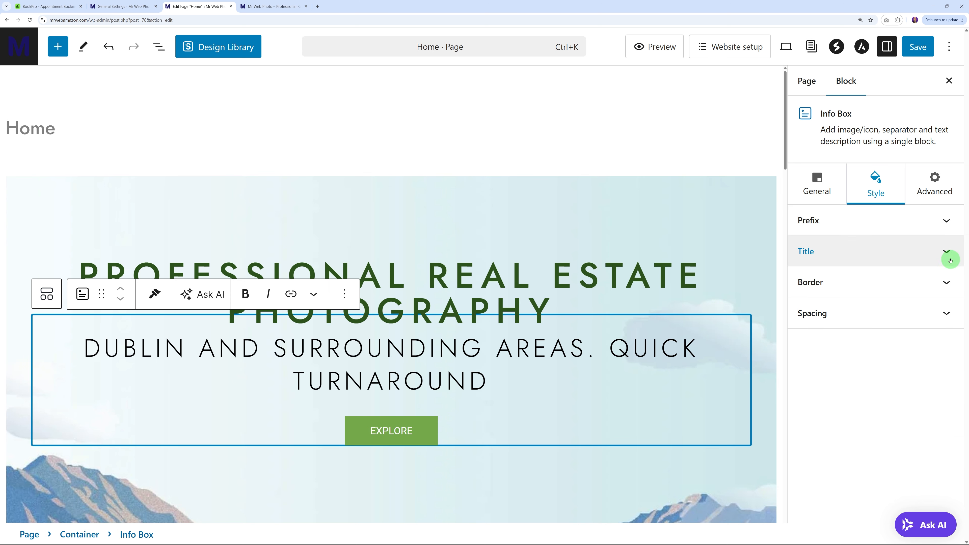
left_click(936, 253)
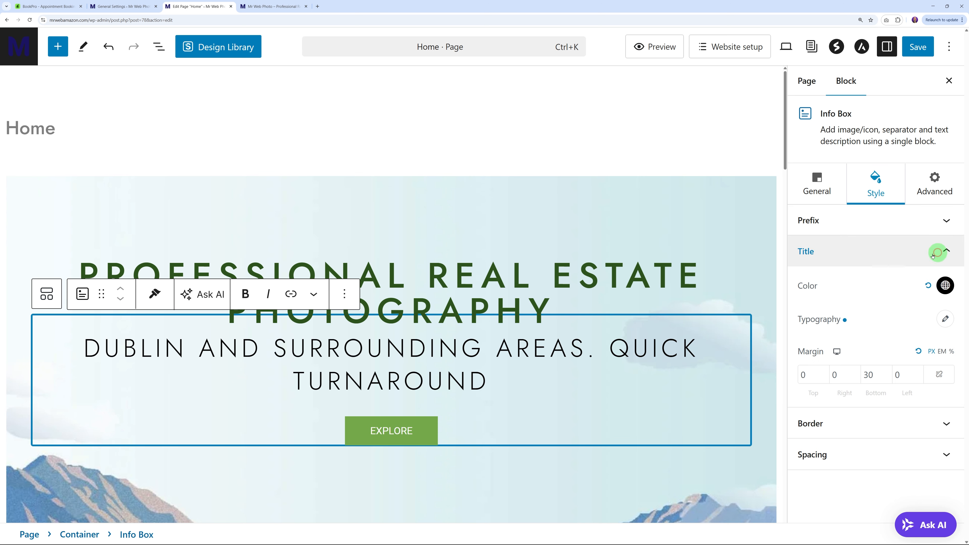
left_click(947, 323)
left_click_drag(824, 406, 820, 410)
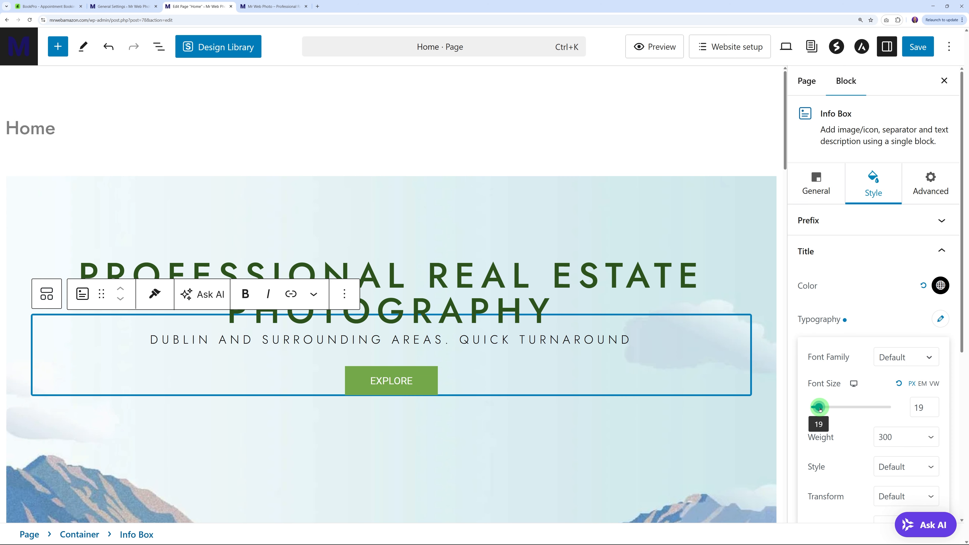
left_click(881, 316)
- Raise the subtitle's top margin to 45 to push it below the heading
left_click(538, 291)
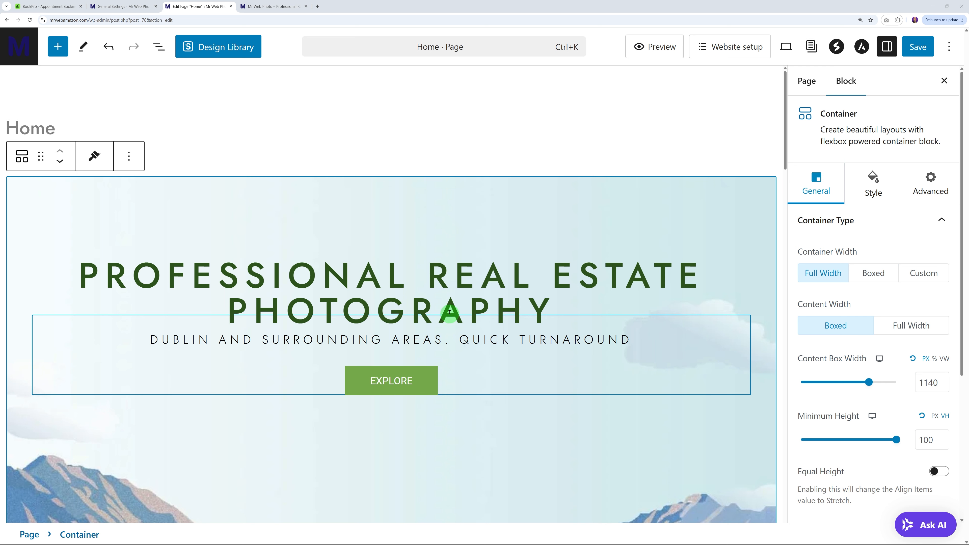
left_click(451, 304)
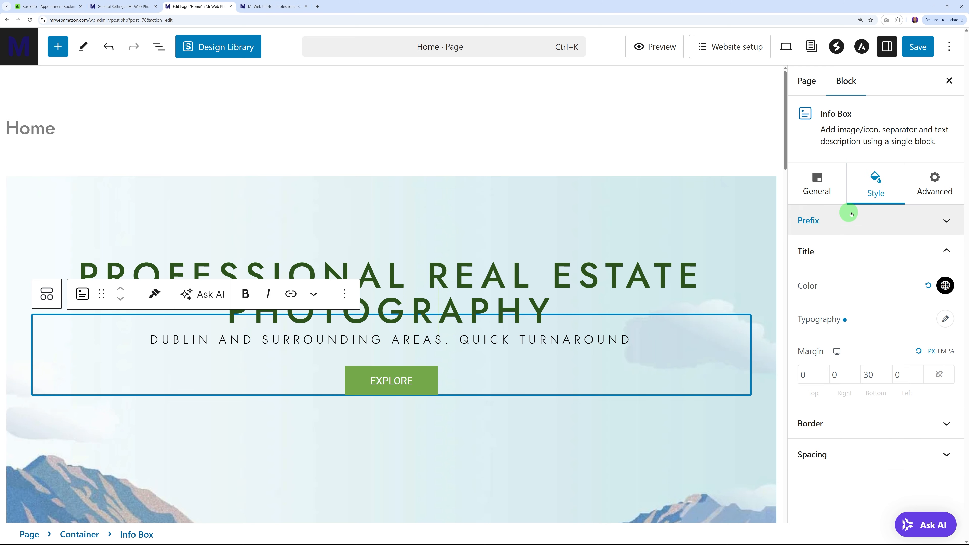
left_click(871, 374)
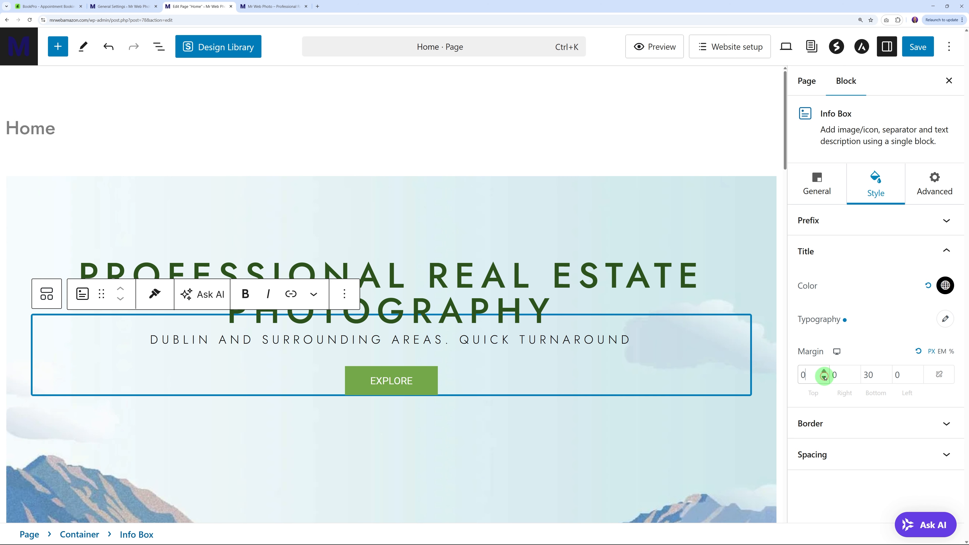
triple_click(495, 343)
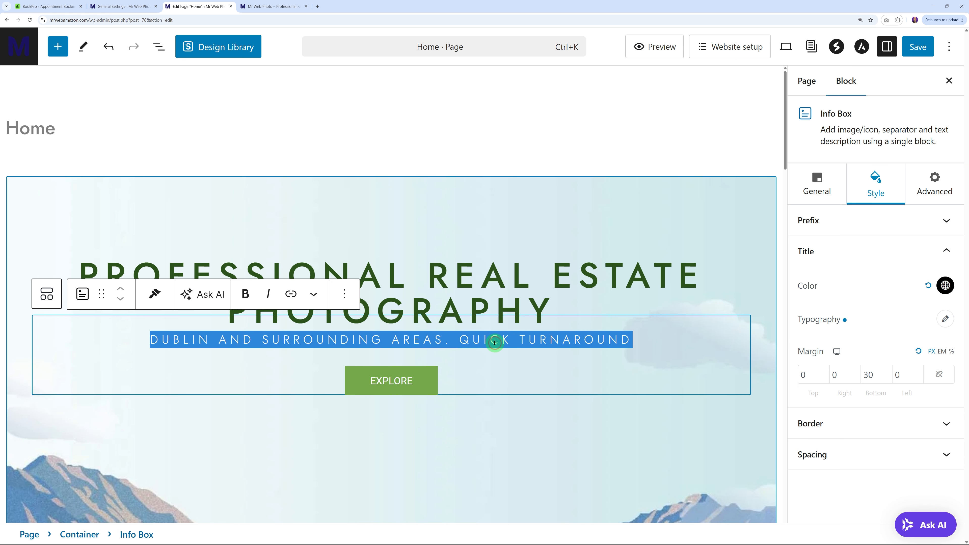
left_click(536, 339)
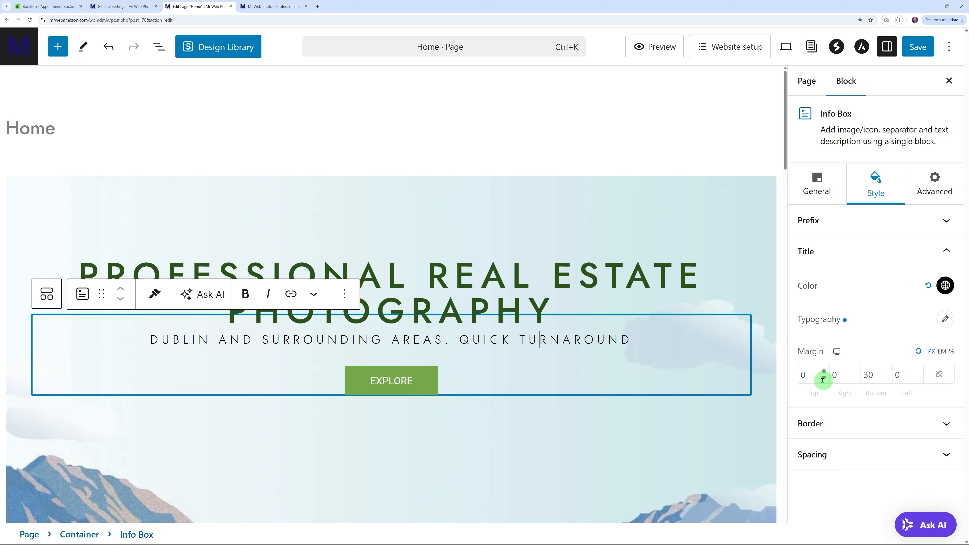
left_click_drag(825, 374, 825, 377)
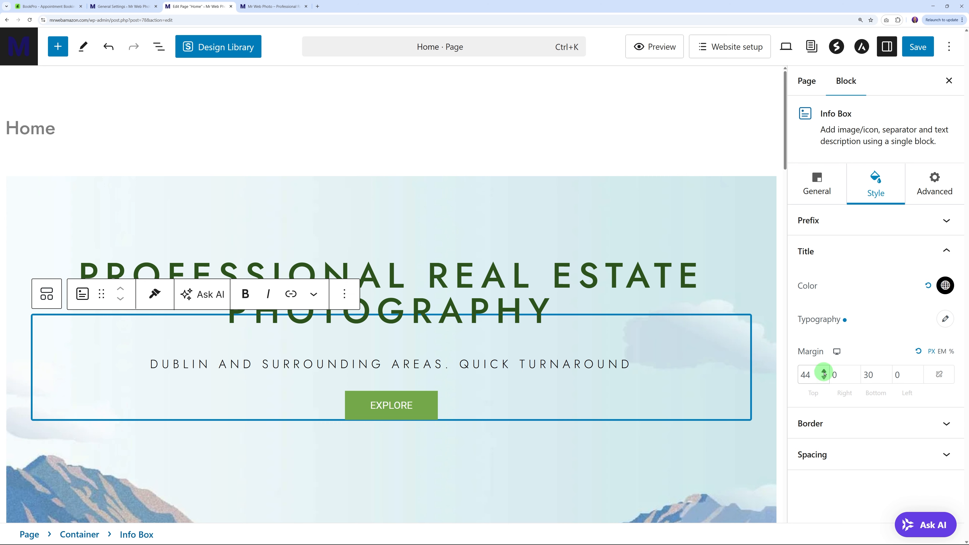
left_click(824, 372)
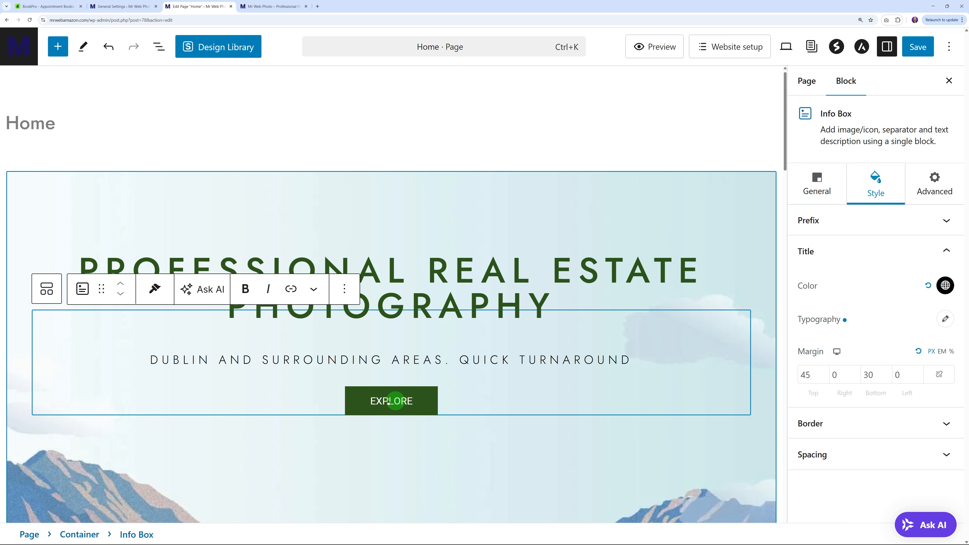
- Change the hero button label from EXPLORE to BOOK NOW
left_click(384, 406)
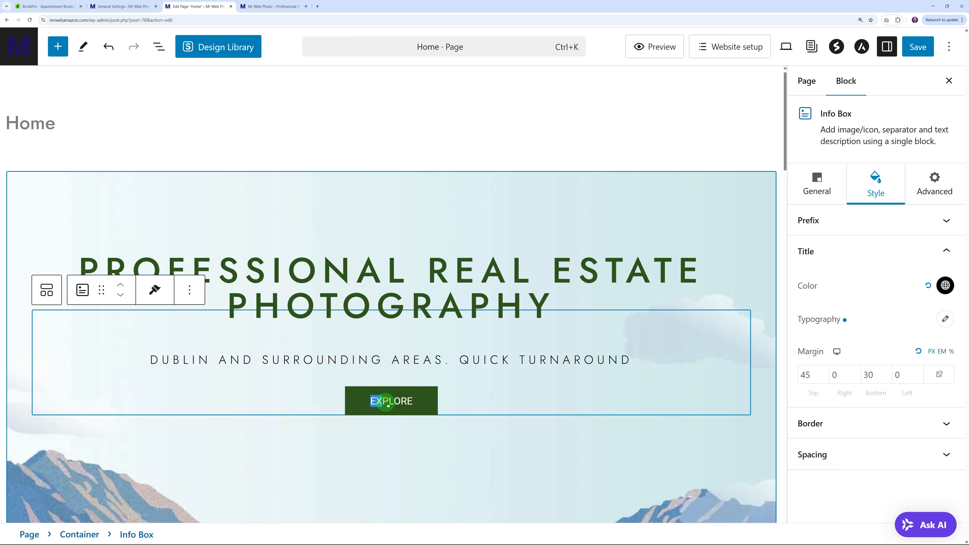
type("BOOK")
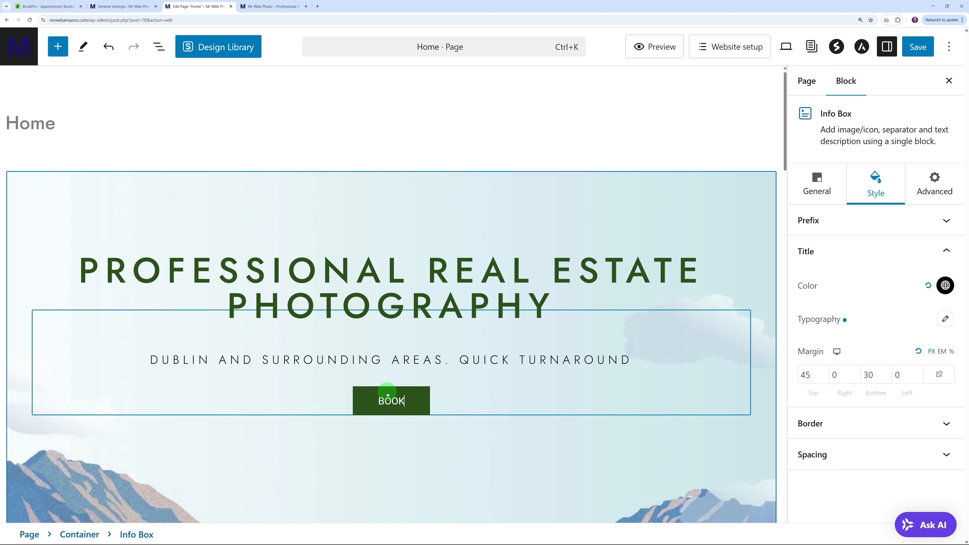
type(" NOW")
left_click(464, 410)
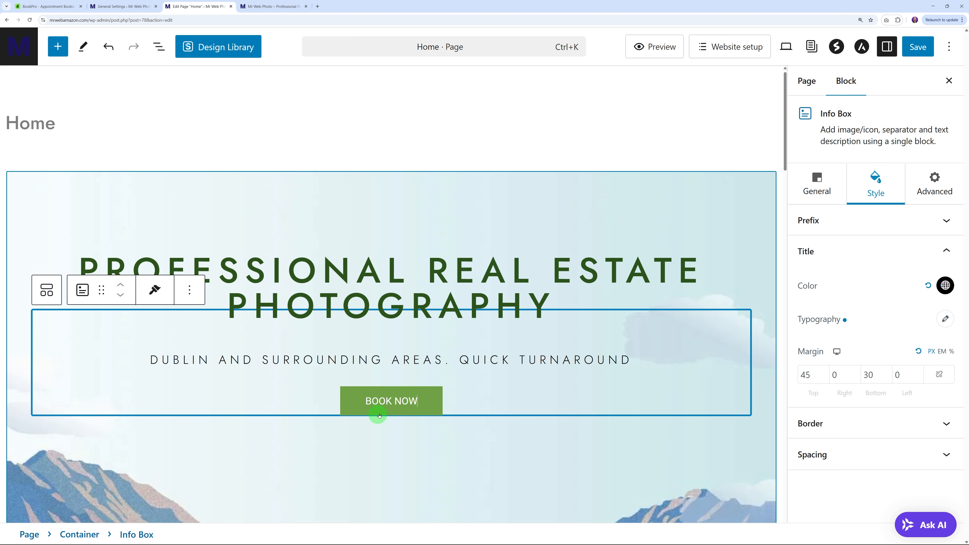
left_click(401, 407)
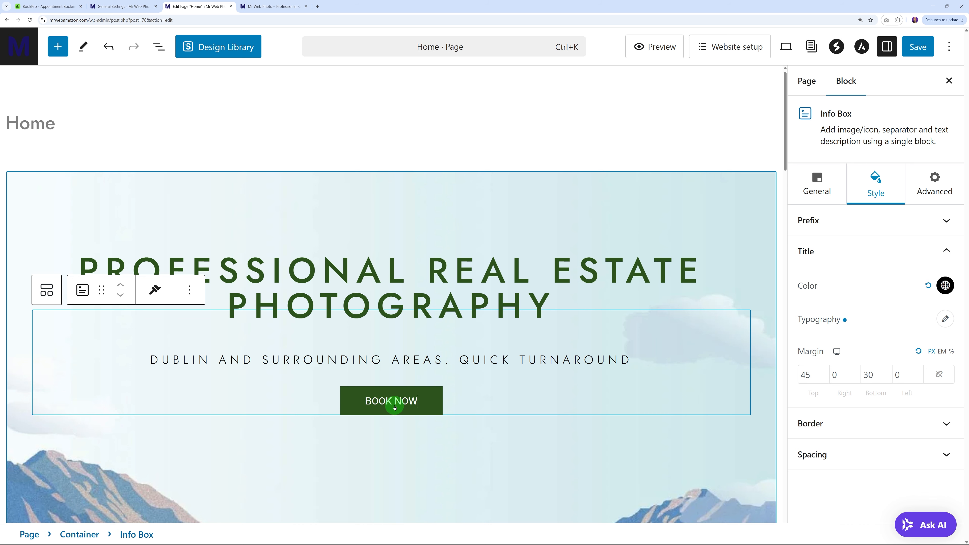
left_click(108, 6)
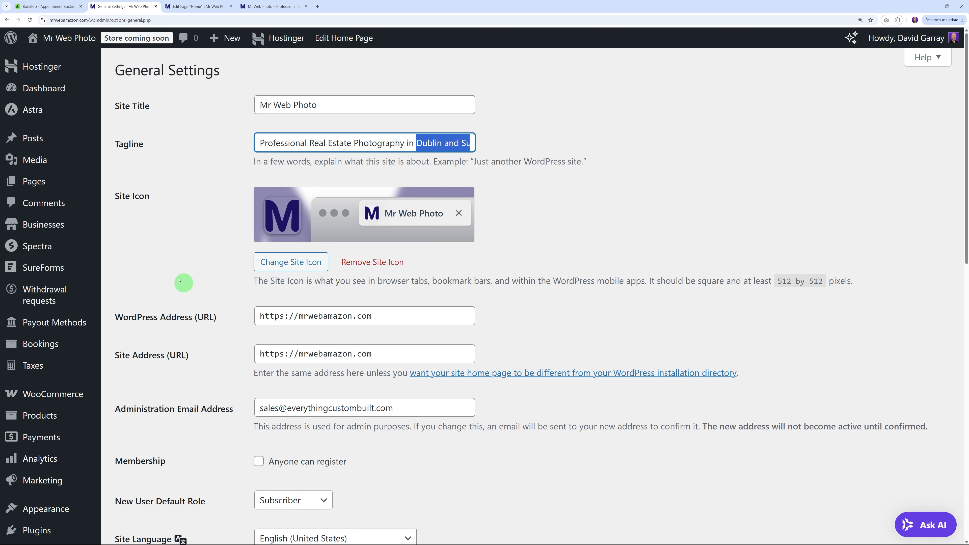
- Open the Mr Web Photography public business page in a new tab and copy its URL
left_click(31, 224)
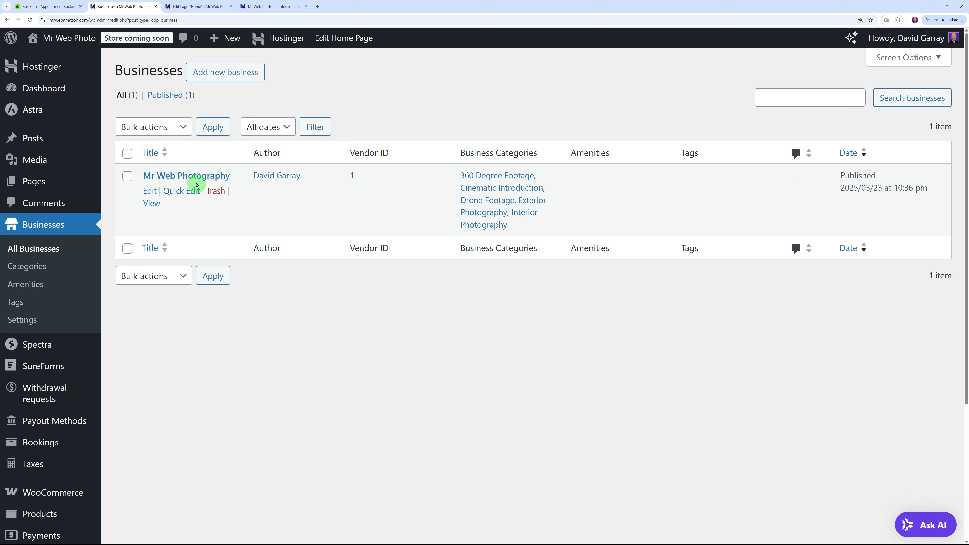
left_click(197, 179)
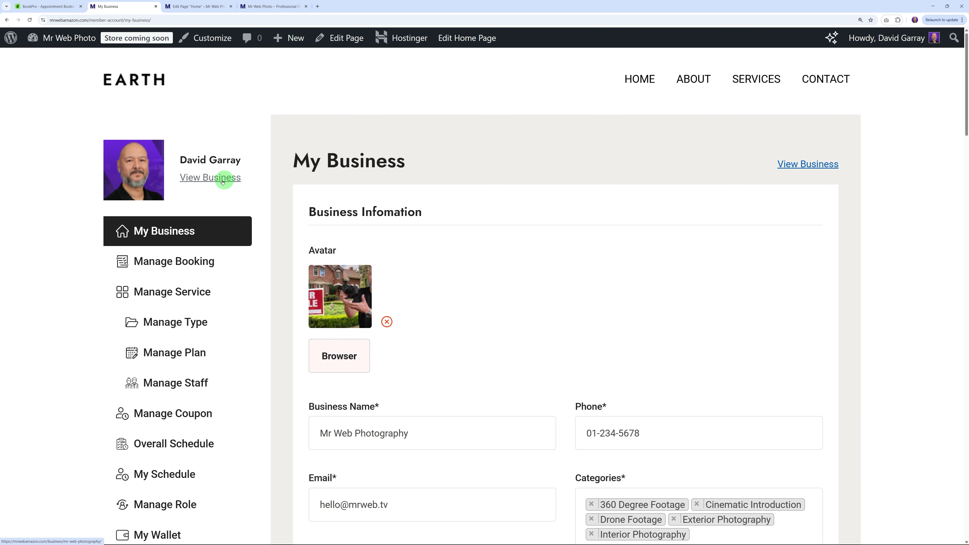
right_click(211, 177)
left_click(231, 184)
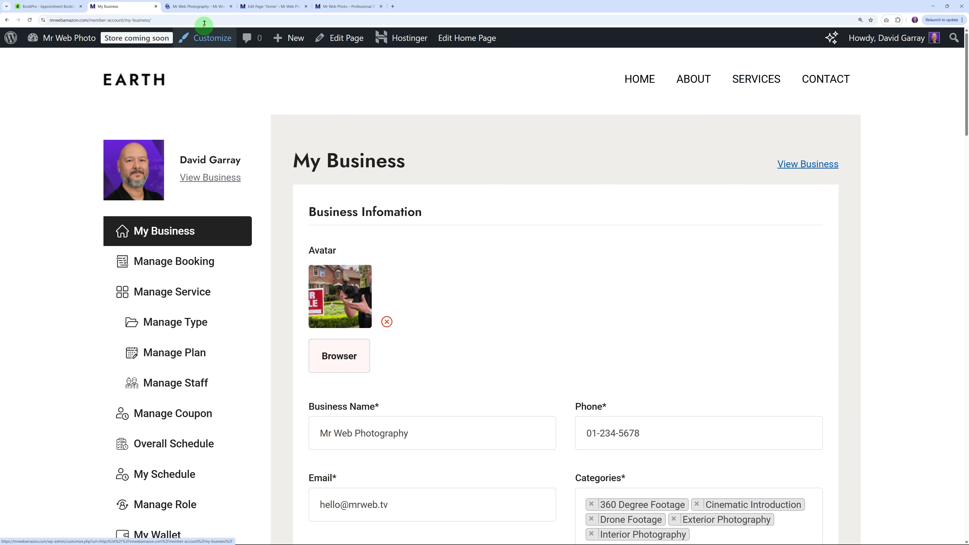
left_click(206, 7)
scroll(623, 318, "down", 10)
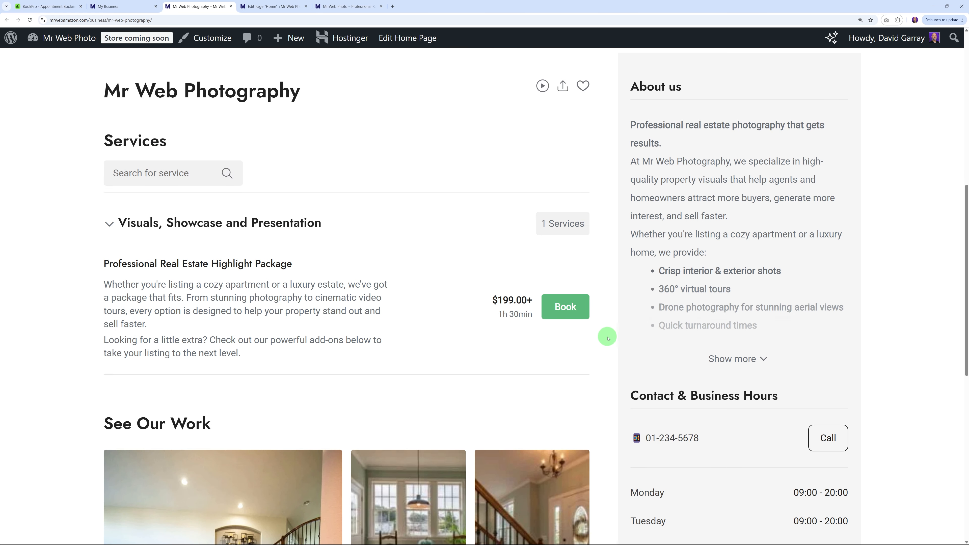
scroll(295, 190, "up", 5)
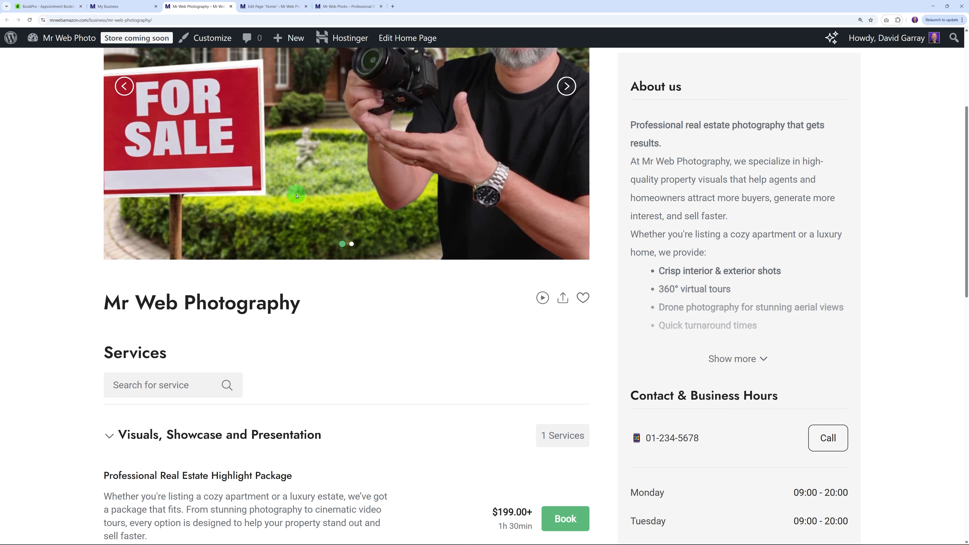
left_click(180, 19)
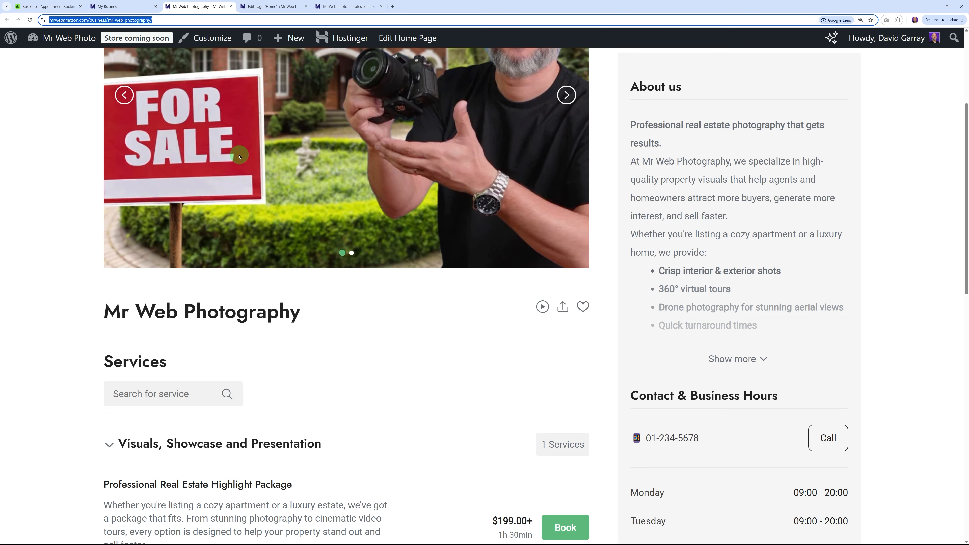
- Replace the Call To Action link '#' with the business page URL and save the Home page
left_click(278, 7)
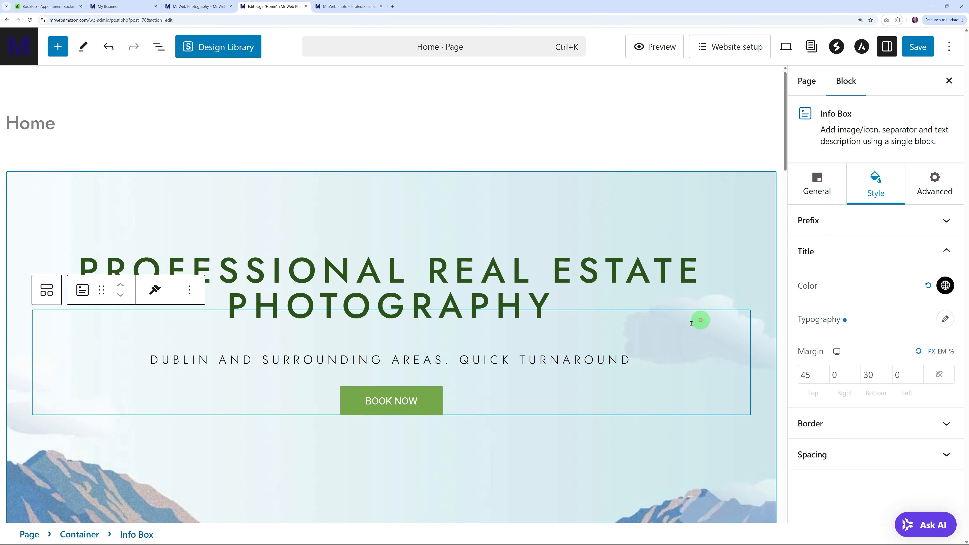
left_click(817, 183)
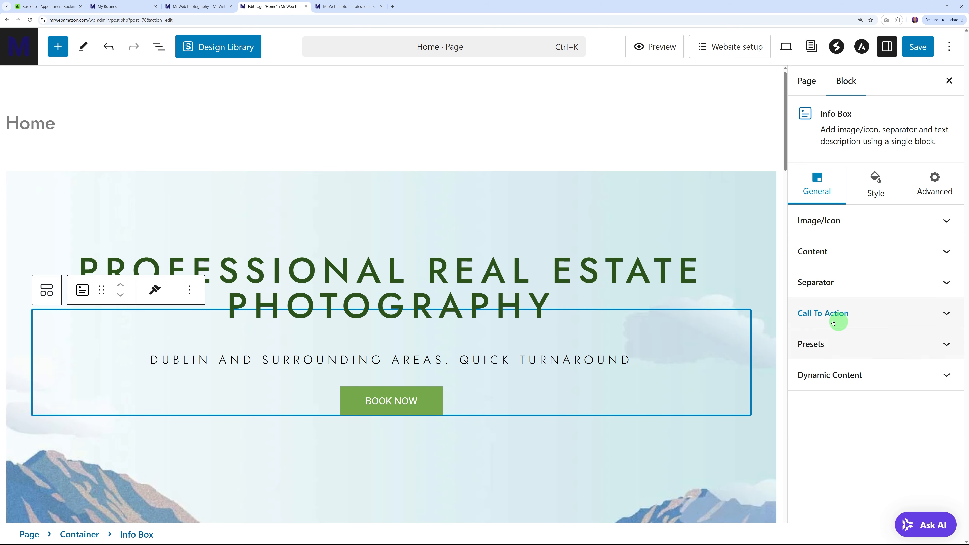
left_click(944, 314)
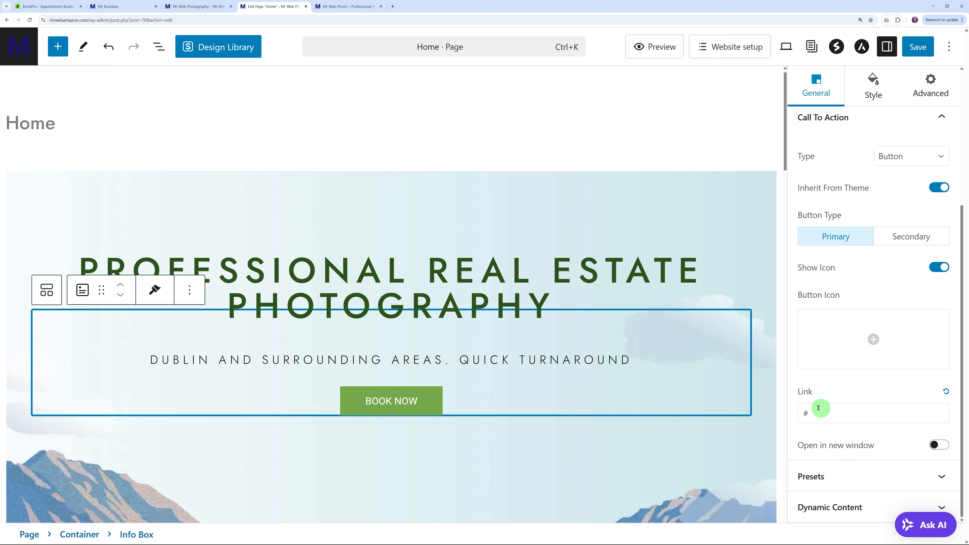
left_click_drag(804, 412, 853, 420)
key("ctrl+v")
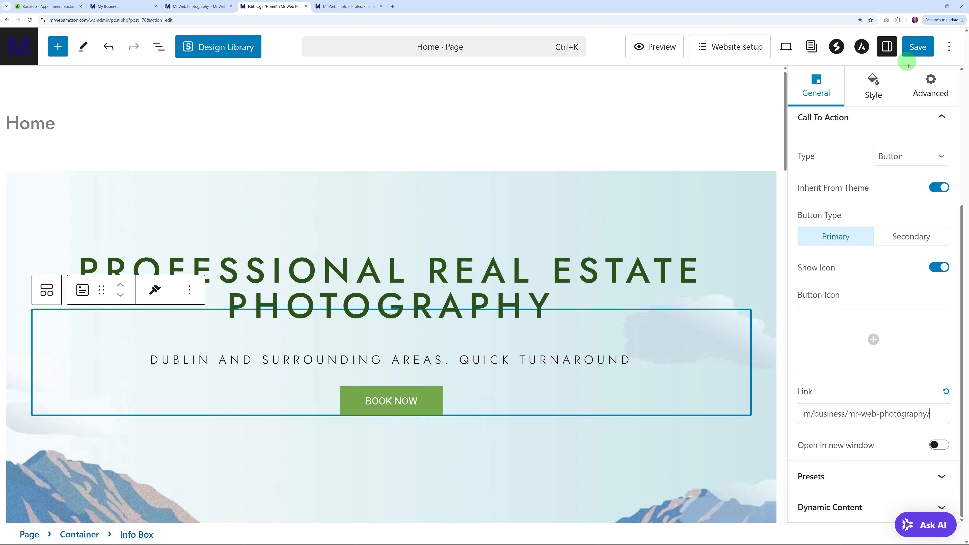
left_click(915, 47)
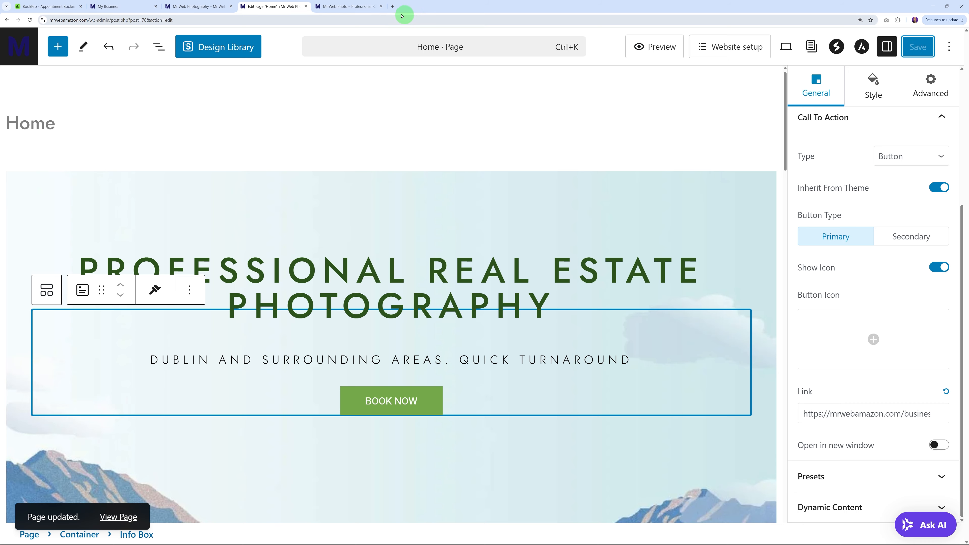
left_click(351, 7)
- Reload the live homepage, follow BOOK NOW to the Mr Web Photography page, then go back HOME
left_click(27, 20)
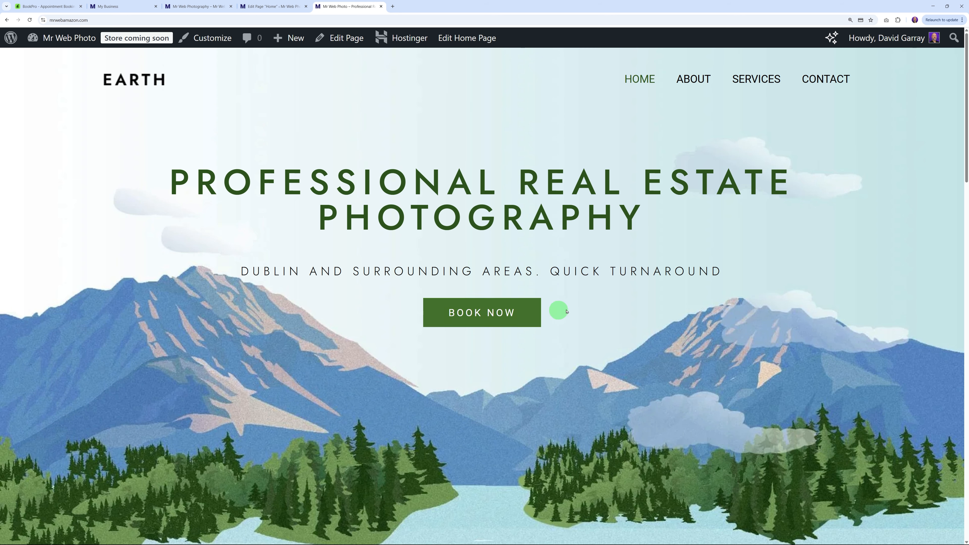
left_click(480, 316)
scroll(539, 418, "down", 6)
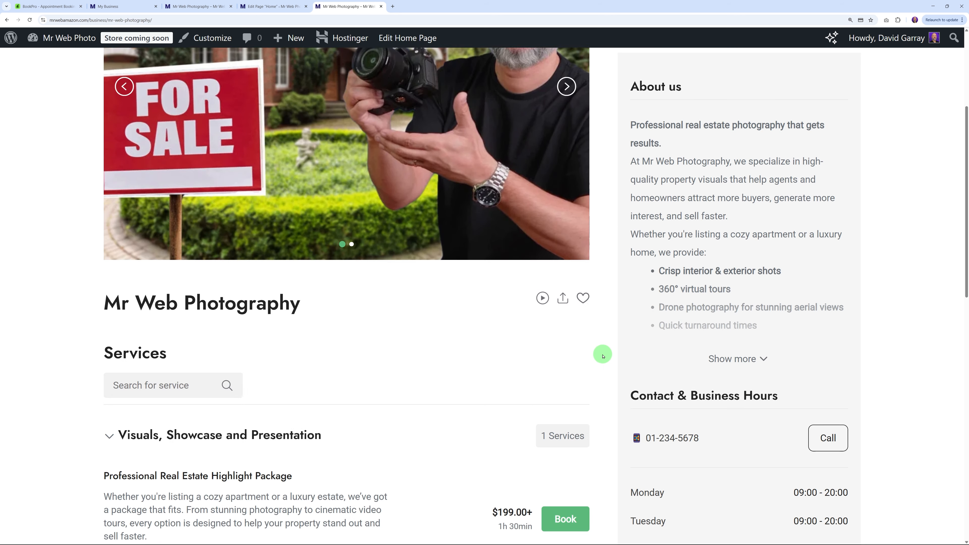
scroll(610, 367, "down", 8)
scroll(612, 368, "up", 15)
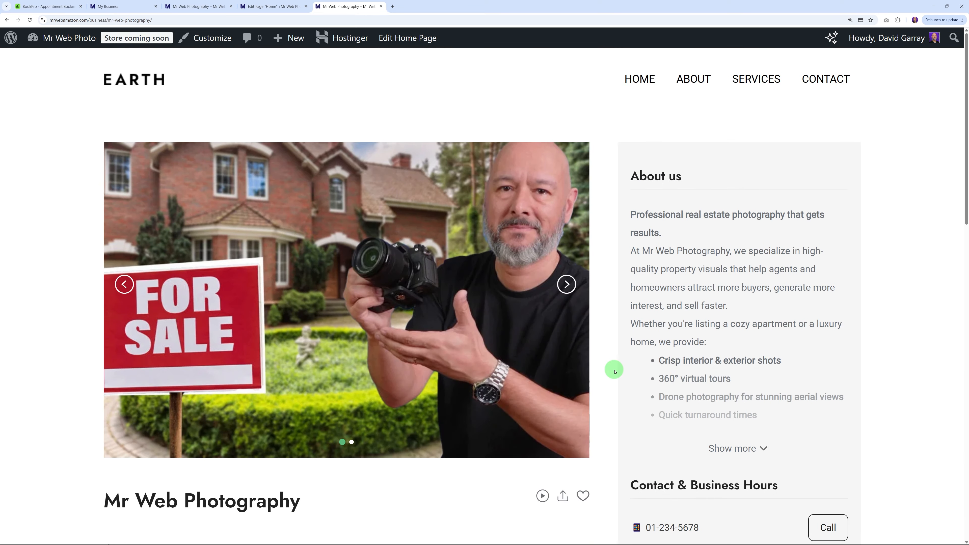
left_click(651, 82)
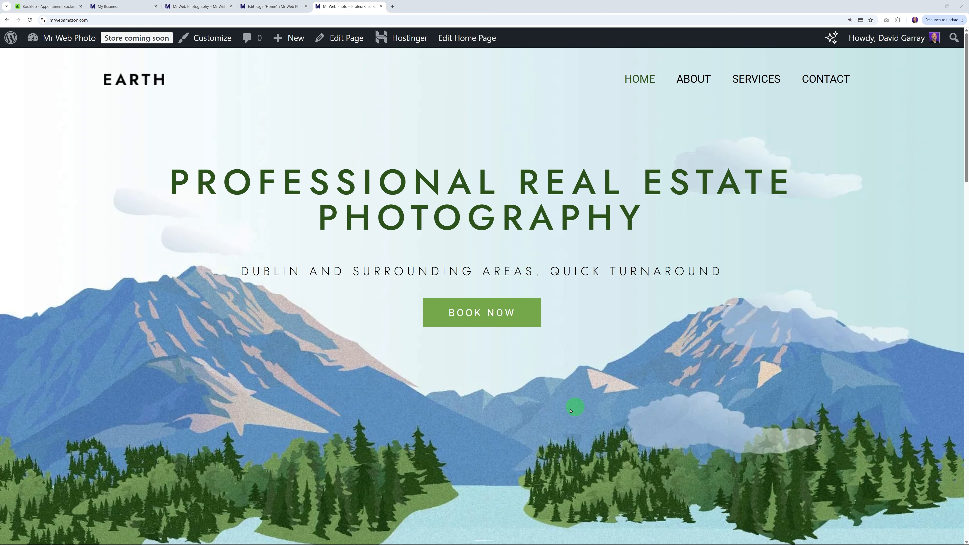
- Set the hero container's background image to the pexels-pixabay-259588 house photo
left_click(277, 7)
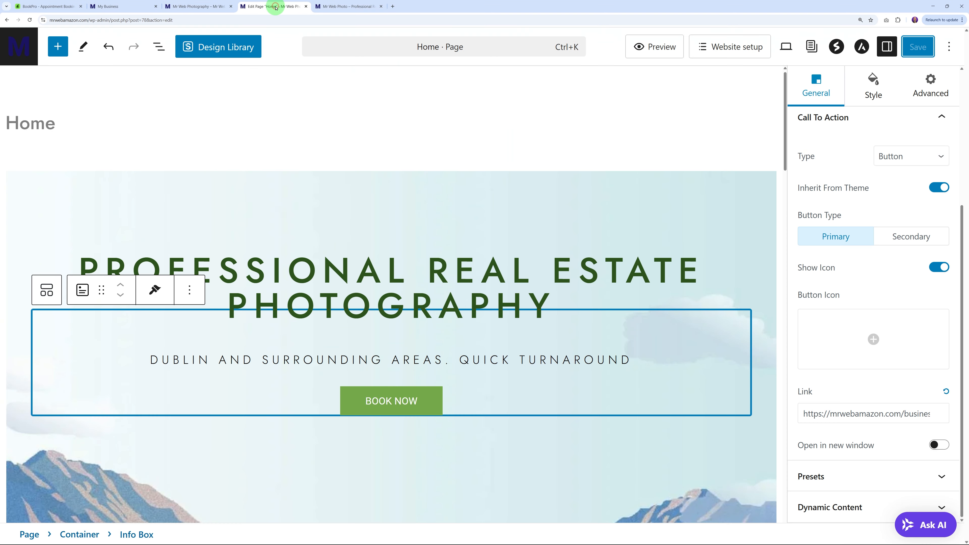
left_click(103, 184)
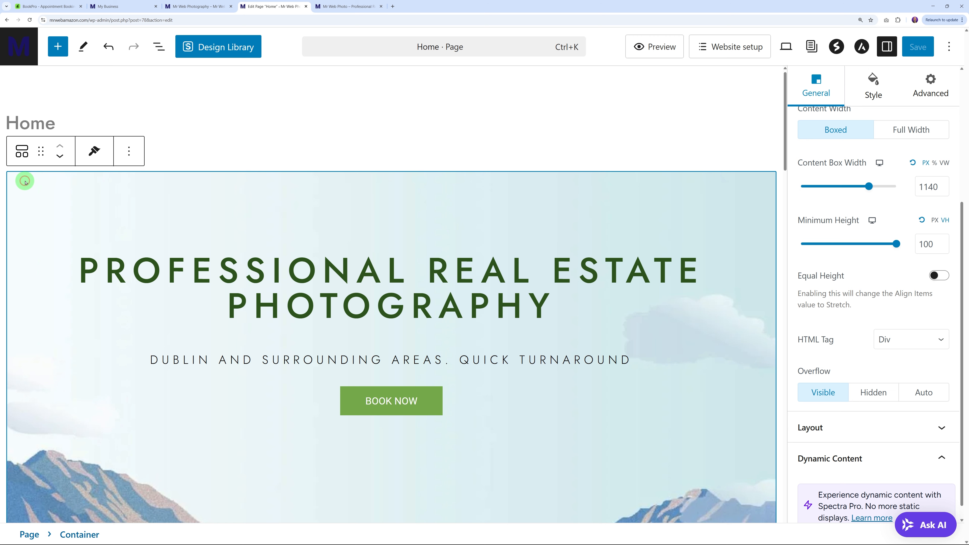
scroll(937, 288, "up", 5)
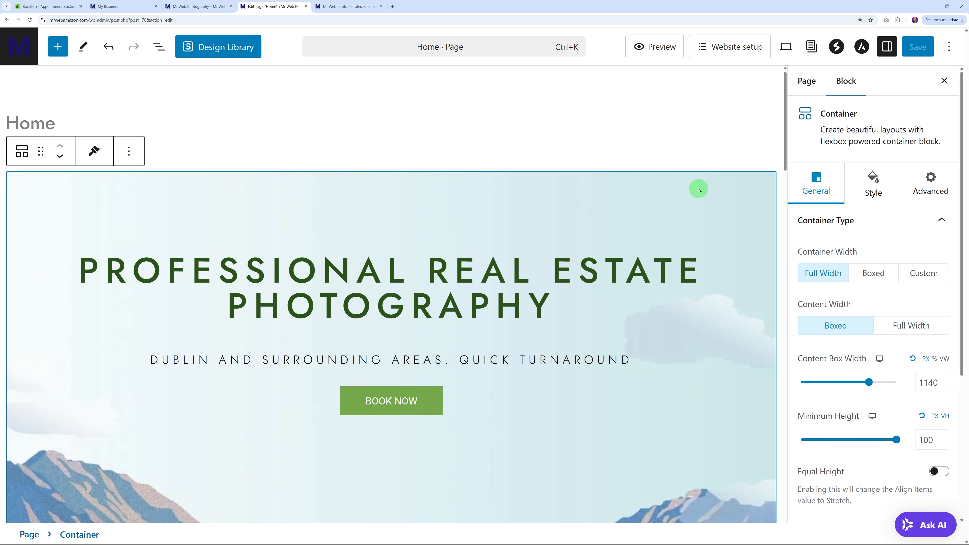
left_click(877, 192)
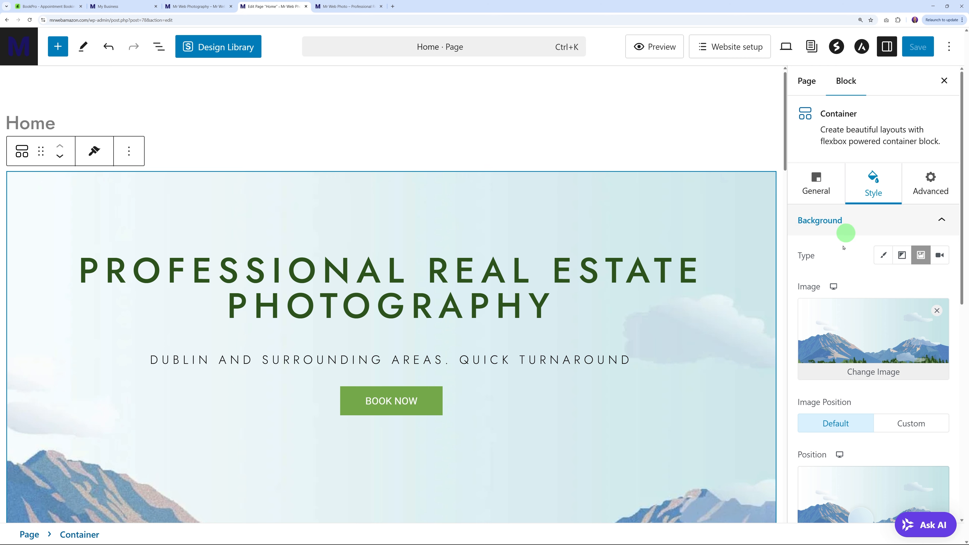
left_click(880, 376)
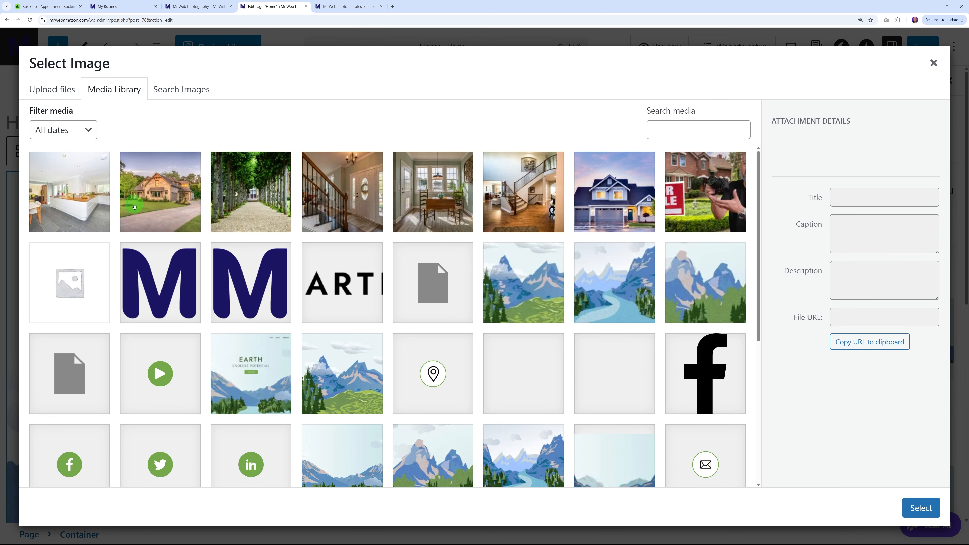
left_click(169, 203)
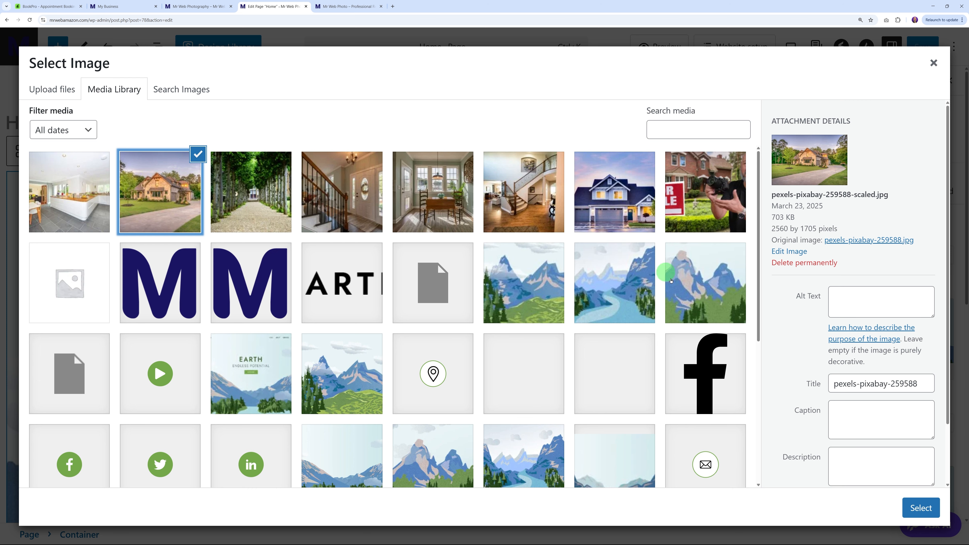
left_click(920, 507)
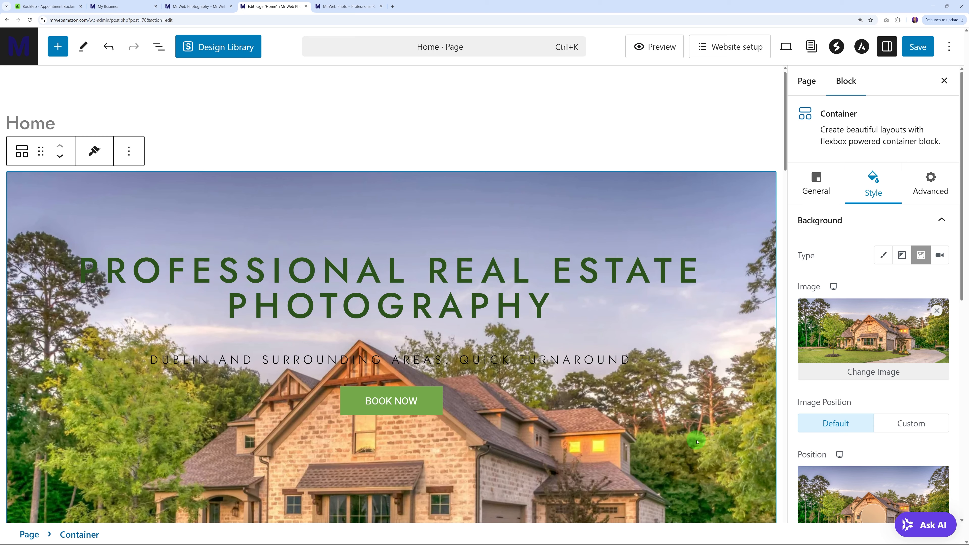
scroll(708, 346, "down", 8)
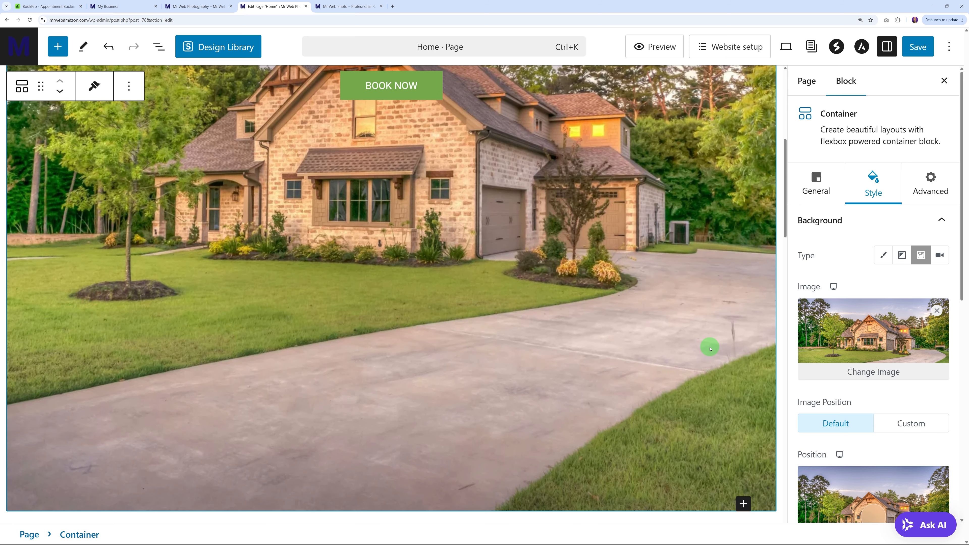
scroll(710, 348, "up", 6)
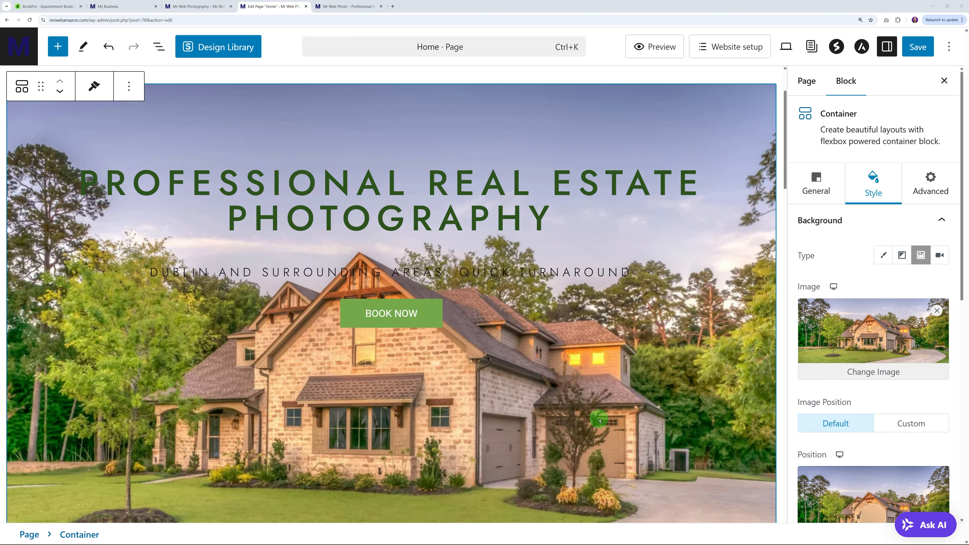
scroll(597, 418, "up", 2)
scroll(588, 412, "down", 1)
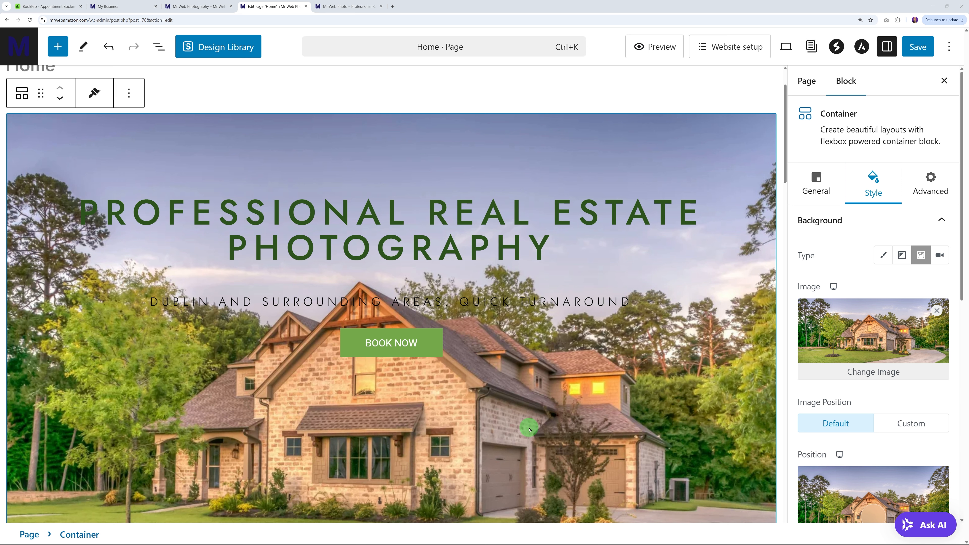
- Give the hero photo a white colour overlay at 0.5 opacity and save the page
scroll(958, 396, "down", 8)
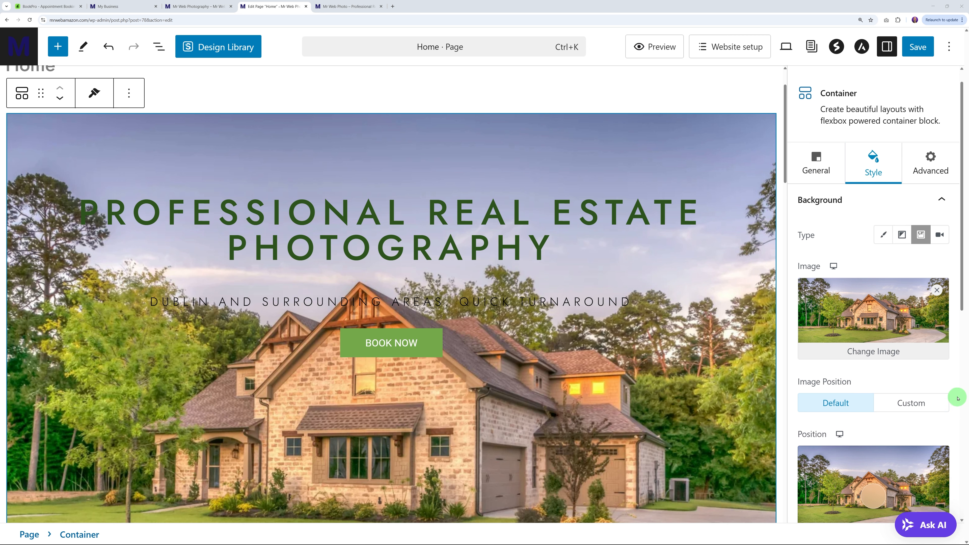
scroll(954, 391, "down", 2)
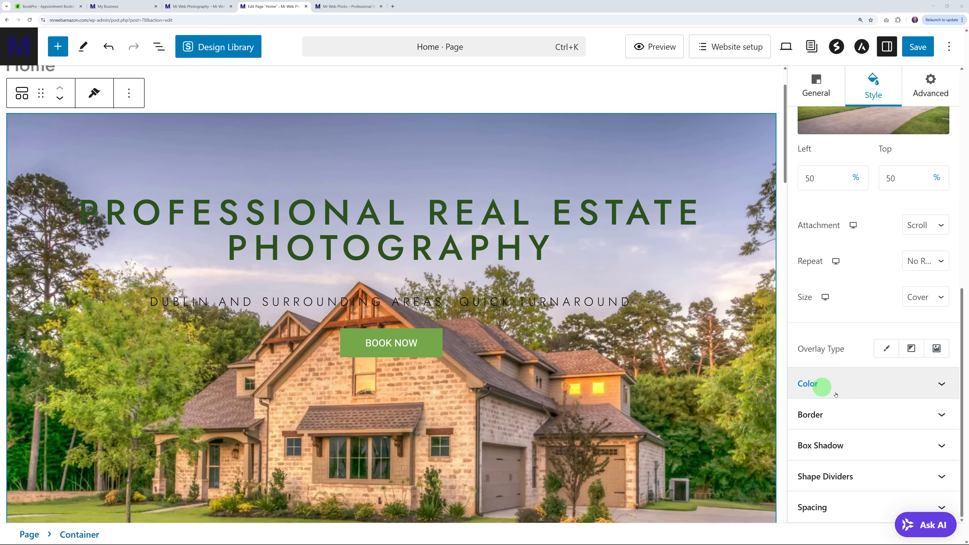
left_click(885, 350)
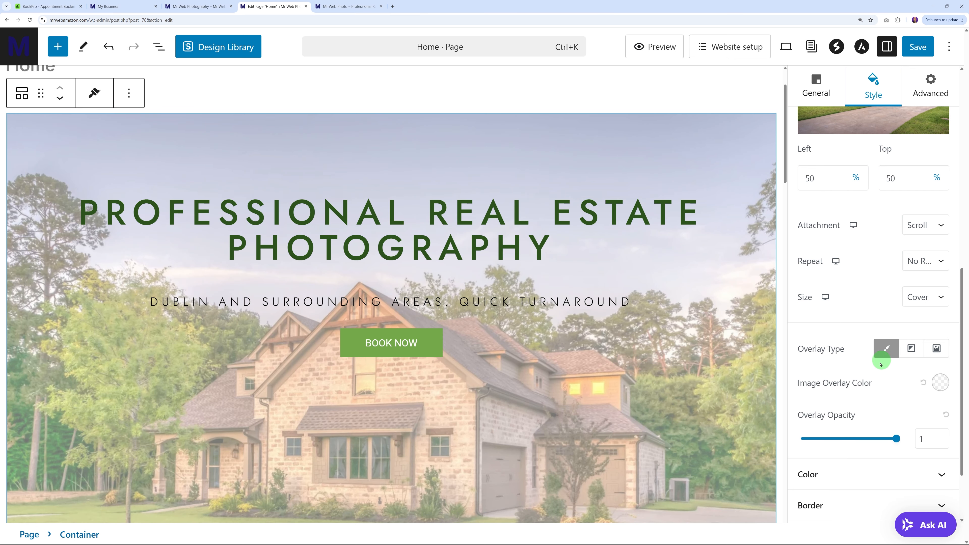
left_click(941, 384)
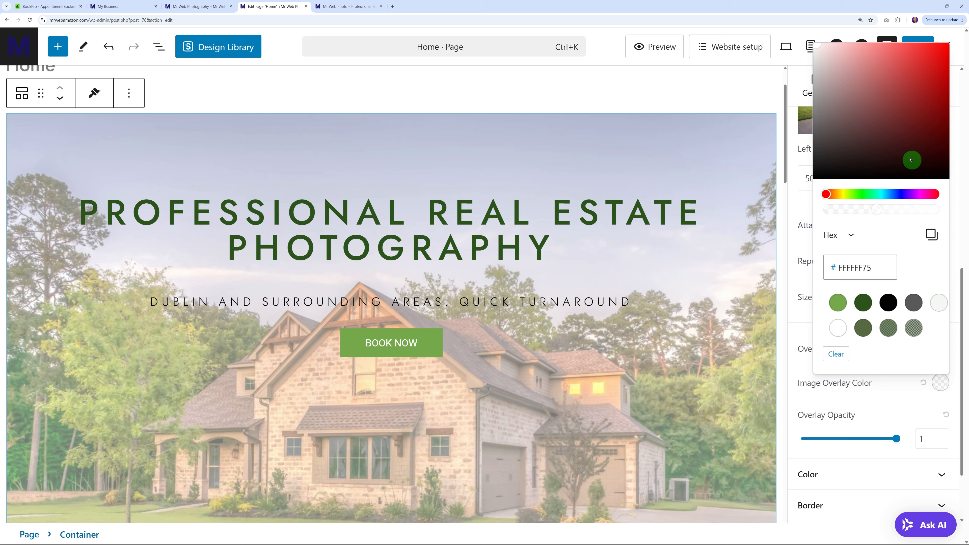
left_click_drag(884, 210, 945, 210)
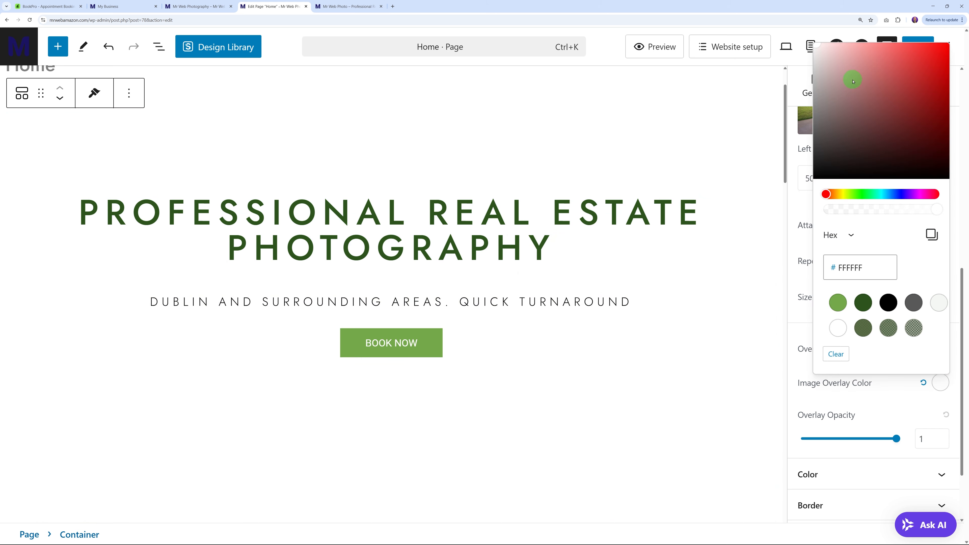
left_click_drag(852, 80, 814, 45)
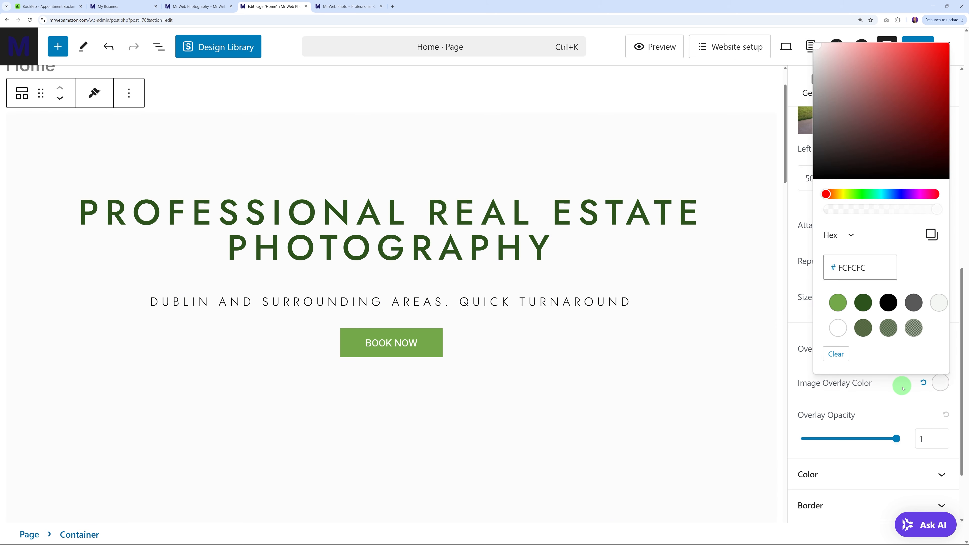
left_click(894, 397)
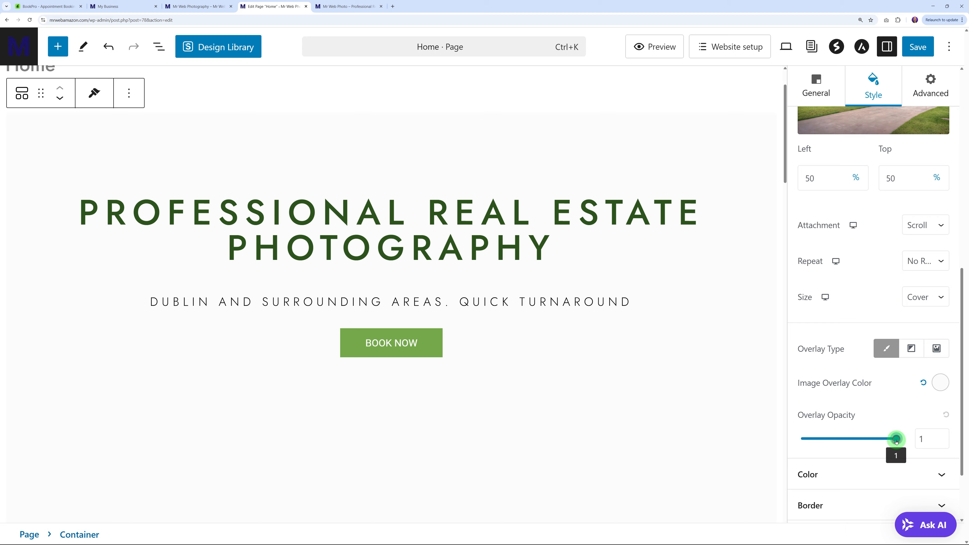
left_click_drag(896, 441, 850, 440)
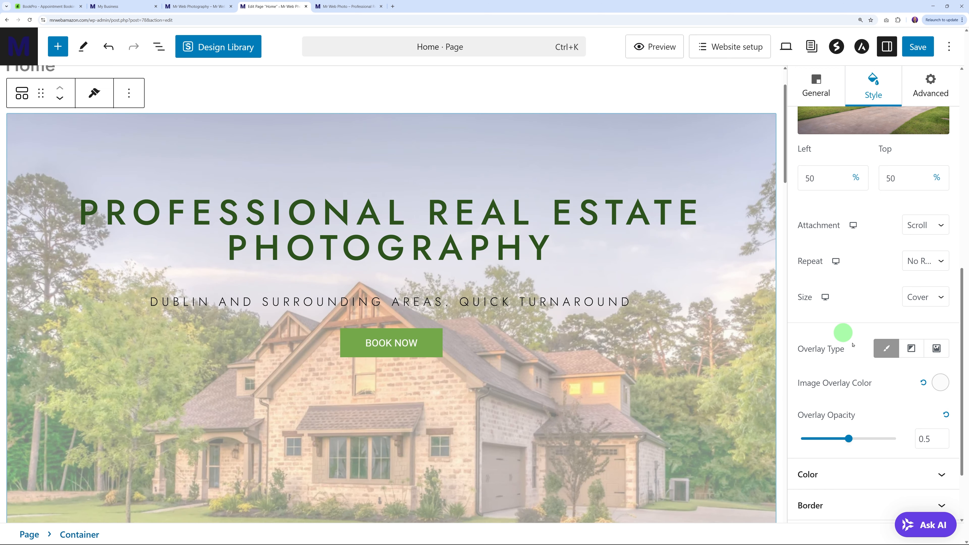
left_click(918, 47)
left_click(357, 3)
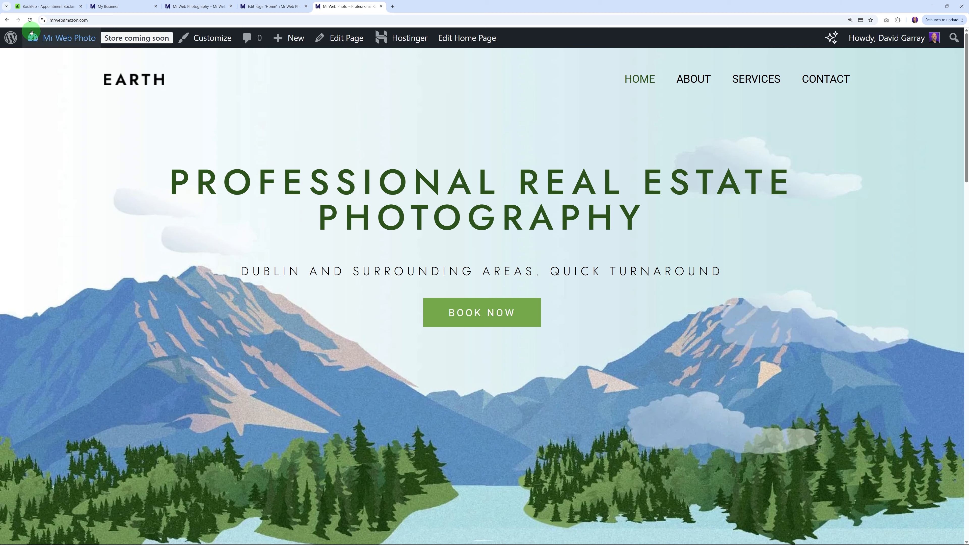
left_click(30, 20)
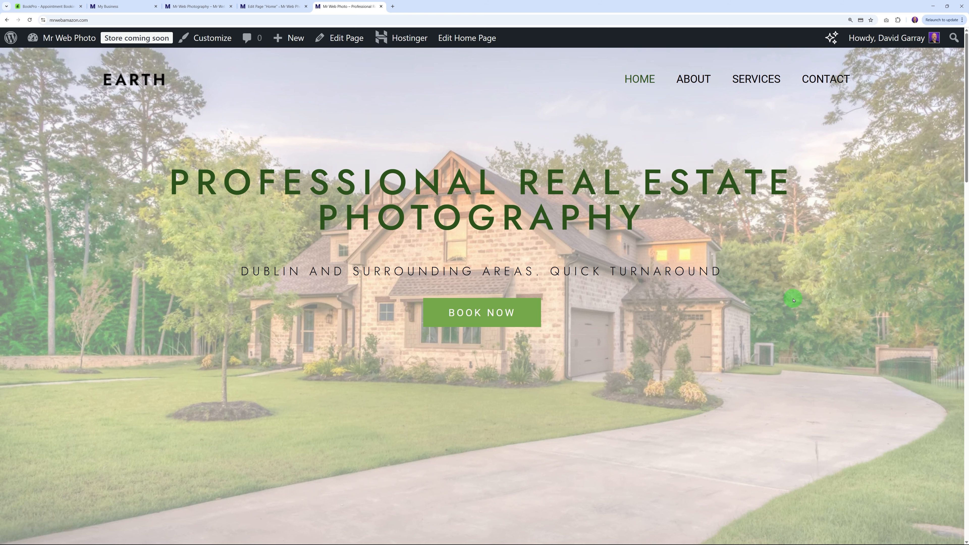
scroll(839, 309, "down", 10)
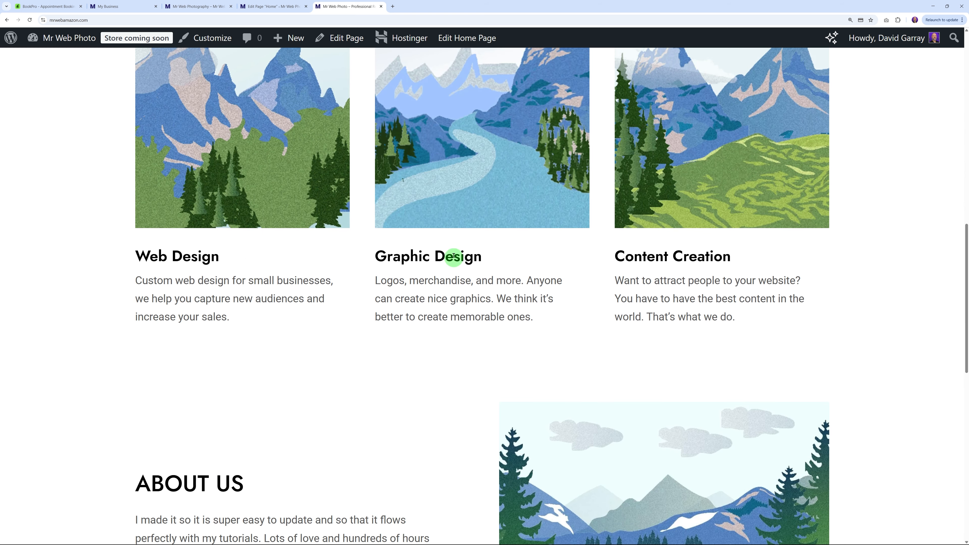
scroll(406, 345, "down", 3)
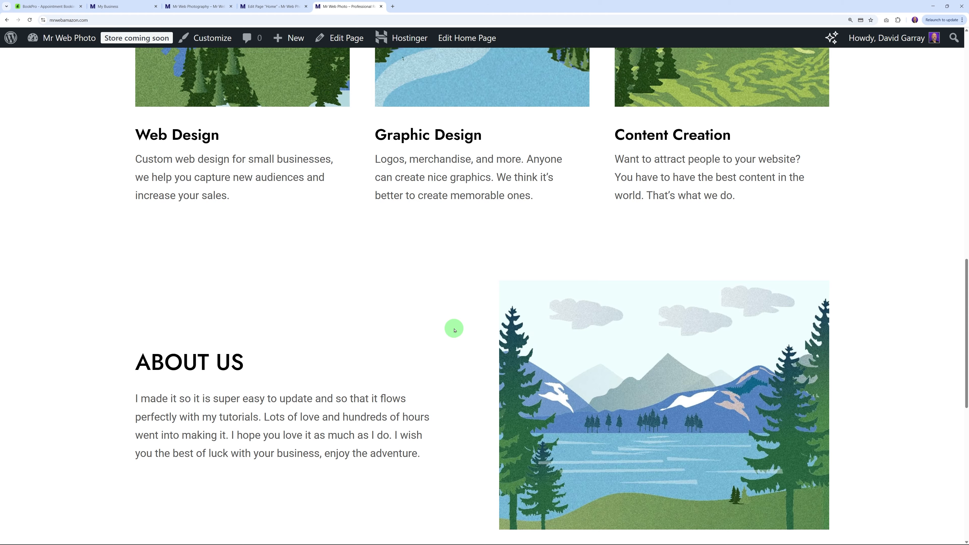
scroll(454, 329, "up", 4)
left_click(262, 6)
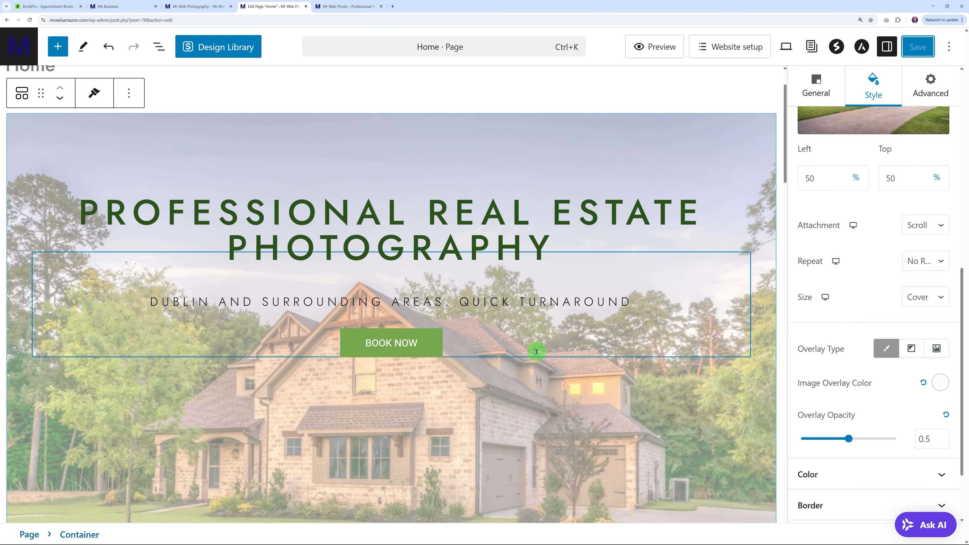
scroll(534, 357, "down", 12)
scroll(541, 359, "down", 1)
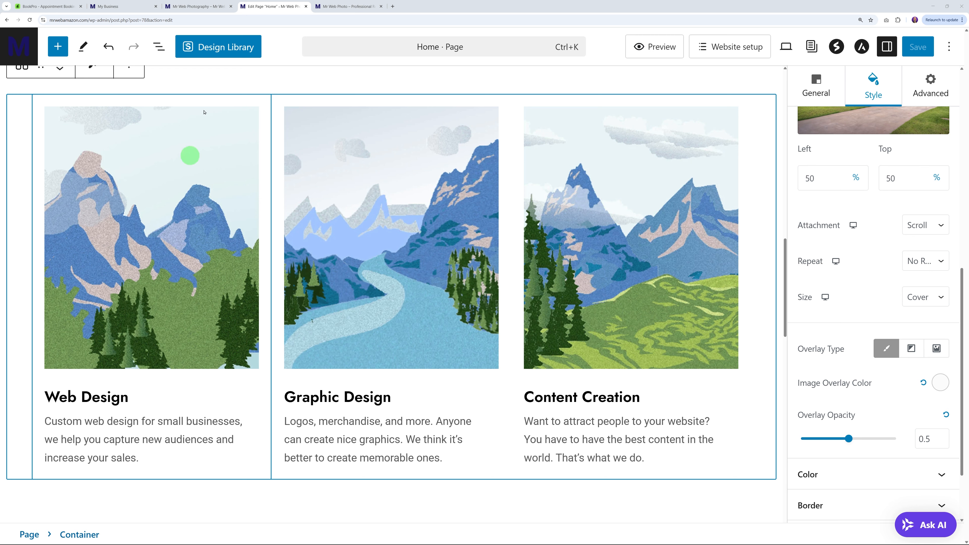
left_click(196, 7)
scroll(420, 297, "down", 5)
scroll(425, 300, "down", 2)
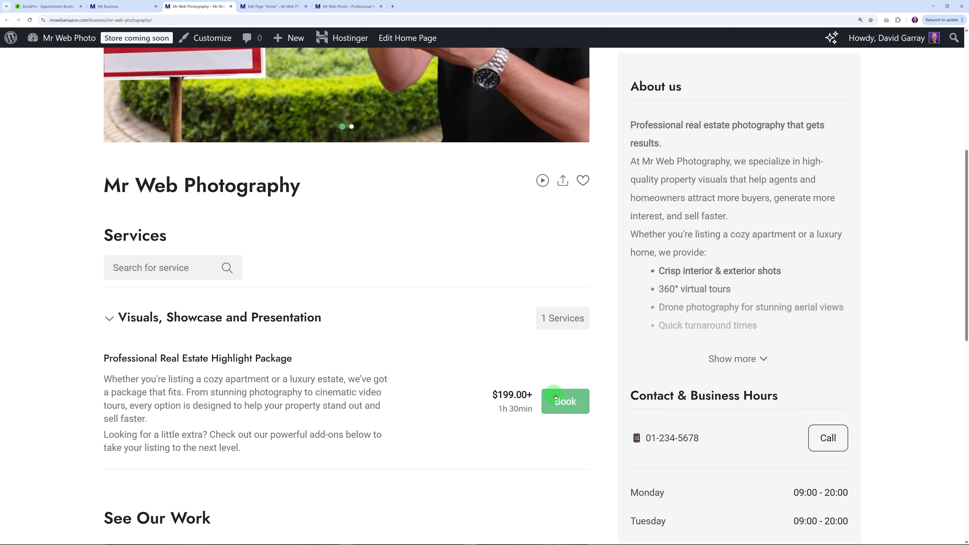
left_click(565, 401)
scroll(644, 320, "down", 4)
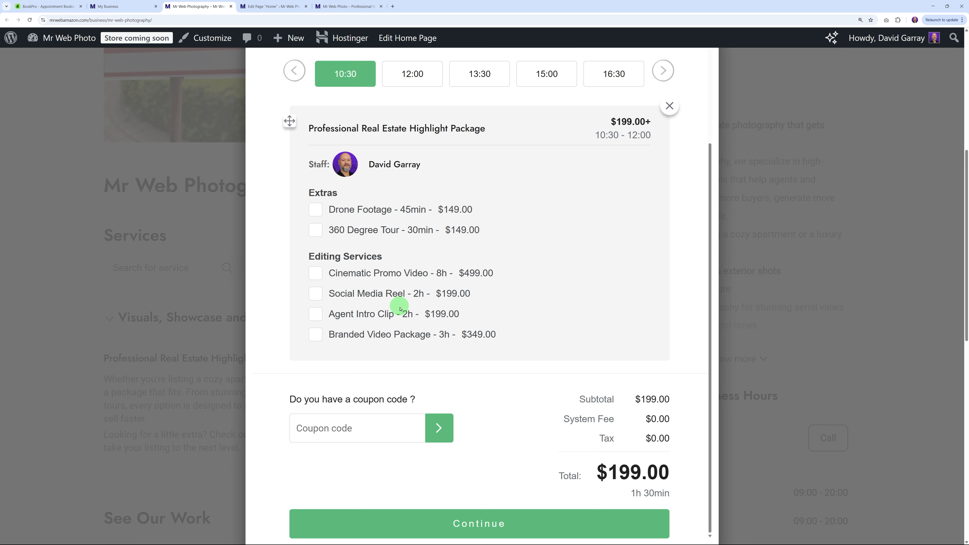
left_click(289, 6)
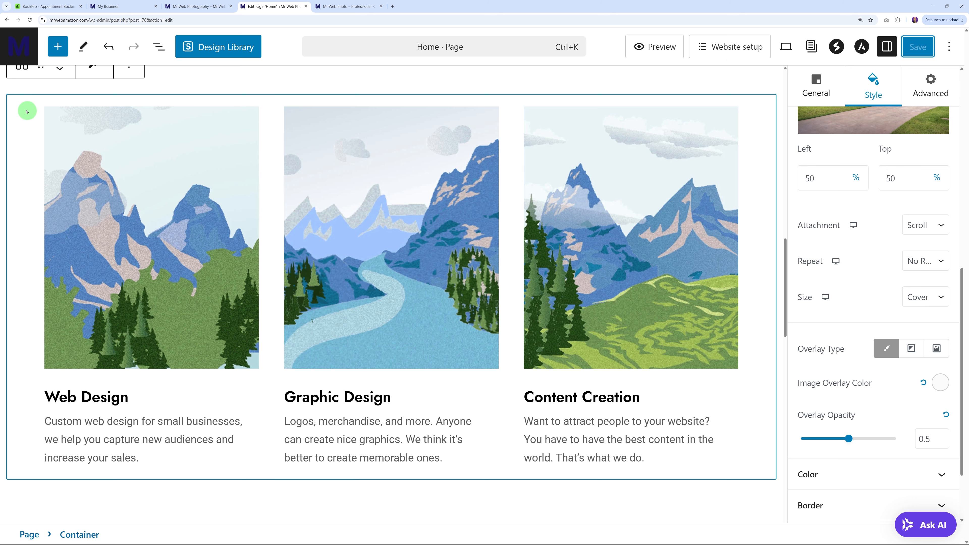
- Duplicate the whole services container row
left_click(25, 101)
scroll(50, 212, "up", 2)
scroll(51, 214, "down", 3)
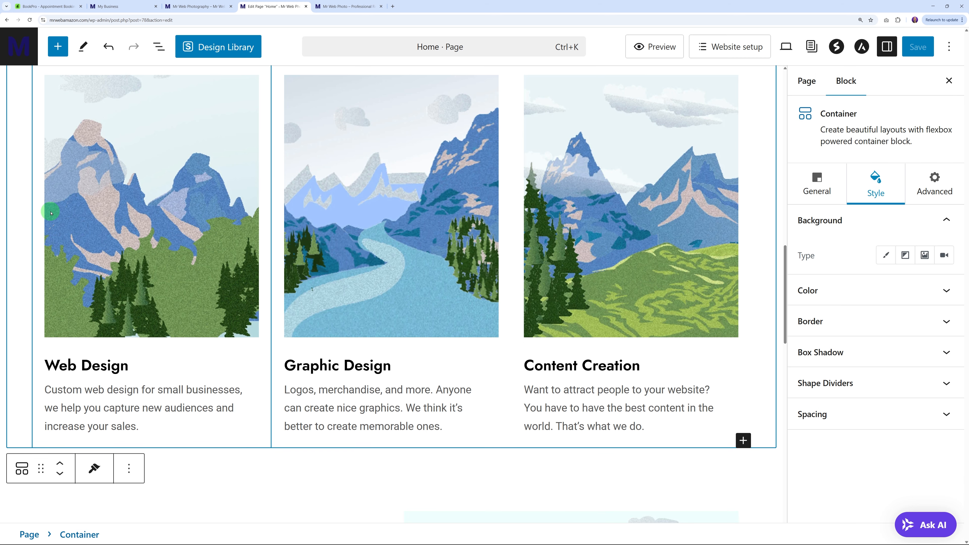
left_click(128, 468)
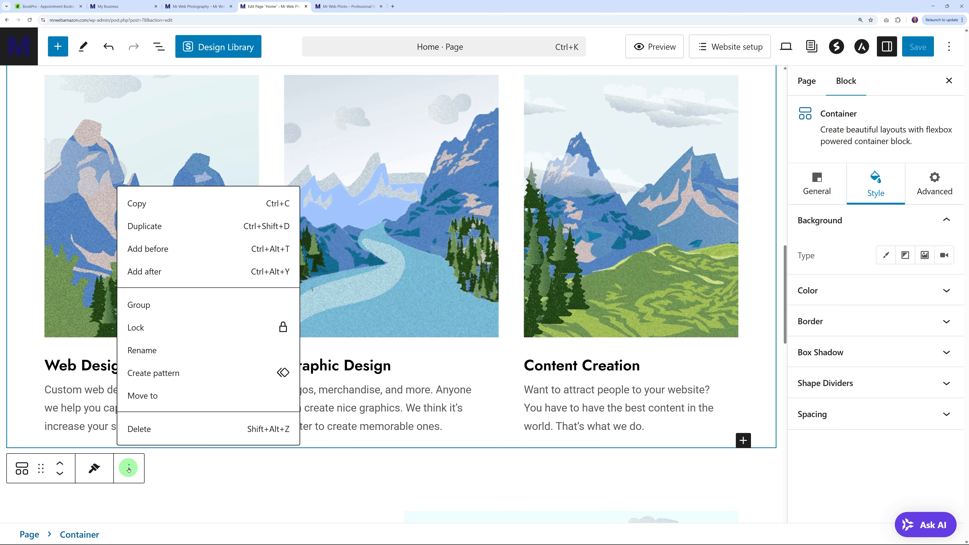
left_click(158, 226)
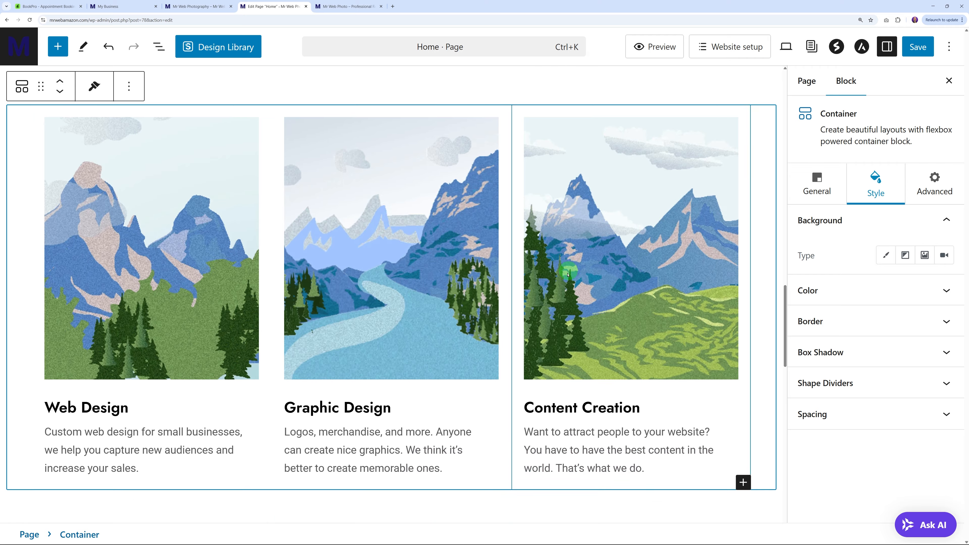
- Delete the extra copy of the services row
scroll(568, 274, "down", 8)
scroll(557, 284, "up", 10)
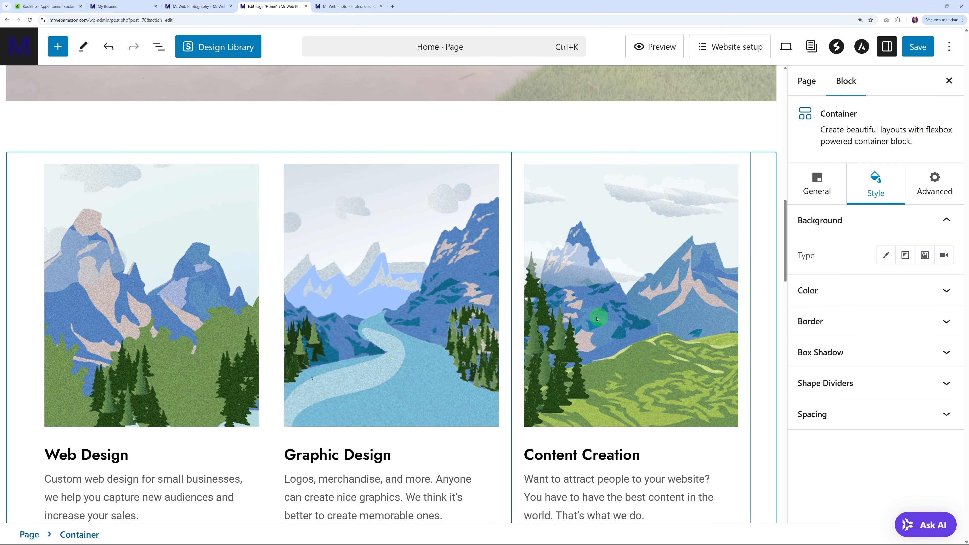
scroll(576, 313, "down", 8)
scroll(553, 360, "up", 5)
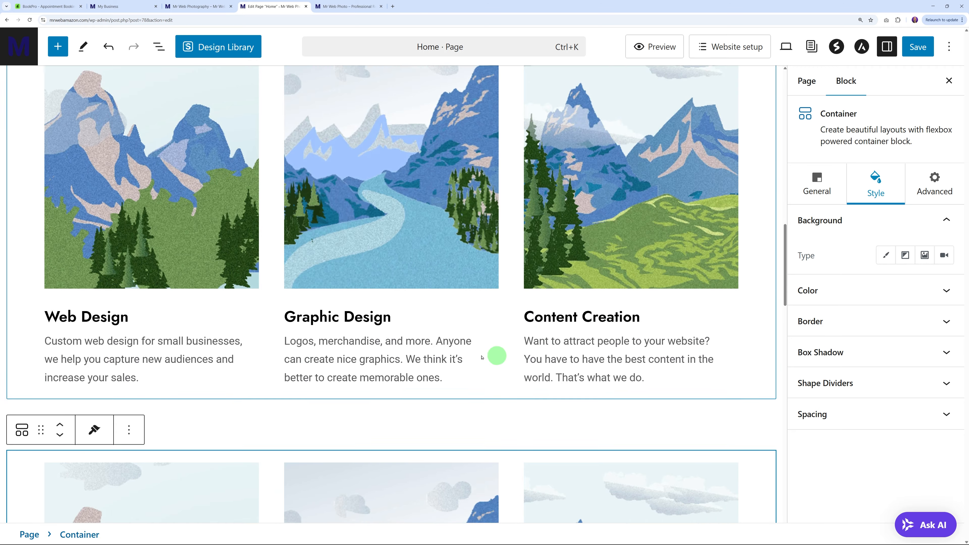
scroll(391, 365, "down", 7)
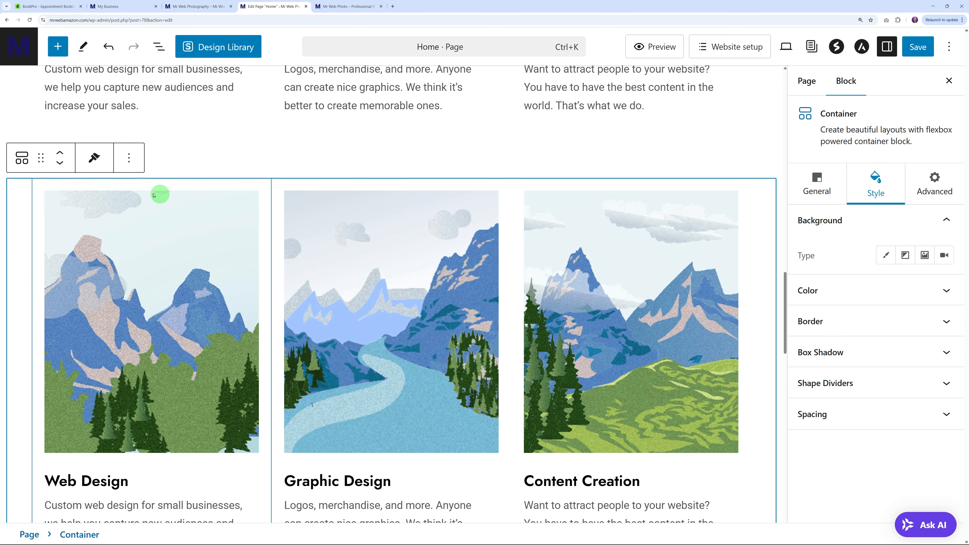
left_click(129, 157)
left_click(159, 422)
- Duplicate the Web Design card, pushing Content Creation onto a second row
scroll(375, 352, "up", 4)
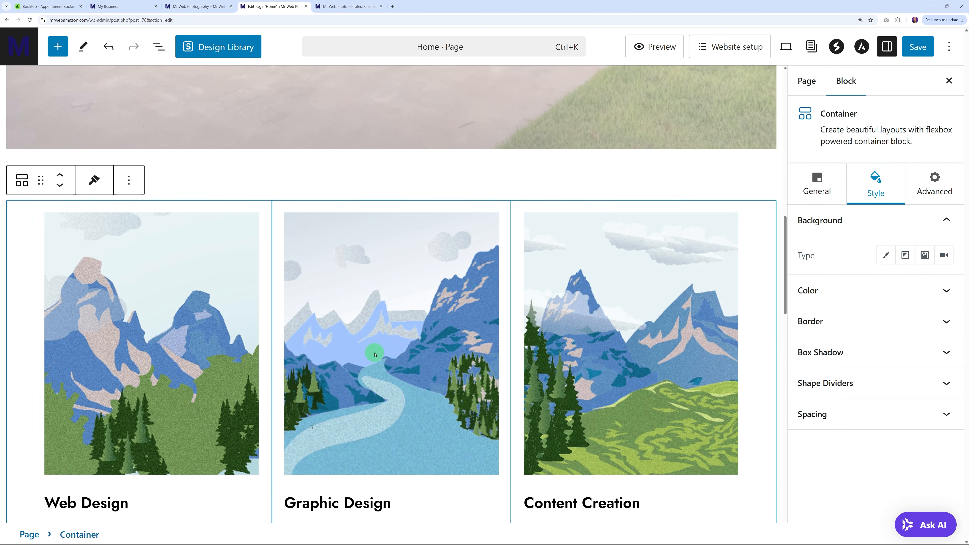
left_click(241, 266)
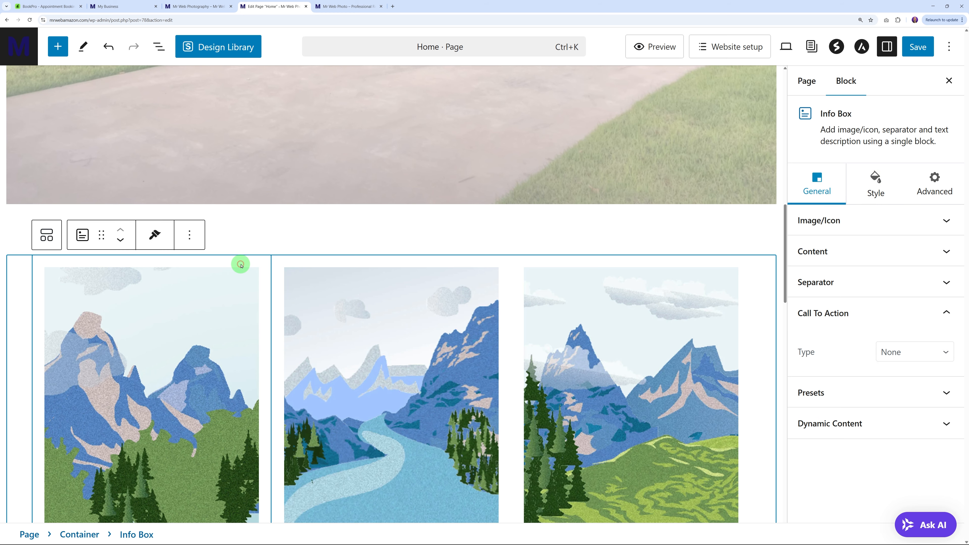
left_click(190, 234)
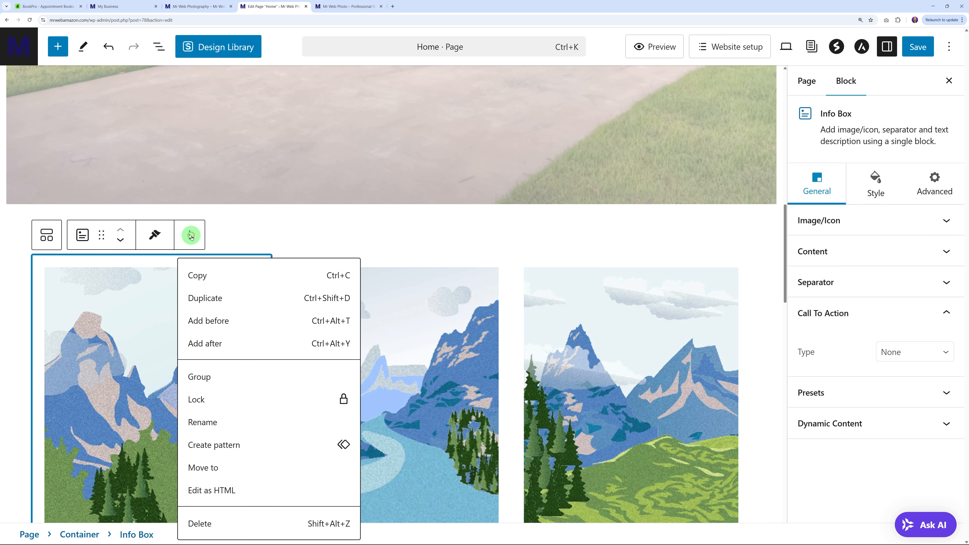
left_click(216, 298)
scroll(312, 319, "down", 3)
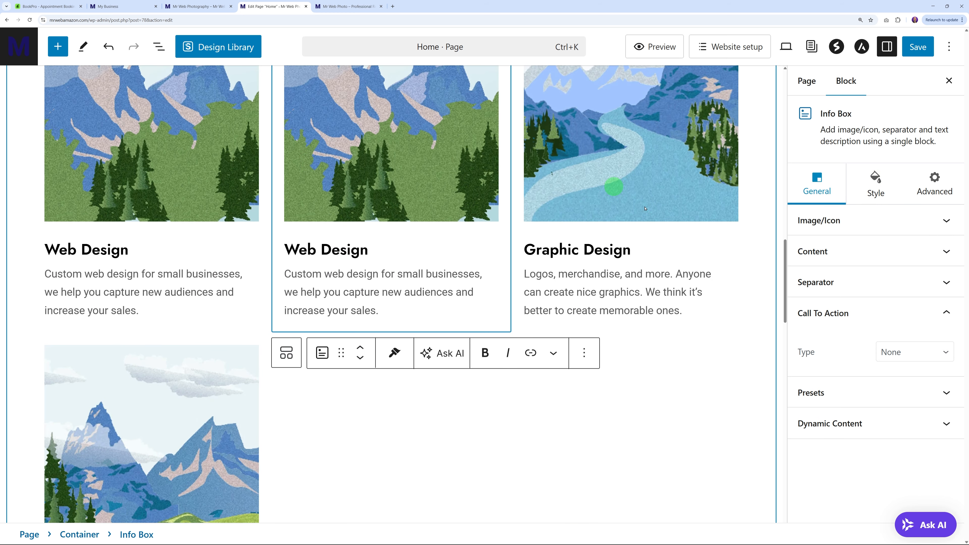
left_click(179, 411)
scroll(359, 396, "down", 3)
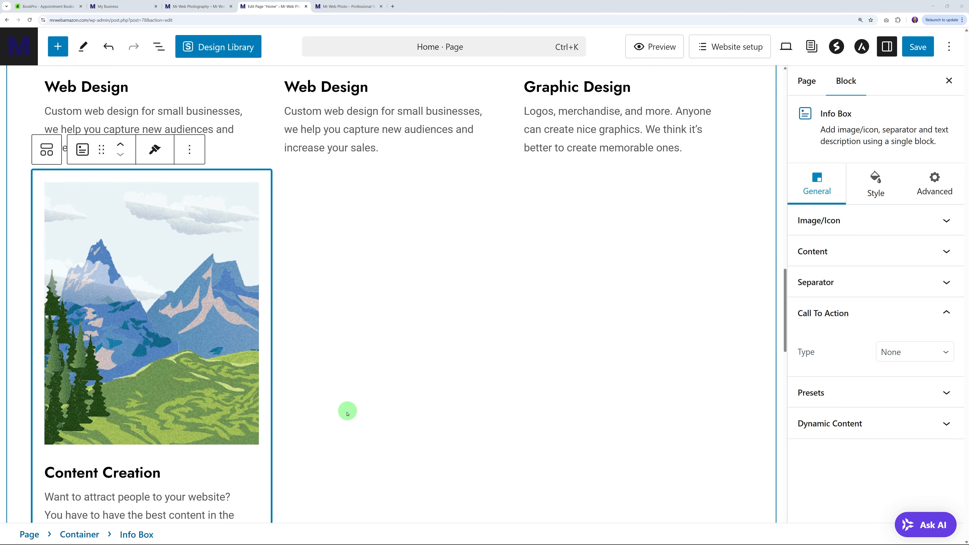
scroll(346, 412, "up", 4)
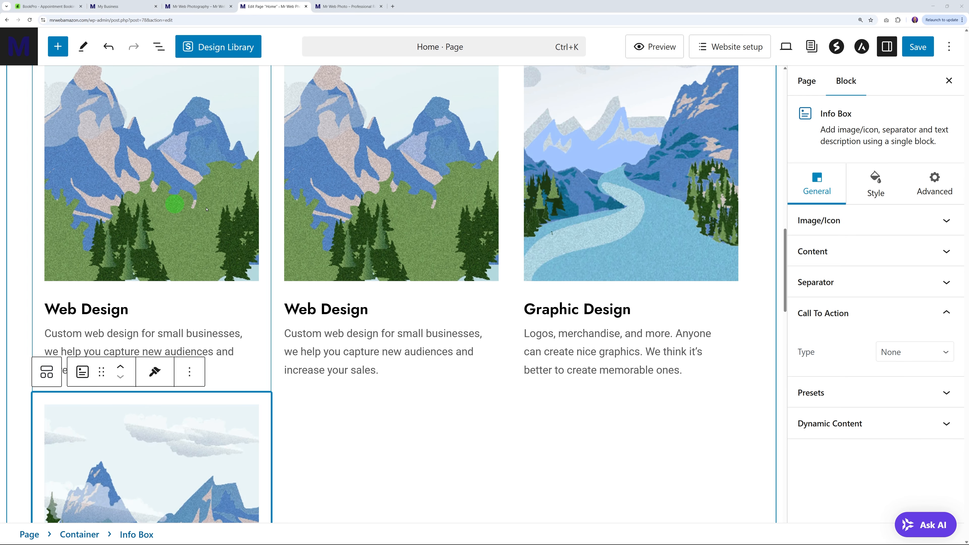
scroll(209, 282, "up", 3)
scroll(211, 289, "up", 1)
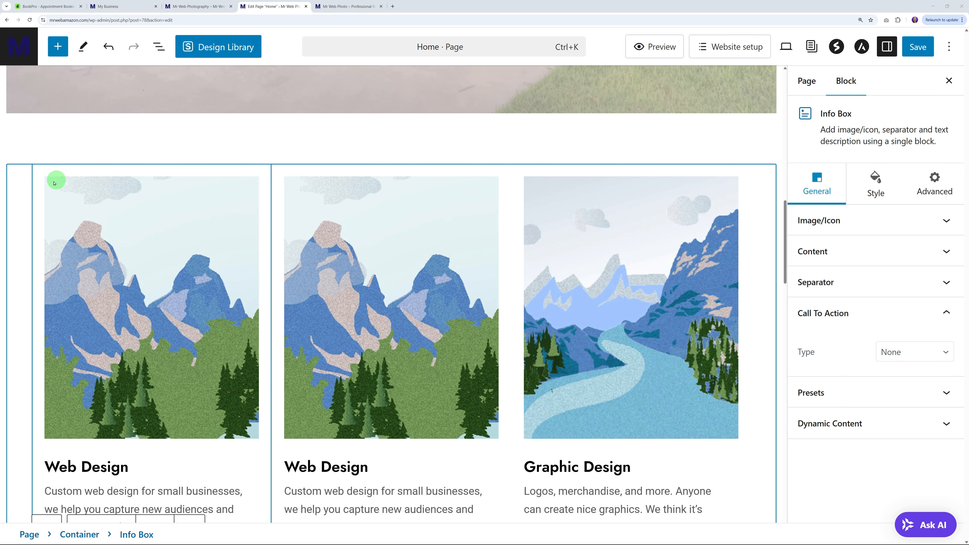
- Add a fourth column to the services container's layout
left_click(22, 173)
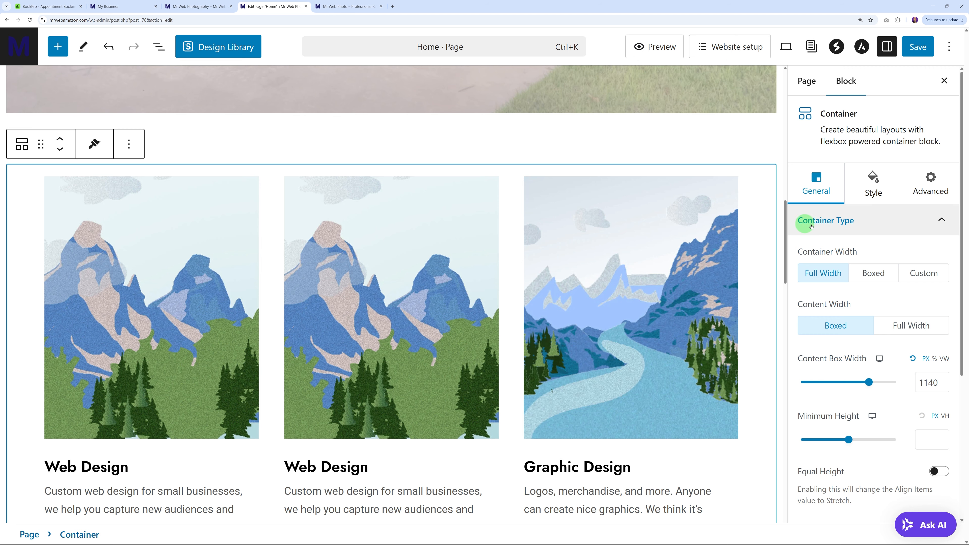
scroll(946, 243, "down", 4)
scroll(948, 244, "down", 1)
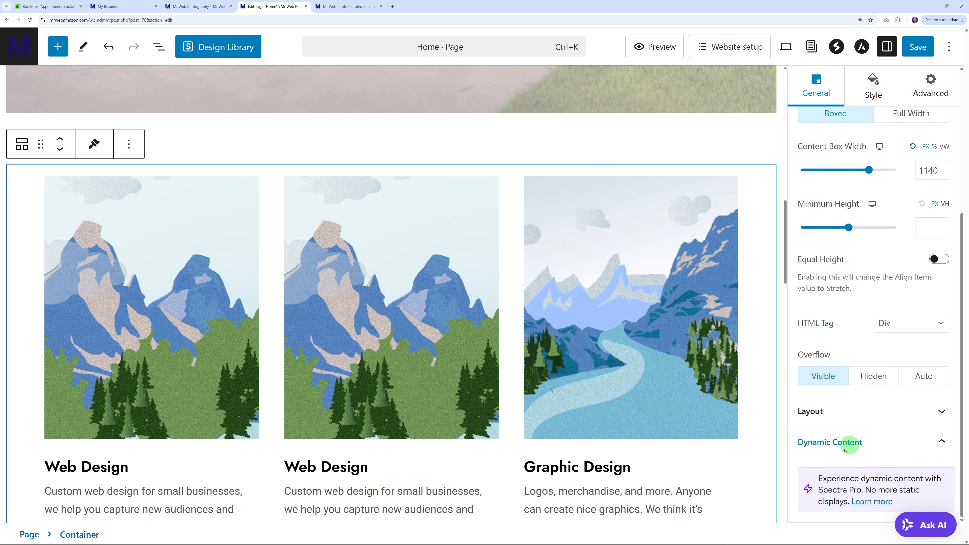
left_click(931, 410)
scroll(945, 400, "down", 3)
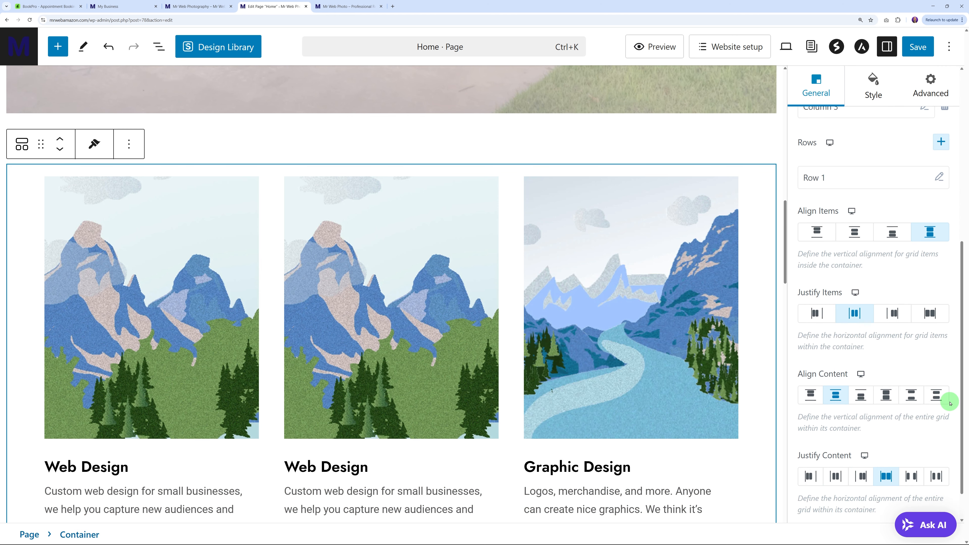
scroll(945, 400, "up", 6)
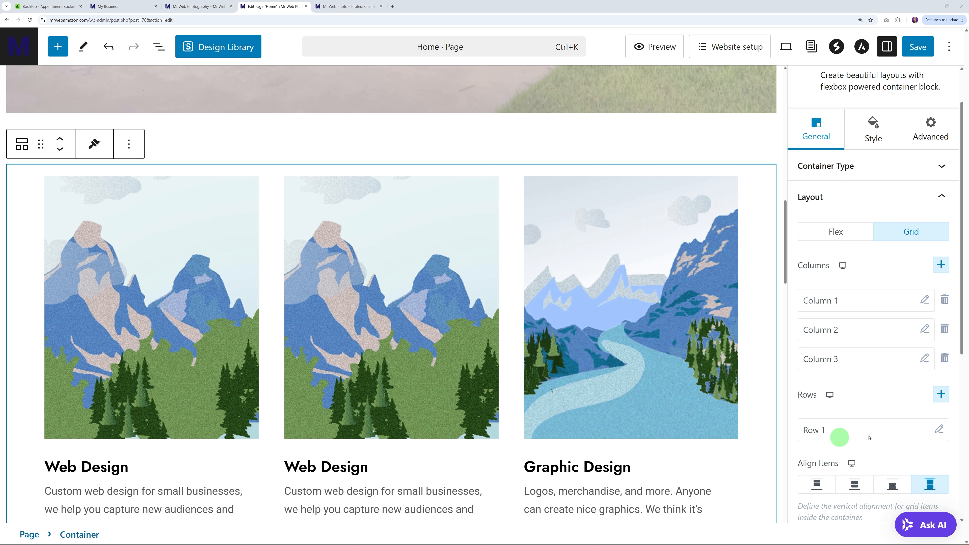
left_click(942, 266)
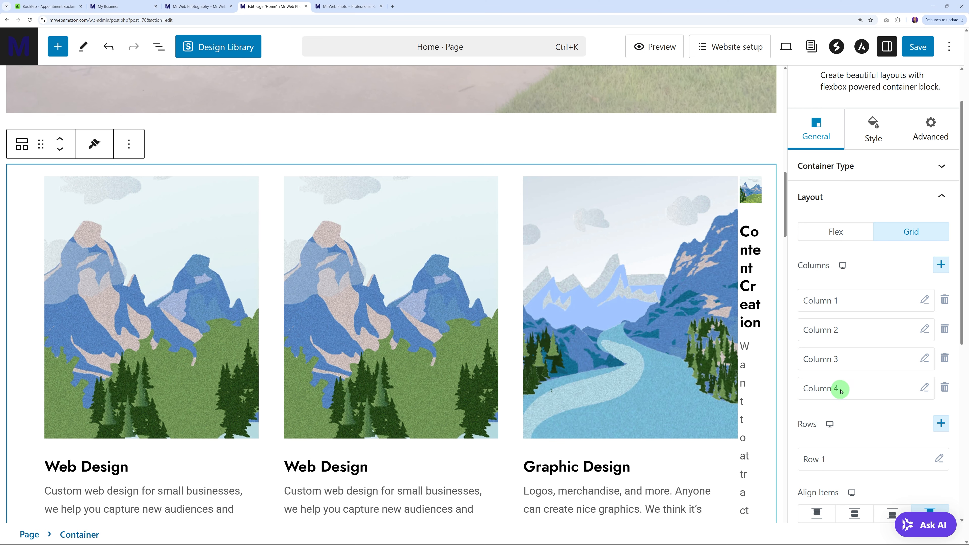
- Set Columns 1 through 4 to a custom width of 25
scroll(874, 389, "down", 2)
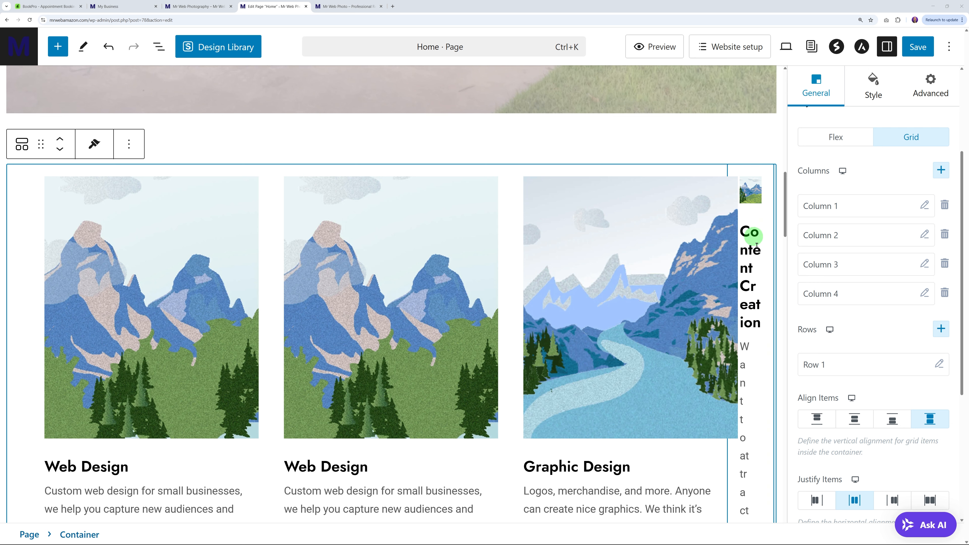
left_click(924, 206)
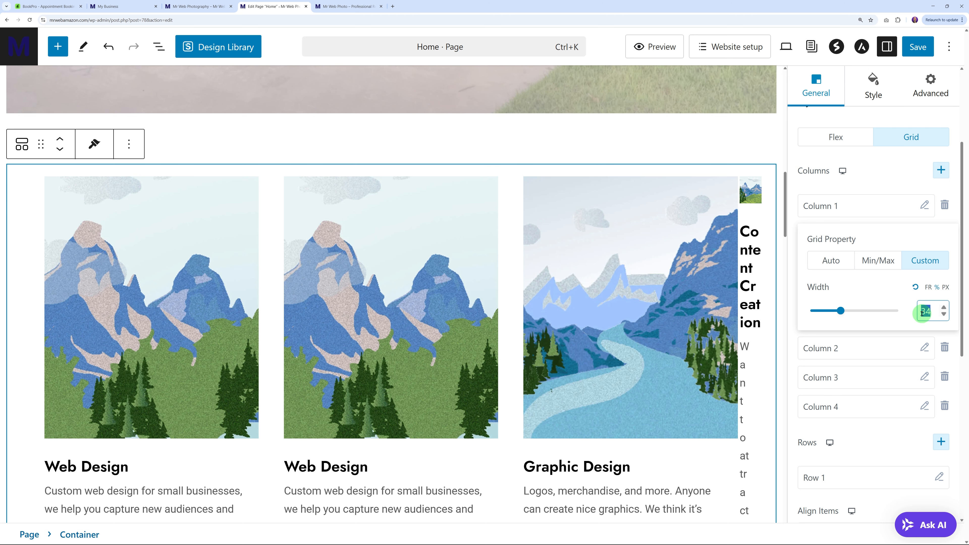
type("25")
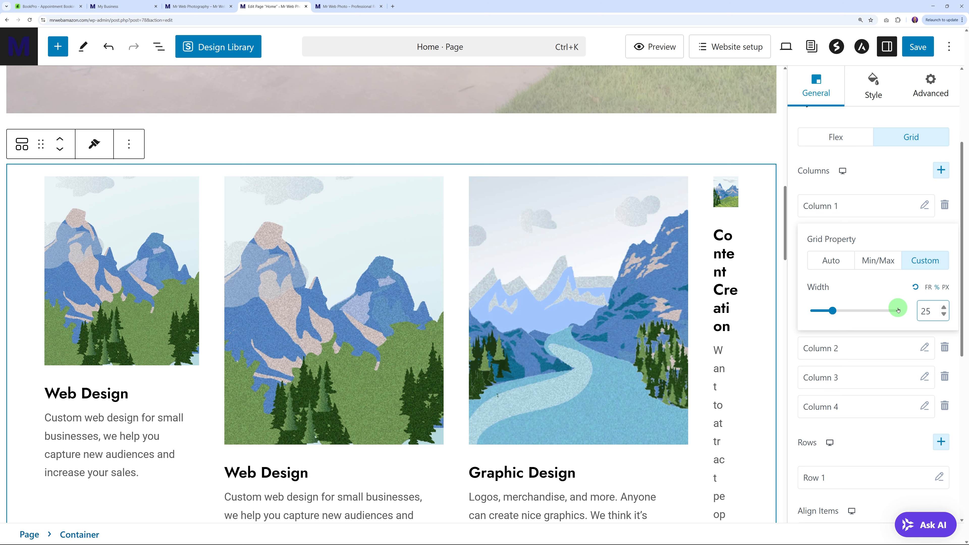
left_click(890, 197)
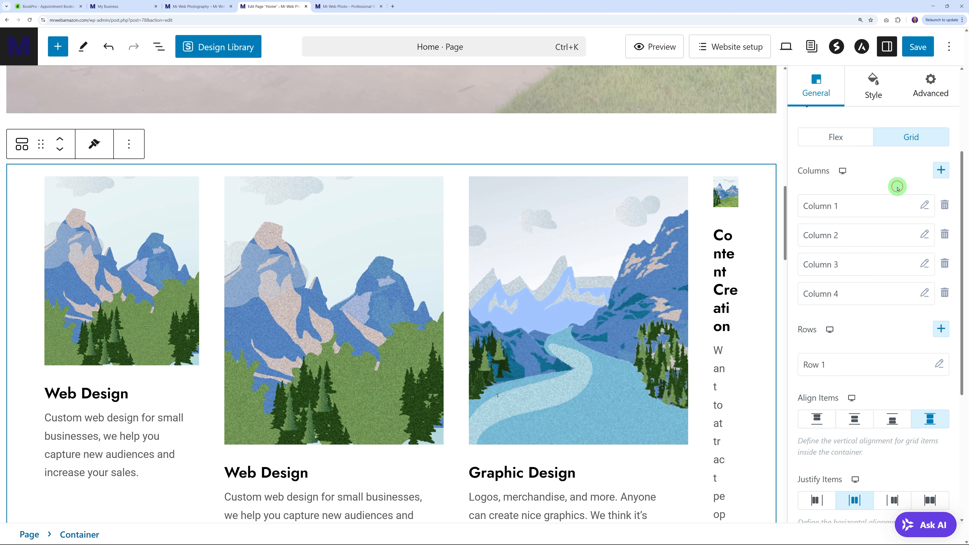
left_click(924, 234)
left_click_drag(935, 342, 891, 337)
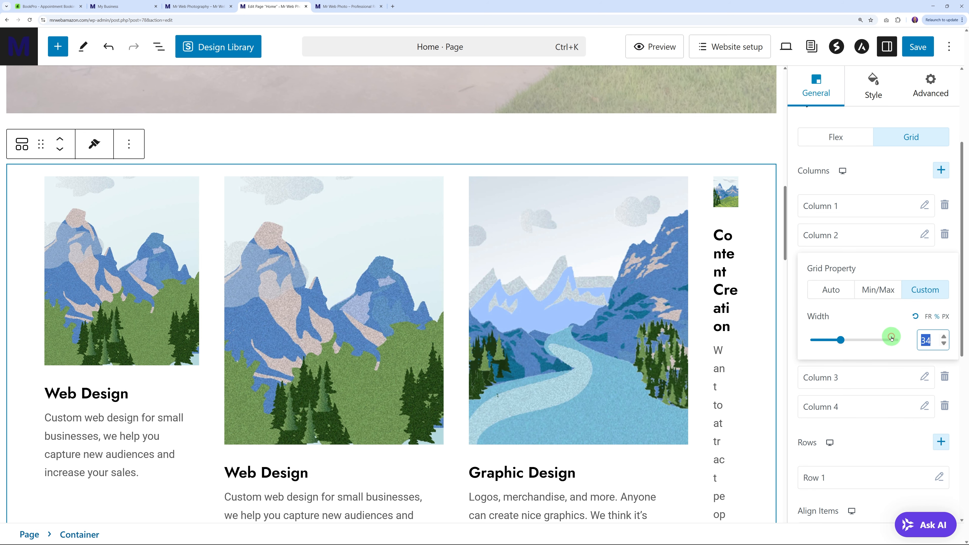
type("25")
left_click(876, 181)
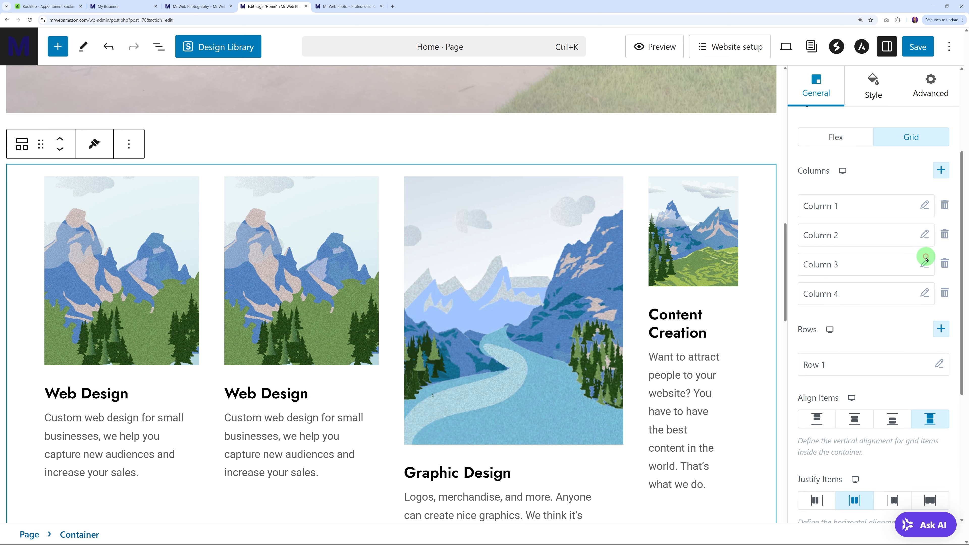
left_click(924, 264)
left_click_drag(934, 369, 859, 357)
type("25")
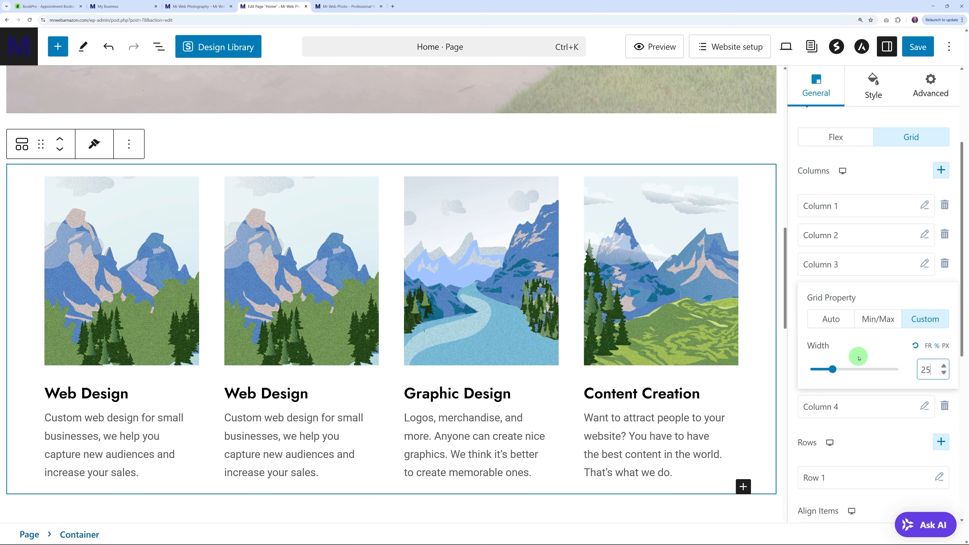
left_click(883, 171)
left_click(925, 295)
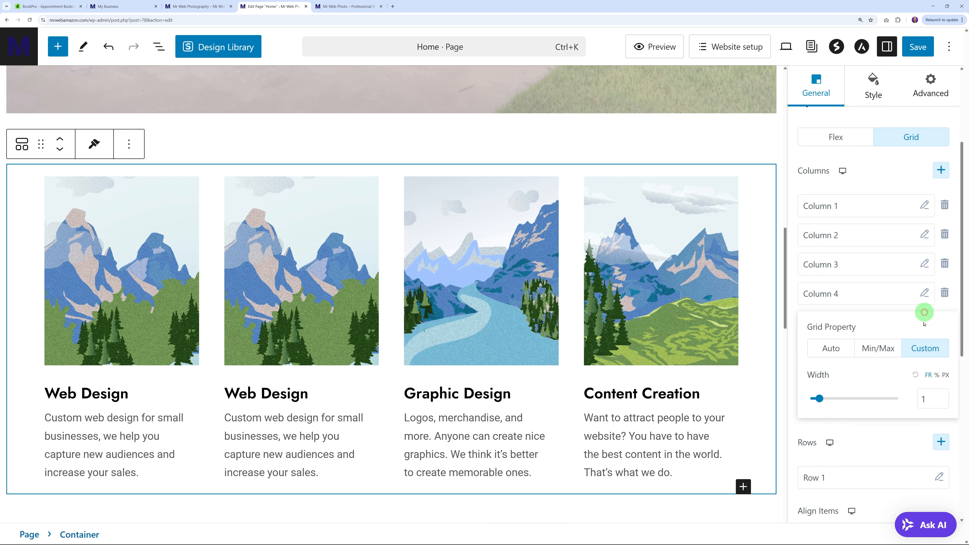
left_click_drag(934, 397, 869, 379)
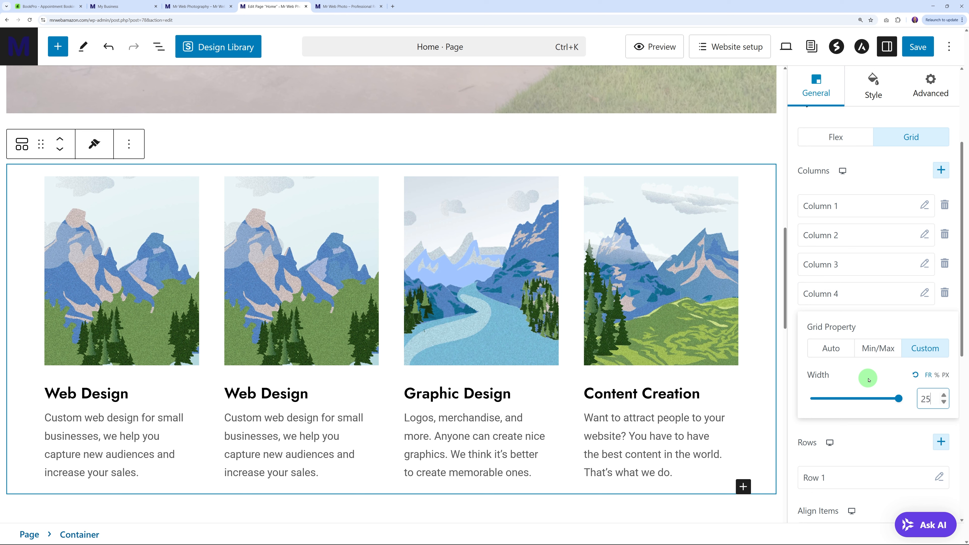
- Close Column 4's width settings and select the first Web Design card
left_click(887, 170)
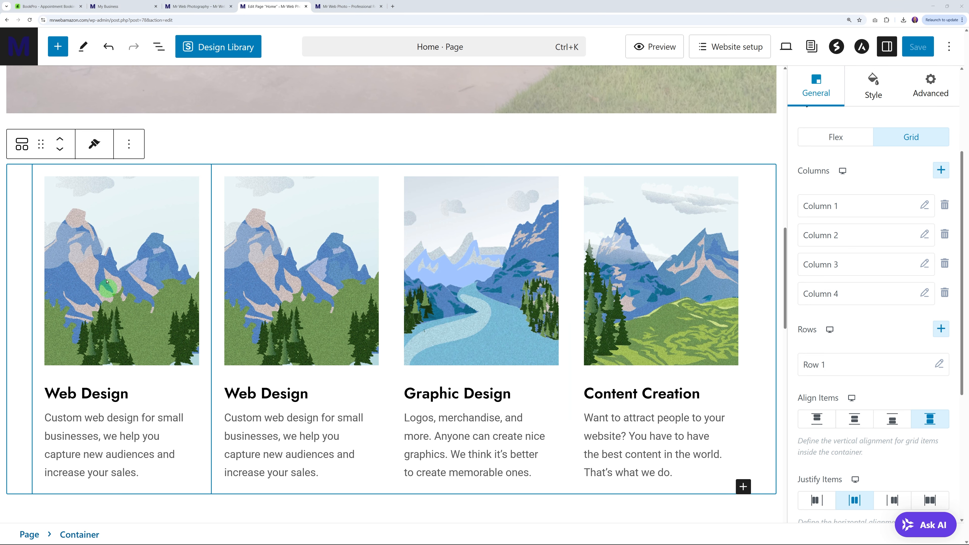
left_click(84, 239)
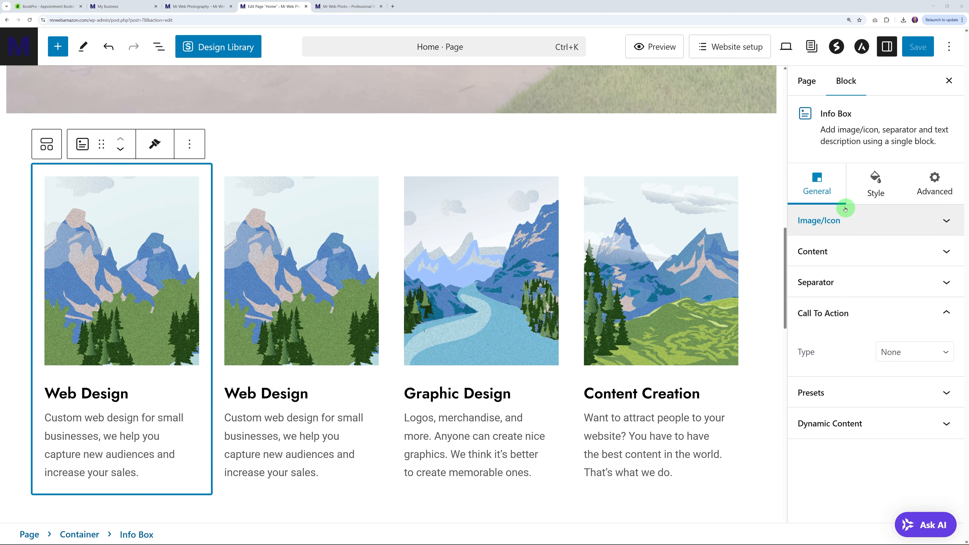
- Upload the _360, _DRONE, _PHOTO and _VIDEO photos to the media library
left_click(950, 225)
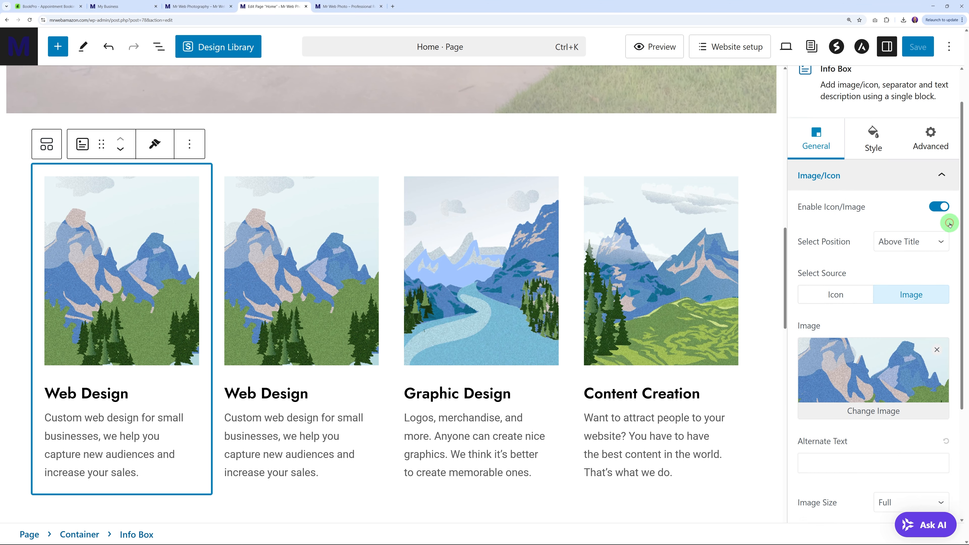
left_click(882, 406)
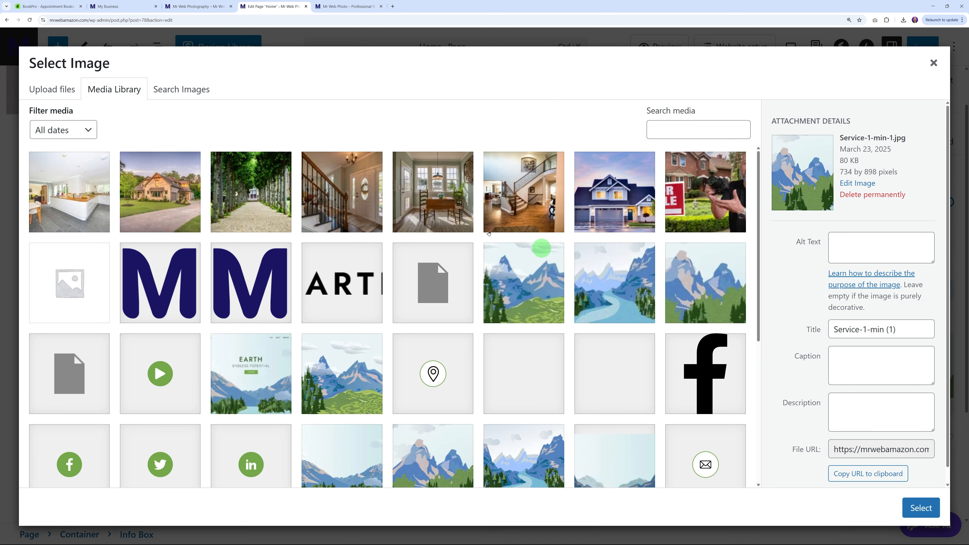
left_click(59, 90)
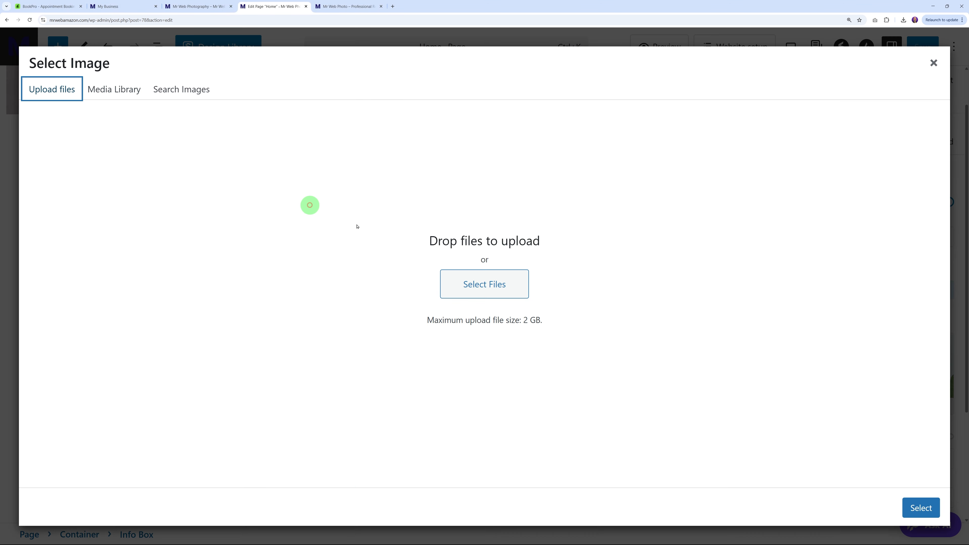
left_click(498, 283)
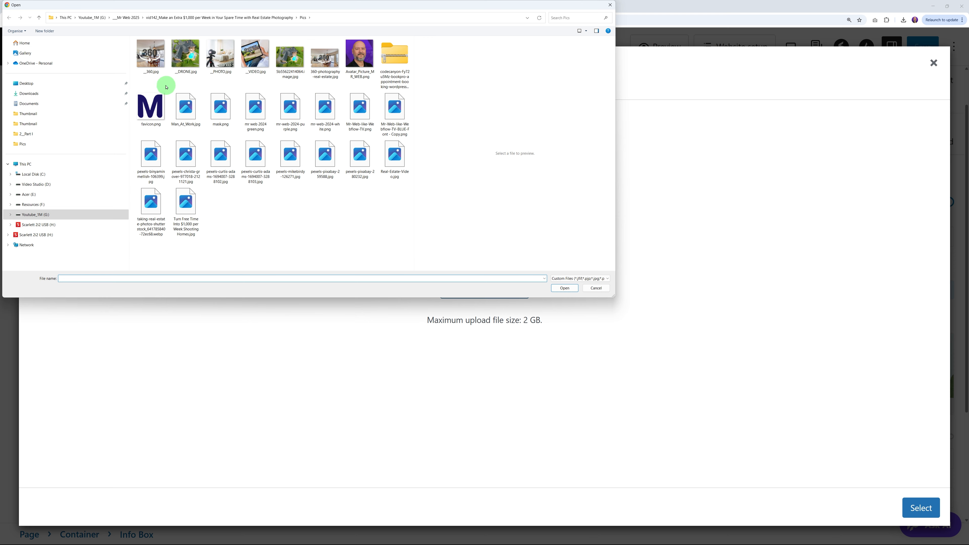
left_click(152, 69)
left_click(188, 72, "ctrl")
left_click(221, 61, "ctrl")
left_click(254, 63, "ctrl")
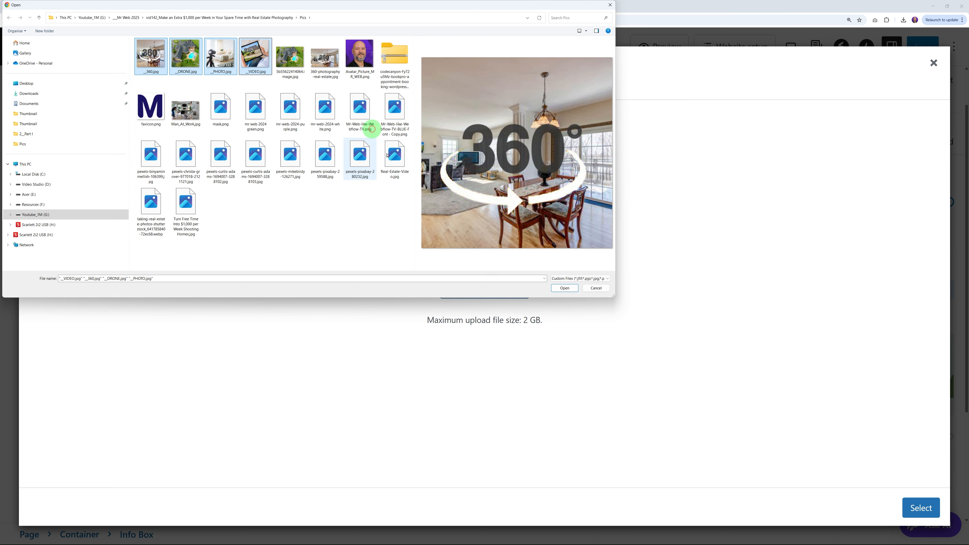
left_click(564, 288)
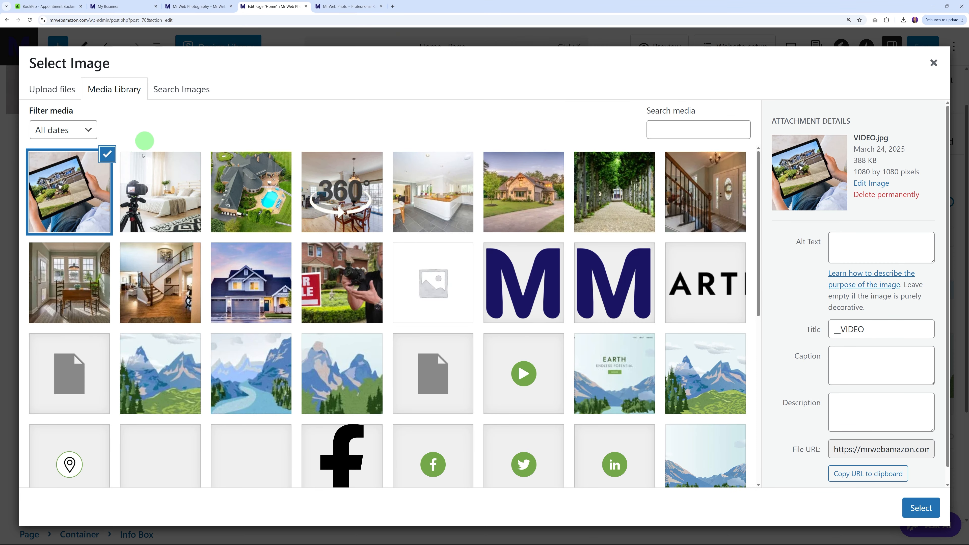
- Put the camera photo in the first card and the aerial pool-house photo in the second
left_click(165, 193)
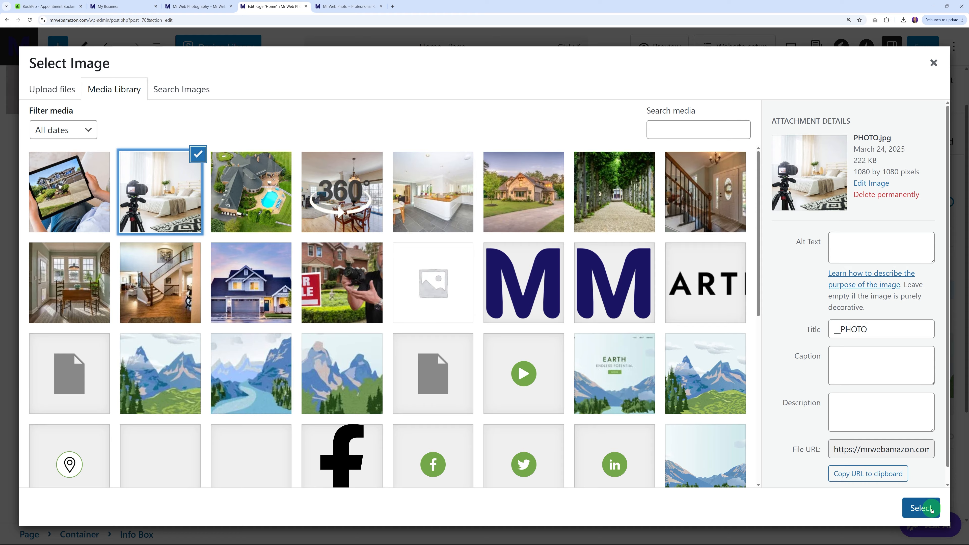
left_click(921, 507)
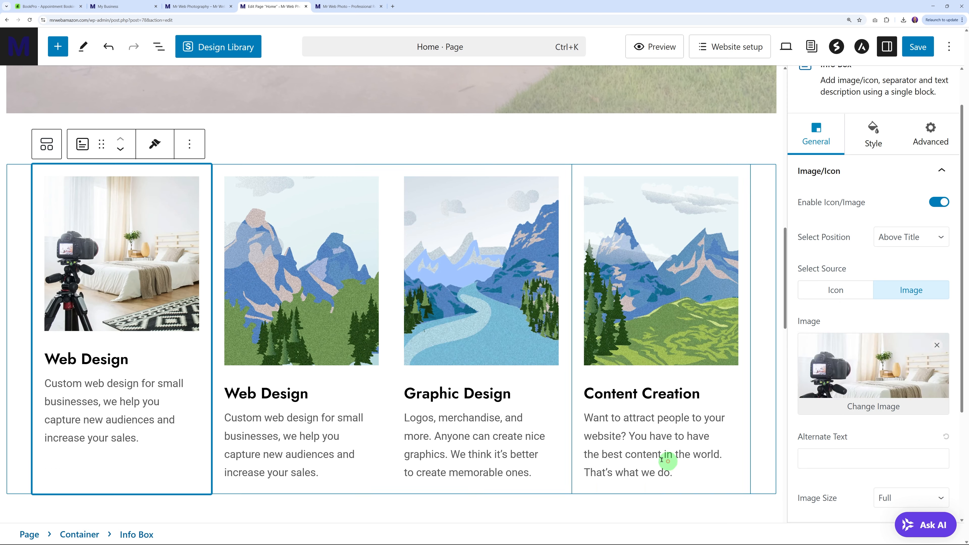
left_click(873, 406)
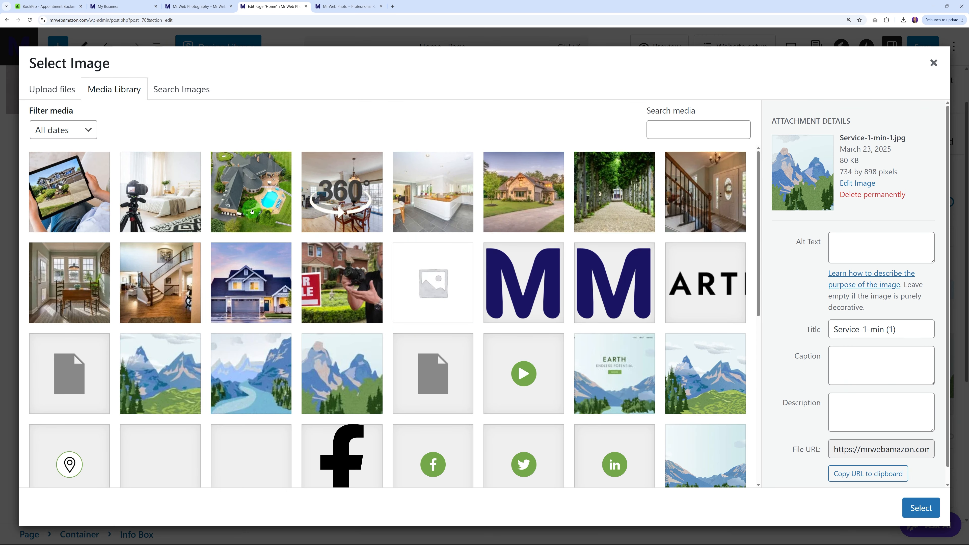
left_click(251, 211)
left_click(919, 508)
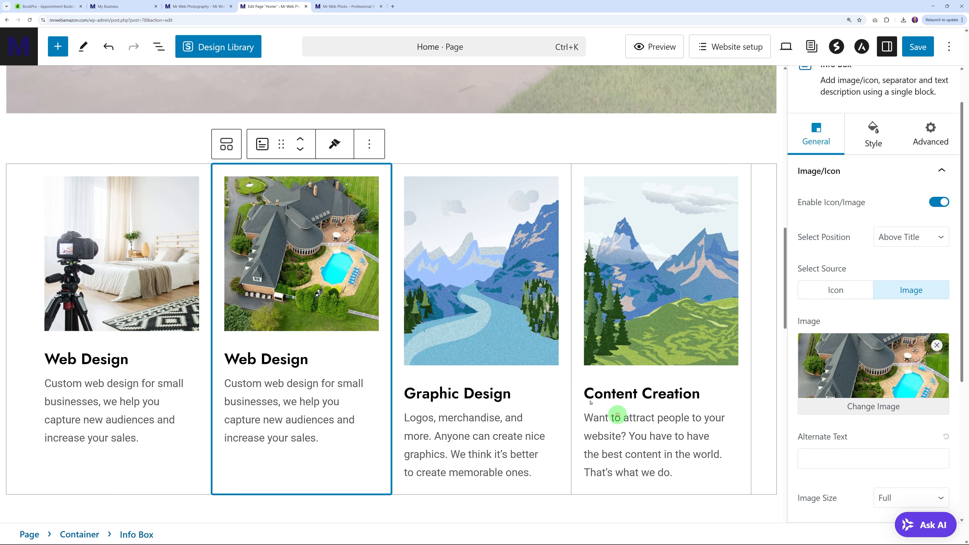
- Put the 360° room photo in Graphic Design and the tablet photo in Content Creation
left_click(486, 317)
left_click(873, 406)
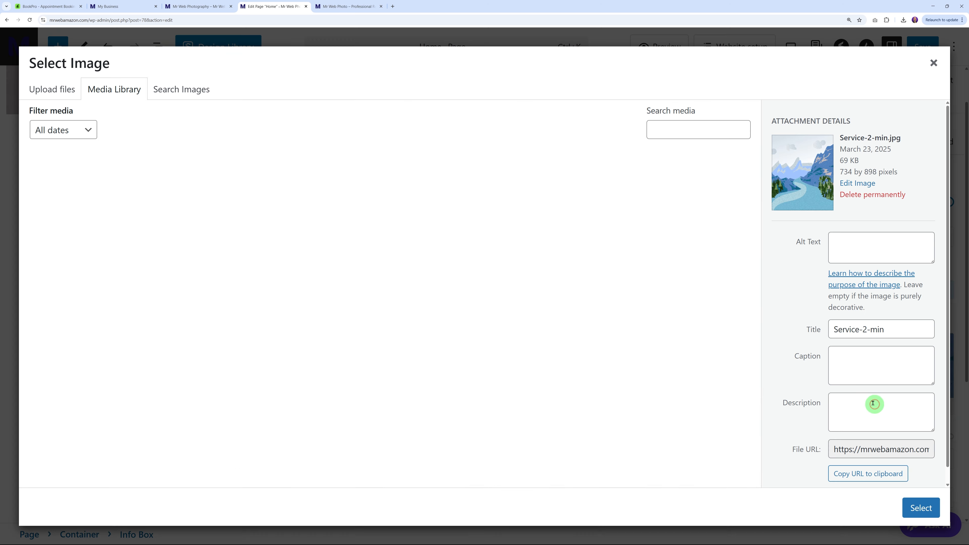
left_click(328, 209)
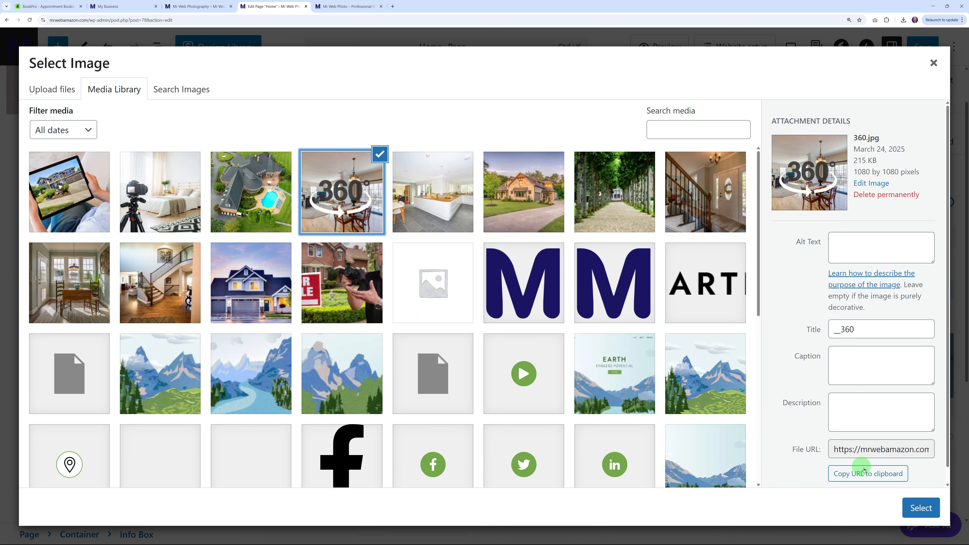
left_click(914, 507)
left_click(660, 326)
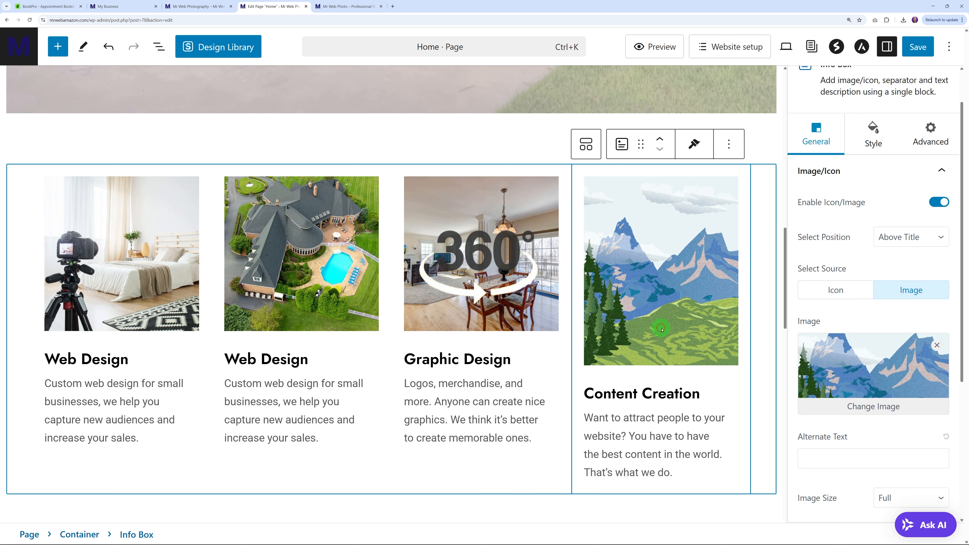
left_click(874, 406)
left_click(67, 191)
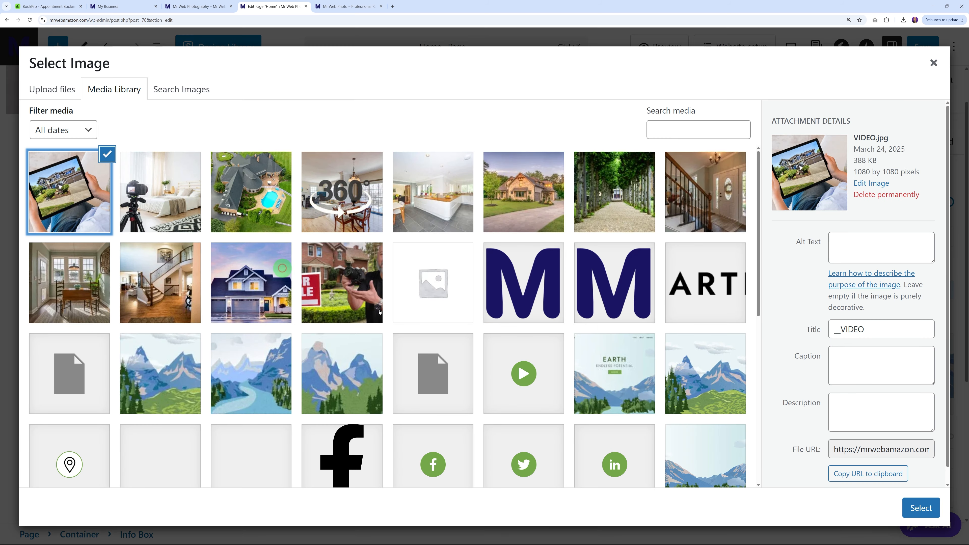
left_click(921, 508)
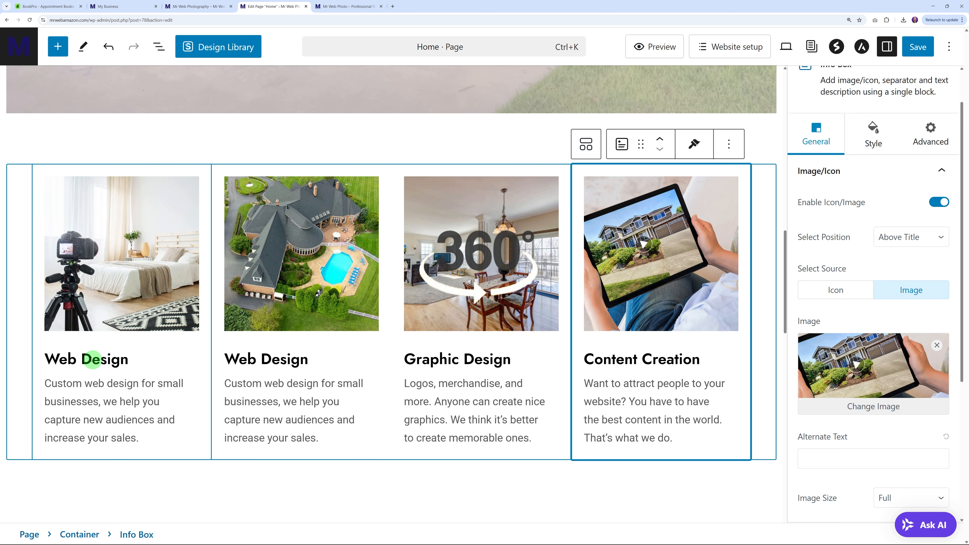
- Retitle the service cards Photography, 360 Degree Tour, Drone Footage and Video Editing
left_click_drag(50, 359, 129, 359)
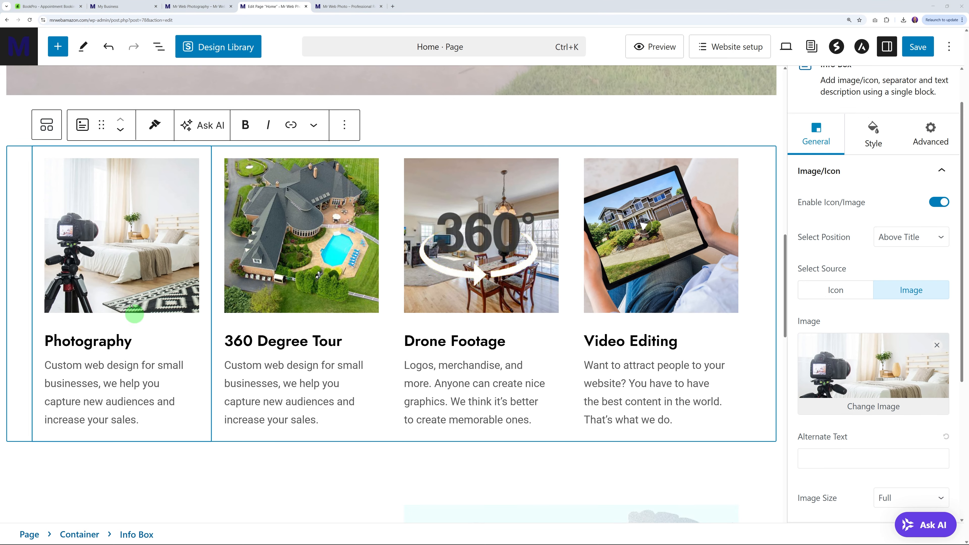
scroll(566, 264, "up", 2)
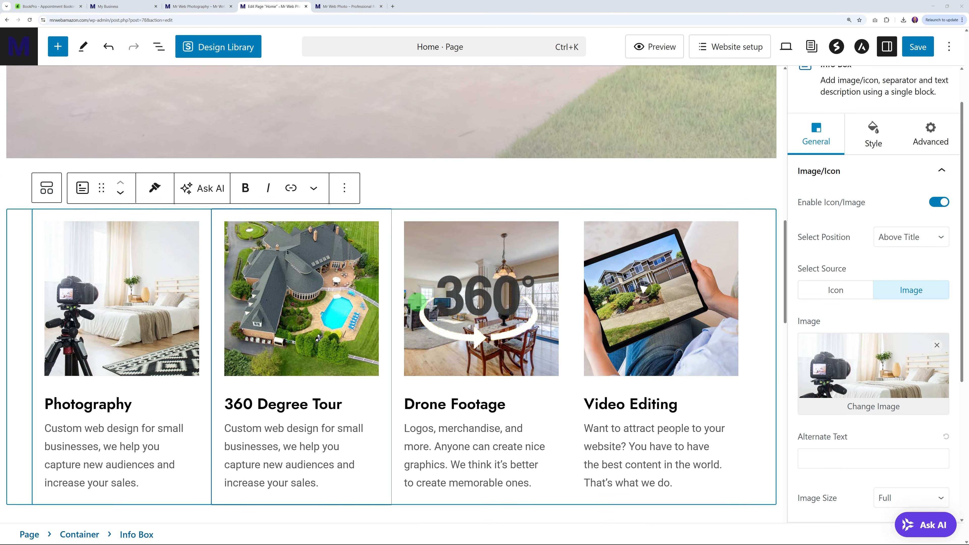
scroll(692, 325, "up", 10)
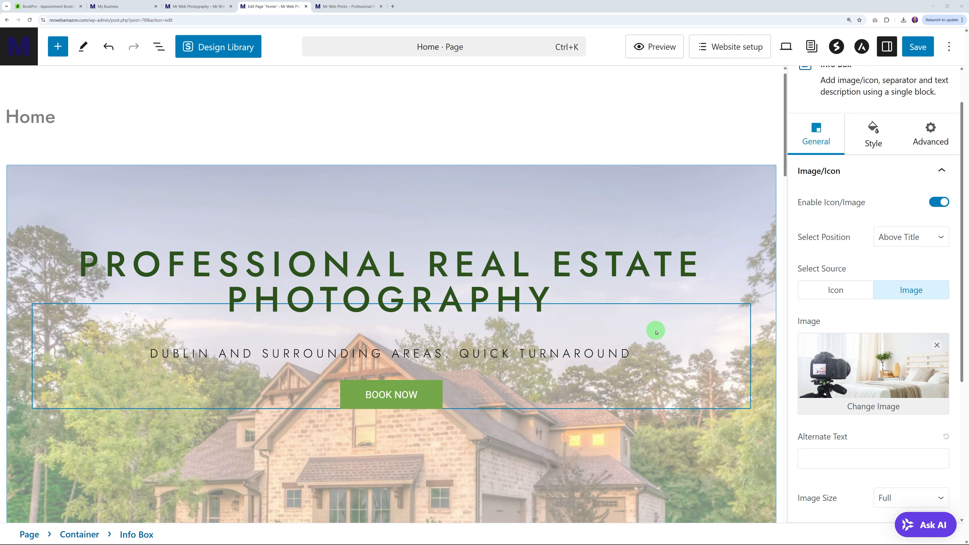
scroll(552, 281, "down", 10)
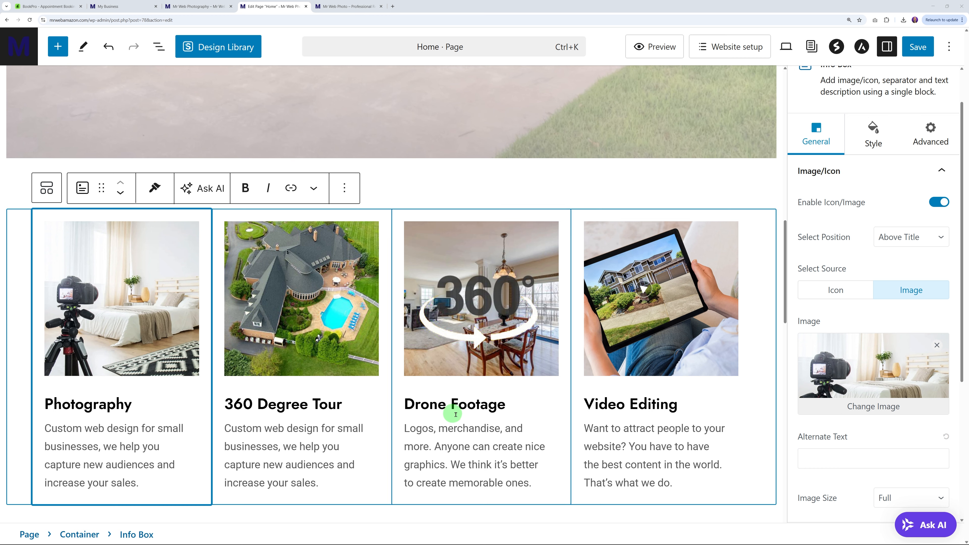
scroll(648, 403, "down", 1)
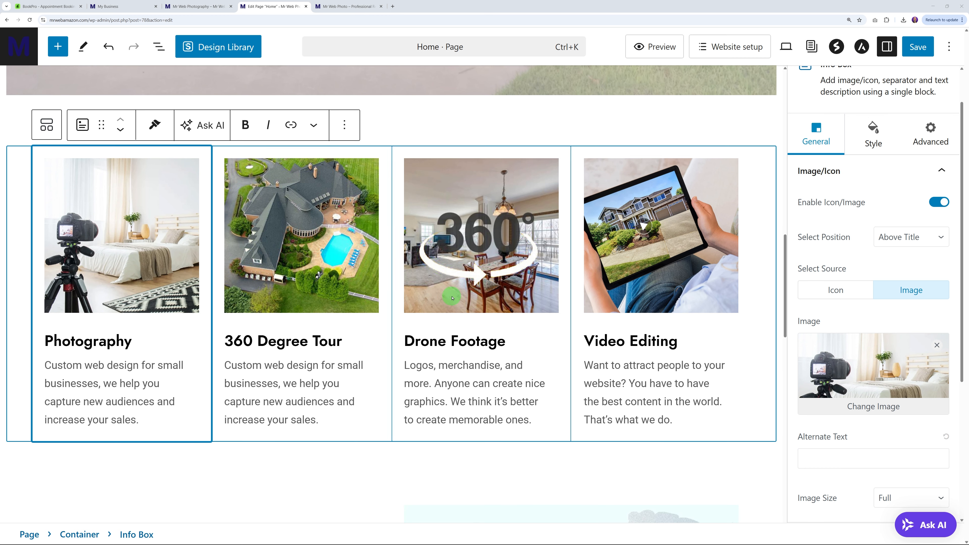
- Save the Home page and scroll down to the About Us section
key("ctrl+s")
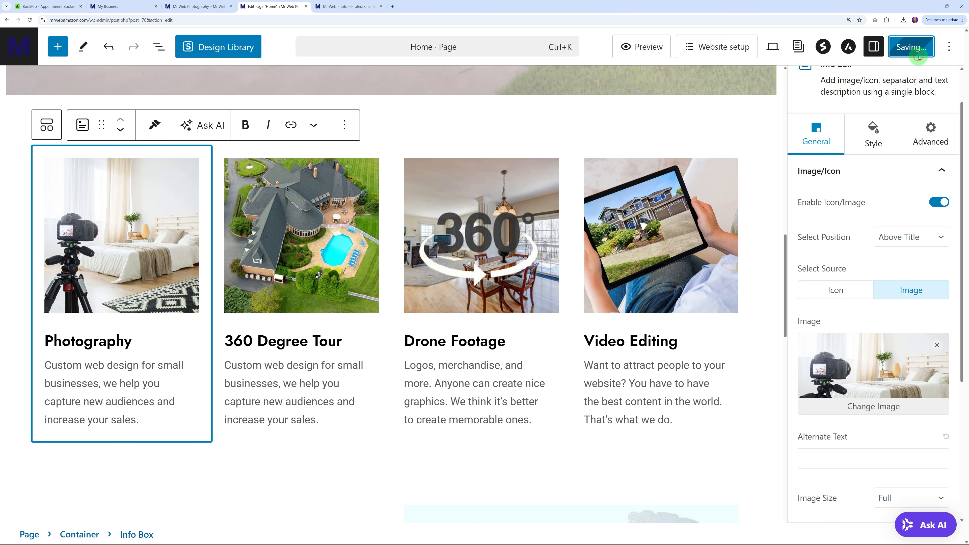
scroll(637, 276, "down", 3)
scroll(637, 276, "down", 4)
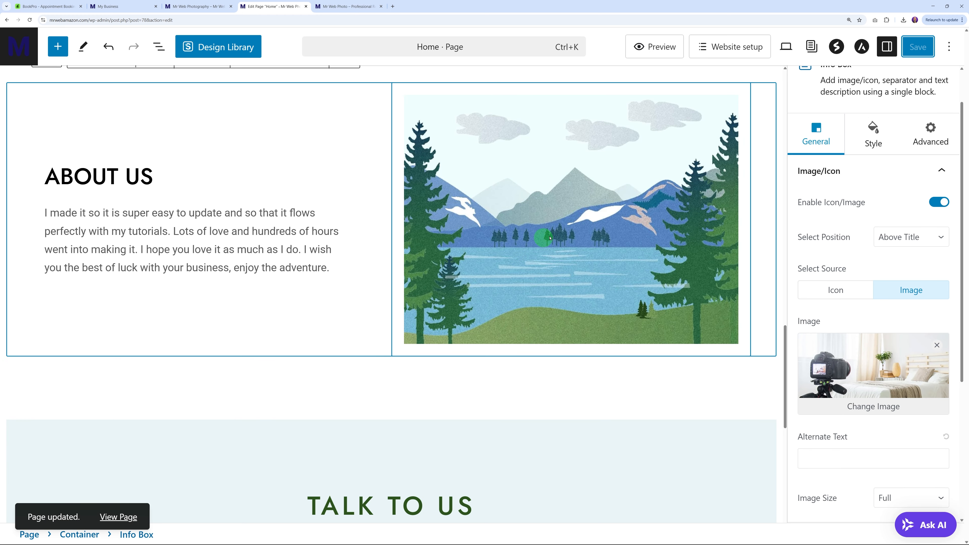
- Replace the About Us landscape picture with the owner's photo holding a camera
left_click(526, 284)
left_click(858, 271)
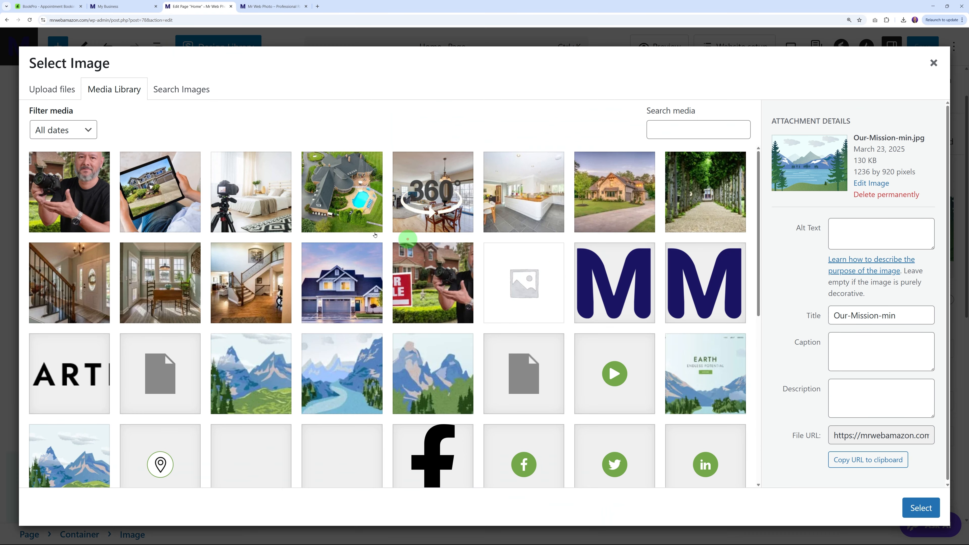
left_click(92, 196)
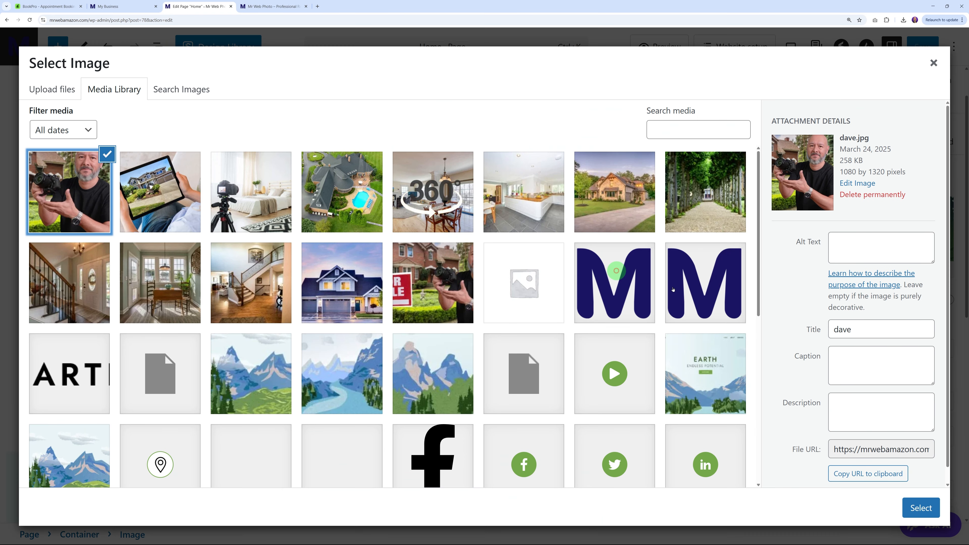
left_click(921, 509)
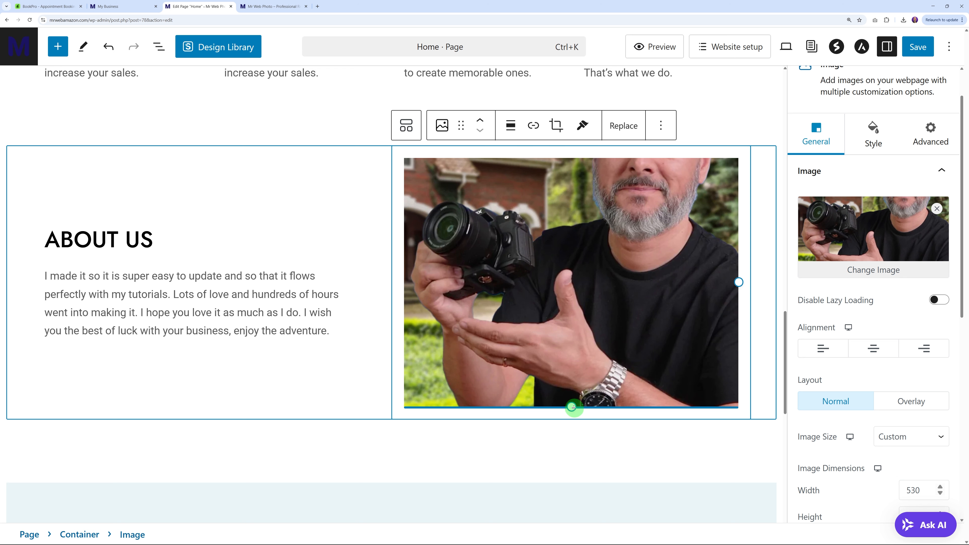
- Resize the owner's photo into a tall portrait shape, about 409 by 563
mouse_move(571, 406)
left_mouse_down()
mouse_move(573, 422)
mouse_move(573, 391)
mouse_move(572, 406)
left_mouse_up()
scroll(953, 413, "down", 3)
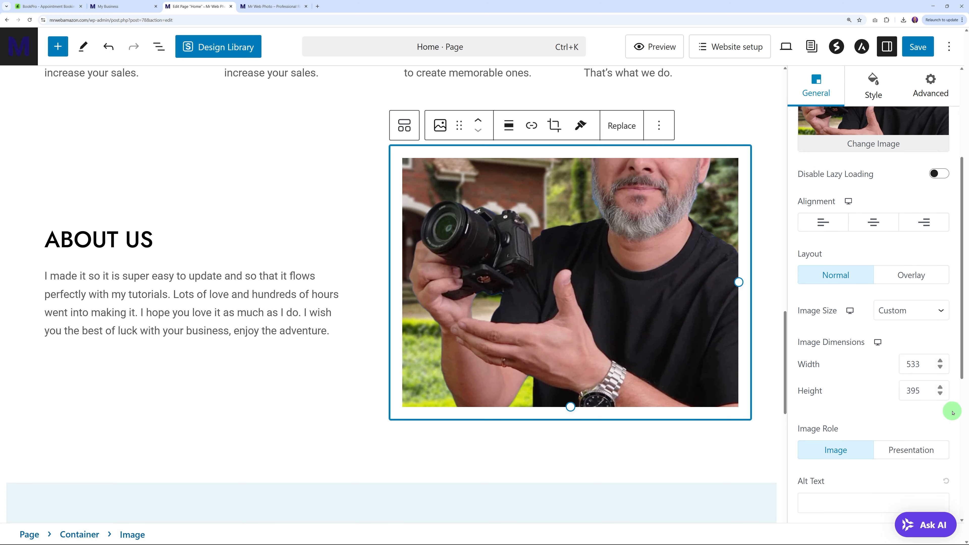
scroll(952, 412, "down", 2)
left_click_drag(939, 295, 935, 308)
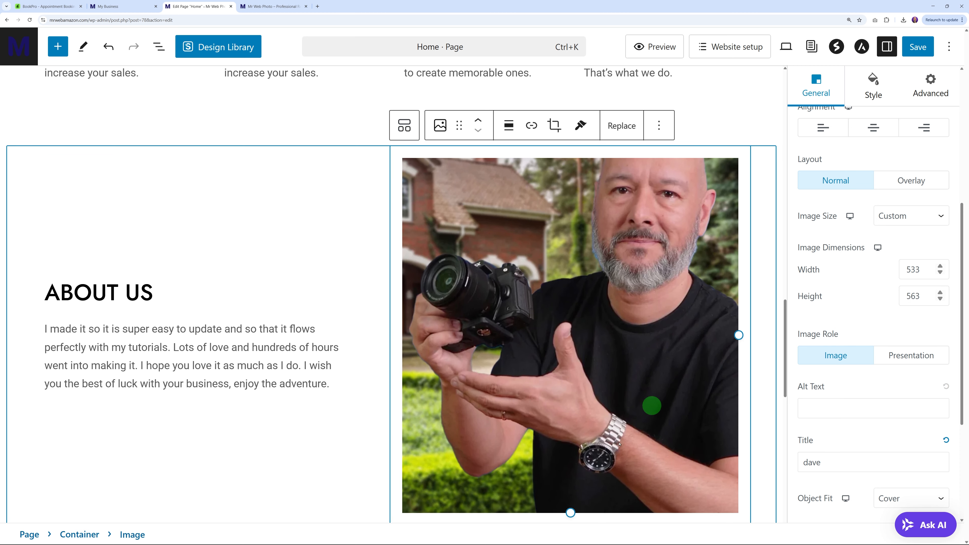
left_click_drag(739, 335, 662, 343)
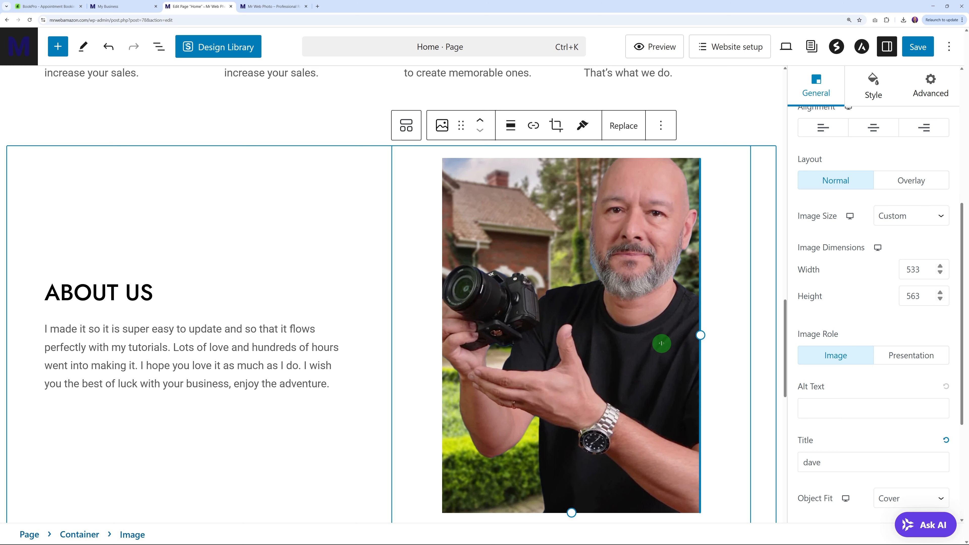
mouse_move(572, 513)
left_mouse_down()
mouse_move(570, 483)
mouse_move(576, 514)
mouse_move(586, 501)
left_mouse_up()
- Change the ABOUT US heading to the owner's greeting and the paragraph to a real estate photography and video bio
left_click(138, 288)
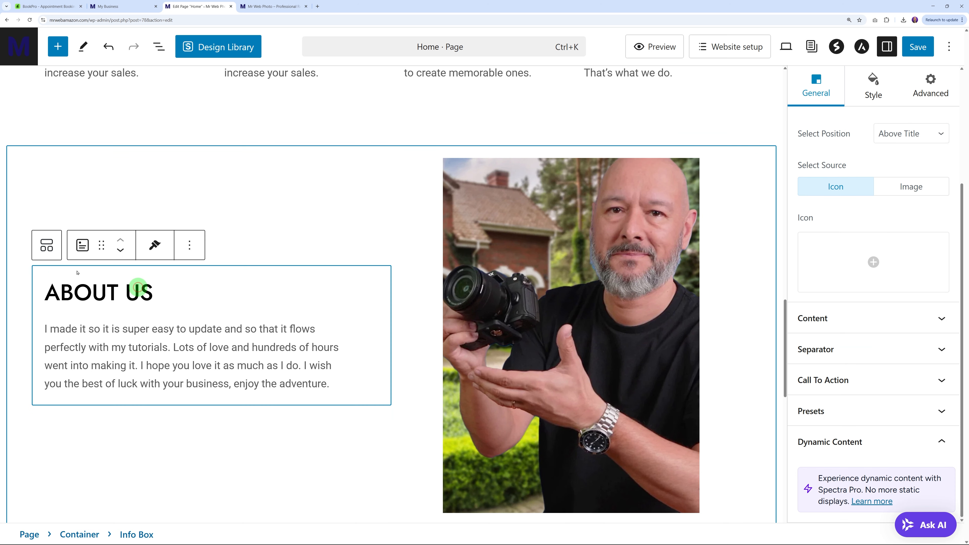
left_click_drag(52, 291, 147, 289)
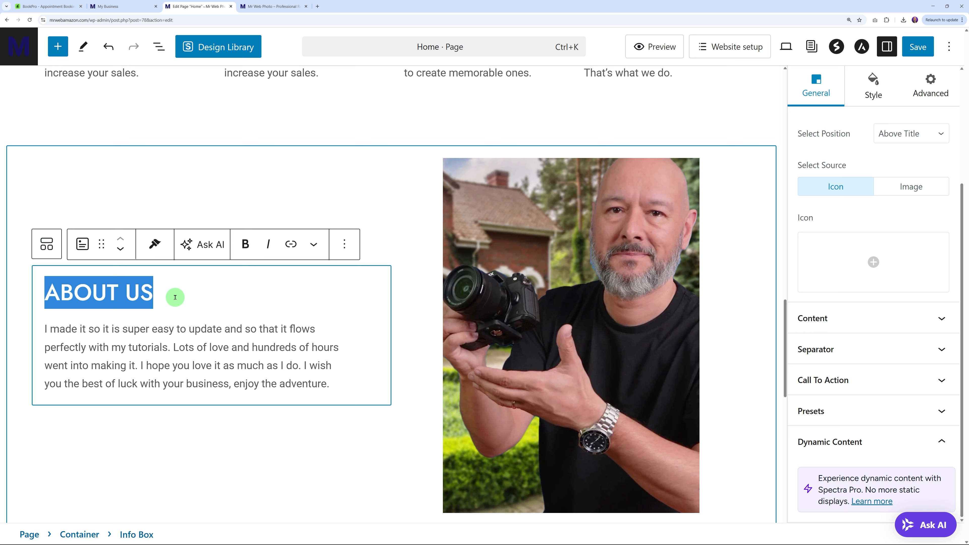
left_click(173, 328)
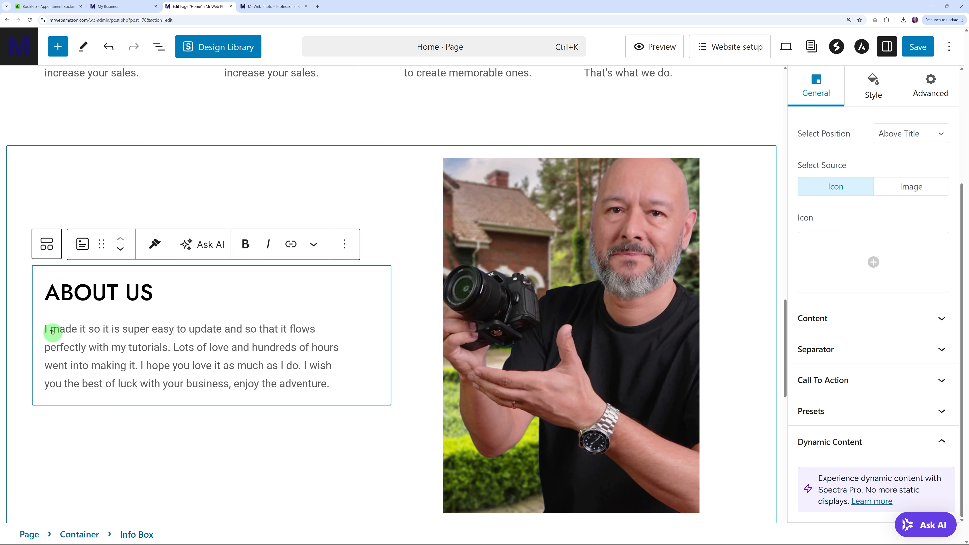
left_click_drag(45, 329, 320, 385)
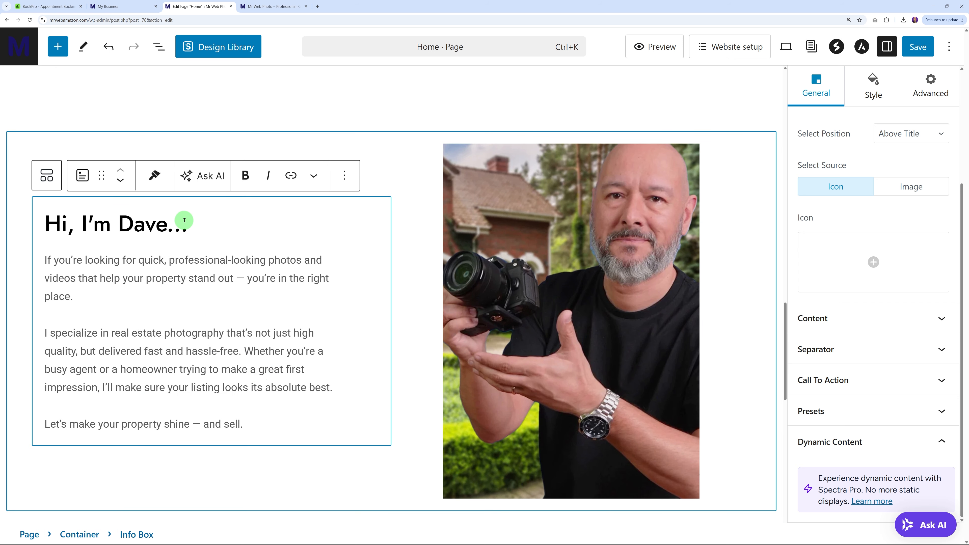
left_click_drag(85, 224, 167, 224)
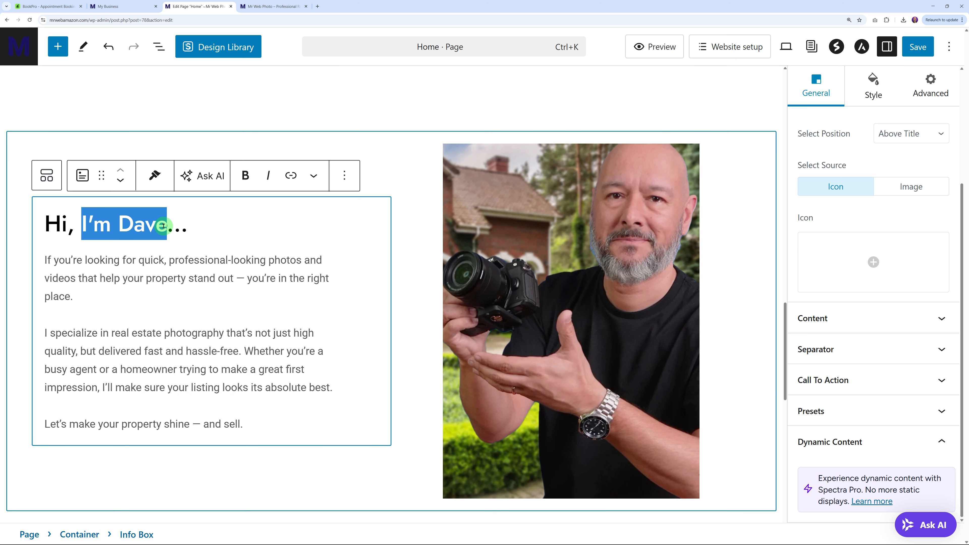
left_click(206, 231)
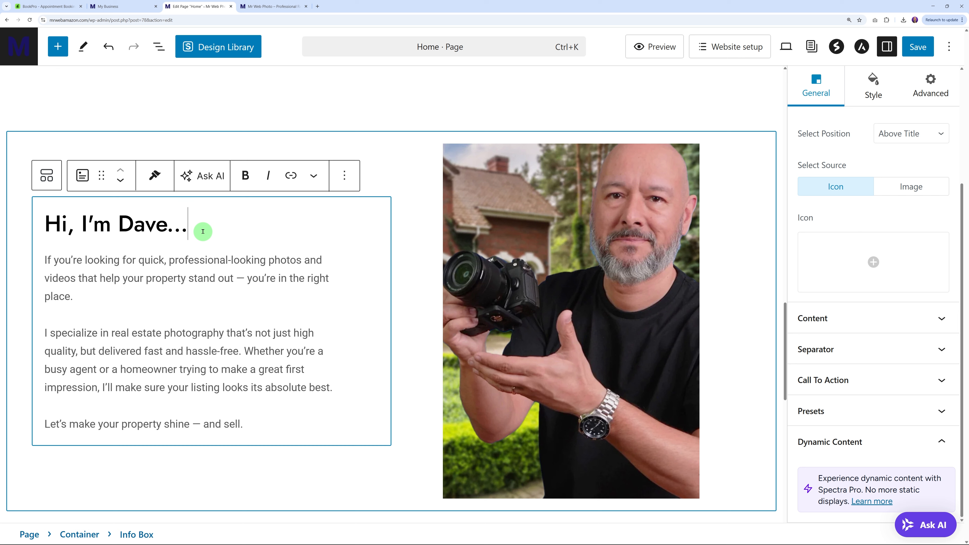
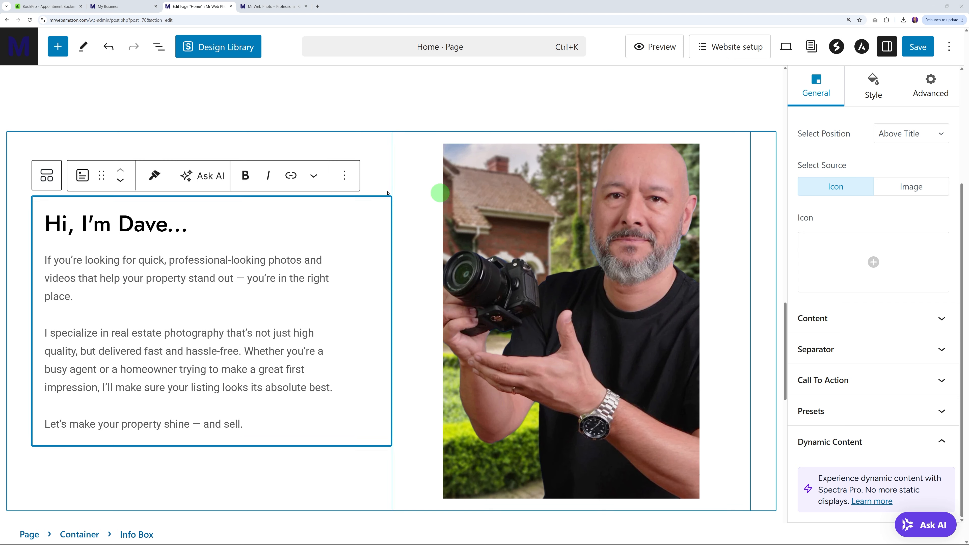
- Scroll the home page editor canvas down to the TALK TO US call-to-action section
scroll(659, 320, "down", 12)
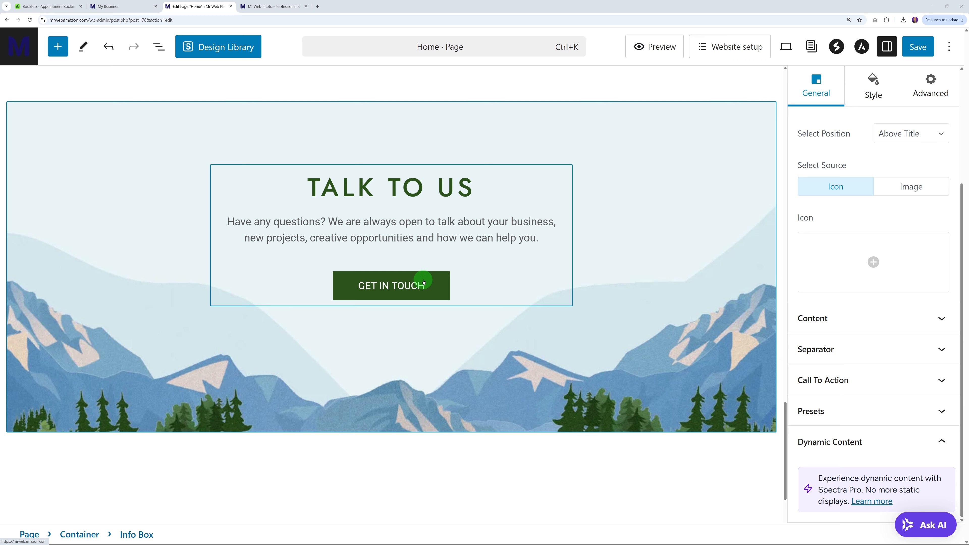
- Reword the call-to-action heading to LET'S GO and its button label to BOOK NOW
left_click(404, 187)
triple_click(405, 187)
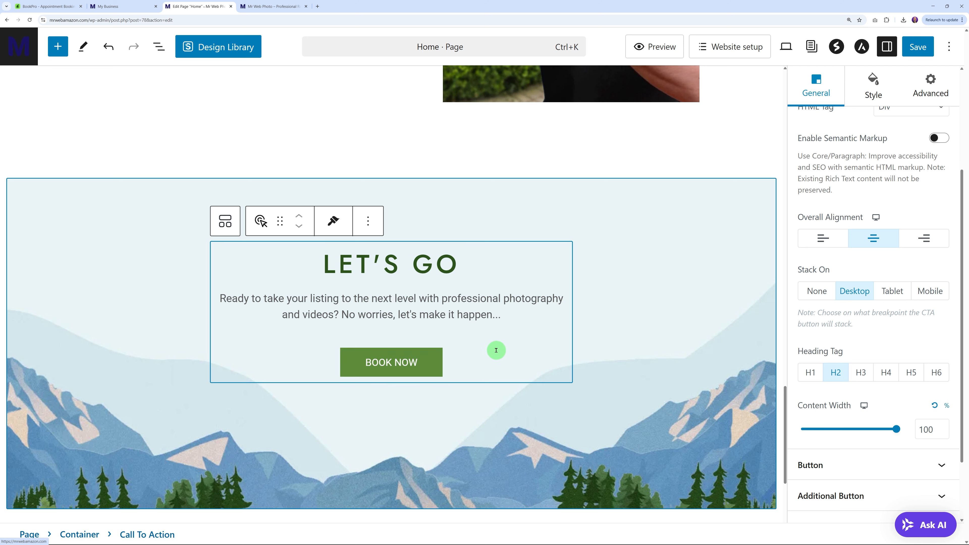
scroll(916, 279, "up", 4)
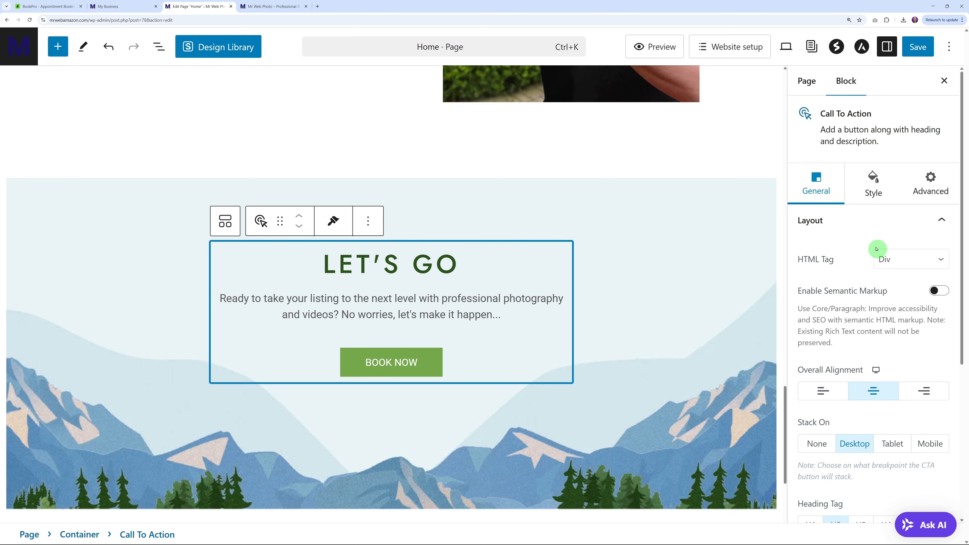
scroll(878, 291, "down", 5)
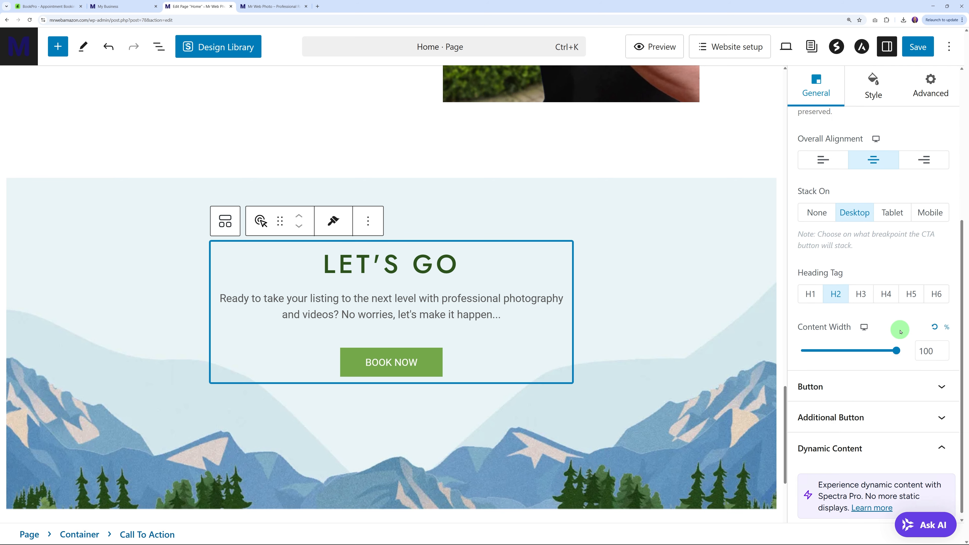
left_click(929, 381)
scroll(927, 392, "down", 5)
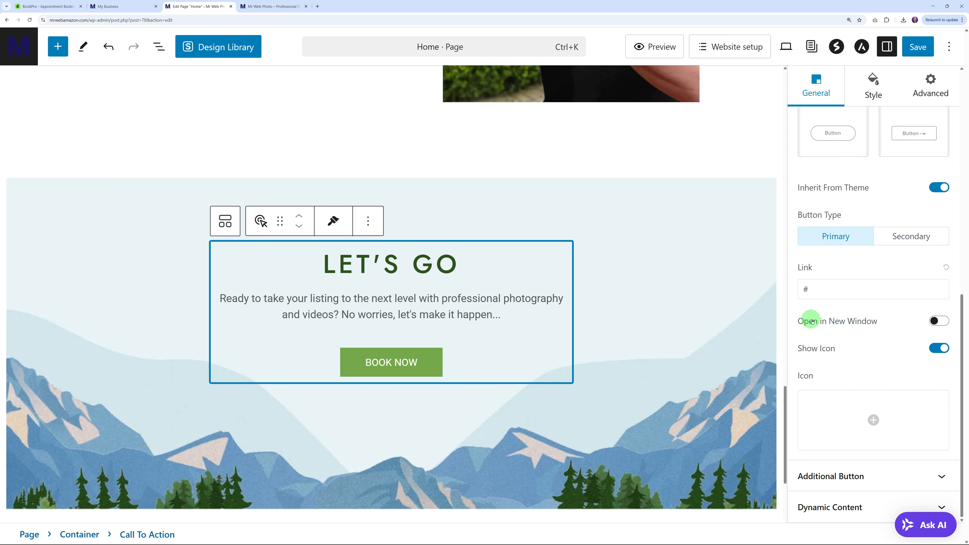
- Link the BOOK NOW button to the Mr Web Photography business page URL and save the page
left_click(115, 6)
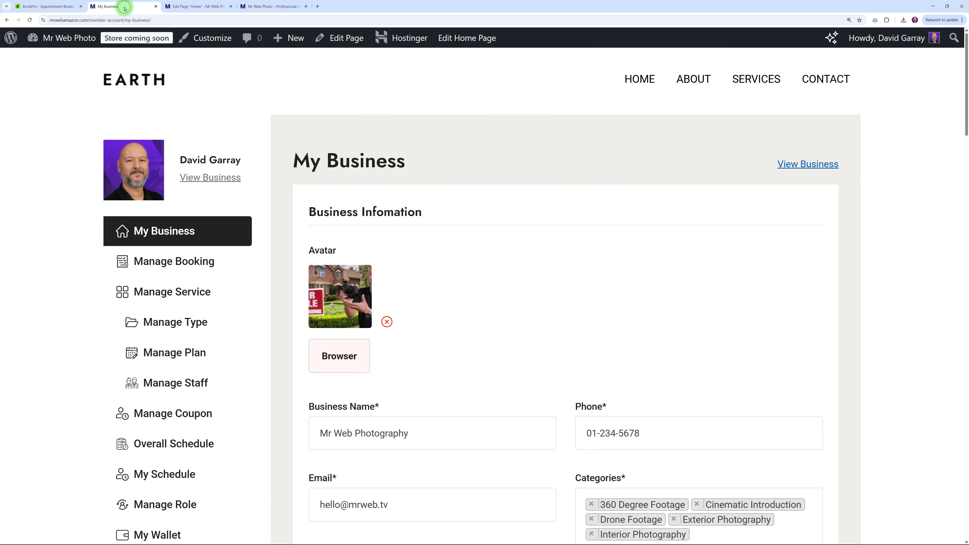
right_click(208, 183)
left_click(216, 187)
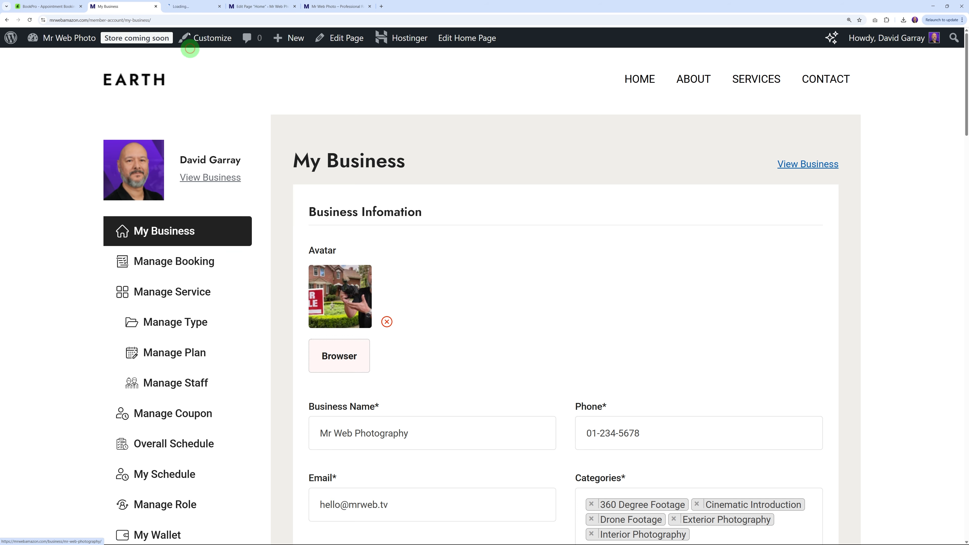
left_click(195, 6)
left_click(175, 20)
key("ctrl+c")
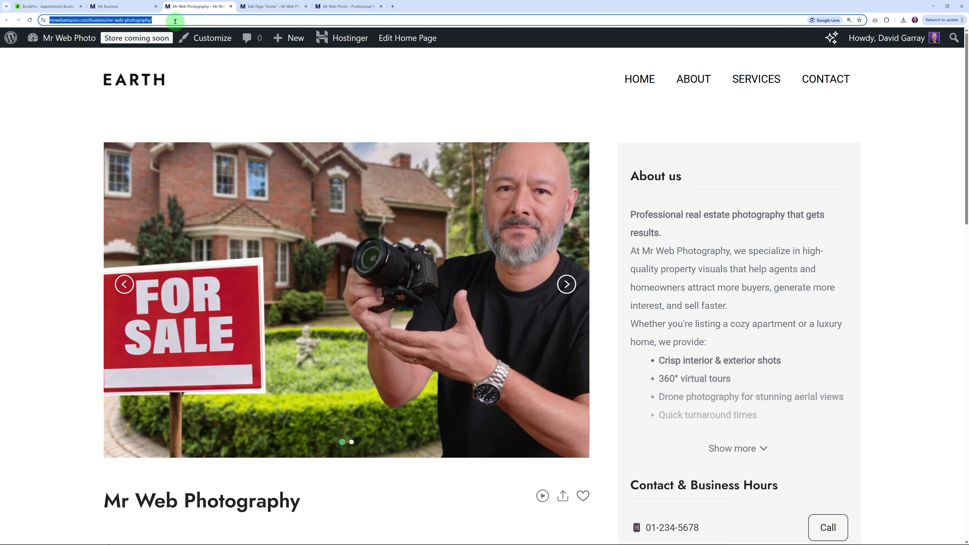
left_click(264, 6)
left_click(803, 289)
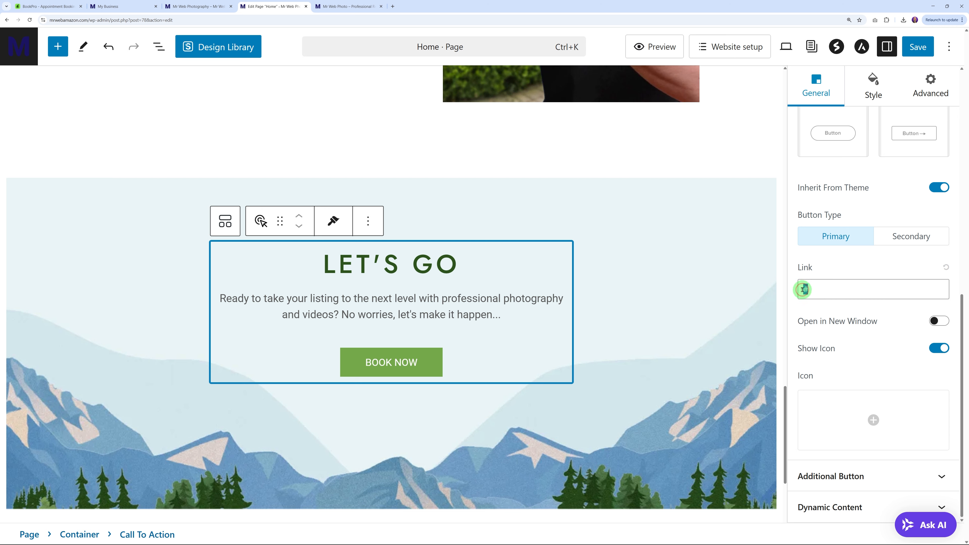
key("ctrl+v")
left_click(918, 47)
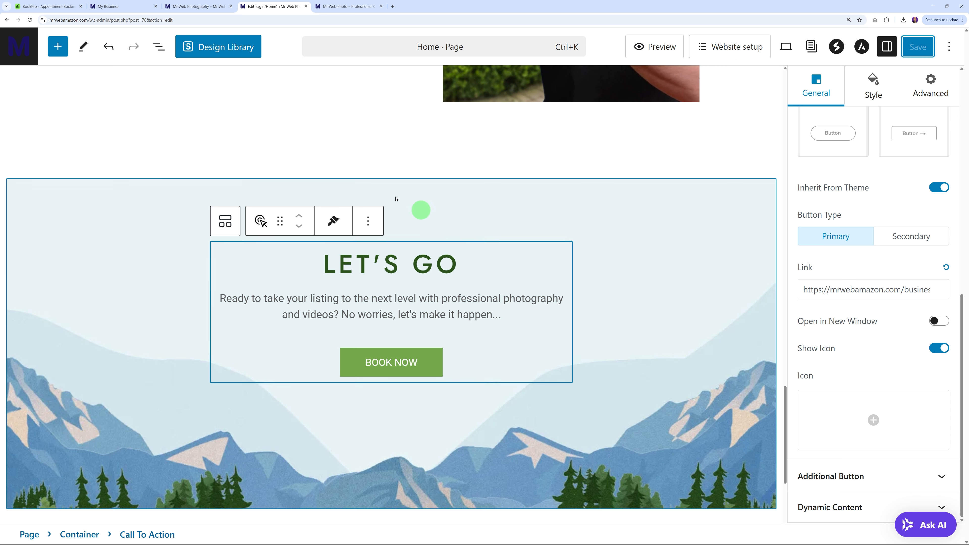
left_click(66, 191)
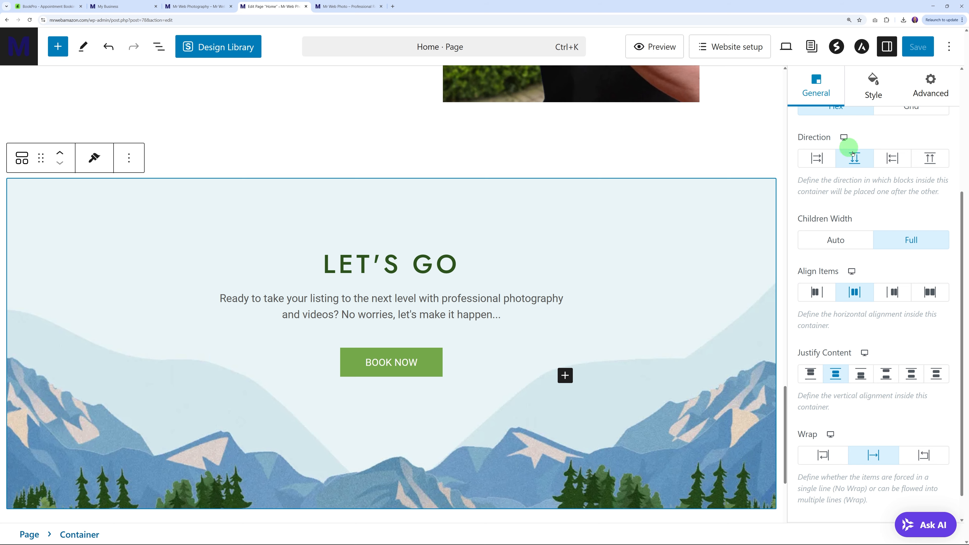
- Swap the LET'S GO section's background image for the kitchen photo
scroll(891, 229, "up", 4)
scroll(891, 229, "up", 1)
left_click(878, 191)
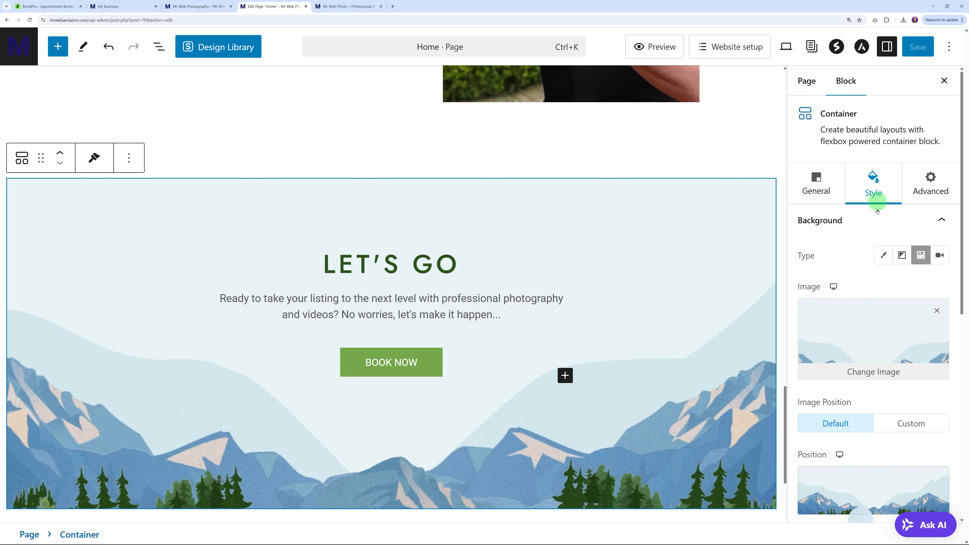
left_click(895, 370)
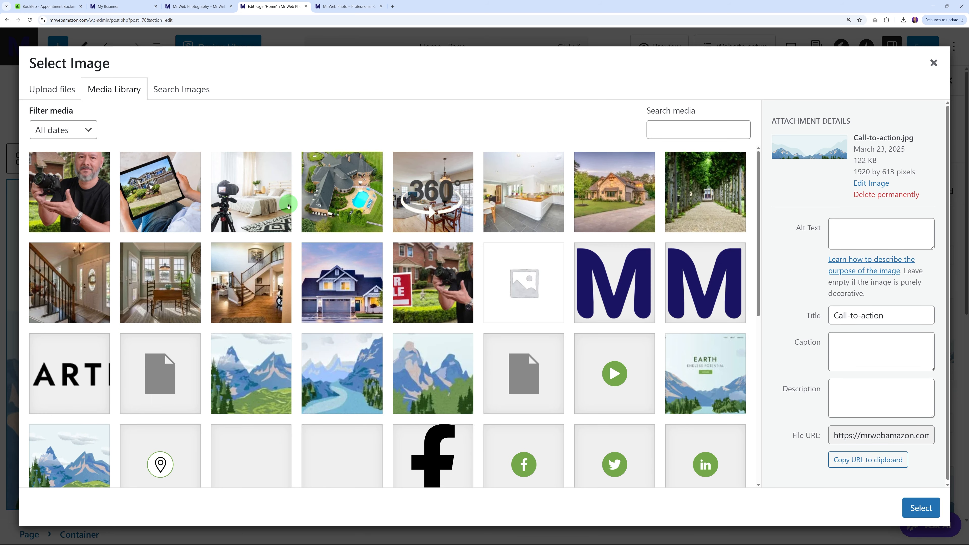
left_click(506, 225)
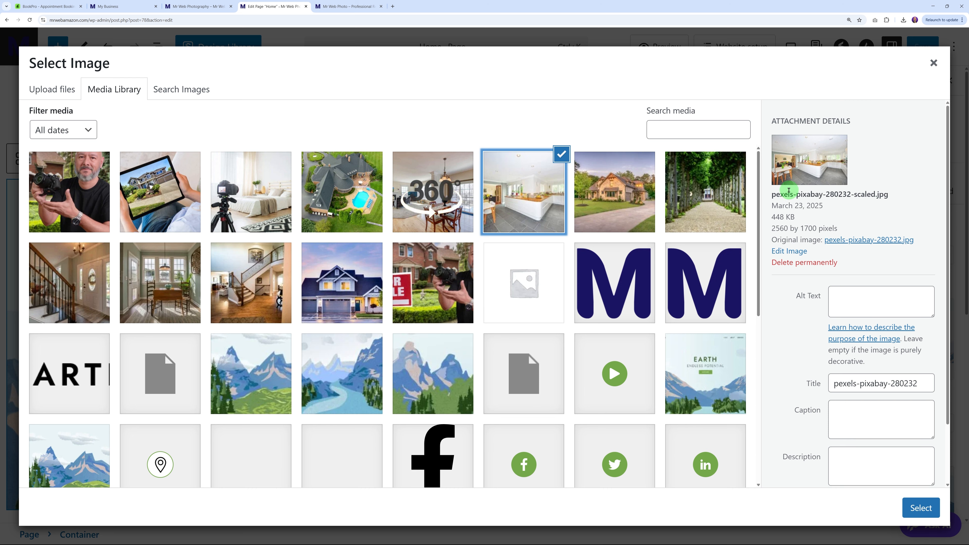
left_click(555, 225)
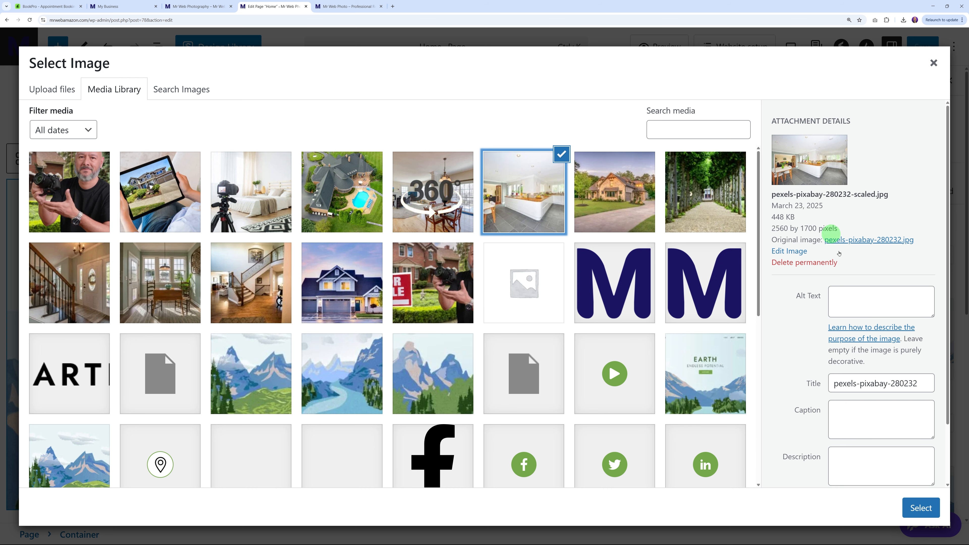
left_click(921, 507)
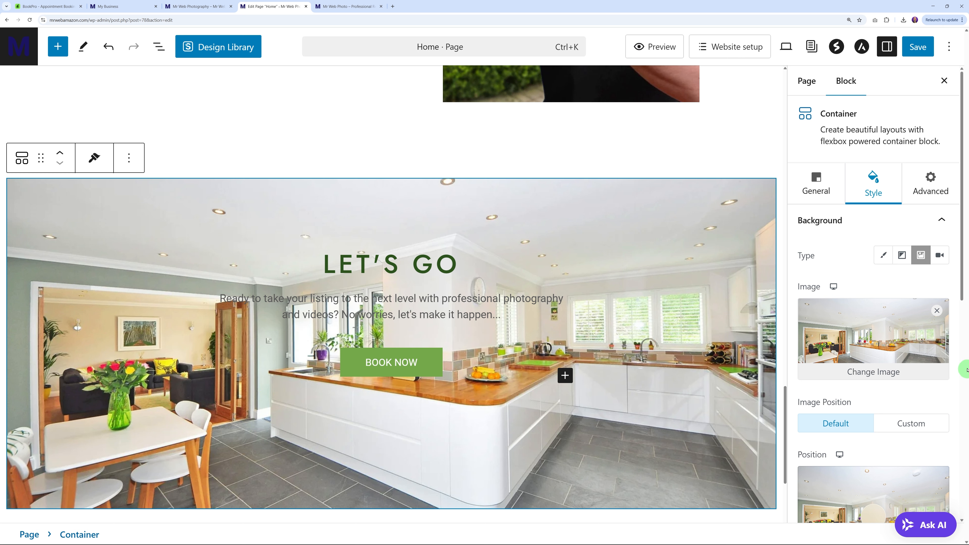
- Add a fully opaque colour overlay over the kitchen photo at 0.55 opacity
scroll(958, 362, "down", 9)
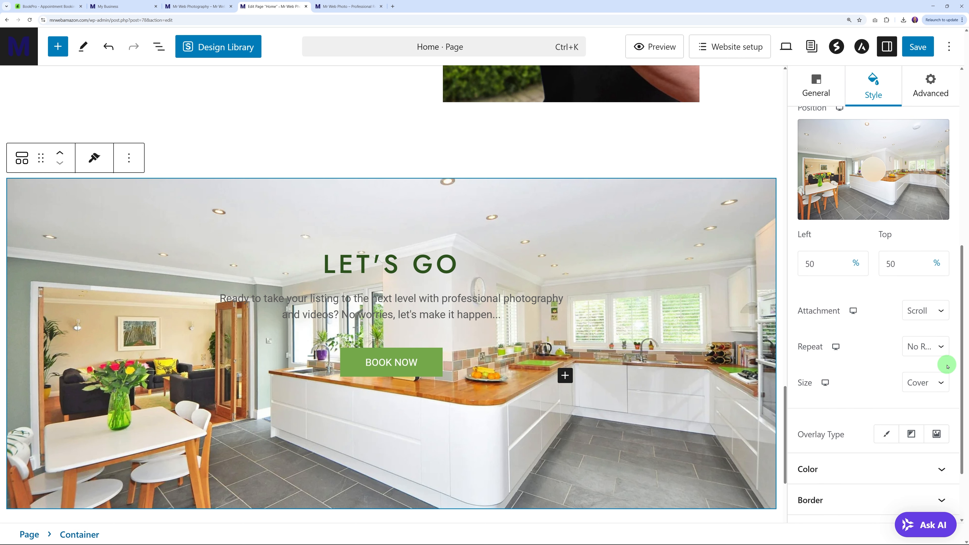
left_click(883, 437)
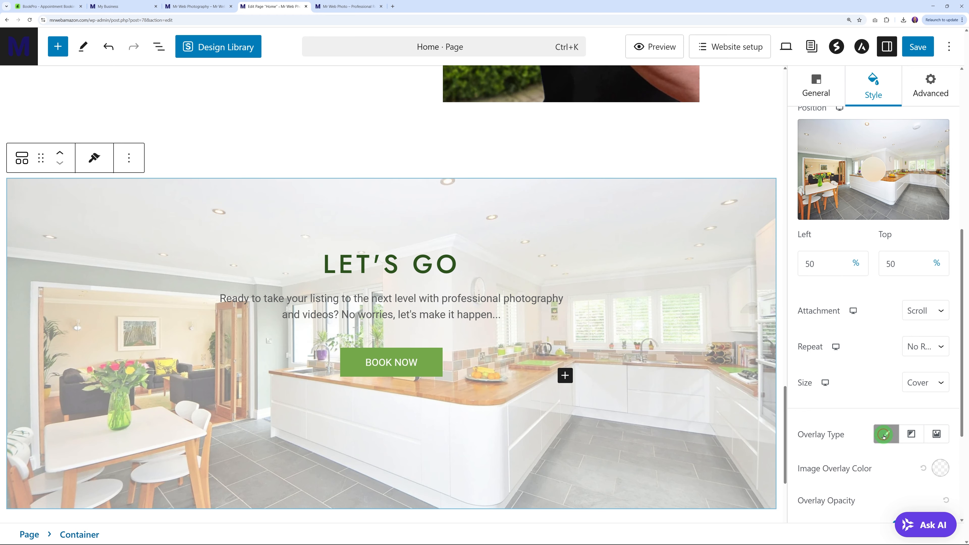
scroll(946, 393, "down", 4)
left_click(939, 312)
left_click(876, 197)
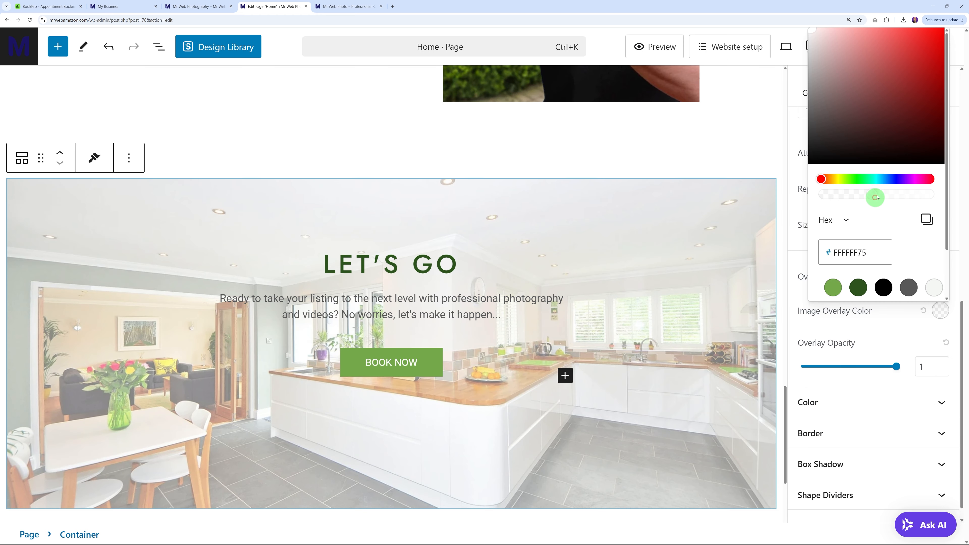
left_click_drag(874, 195, 934, 193)
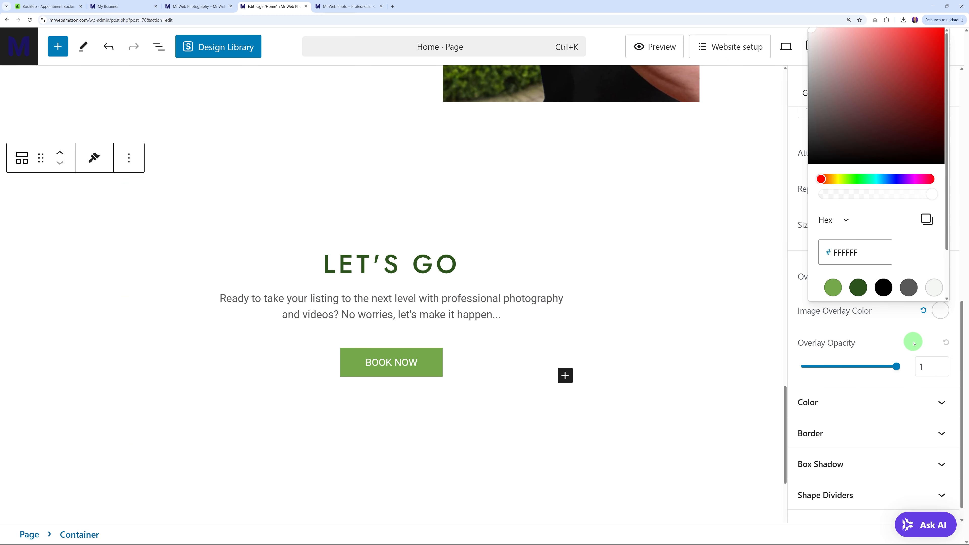
left_click(903, 368)
left_click_drag(903, 369, 854, 367)
left_click(935, 316)
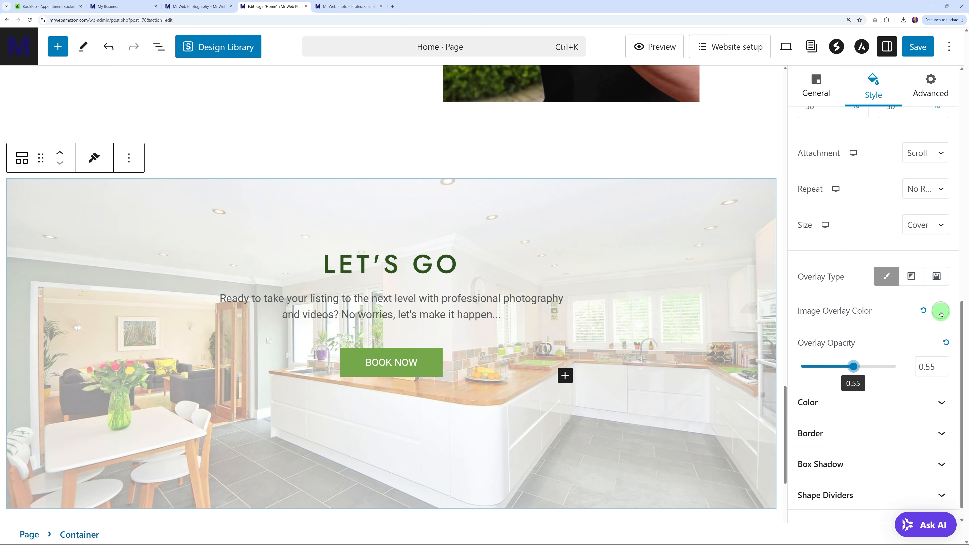
- Change the overlay colour to grey #555555, keeping the opacity at 0.55
left_click(940, 313)
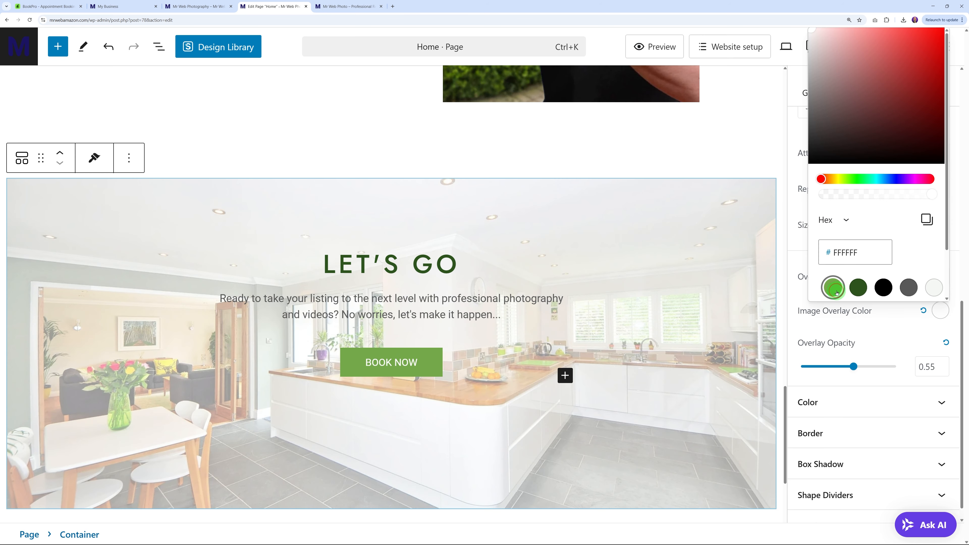
left_click(836, 292)
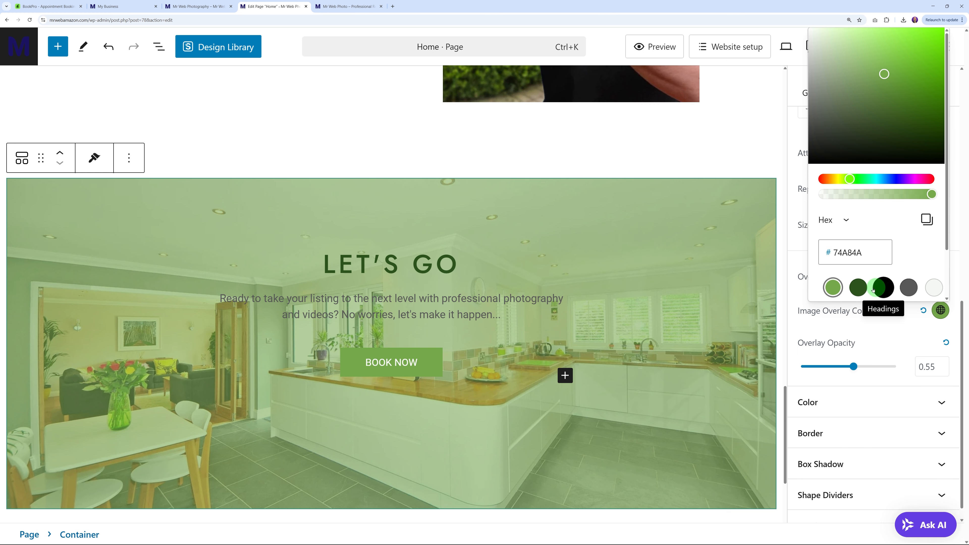
left_click(908, 287)
left_click(895, 341)
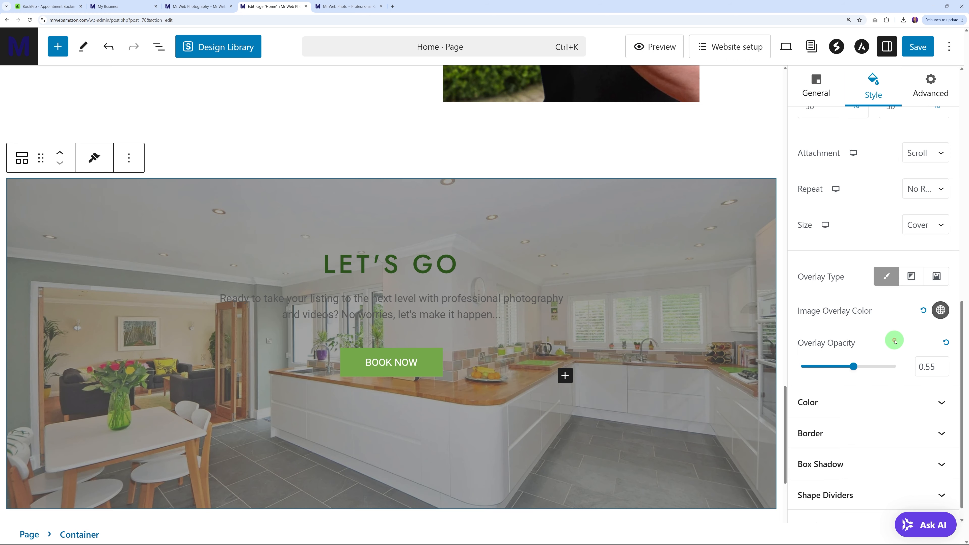
left_click(857, 368)
left_click_drag(860, 369, 852, 370)
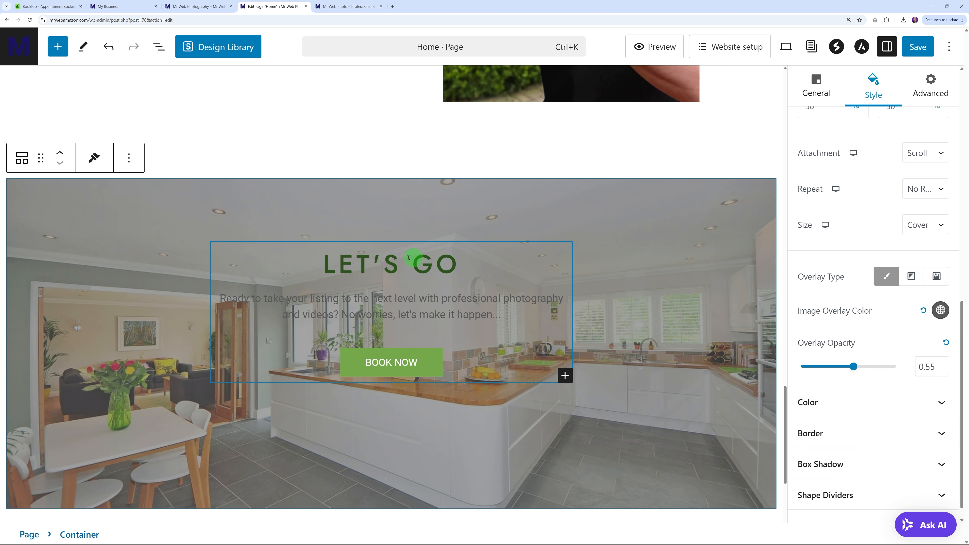
- Make the LET'S GO heading text white (#FFFFFF)
left_click(364, 264)
left_click_drag(324, 264, 476, 264)
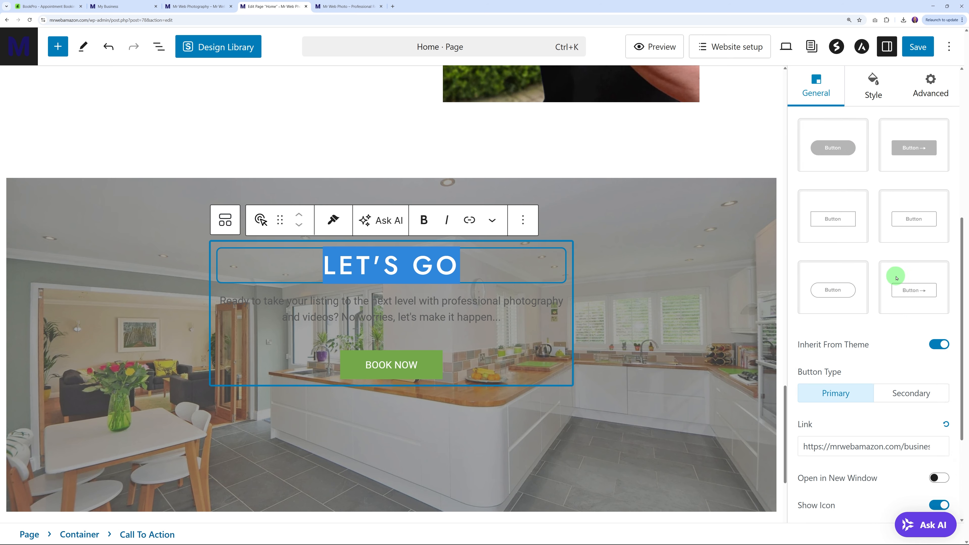
left_click(897, 278)
left_click(878, 128)
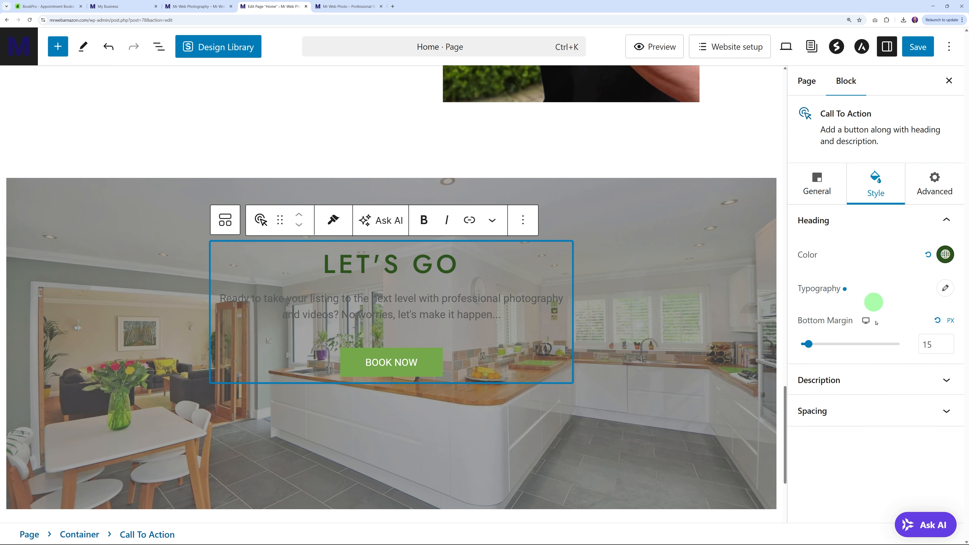
left_click(945, 254)
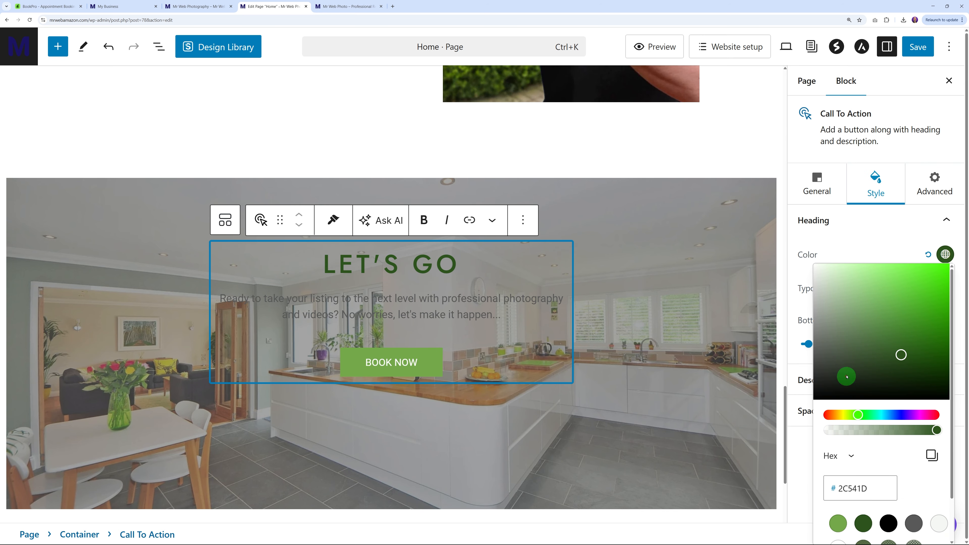
left_click_drag(846, 377, 796, 242)
left_click(353, 310)
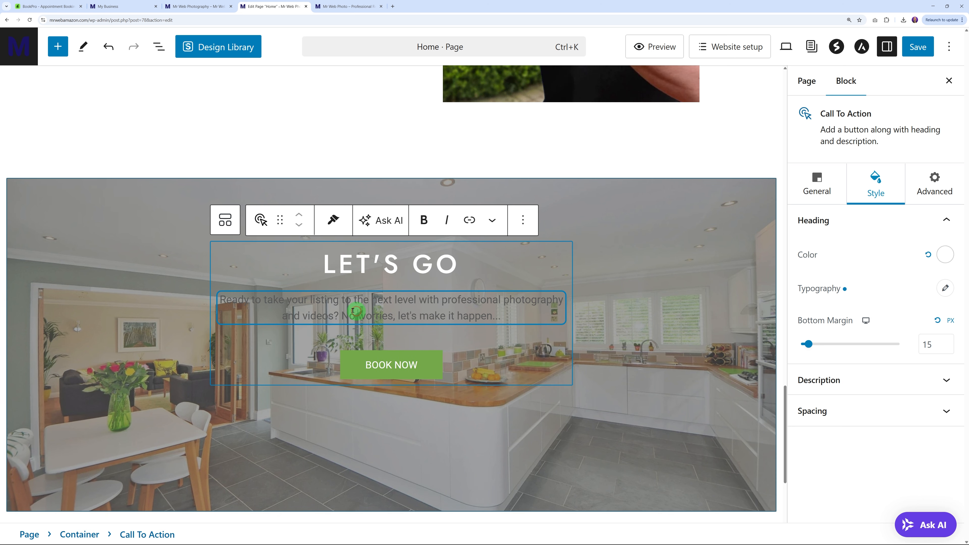
- Make the LET'S GO description paragraph white (#FFFFFF)
left_click_drag(222, 300, 514, 318)
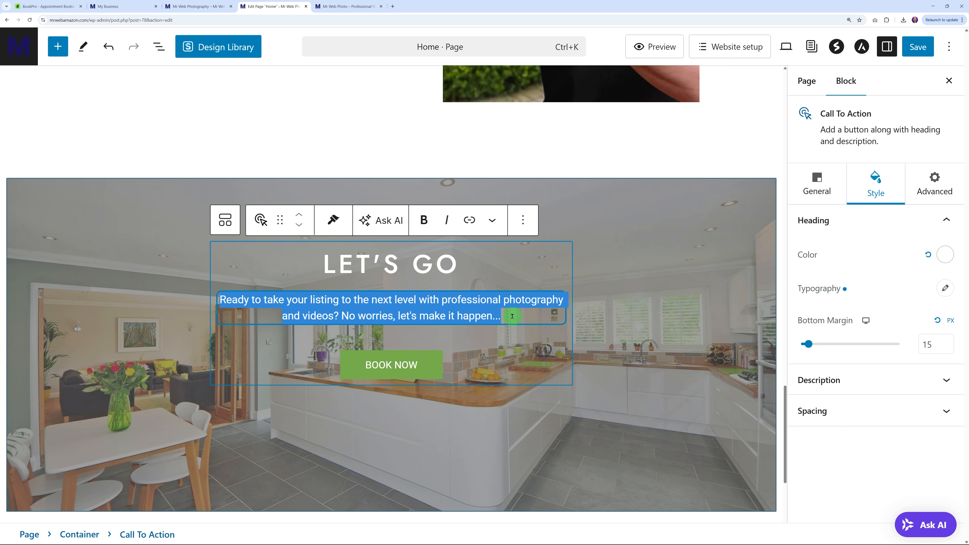
left_click(938, 380)
left_click(946, 286)
left_click_drag(850, 346, 806, 284)
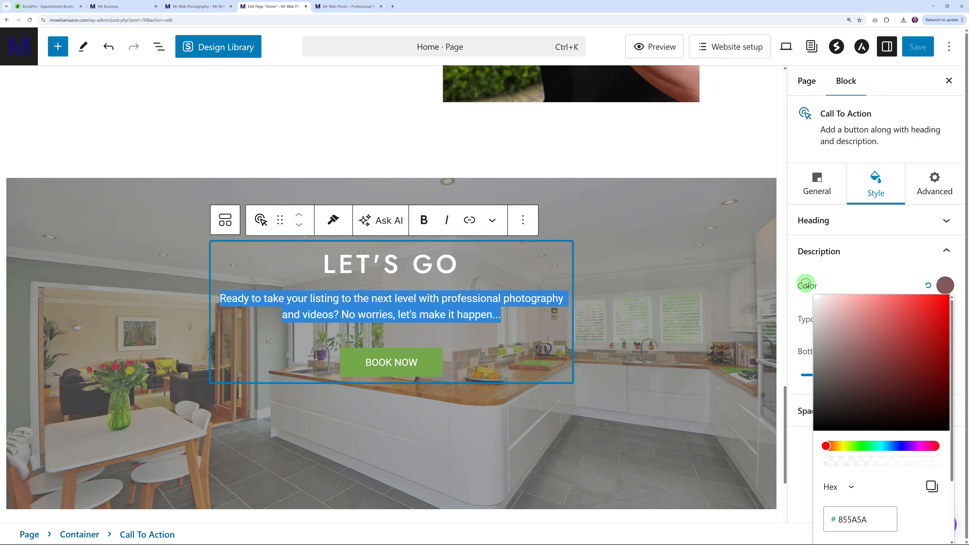
left_click(578, 330)
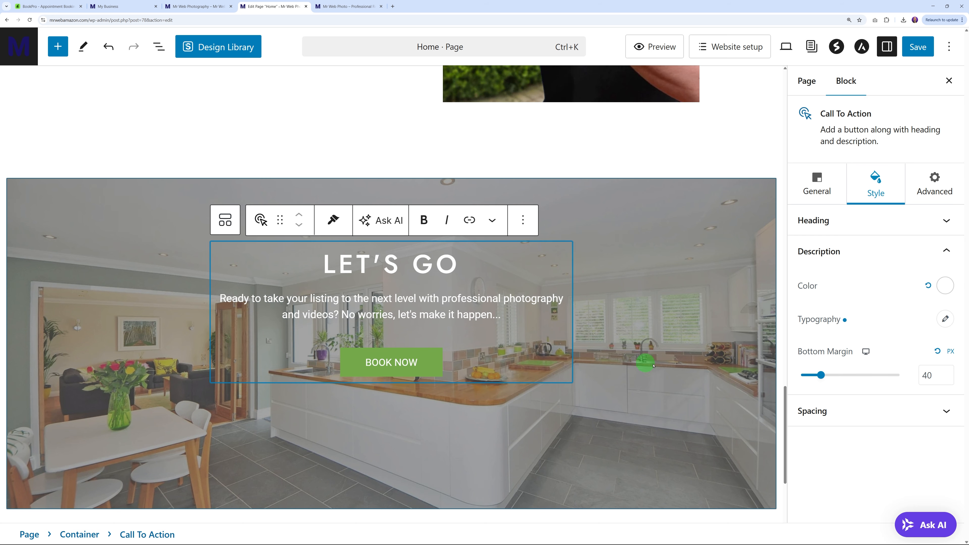
- Raise the banner container's overlay opacity from 0.55 to 0.65 and save the Home page
scroll(649, 362, "up", 1)
scroll(661, 364, "down", 1)
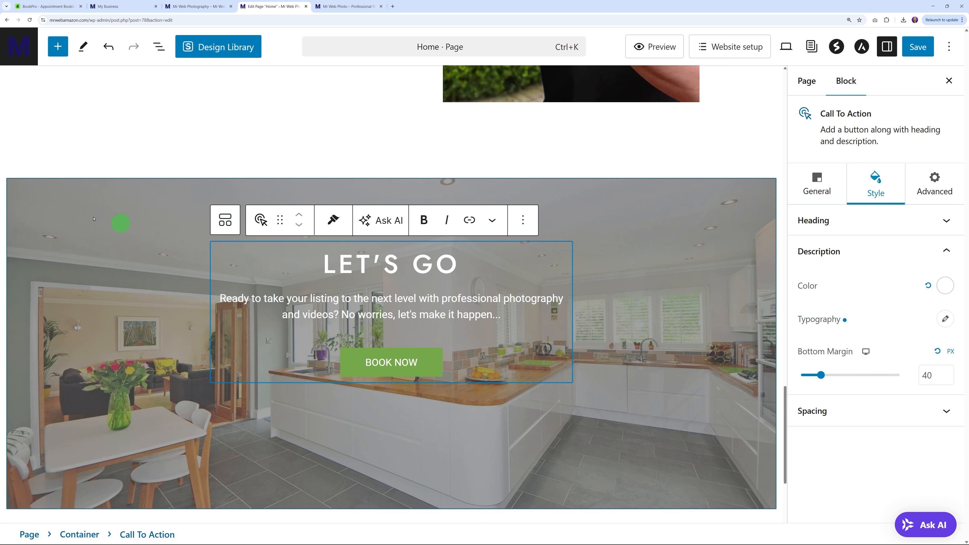
left_click(49, 193)
scroll(935, 390, "down", 10)
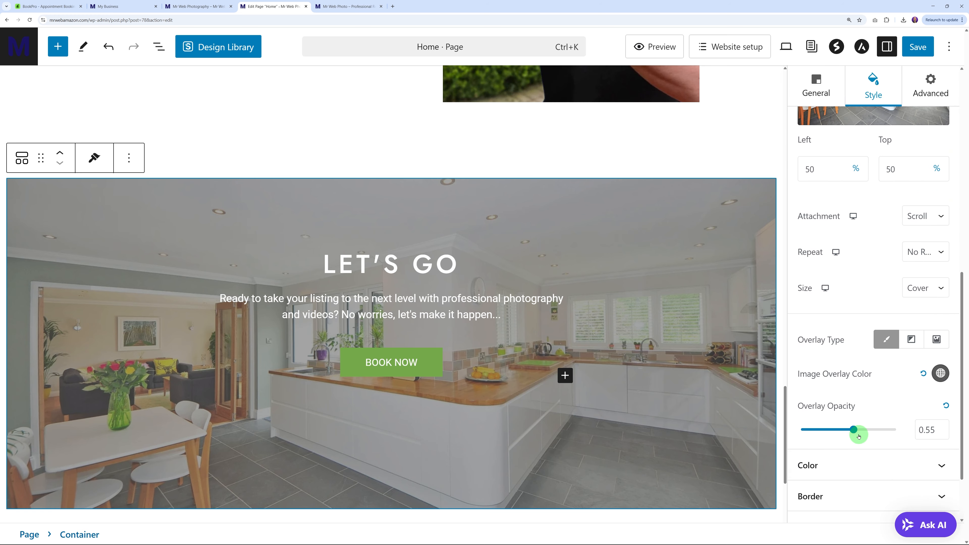
left_click_drag(854, 431, 862, 430)
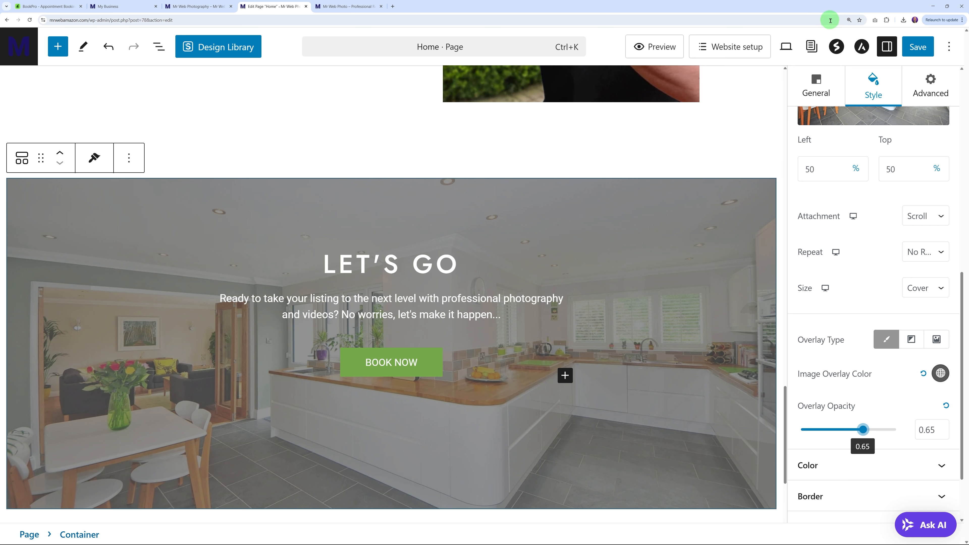
left_click(917, 47)
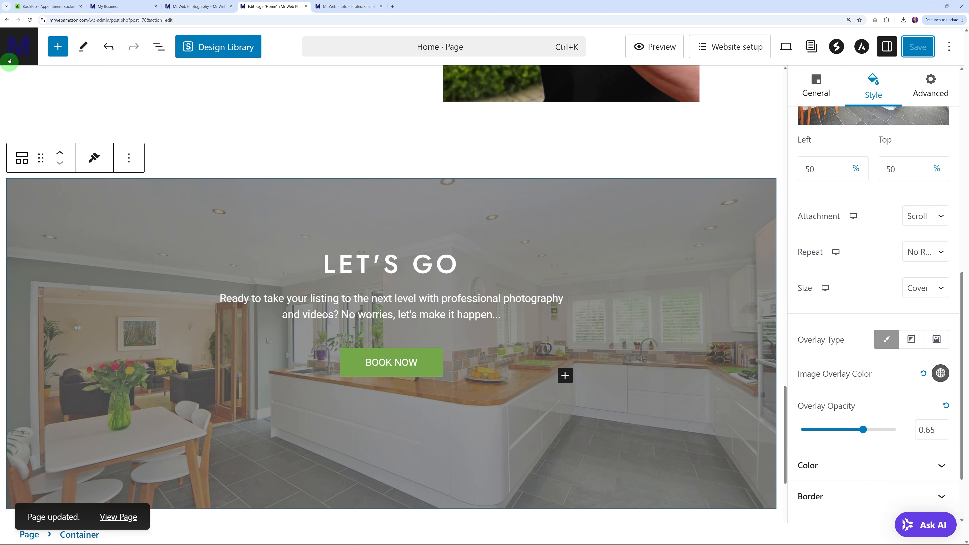
- Exit the editor, reload the live site and scroll to the LET'S GO banner
left_click(13, 50)
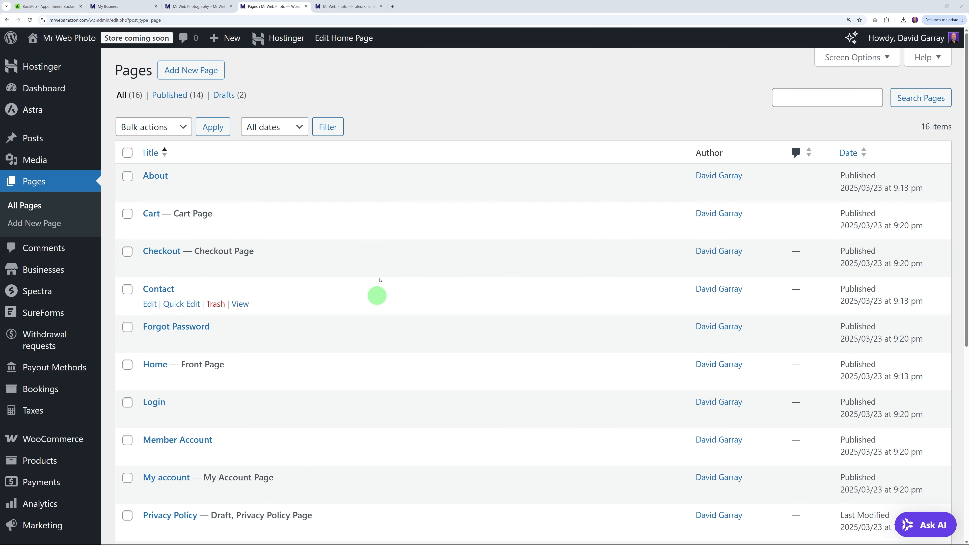
left_click(343, 6)
scroll(391, 210, "up", 10)
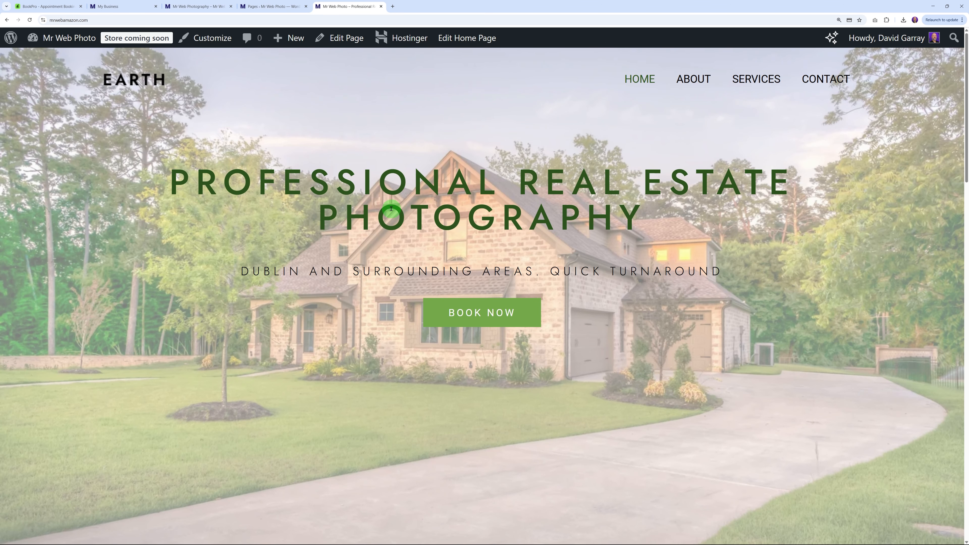
scroll(407, 340, "down", 10)
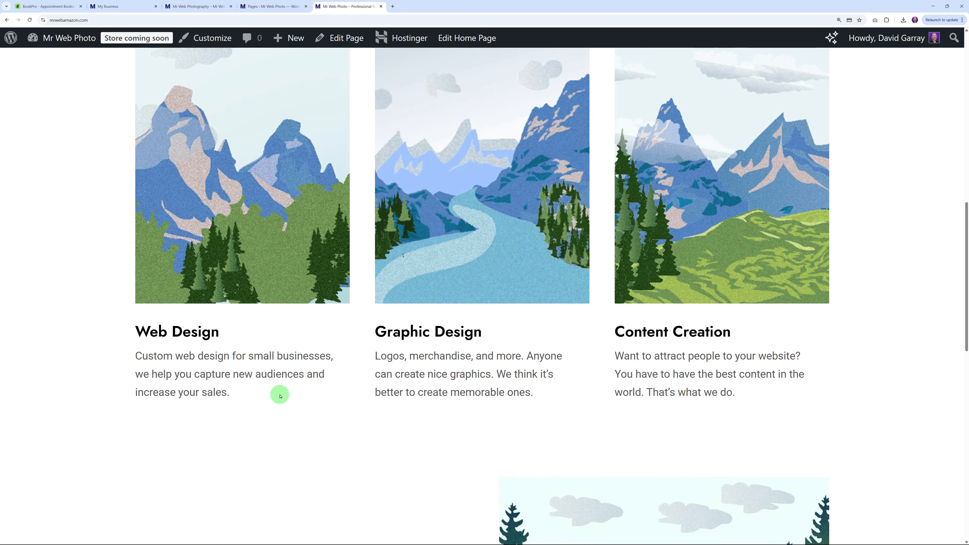
scroll(131, 175, "up", 10)
left_click(31, 21)
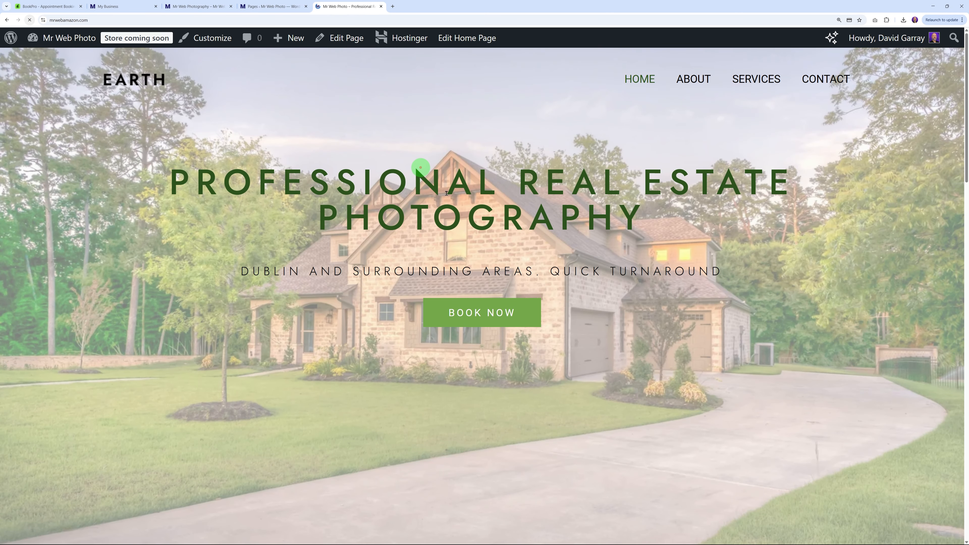
scroll(742, 272, "down", 10)
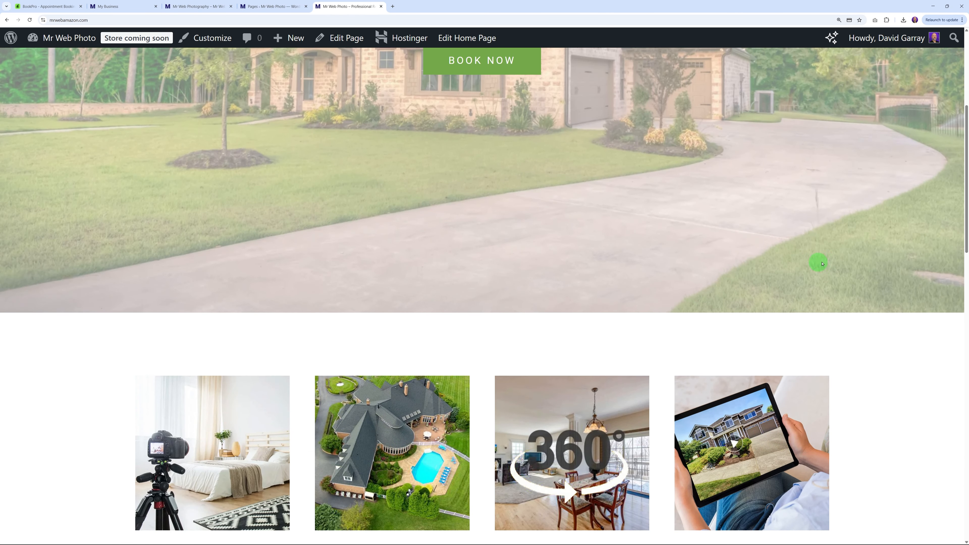
scroll(839, 272, "down", 15)
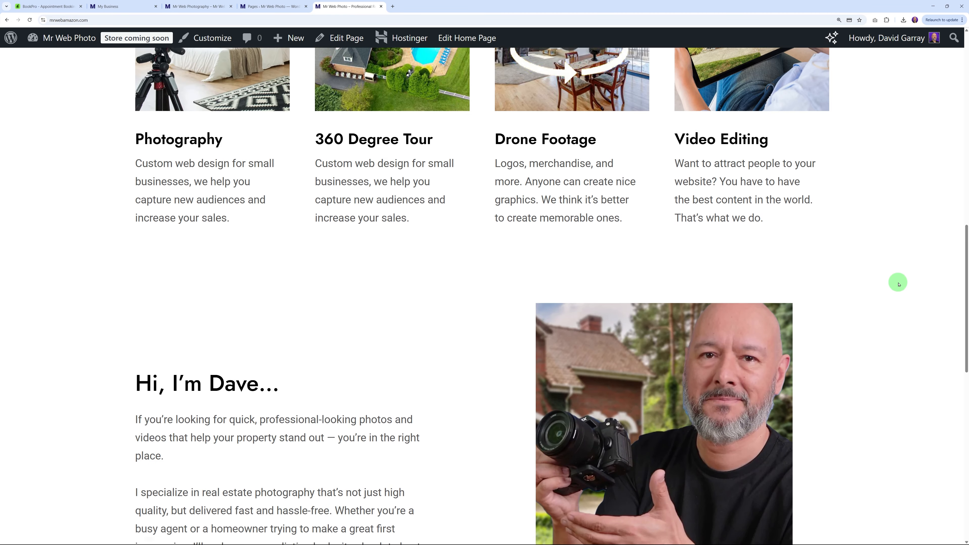
scroll(899, 291, "down", 4)
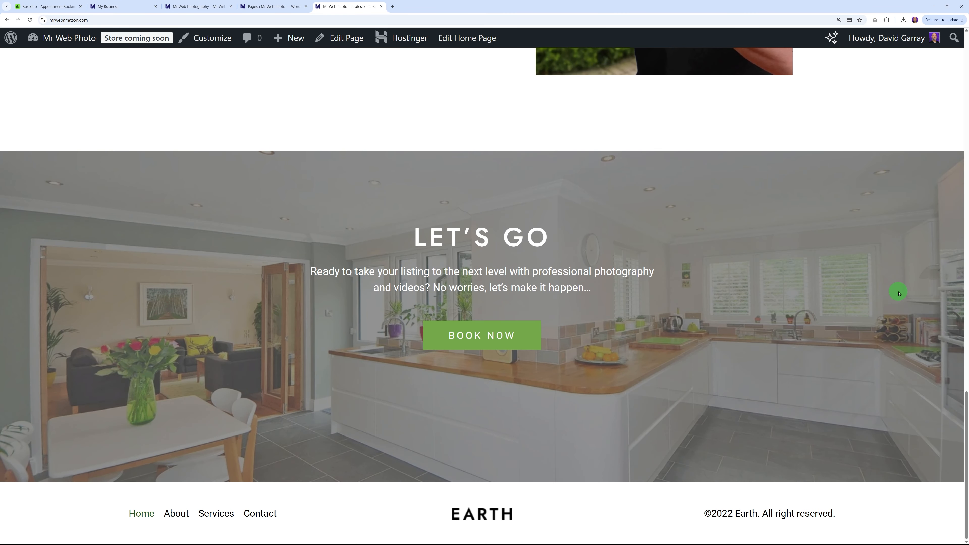
scroll(898, 295, "up", 20)
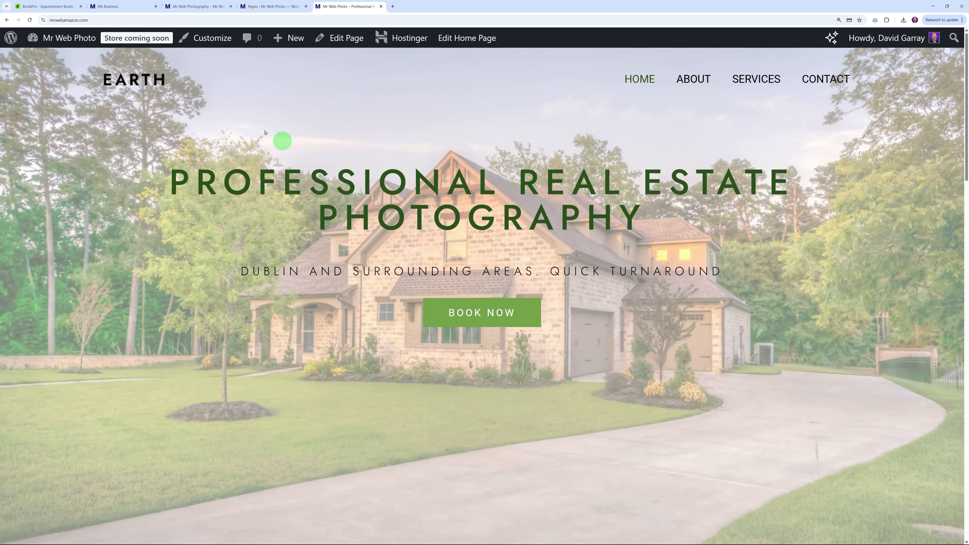
scroll(758, 306, "down", 20)
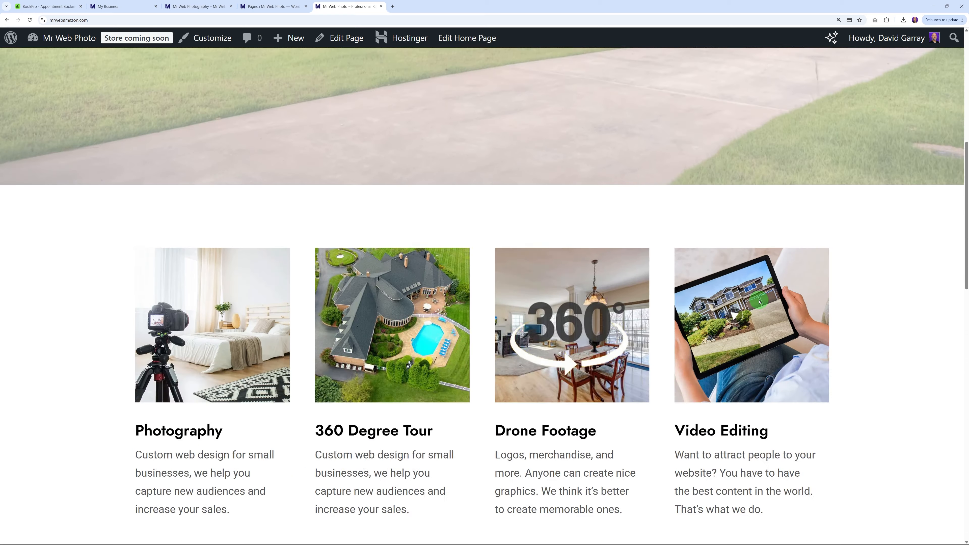
scroll(758, 305, "up", 20)
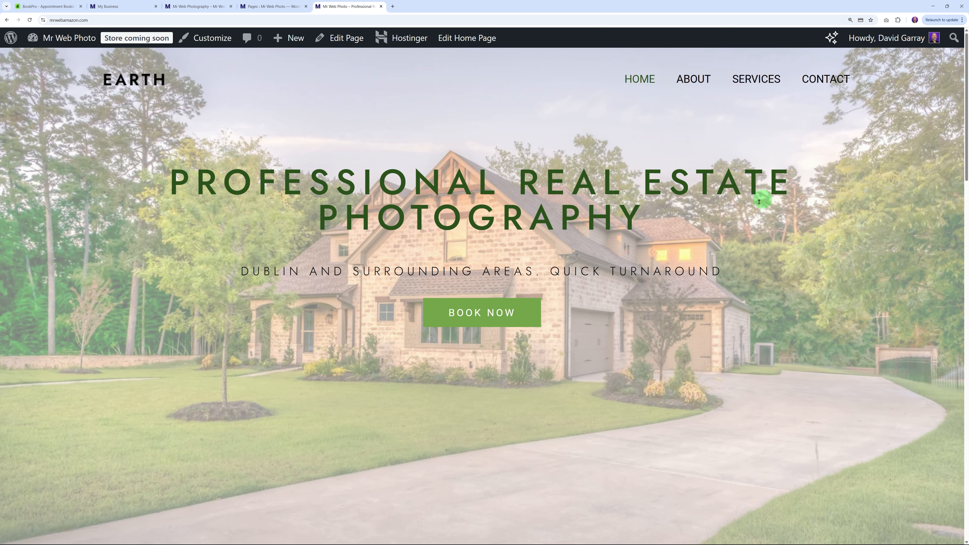
- Follow BOOK NOW to the business booking page, then return to the home page
left_click(507, 314)
scroll(564, 279, "down", 5)
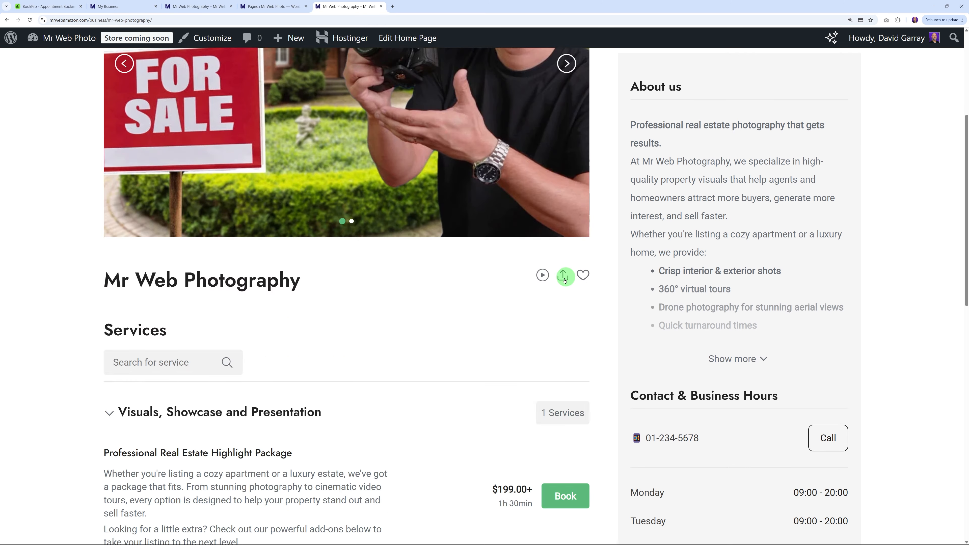
scroll(564, 278, "down", 10)
scroll(527, 370, "up", 9)
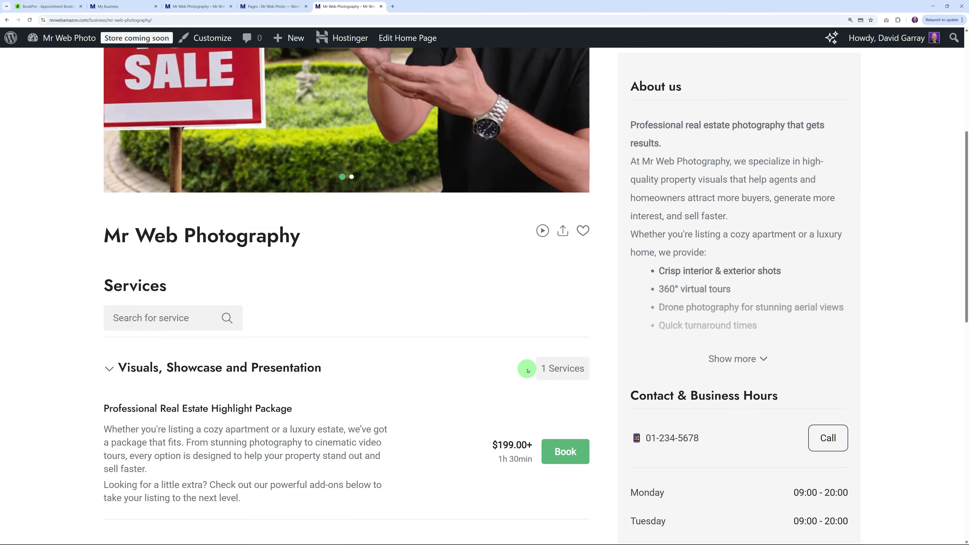
scroll(527, 370, "up", 5)
left_click(146, 83)
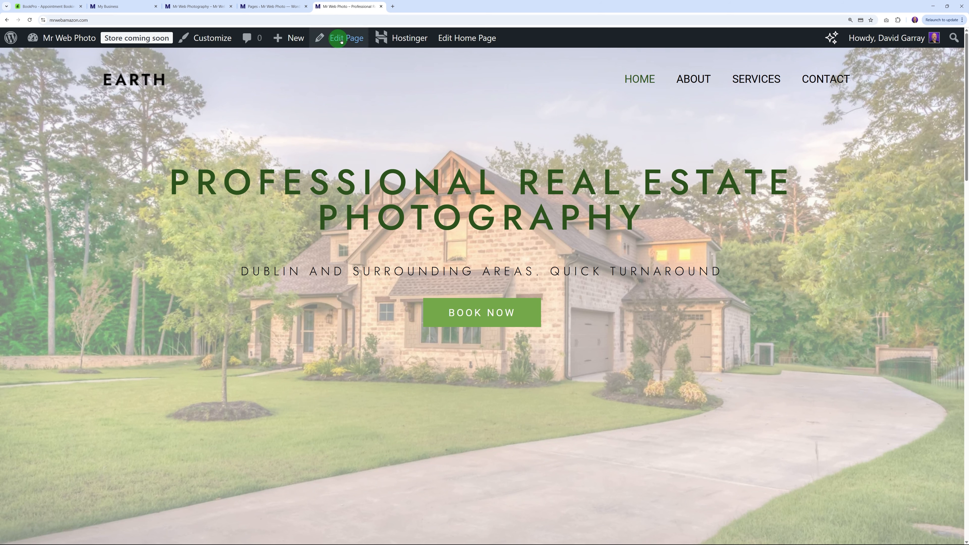
- Open the Contact page from the Pages list and look over its contents
left_click(281, 7)
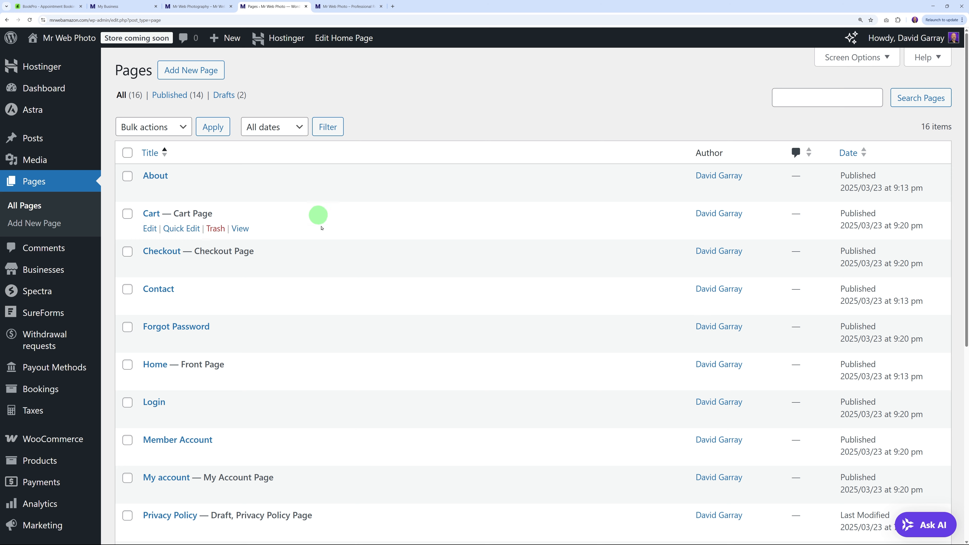
left_click(153, 290)
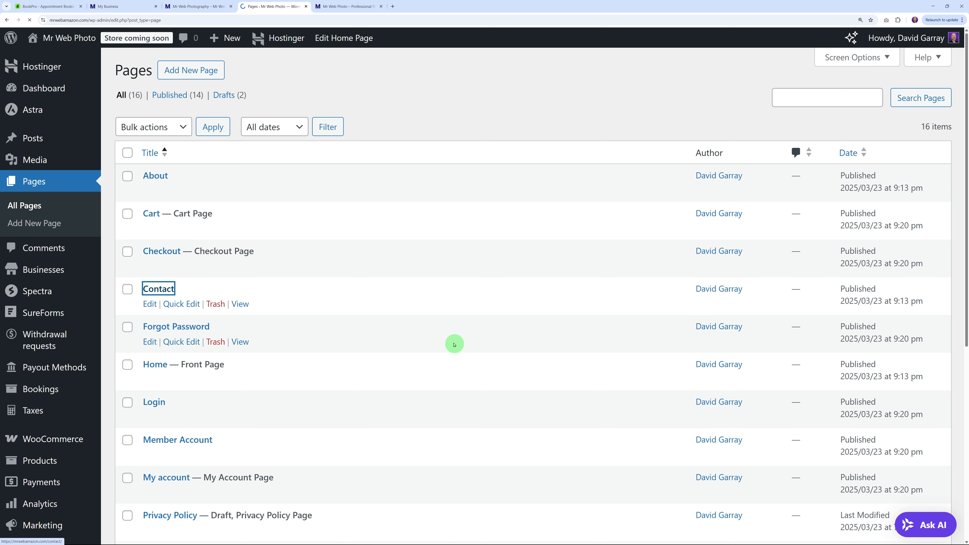
scroll(627, 319, "down", 10)
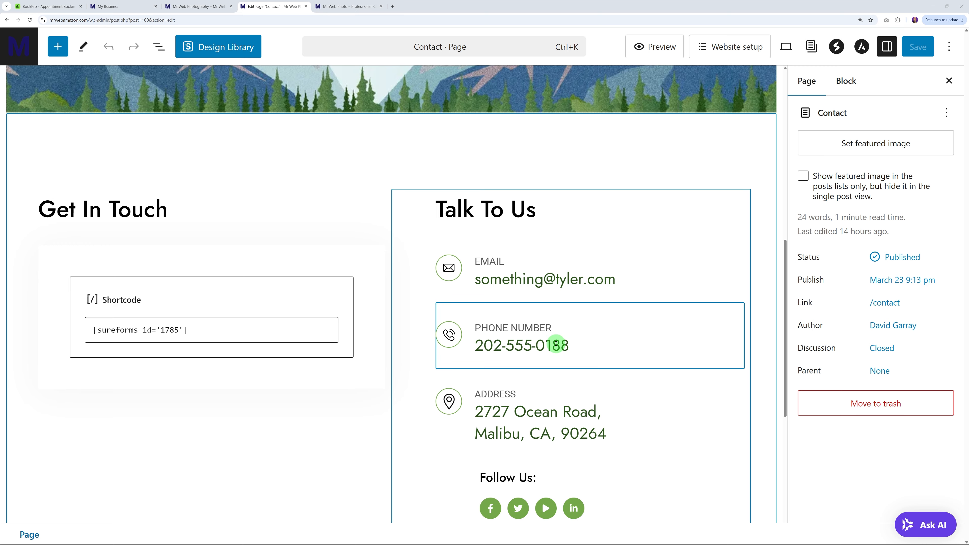
scroll(557, 339, "down", 3)
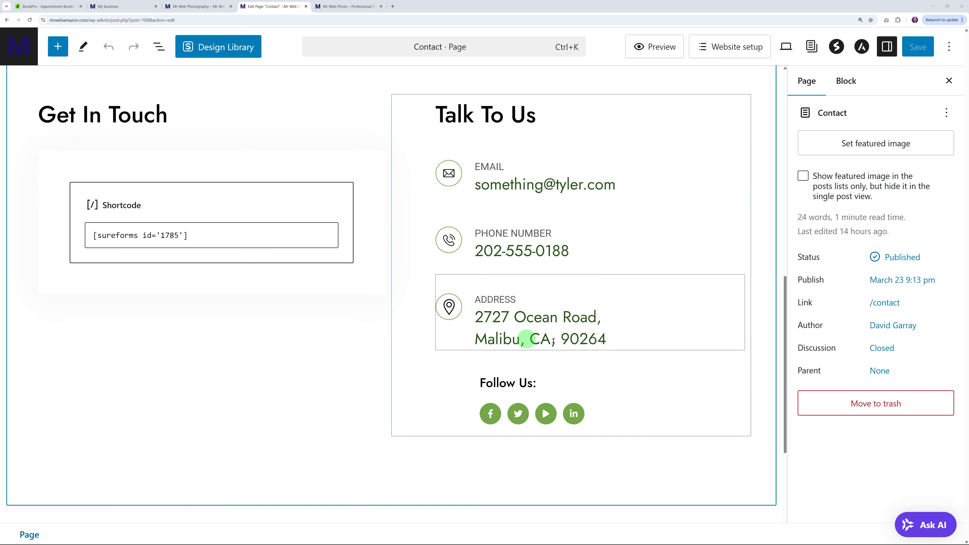
scroll(535, 340, "up", 10)
scroll(557, 341, "up", 2)
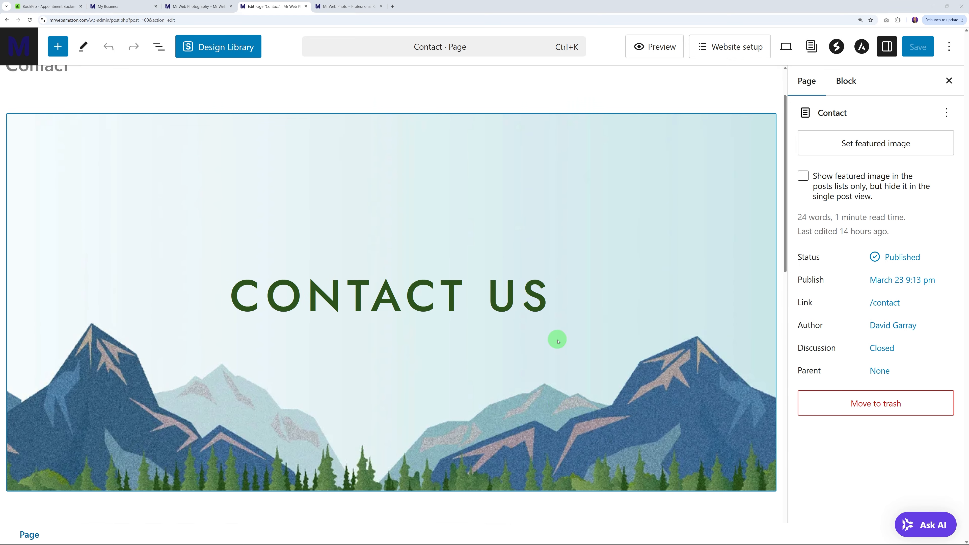
- Replace the Contact Us banner background with the blue house photo
left_click(162, 142)
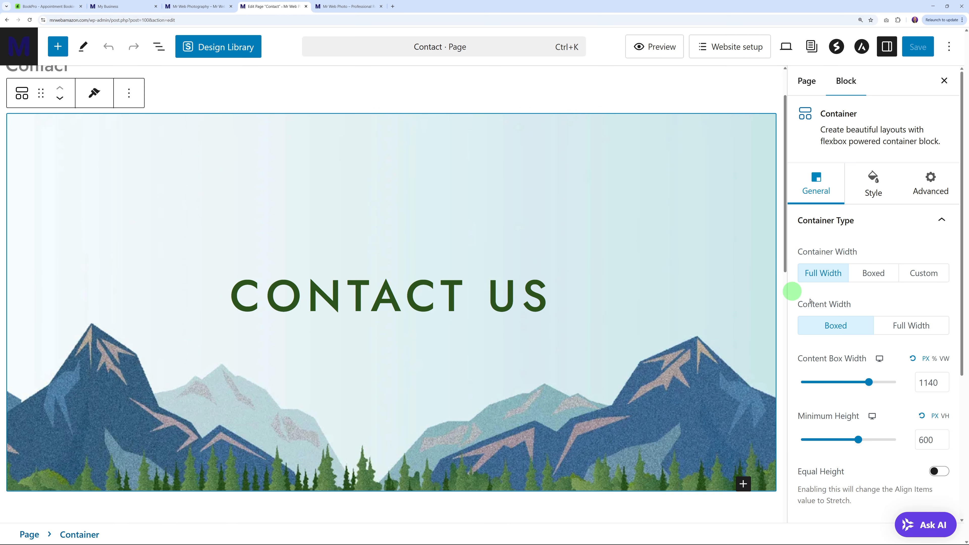
scroll(892, 244, "down", 1)
left_click(882, 158)
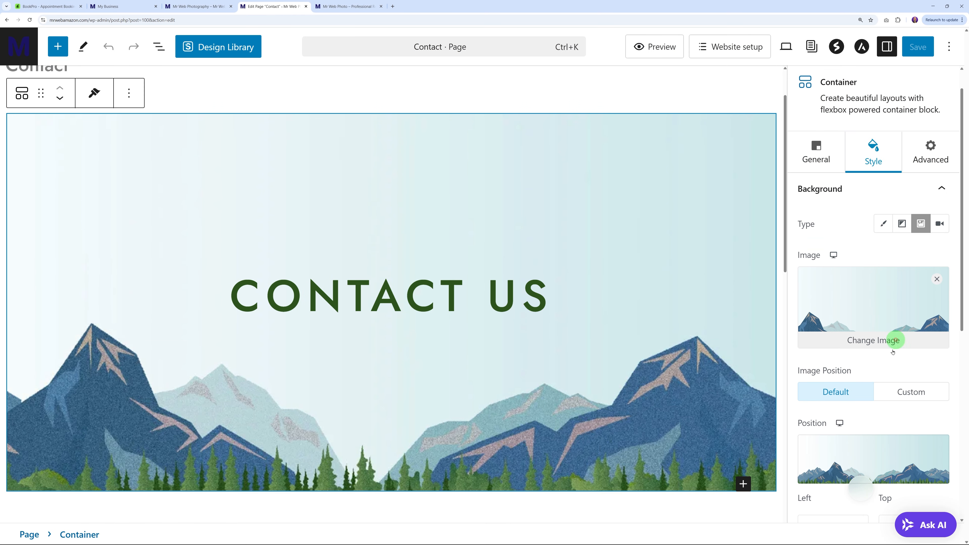
left_click(887, 346)
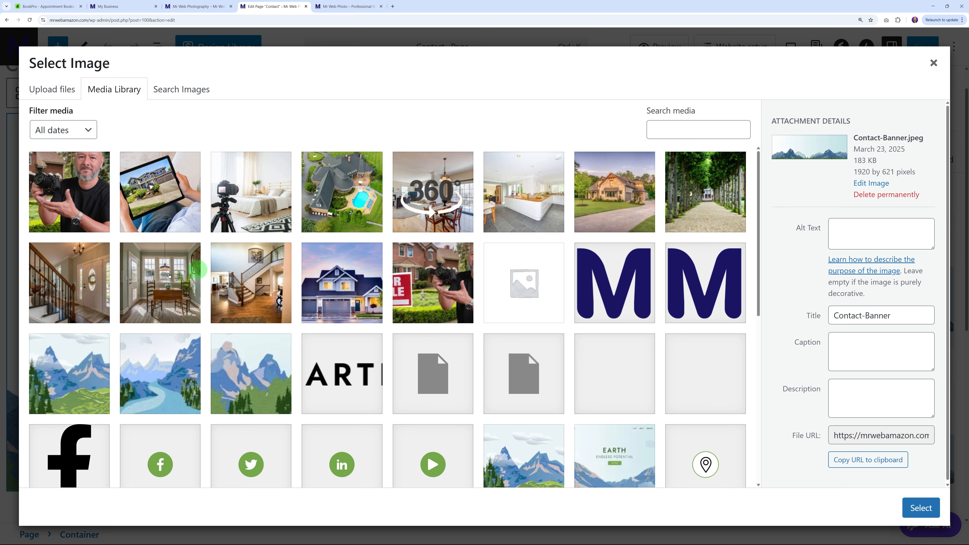
left_click(331, 294)
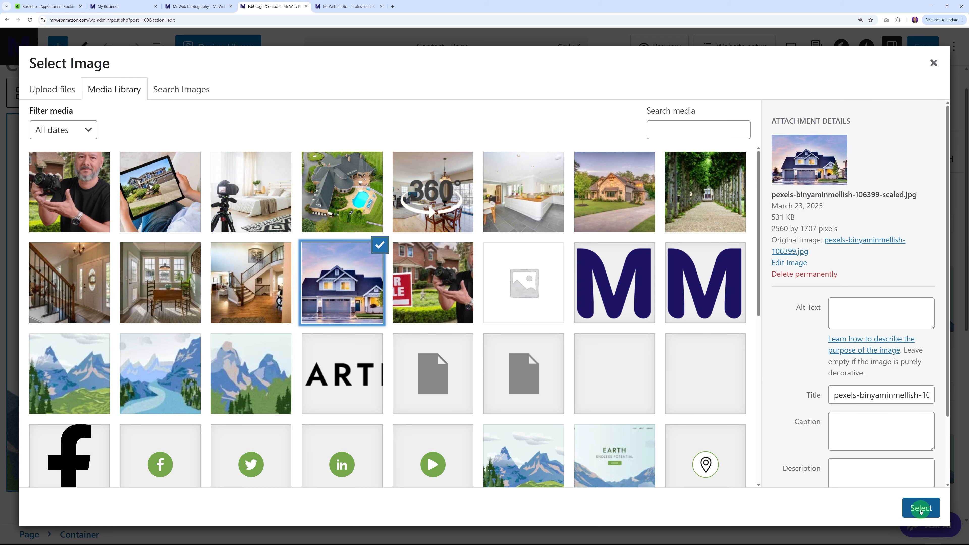
left_click(920, 508)
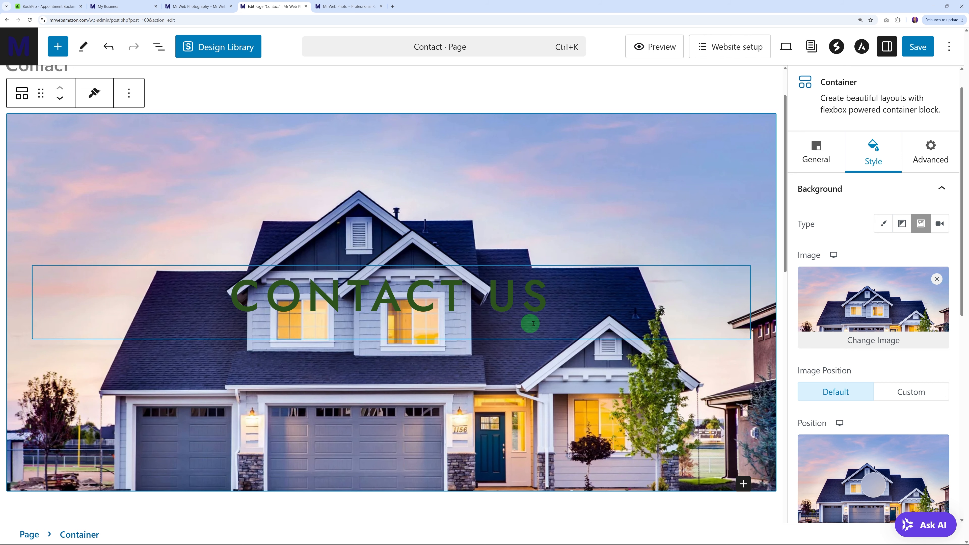
- Add a light grey overlay on the house photo at 0.65 opacity
scroll(901, 376, "down", 10)
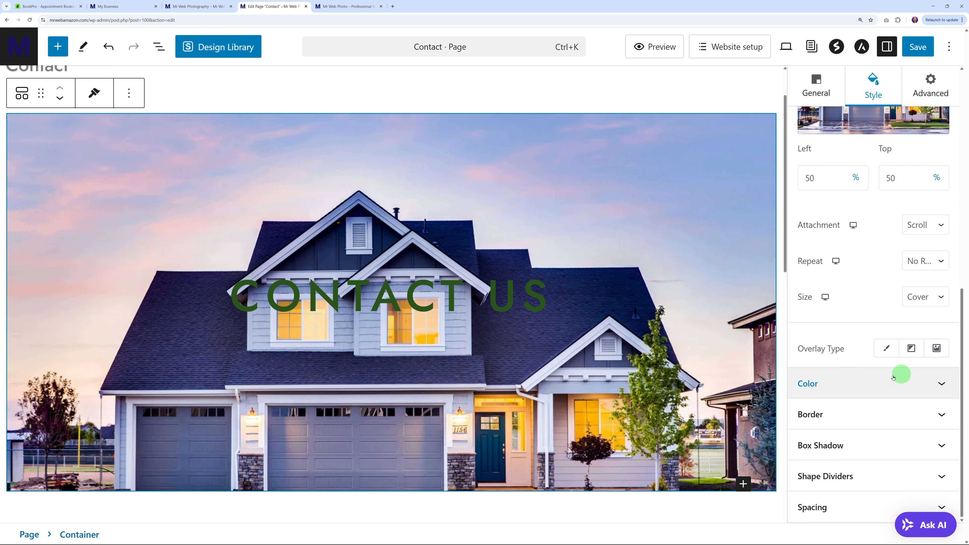
left_click(887, 348)
left_click(940, 383)
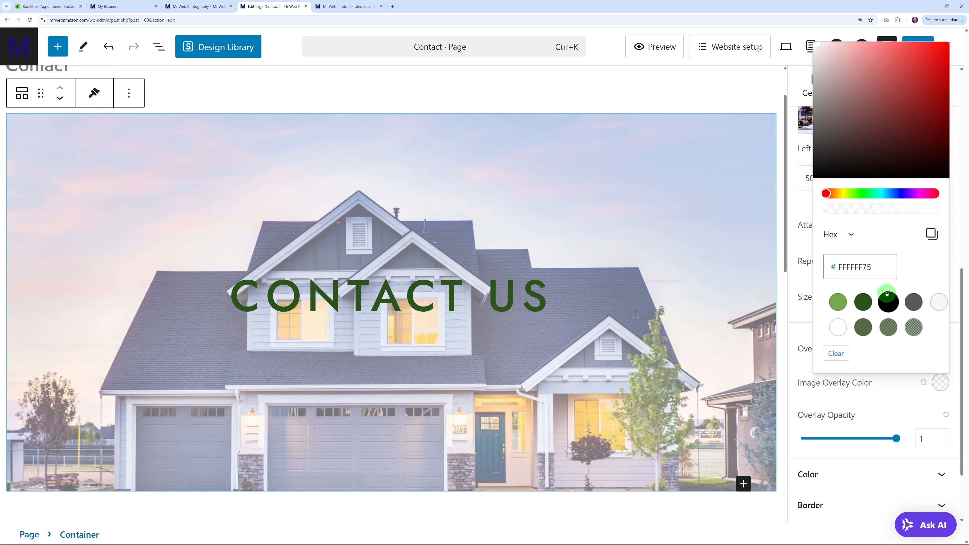
left_click_drag(876, 208, 936, 209)
left_click(841, 134)
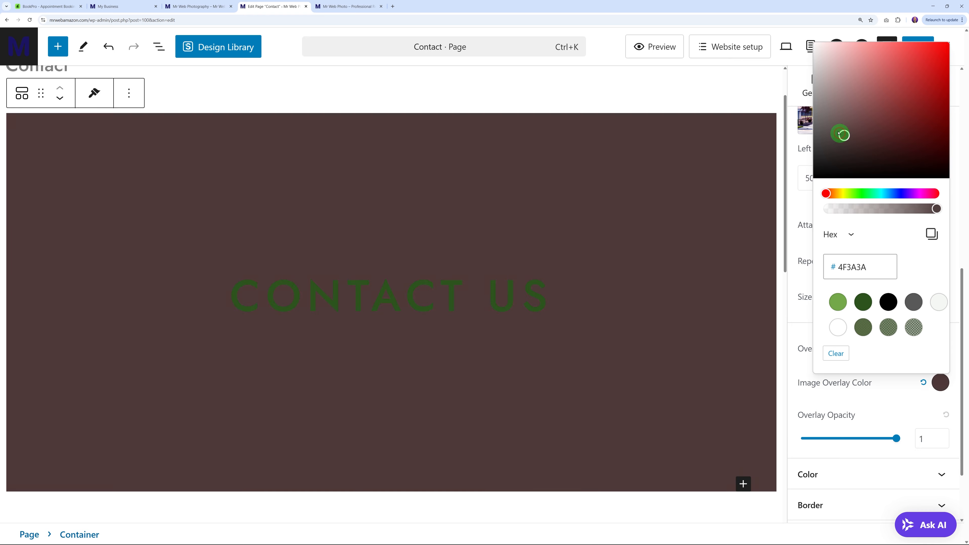
left_click_drag(841, 134, 804, 61)
left_click(889, 393)
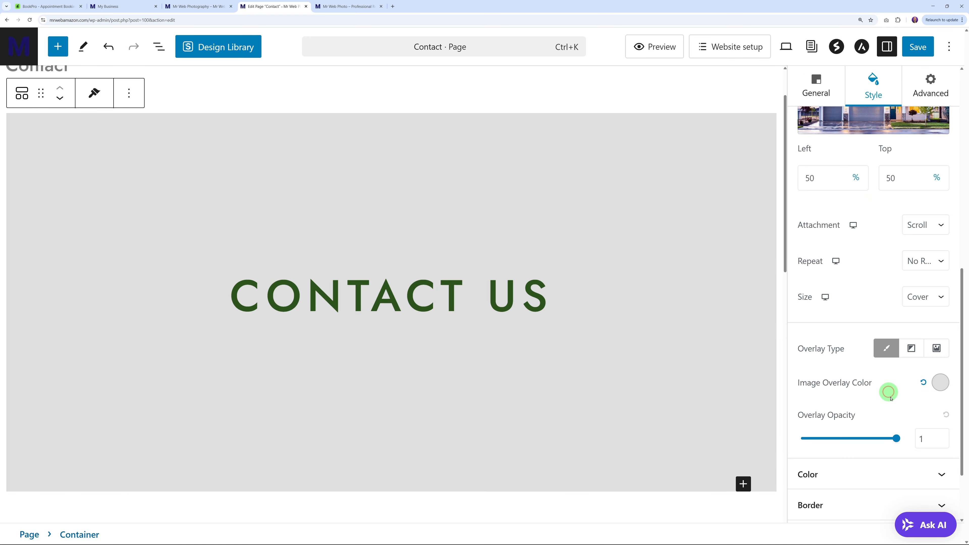
left_click_drag(897, 438, 864, 438)
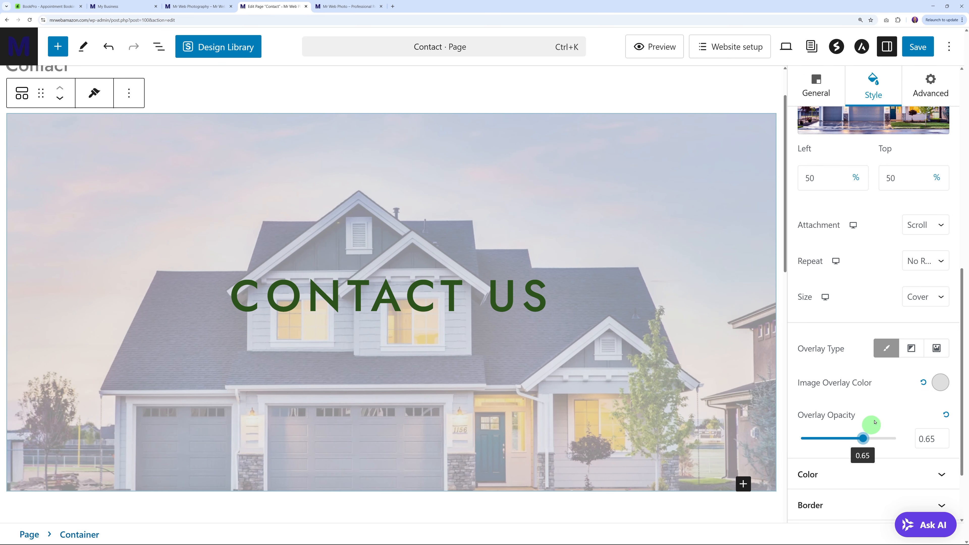
scroll(616, 329, "down", 10)
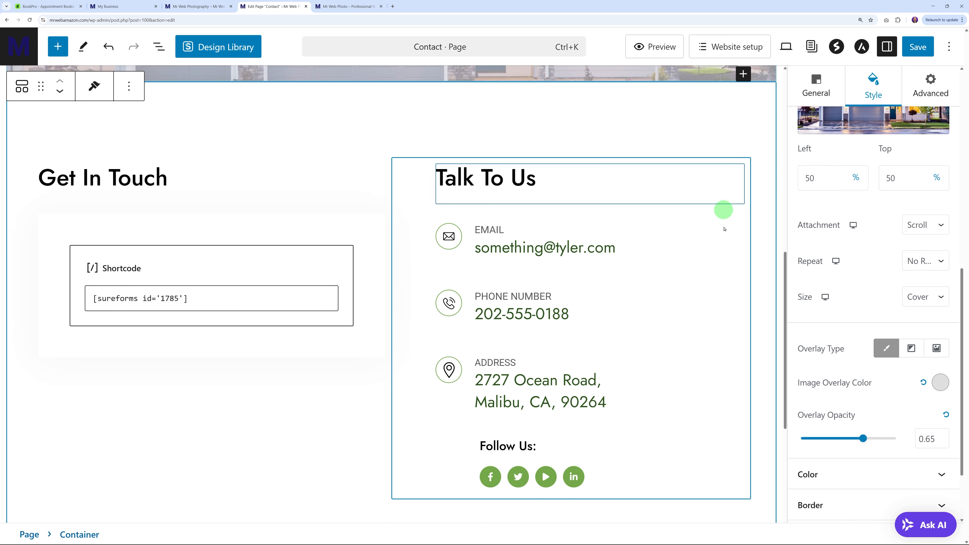
- Replace the Talk To Us placeholder email and phone number with the business's own contact details
left_click(515, 254)
triple_click(567, 266)
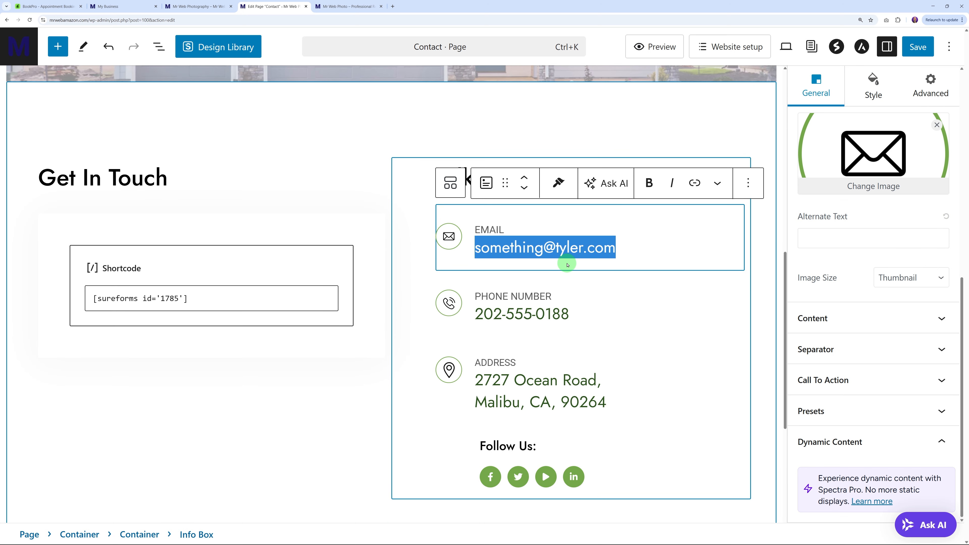
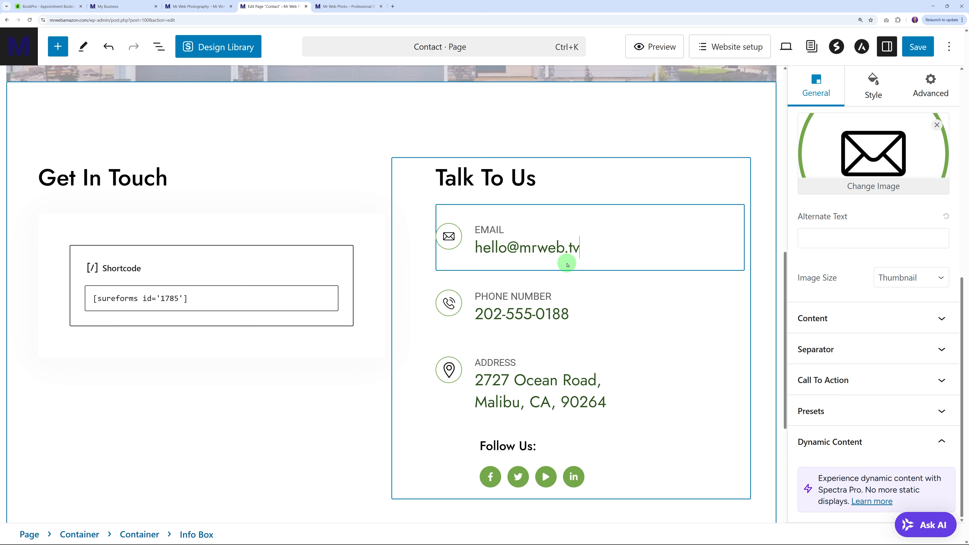
left_click(526, 314)
triple_click(529, 318)
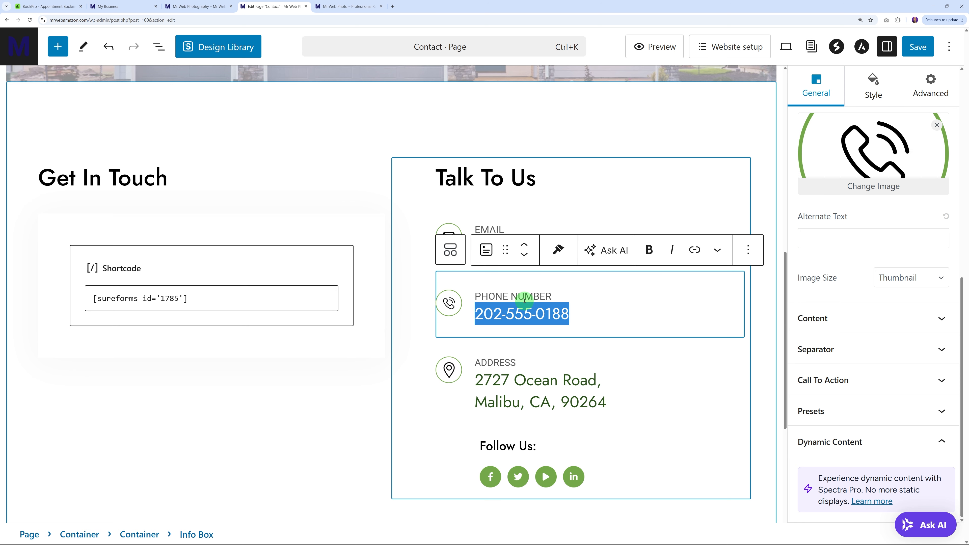
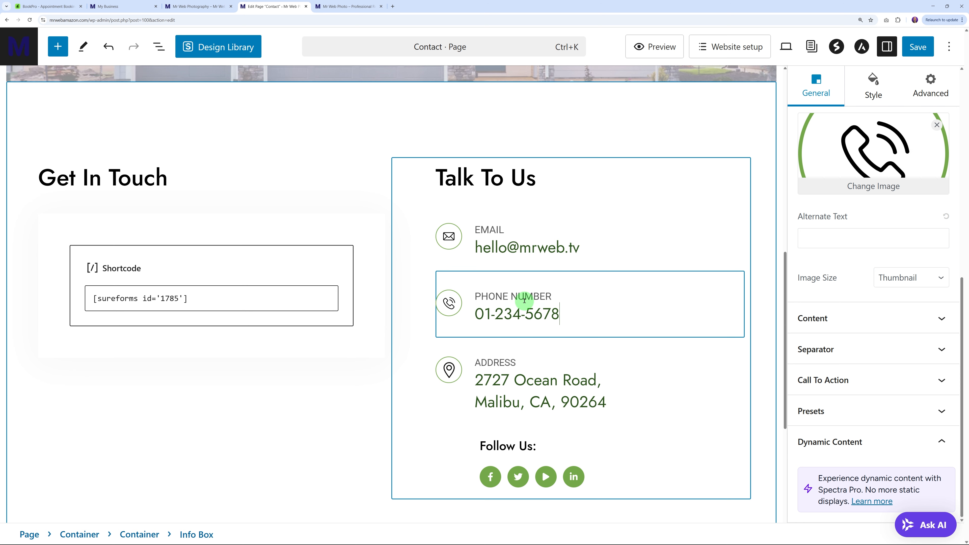
left_click(540, 400)
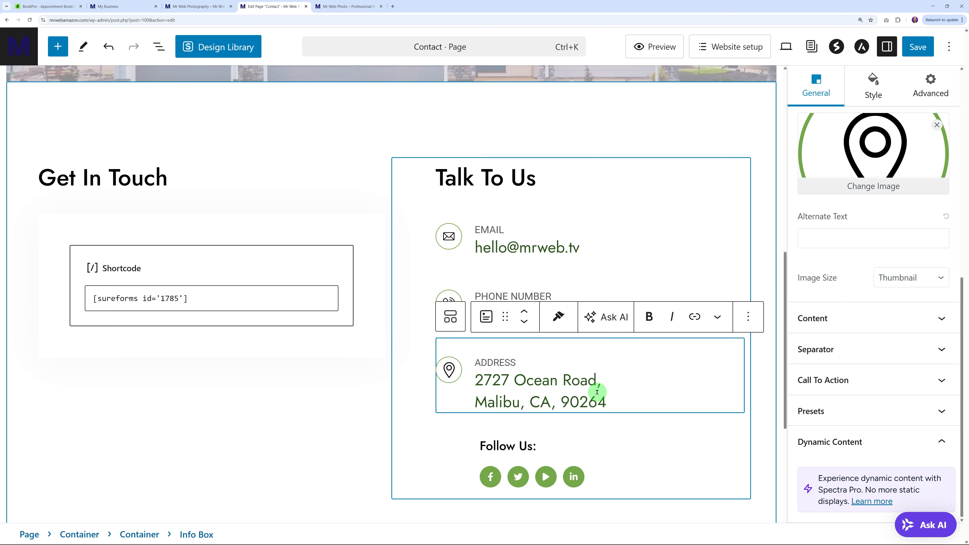
left_click(491, 479)
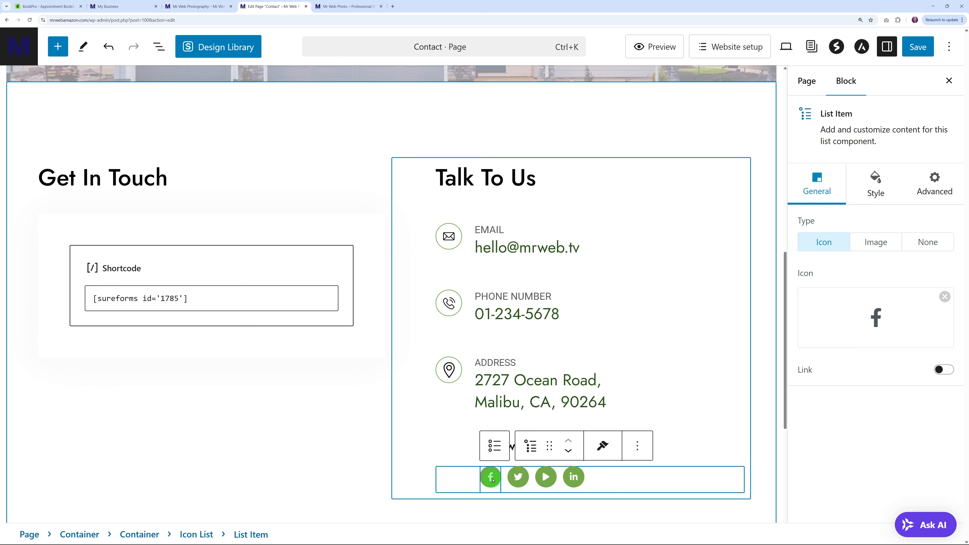
- Turn on a link for the Facebook icon and select its placeholder # address
left_click(943, 370)
left_click(806, 418)
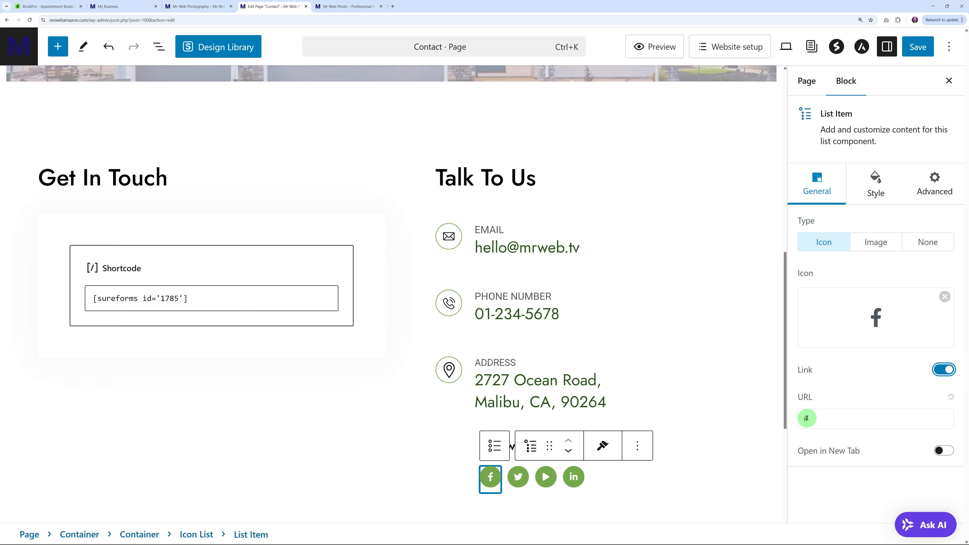
left_click_drag(806, 418, 842, 417)
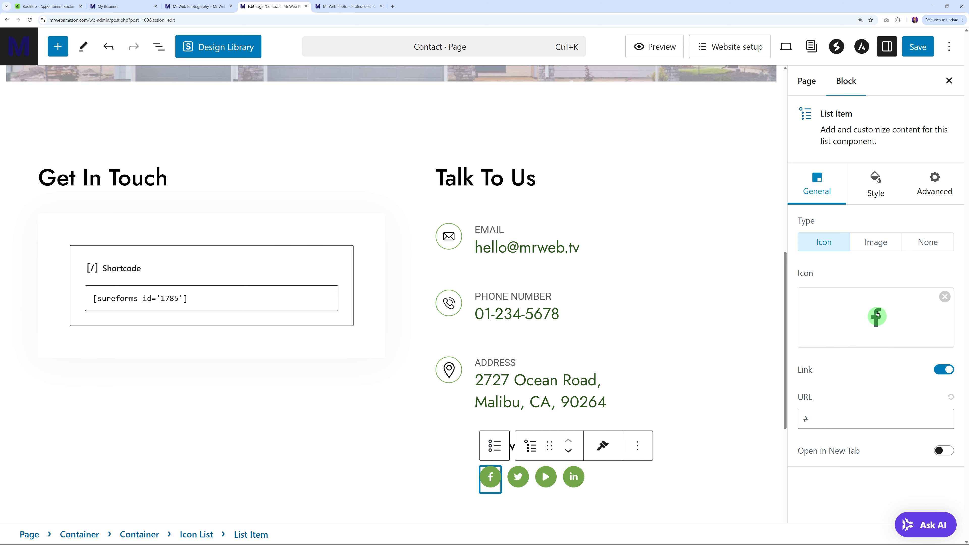
- Select the play icon in the Follow Us row and bring up the icon library to replace it
left_click(523, 480)
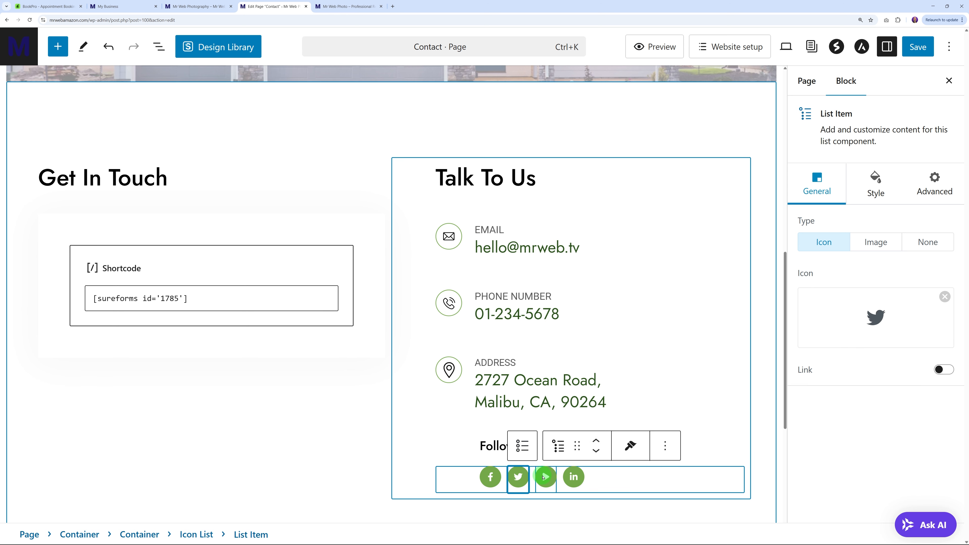
left_click(571, 478)
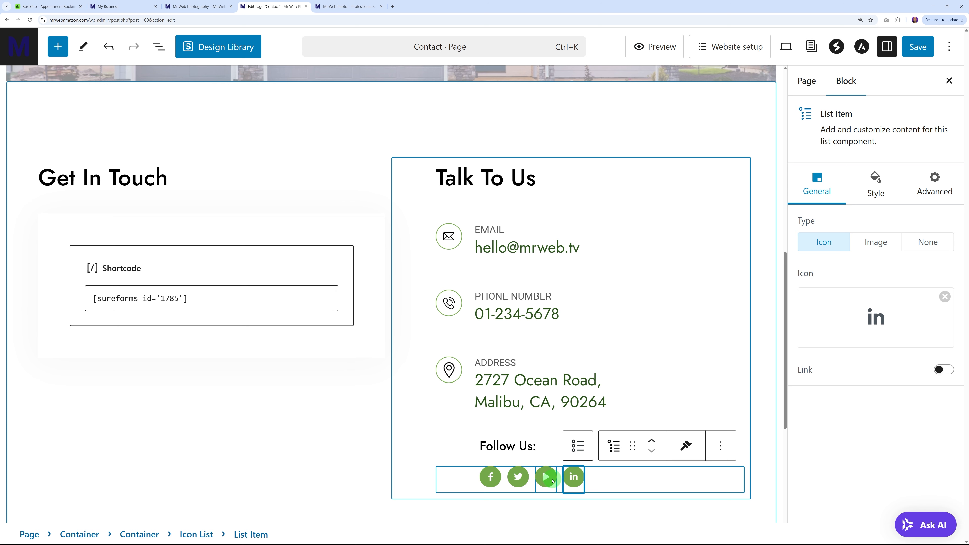
left_click(546, 478)
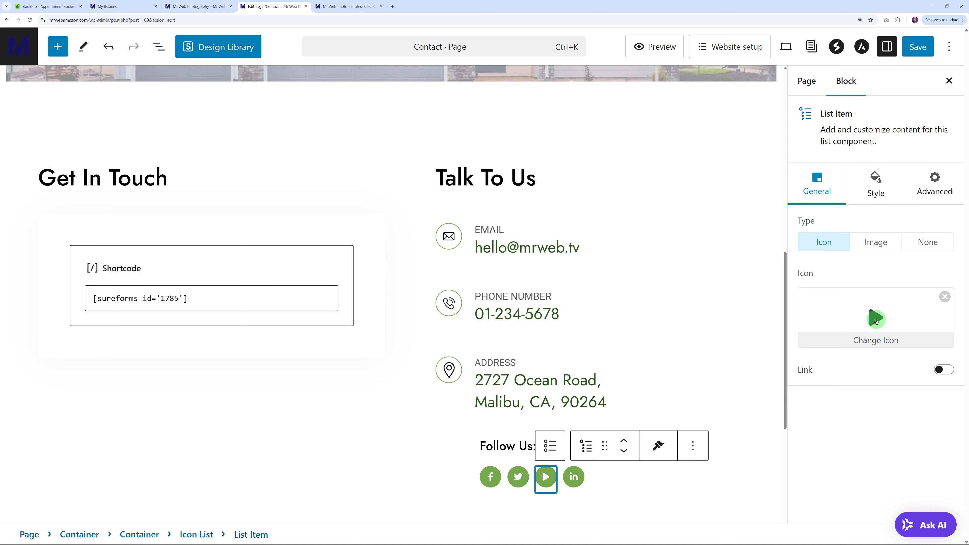
left_click(876, 321)
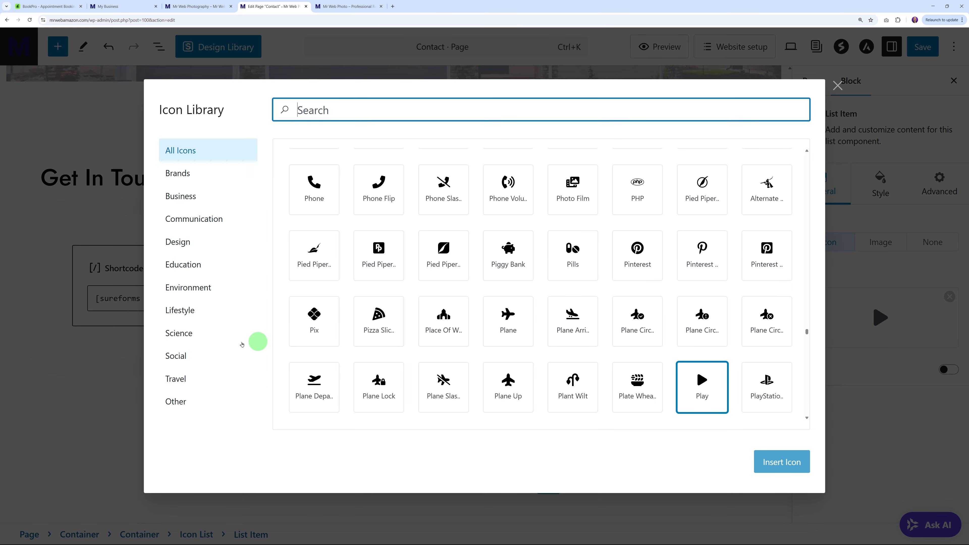
- Swap the play icon for the YouTube brand icon and enable its link, selecting the # placeholder
left_click(180, 354)
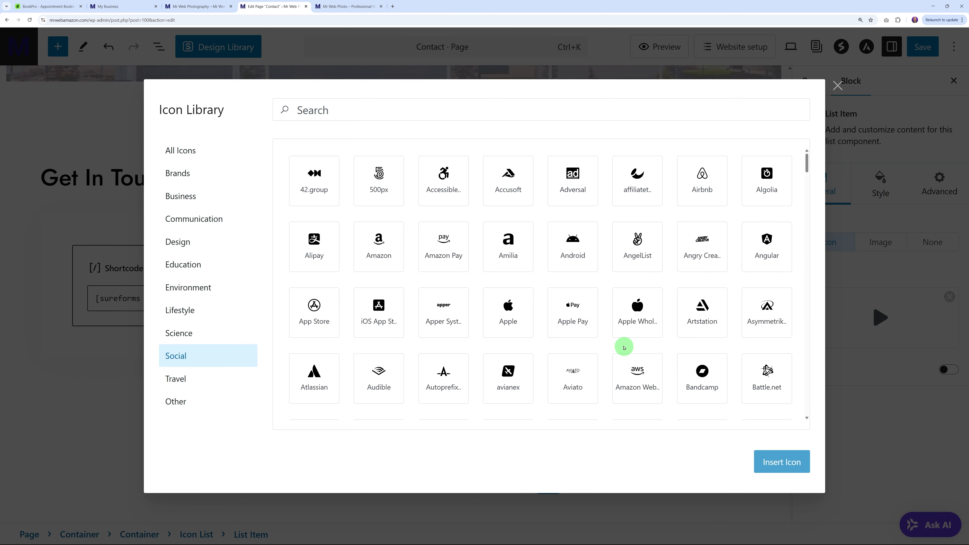
scroll(691, 329, "down", 7)
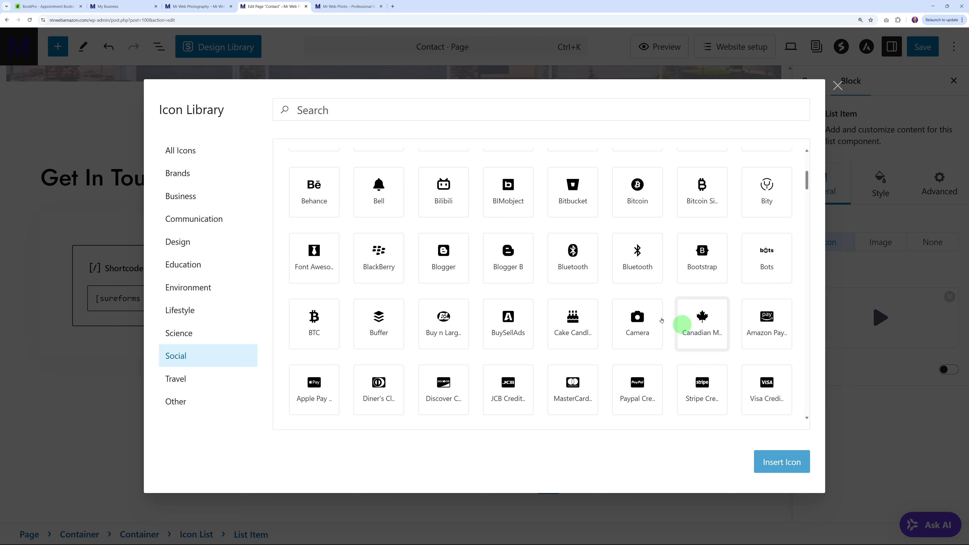
left_click(420, 115)
type("yout")
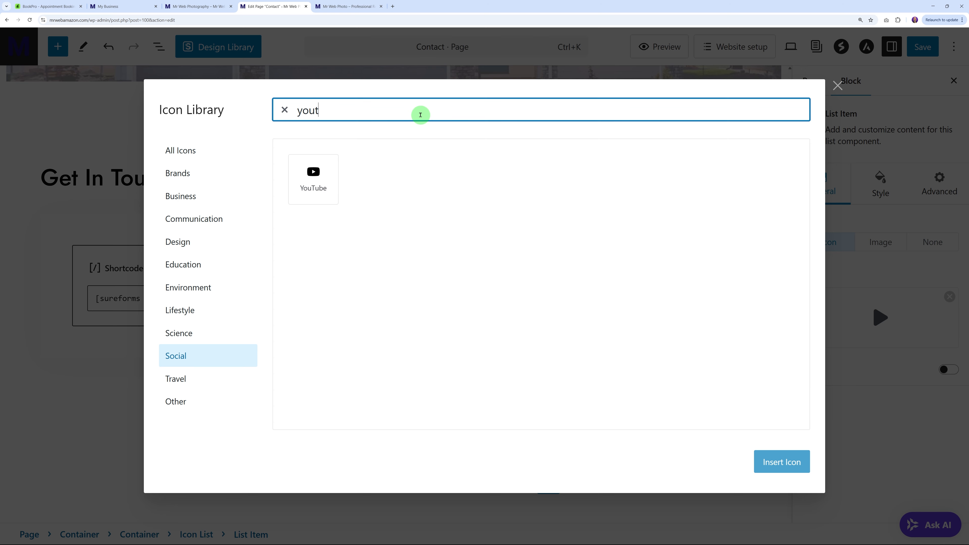
left_click(313, 177)
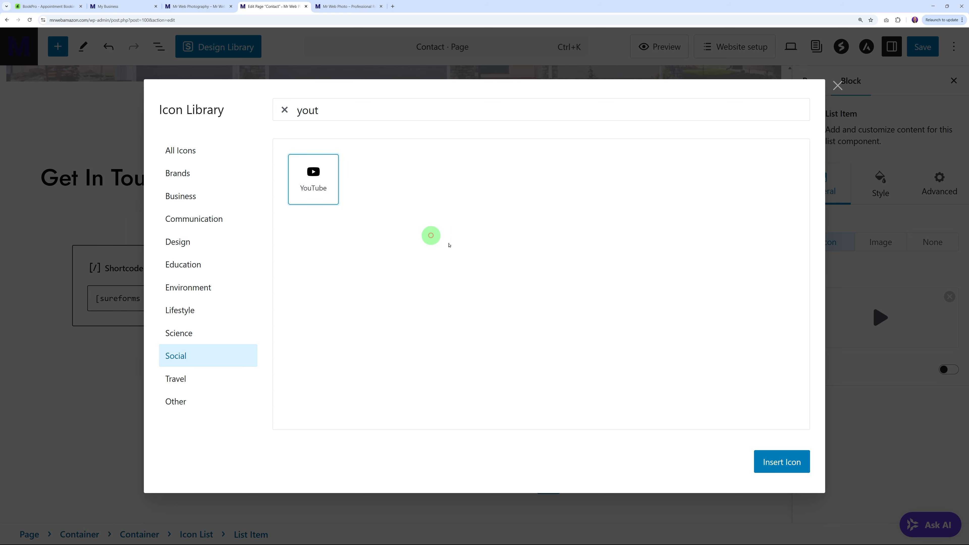
left_click(775, 458)
left_click(940, 369)
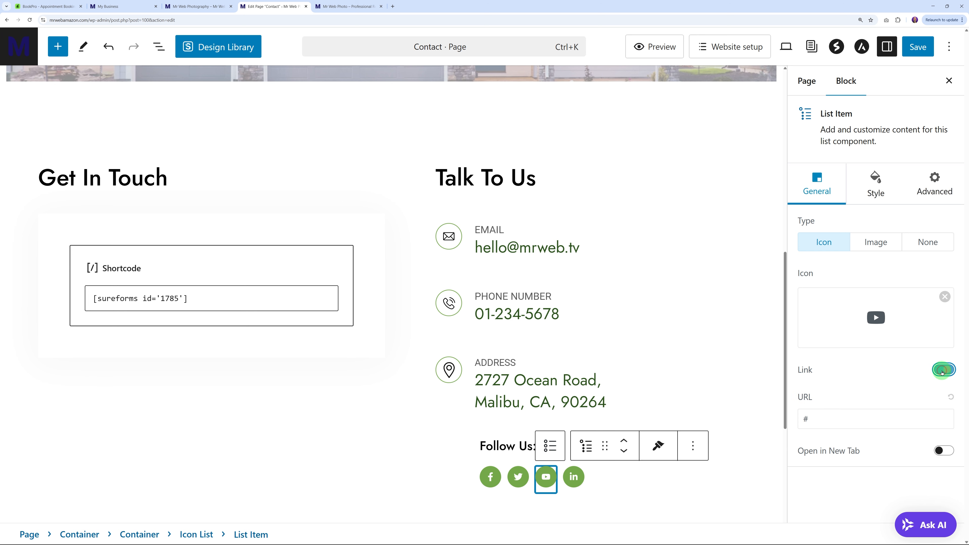
double_click(807, 420)
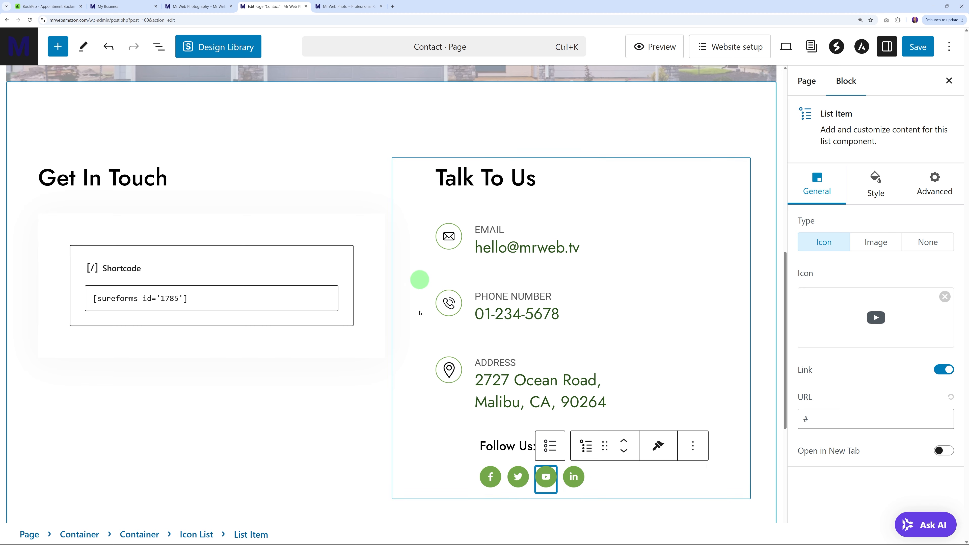
- Save the Contact page edits and bring up the WordPress Dashboard tab
left_click(230, 262)
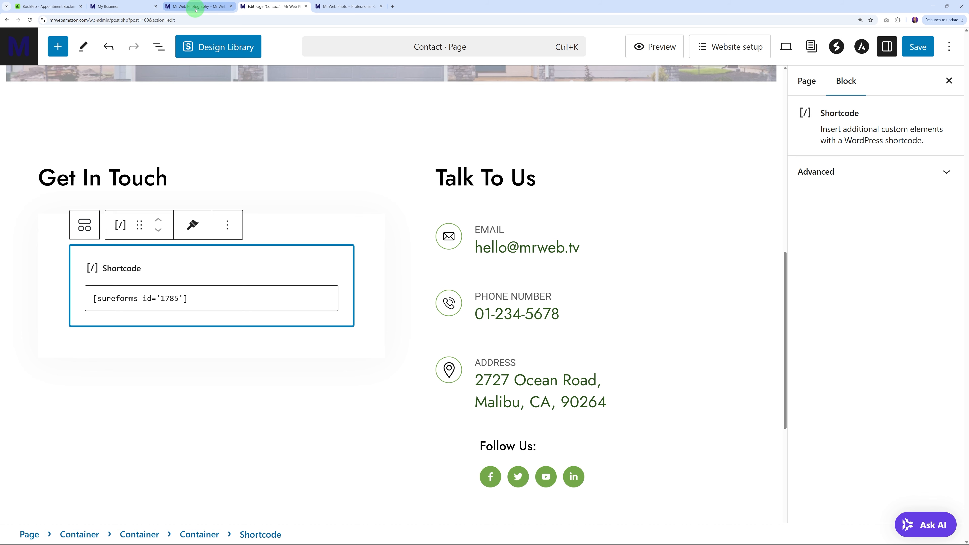
left_click(926, 51)
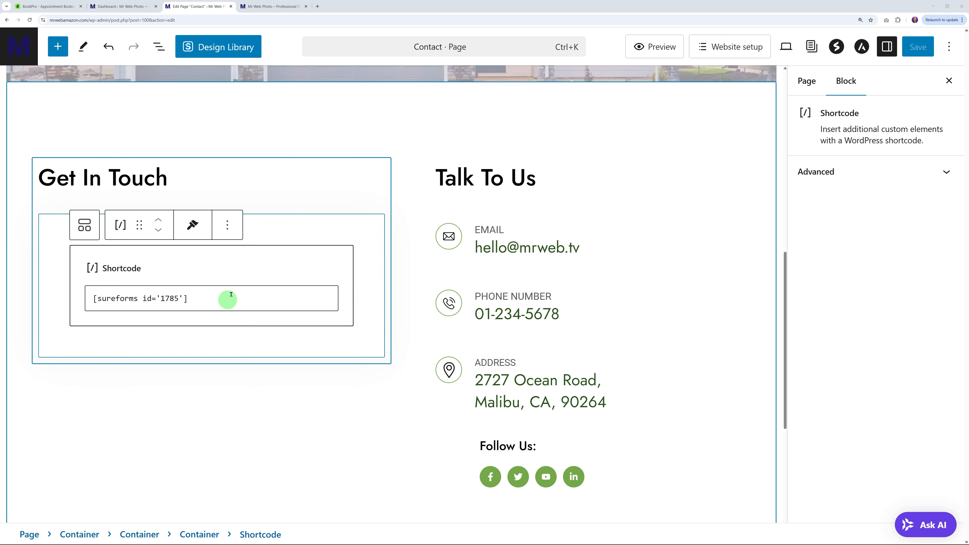
left_click(135, 7)
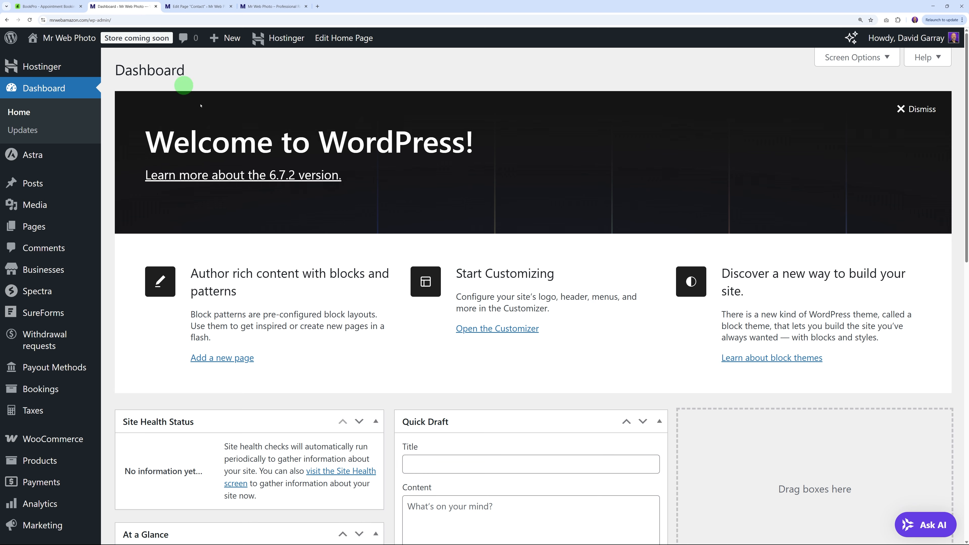
- Check the shortcode's form id 1785, then open Simple Contact Form in the SureForms editor
mouse_move(46, 315)
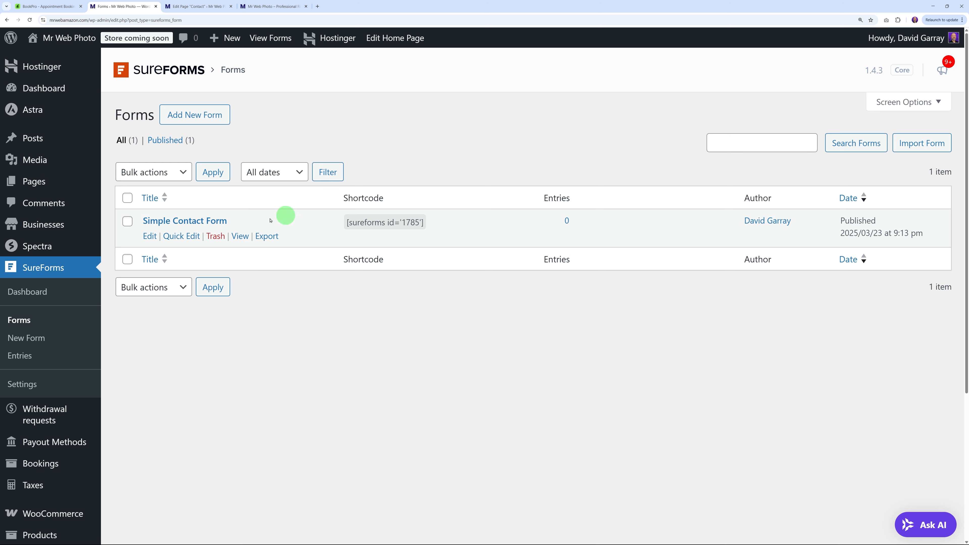
mouse_move(400, 224)
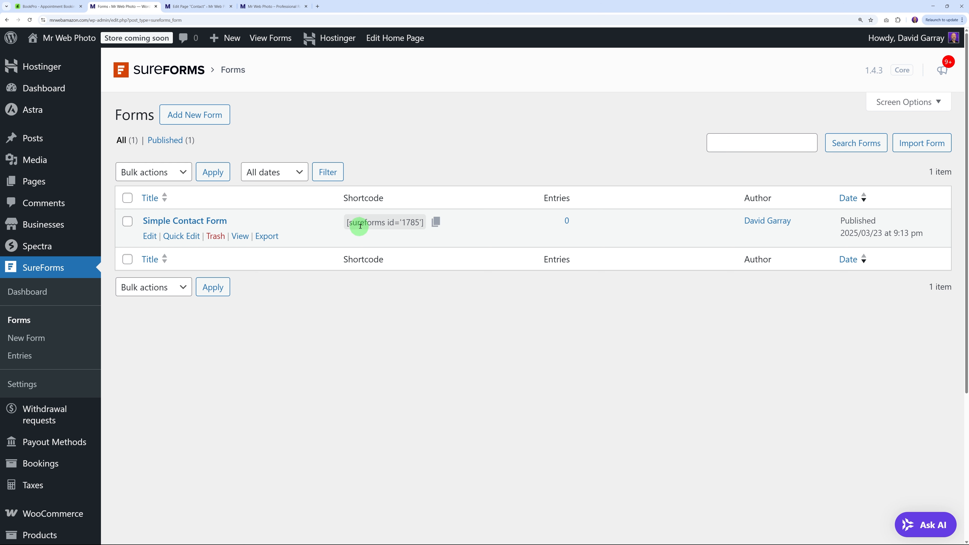
left_click(197, 7)
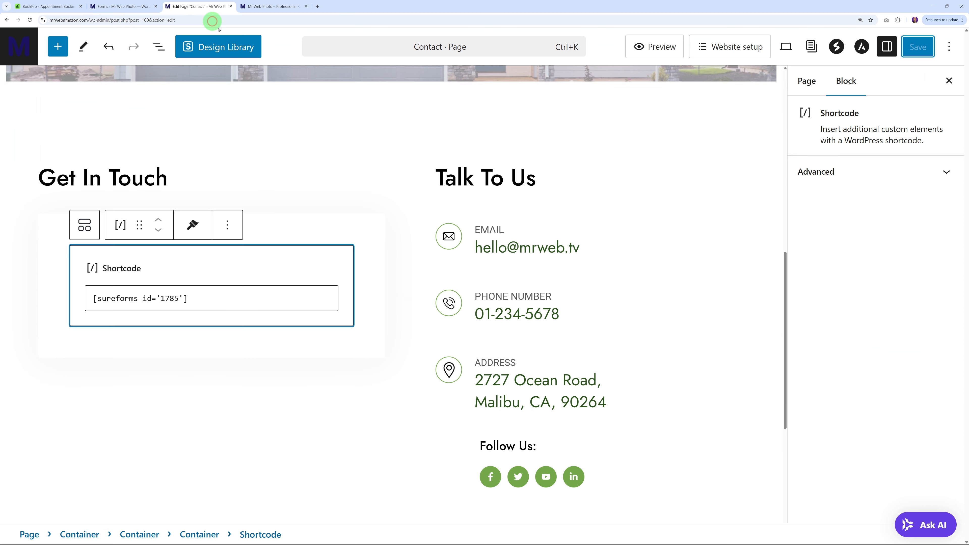
double_click(162, 298)
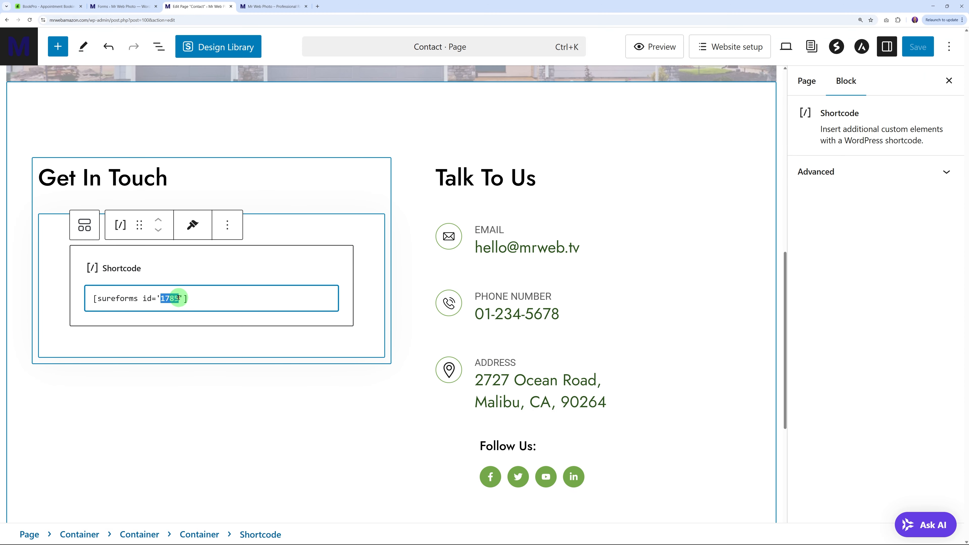
left_click(122, 6)
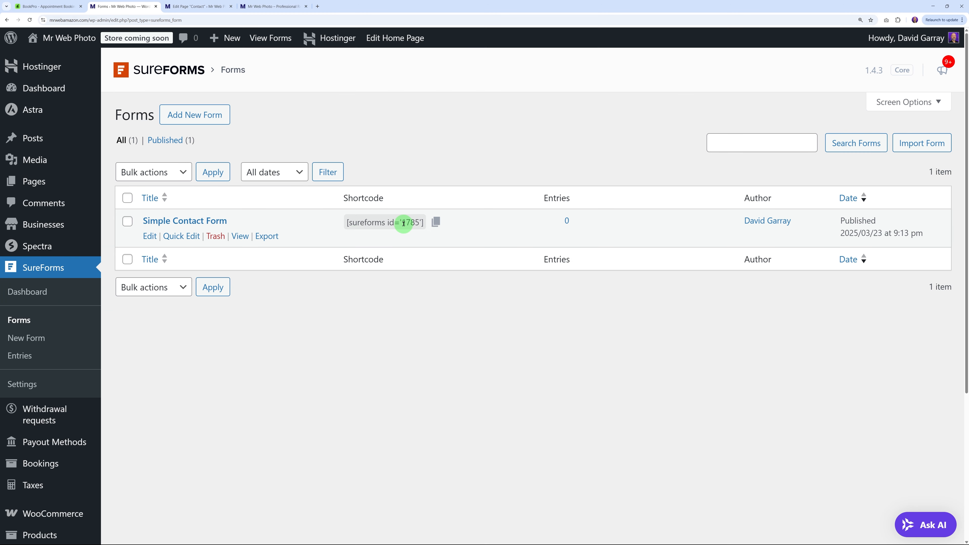
left_click(436, 337)
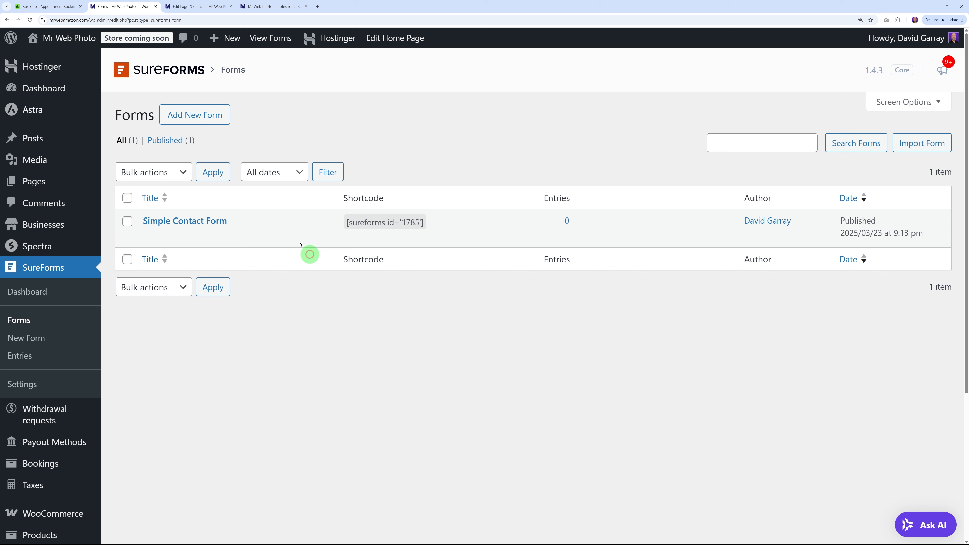
left_click(208, 221)
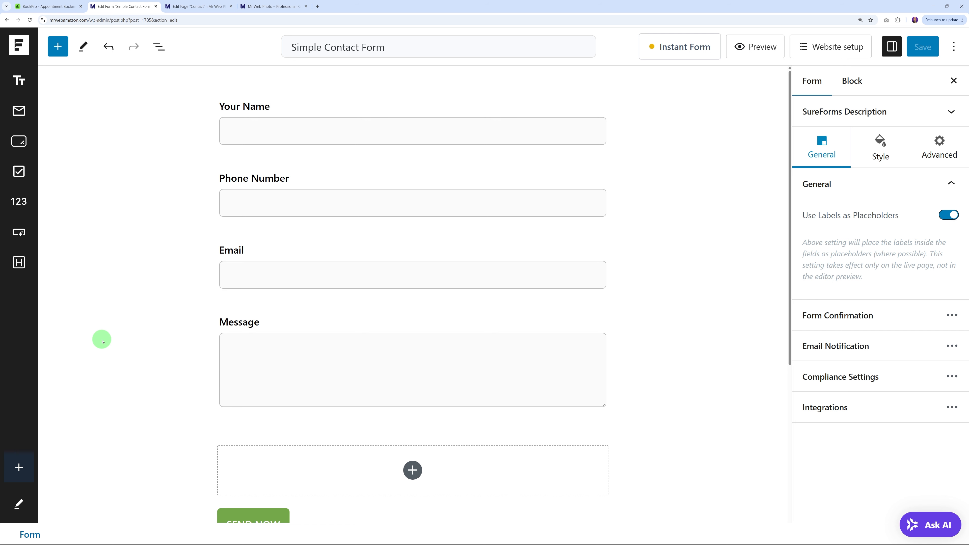
- Open the Form Confirmation behaviour settings, showing the 'Thank you' success message
left_click(58, 46)
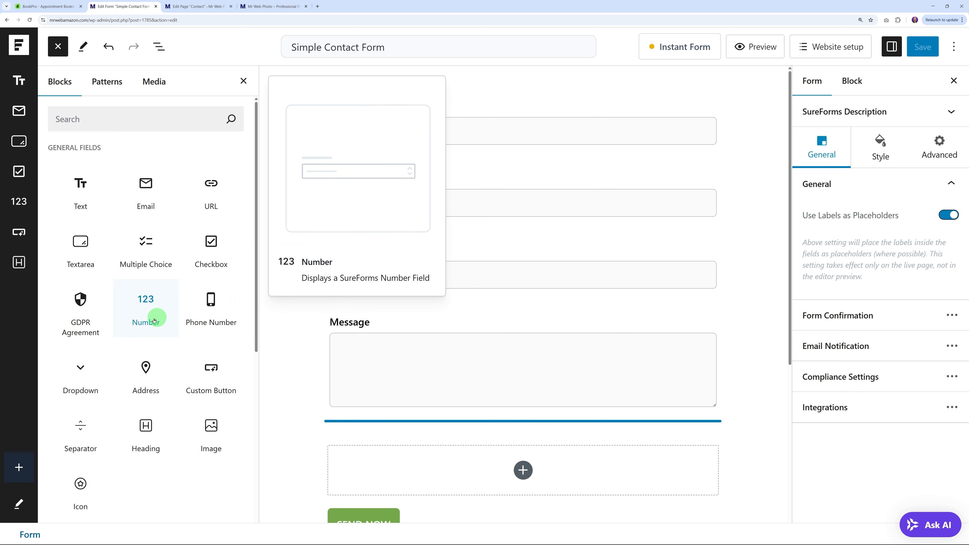
left_click(244, 81)
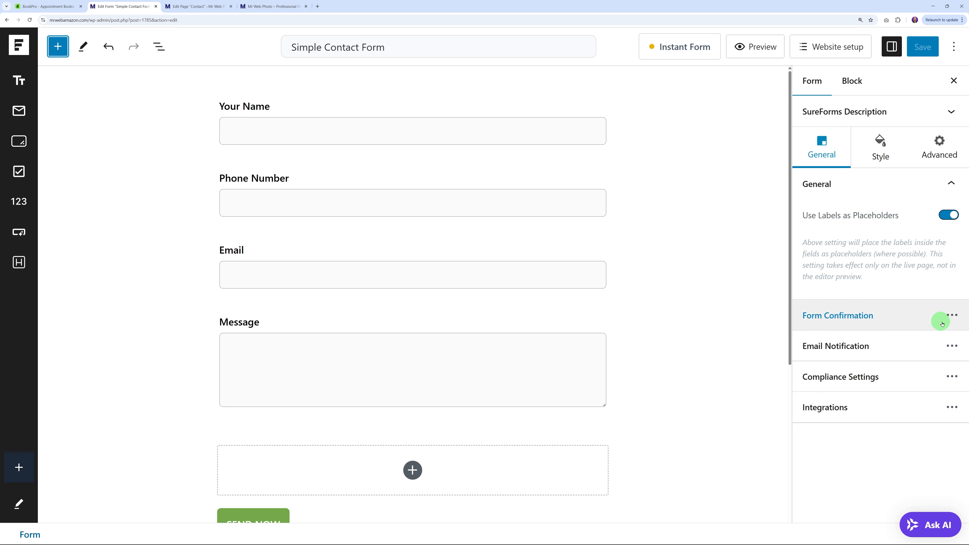
left_click(952, 316)
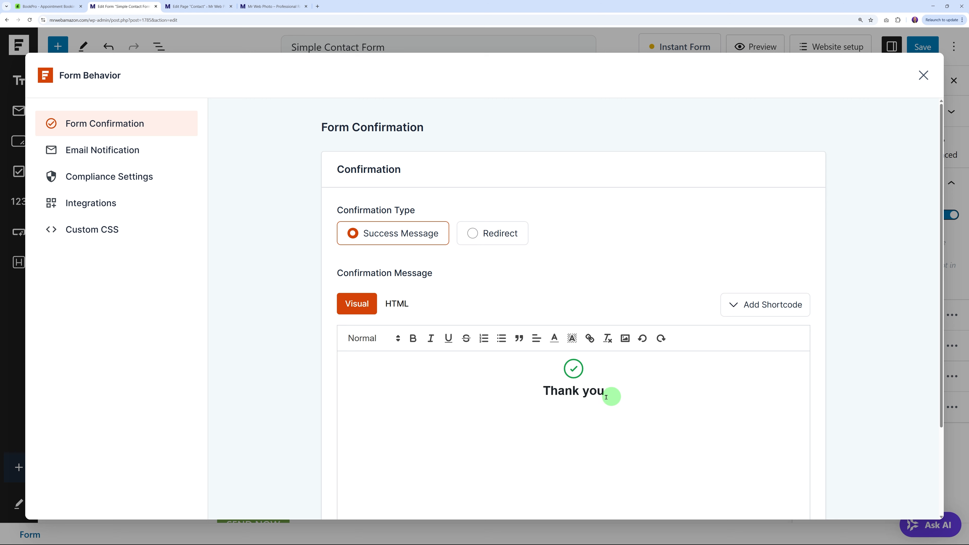
- Switch to Email Notification to list the enabled Admin Notification Email
scroll(588, 410, "down", 1)
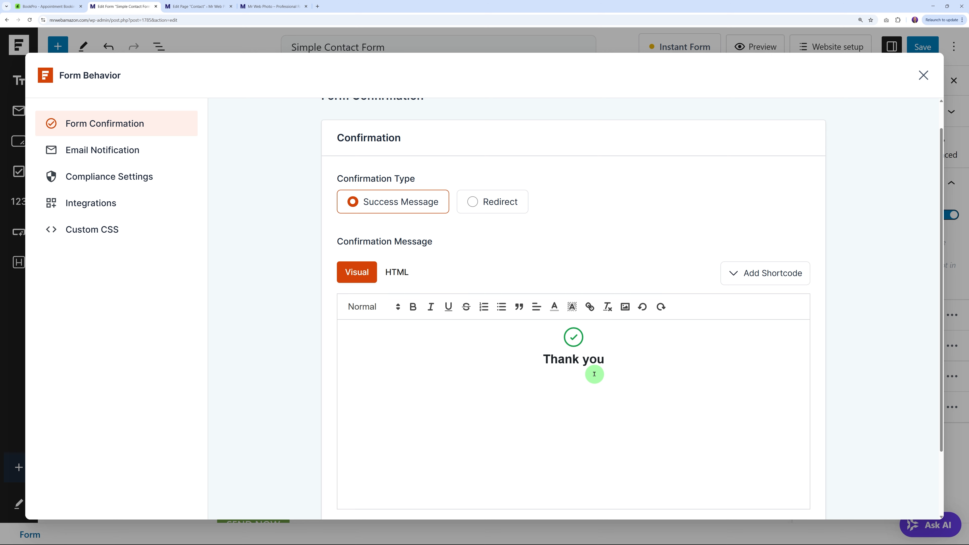
left_click(79, 152)
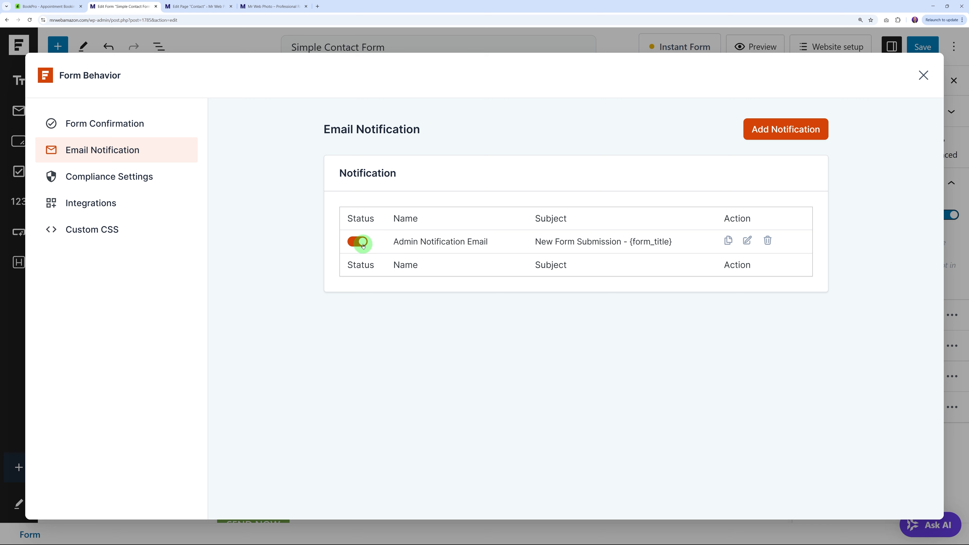
- Open the Admin Notification Email for editing
left_click(748, 241)
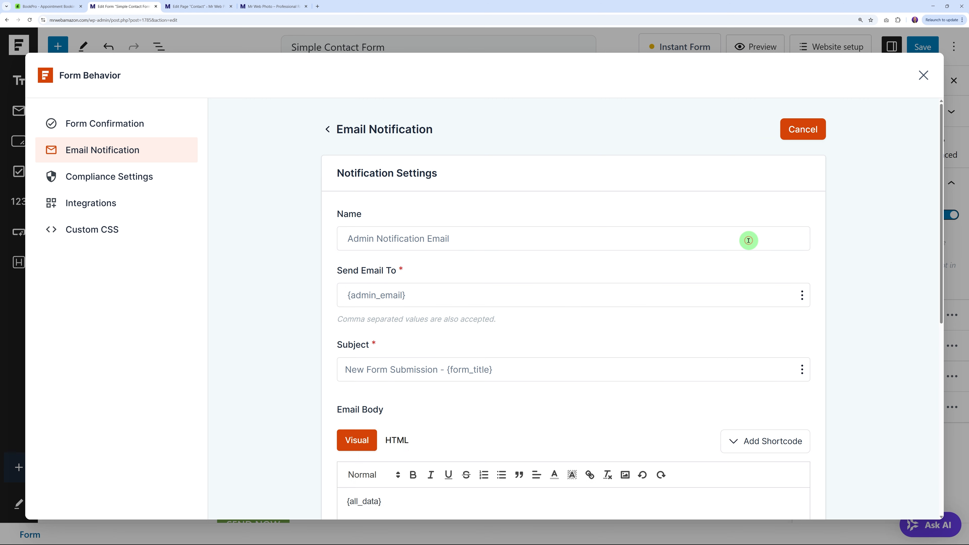
scroll(361, 258, "down", 1)
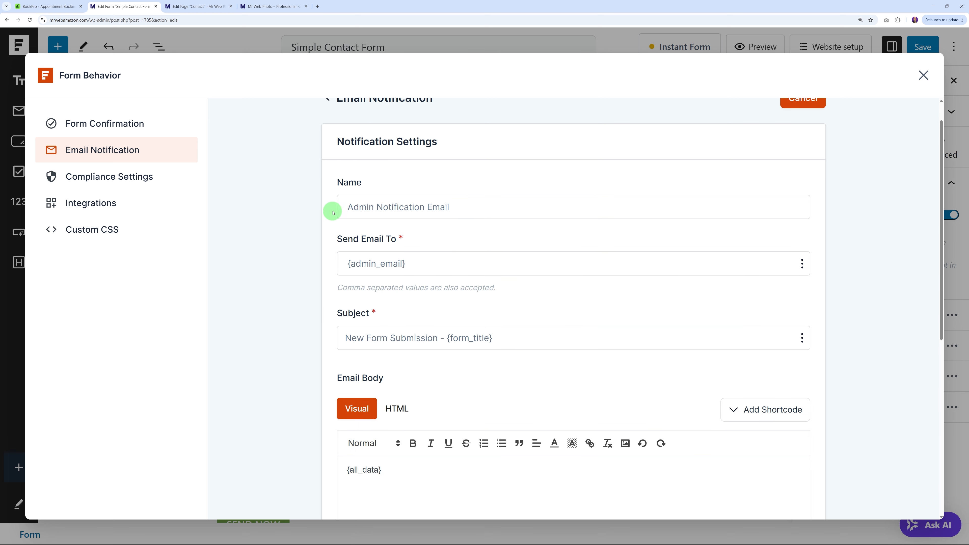
left_click_drag(345, 207, 450, 207)
left_click(310, 240)
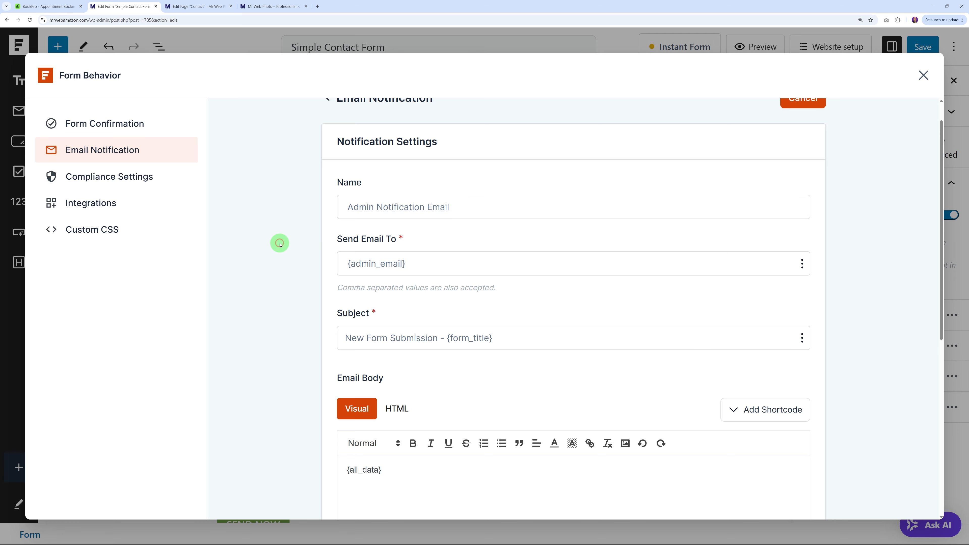
scroll(274, 260, "down", 3)
- Replace {admin_email} in Send Email To with the business's own email address
left_click_drag(344, 170, 439, 170)
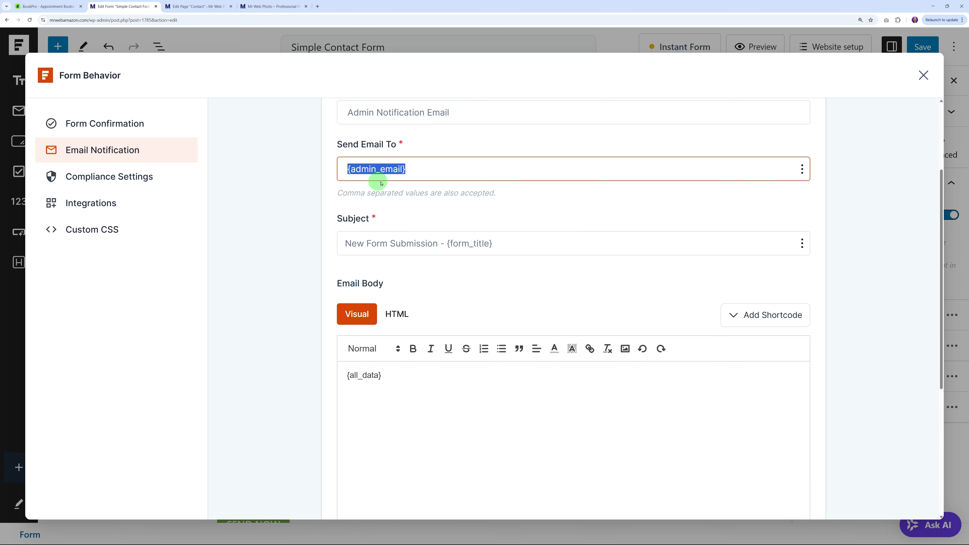
left_click(352, 169)
triple_click(396, 171)
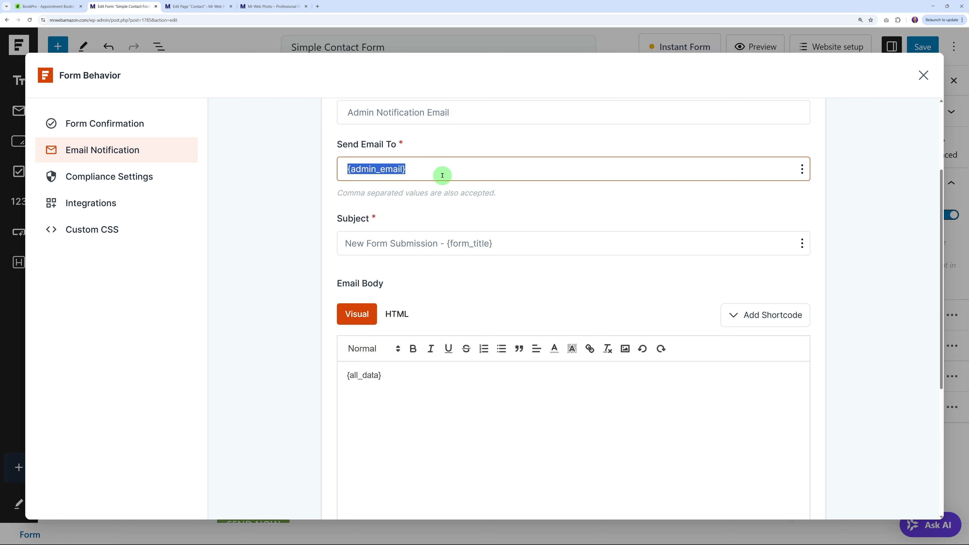
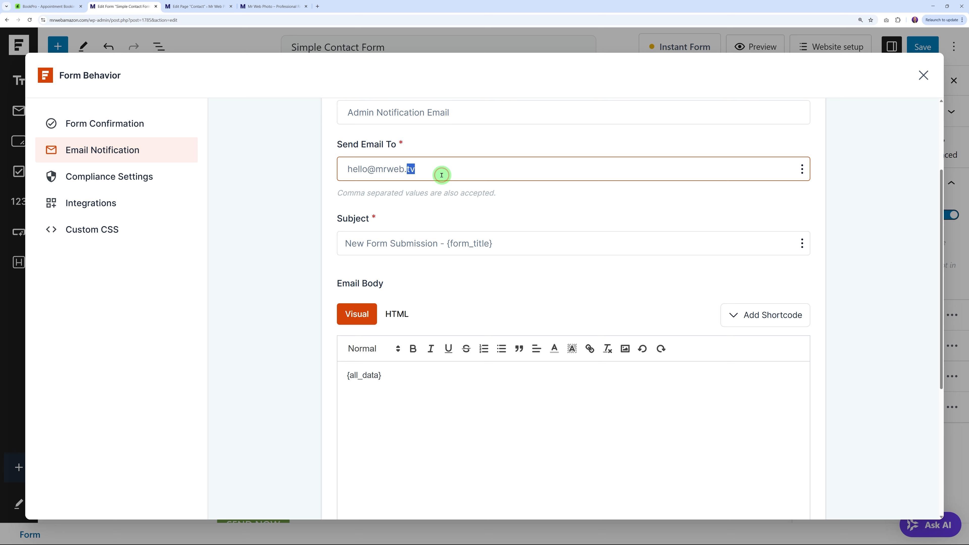
triple_click(441, 175)
left_click(289, 244)
scroll(289, 246, "down", 3)
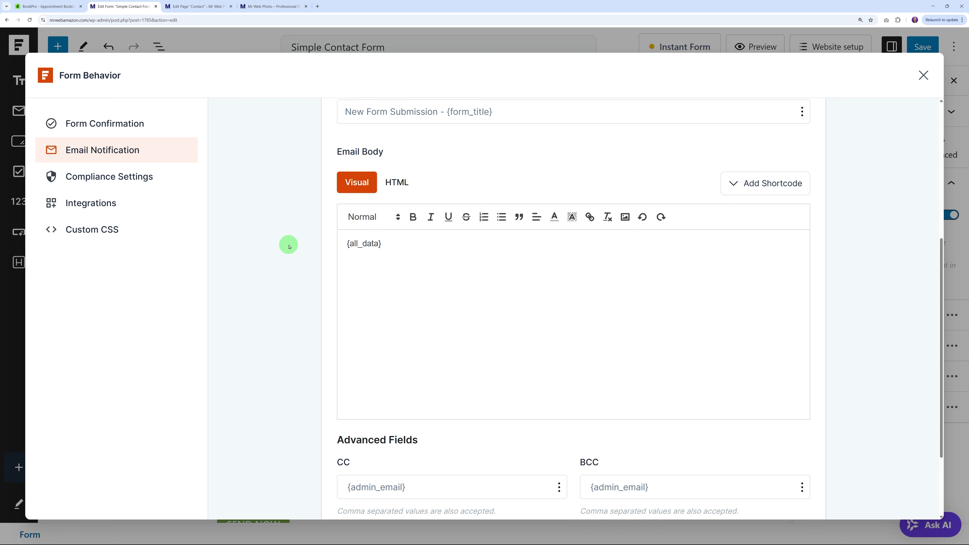
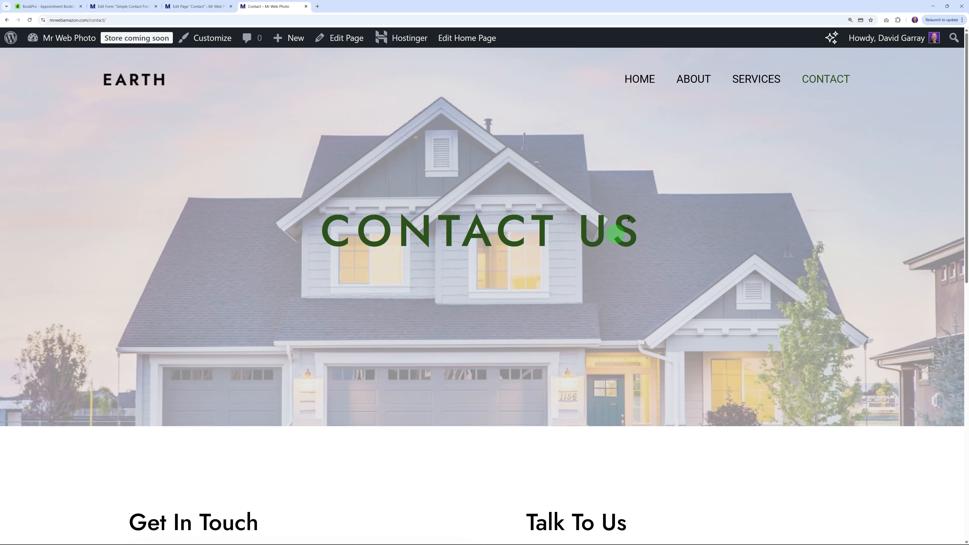
- Submit a test message through the Contact page form with SEND NOW
scroll(733, 315, "down", 10)
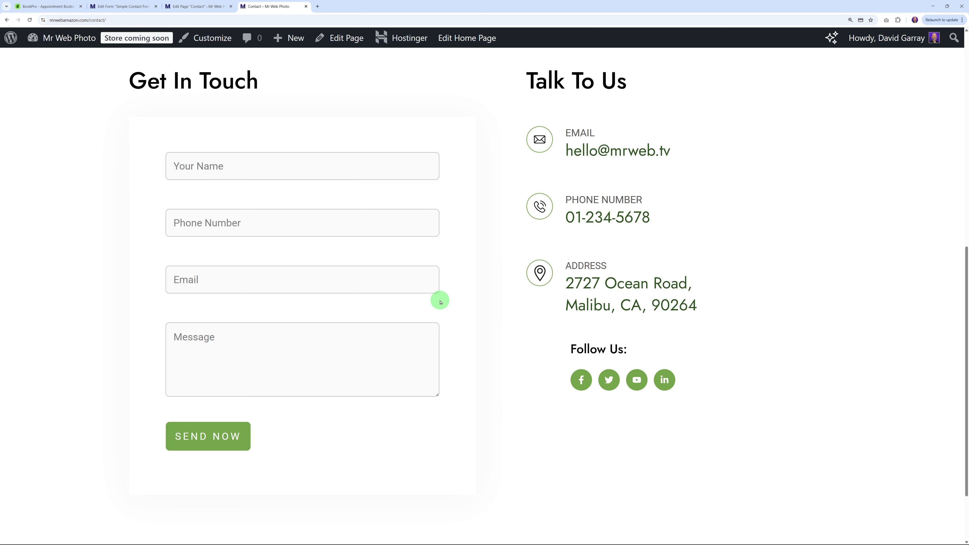
left_click(224, 441)
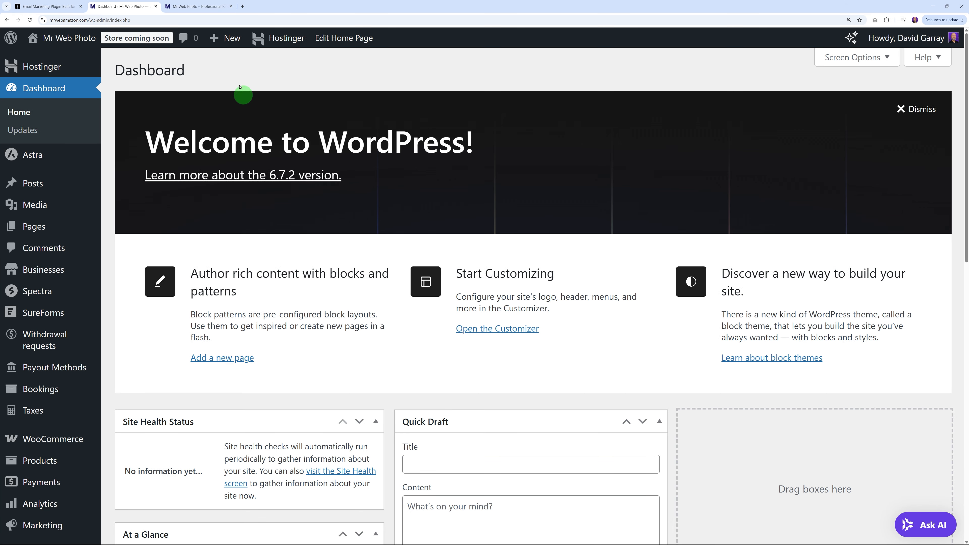
- View the live Mr Web Photo homepage, then switch to Omnisend's Email Marketing Plugin page
left_click(198, 7)
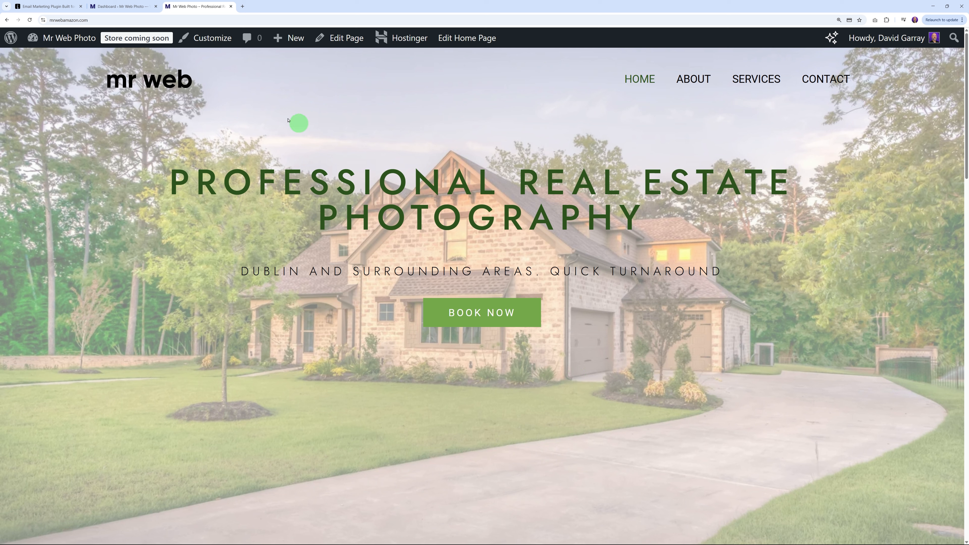
left_click(63, 7)
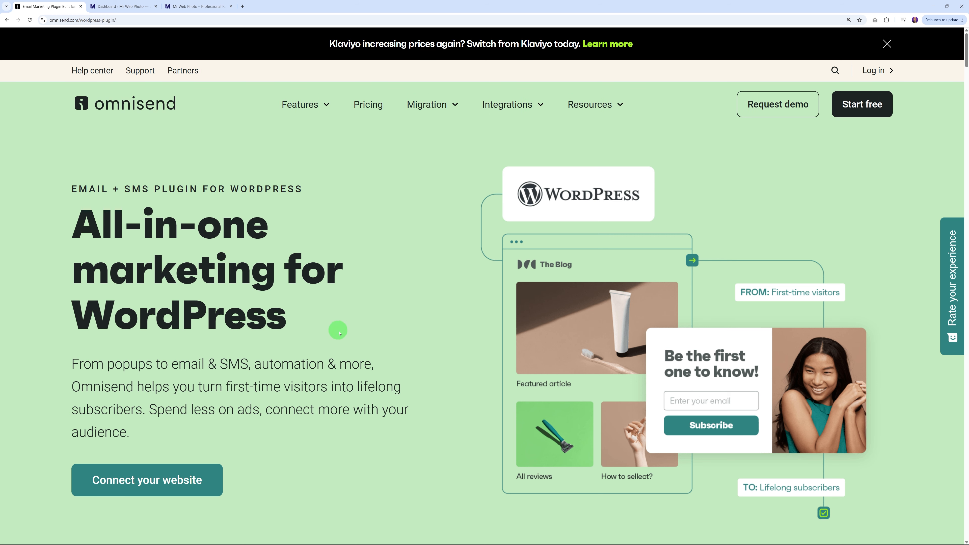
- Scroll the Omnisend plugin page to 'More channels, more wins', then return to the WordPress Dashboard
scroll(472, 318, "down", 10)
scroll(682, 345, "down", 20)
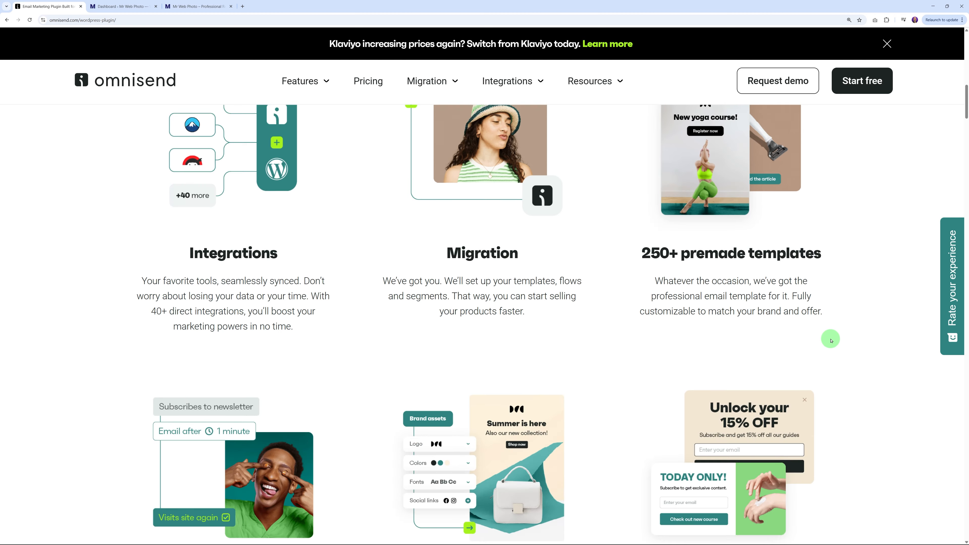
scroll(831, 342, "down", 17)
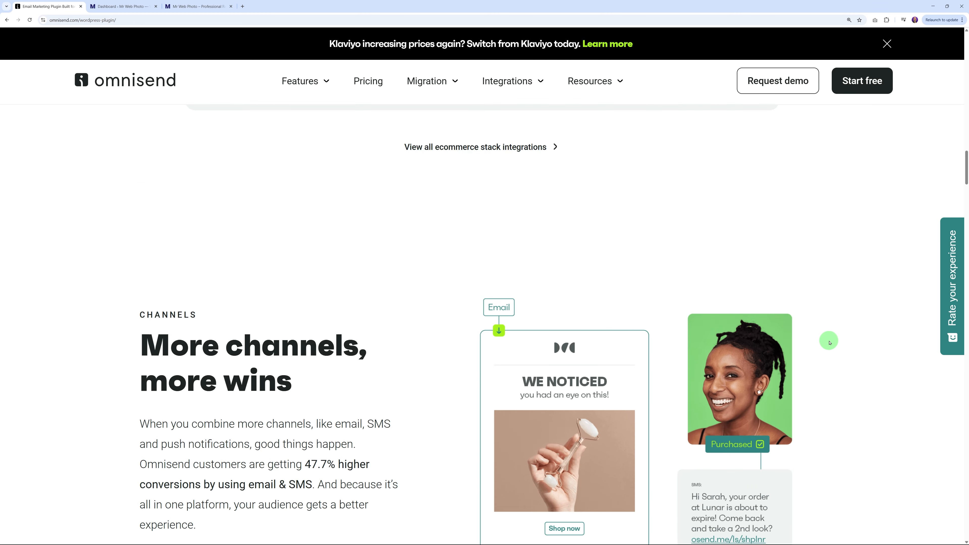
scroll(419, 381, "down", 1)
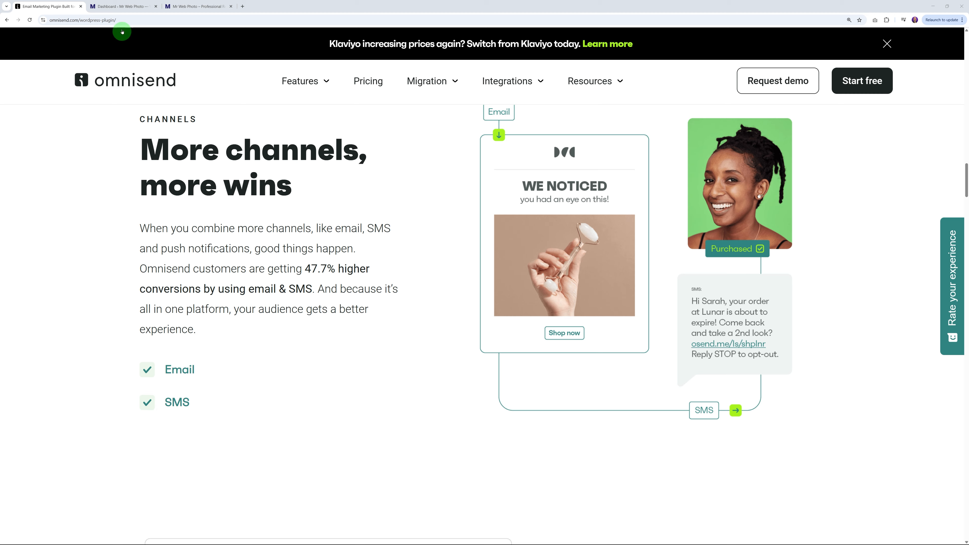
left_click(129, 6)
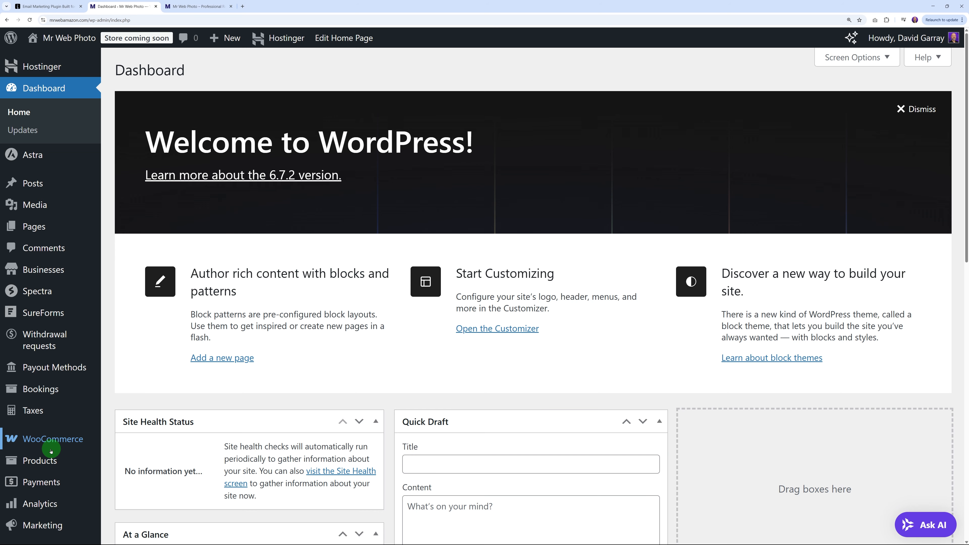
- Search Add New Plugin for 'omnisend'
scroll(48, 443, "down", 2)
mouse_move(49, 483)
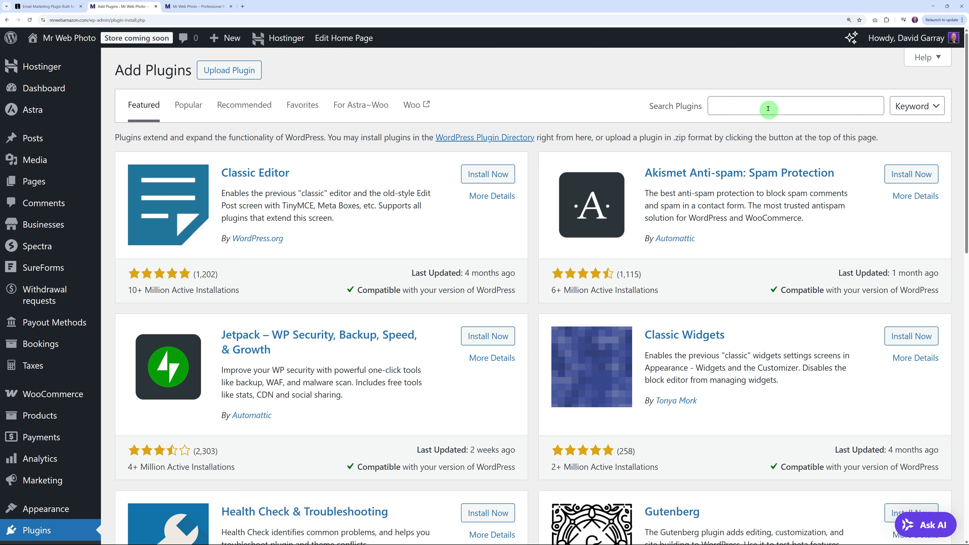
left_click(771, 105)
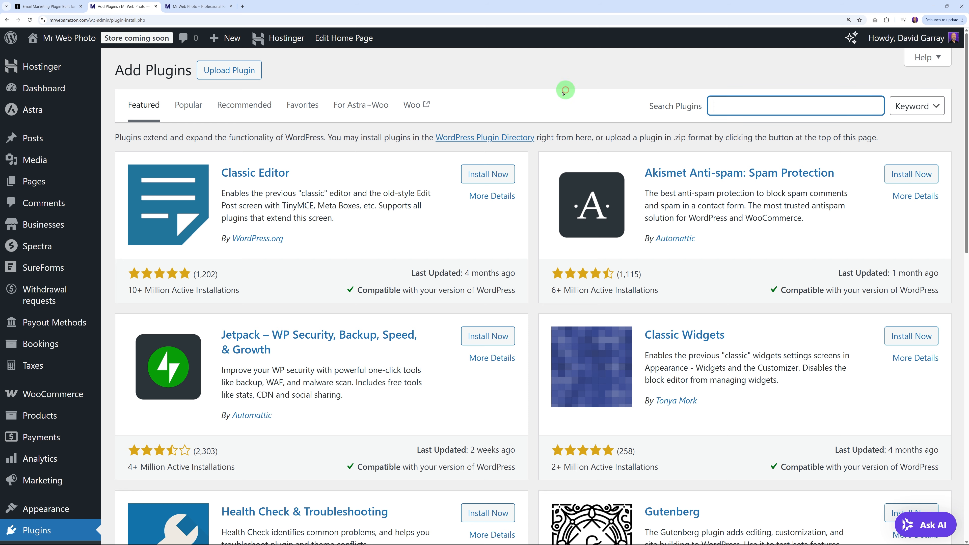
type("omnisend")
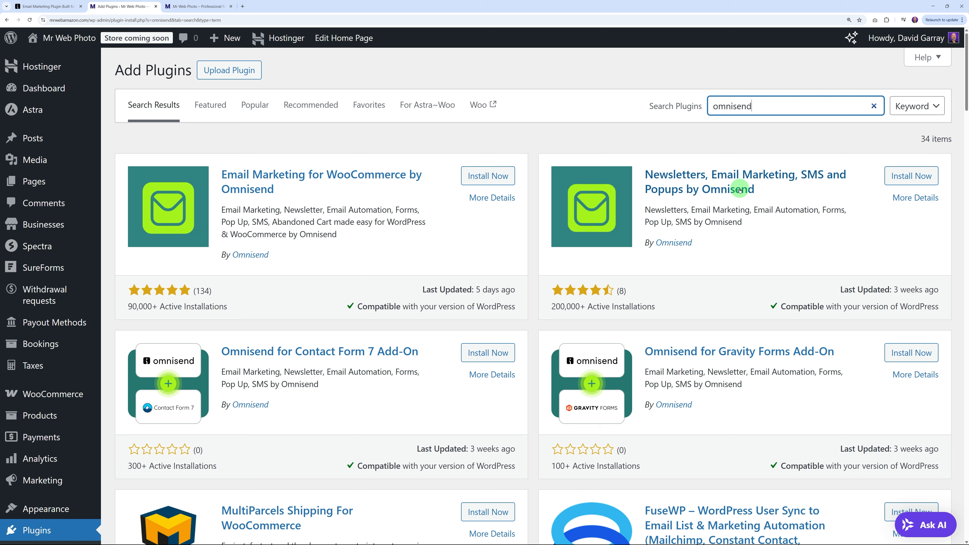
mouse_move(63, 391)
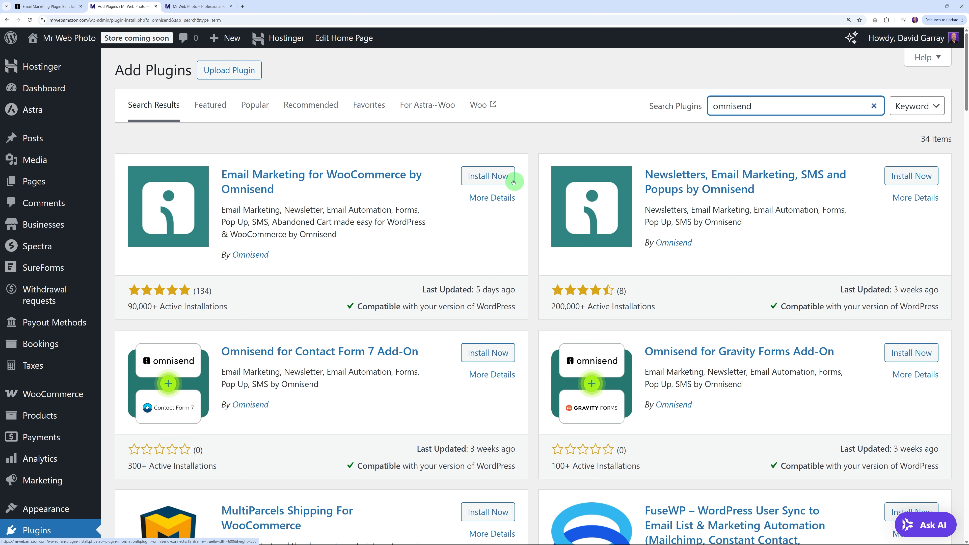
- Install and activate Email Marketing for WooCommerce by Omnisend, then create a new Omnisend account
left_click(504, 176)
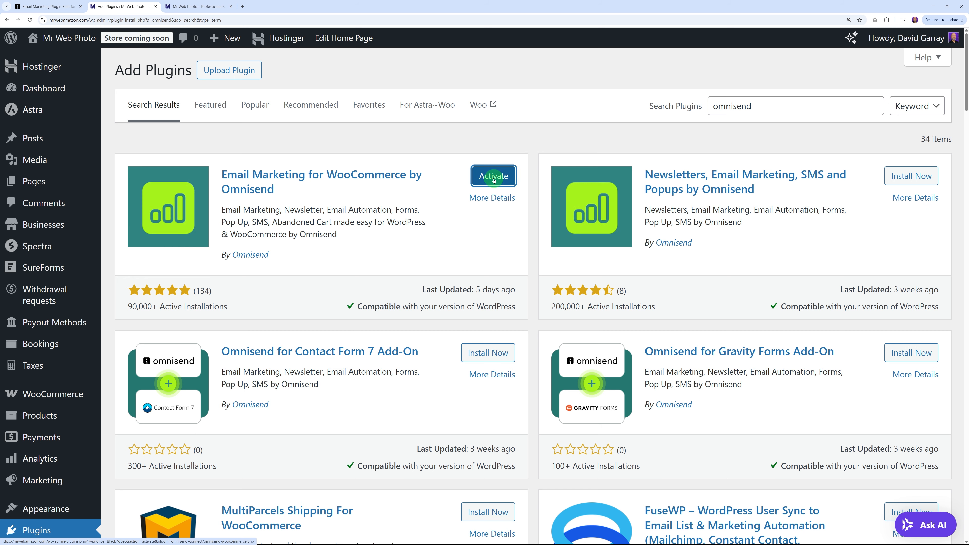
left_click(496, 176)
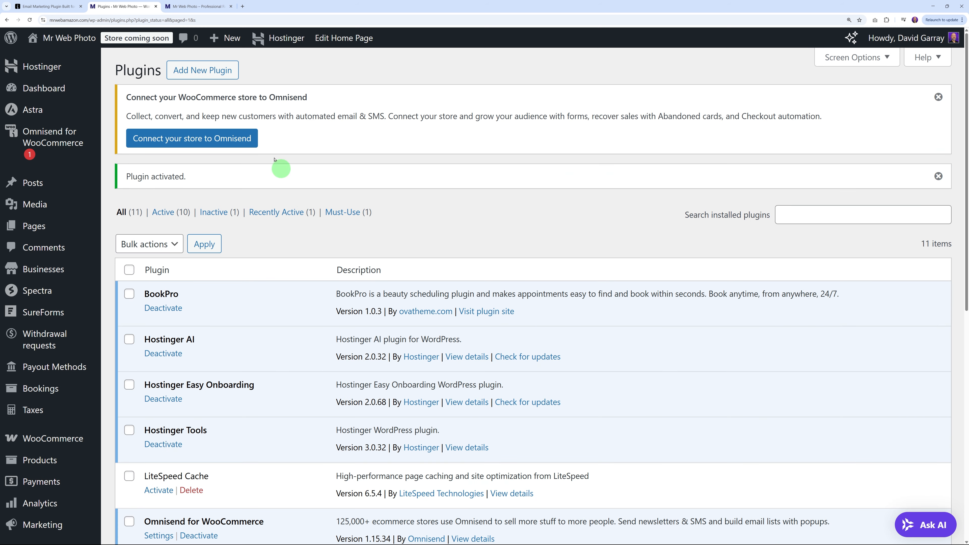
left_click(213, 149)
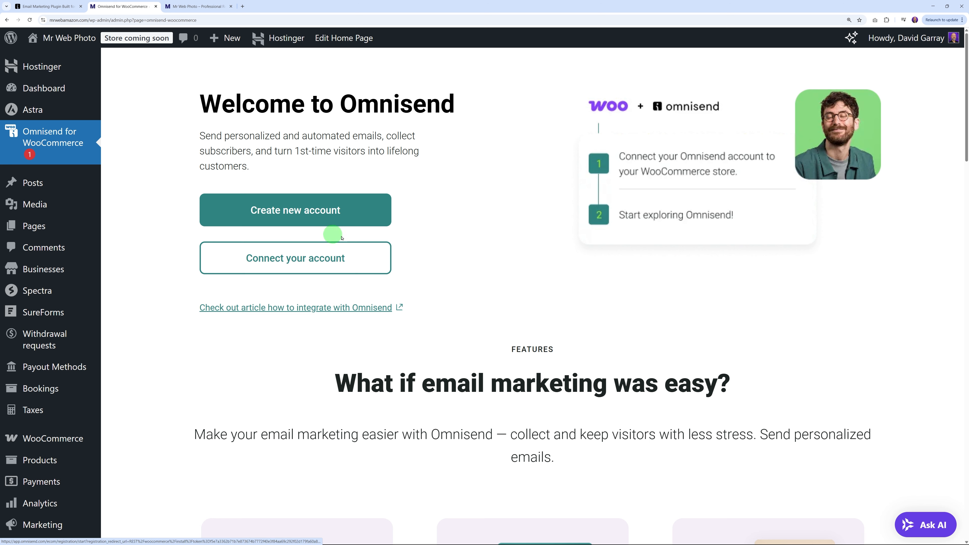
left_click(294, 214)
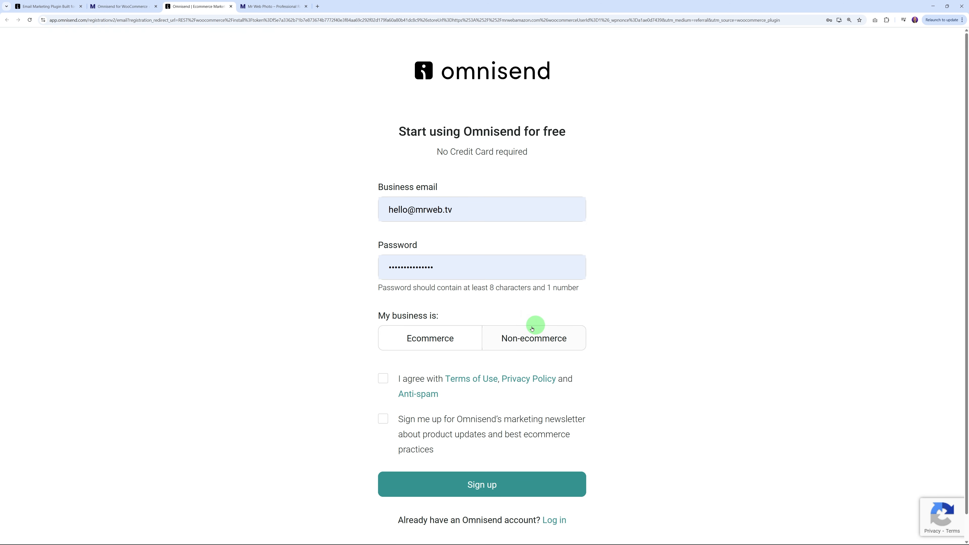
- Sign up for Omnisend as a Non-ecommerce business, accepting the terms and policies
left_click(530, 343)
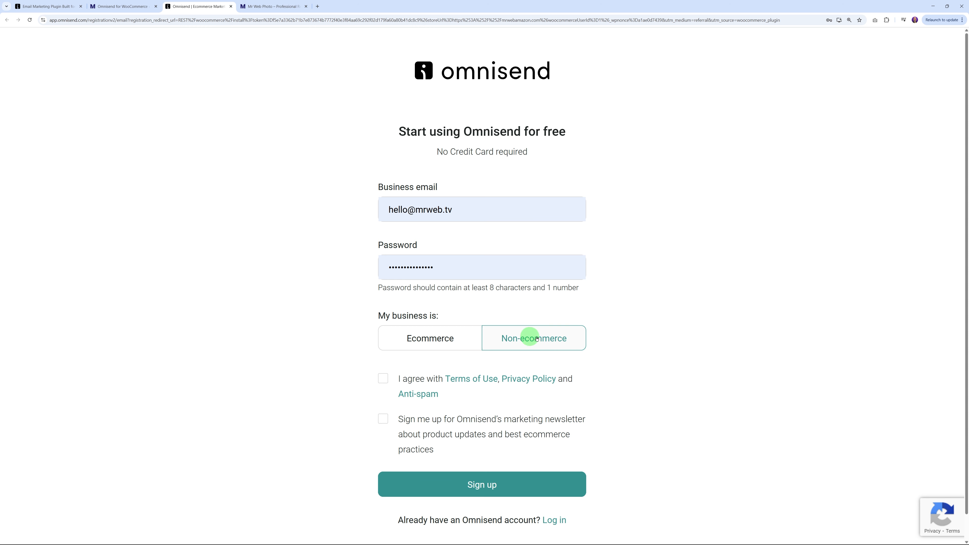
left_click(383, 378)
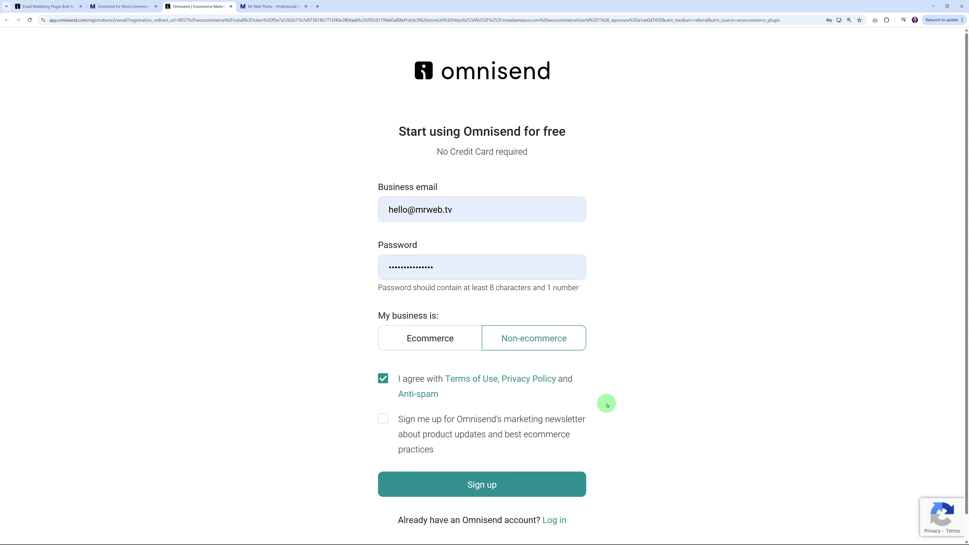
left_click(484, 484)
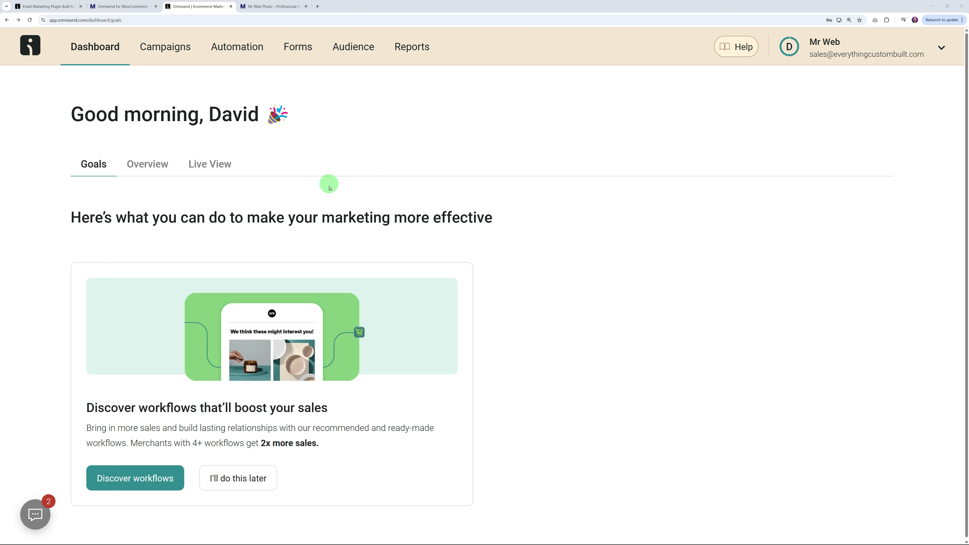
- Connect and approve the Omnisend account in WordPress, then save the store's brand assets
left_click(126, 6)
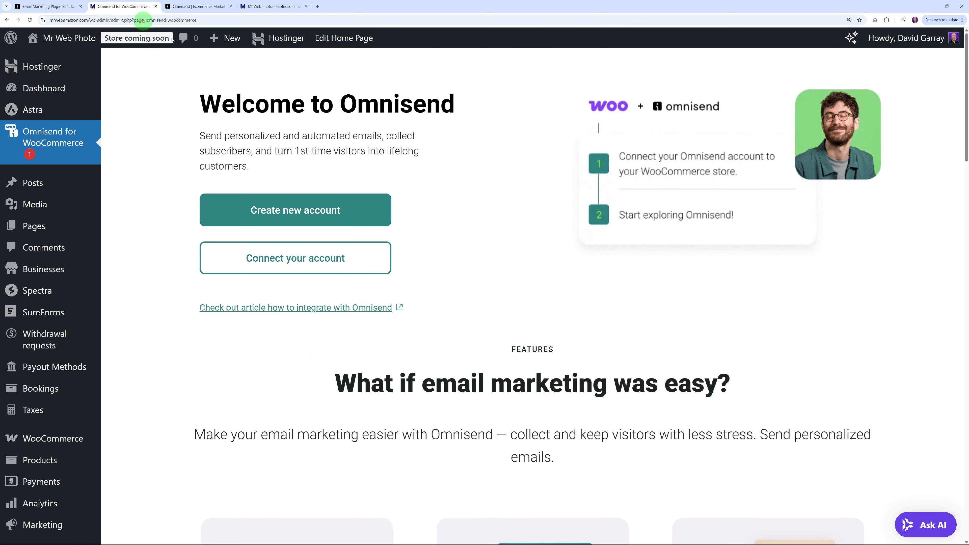
left_click(290, 258)
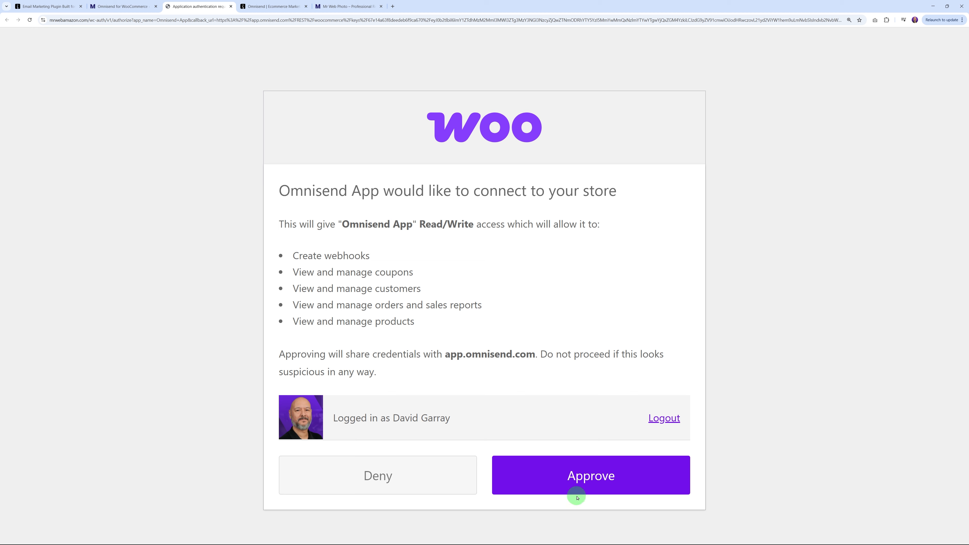
left_click(578, 481)
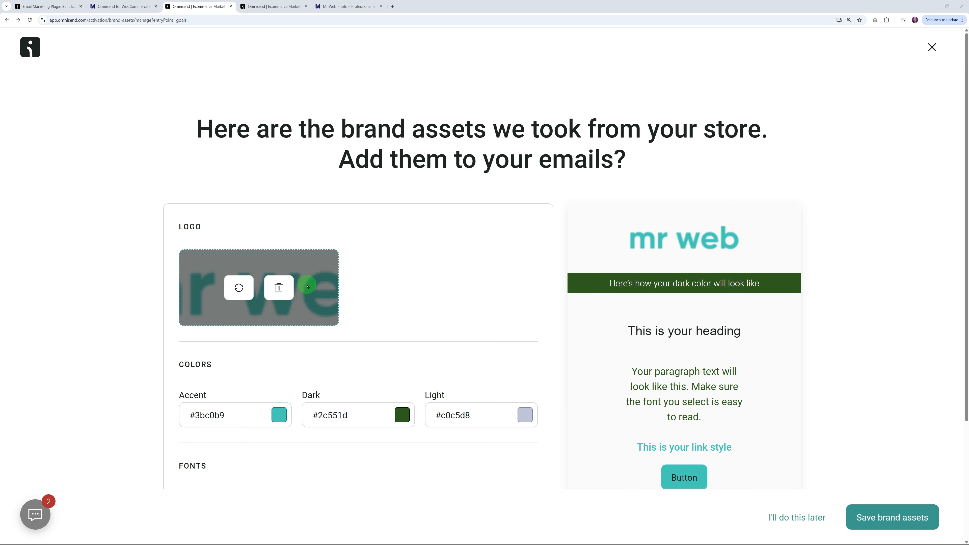
scroll(495, 277, "down", 3)
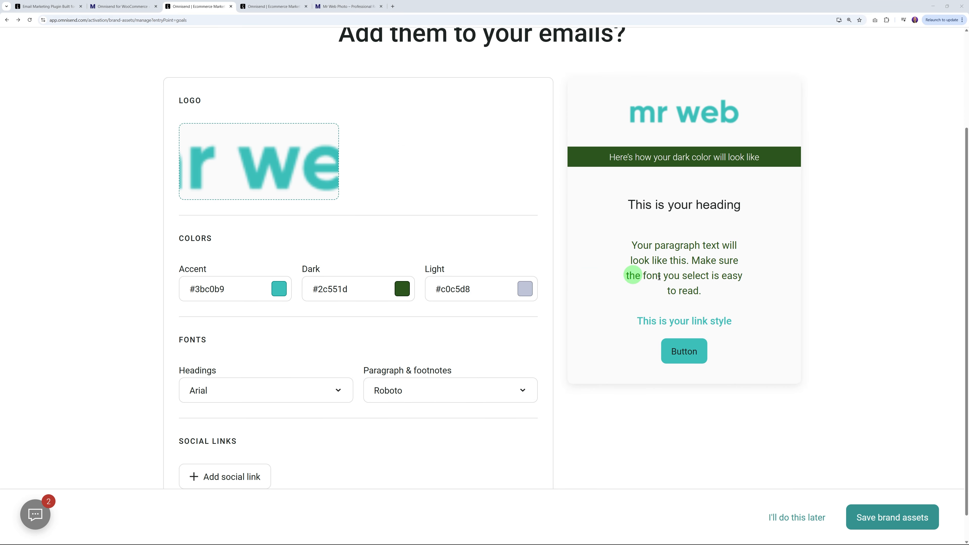
left_click(893, 518)
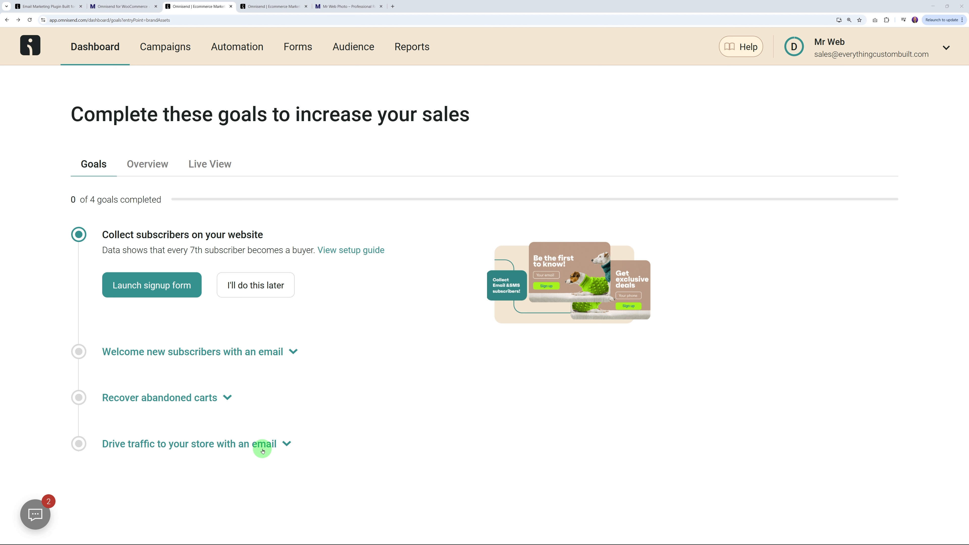
- Postpone all four dashboard goals, including Welcome new subscribers and Recover abandoned carts, then open Mr Web Photo
left_click(266, 290)
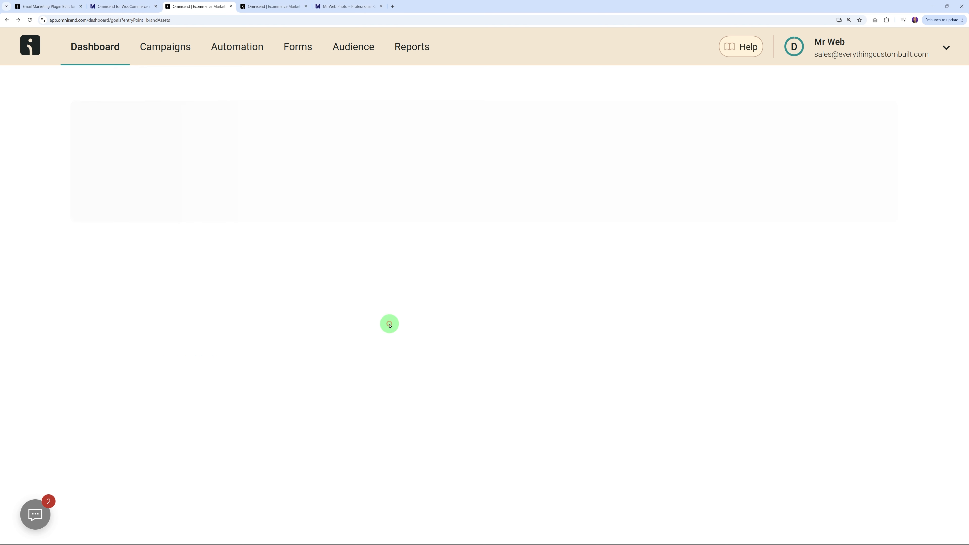
left_click(296, 290)
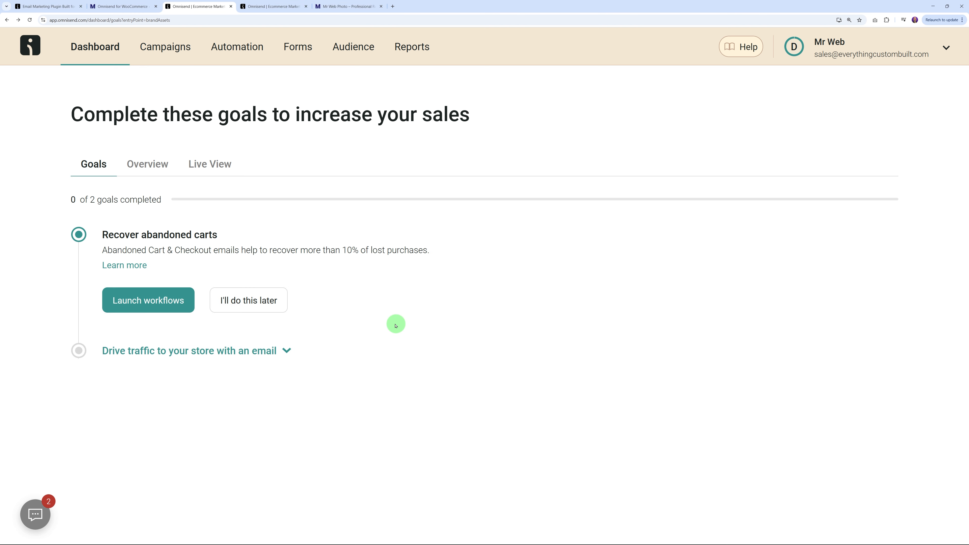
left_click(271, 310)
left_click(279, 288)
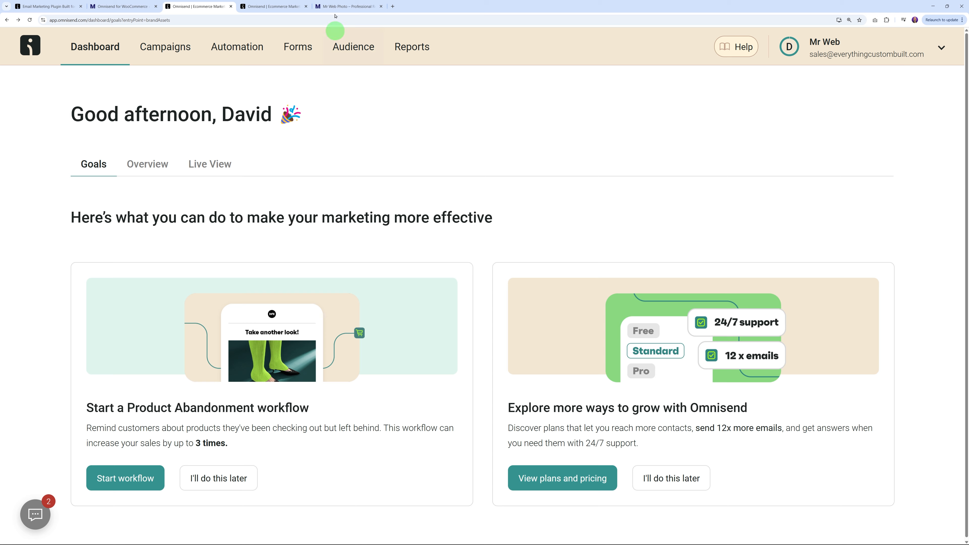
left_click(335, 6)
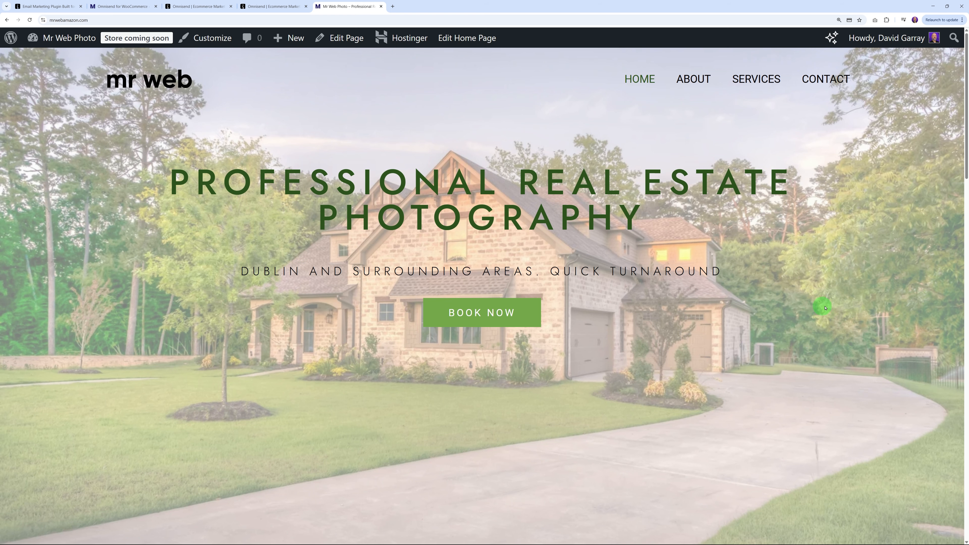
- Scroll the homepage and open, then close, the highlight package's booking window
scroll(865, 294, "down", 10)
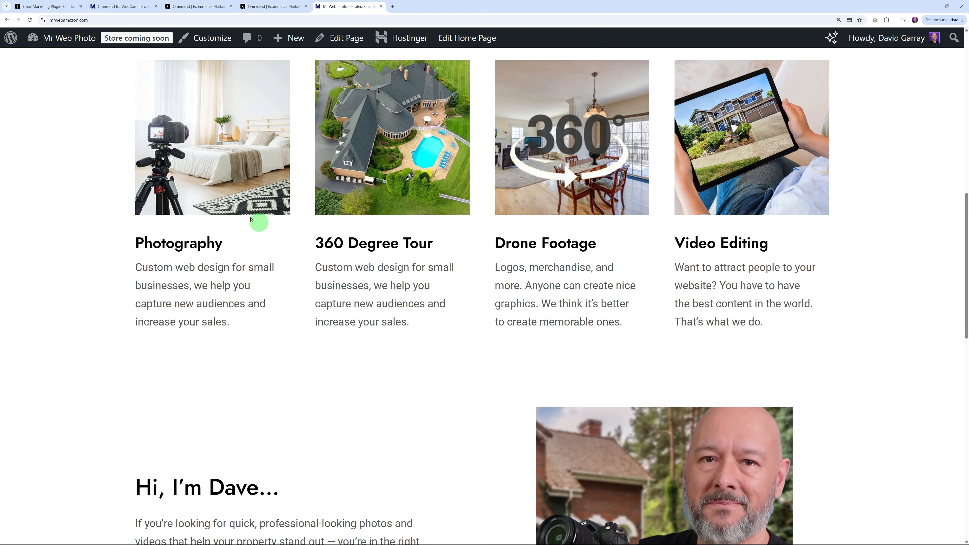
scroll(857, 246, "down", 5)
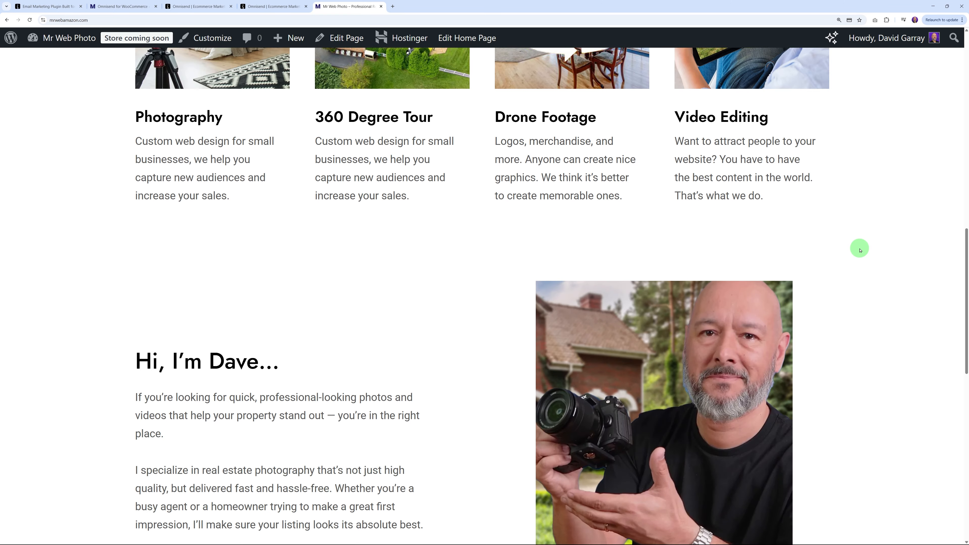
scroll(805, 285, "down", 8)
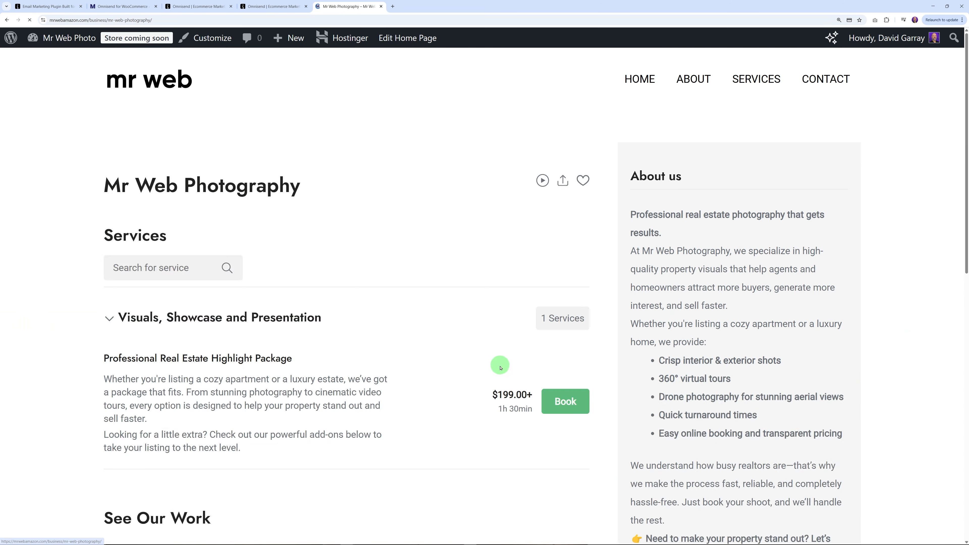
scroll(526, 365, "down", 8)
left_click(567, 460)
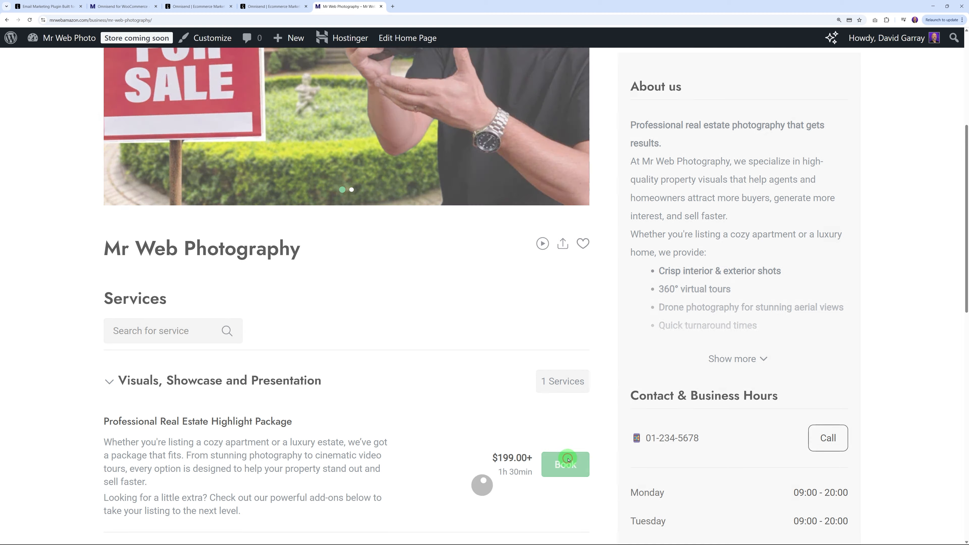
left_click(715, 58)
- Return to the homepage via the mr web logo, scroll it, then switch to Omnisend's dashboard
scroll(506, 327, "up", 7)
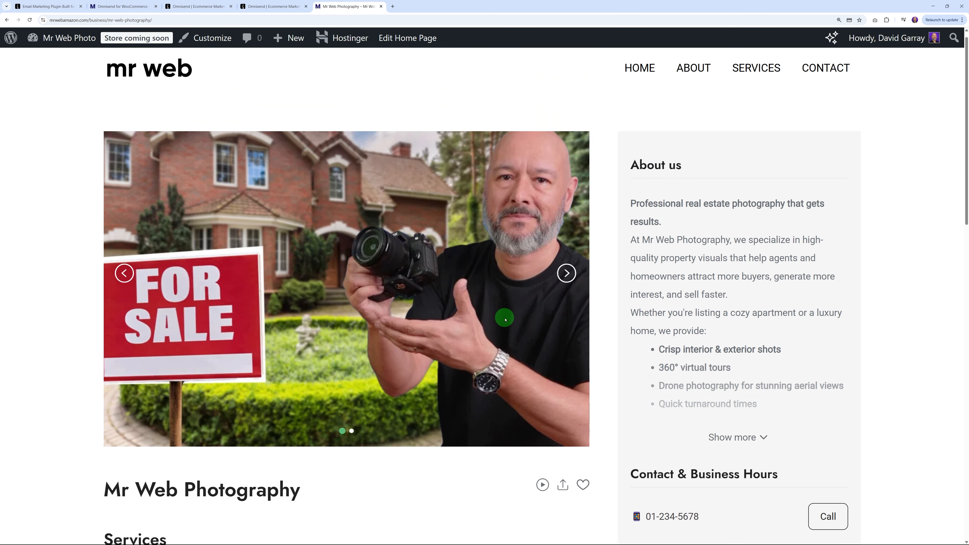
left_click(169, 82)
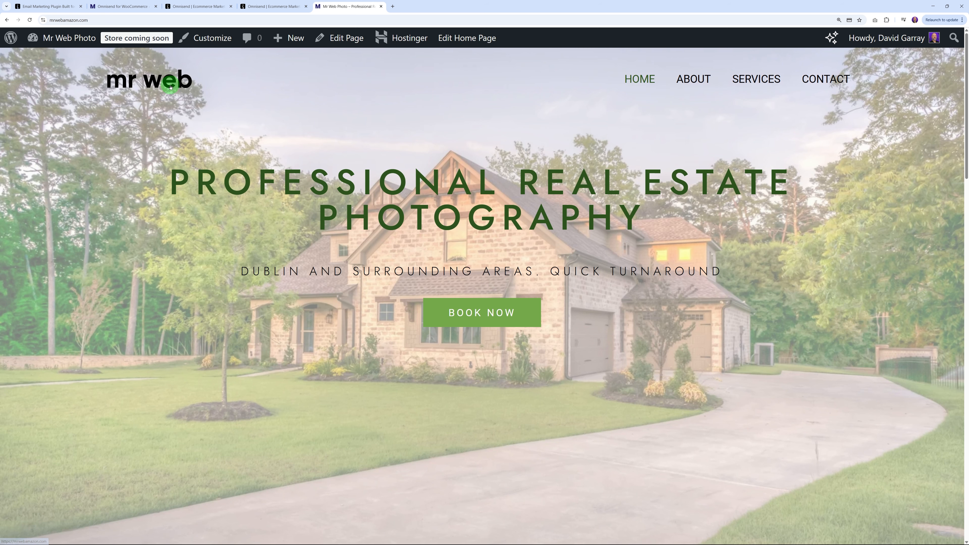
scroll(688, 381, "down", 13)
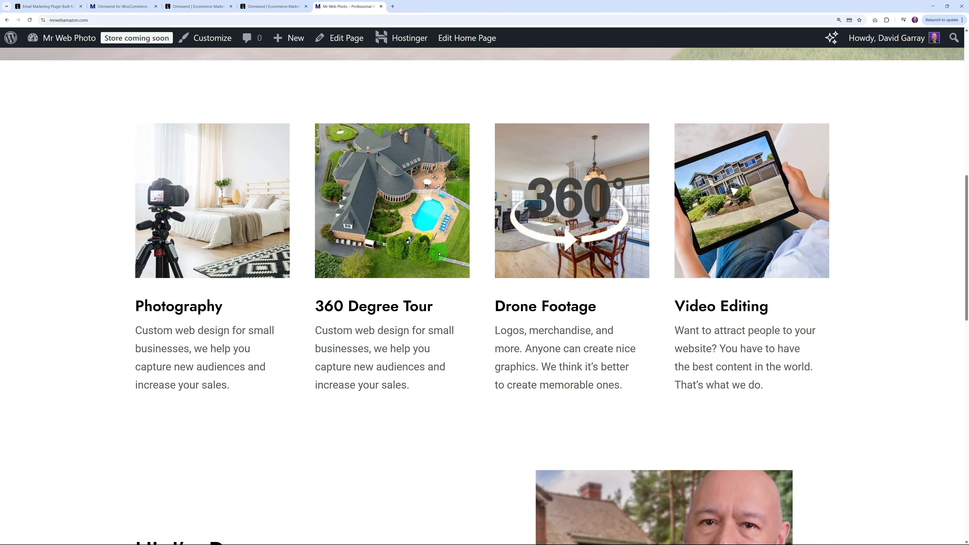
scroll(405, 412, "down", 3)
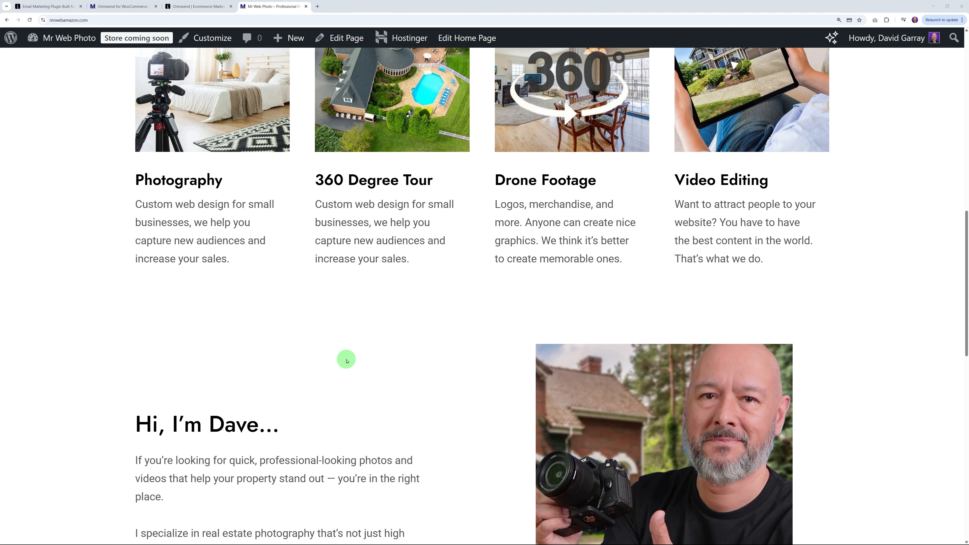
left_click(197, 6)
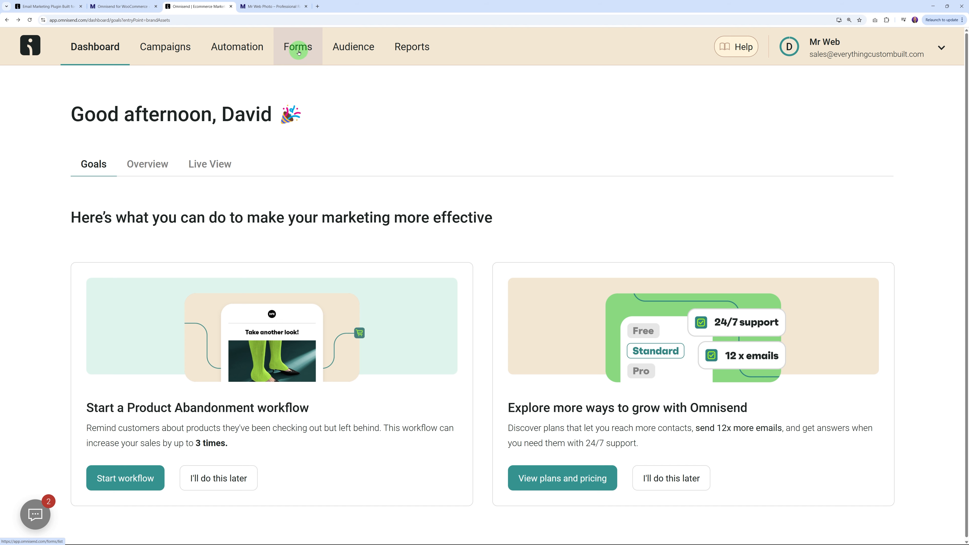
- Switch back to the Omnisend tab and open the Forms section
left_click(281, 6)
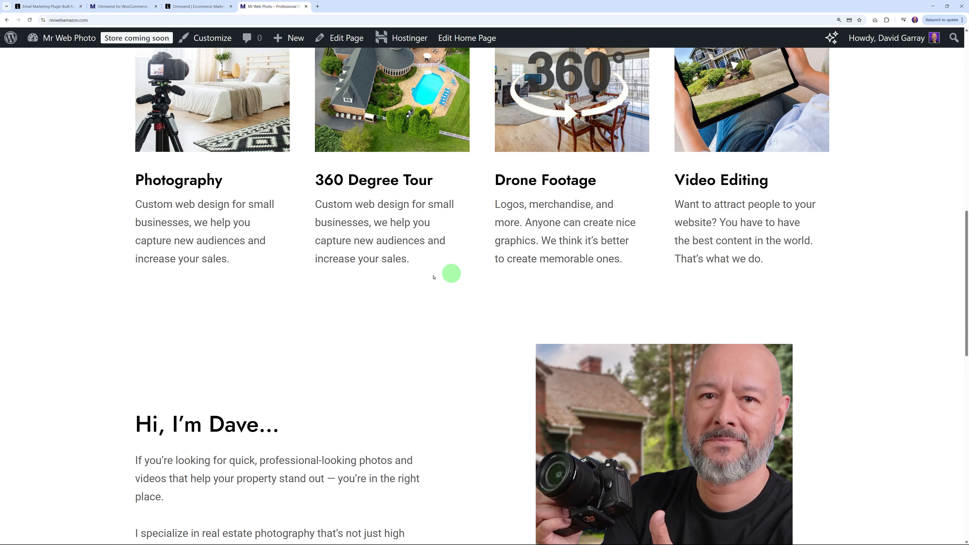
left_click(202, 6)
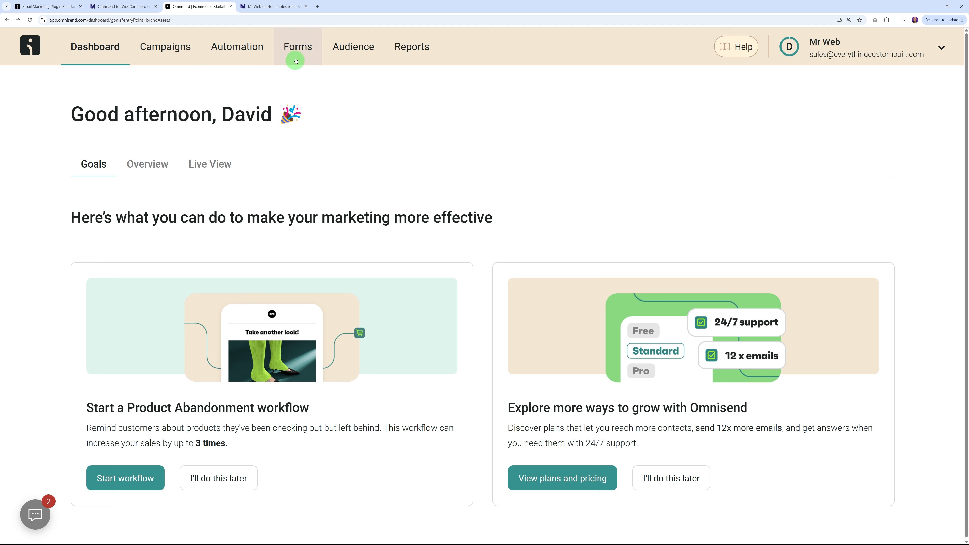
left_click(299, 51)
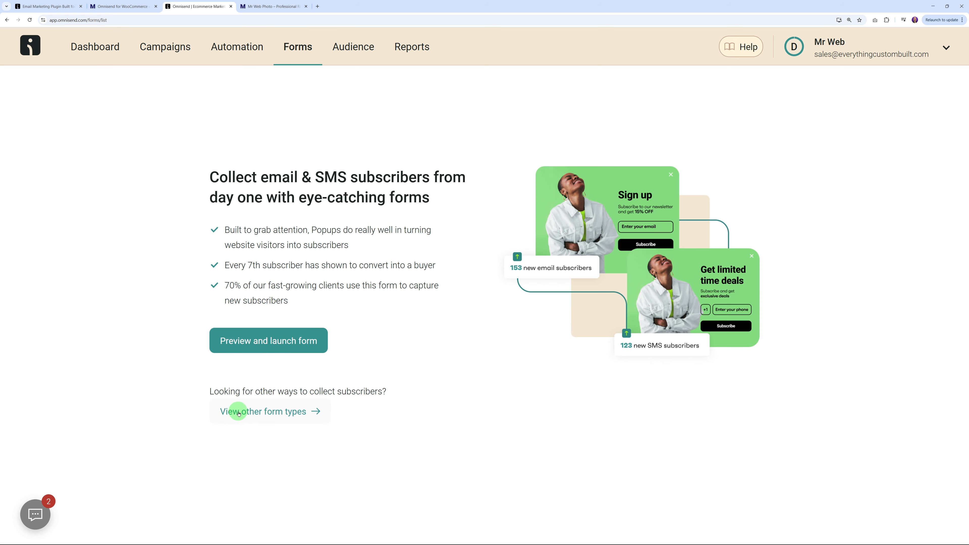
- Browse other form types and filter templates to Collect subscribers and Embedded
left_click(269, 412)
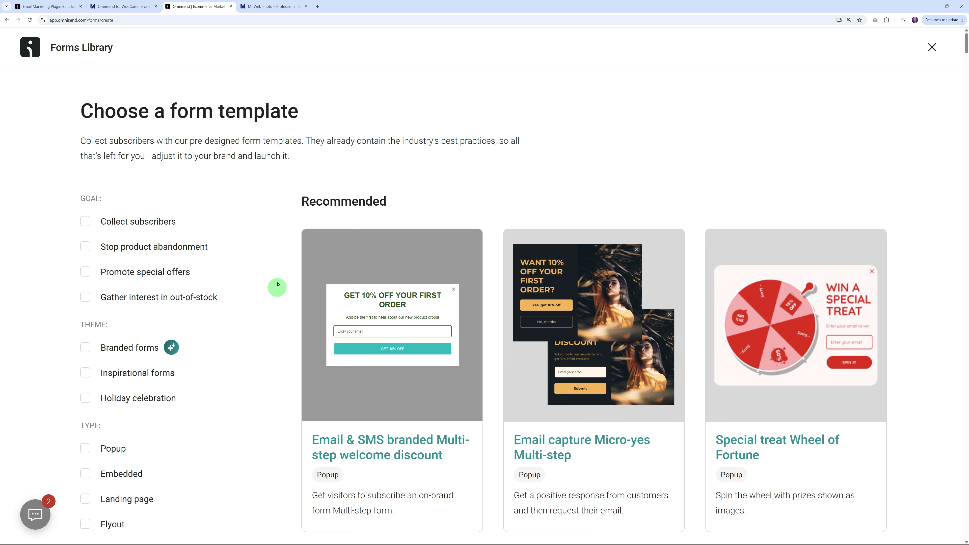
left_click(85, 221)
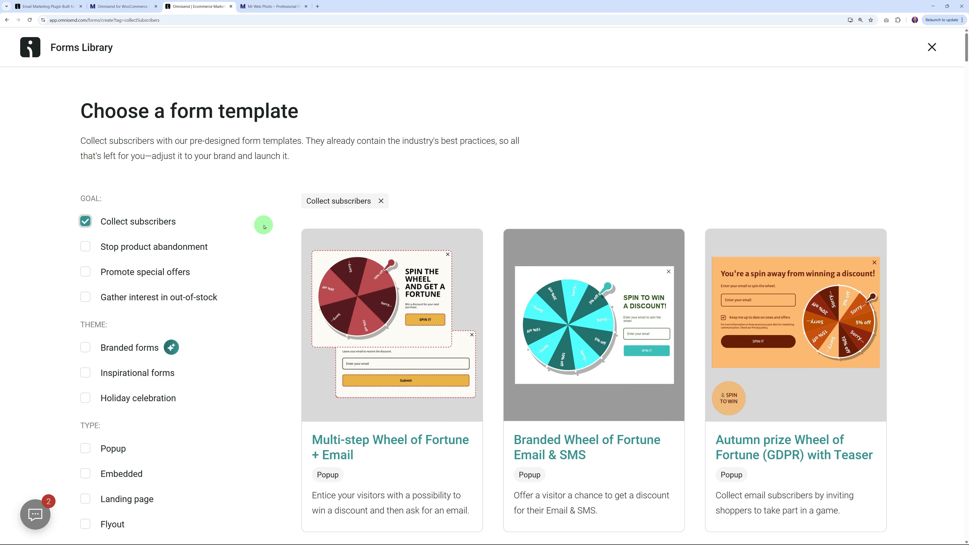
scroll(264, 224, "down", 5)
scroll(245, 325, "up", 5)
scroll(246, 327, "down", 5)
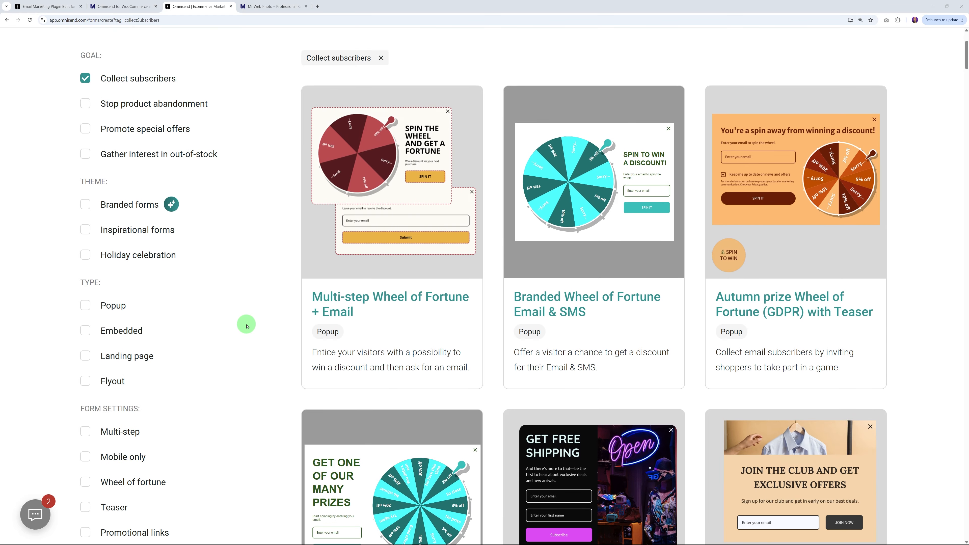
scroll(247, 326, "down", 1)
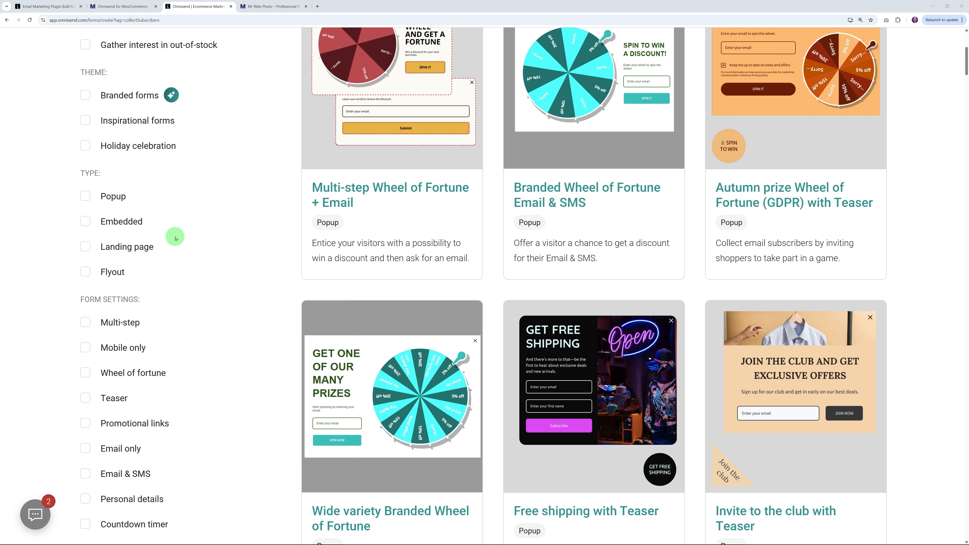
left_click(86, 222)
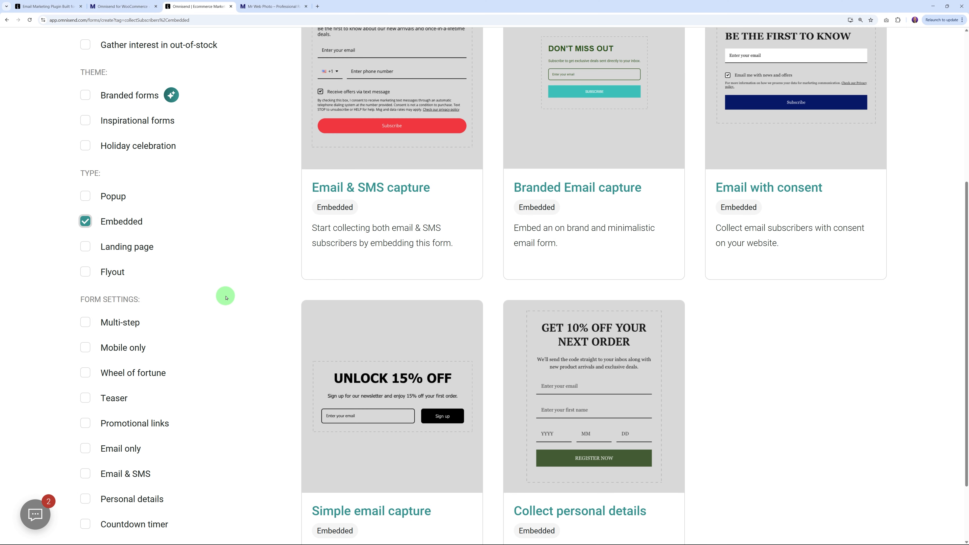
- Look through the embedded templates and start a form from Simple email capture
scroll(217, 296, "up", 3)
mouse_move(416, 229)
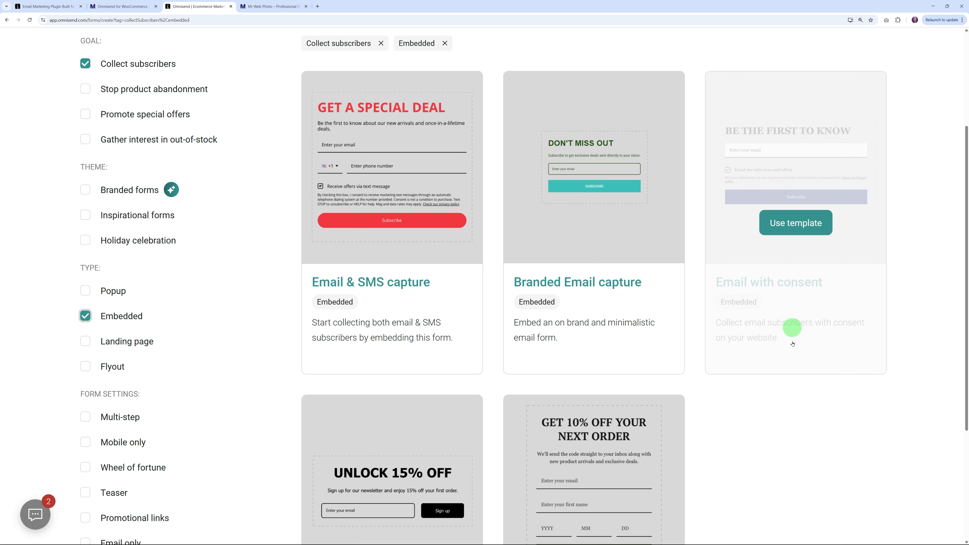
scroll(699, 483, "down", 2)
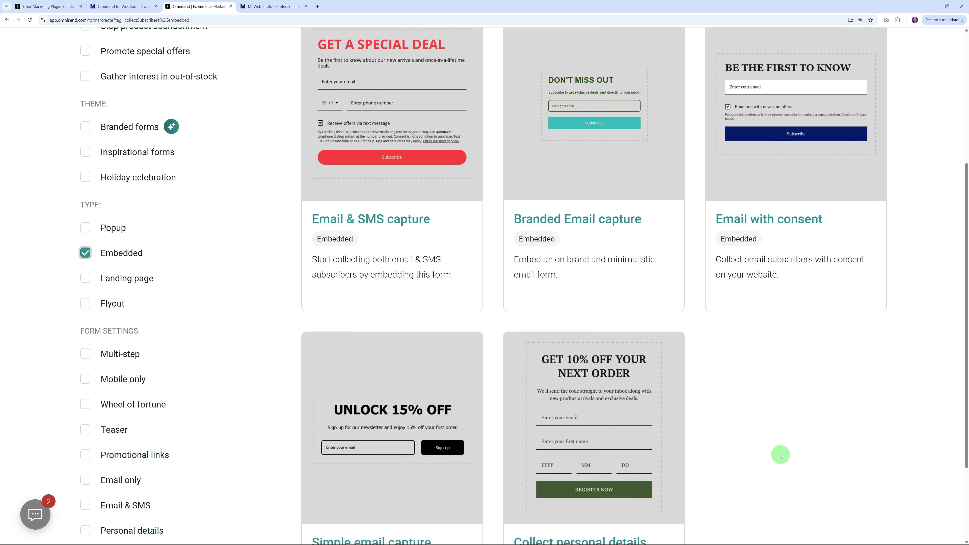
scroll(846, 431, "up", 2)
scroll(846, 431, "down", 3)
scroll(846, 430, "down", 1)
mouse_move(433, 409)
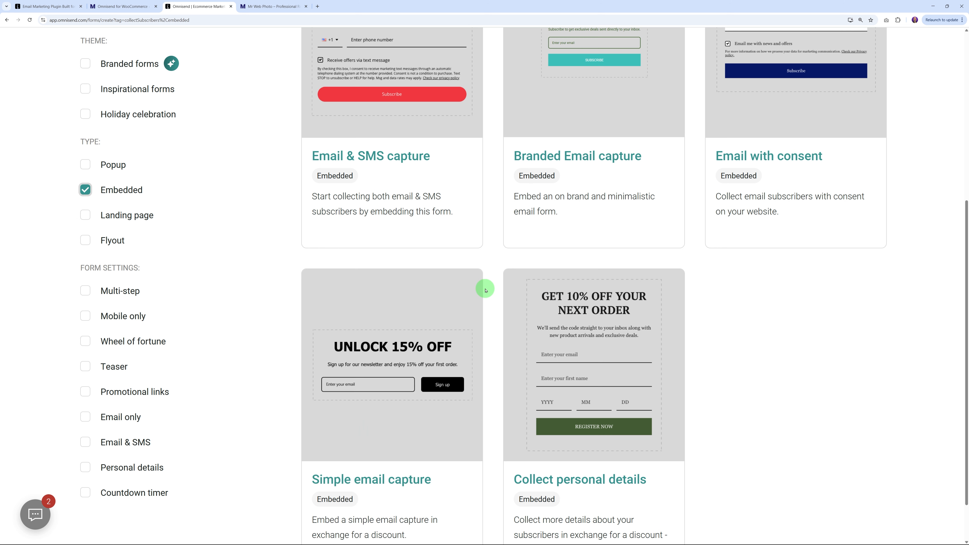
left_click(395, 420)
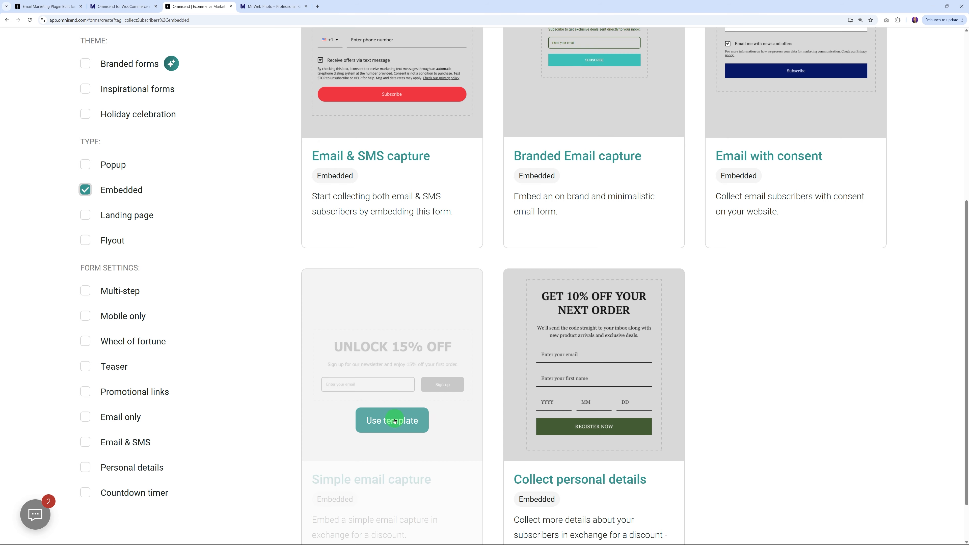
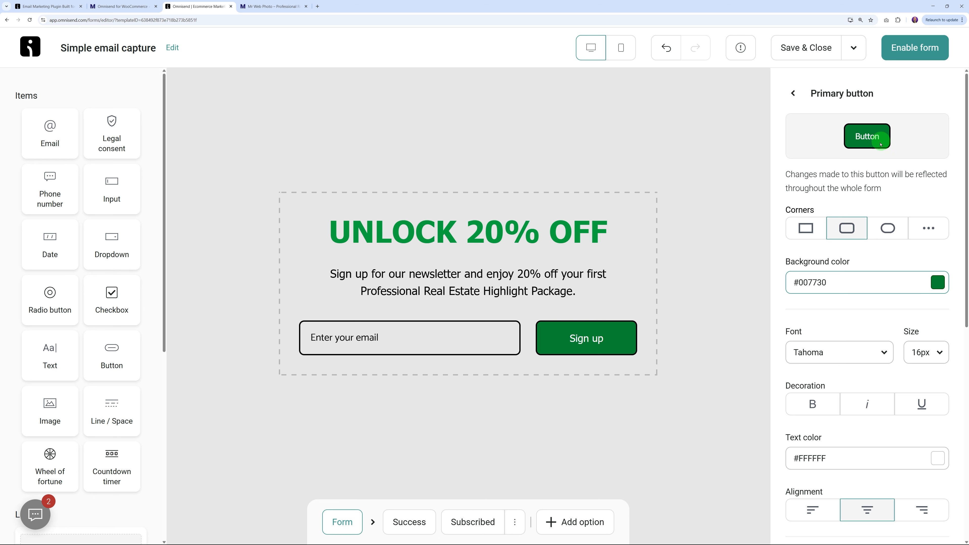
- Set the Sign up button background to green #00953D and its border width to 0 px
left_click(937, 282)
left_click(903, 174)
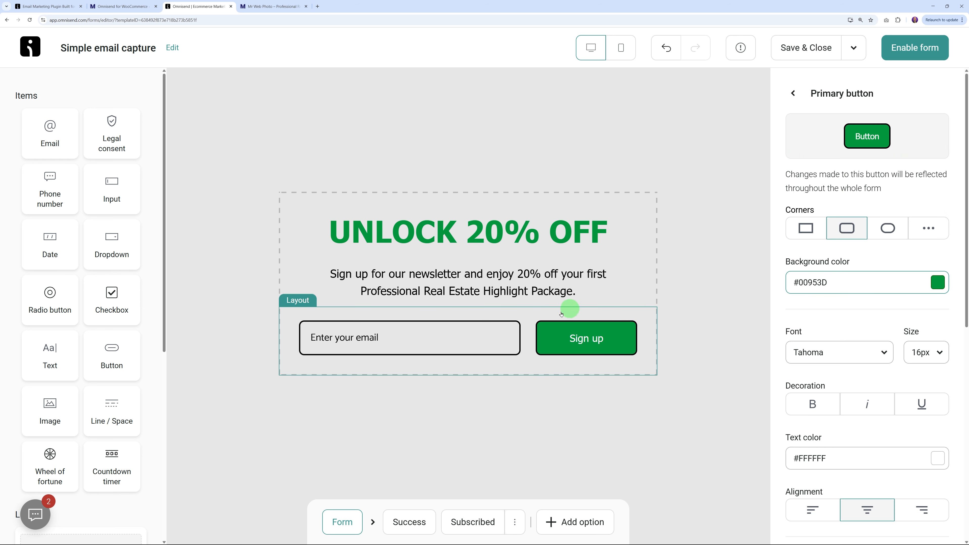
scroll(923, 343, "down", 10)
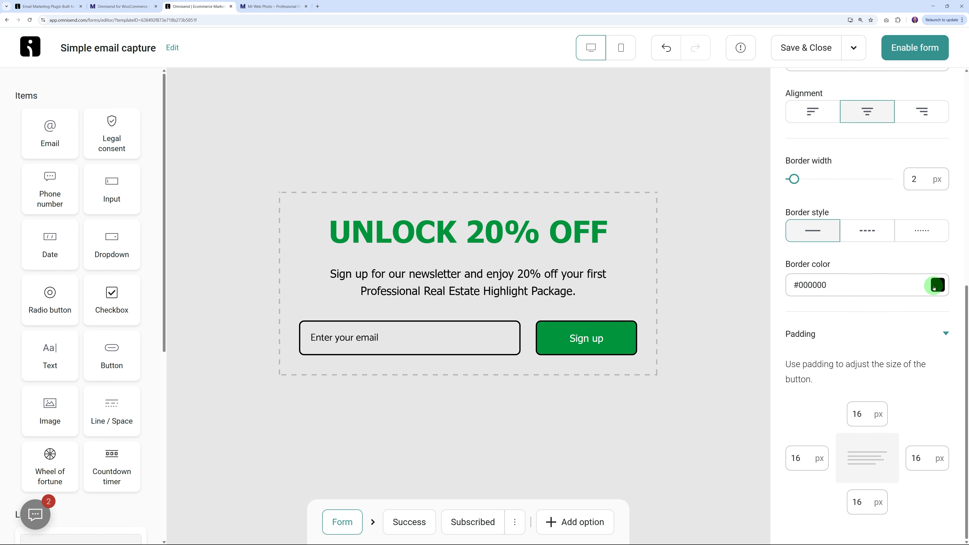
left_click_drag(793, 179, 770, 180)
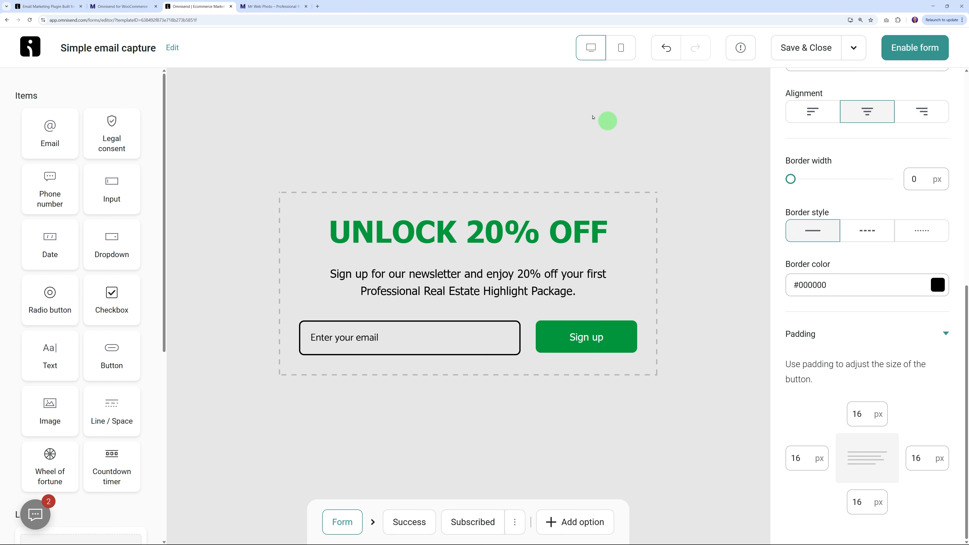
- Save the form, then customize the single-email Welcome workflow from Automation's pre-built workflows
left_click(818, 50)
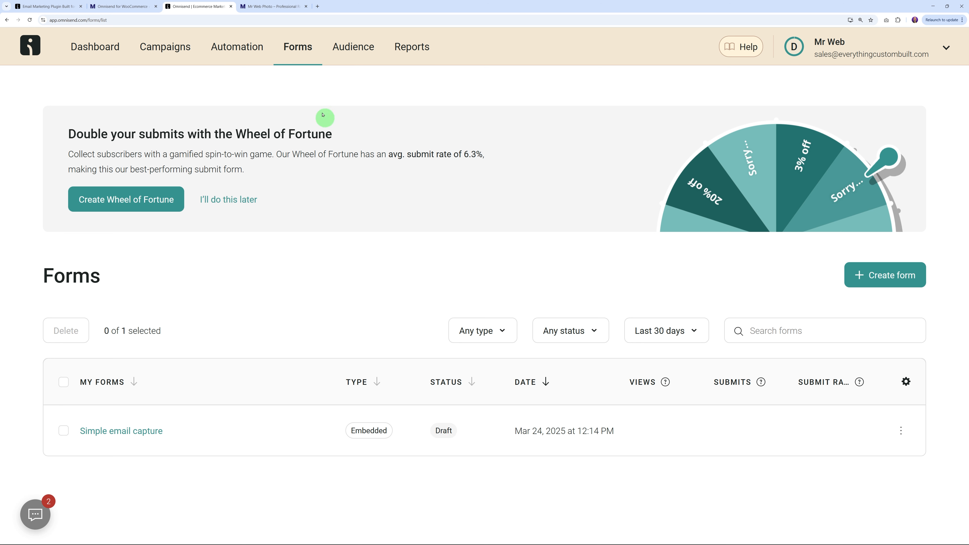
left_click(237, 53)
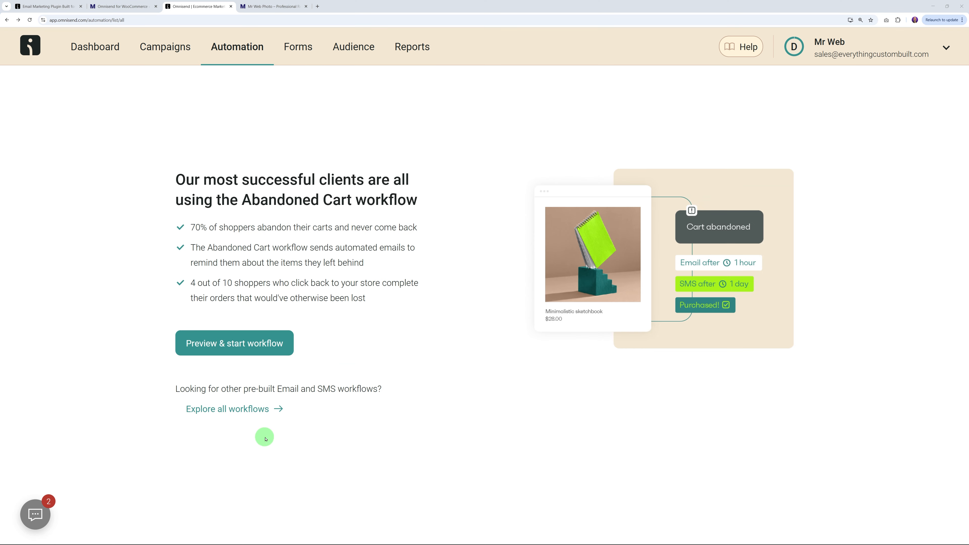
left_click(242, 410)
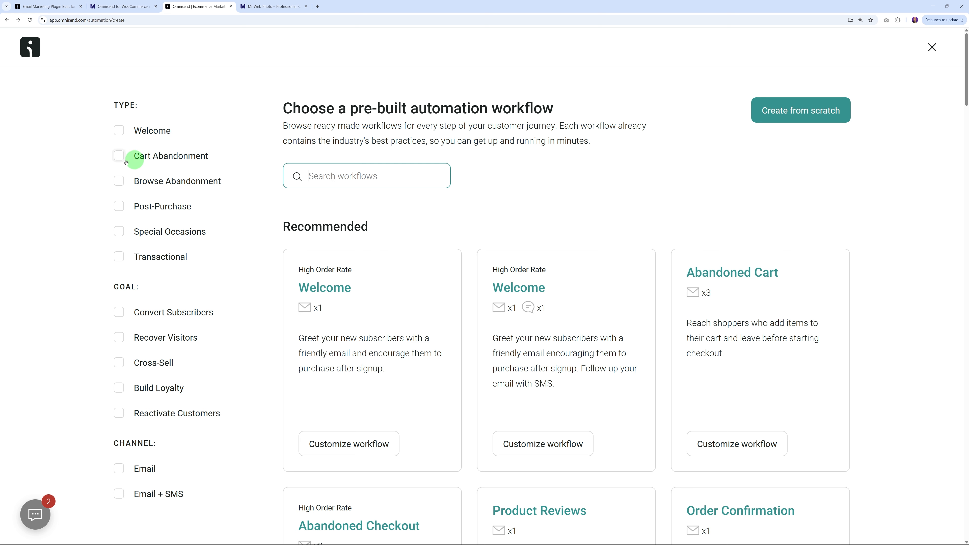
left_click(119, 131)
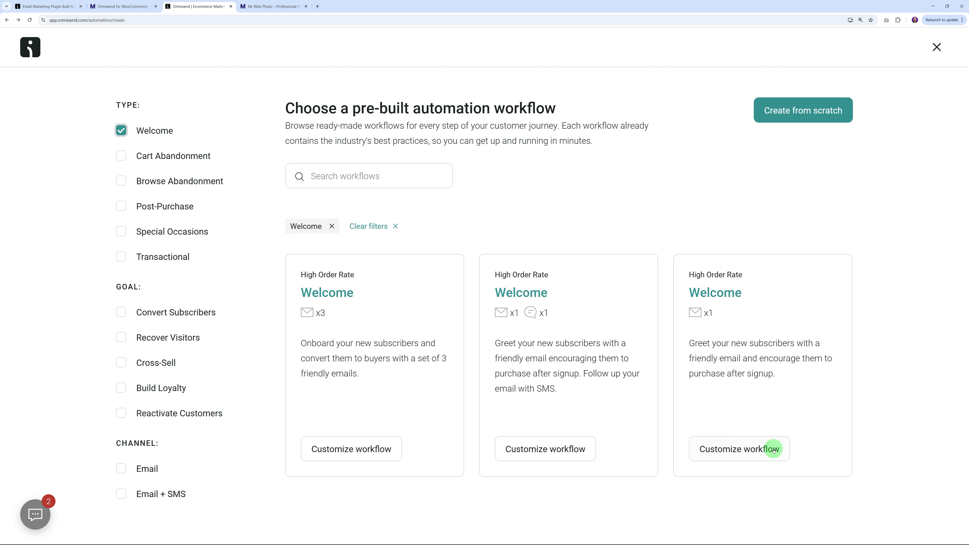
left_click(749, 449)
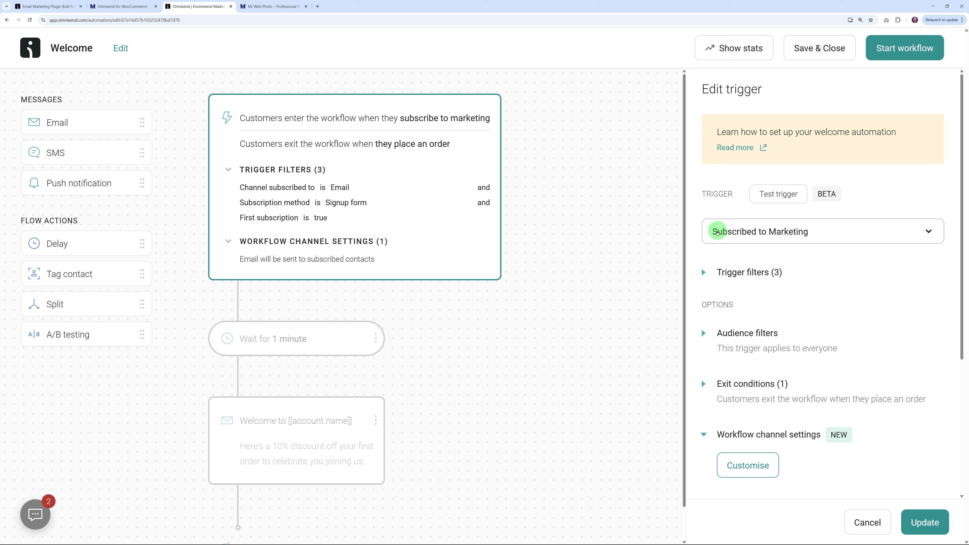
- Leave the trigger unchanged and switch the 1-minute wait step to Immediately
left_click(836, 234)
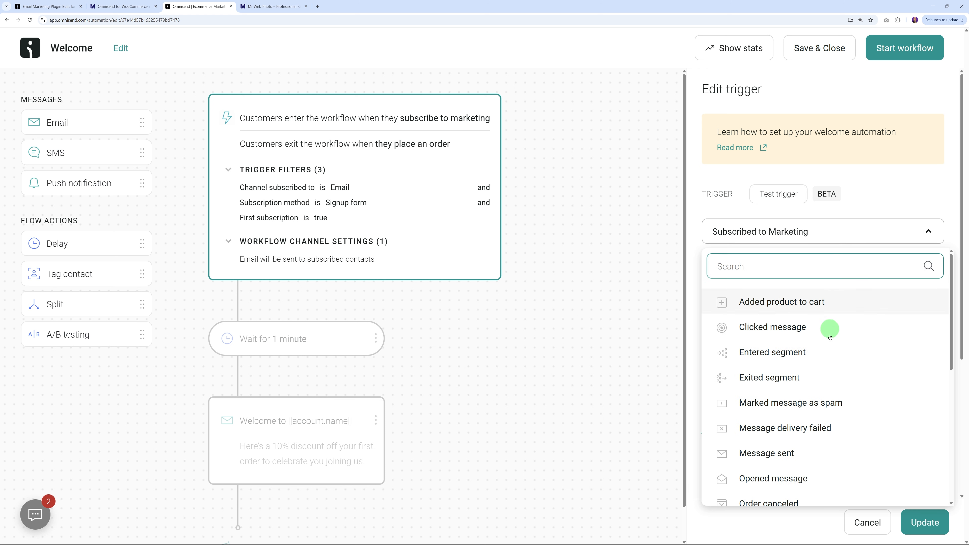
left_click(924, 200)
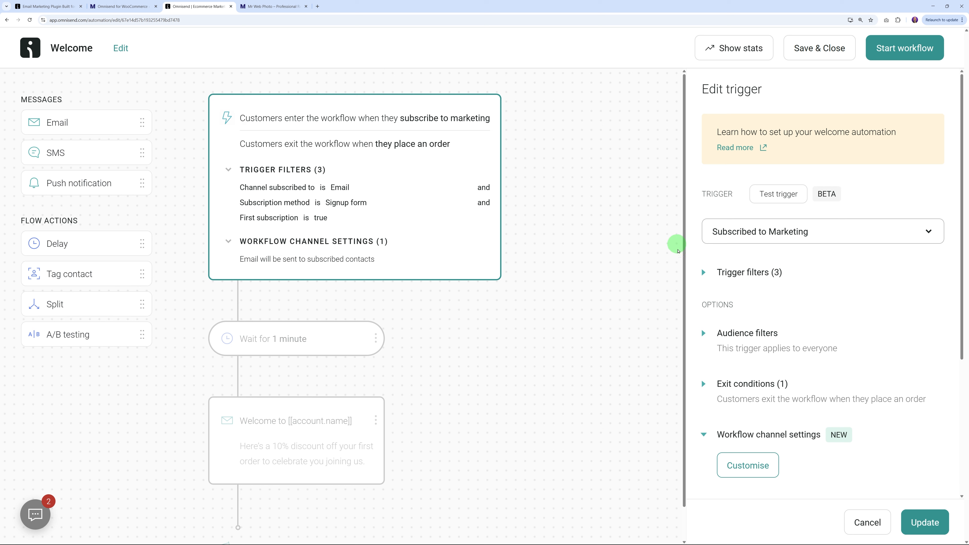
left_click(327, 343)
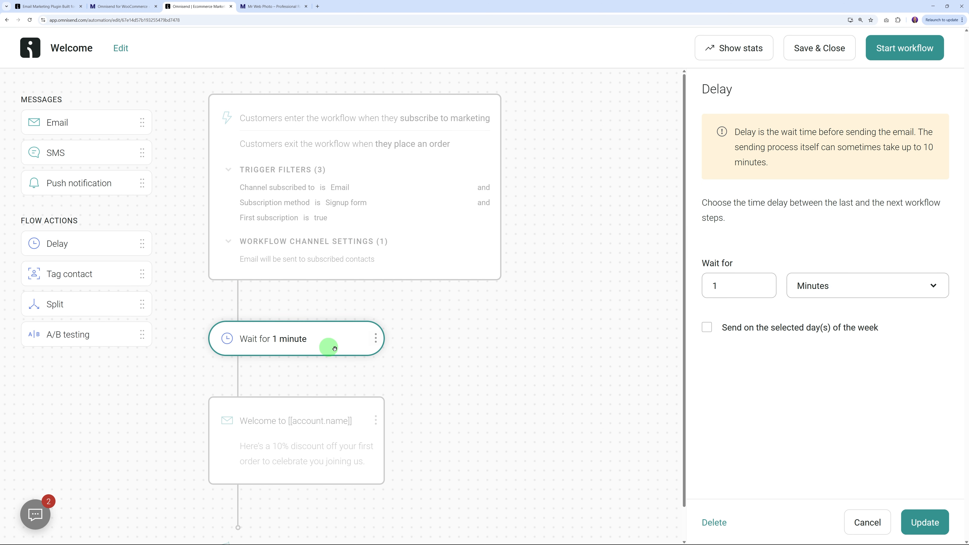
left_click(825, 293)
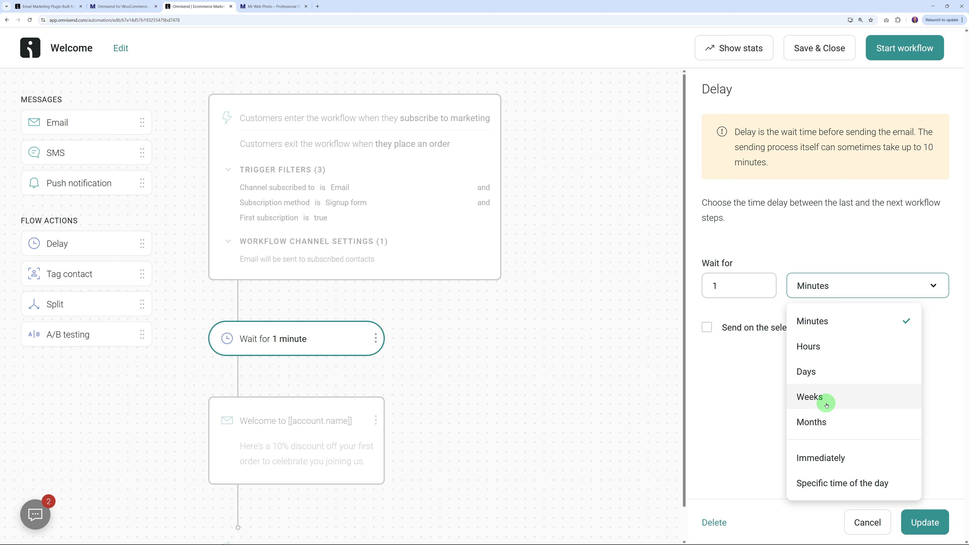
left_click(841, 458)
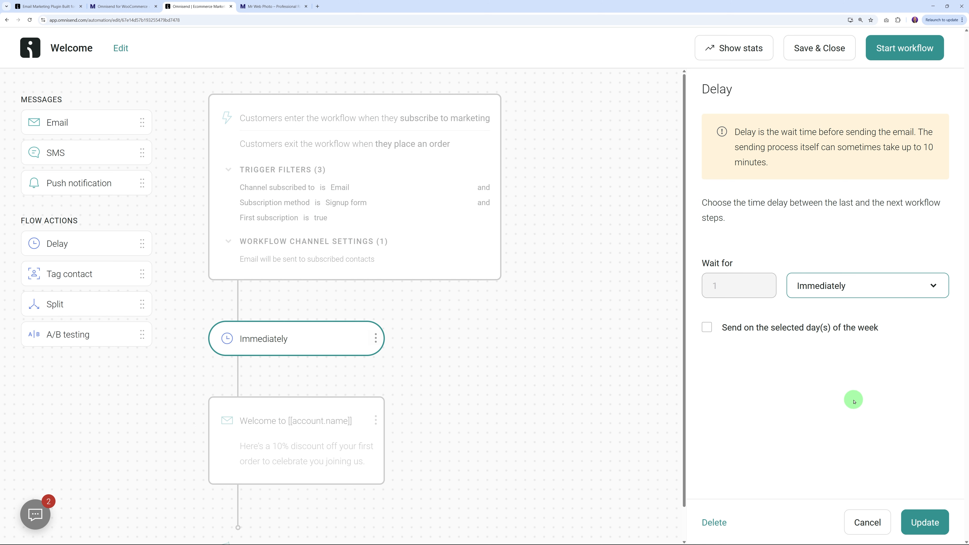
scroll(420, 386, "down", 1)
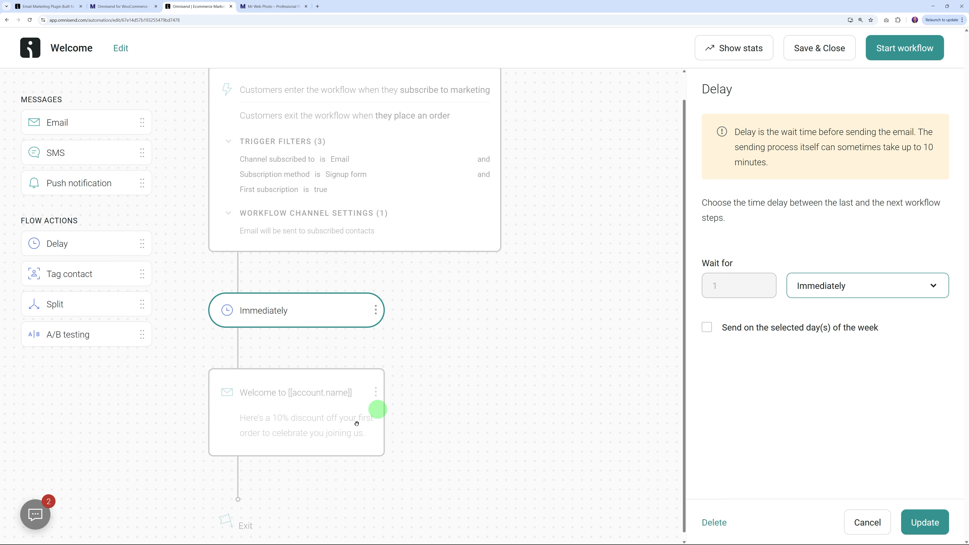
- Change the welcome email's preheader discount from 10% to 20%
left_click(314, 410)
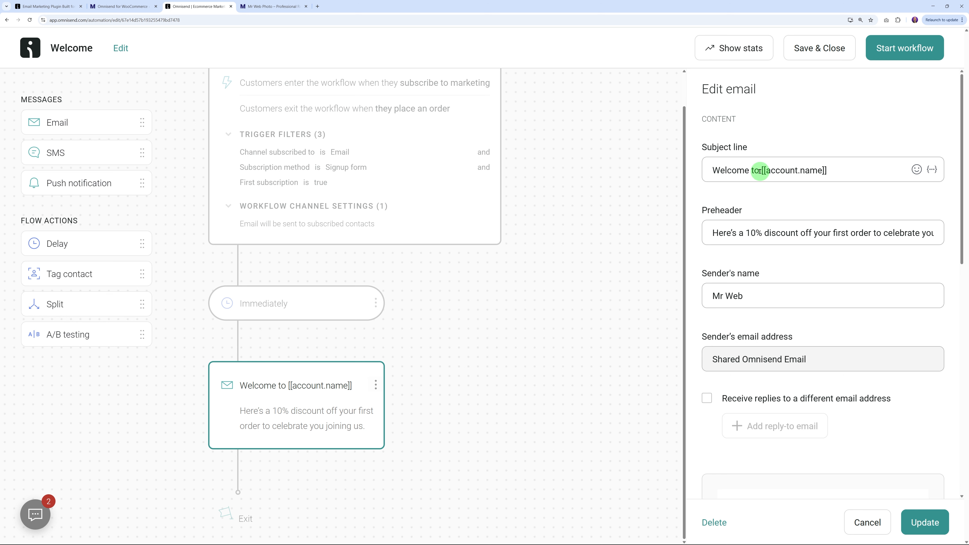
scroll(811, 232, "down", 1)
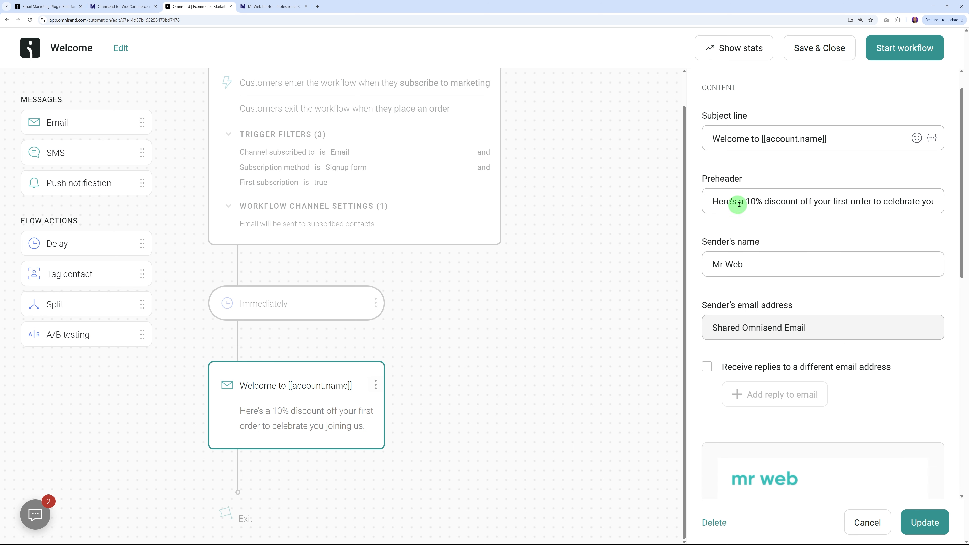
left_click_drag(884, 203, 932, 202)
left_click(877, 203)
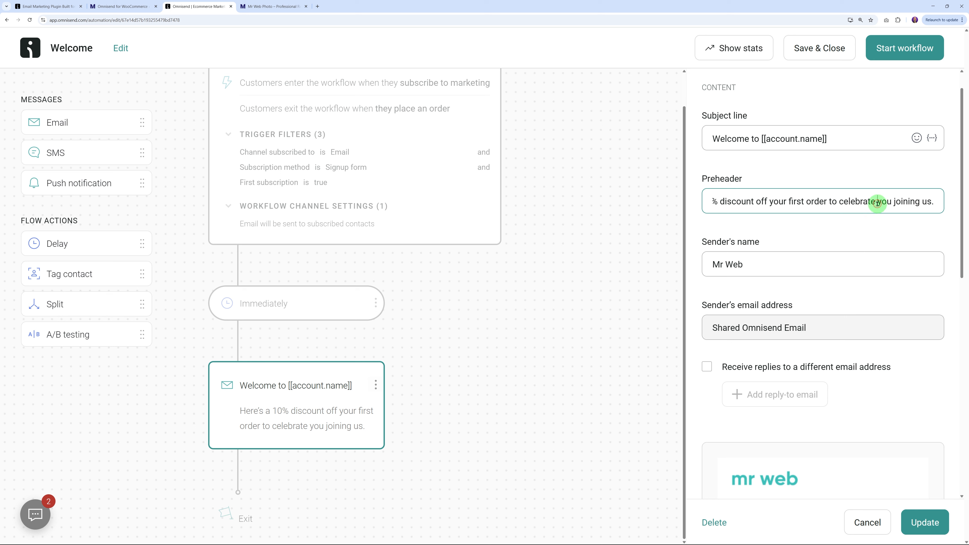
key("Home")
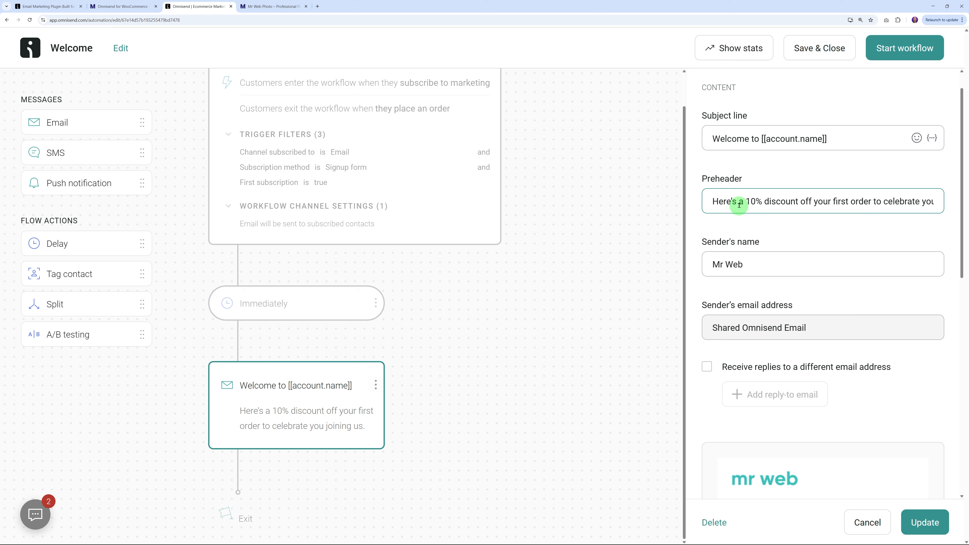
key("BackSpace")
type("2")
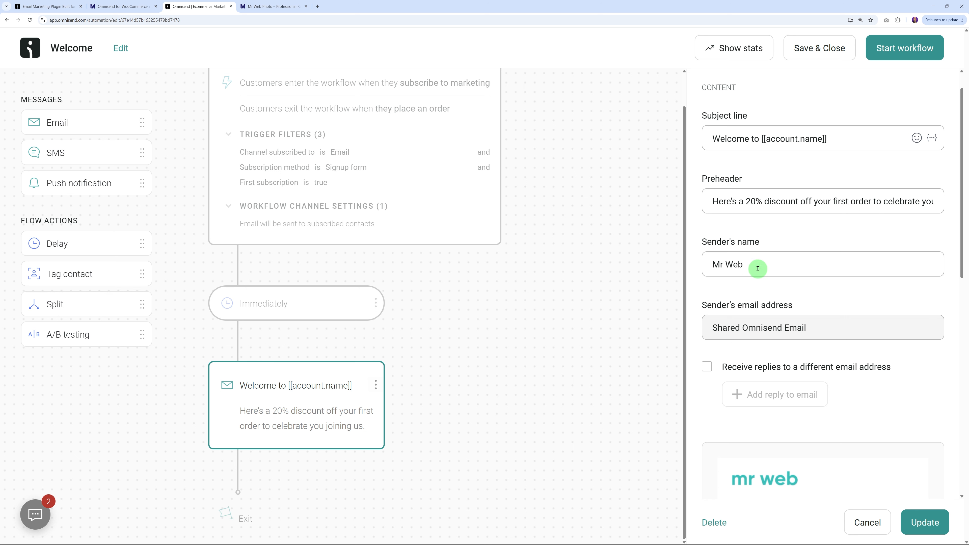
left_click(740, 270)
- Open the welcome email's content for editing
scroll(886, 306, "down", 6)
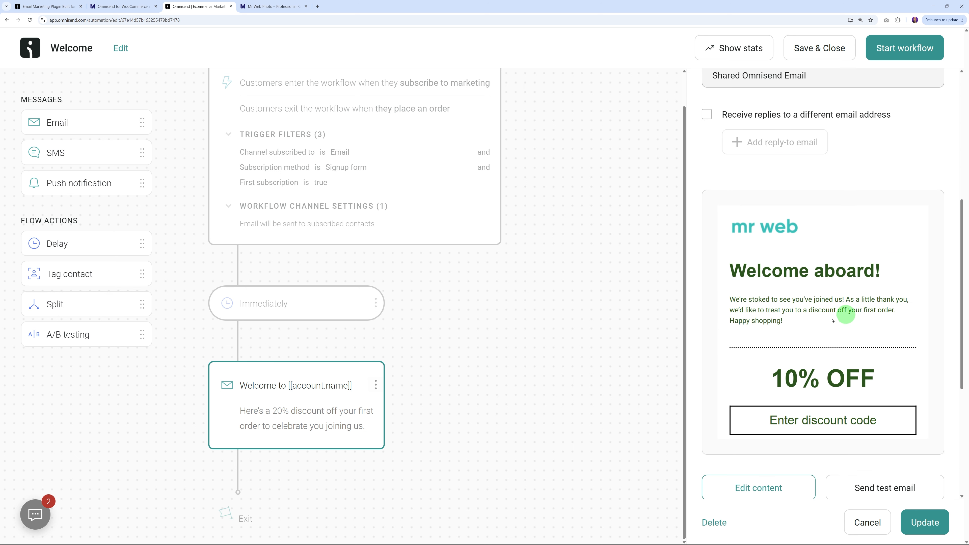
scroll(833, 345, "down", 3)
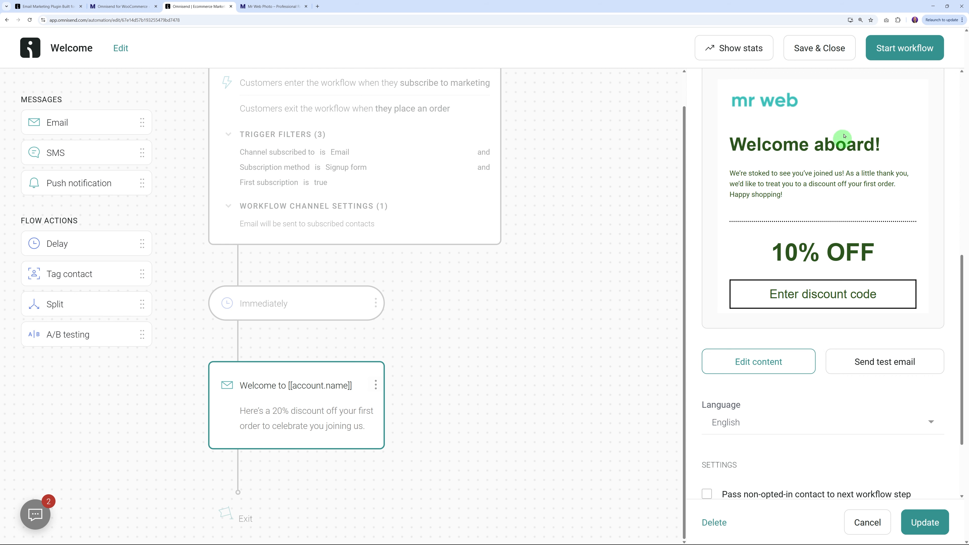
left_click(772, 368)
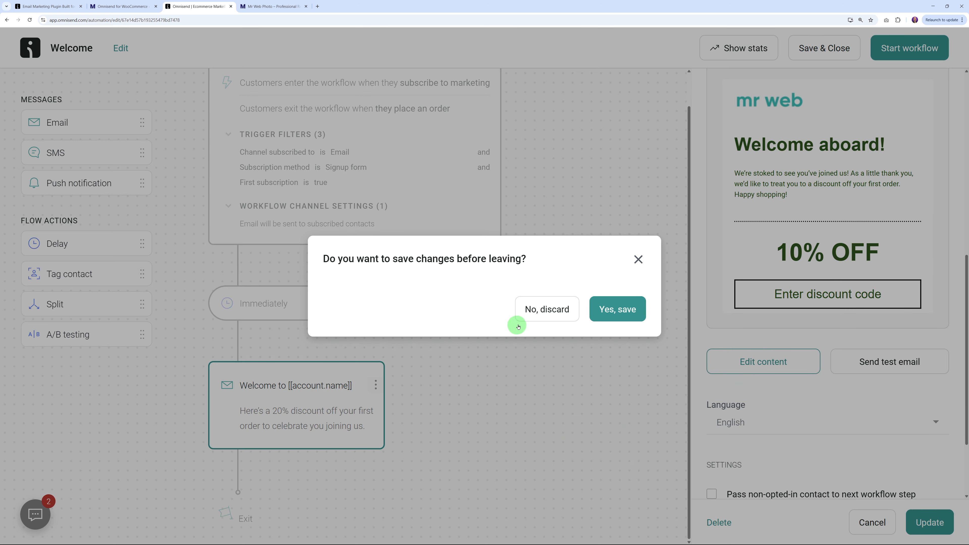
- Save the workflow changes, change the heading from 10% OFF to 20% OFF, and select the discount code block
left_click(619, 309)
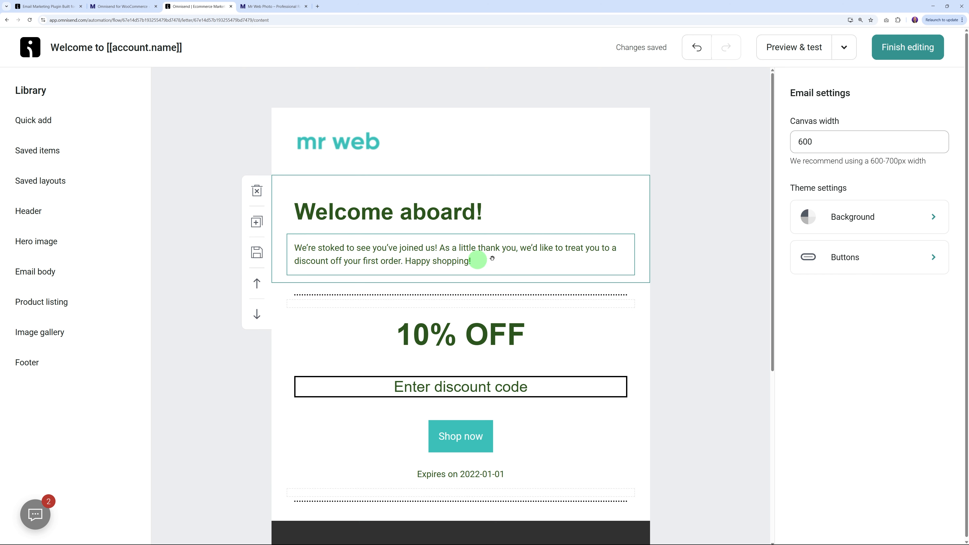
left_click(425, 338)
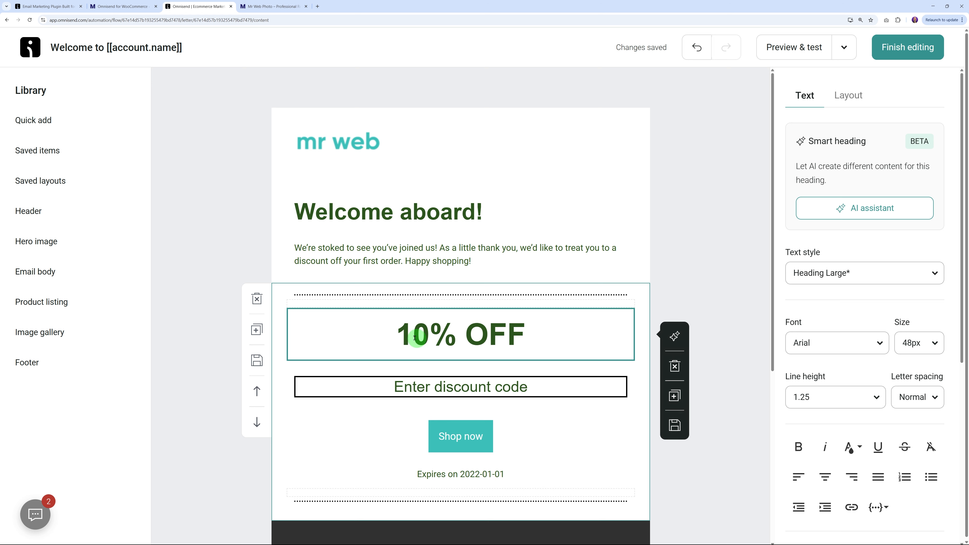
left_click(414, 338)
key("BackSpace")
type("2")
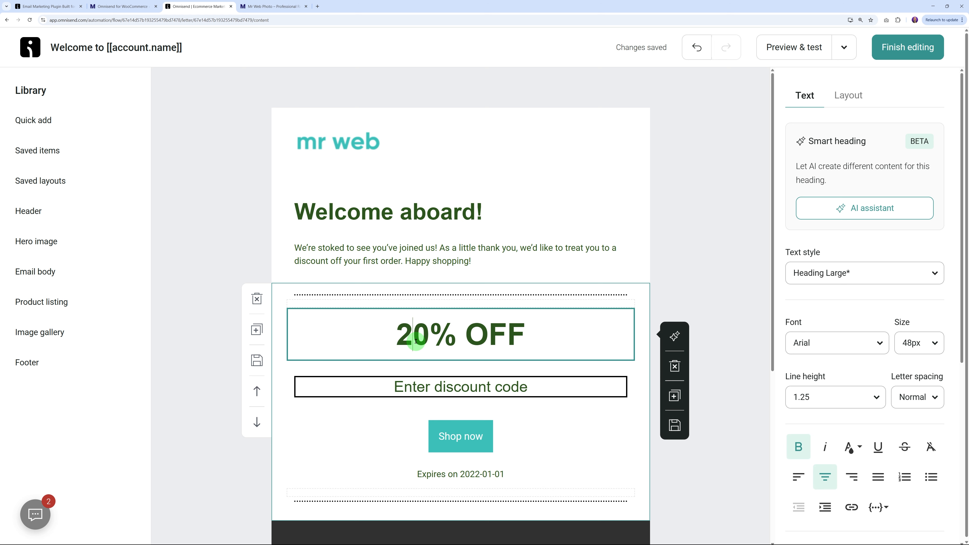
left_click(398, 388)
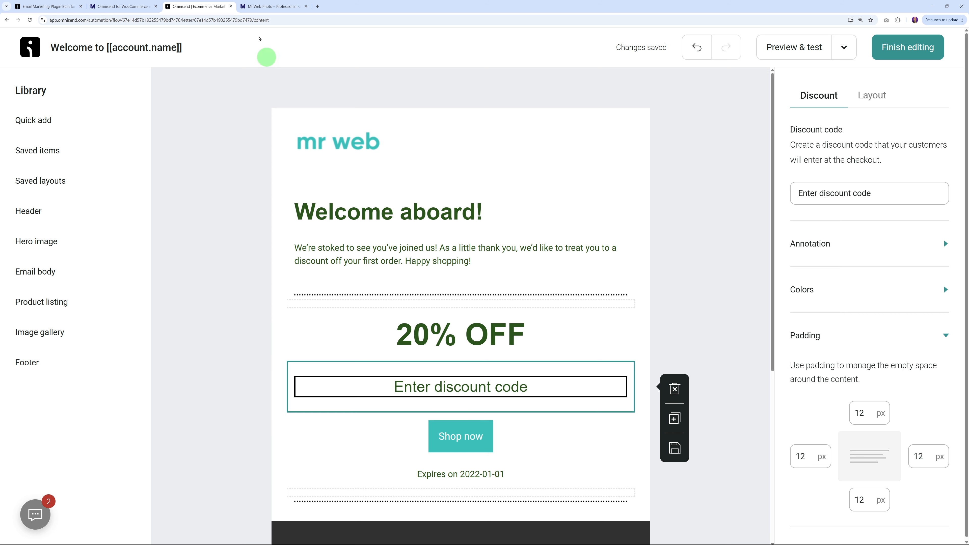
- Open the Manage Coupon page of the Mr Web Photography business in WordPress admin
left_click(132, 6)
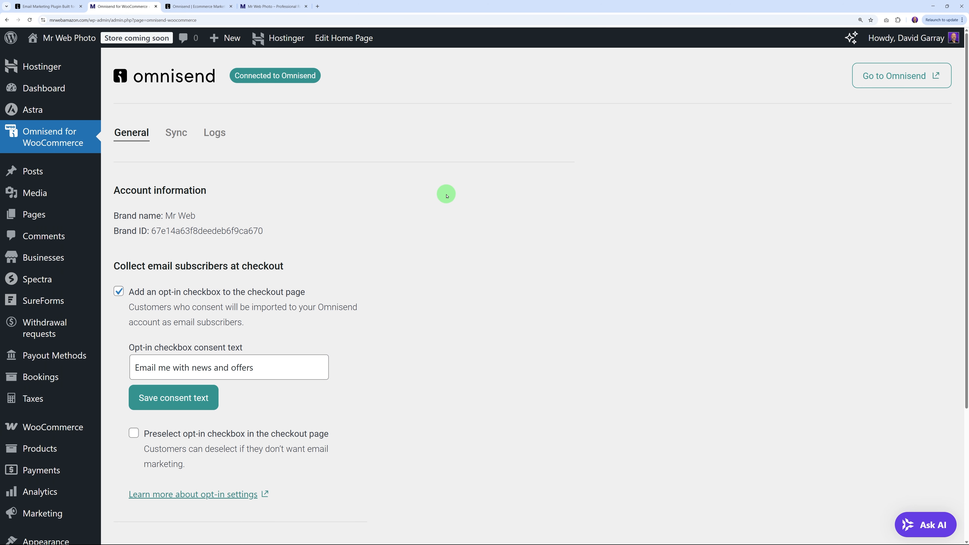
left_click(127, 257)
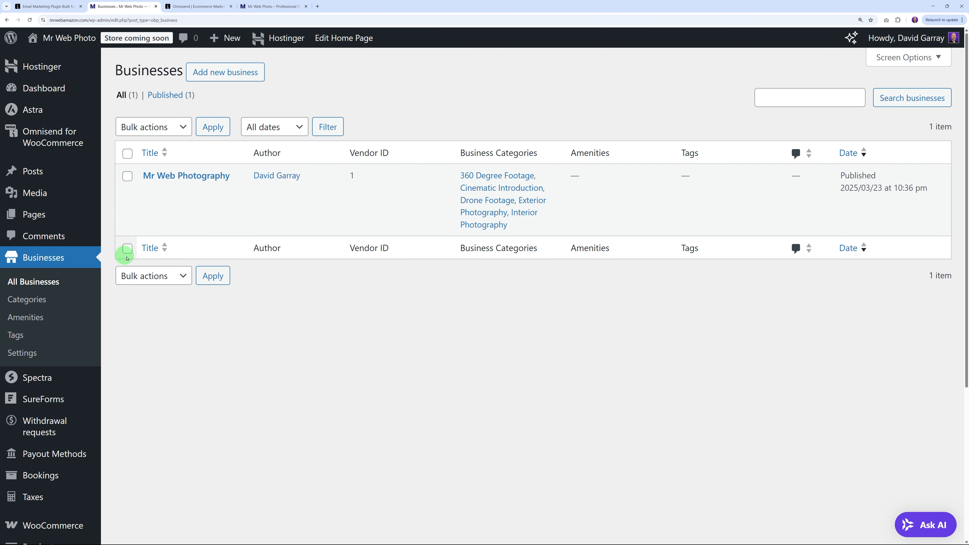
left_click(189, 176)
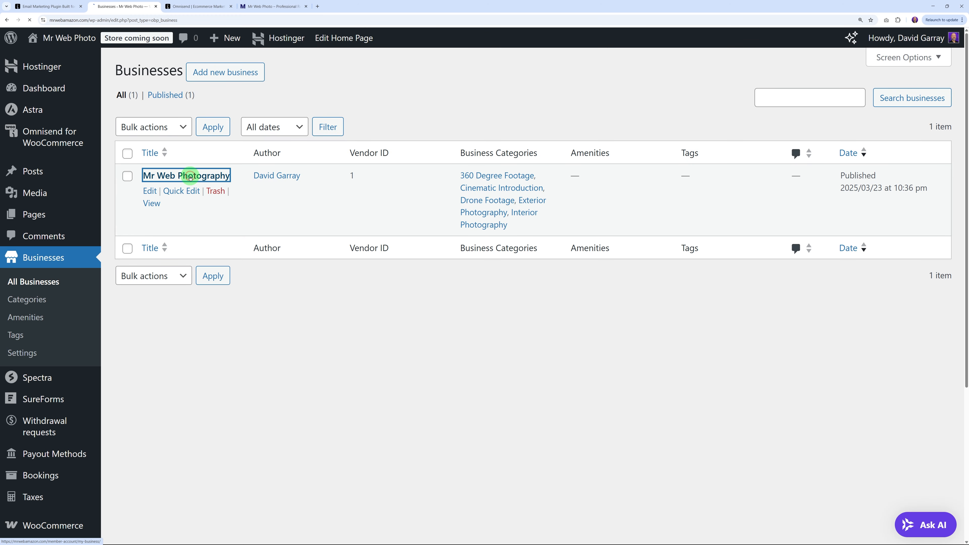
scroll(267, 277, "down", 2)
scroll(244, 420, "down", 2)
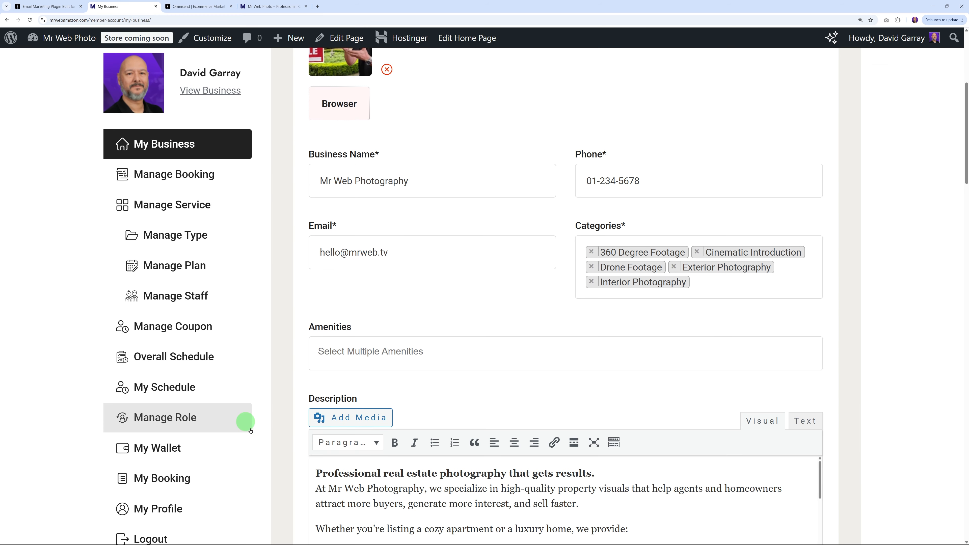
scroll(205, 477, "down", 2)
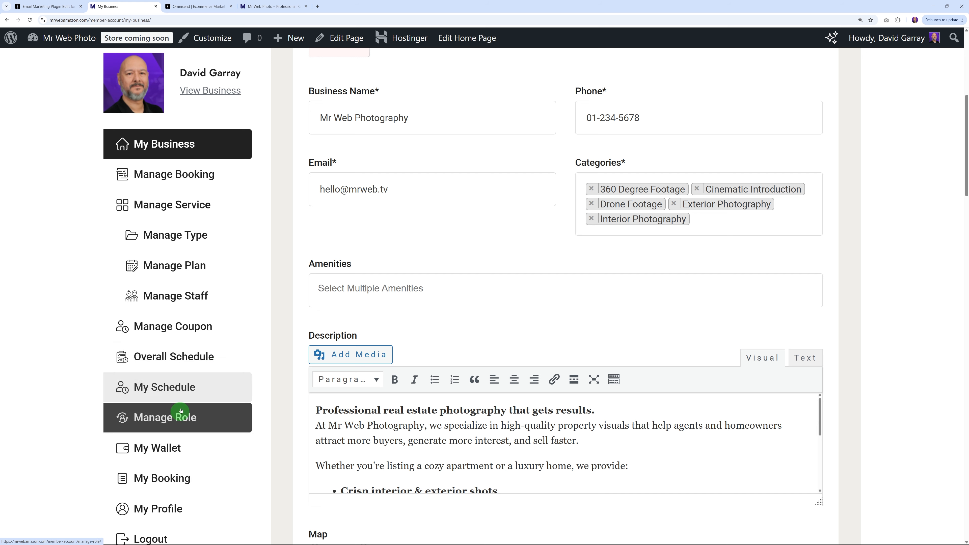
left_click(170, 326)
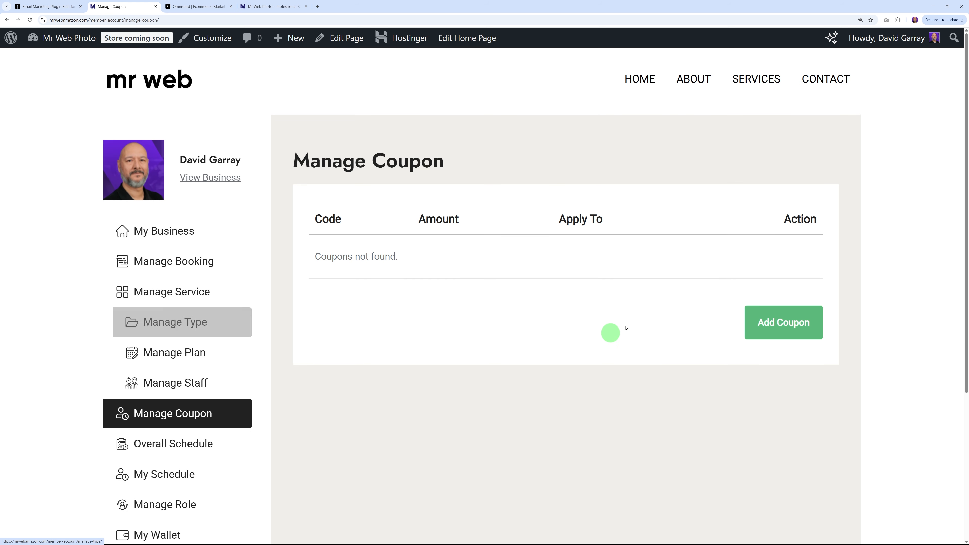
- Add coupon FIRSTORDER20 as a 20% percent discount with quantity 1, then return to the coupon list
left_click(784, 323)
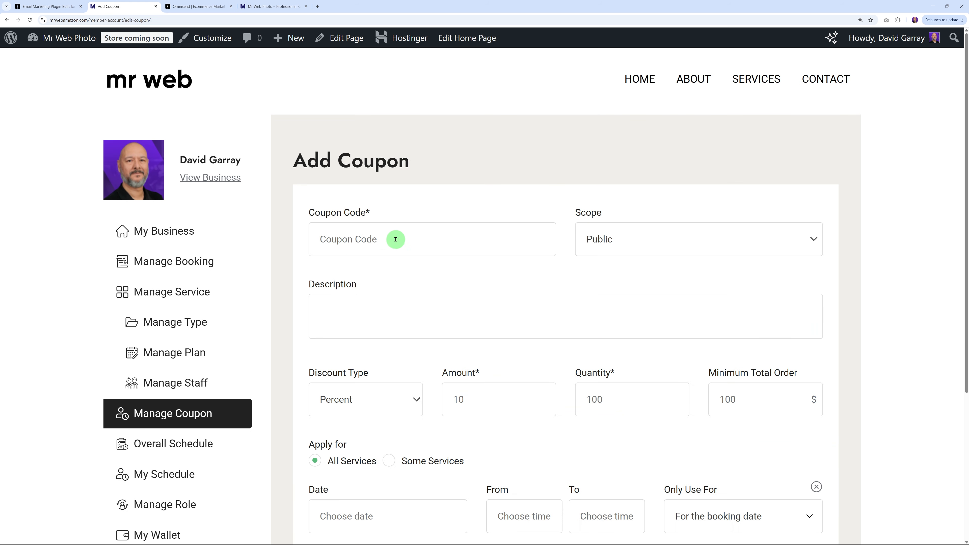
left_click(409, 244)
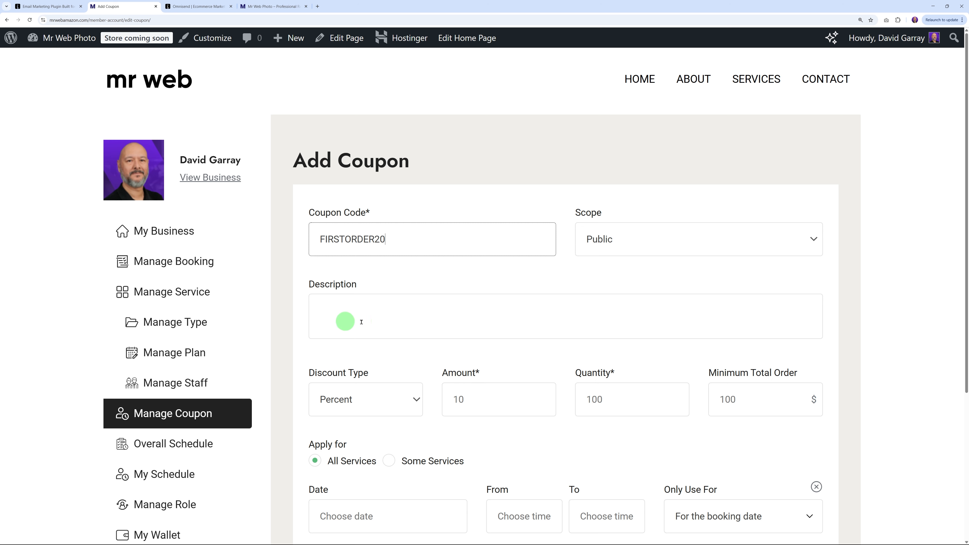
scroll(893, 311, "down", 3)
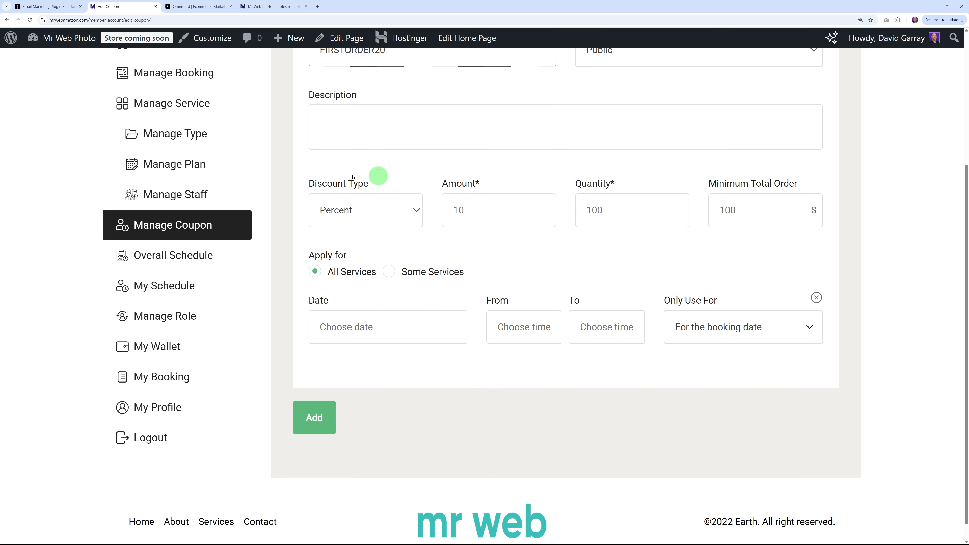
left_click(392, 218)
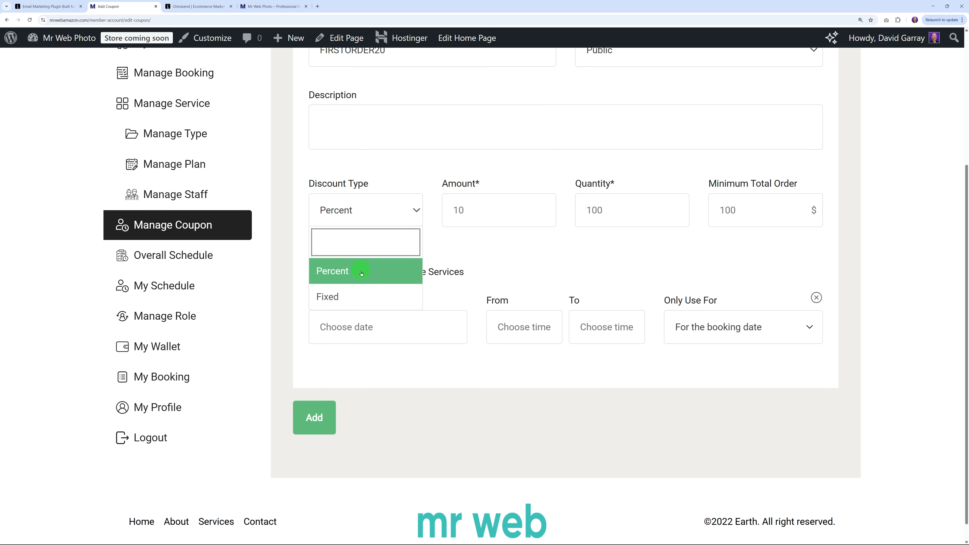
left_click(352, 271)
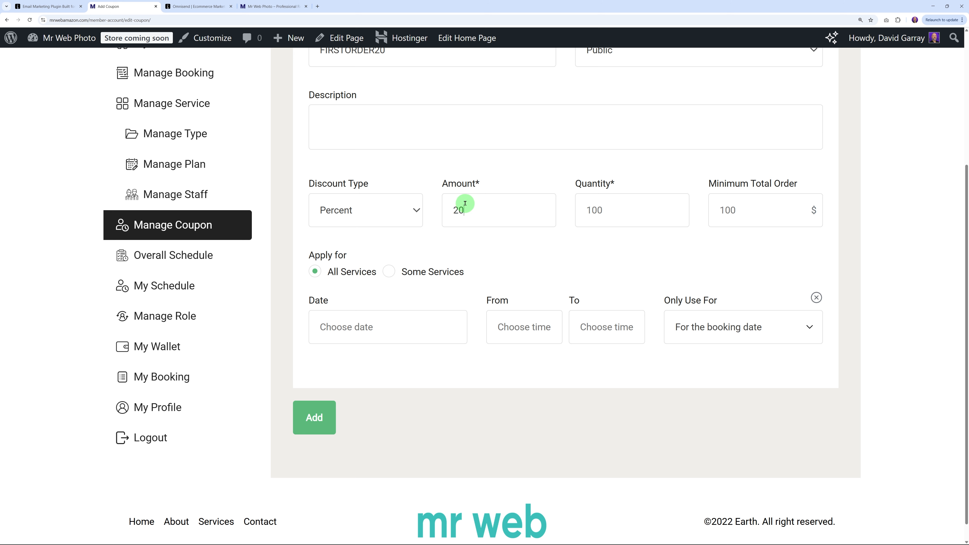
left_click(586, 217)
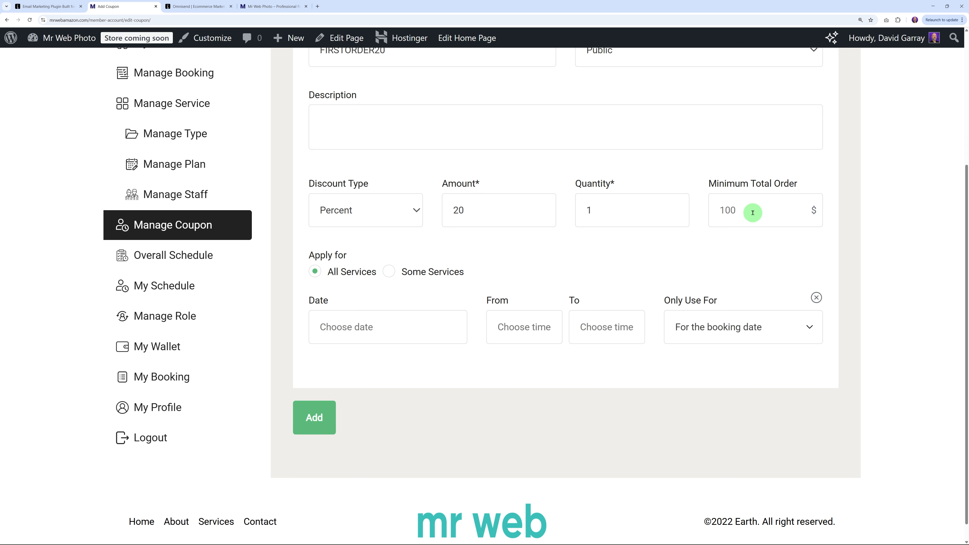
scroll(584, 258, "up", 3)
left_click_drag(396, 145, 320, 145)
key("ctrl+c")
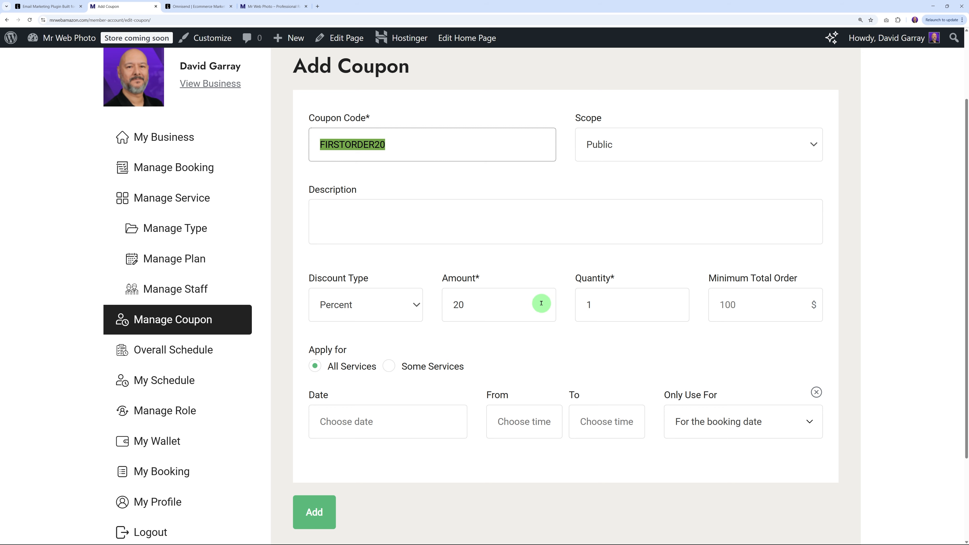
left_click(315, 513)
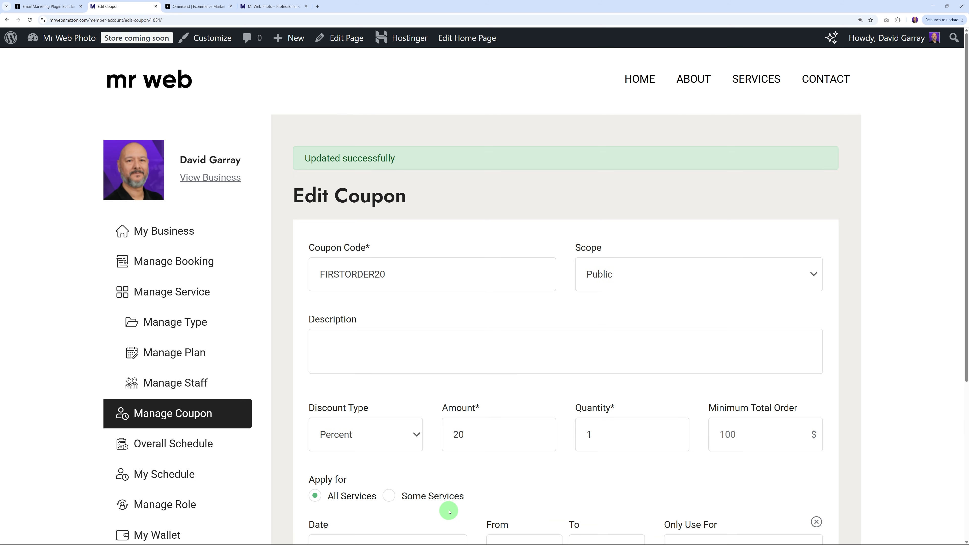
left_click(175, 414)
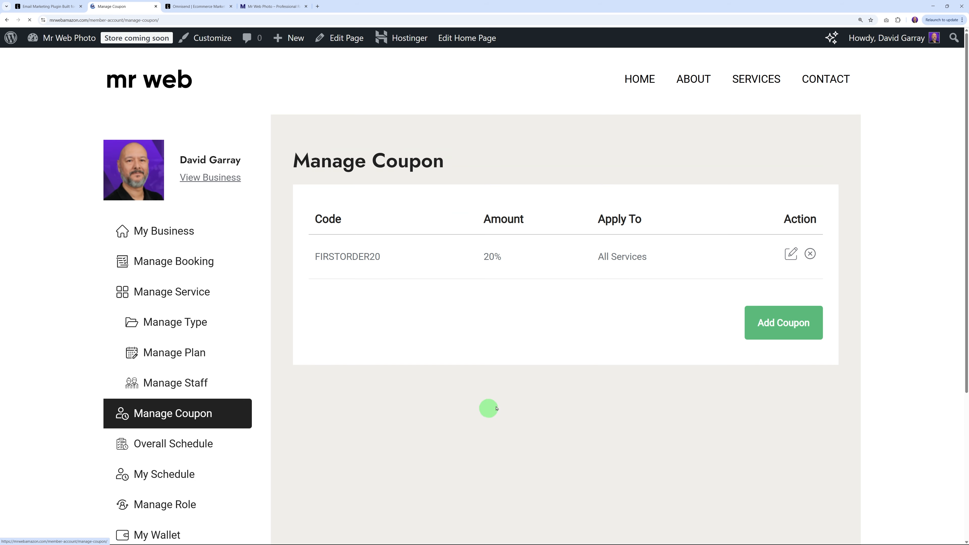
- Replace the email's placeholder discount code with FIRSTORDER20
left_click(189, 7)
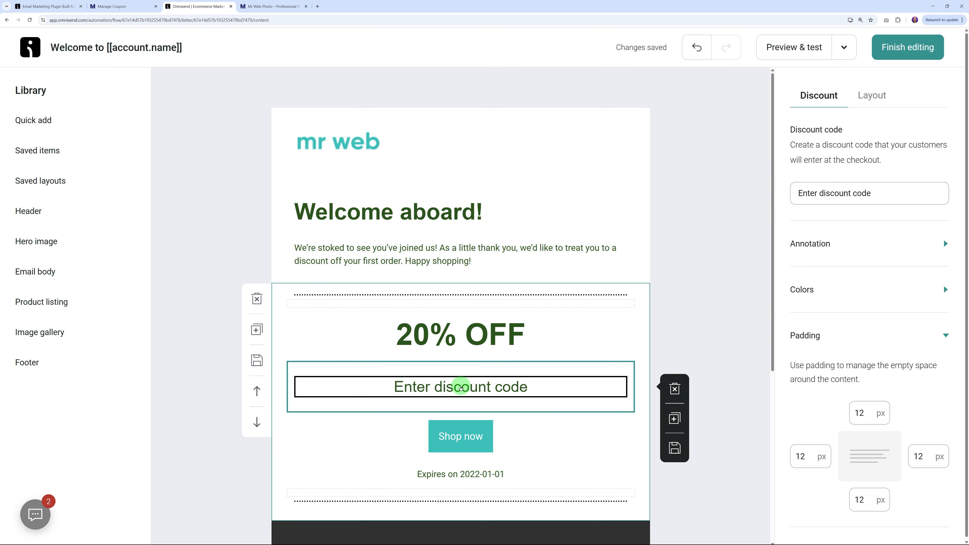
left_click_drag(875, 192, 794, 192)
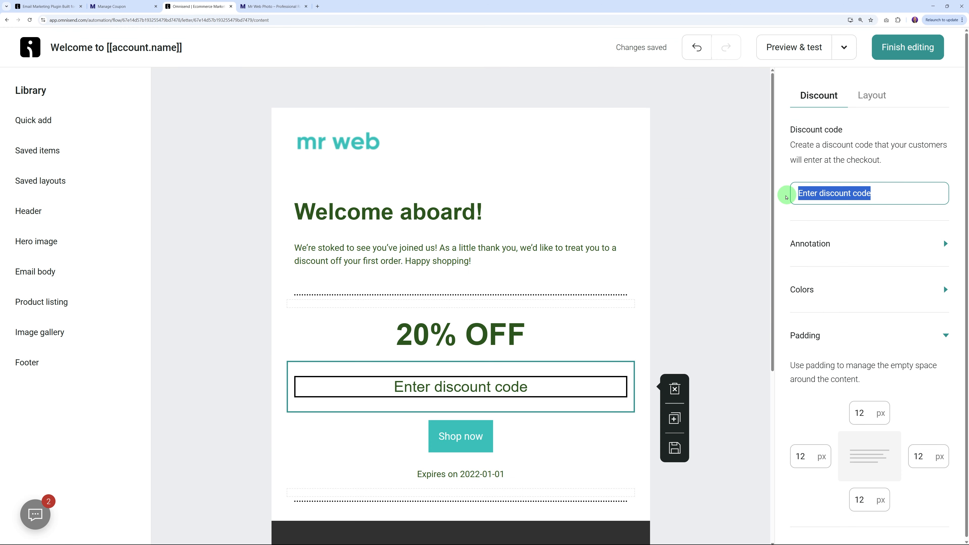
key("ctrl+v")
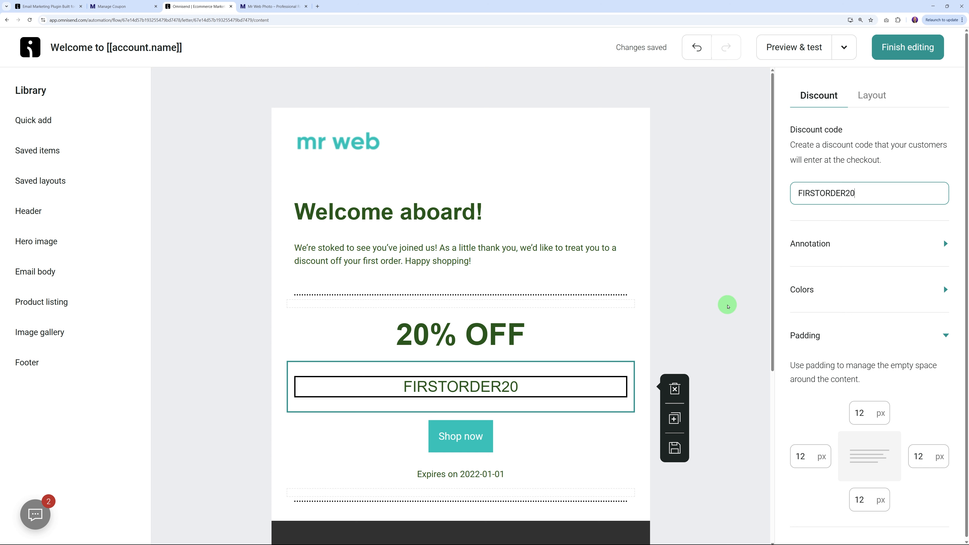
left_click(728, 305)
- Point the Shop now button's link to the copied Mr Web Photography business page URL
scroll(728, 306, "down", 3)
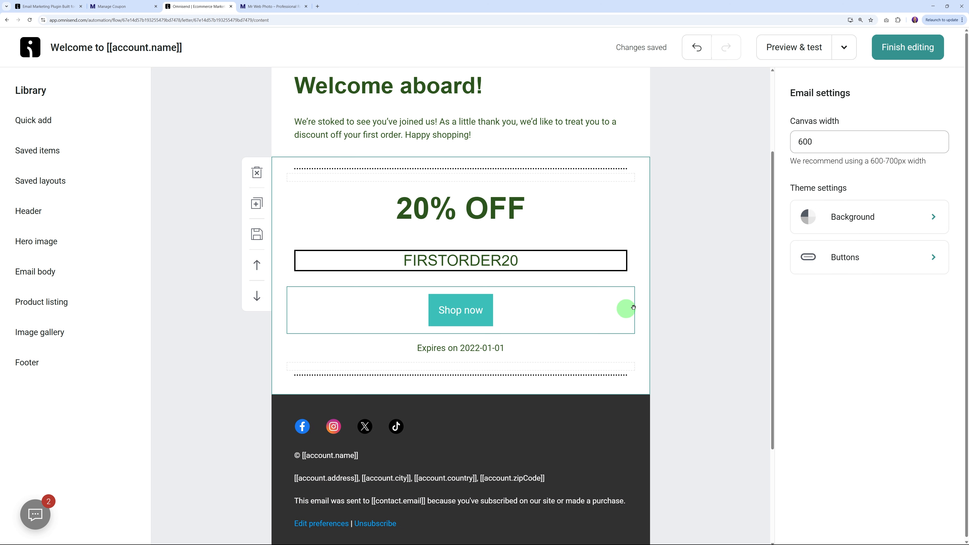
left_click(456, 310)
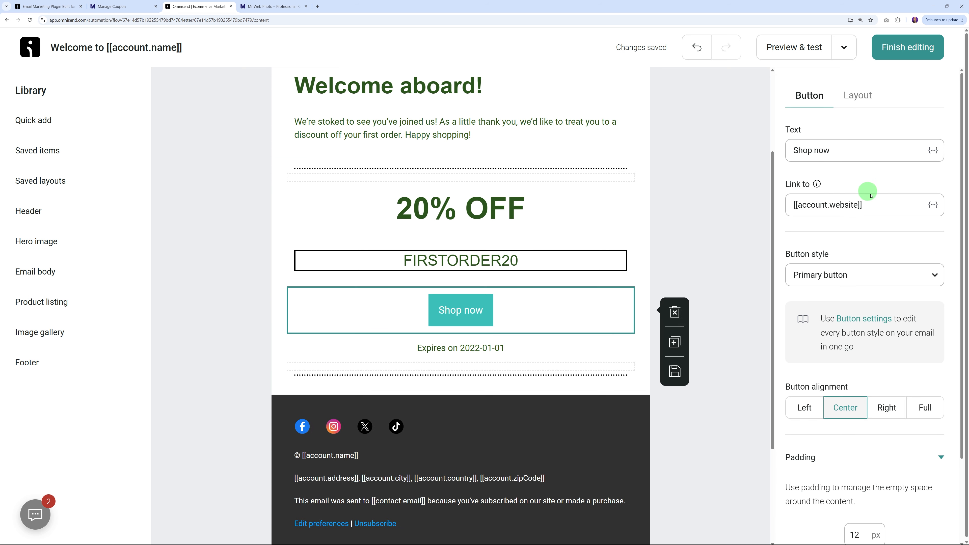
left_click_drag(893, 206, 778, 209)
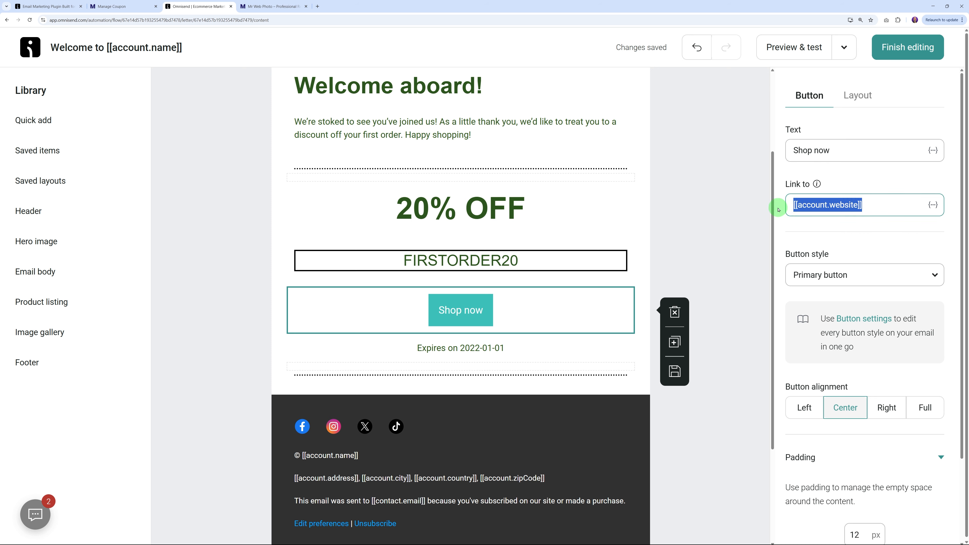
key("BackSpace")
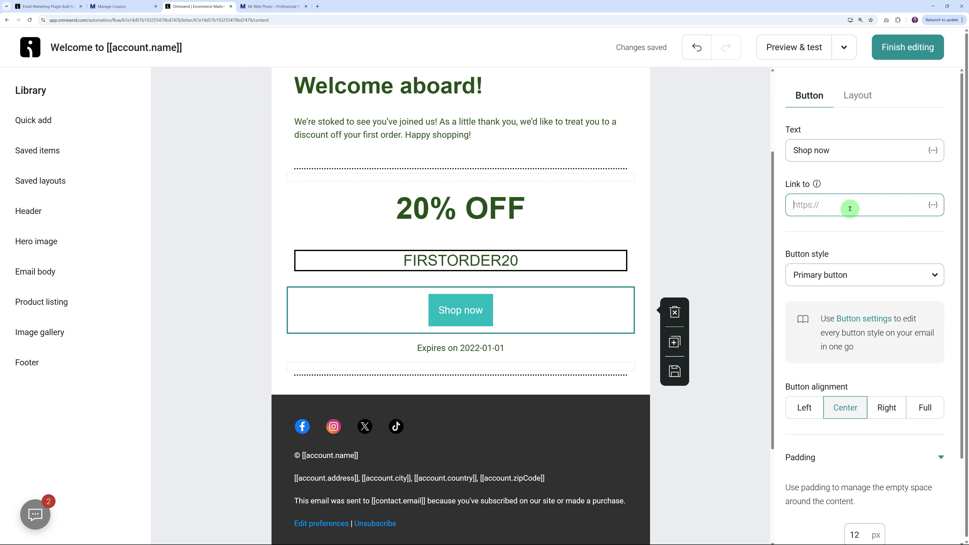
left_click(268, 6)
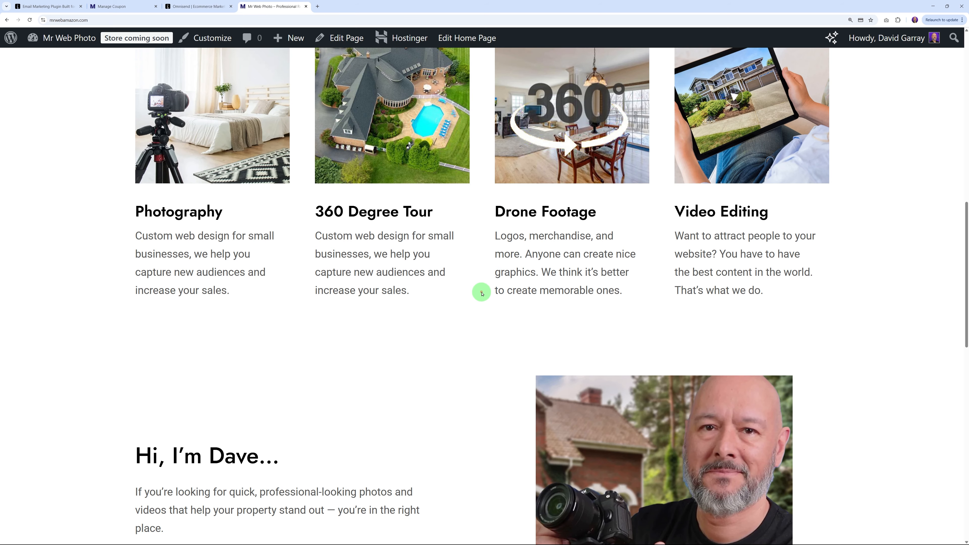
scroll(482, 293, "up", 10)
left_click(486, 248)
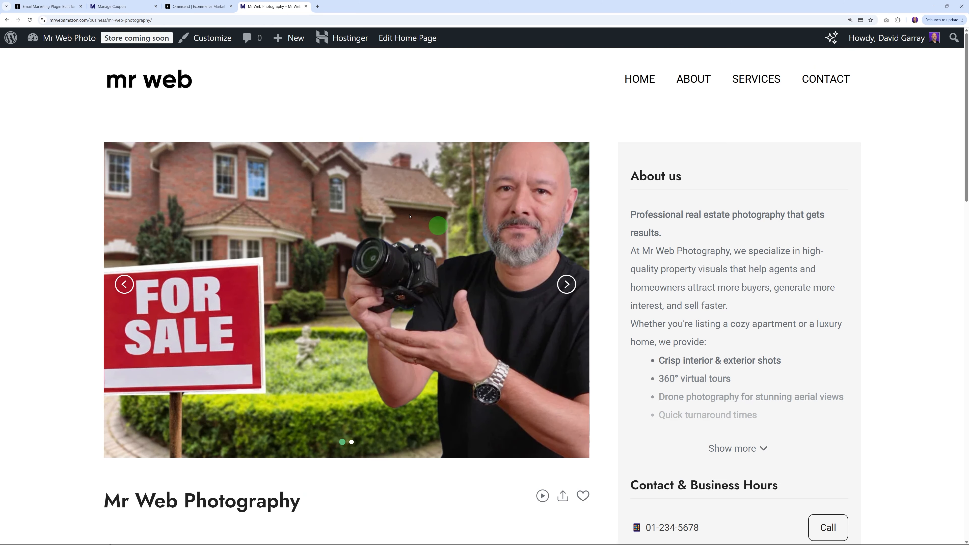
left_click(167, 19)
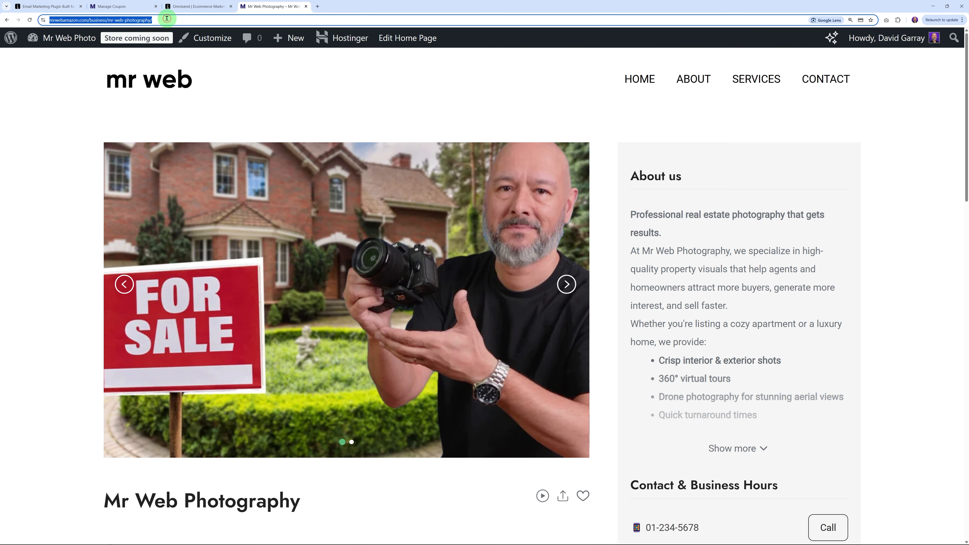
left_click(176, 10)
left_click(815, 203)
key("ctrl+v")
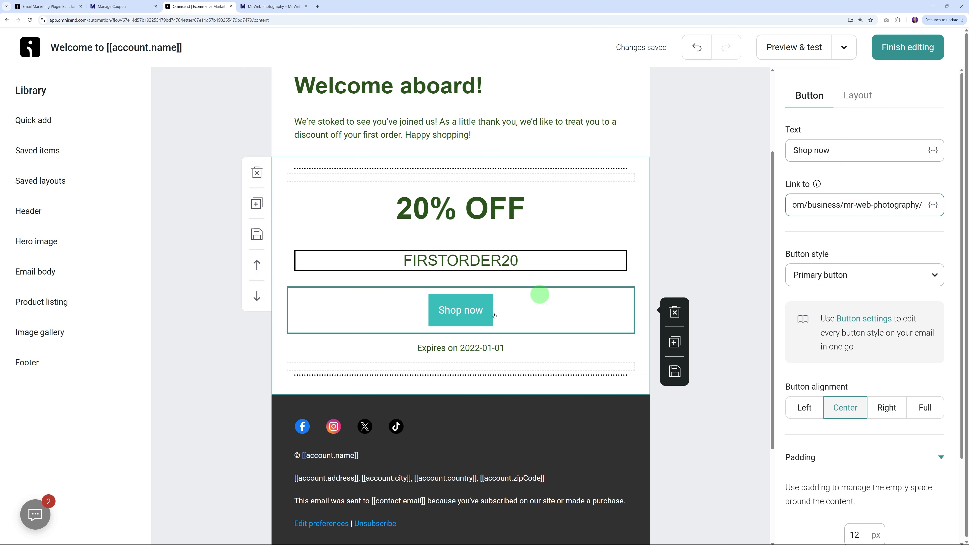
- Replace 'on 2022-01-01' with 'in 10 days' in the expiry line and finish editing
left_click(469, 350)
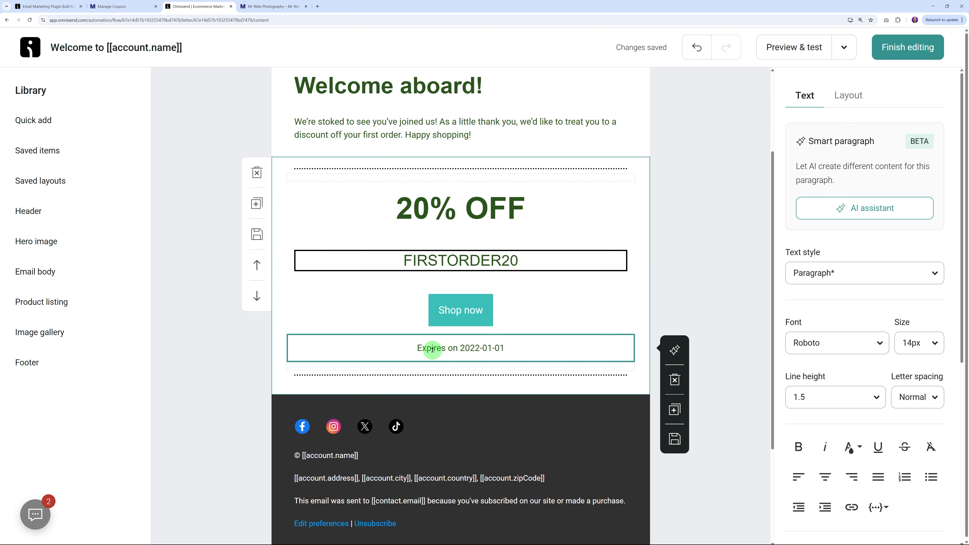
left_click_drag(458, 349, 511, 349)
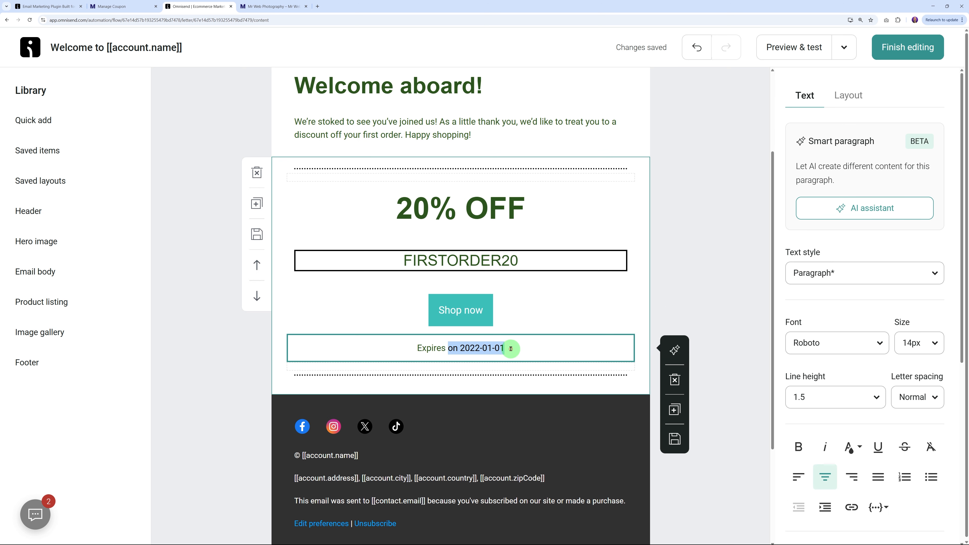
type("in")
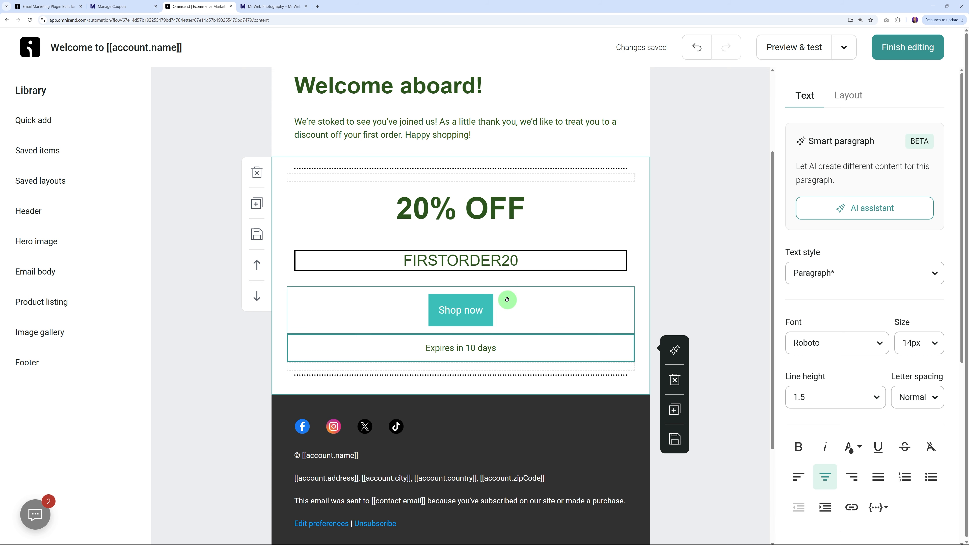
left_click(897, 52)
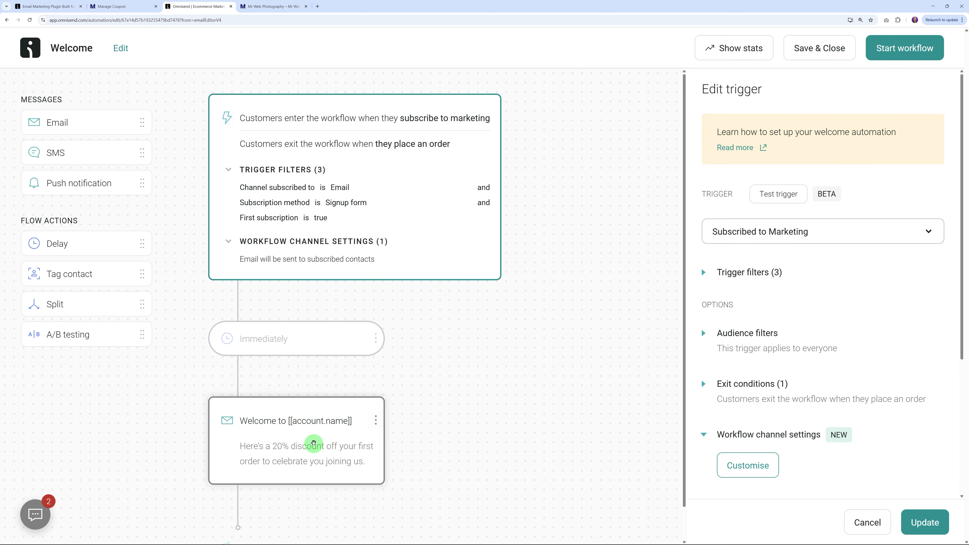
- Apply the trigger settings, start the Welcome workflow, and go to the signup forms list
left_click(925, 522)
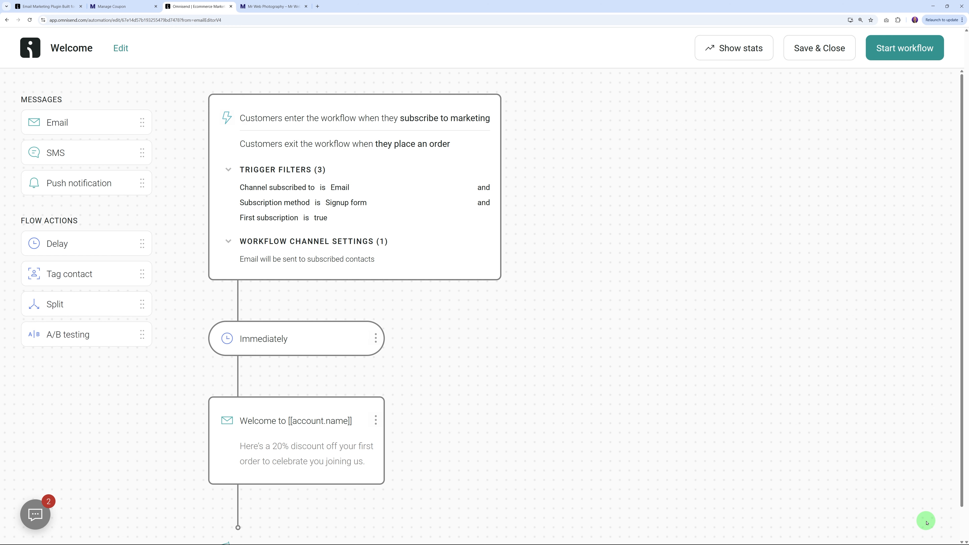
left_click(897, 53)
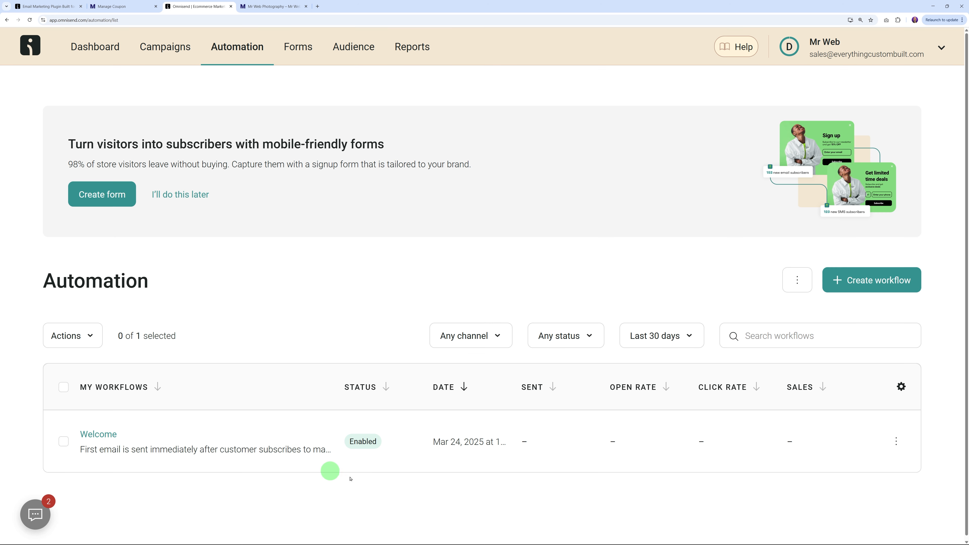
left_click(307, 48)
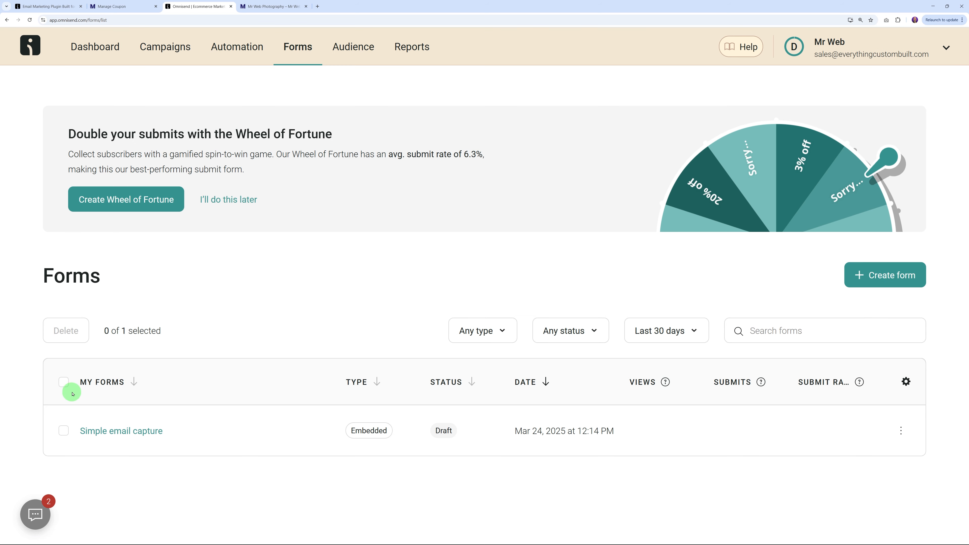
- Check the live site's home page, then open Simple email capture for editing to copy its embed code
left_click(292, 6)
left_click(169, 79)
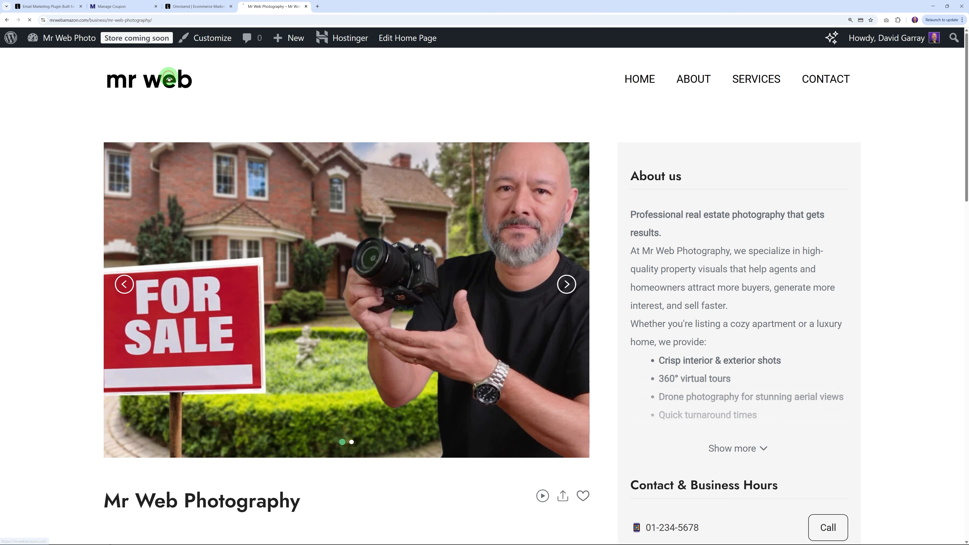
scroll(701, 318, "down", 12)
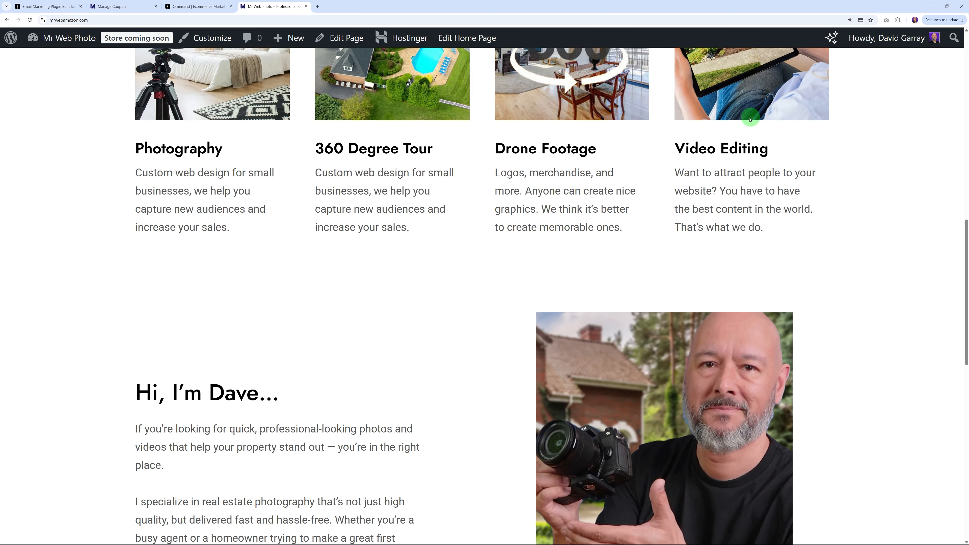
scroll(495, 286, "down", 3)
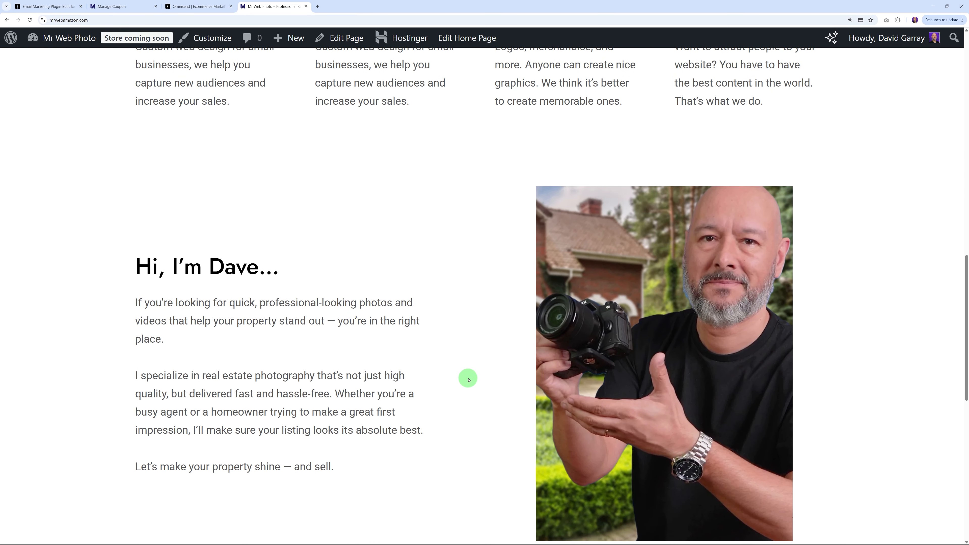
scroll(469, 380, "up", 4)
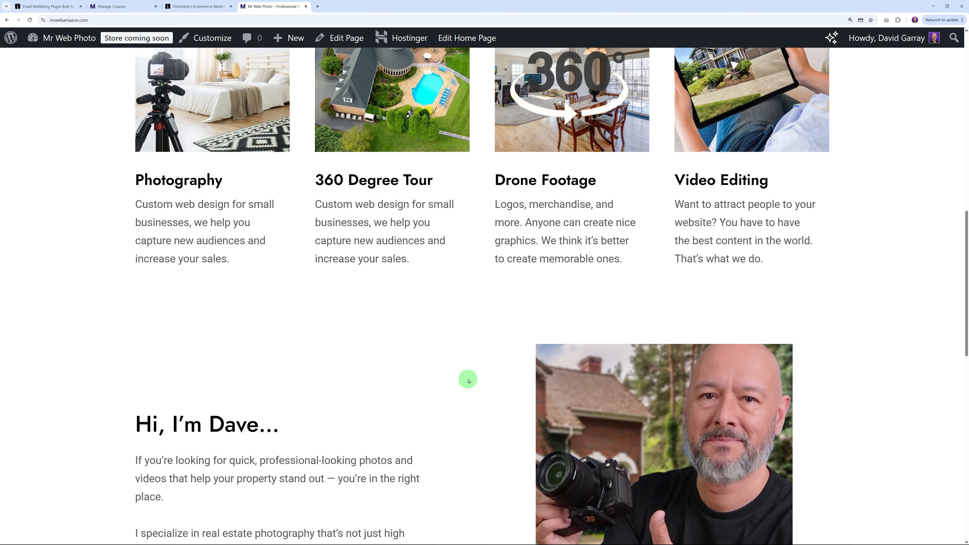
left_click(206, 6)
left_click(904, 432)
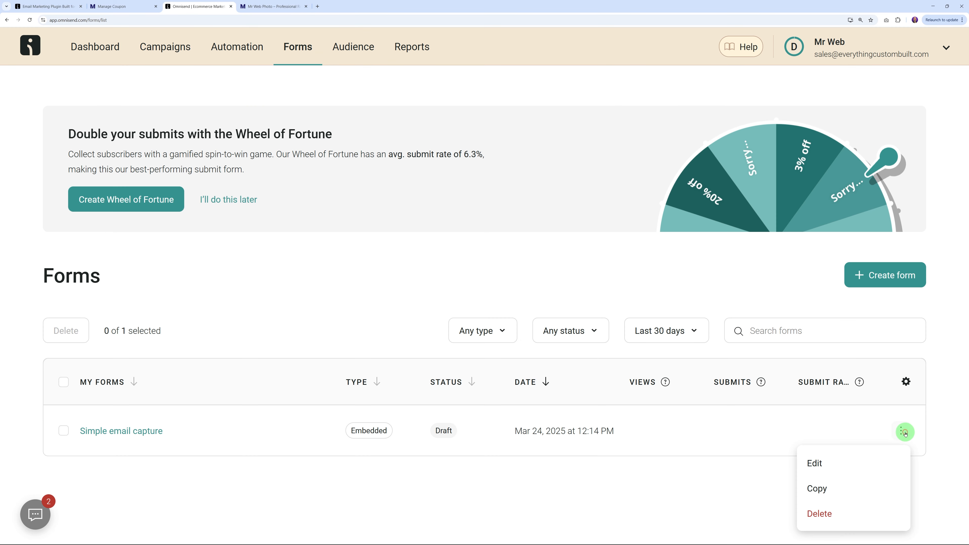
left_click(846, 464)
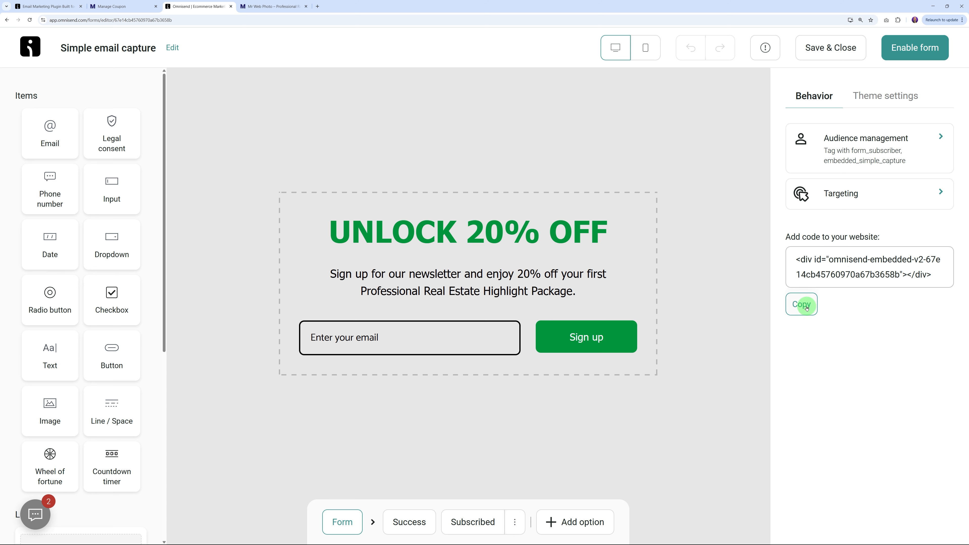
- Open the WordPress Home page in the editor and scroll to the services section
left_click(126, 6)
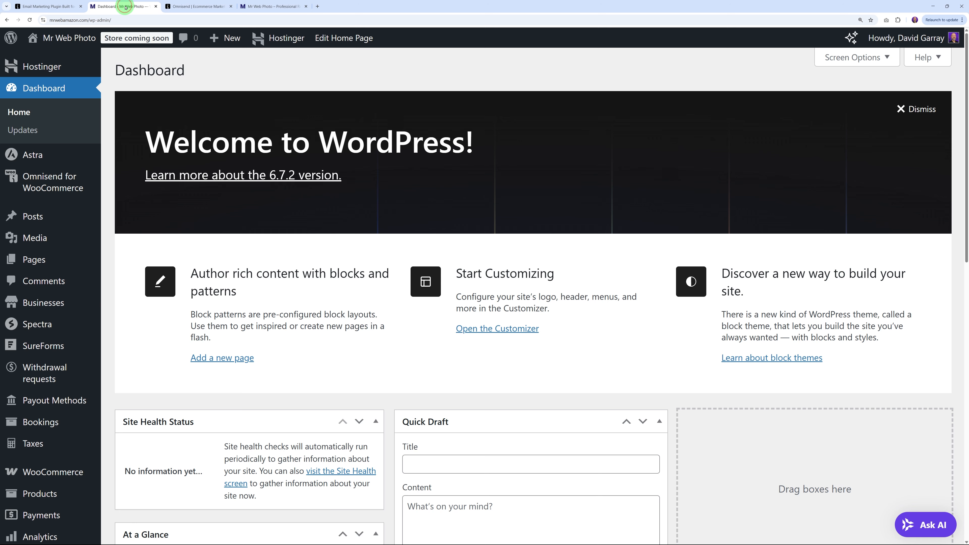
left_click(32, 259)
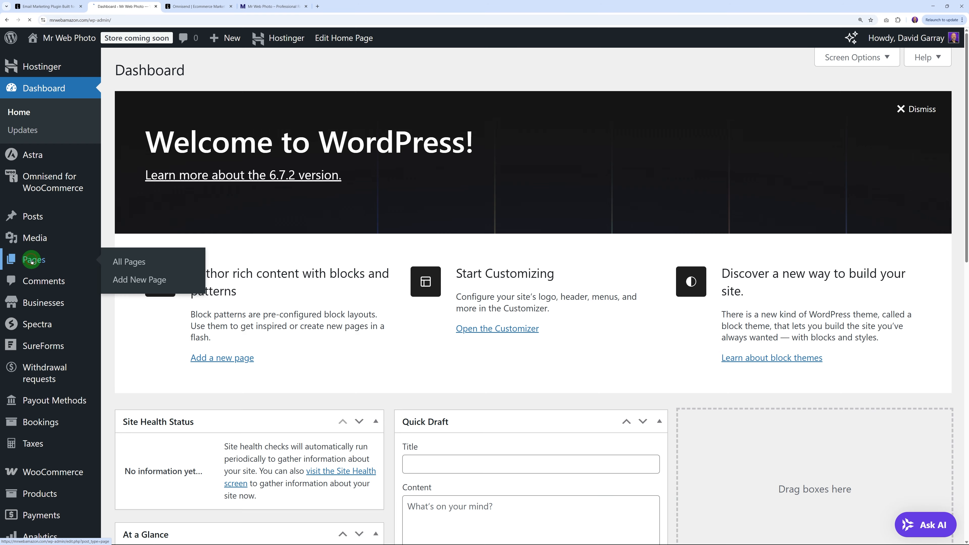
scroll(381, 283, "down", 2)
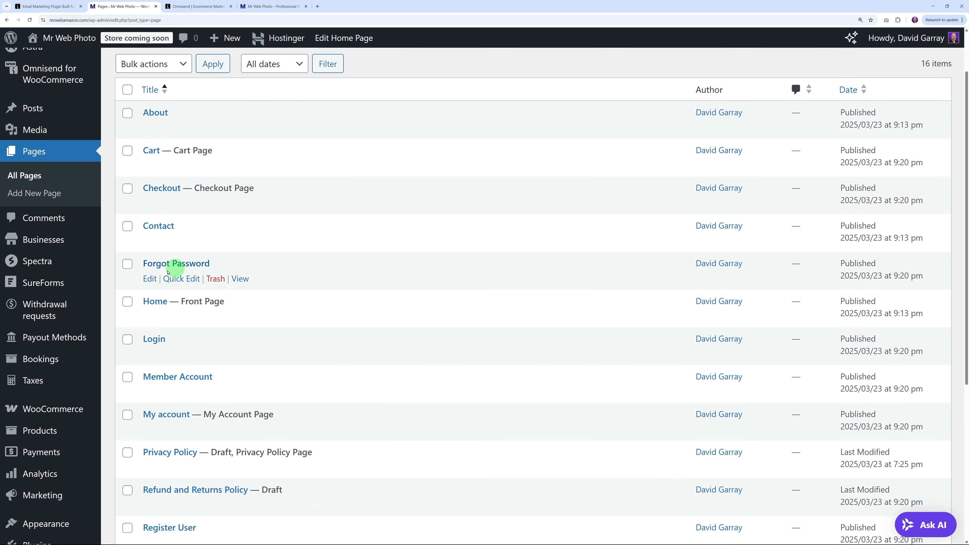
left_click(155, 301)
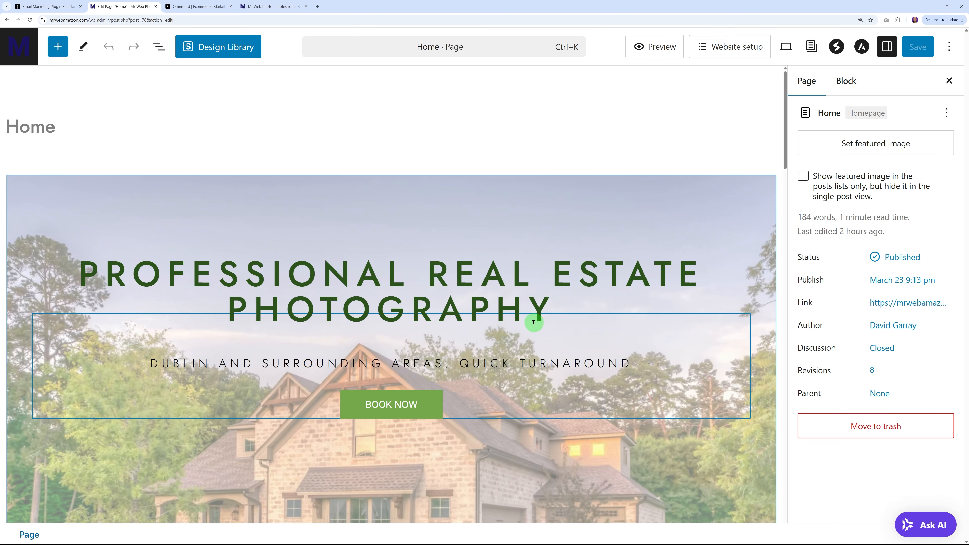
scroll(534, 320, "down", 5)
scroll(524, 324, "down", 15)
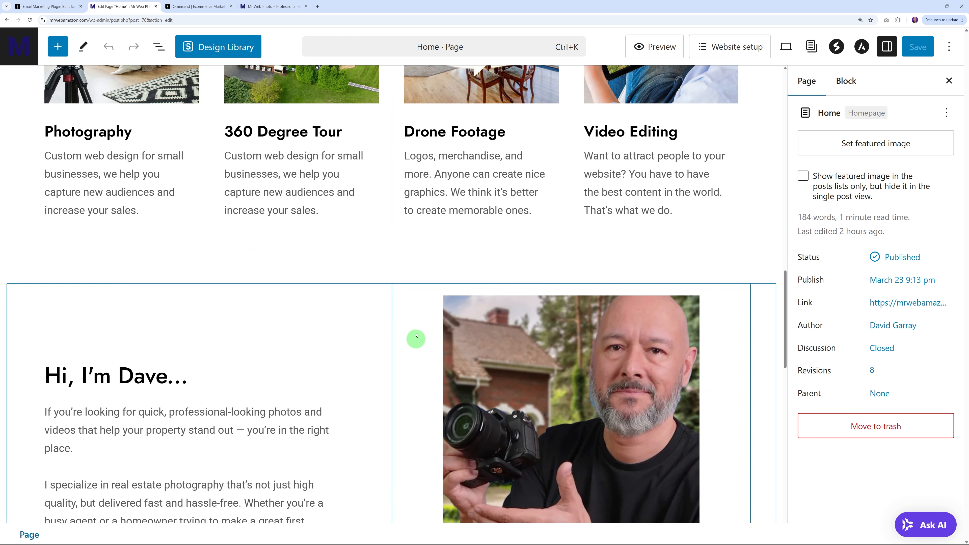
- Insert a Custom HTML block with the pasted embed code below the services, save, and reload the live site
mouse_move(411, 274)
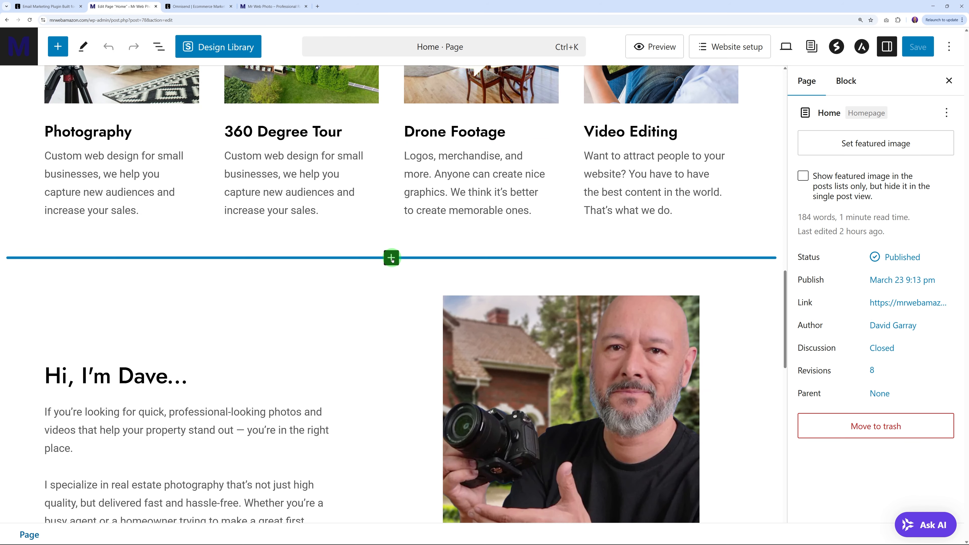
left_click(393, 261)
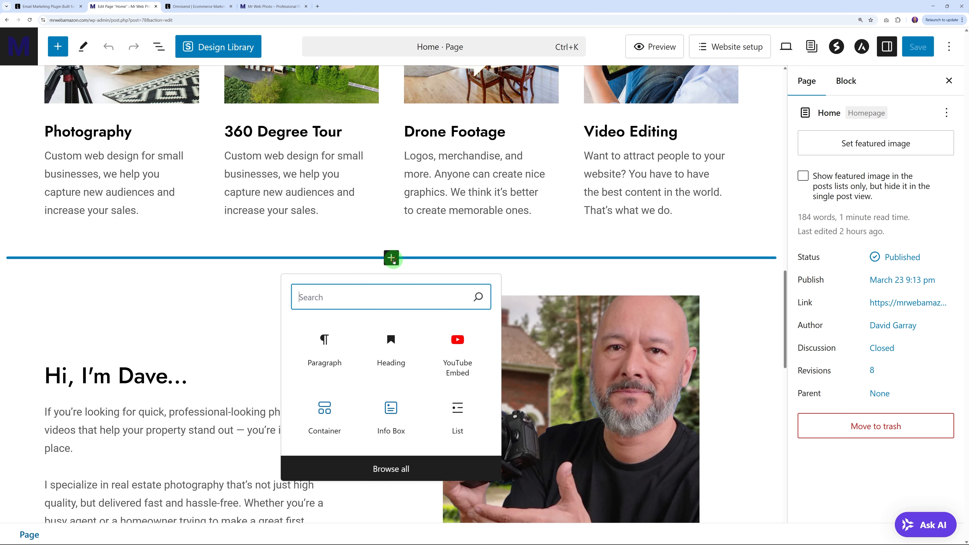
left_click(370, 299)
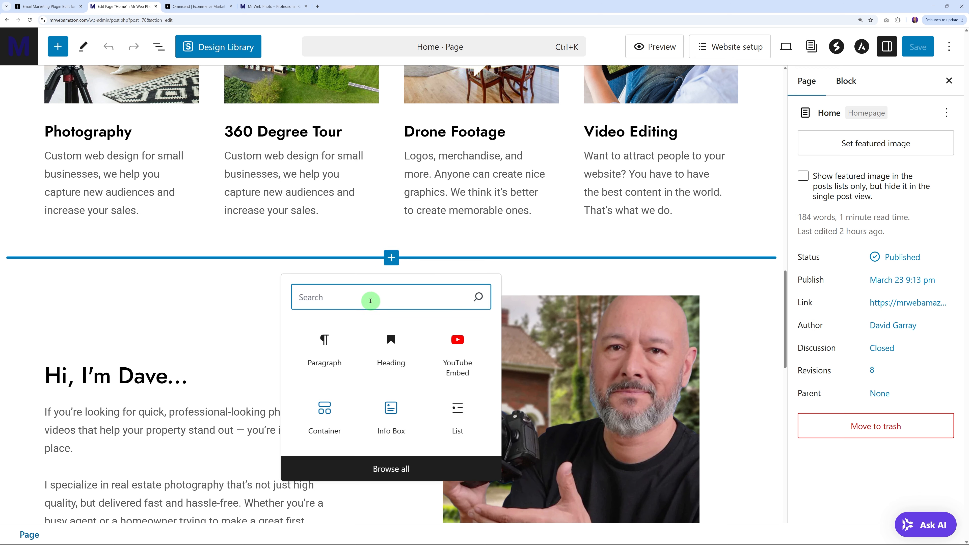
type("html")
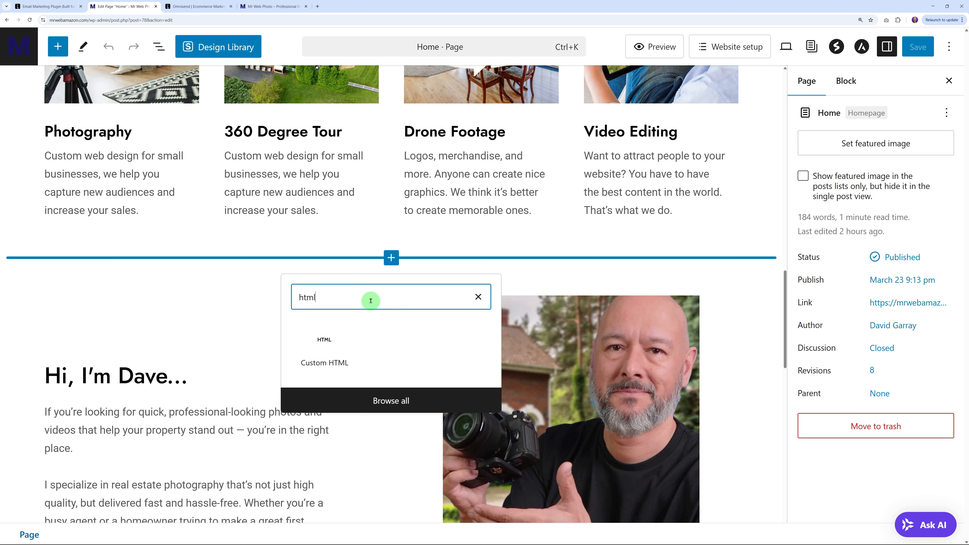
left_click(322, 344)
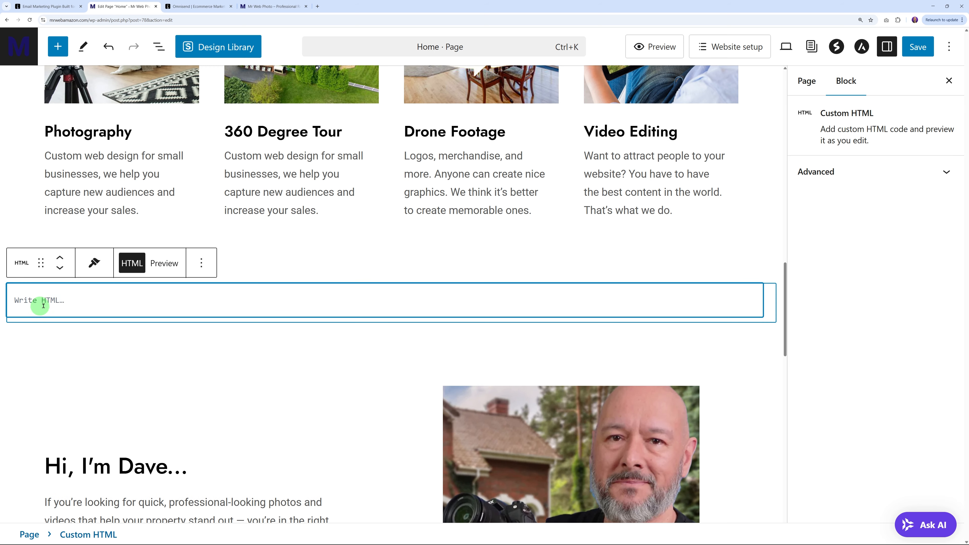
type("<div id=\"omnisend-embedded-v2-67e14cb45760970a67b3658b\"></div>")
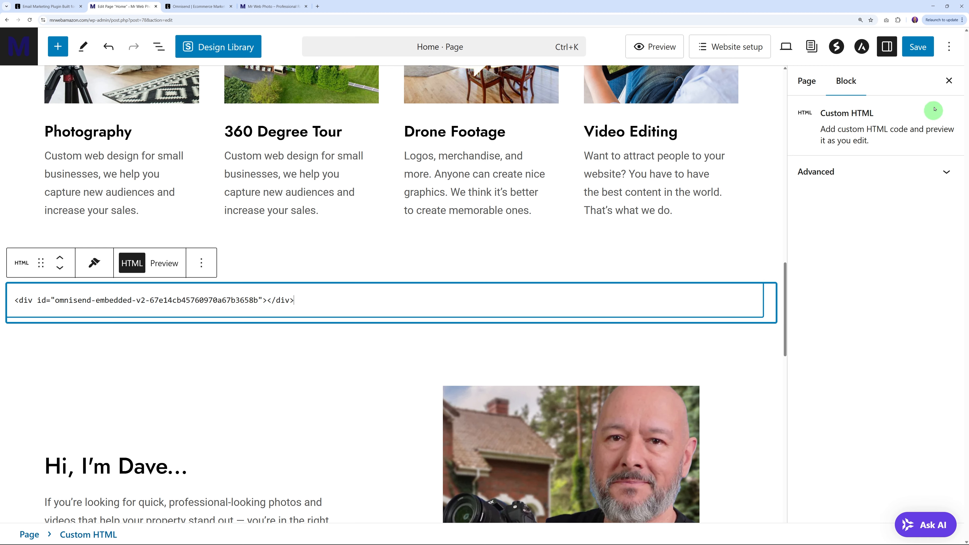
left_click(918, 47)
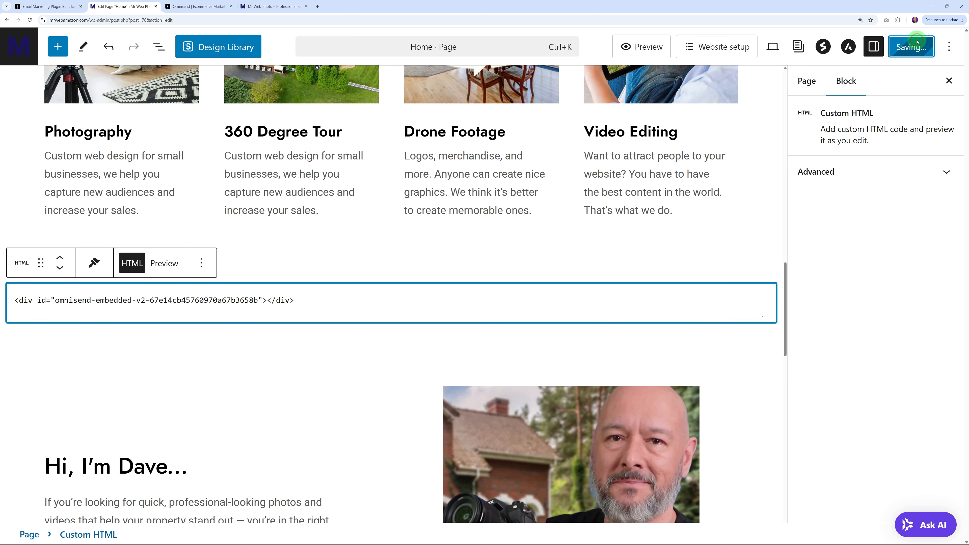
left_click(273, 6)
left_click(30, 20)
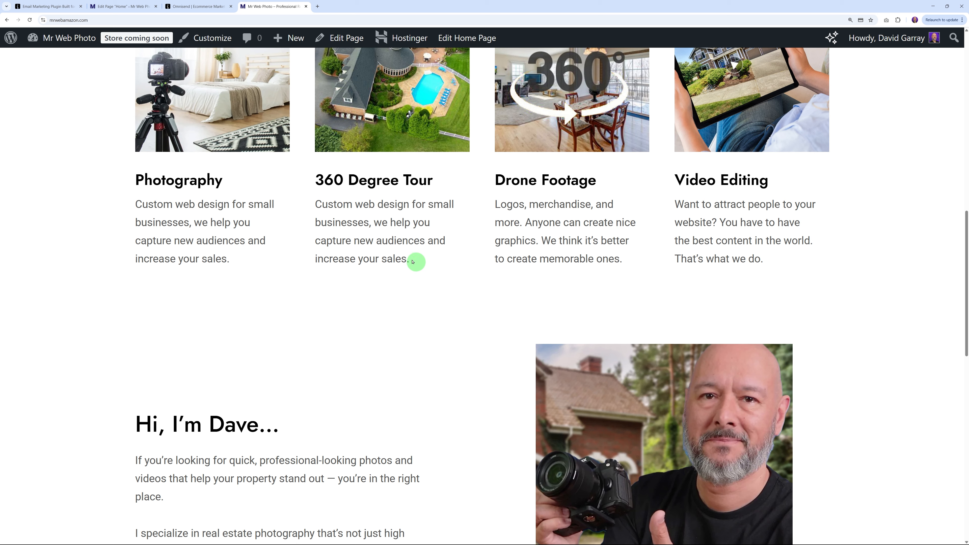
- Enable the Simple email capture form on the Free plan, then return to the Mr Web Photo site
left_click(195, 6)
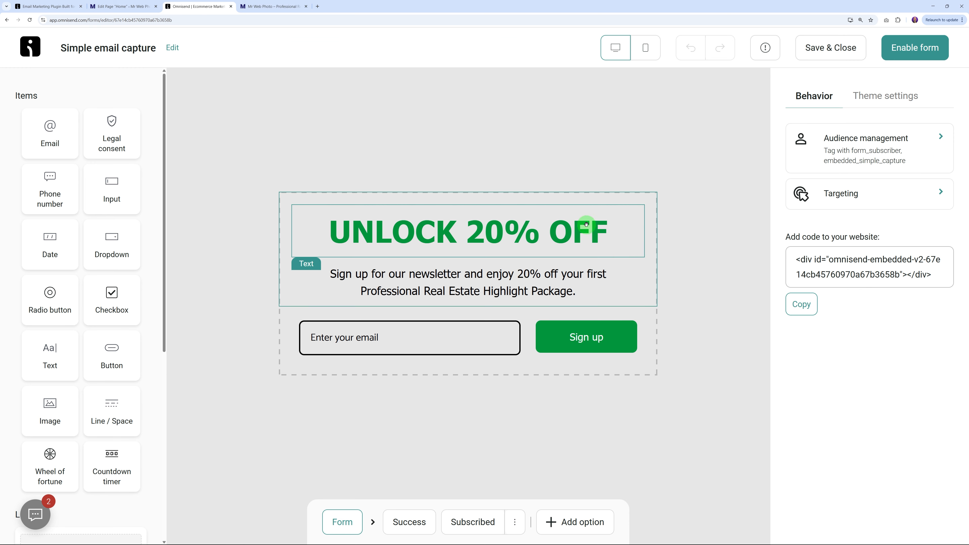
left_click(930, 60)
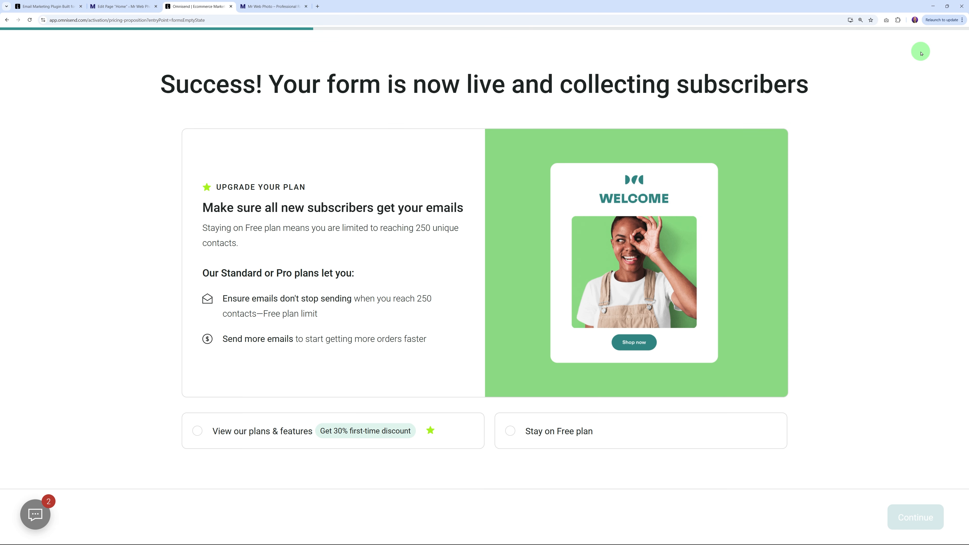
left_click(539, 439)
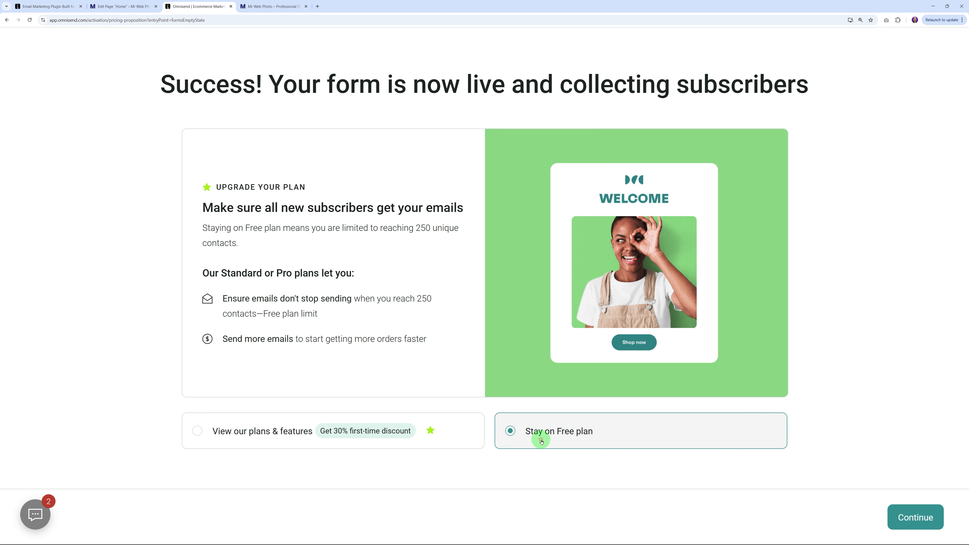
left_click(896, 518)
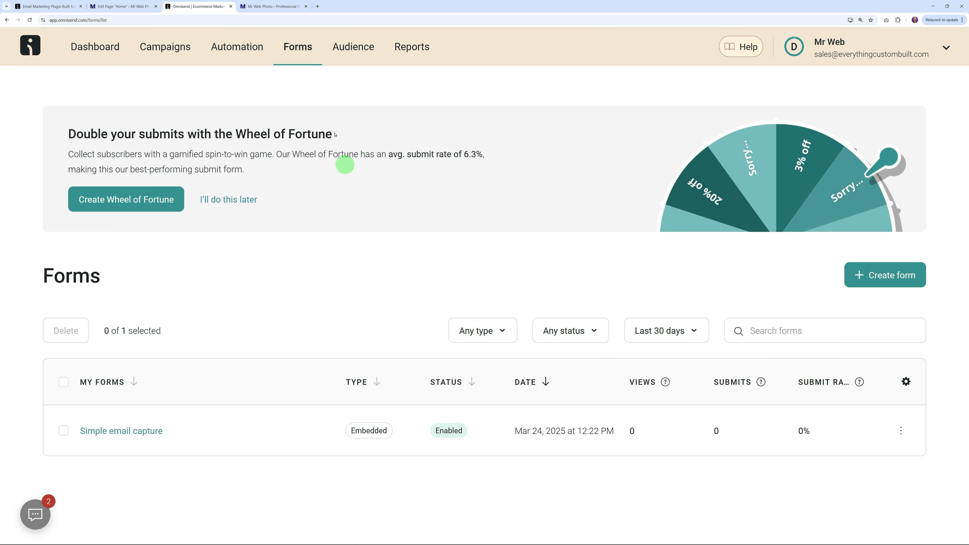
left_click(283, 4)
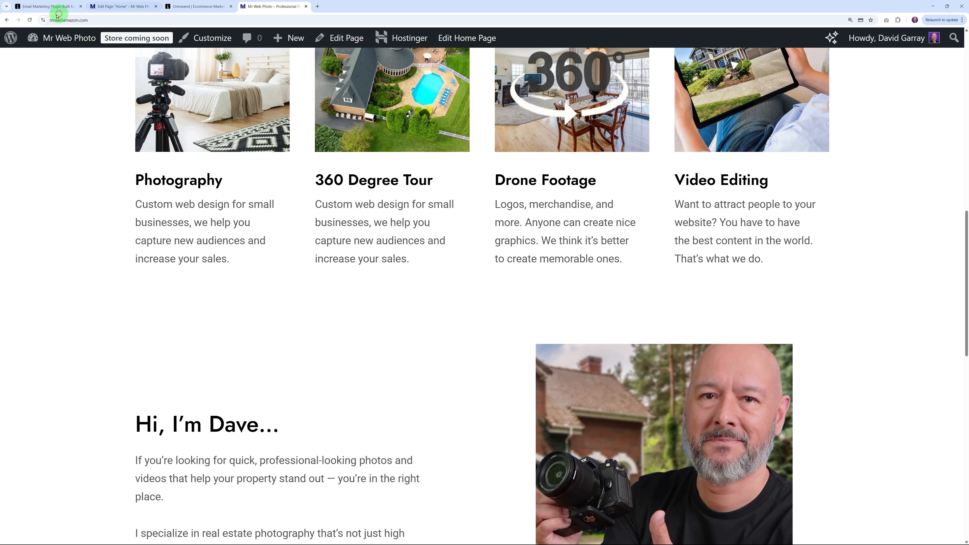
- Reload the home page and scroll to check the UNLOCK 20% OFF form below the service cards
left_click(30, 21)
scroll(670, 264, "down", 5)
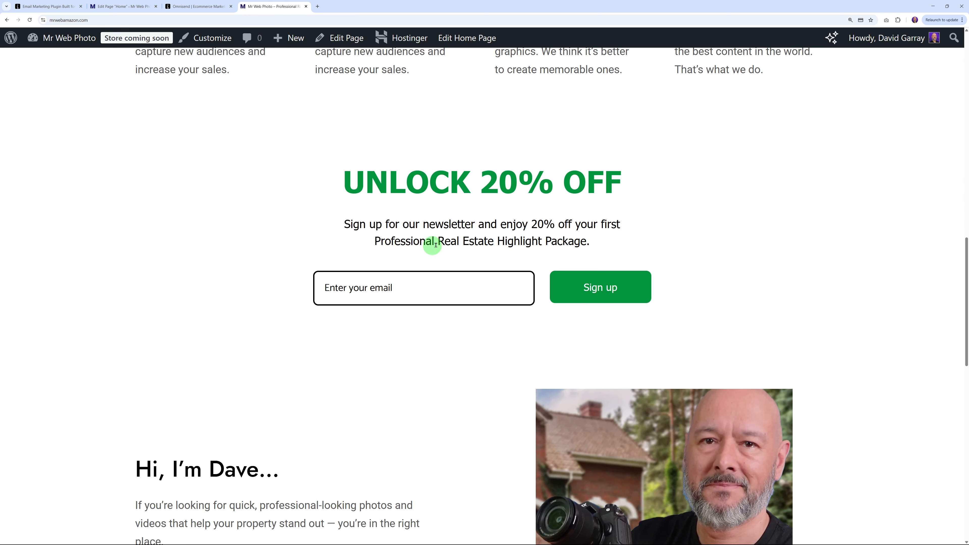
scroll(820, 336, "down", 5)
scroll(854, 346, "up", 1)
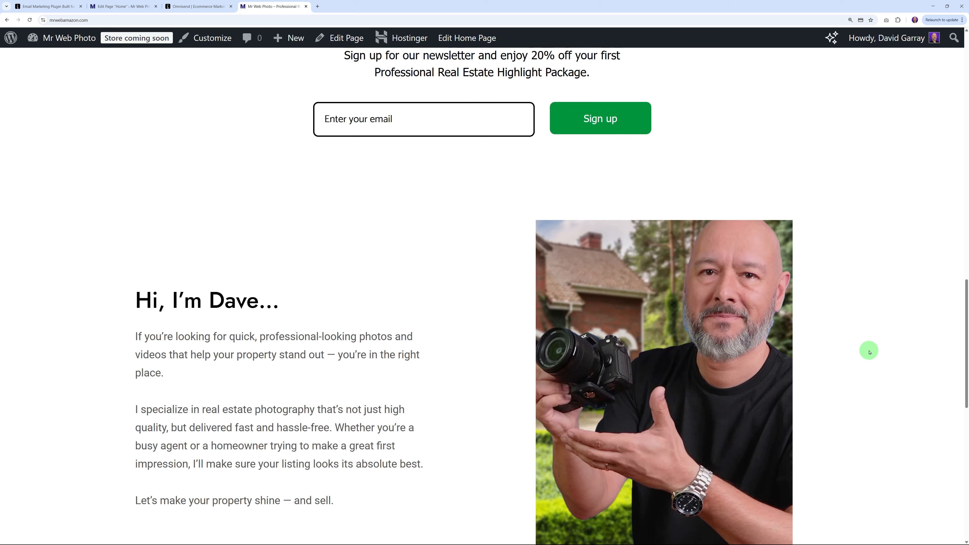
scroll(869, 351, "up", 20)
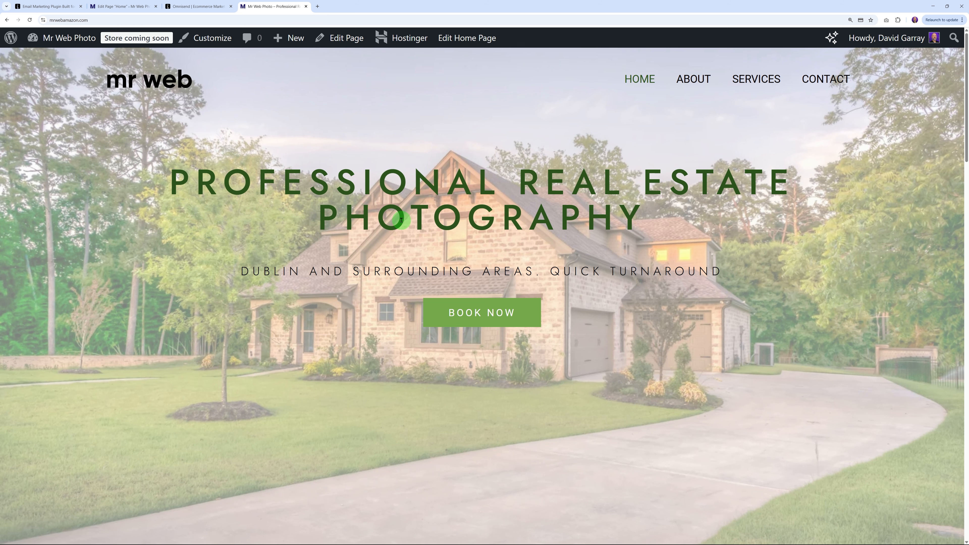
scroll(763, 307, "down", 10)
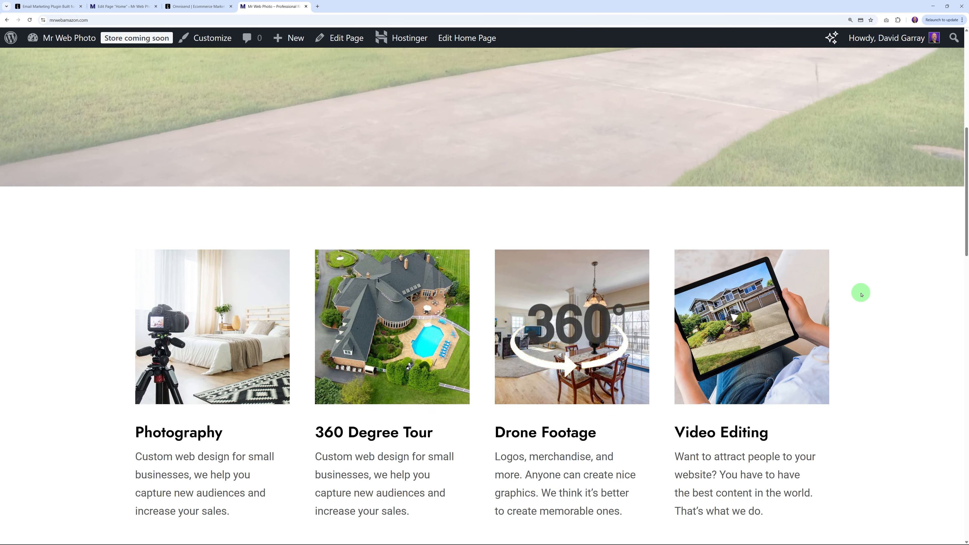
scroll(890, 316, "down", 2)
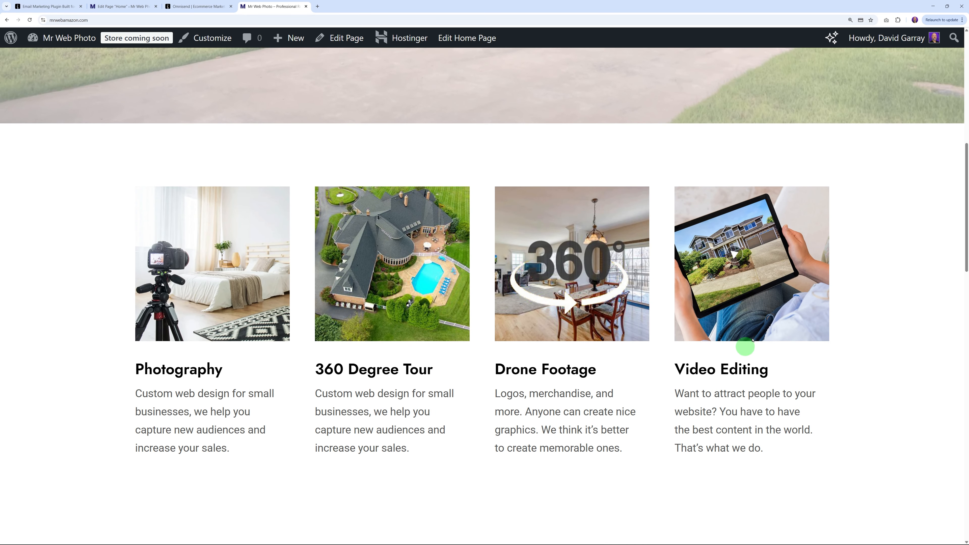
scroll(804, 318, "down", 10)
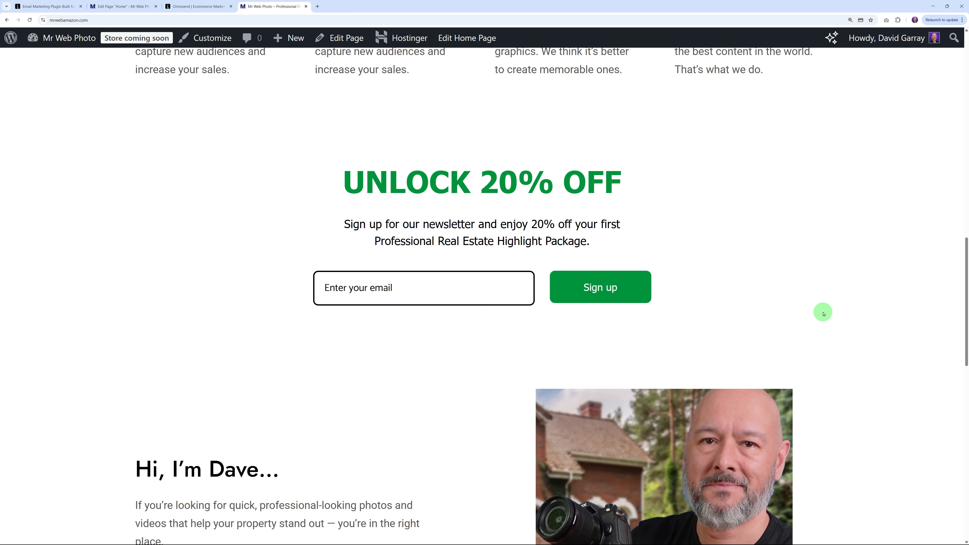
scroll(828, 313, "down", 7)
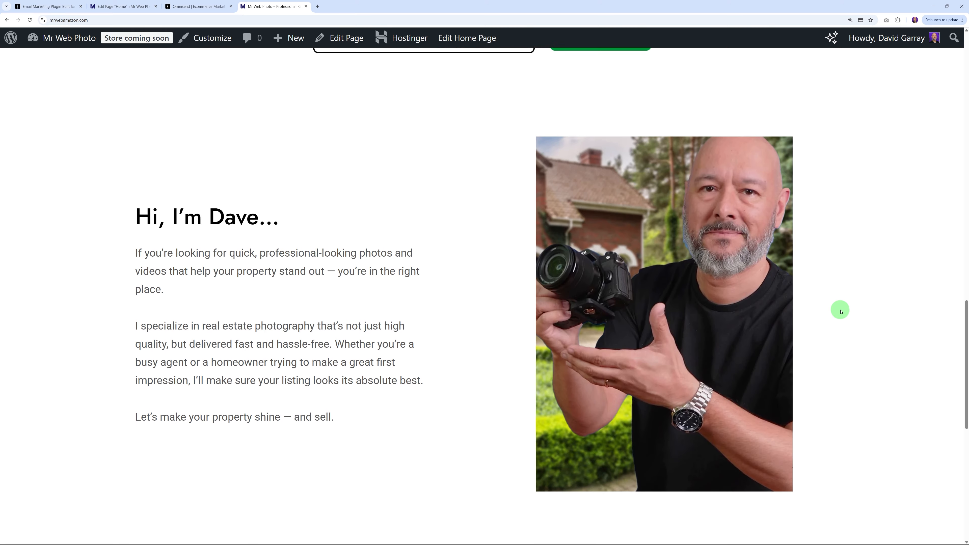
scroll(841, 312, "down", 2)
scroll(683, 280, "down", 10)
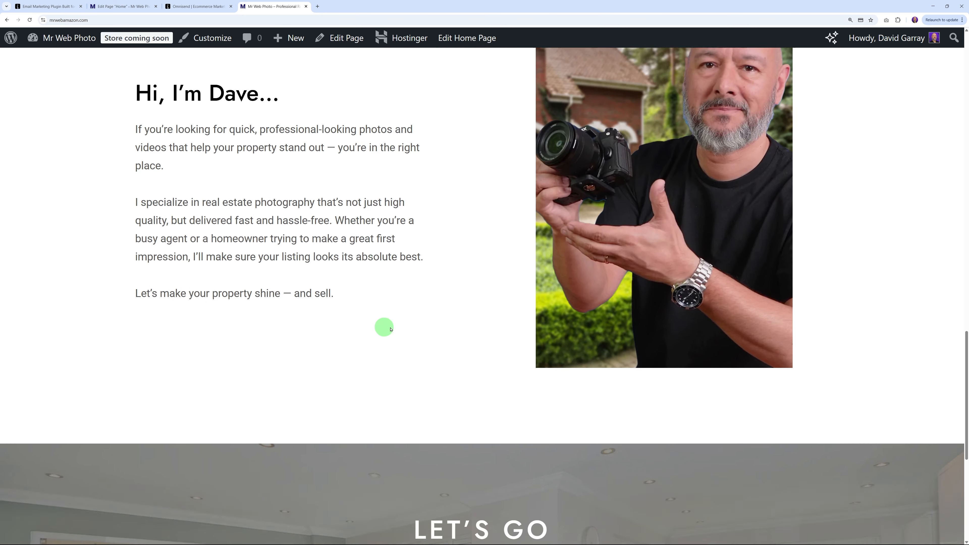
scroll(869, 390, "up", 18)
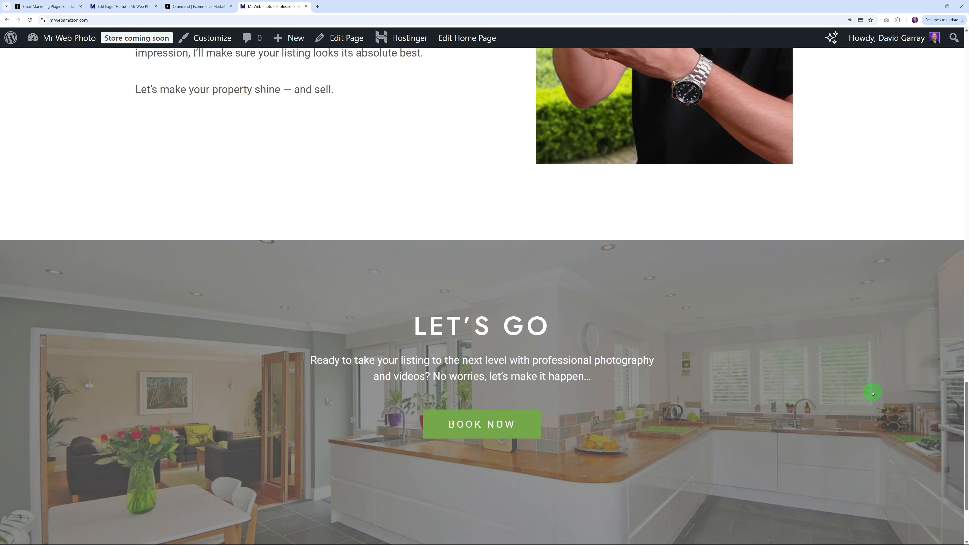
scroll(869, 390, "up", 5)
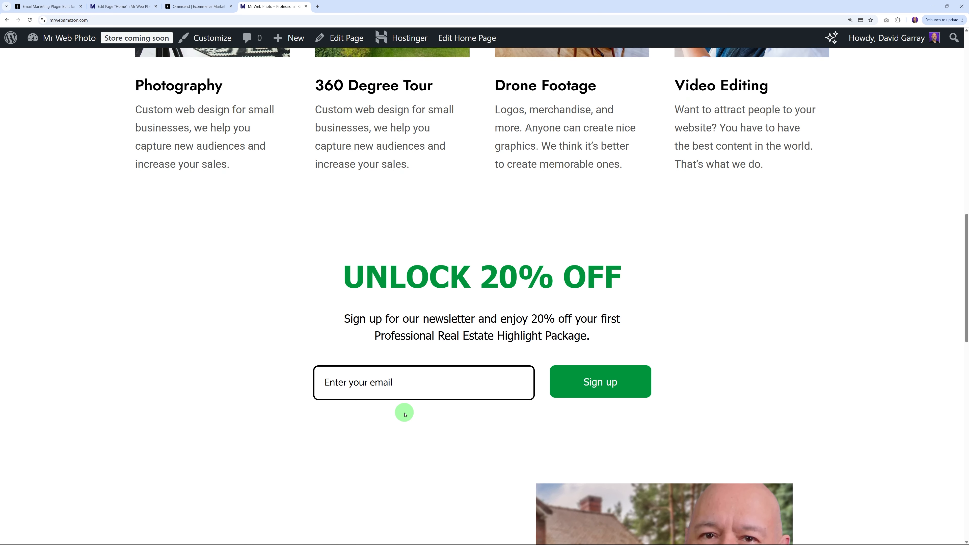
- Submit a test email address through the home page signup form
left_click(403, 379)
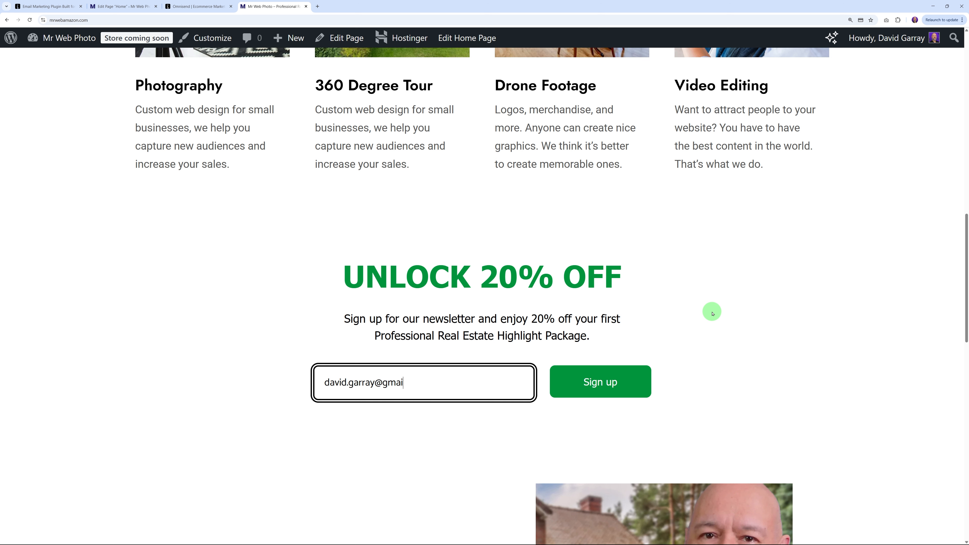
left_click(605, 391)
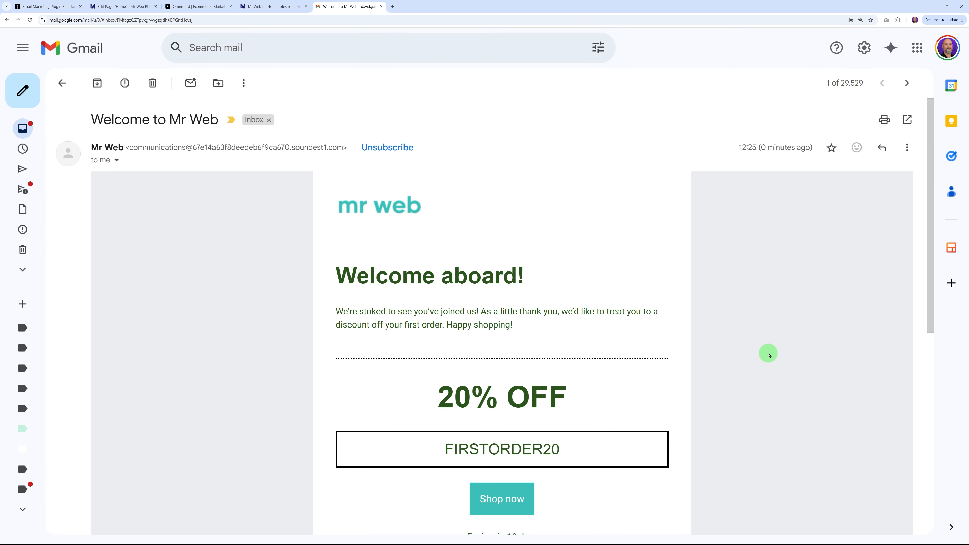
- Copy FIRSTORDER20 from the Welcome to Mr Web email and follow its Shop now link
scroll(566, 296, "down", 3)
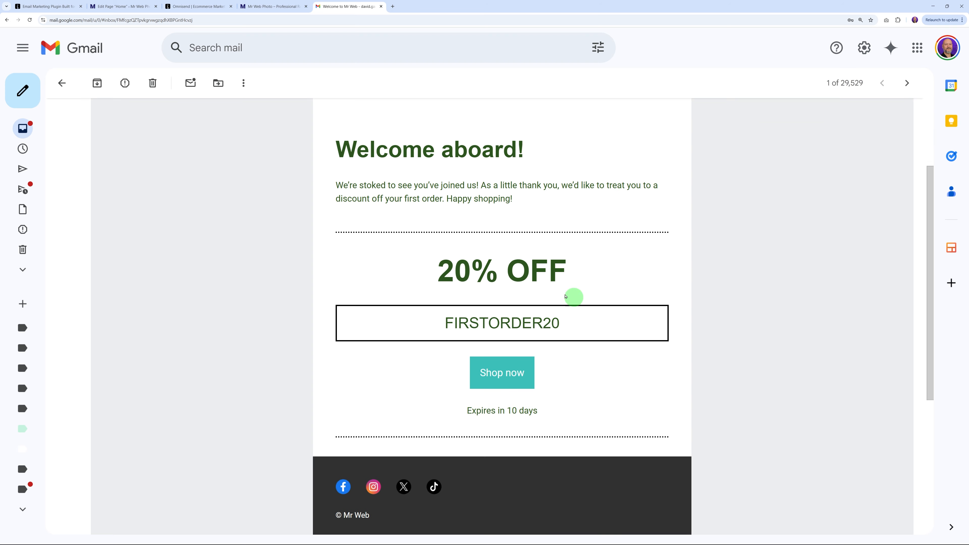
double_click(491, 325)
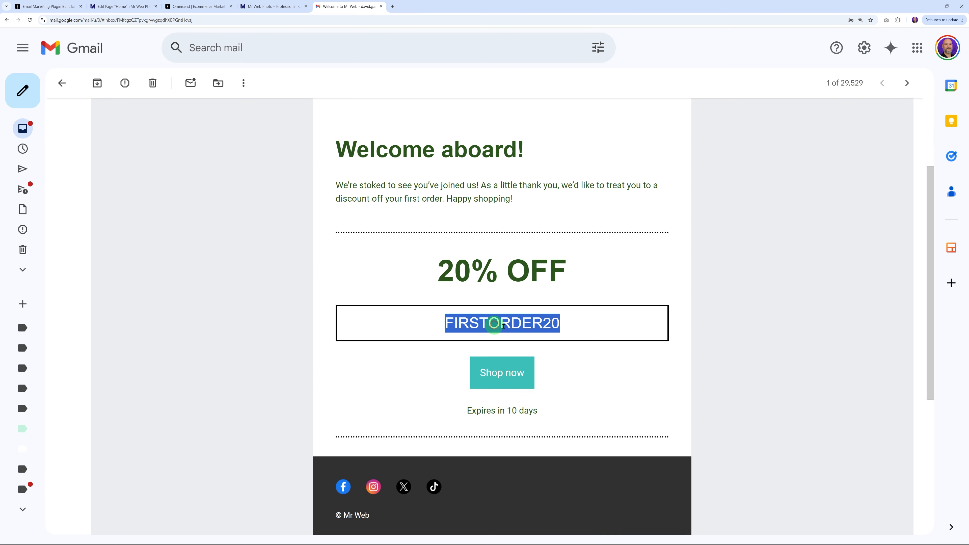
left_click(497, 377)
- Book the Professional Real Estate Highlight Package with coupon FIRSTORDER20 for $159.20, then view Omnisend Campaigns
scroll(571, 340, "down", 10)
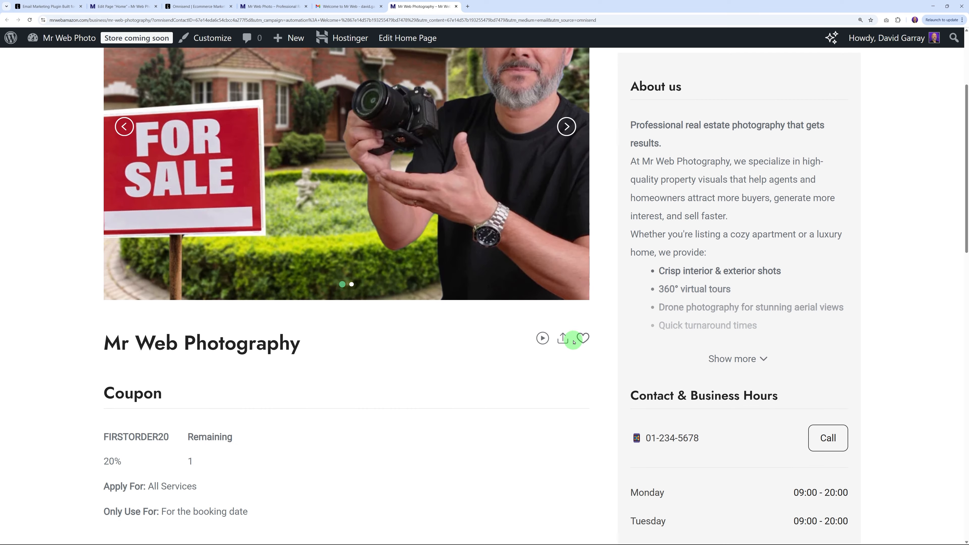
scroll(312, 341, "down", 3)
left_click(563, 343)
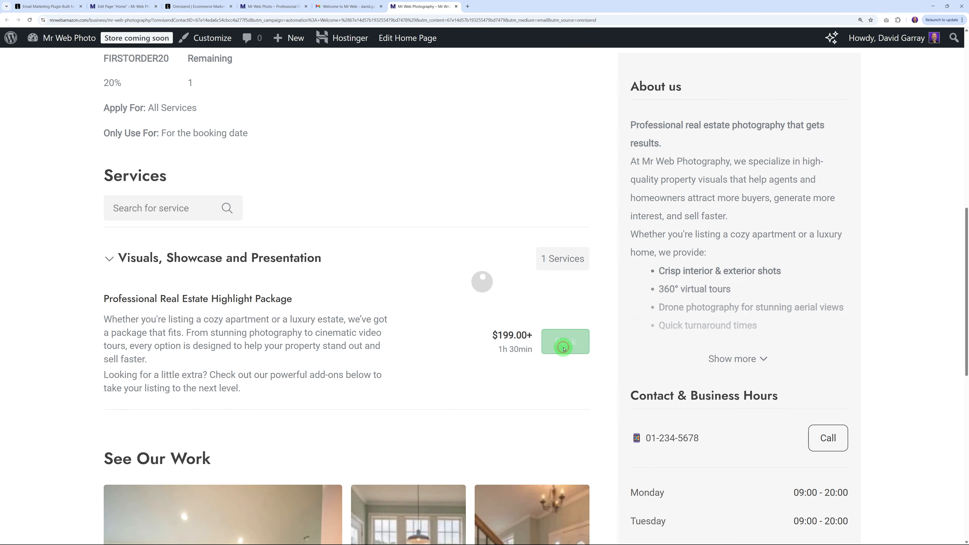
left_click(373, 428)
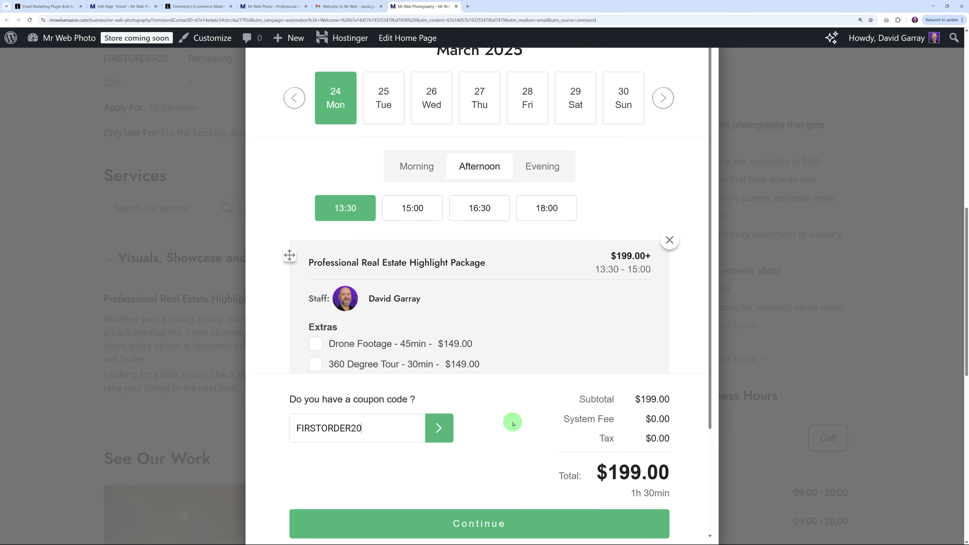
left_click(438, 427)
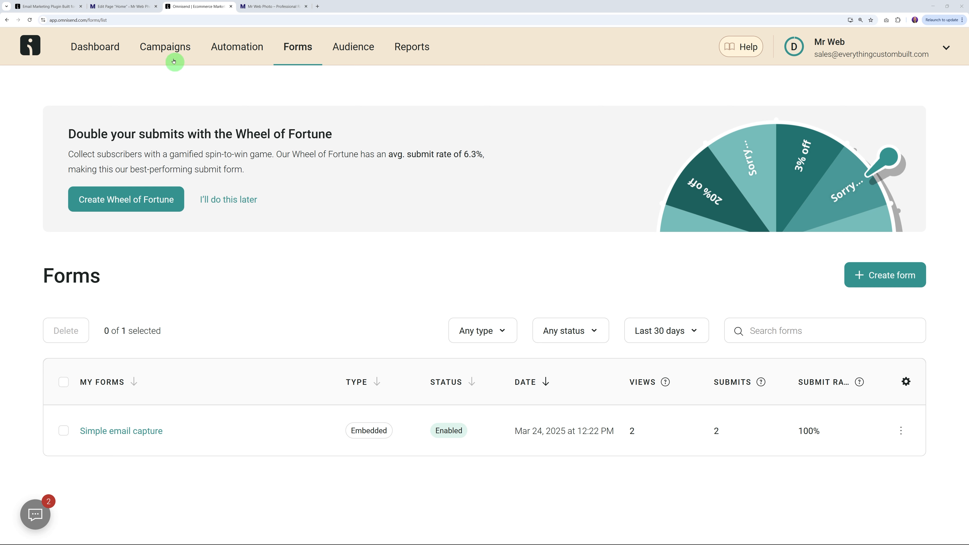
left_click(170, 49)
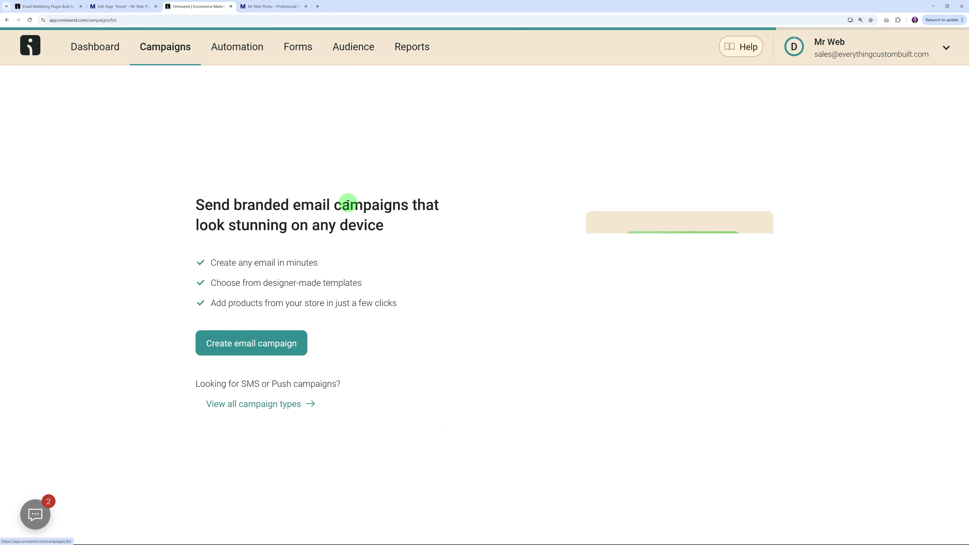